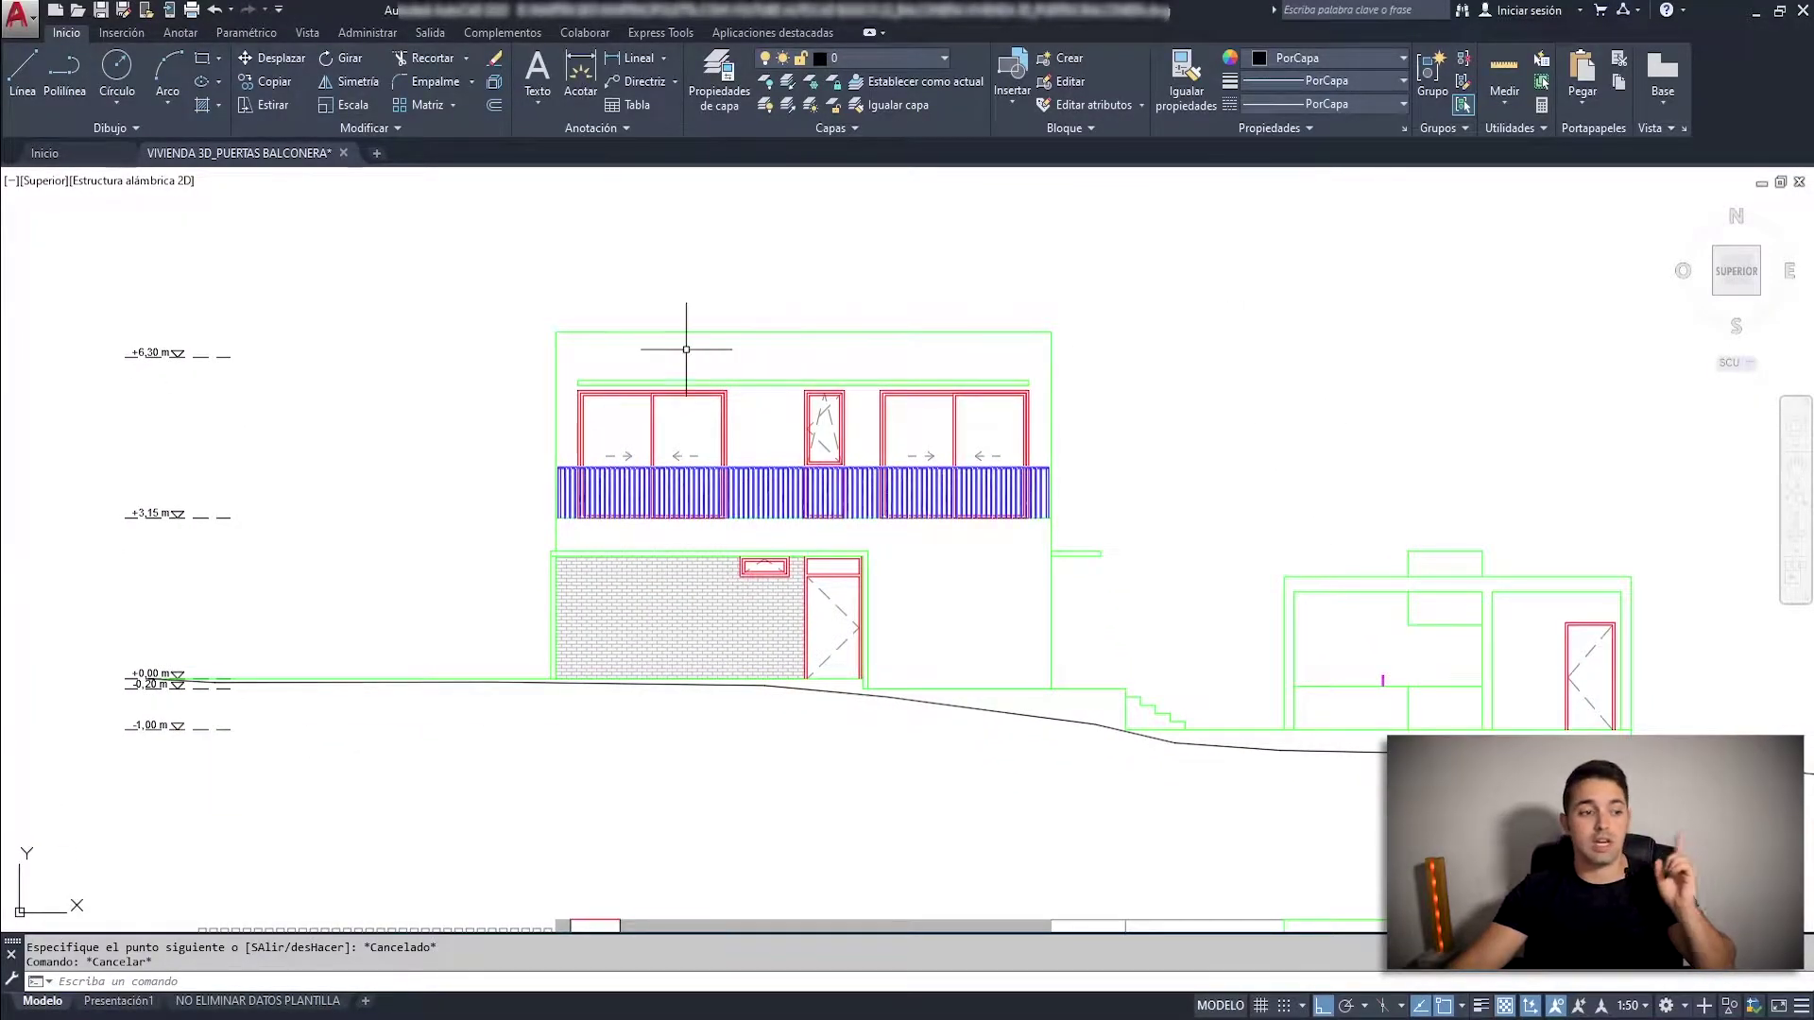
# Zoom to the upper-floor balcony doors, cancel the selection, and bring up the isolated sliding door drawing.
pyautogui.scroll(4, 892, 340)
pyautogui.click(1152, 501)
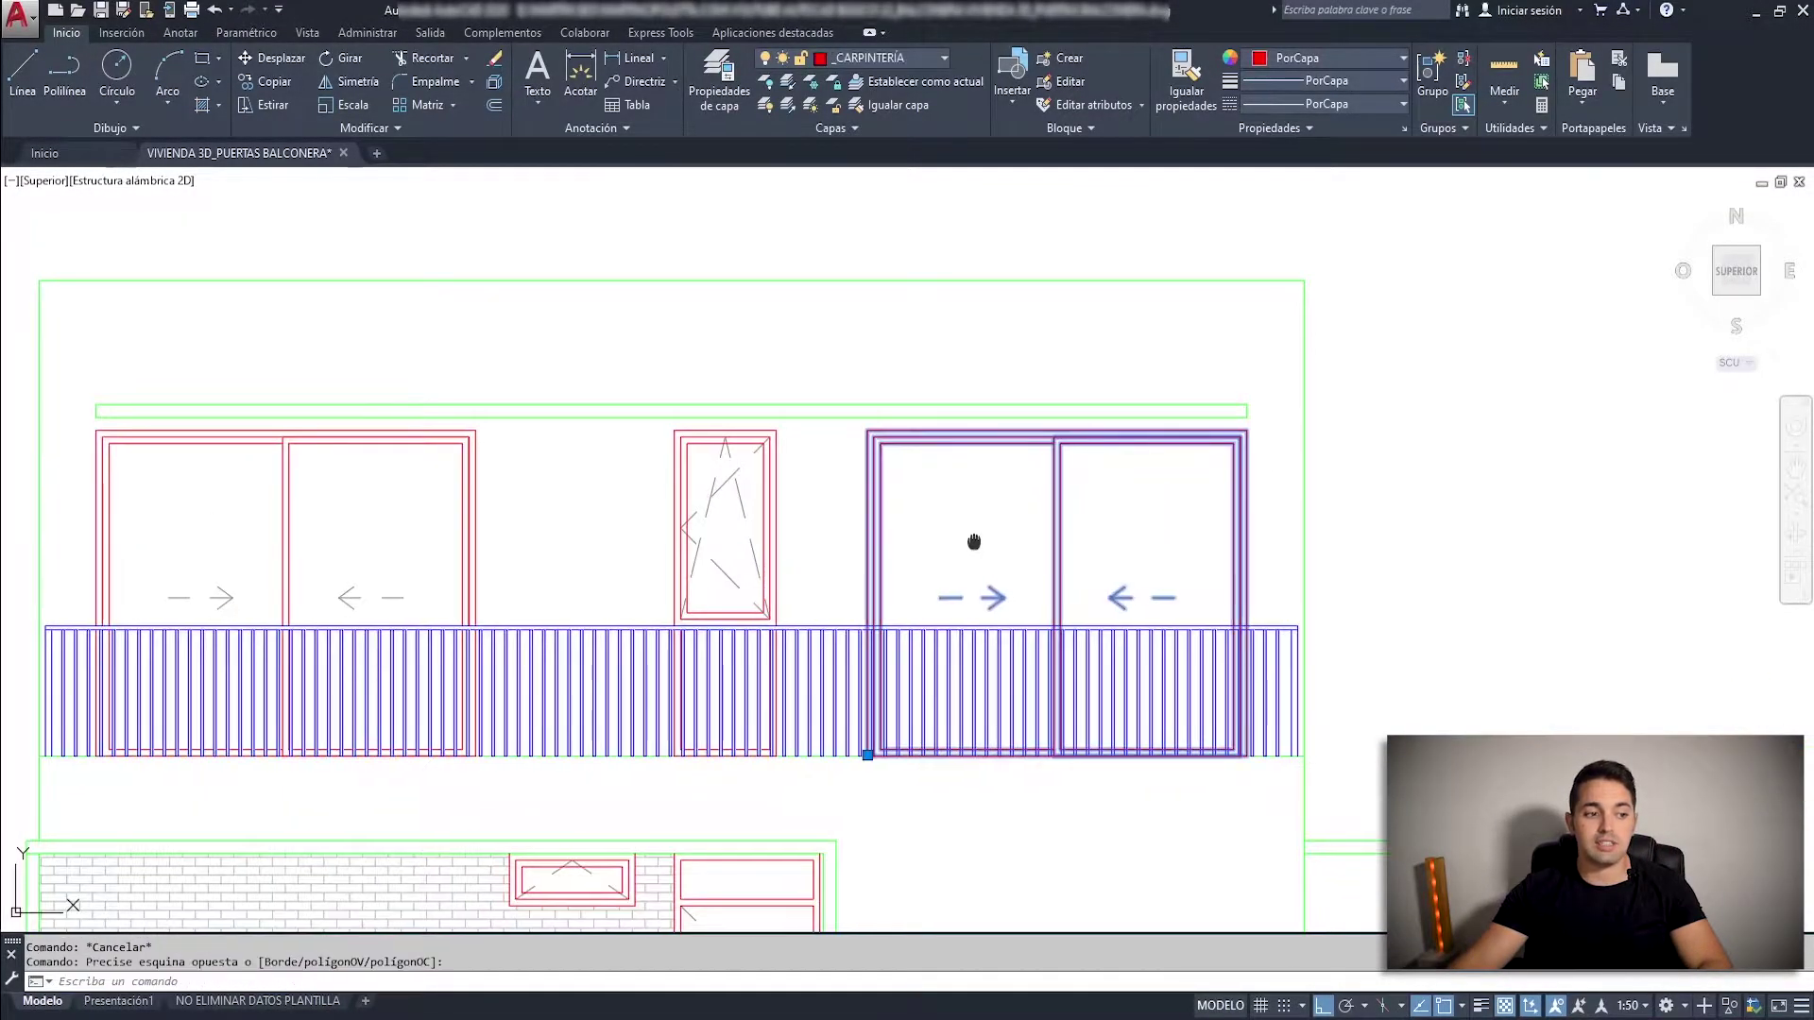
pyautogui.moveTo(974, 541); pyautogui.dragTo(926, 459, button='middle')
pyautogui.press('Escape')
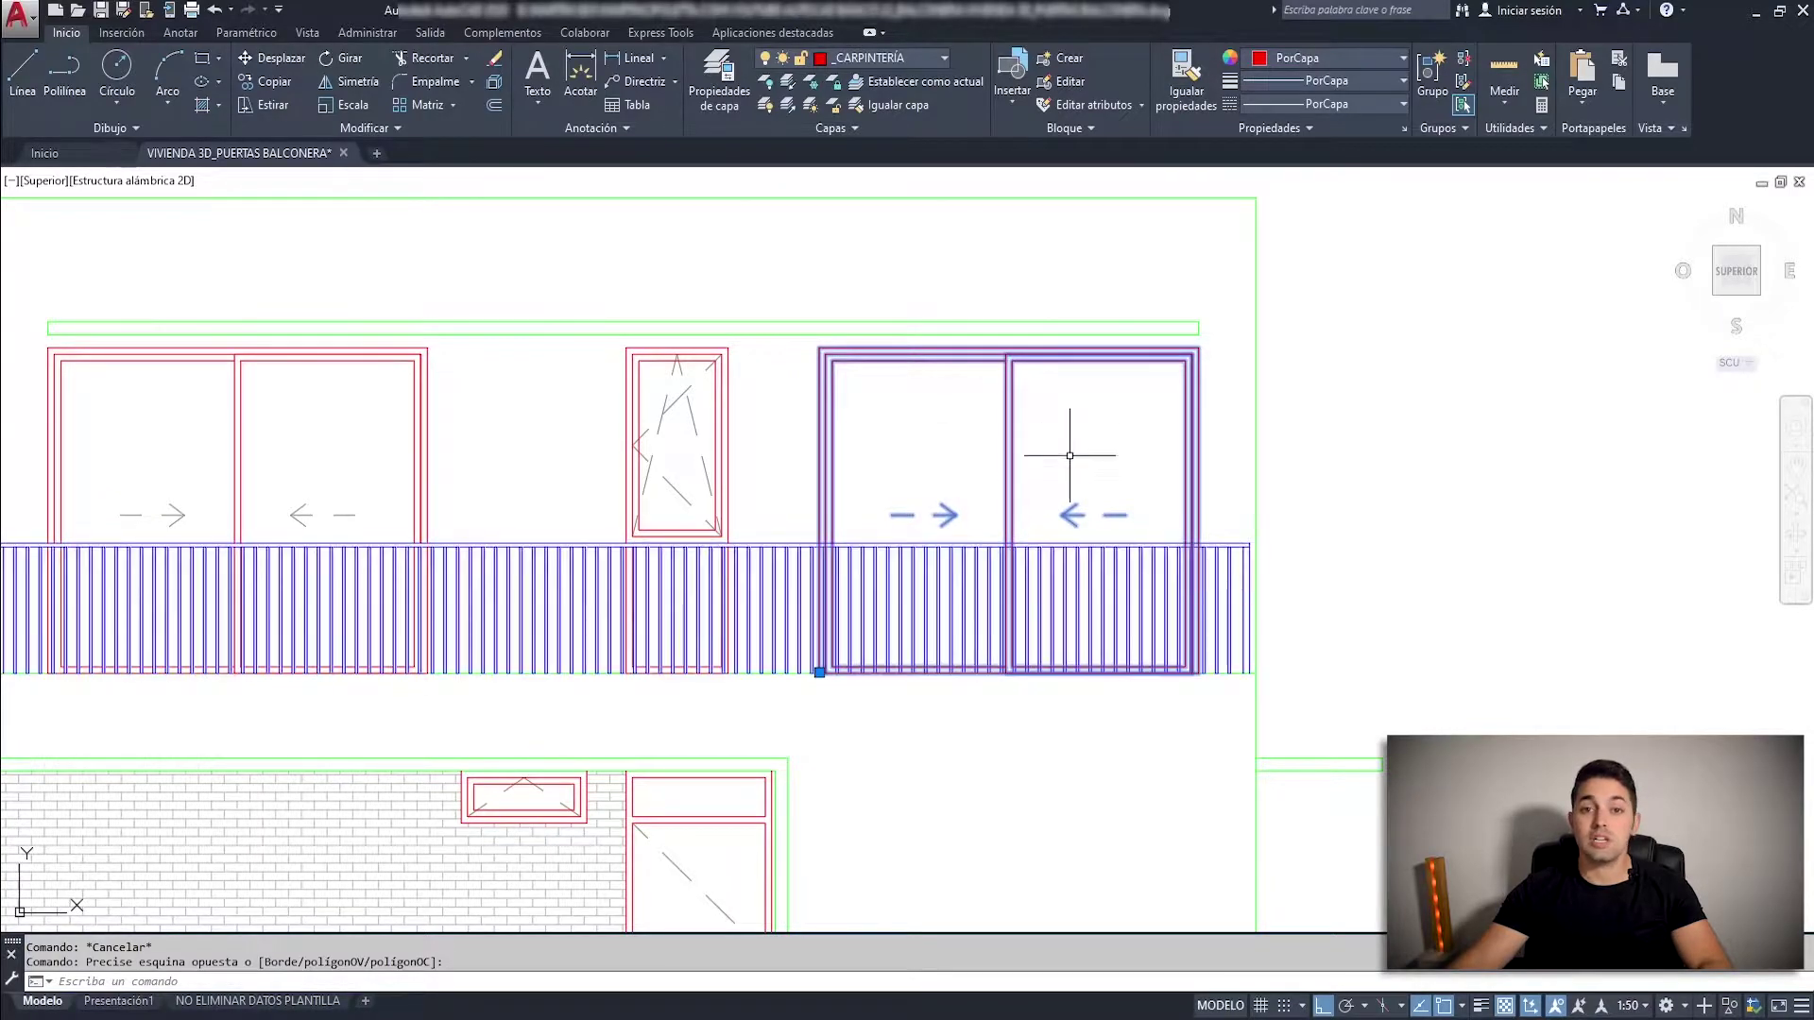
pyautogui.scroll(-3, 1077, 446)
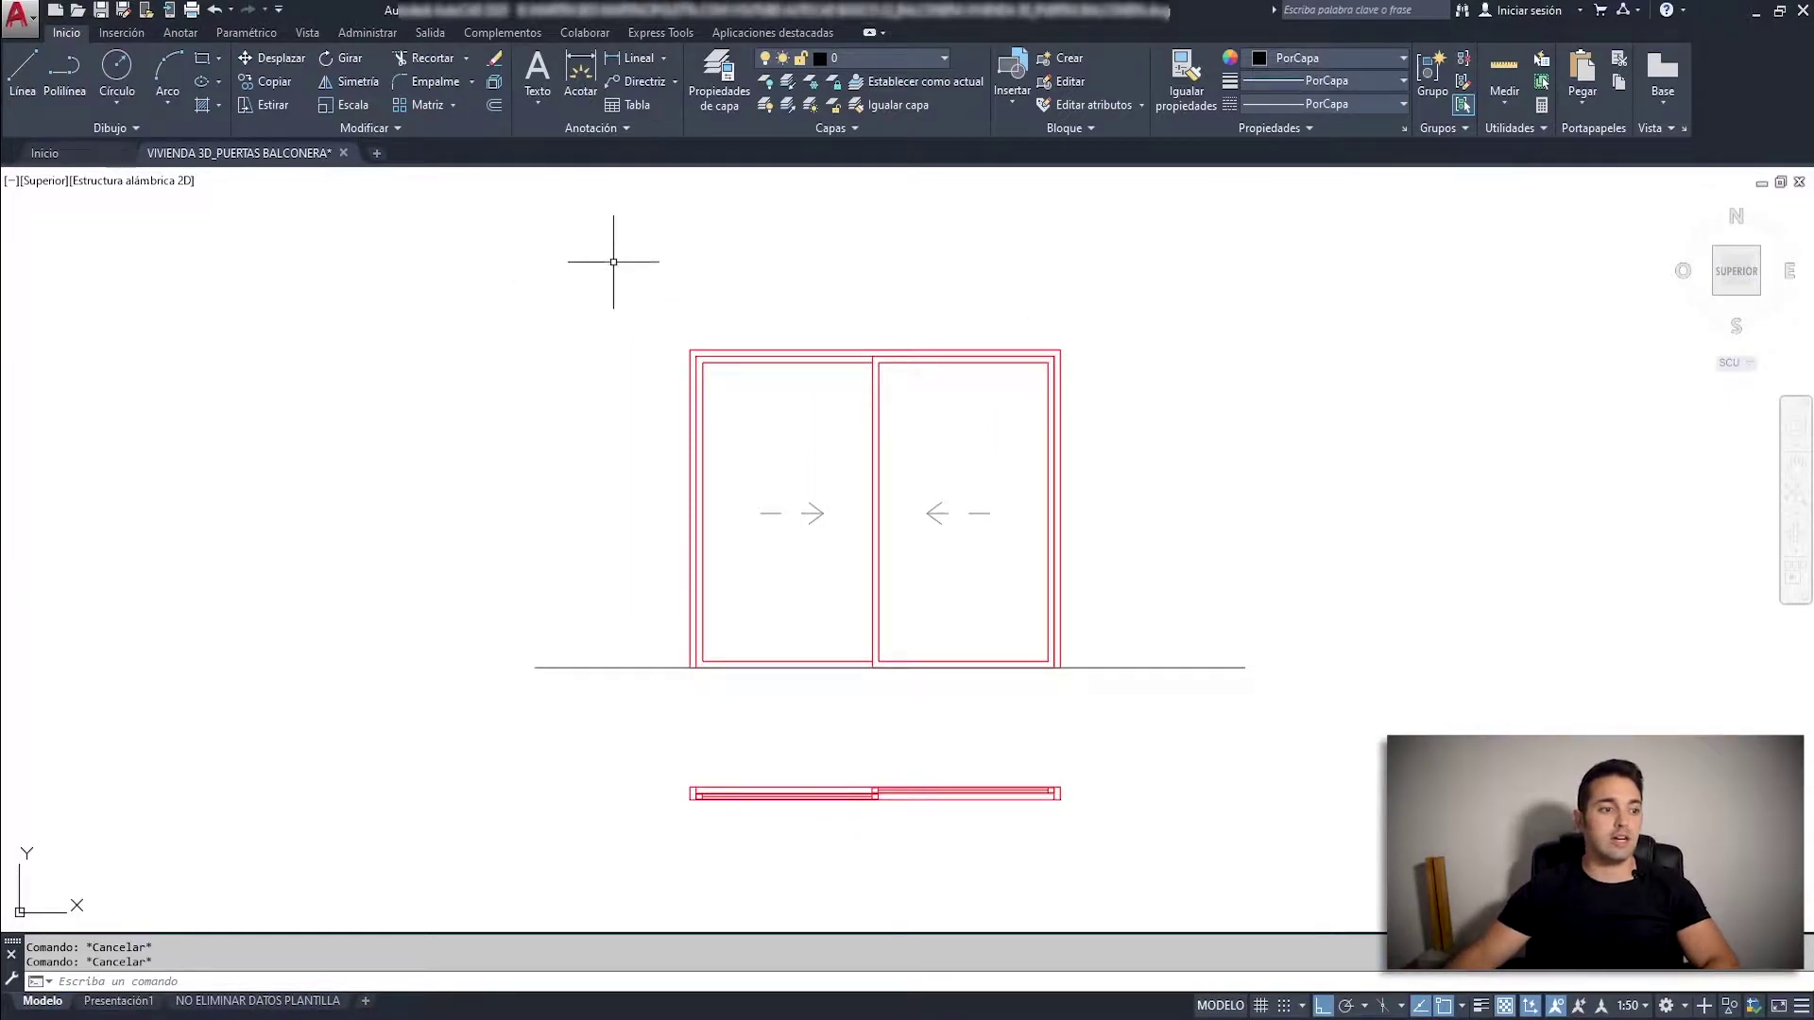
# Window-select the door elevation and set up a GIRA3D rotation with its axis along the base line.
pyautogui.click(655, 243)
pyautogui.click(1129, 715)
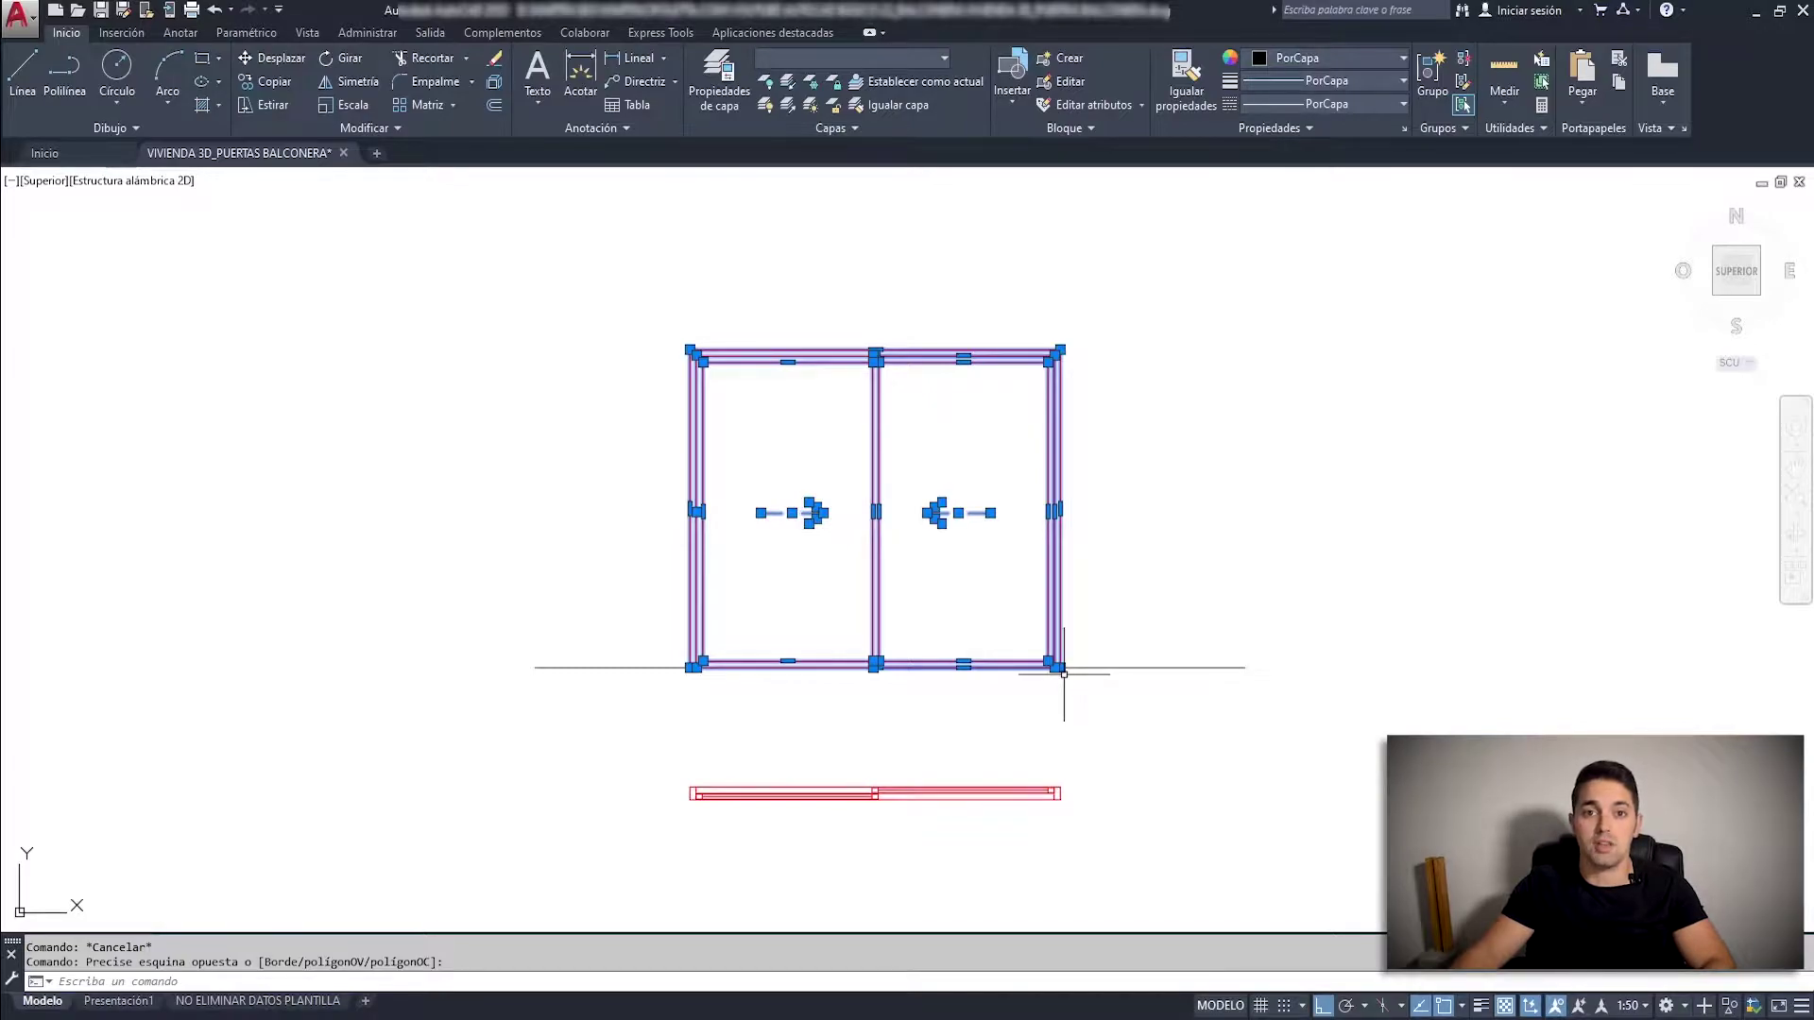
pyautogui.press('Escape')
pyautogui.click(624, 280)
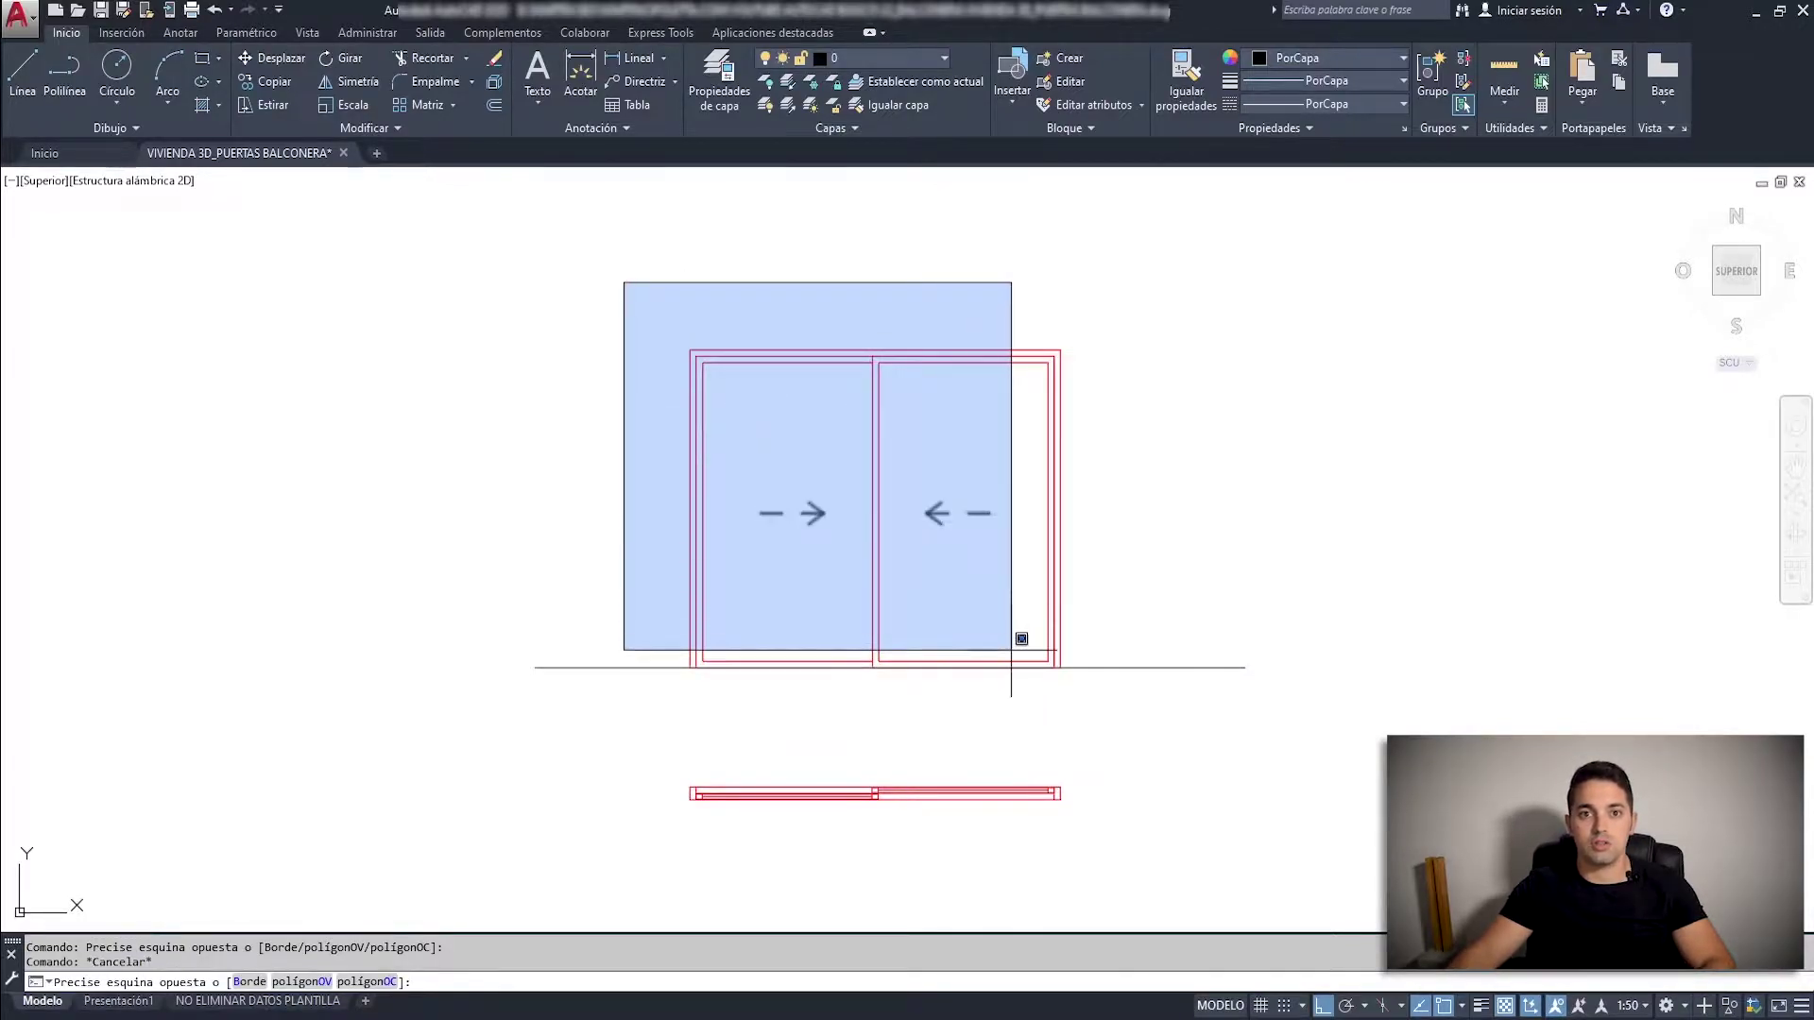
pyautogui.click(1068, 685)
pyautogui.write('GIRA3D')
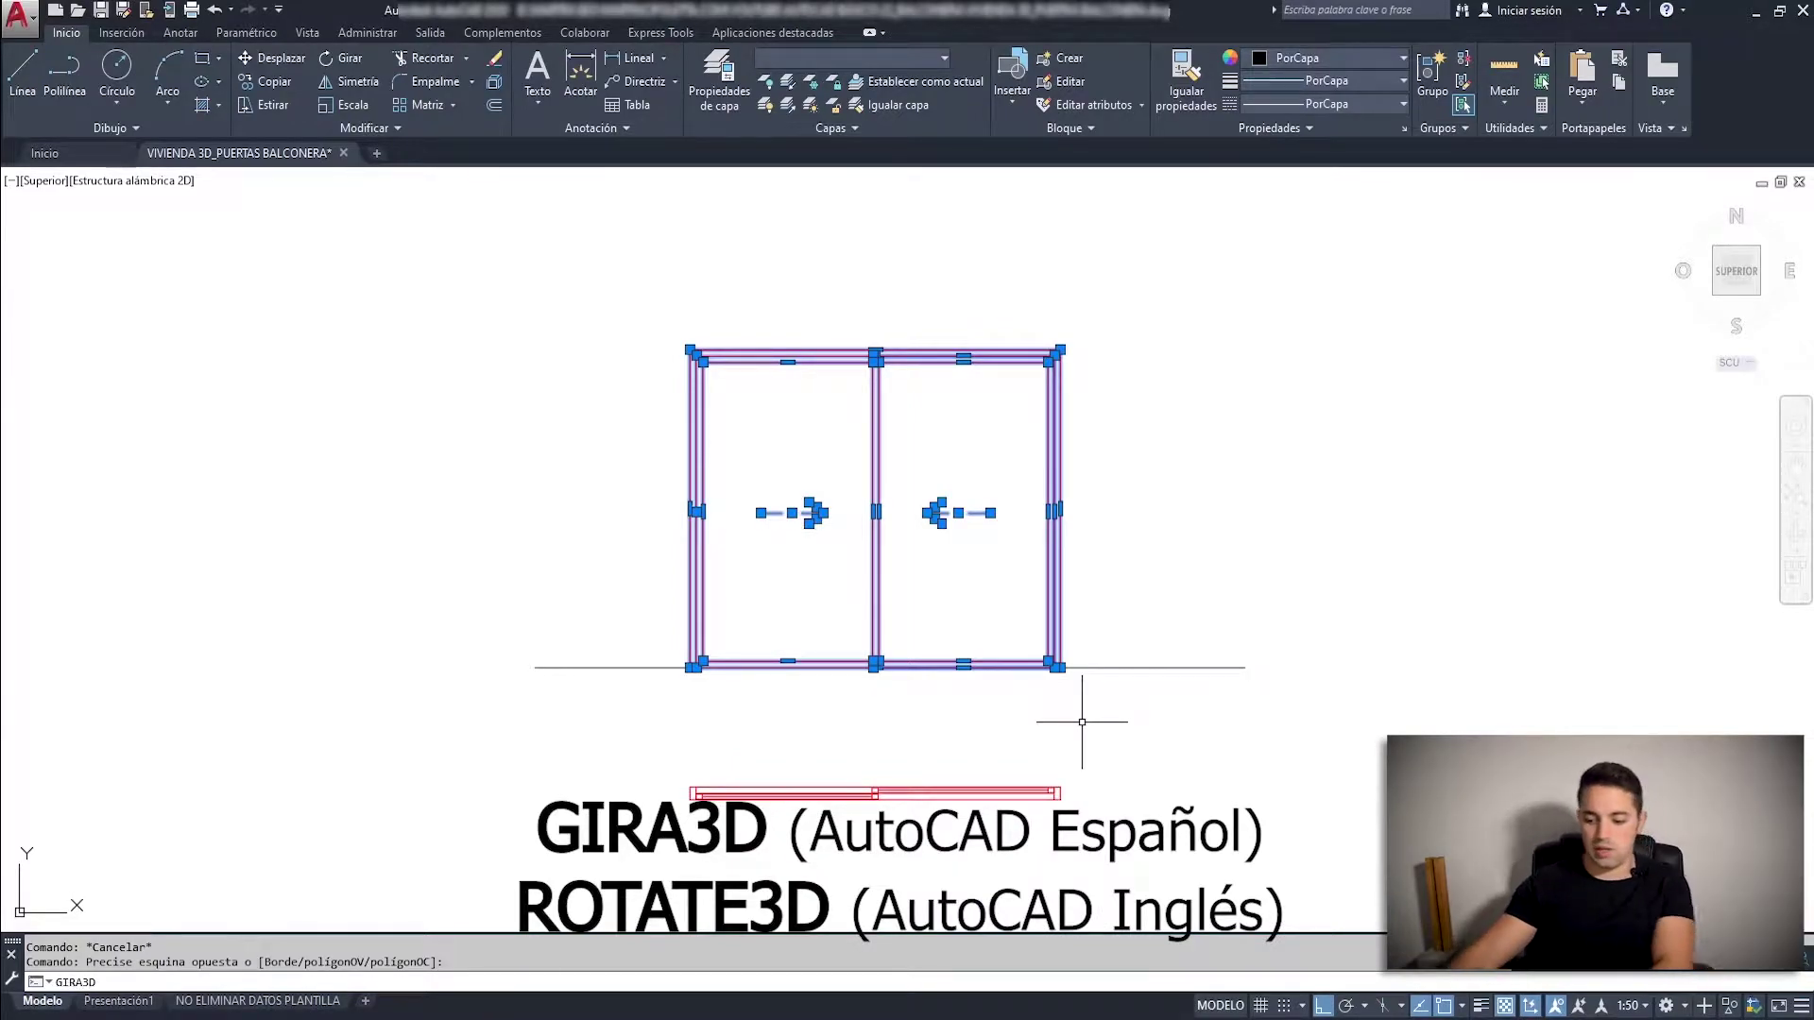
pyautogui.press('Return')
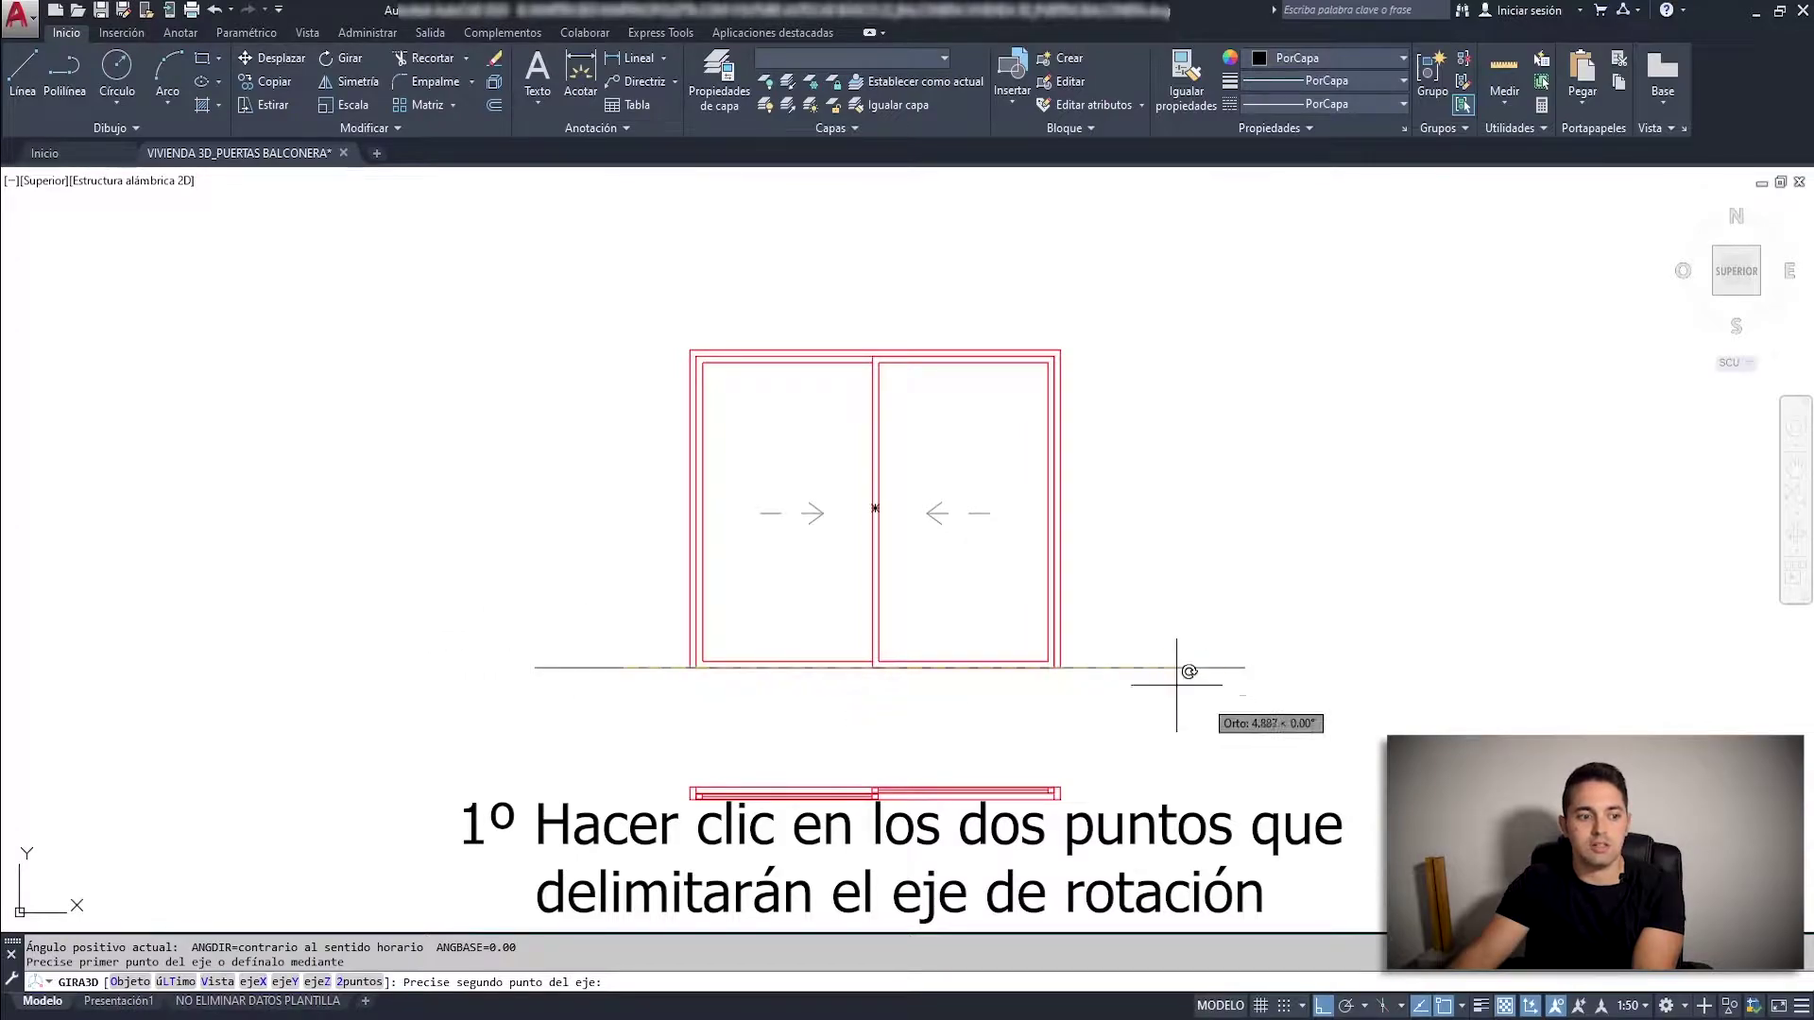
pyautogui.click(1130, 668)
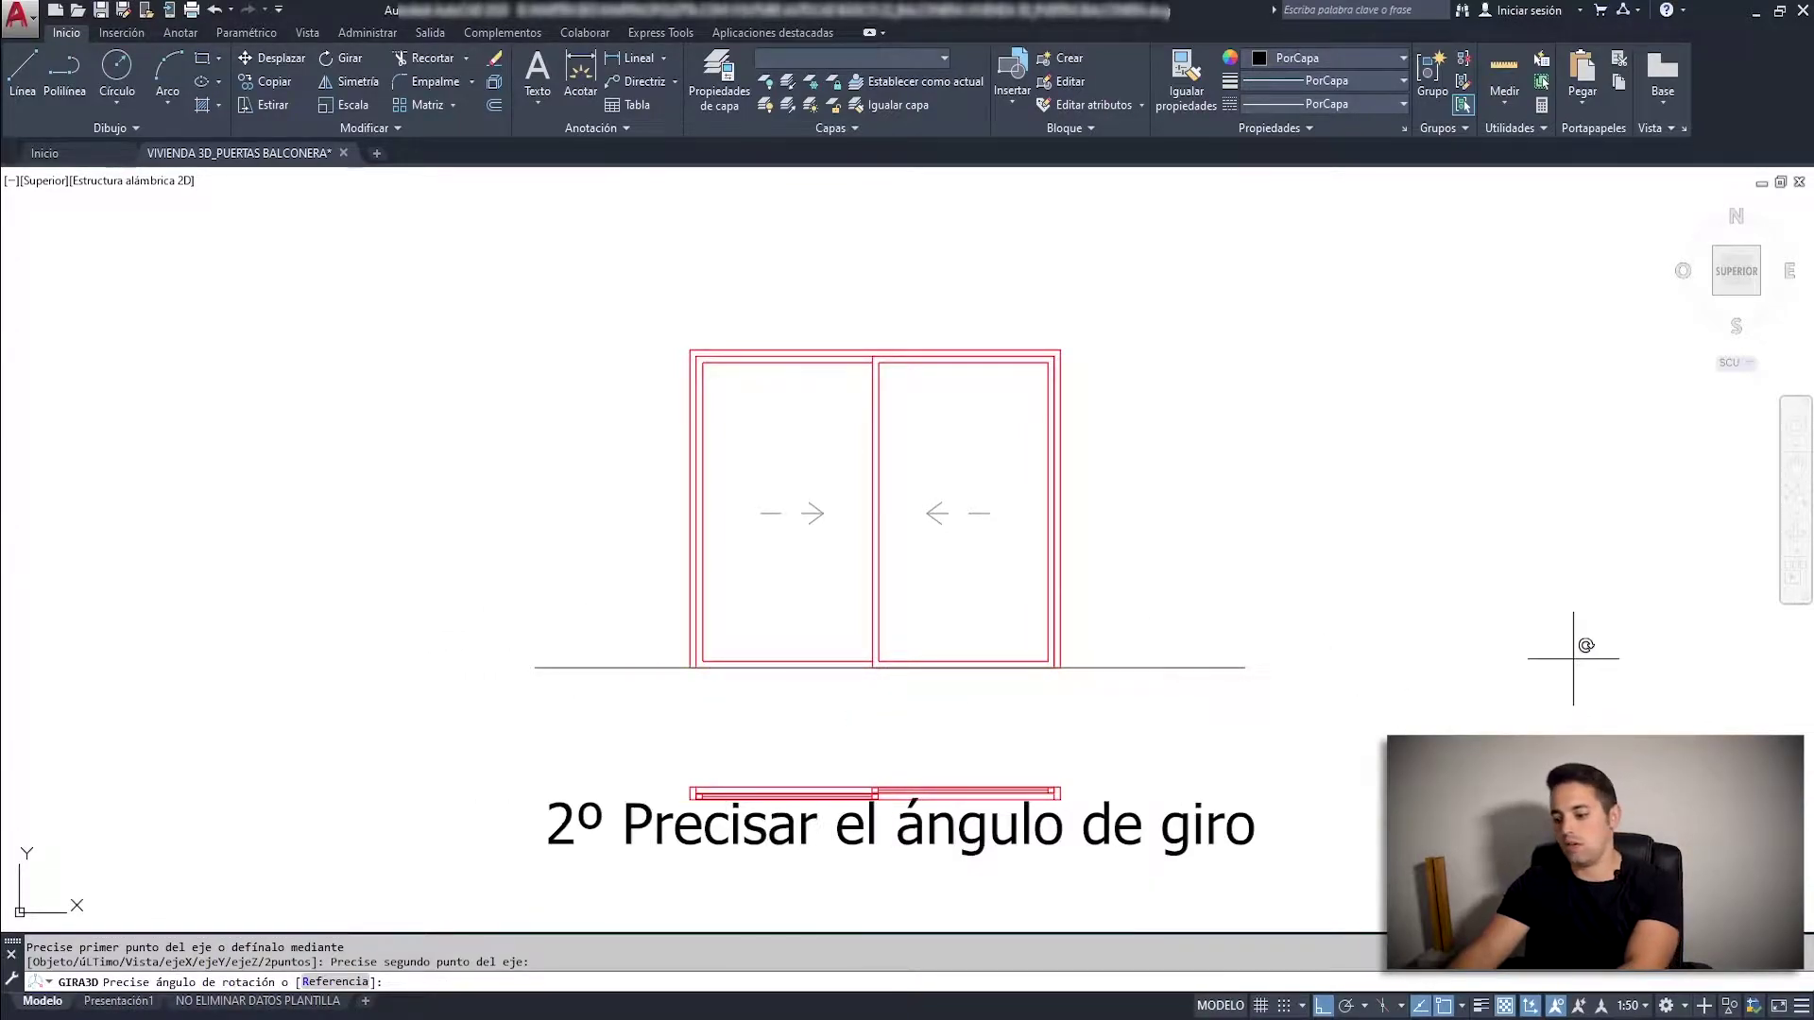
pyautogui.write('90')
# Confirm the 90° rotation and orbit to a 3D view of the upright door.
pyautogui.press('Return')
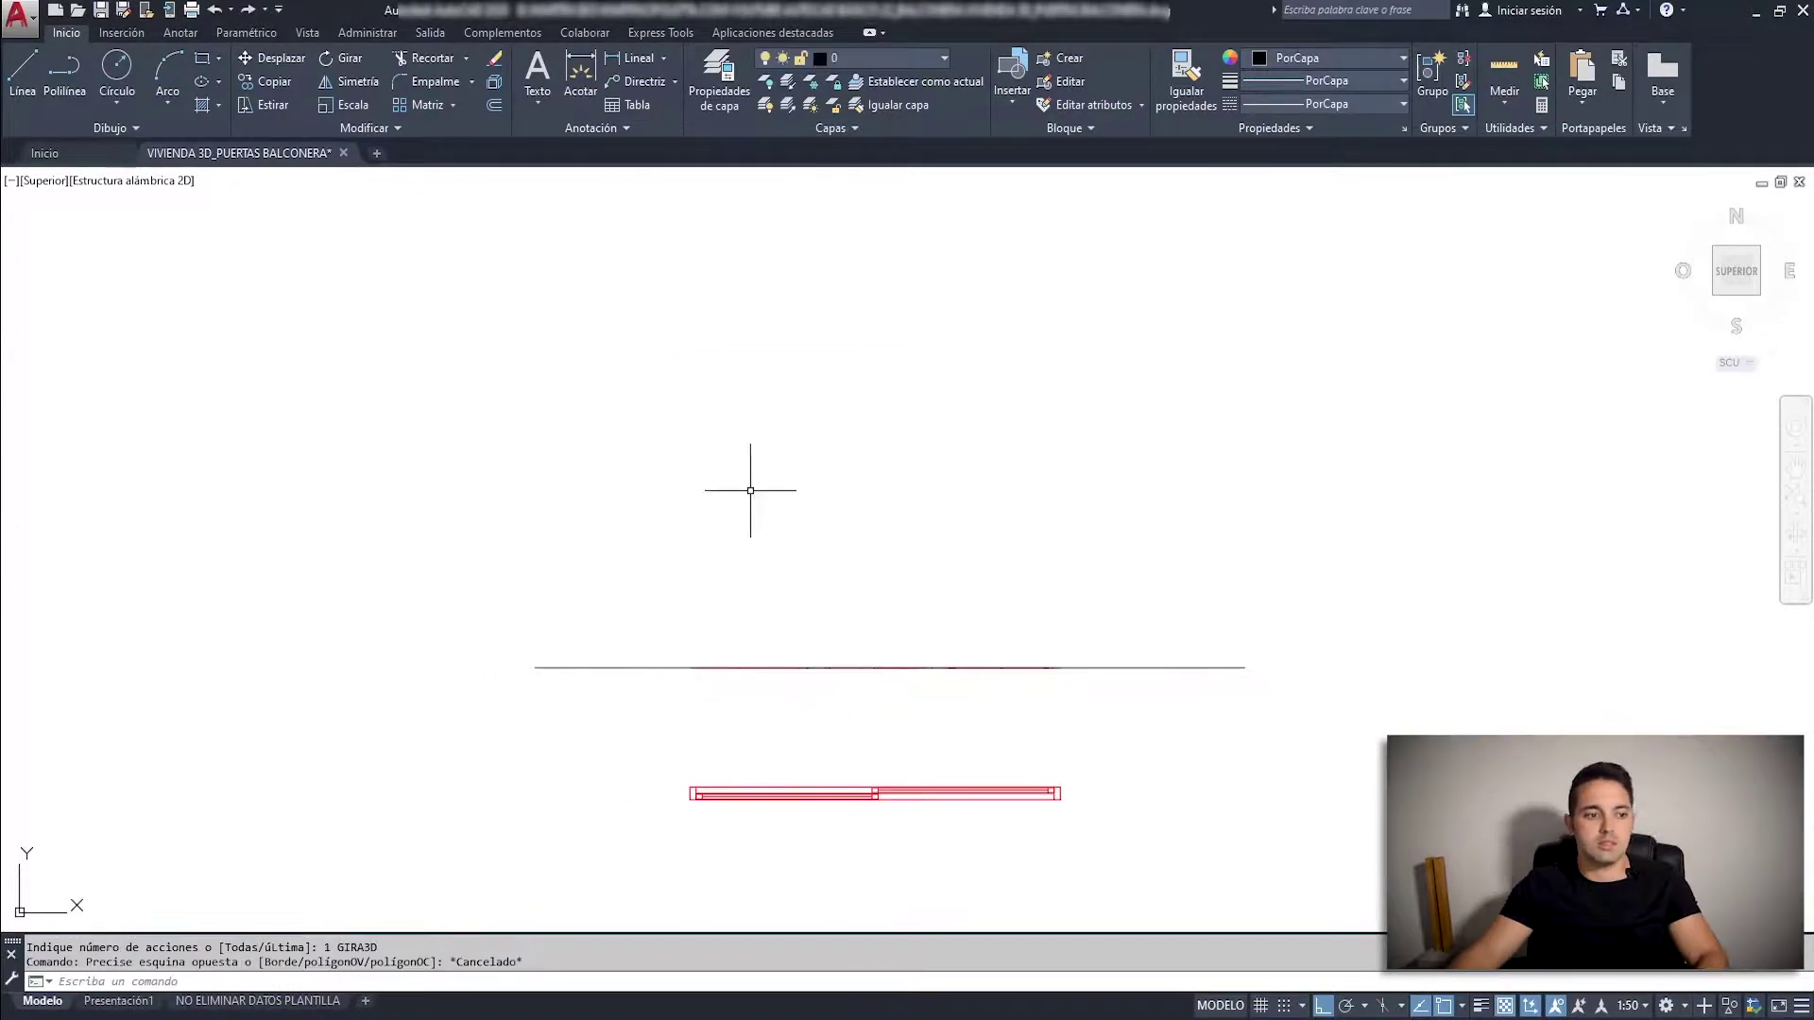
pyautogui.click(672, 507)
pyautogui.click(1219, 721)
pyautogui.moveTo(783, 762)
pyautogui.keyDown('shift'); pyautogui.mouseDown(button='middle')
pyautogui.moveTo(934, 567)
pyautogui.moveTo(960, 740)
pyautogui.mouseUp(button='middle'); pyautogui.keyUp('shift')
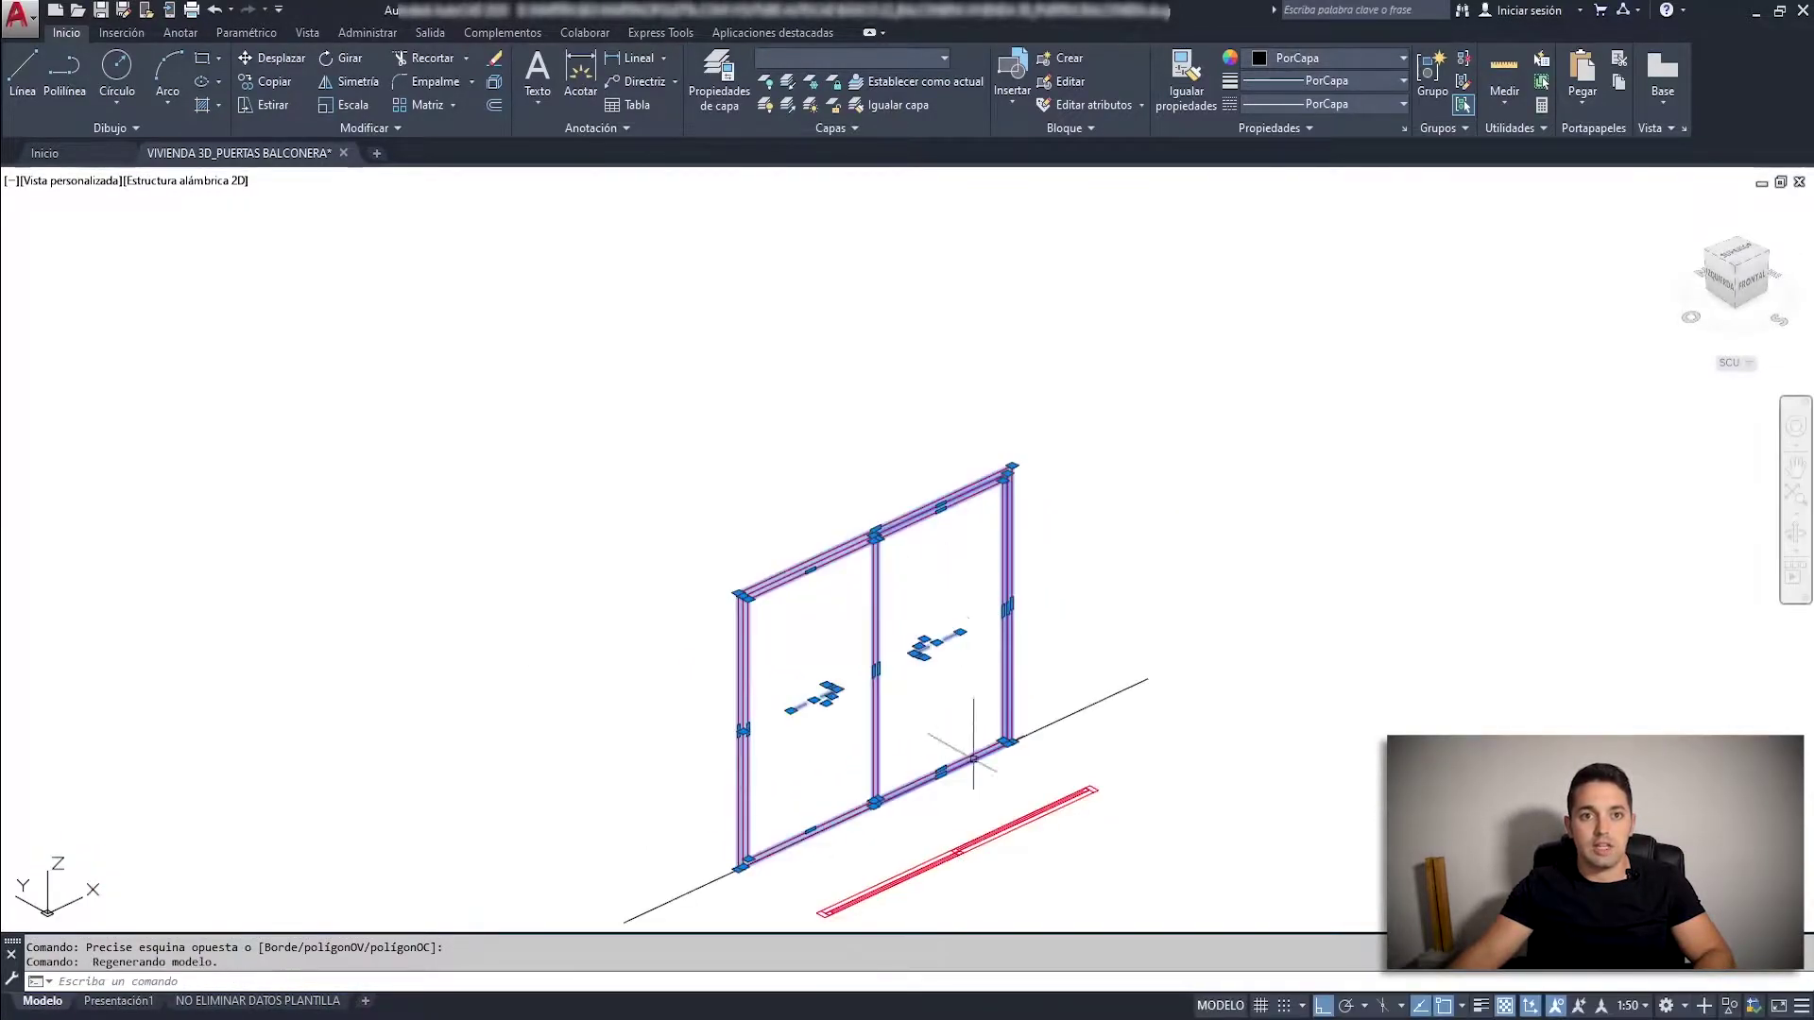
pyautogui.scroll(1, 982, 751)
pyautogui.scroll(1, 1011, 567)
pyautogui.scroll(2, 1058, 500)
pyautogui.press('Escape')
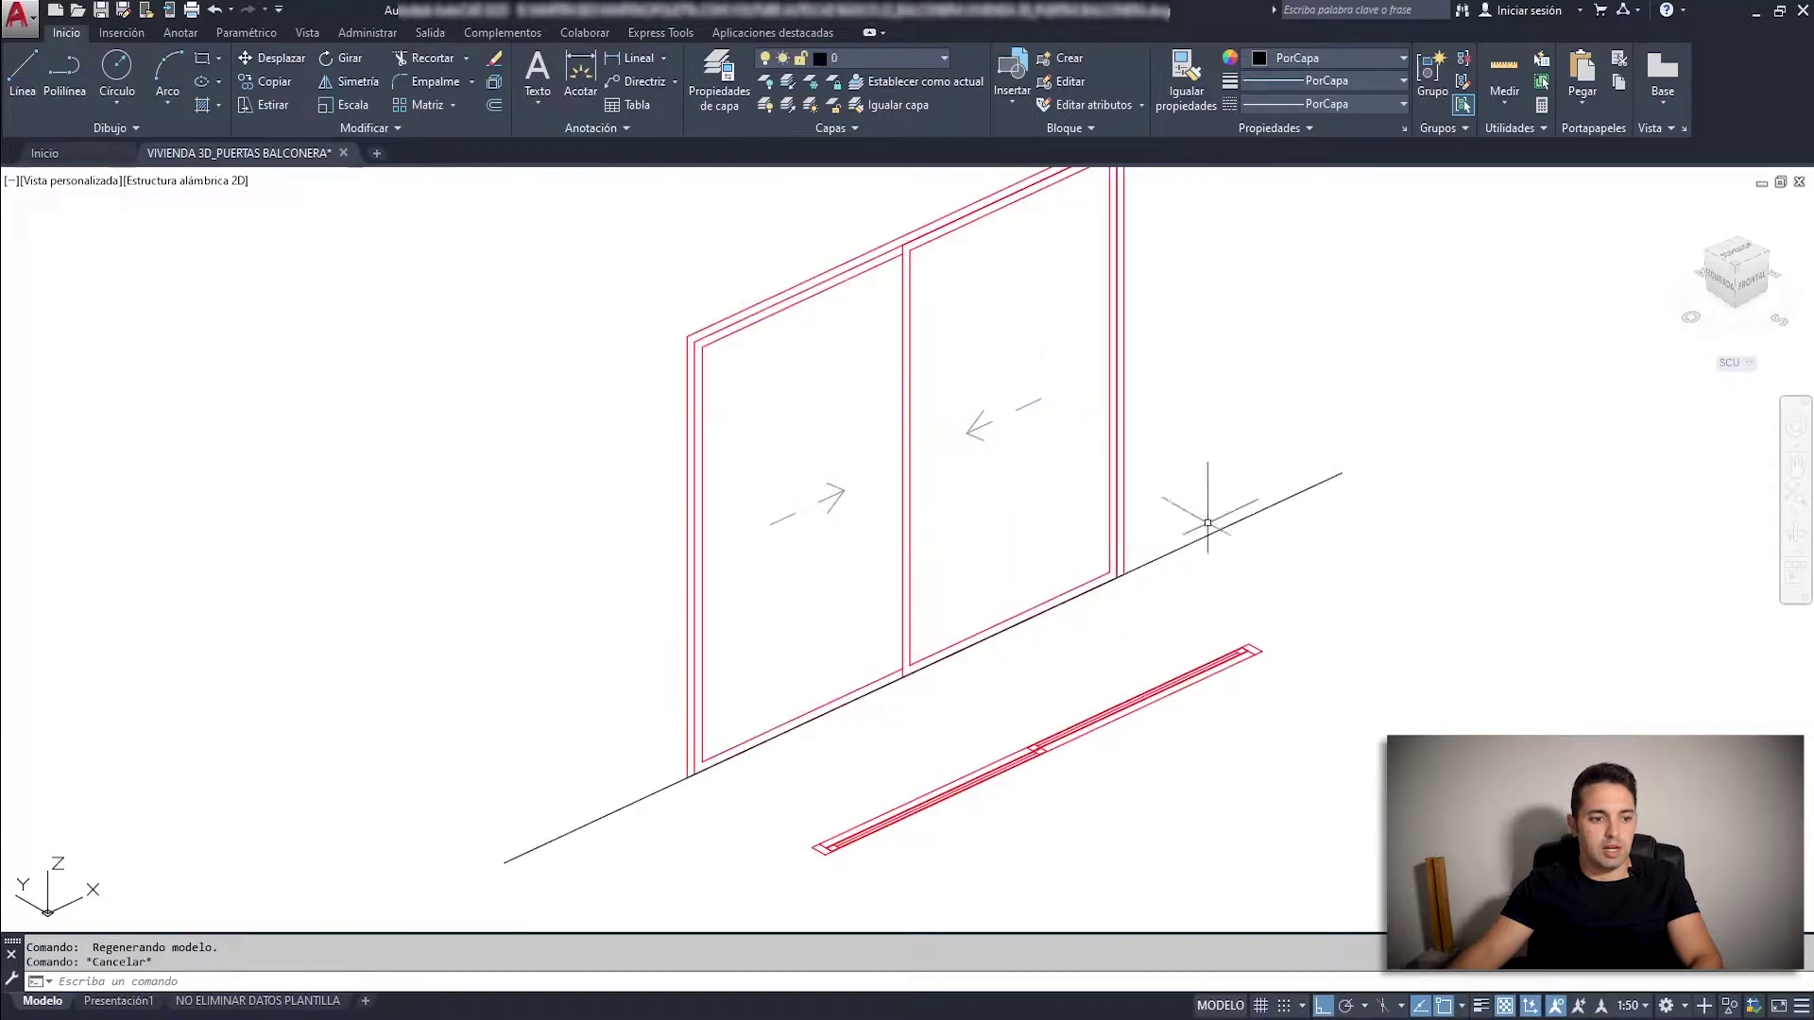
pyautogui.scroll(-2, 1228, 680)
# Move the upright door so its bottom corner sits on the frame profile's end.
pyautogui.click(699, 269)
pyautogui.click(1220, 763)
pyautogui.scroll(3, 1298, 573)
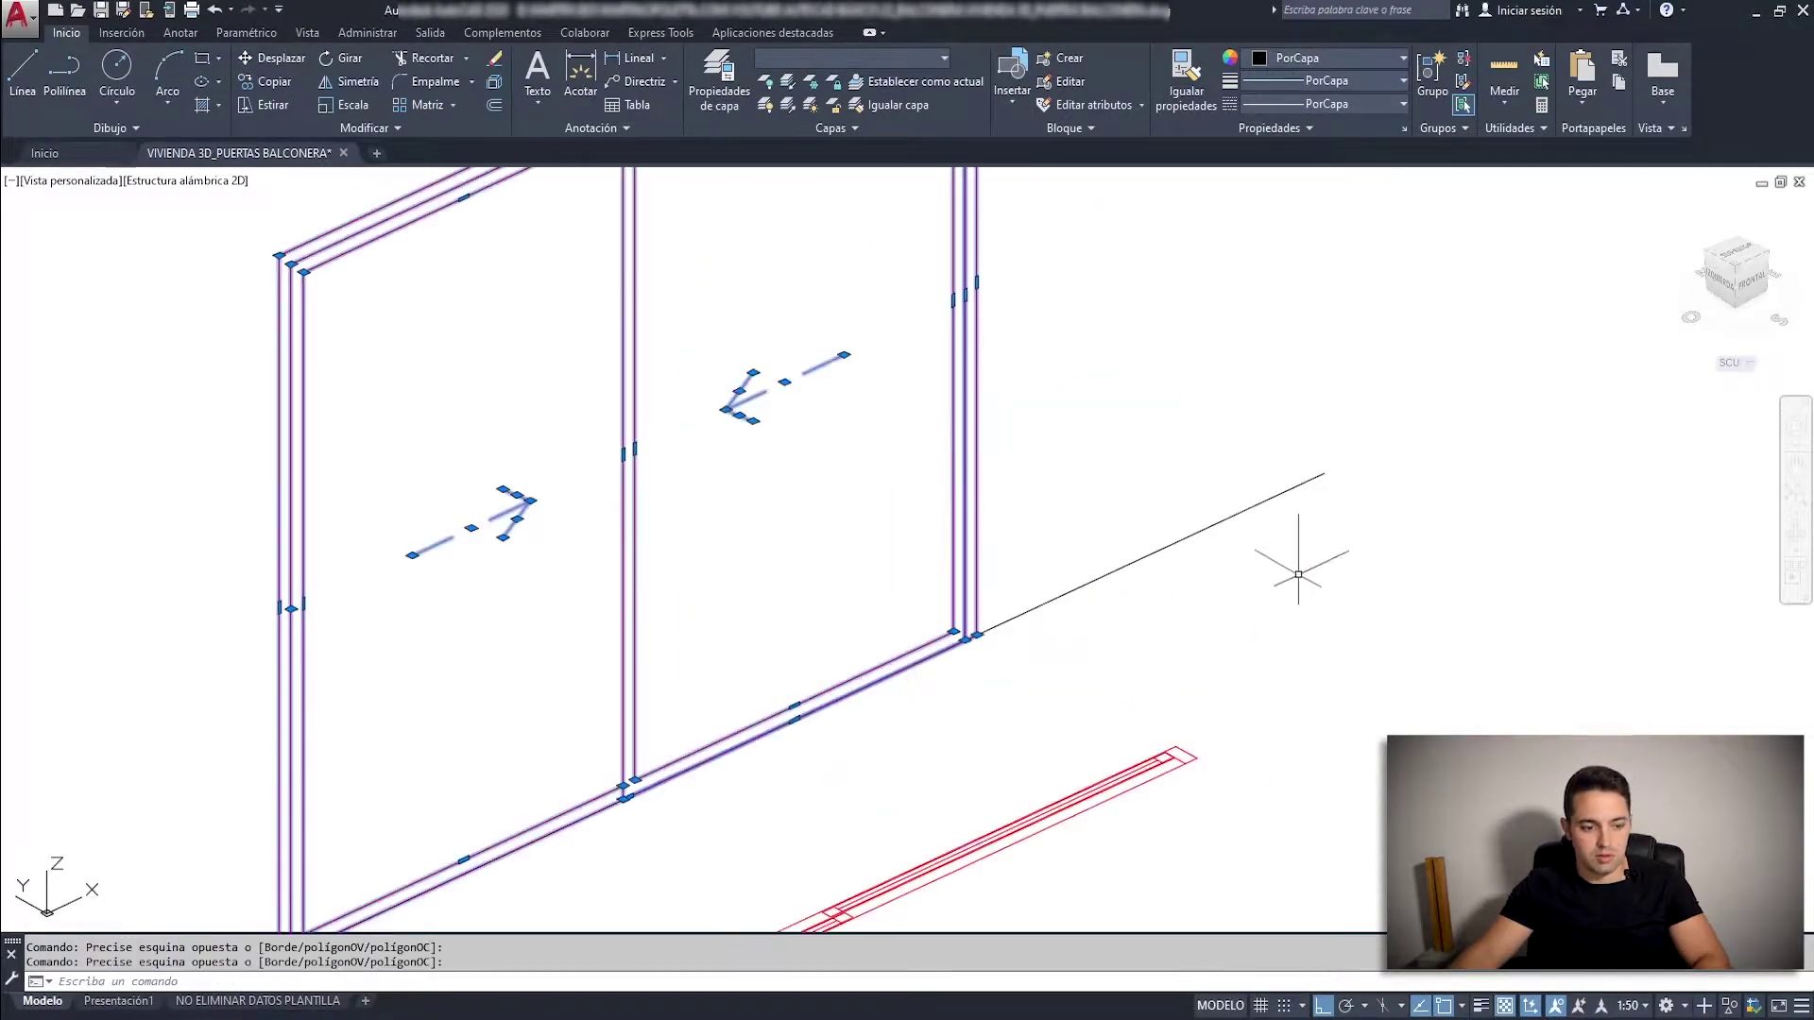
pyautogui.press('Return')
pyautogui.click(964, 634)
pyautogui.scroll(3, 1215, 830)
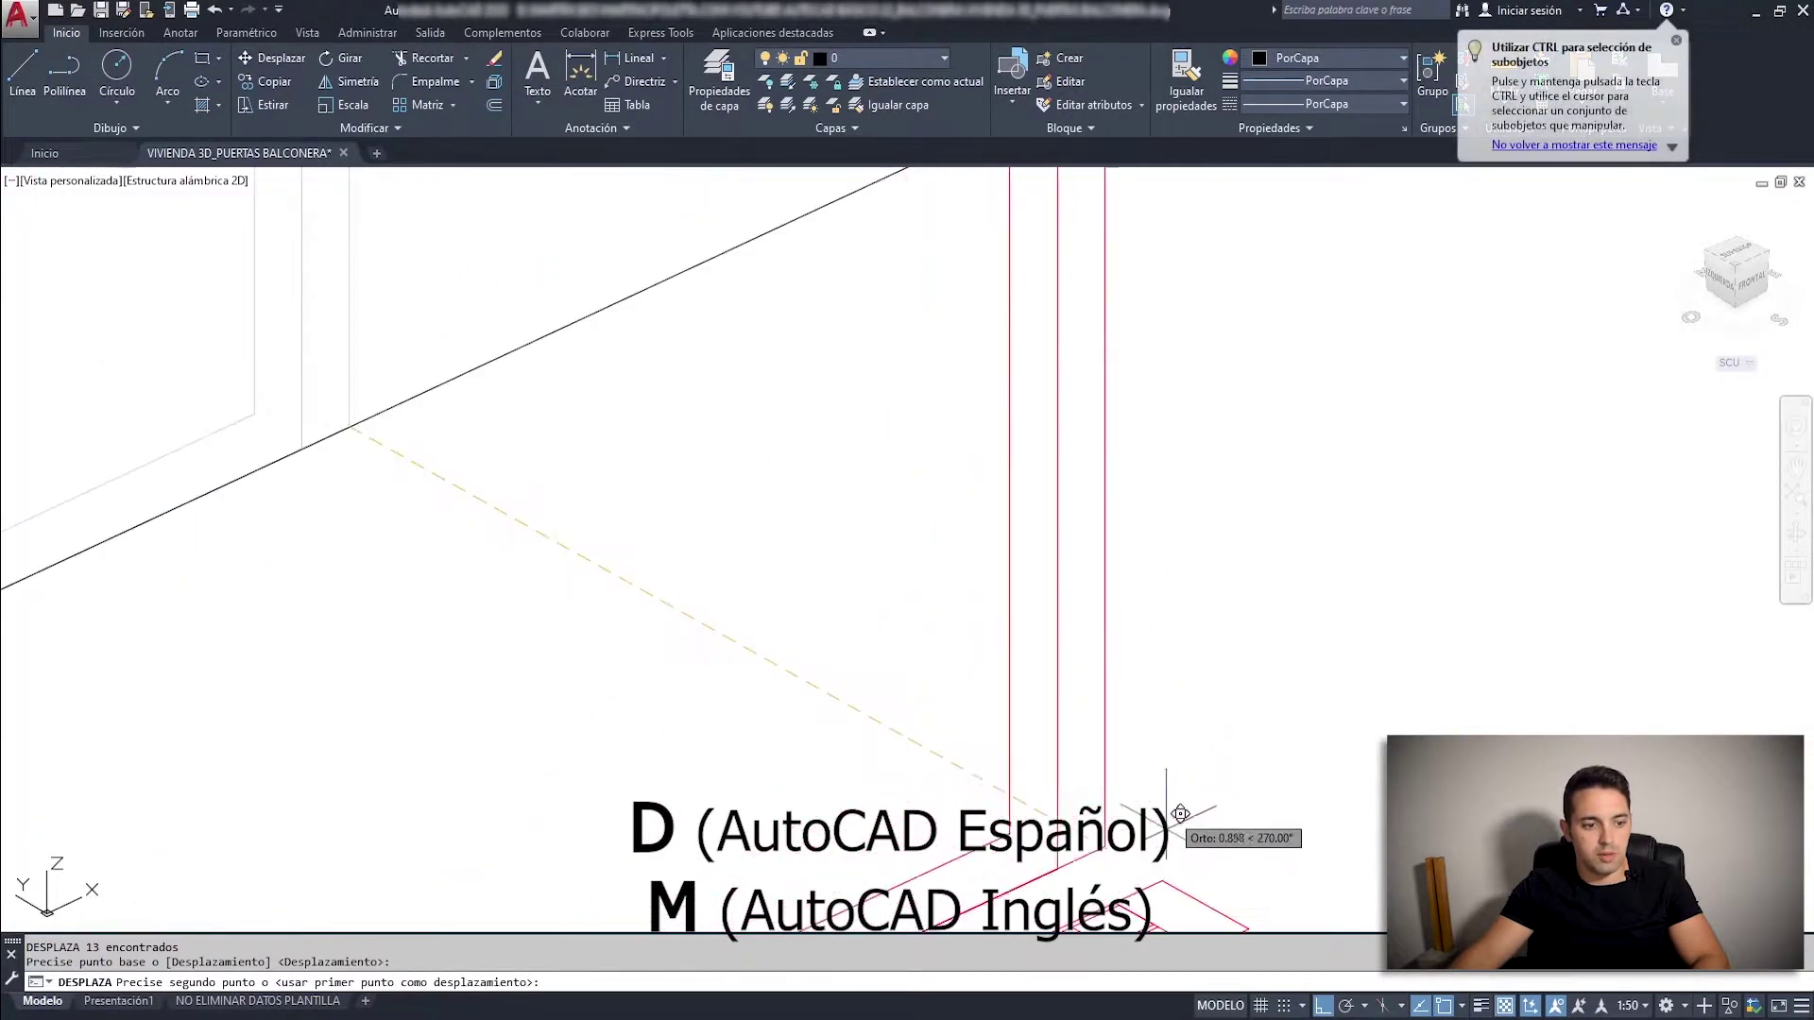
pyautogui.click(1160, 867)
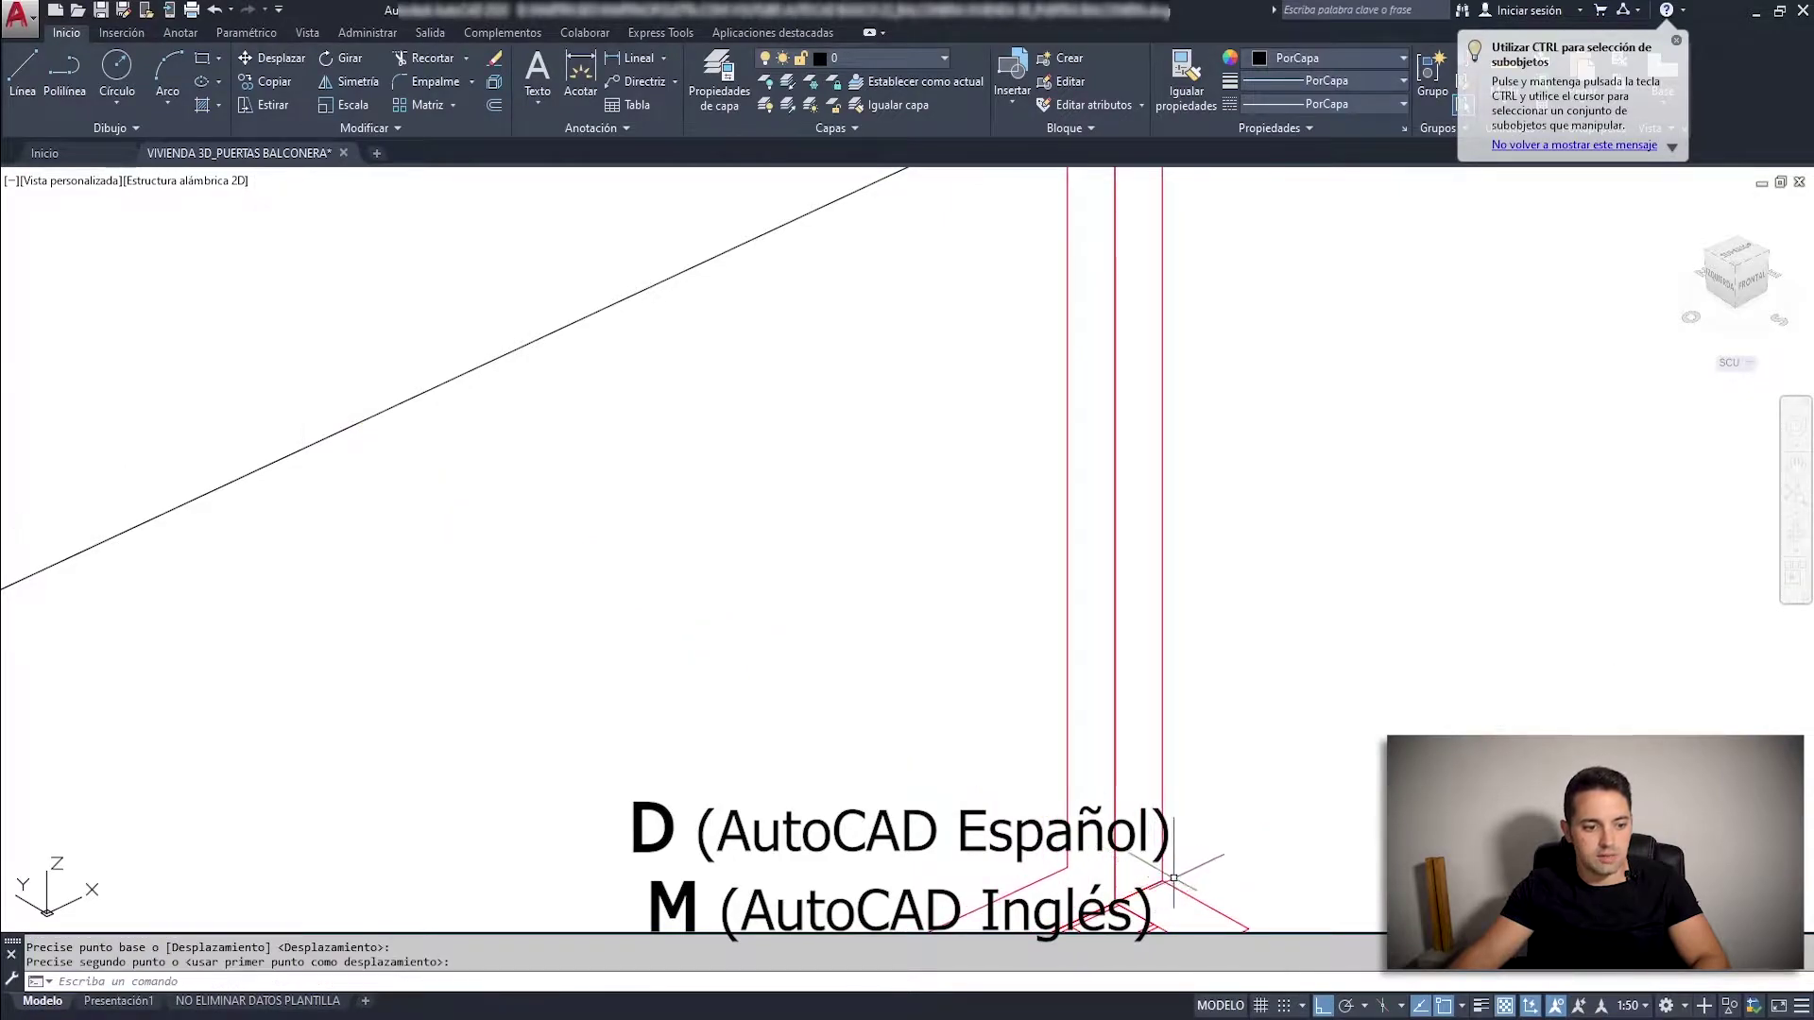
pyautogui.scroll(-3, 1258, 615)
pyautogui.press('Escape')
# Select the profile's end rectangle and the long door-frame lines to check them.
pyautogui.scroll(3, 1309, 608)
pyautogui.scroll(3, 1198, 667)
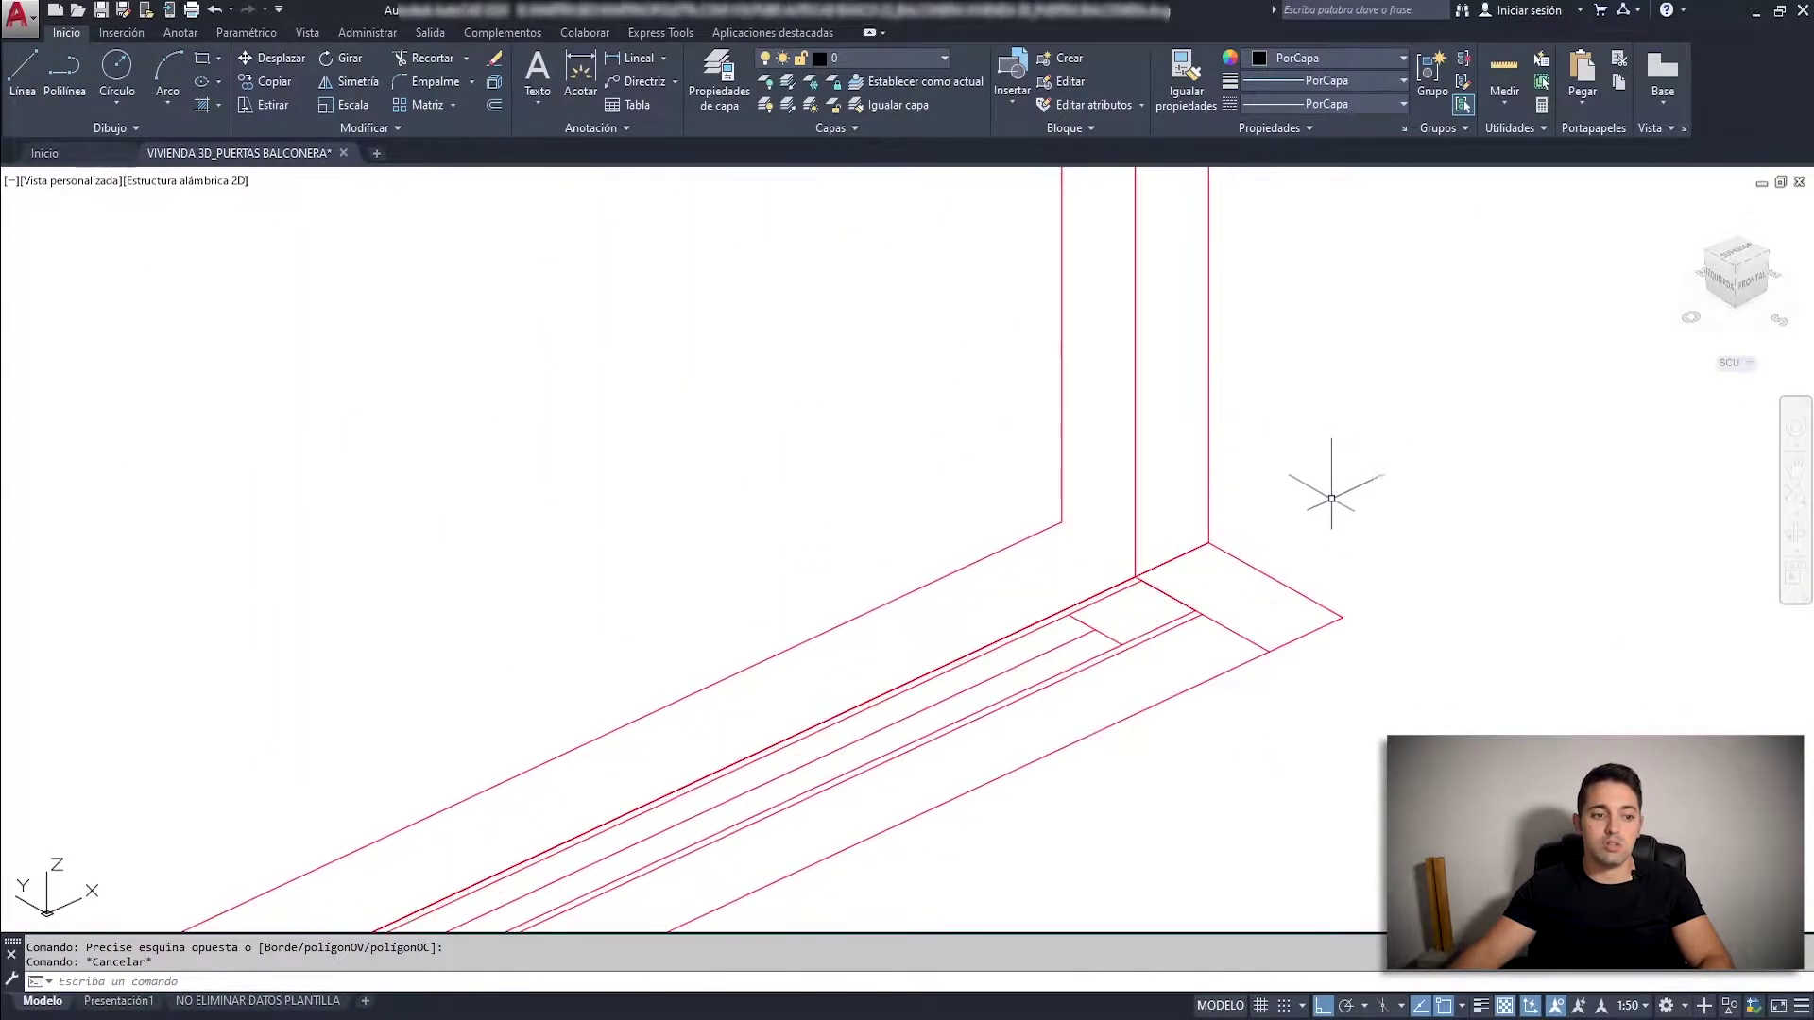
pyautogui.click(1335, 527)
pyautogui.click(1267, 620)
pyautogui.scroll(4, 1271, 564)
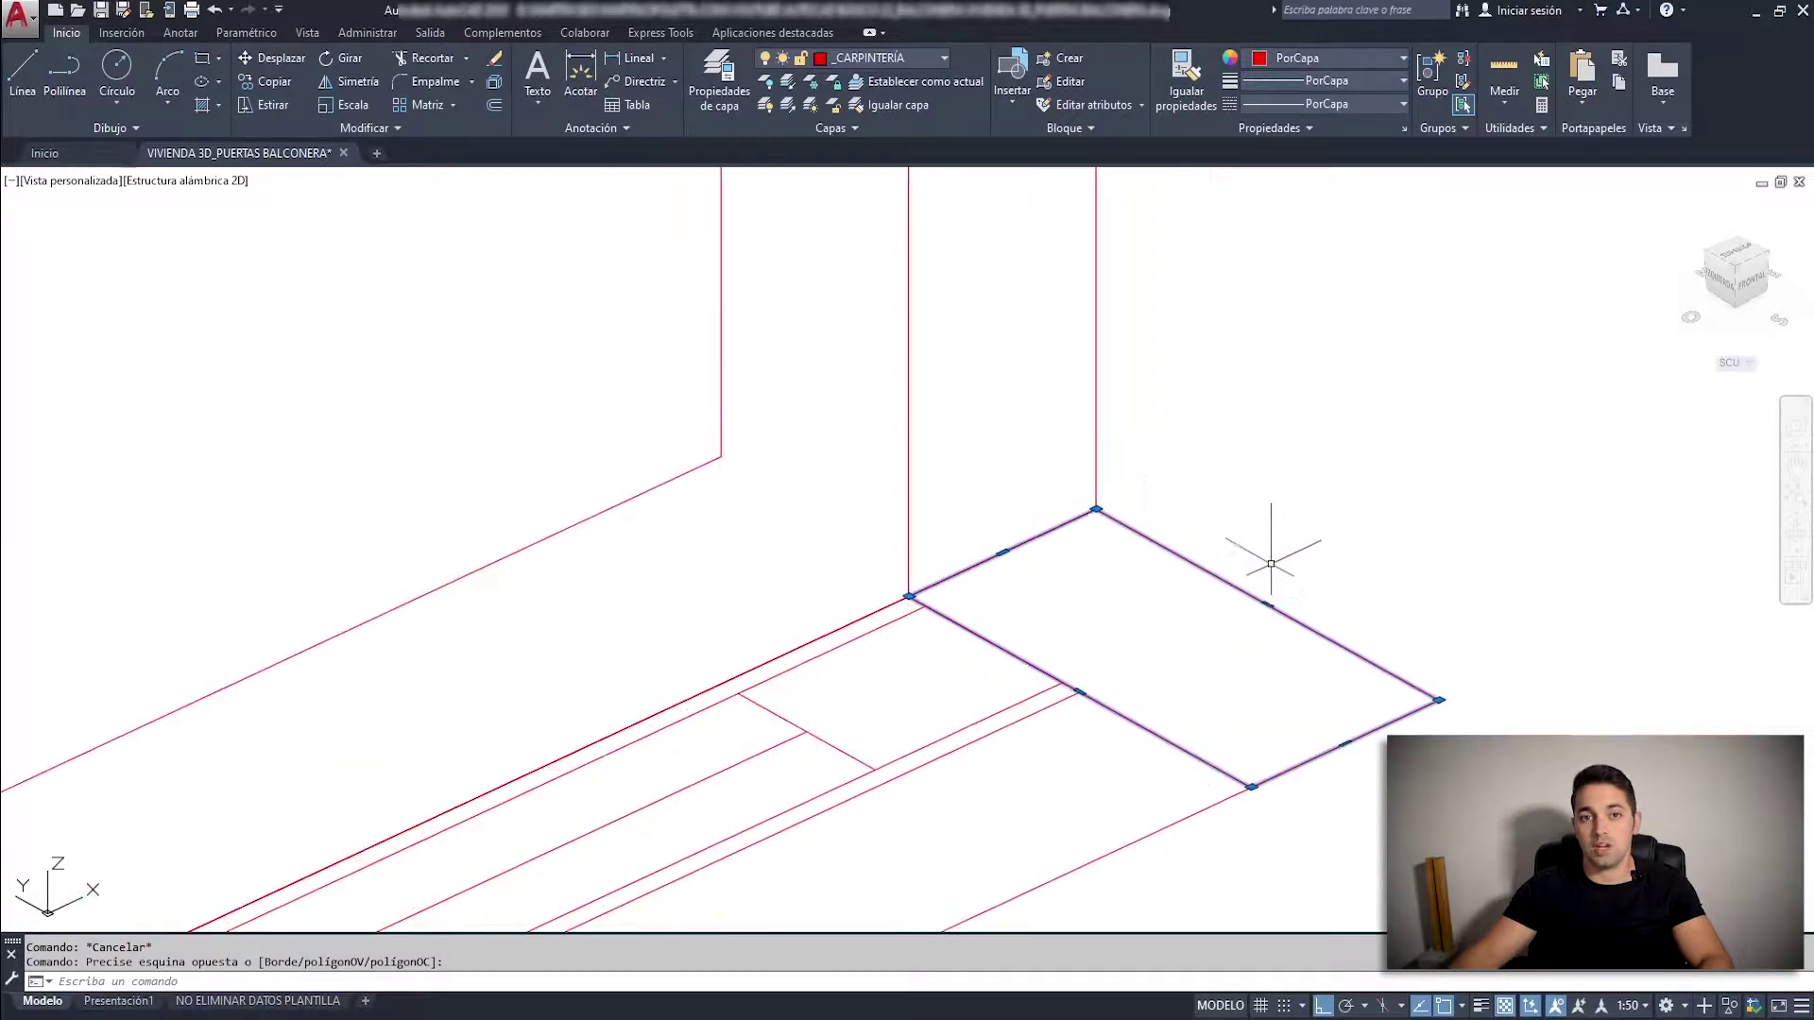
pyautogui.press('Escape')
pyautogui.click(628, 798)
pyautogui.scroll(-3, 1240, 490)
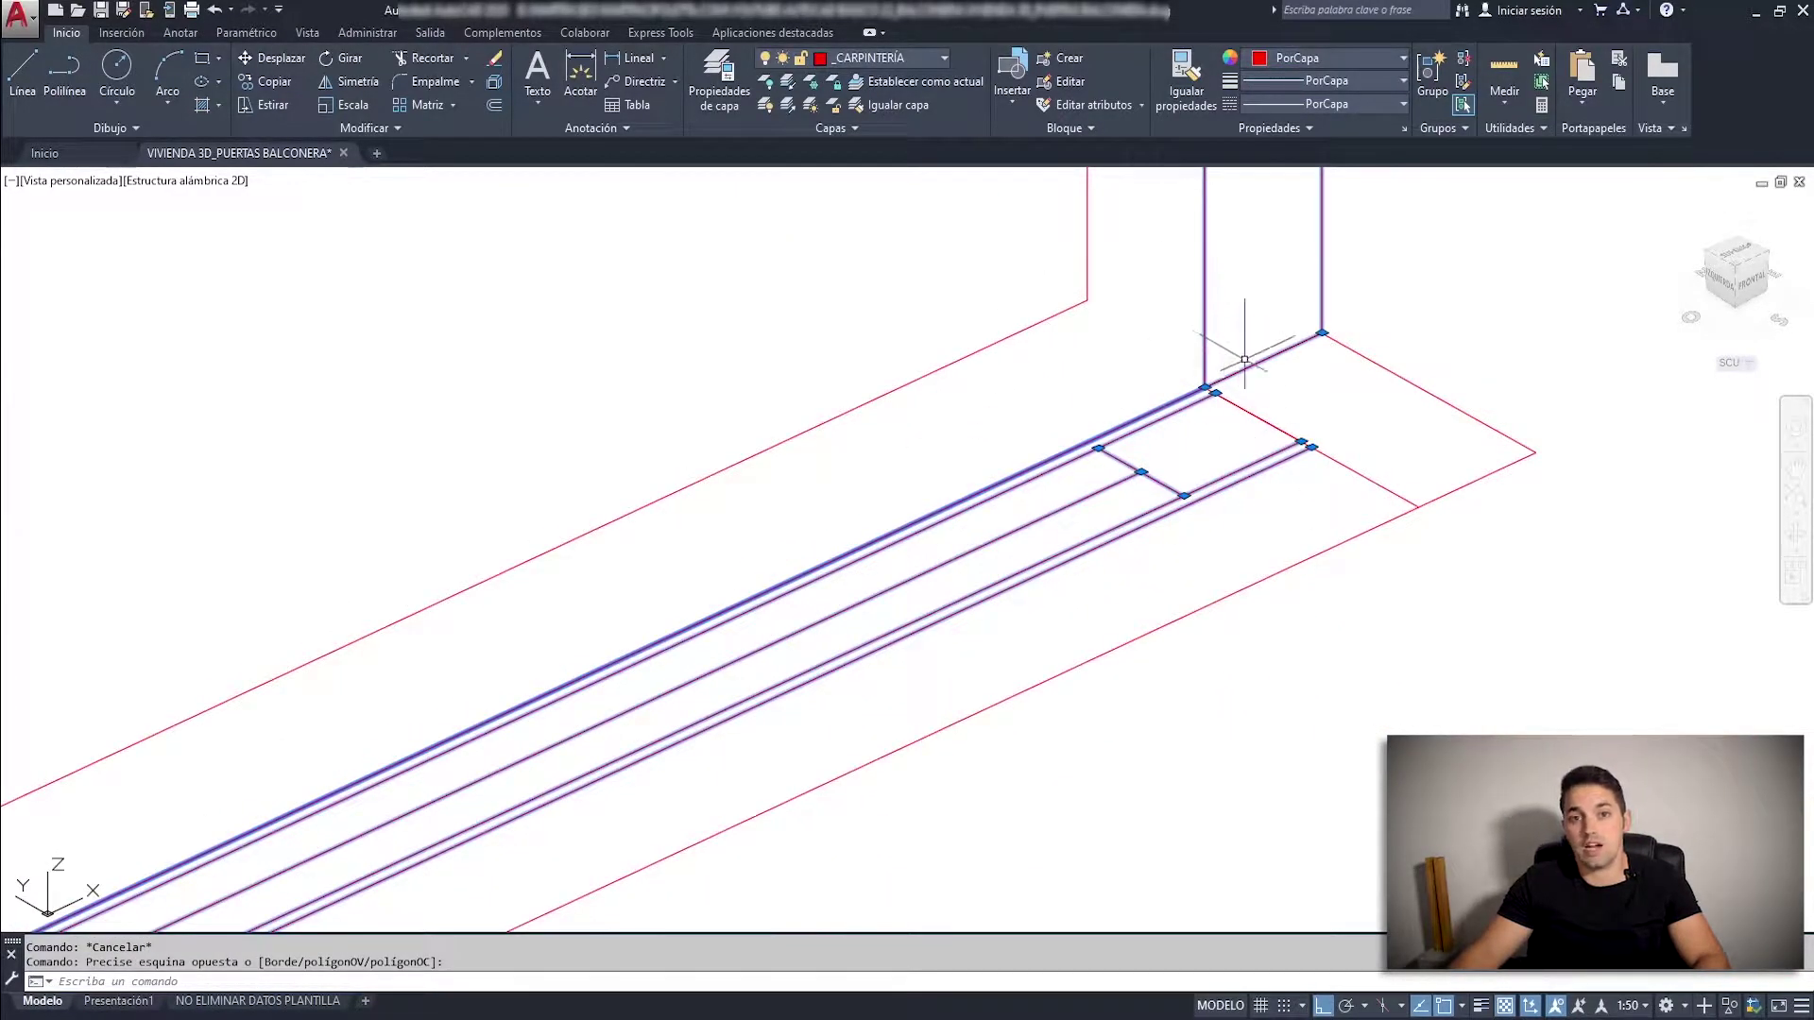
pyautogui.scroll(-3, 1248, 362)
pyautogui.scroll(3, 1360, 608)
pyautogui.click(1525, 668)
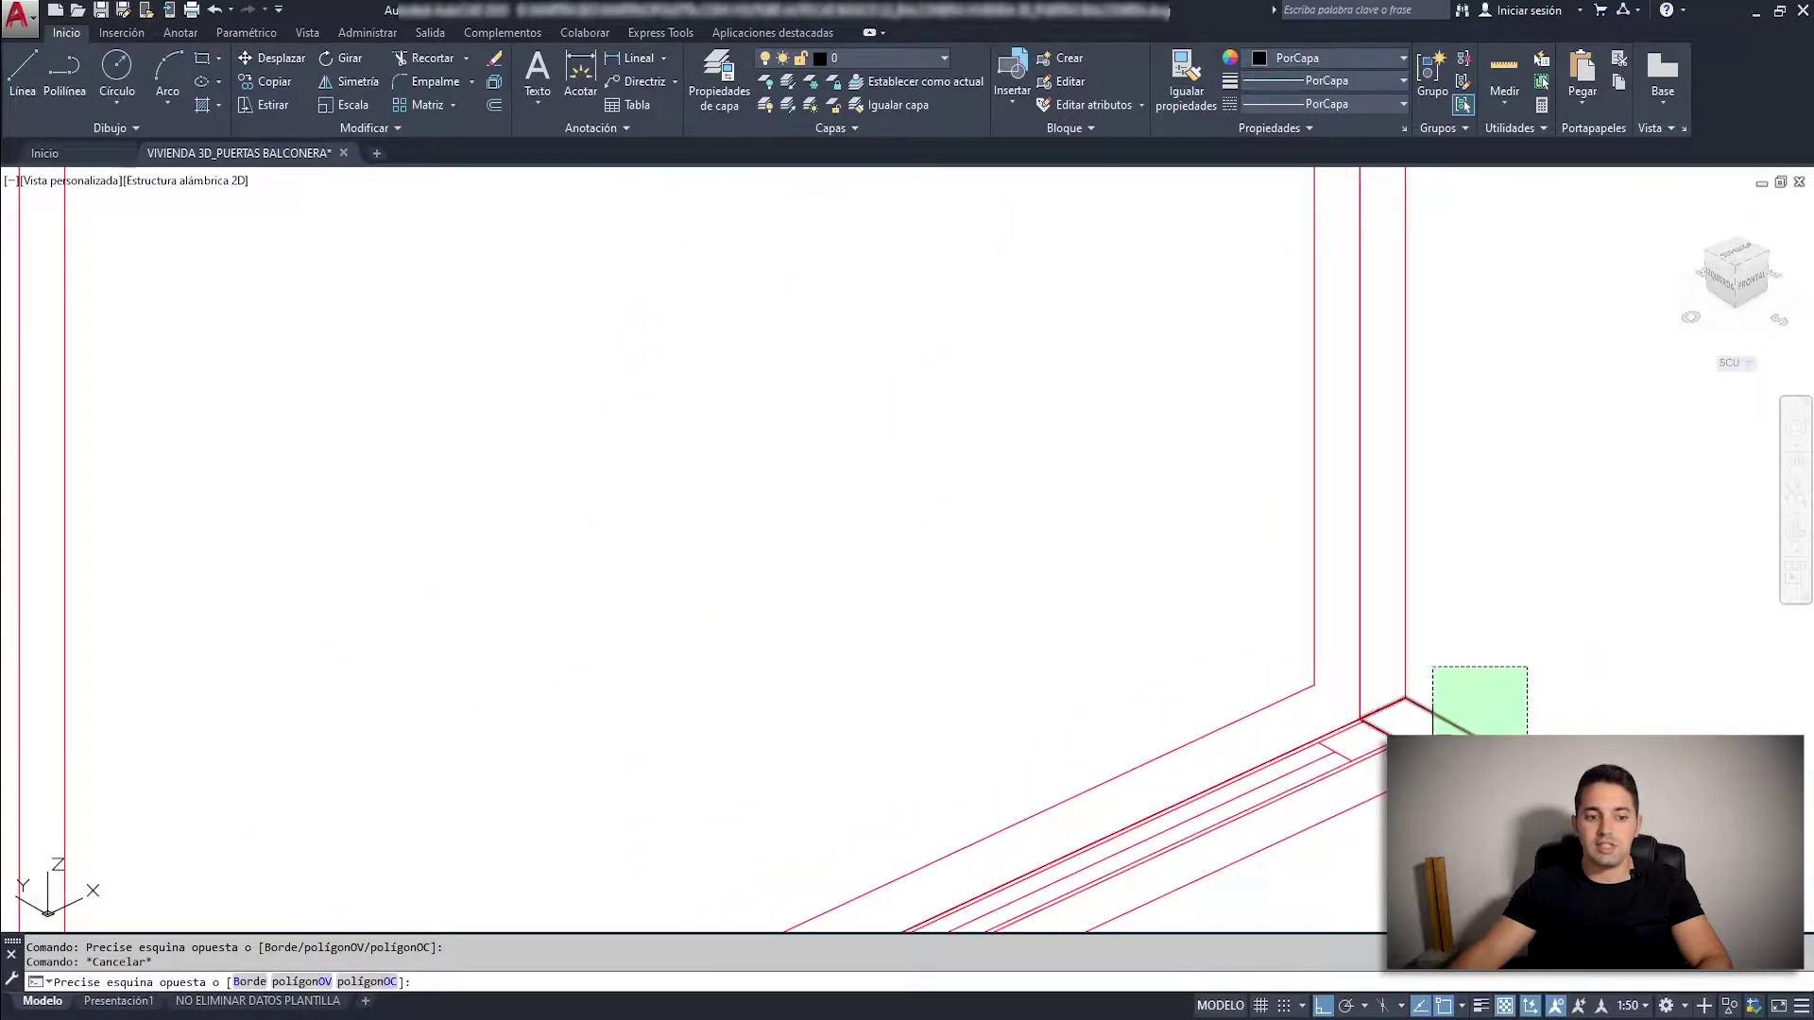
pyautogui.click(1431, 723)
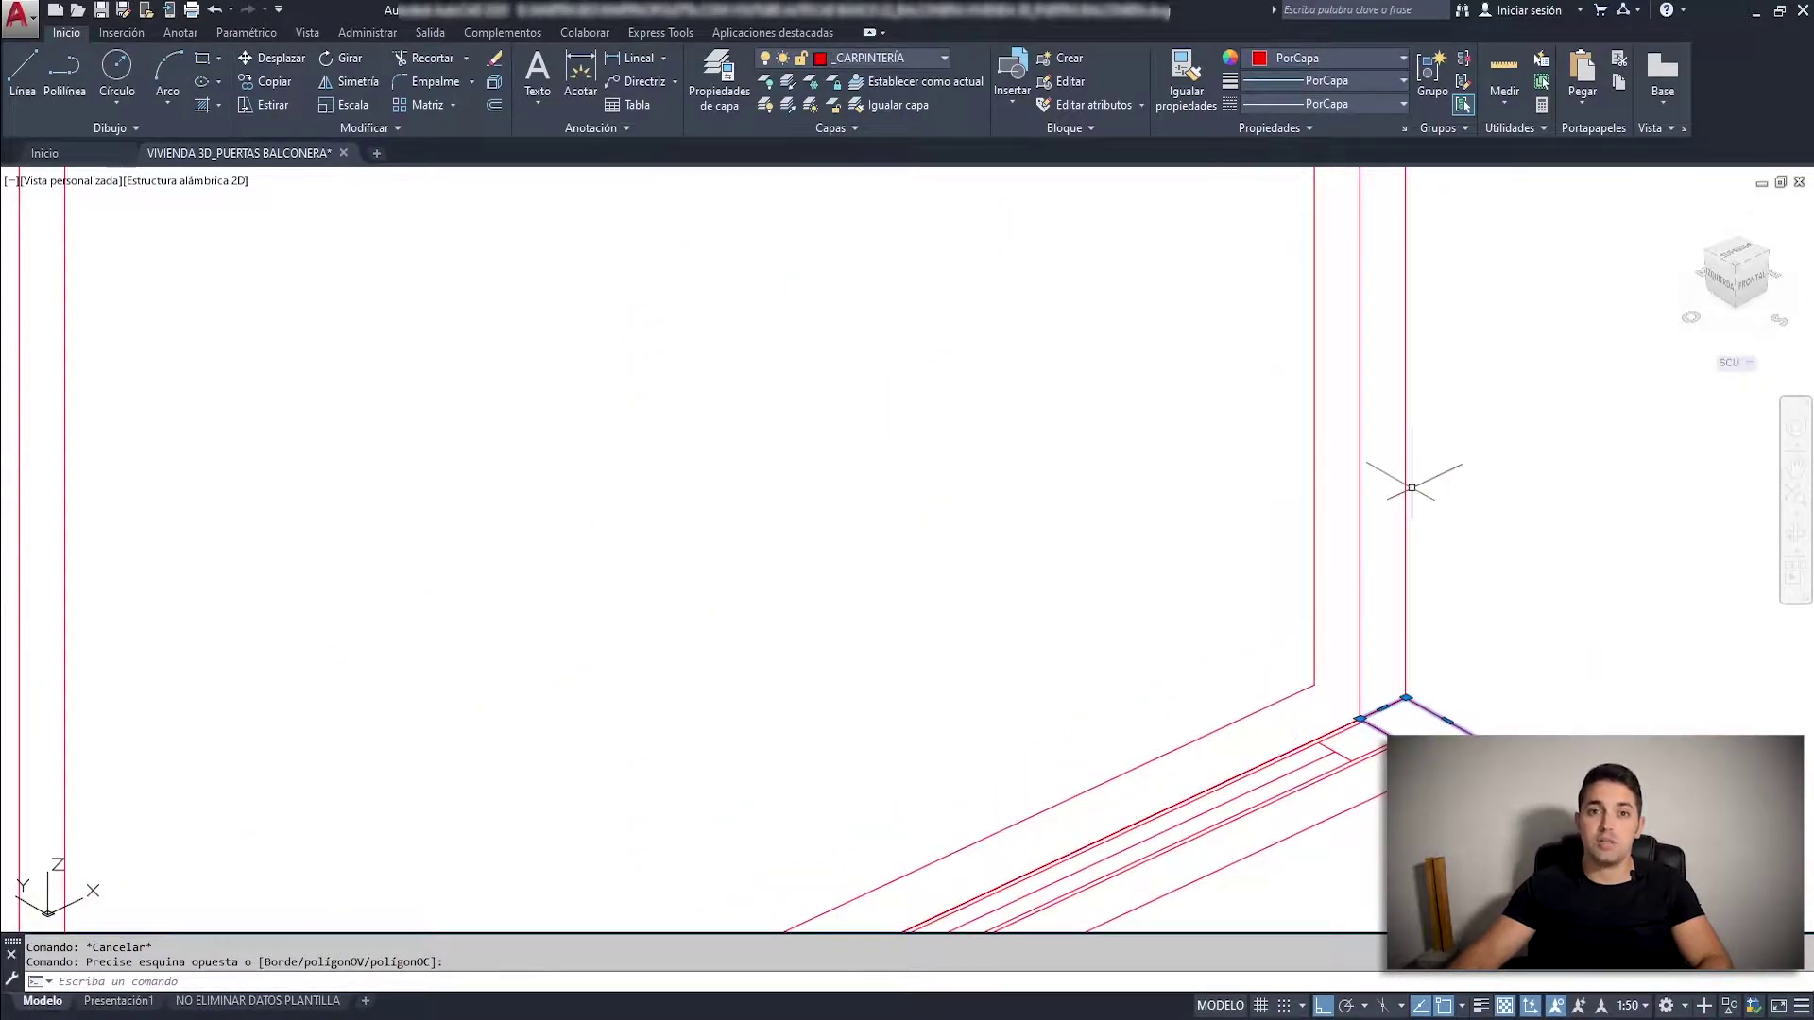
pyautogui.press('Escape')
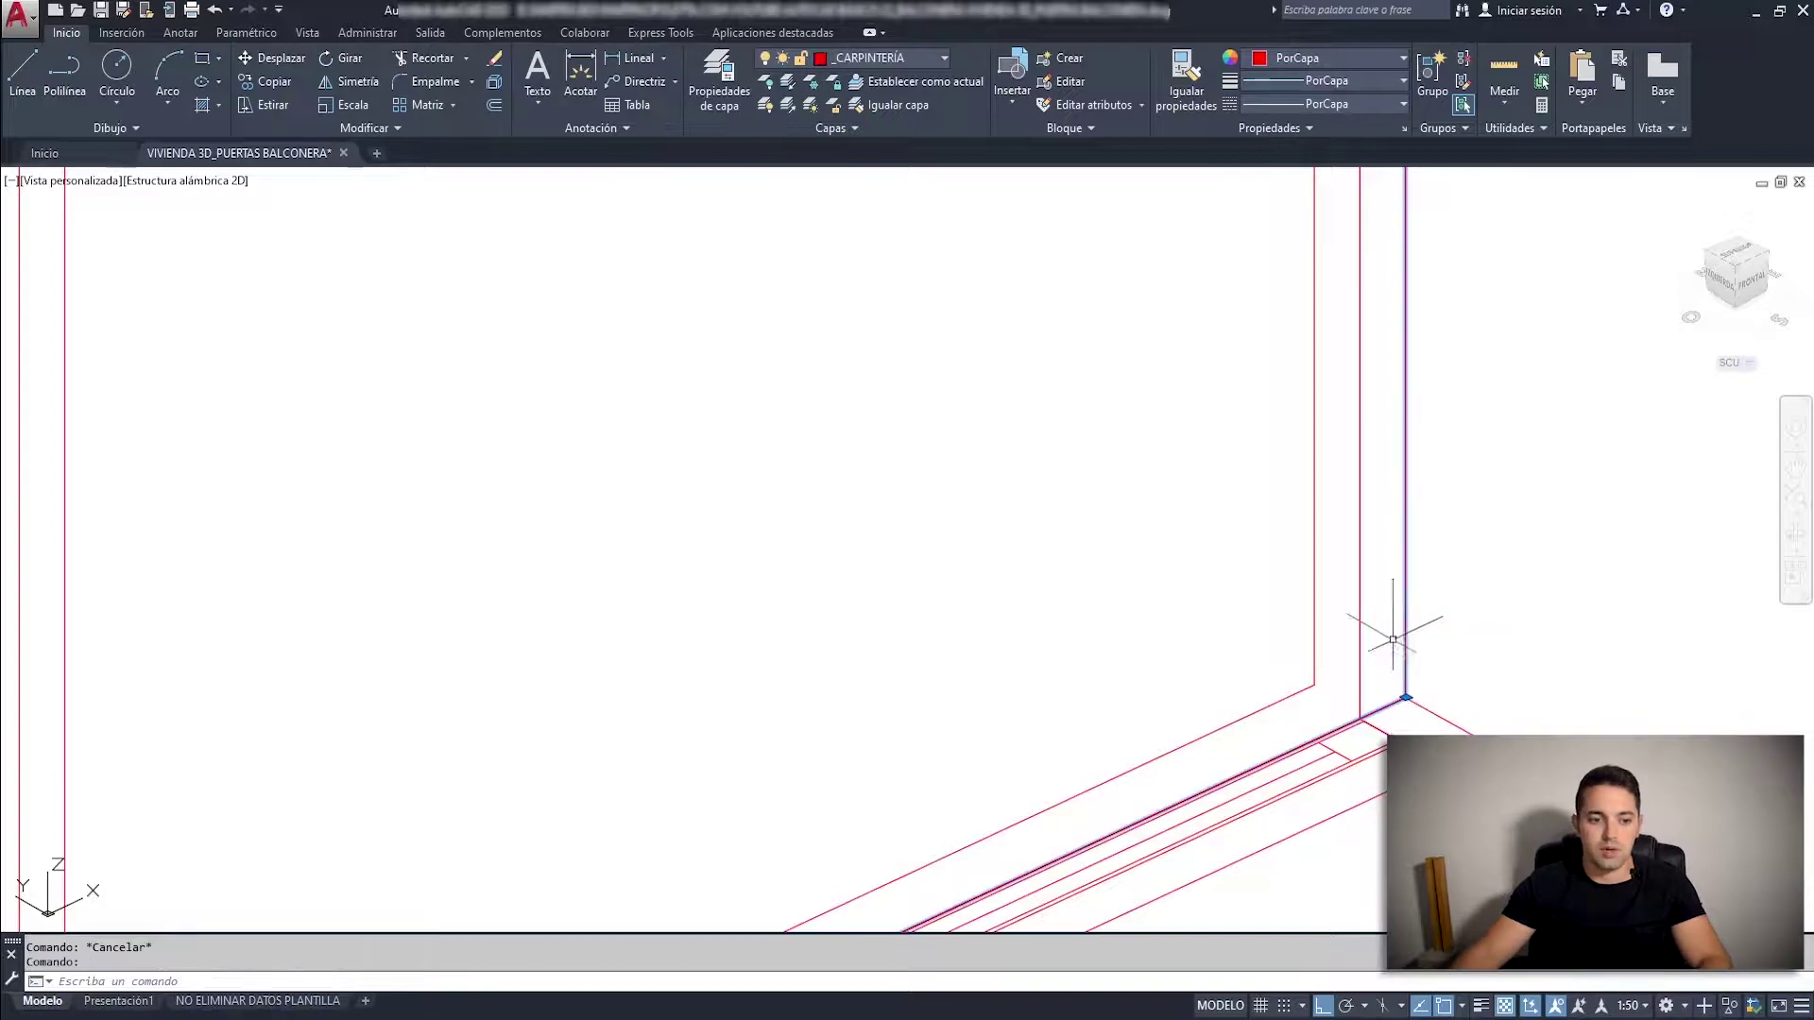
pyautogui.scroll(-3, 1388, 627)
pyautogui.scroll(-2, 1381, 735)
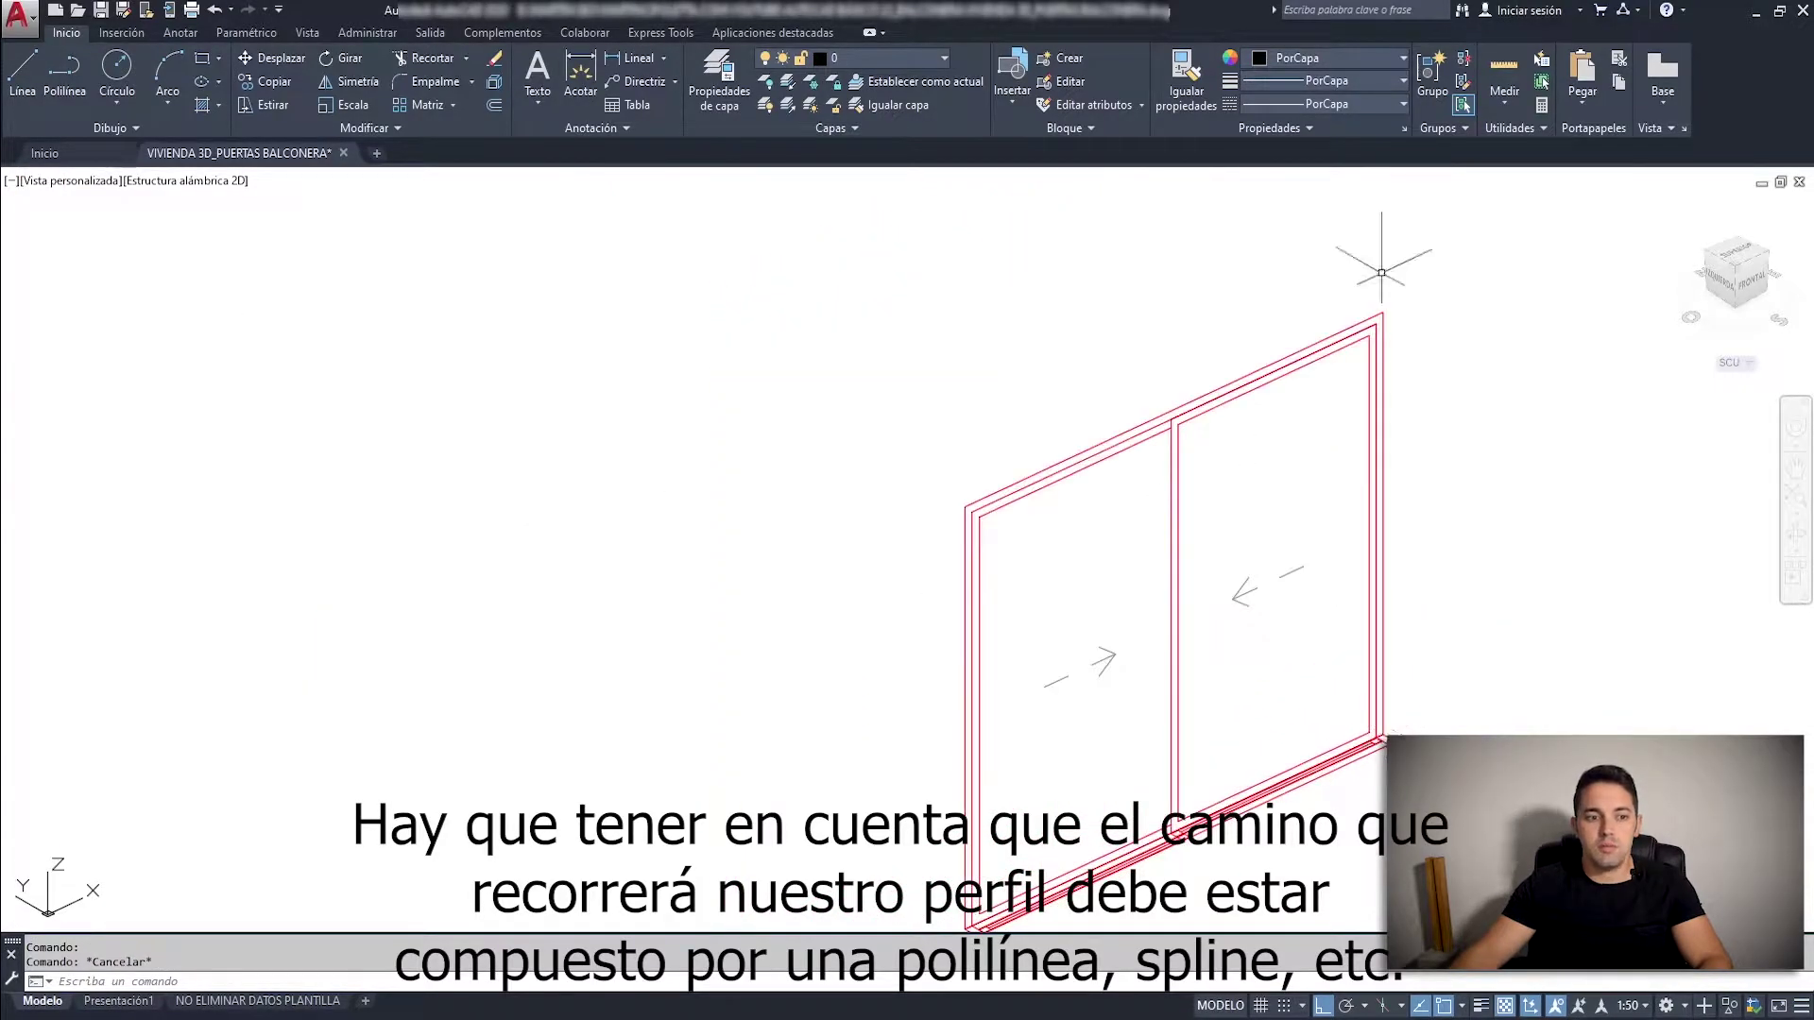
# Delete a single bottom segment of the frame polyline and reselect the remaining frame.
pyautogui.click(965, 605)
pyautogui.scroll(-2, 1124, 529)
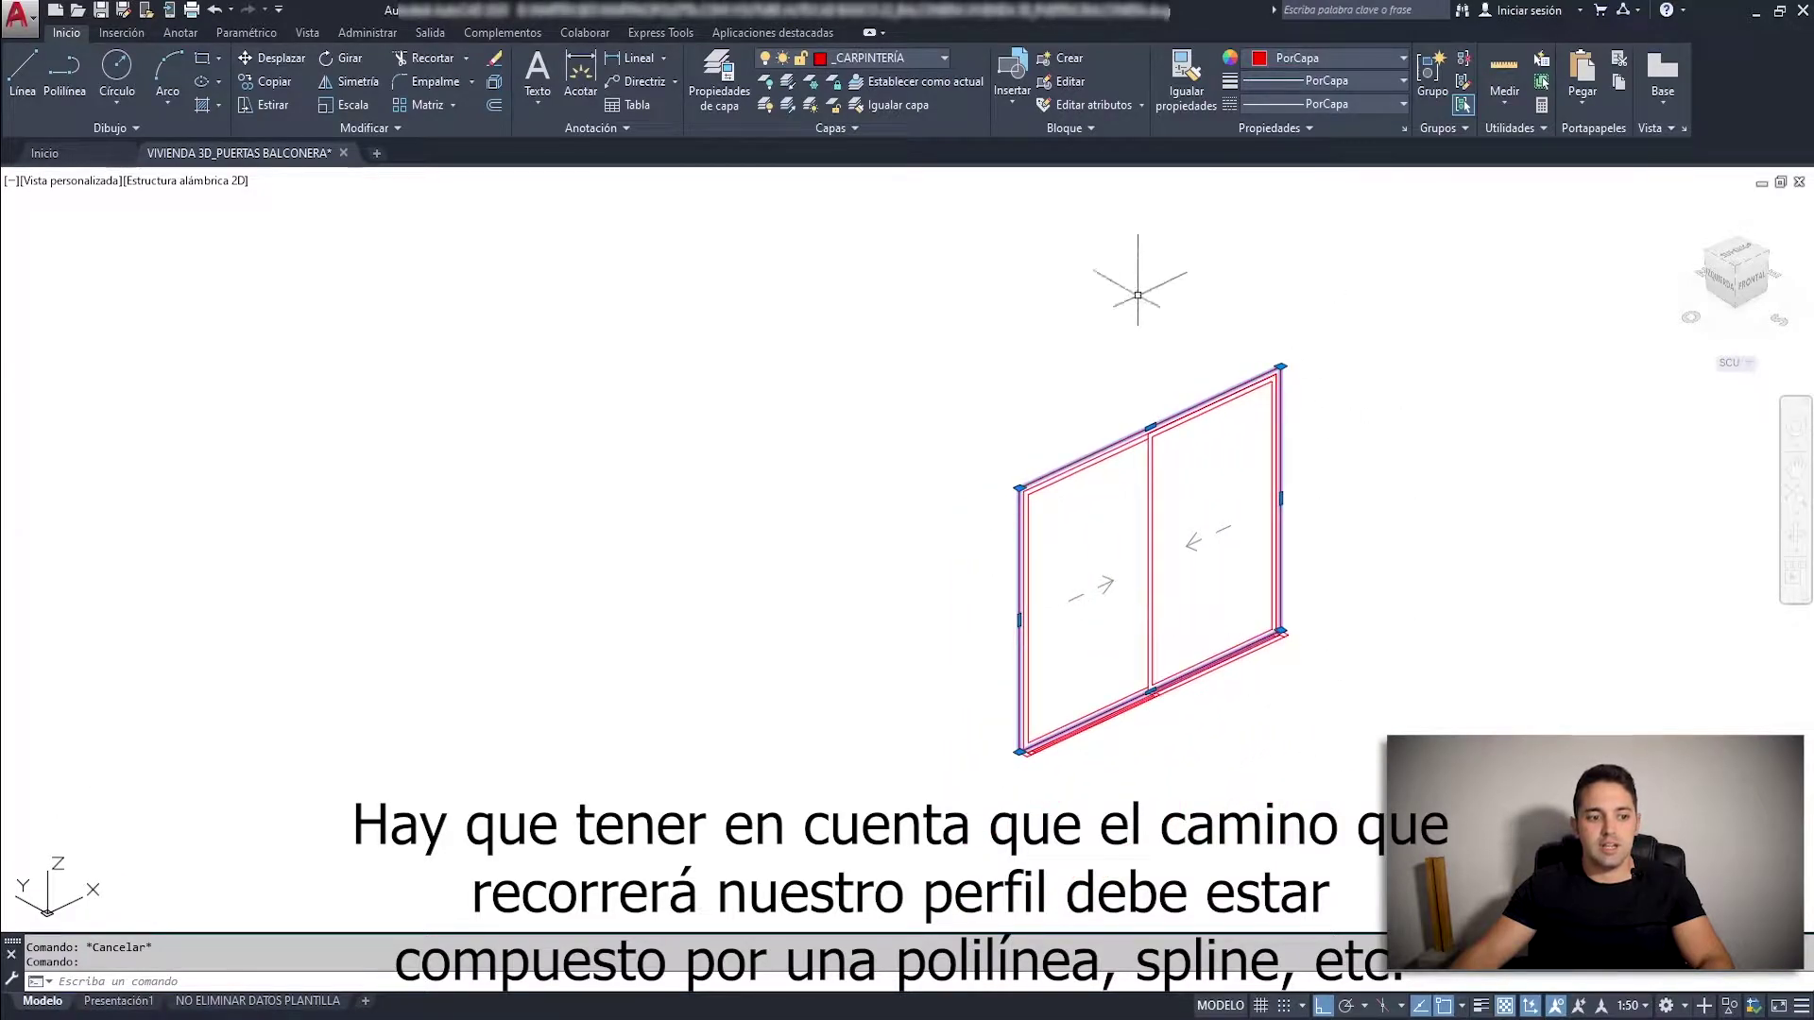
pyautogui.scroll(8, 1102, 715)
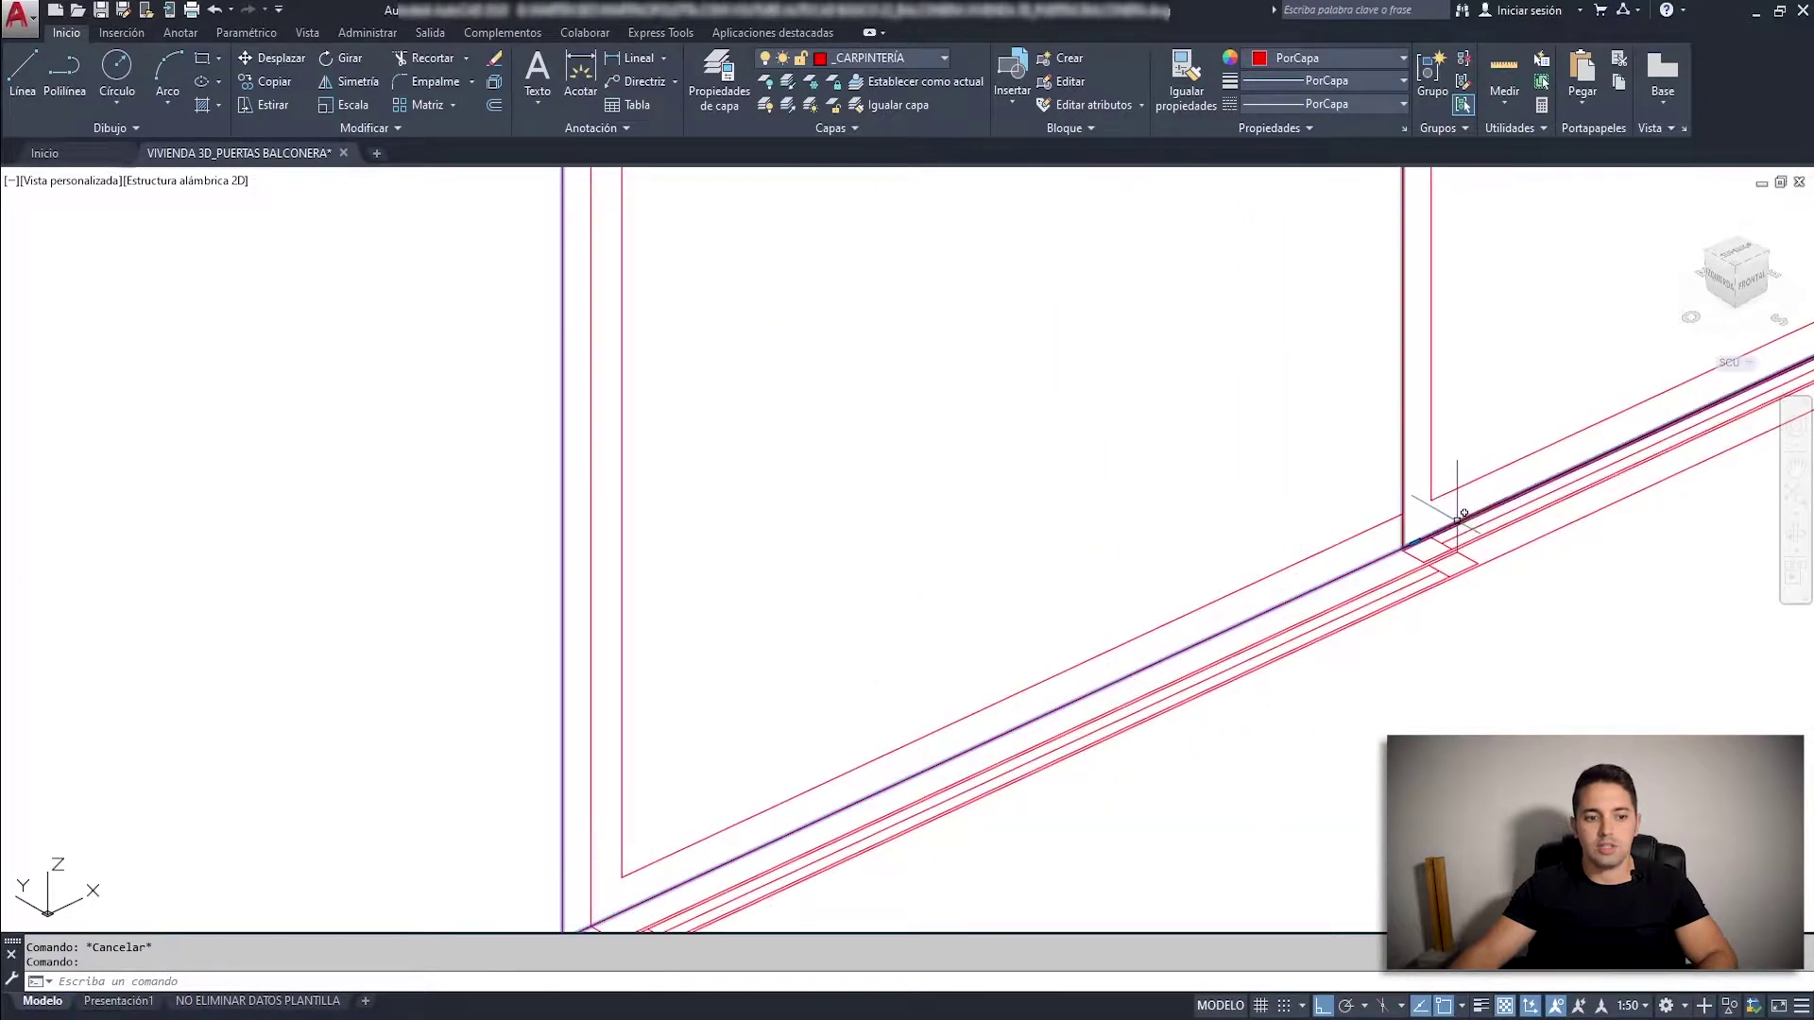
pyautogui.keyDown('ctrl'); pyautogui.click(1305, 591); pyautogui.keyUp('ctrl')
pyautogui.scroll(-5, 1370, 558)
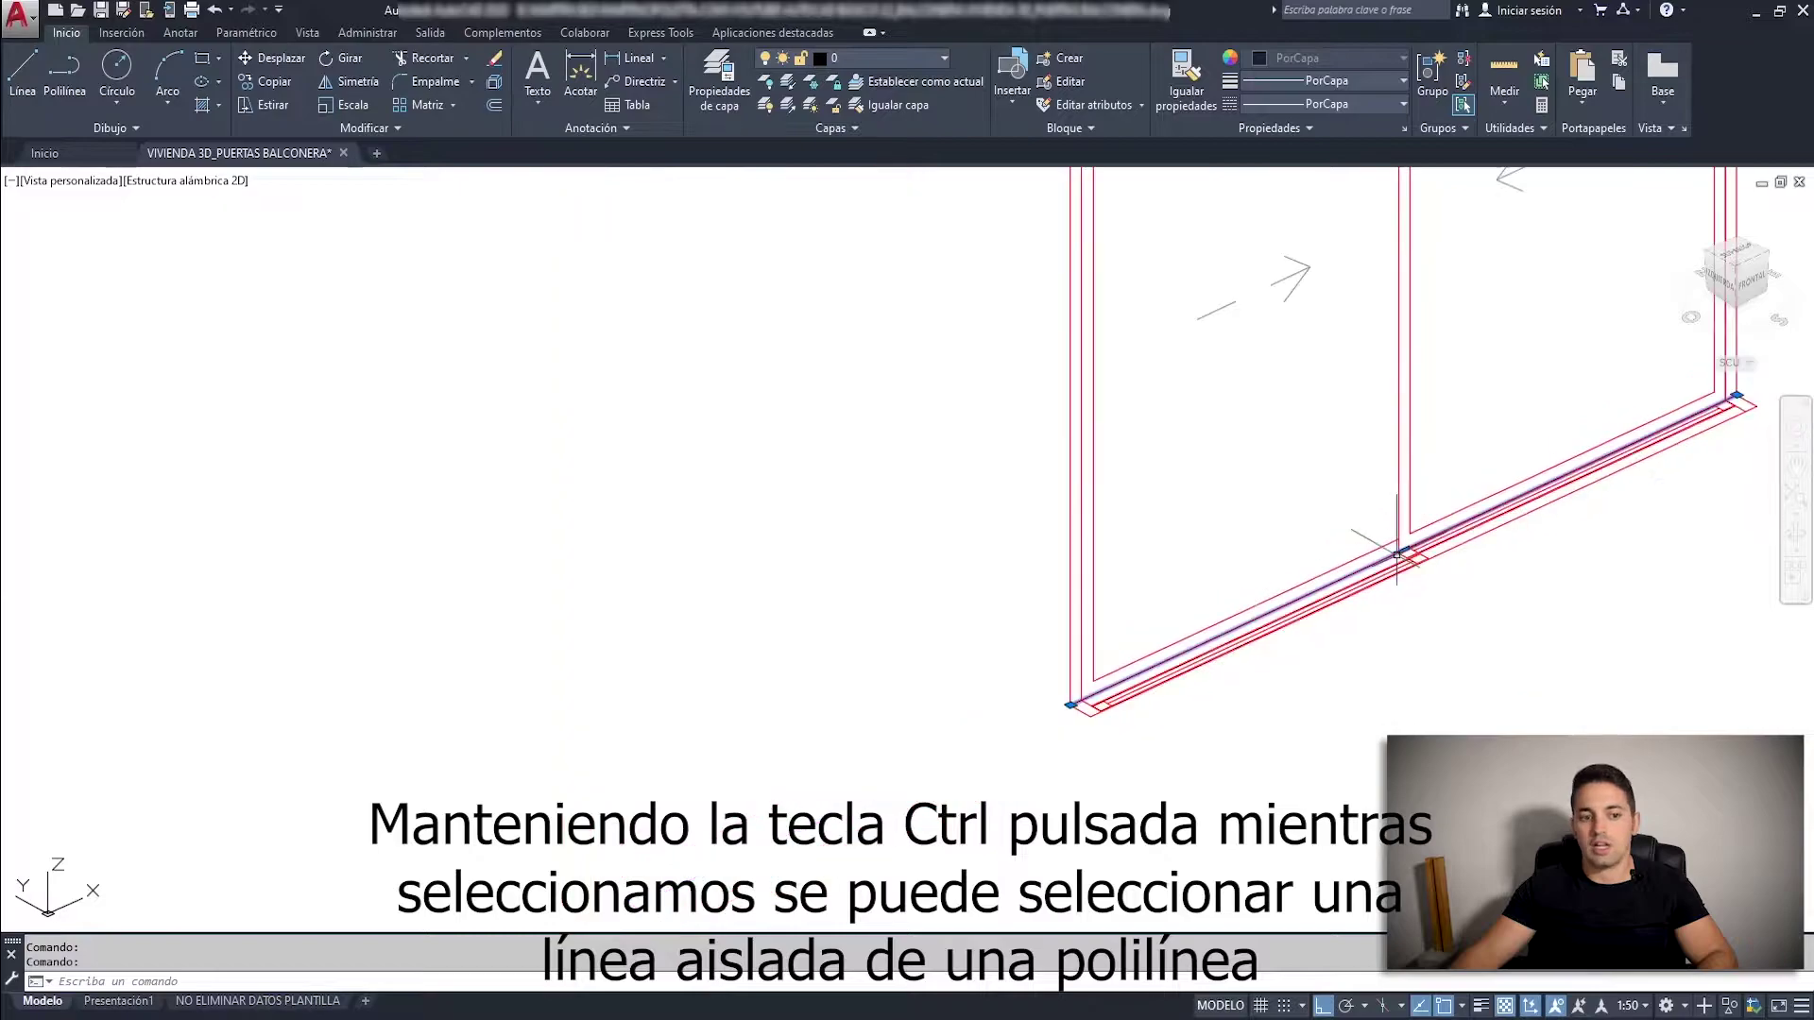
pyautogui.moveTo(1389, 560); pyautogui.dragTo(1244, 609, button='middle')
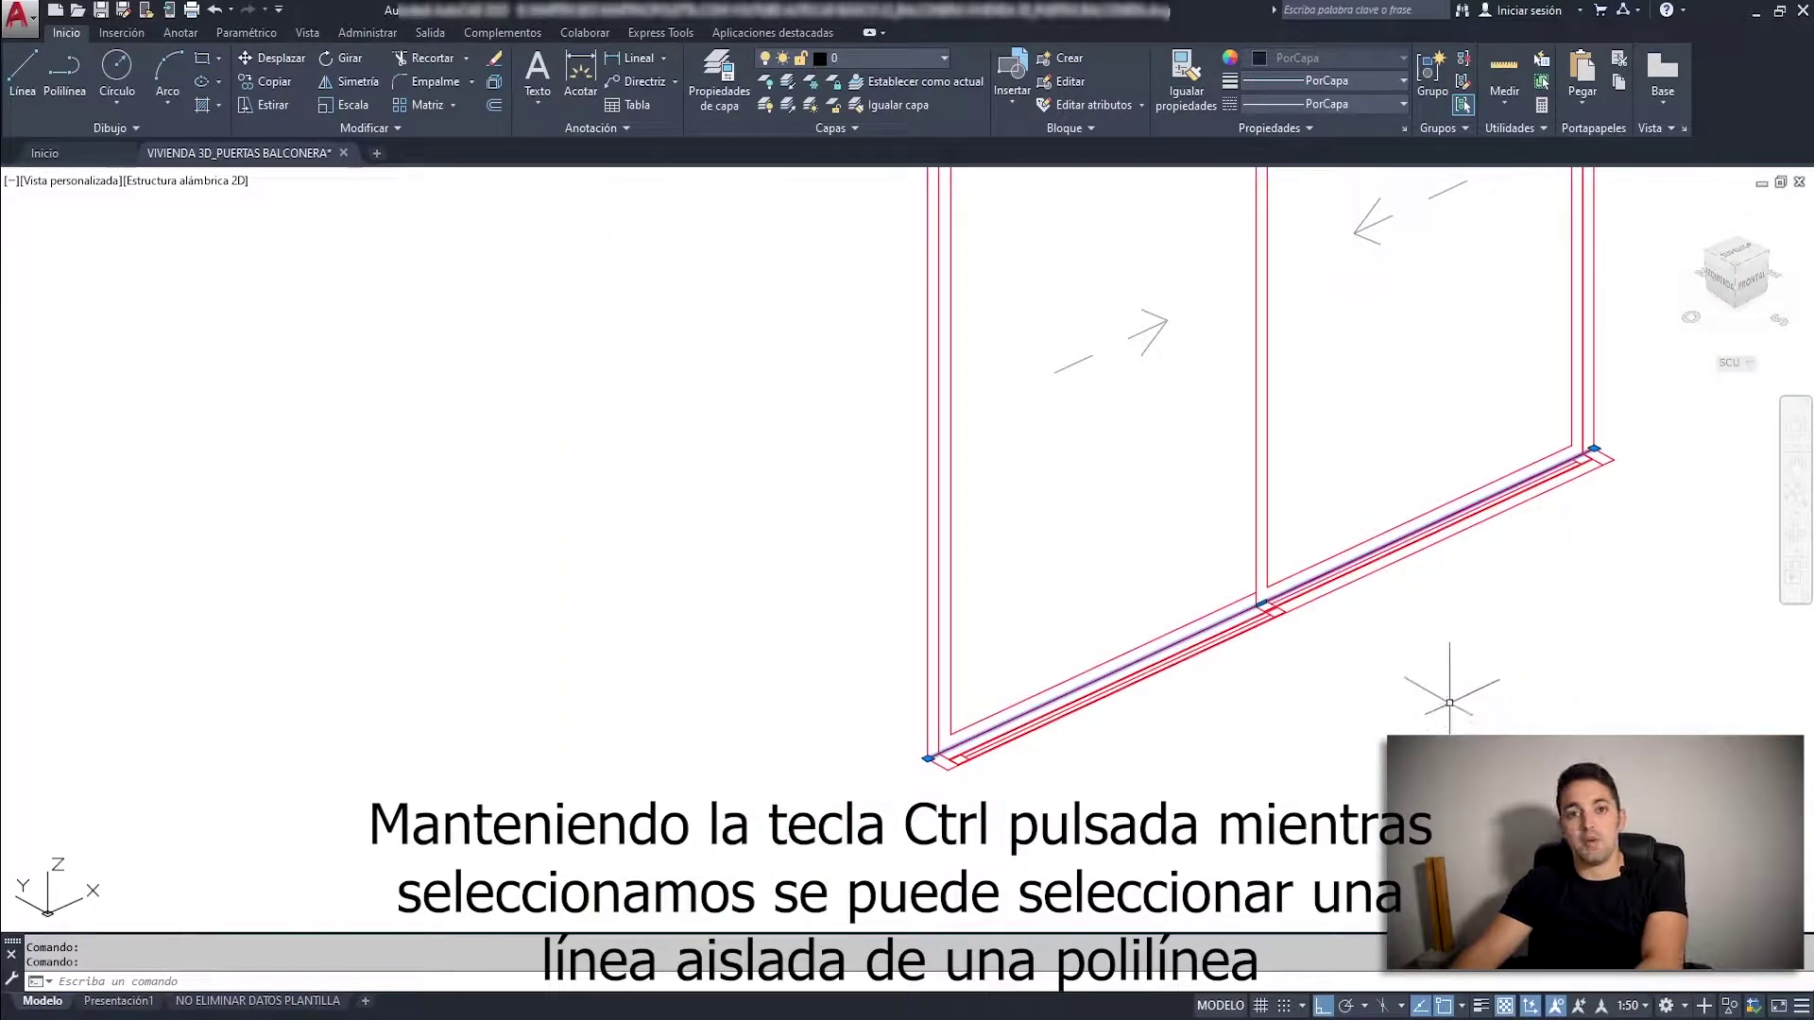
pyautogui.press('Delete')
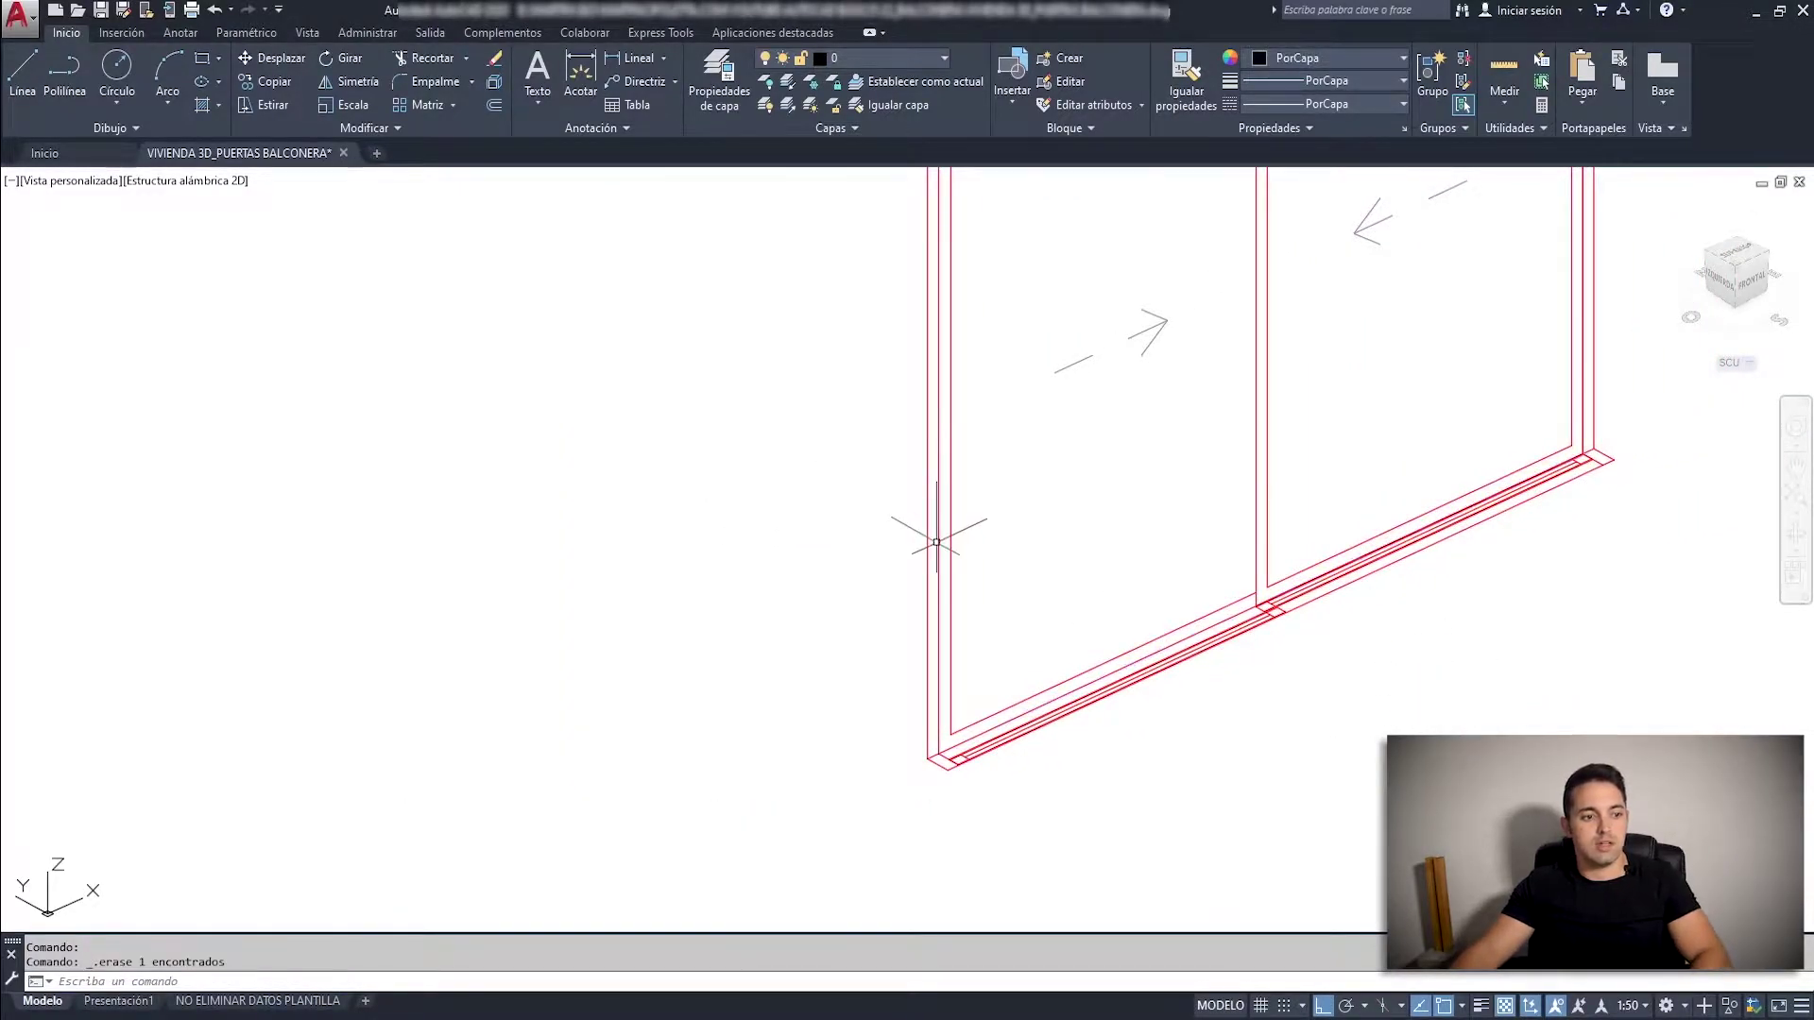
pyautogui.click(935, 541)
pyautogui.click(866, 576)
pyautogui.scroll(-4, 893, 793)
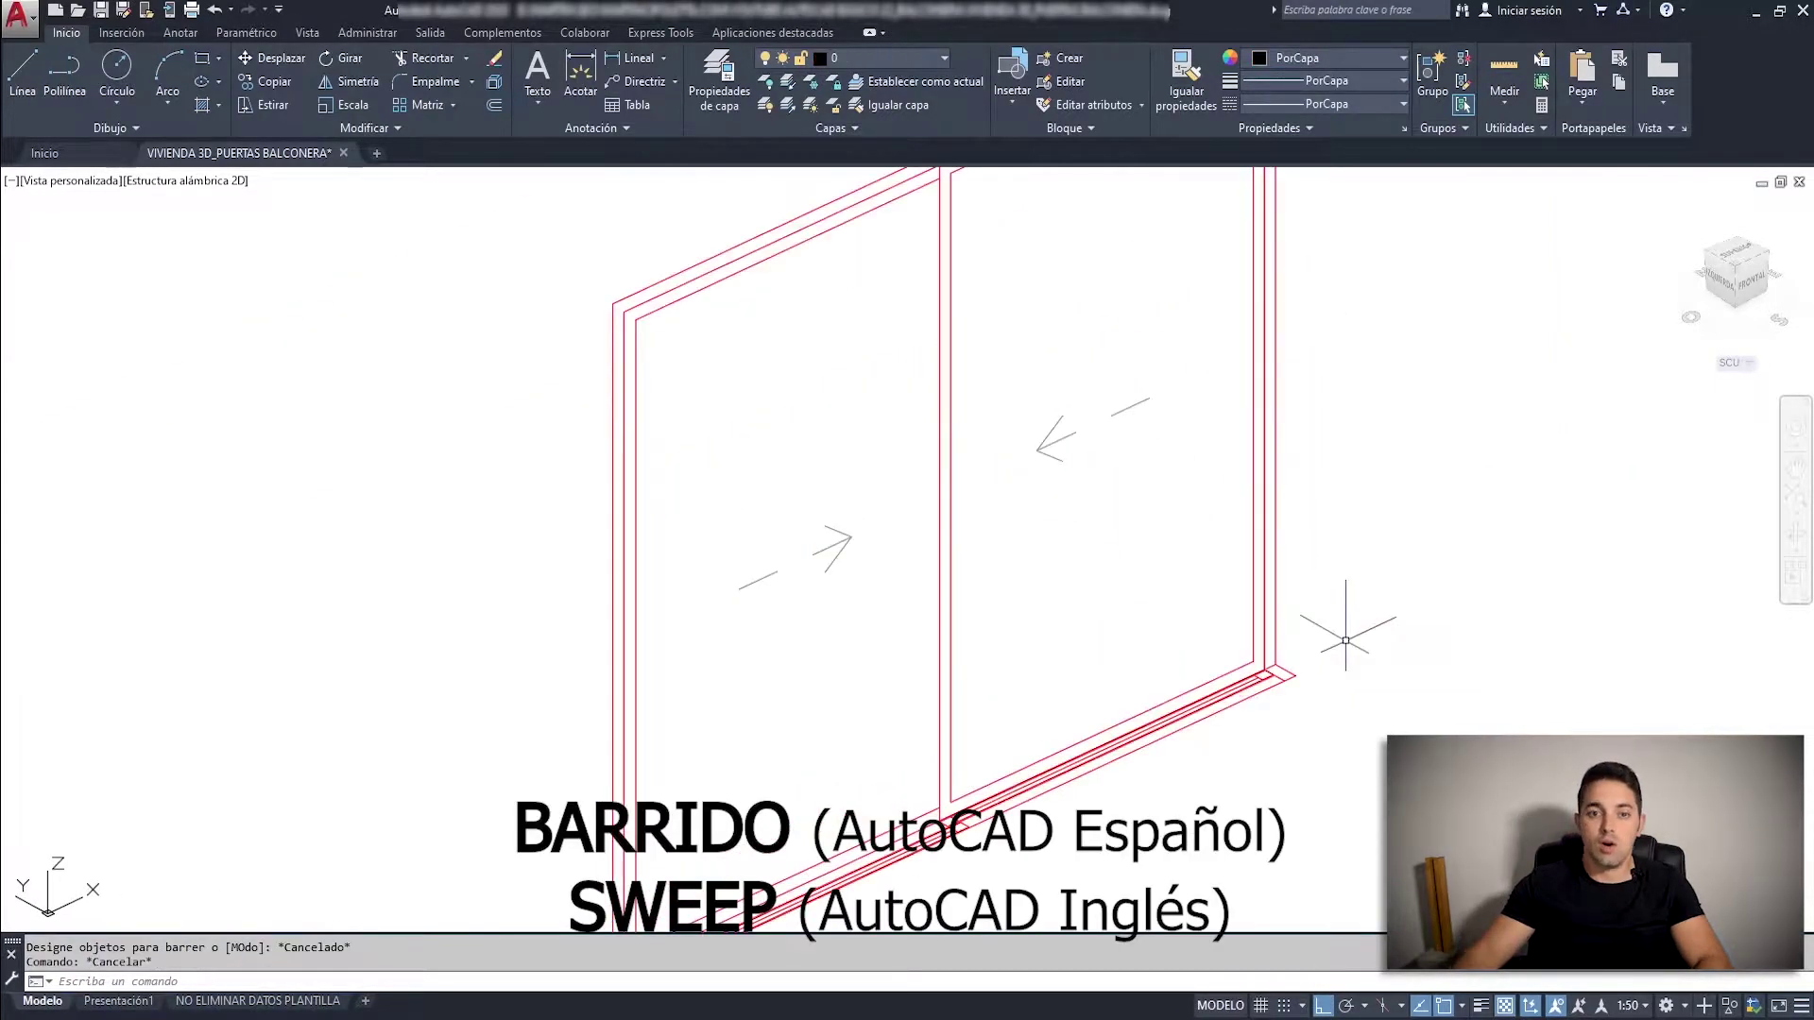
# Sweep the door's end profile along the frame outline with BARRIDO to form a solid frame.
pyautogui.press('Return')
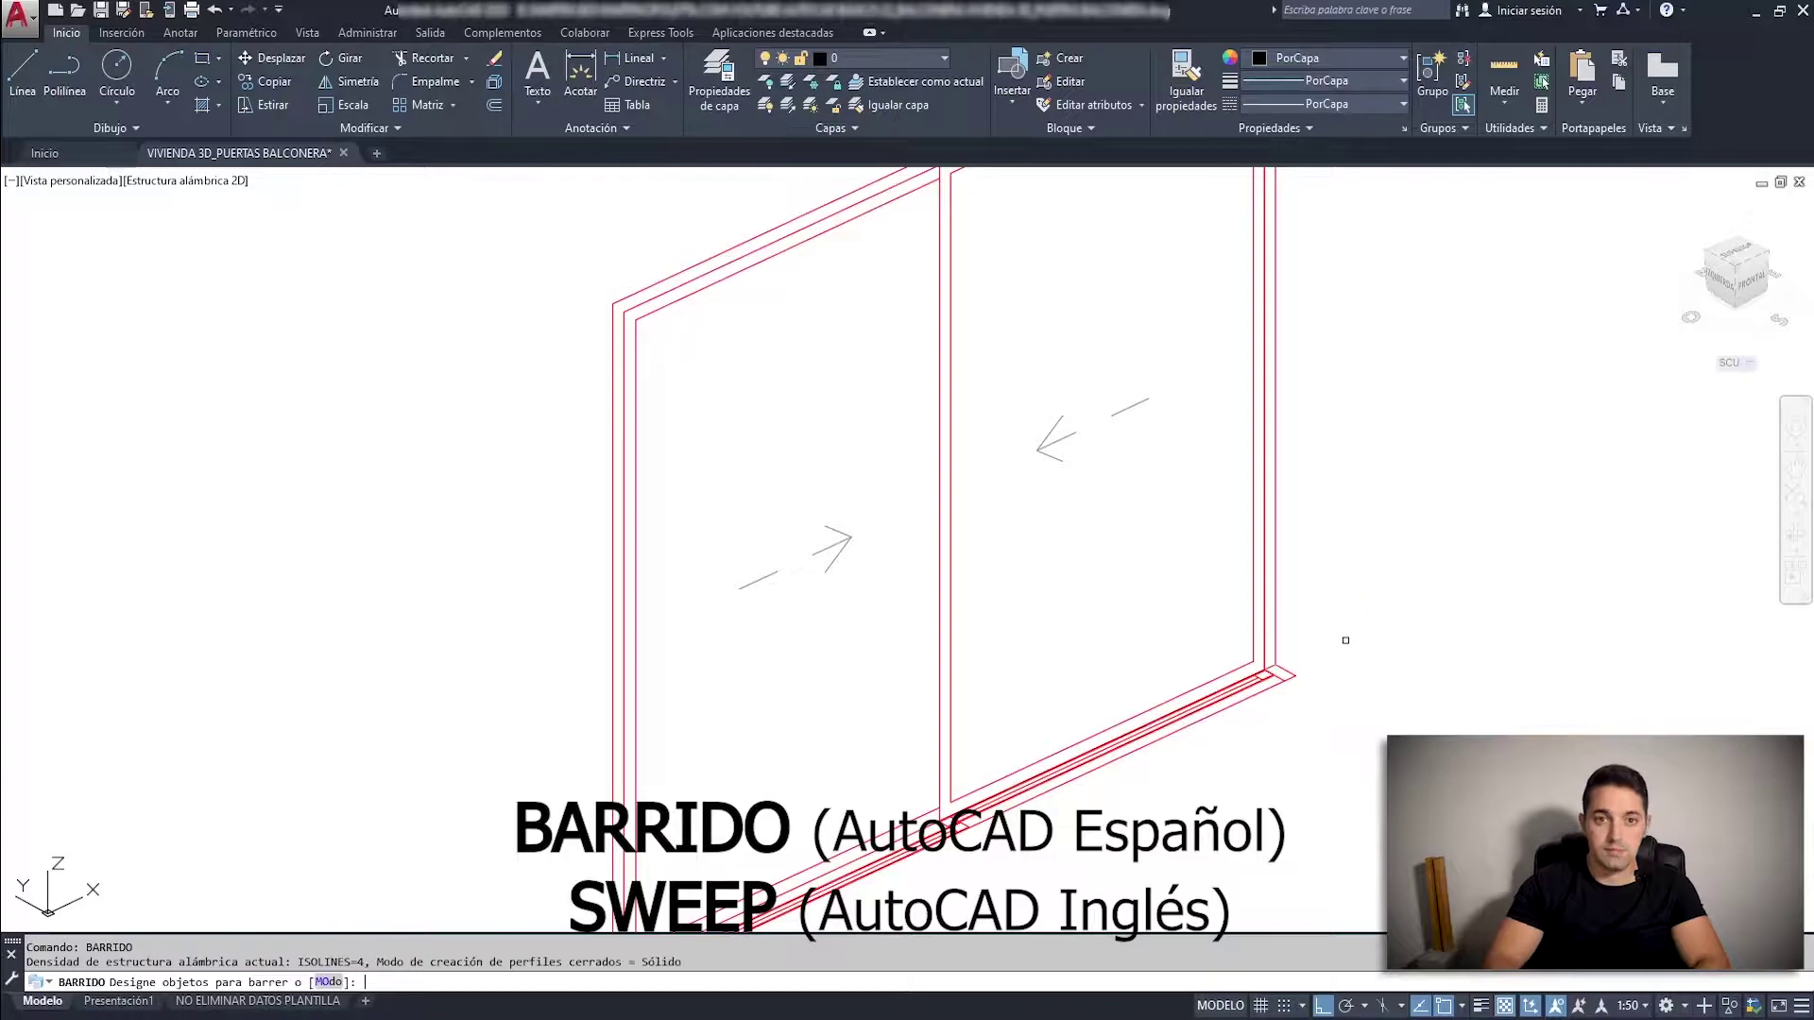
pyautogui.scroll(5, 1305, 672)
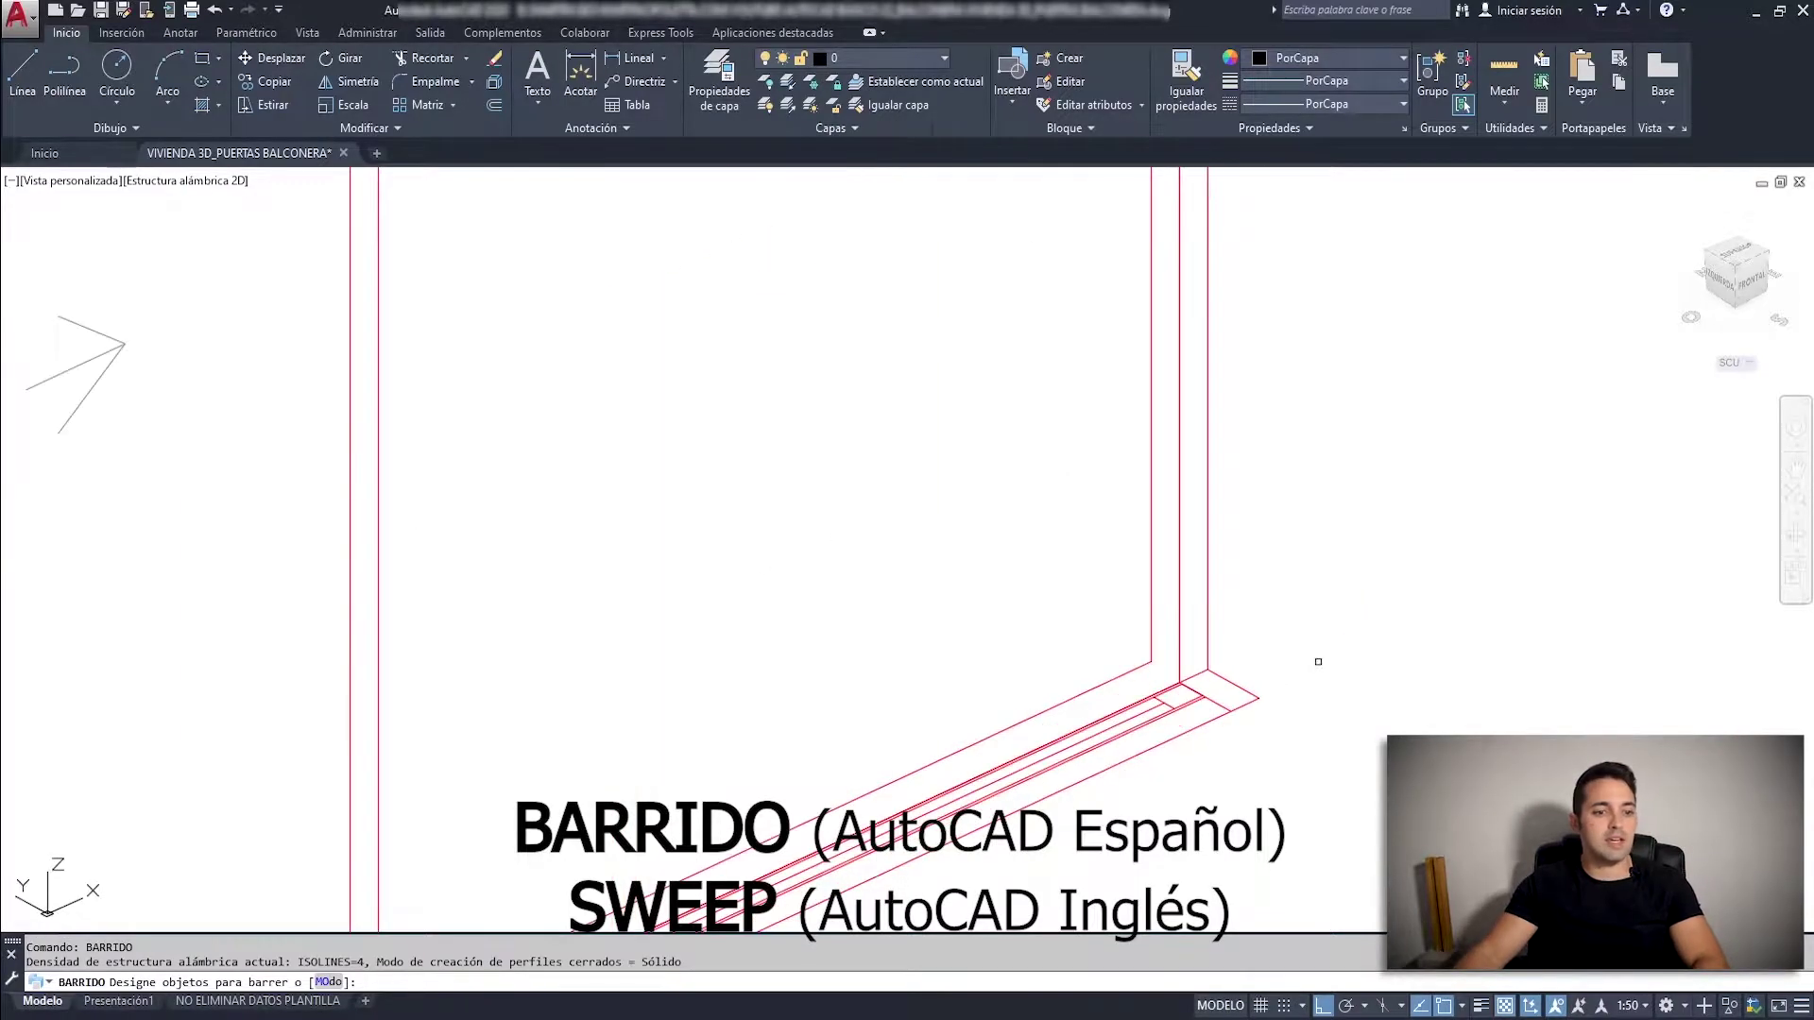
pyautogui.click(1246, 721)
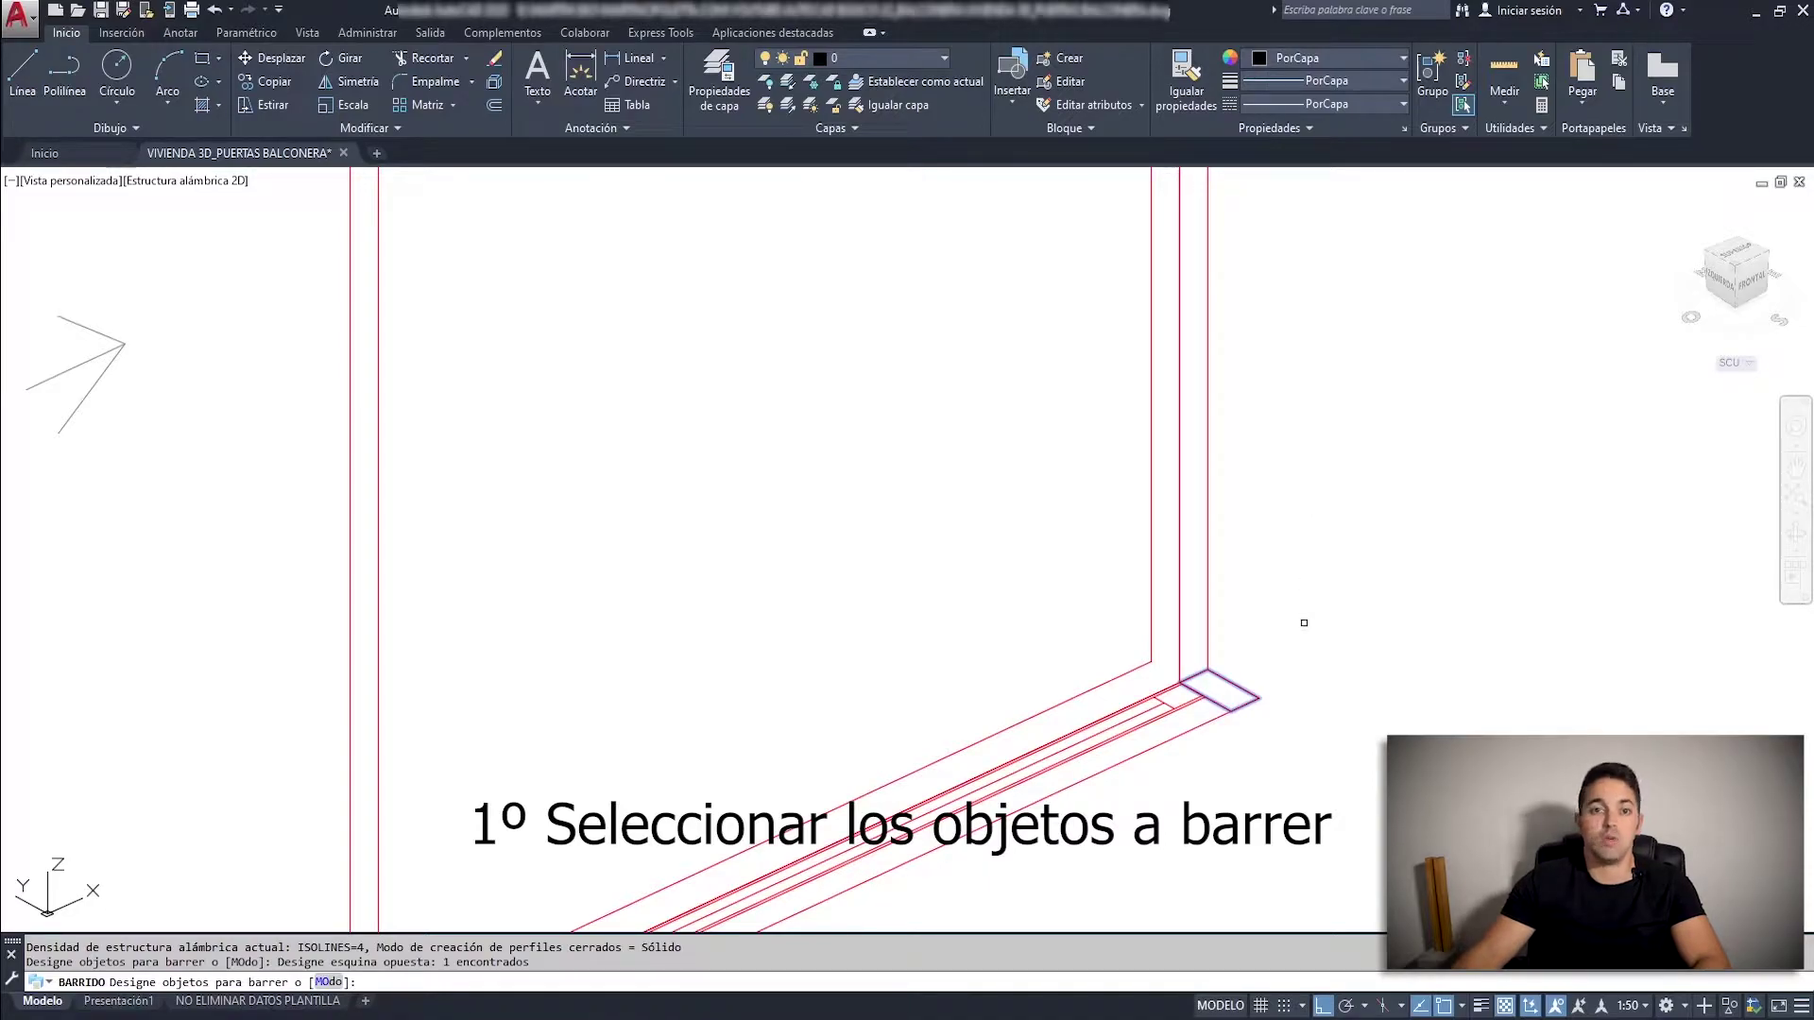
pyautogui.press('Return')
pyautogui.scroll(-5, 928, 711)
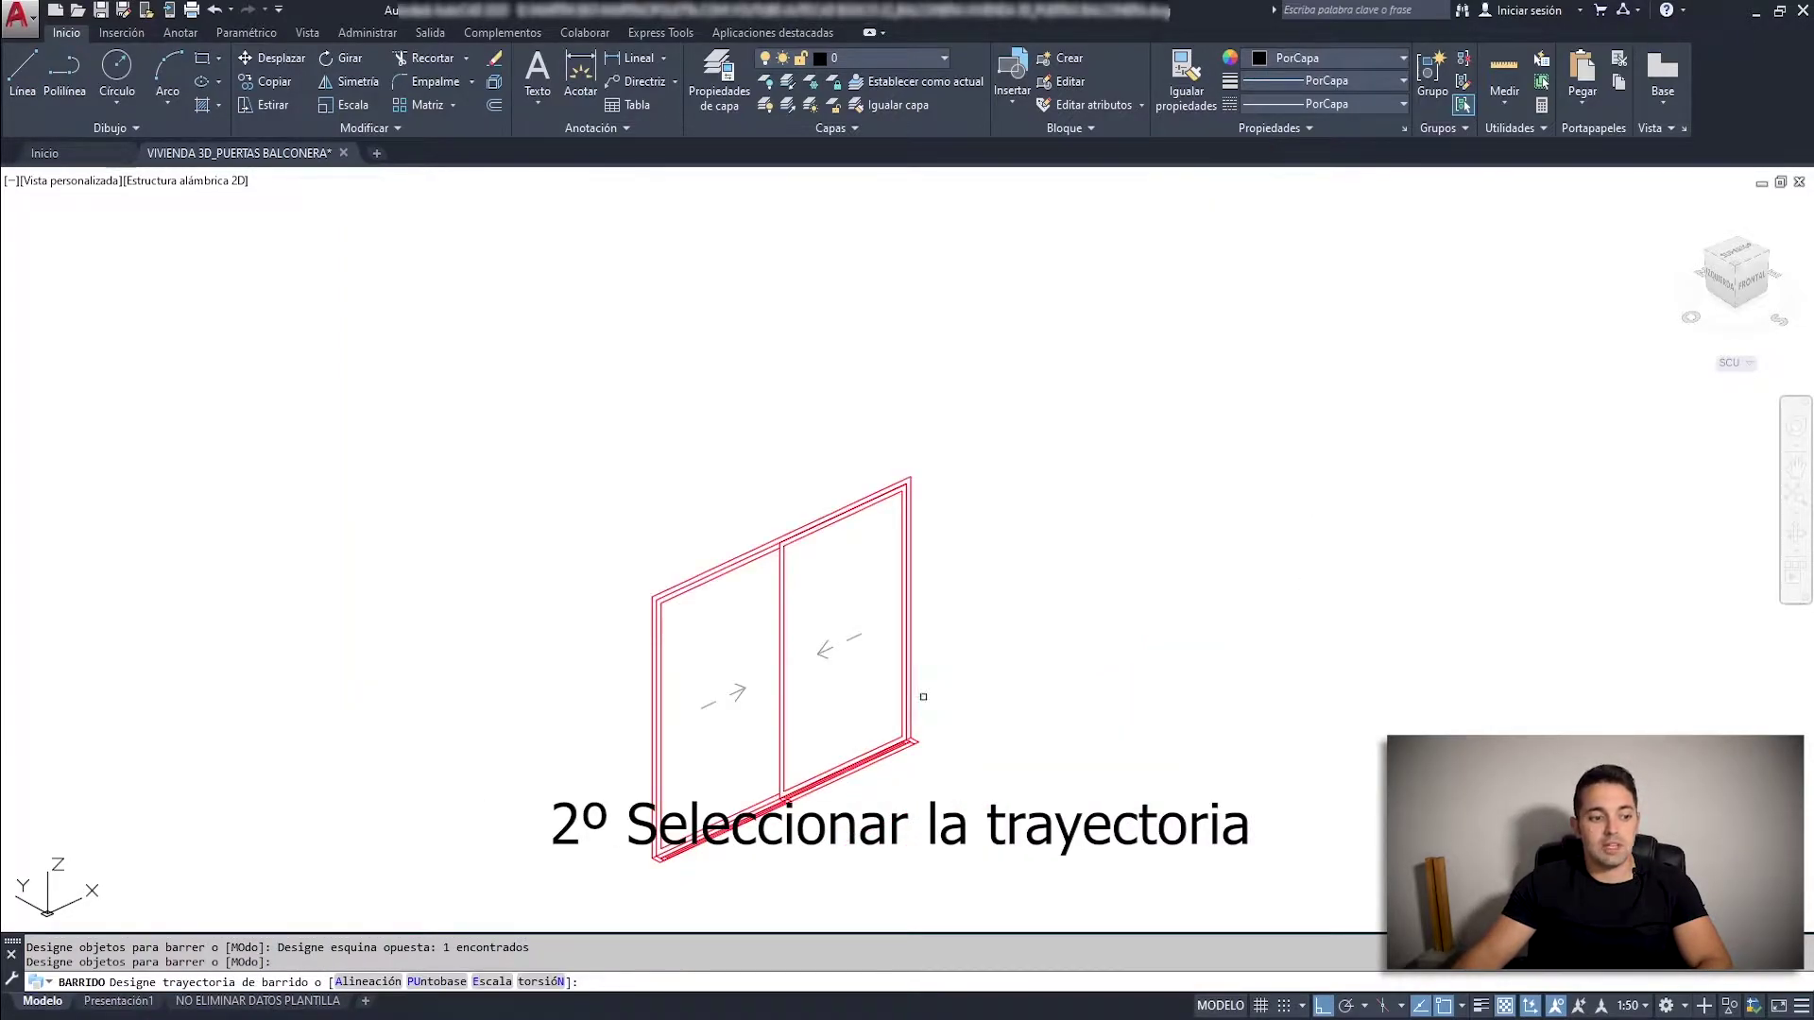
pyautogui.scroll(3, 839, 486)
pyautogui.scroll(2, 839, 486)
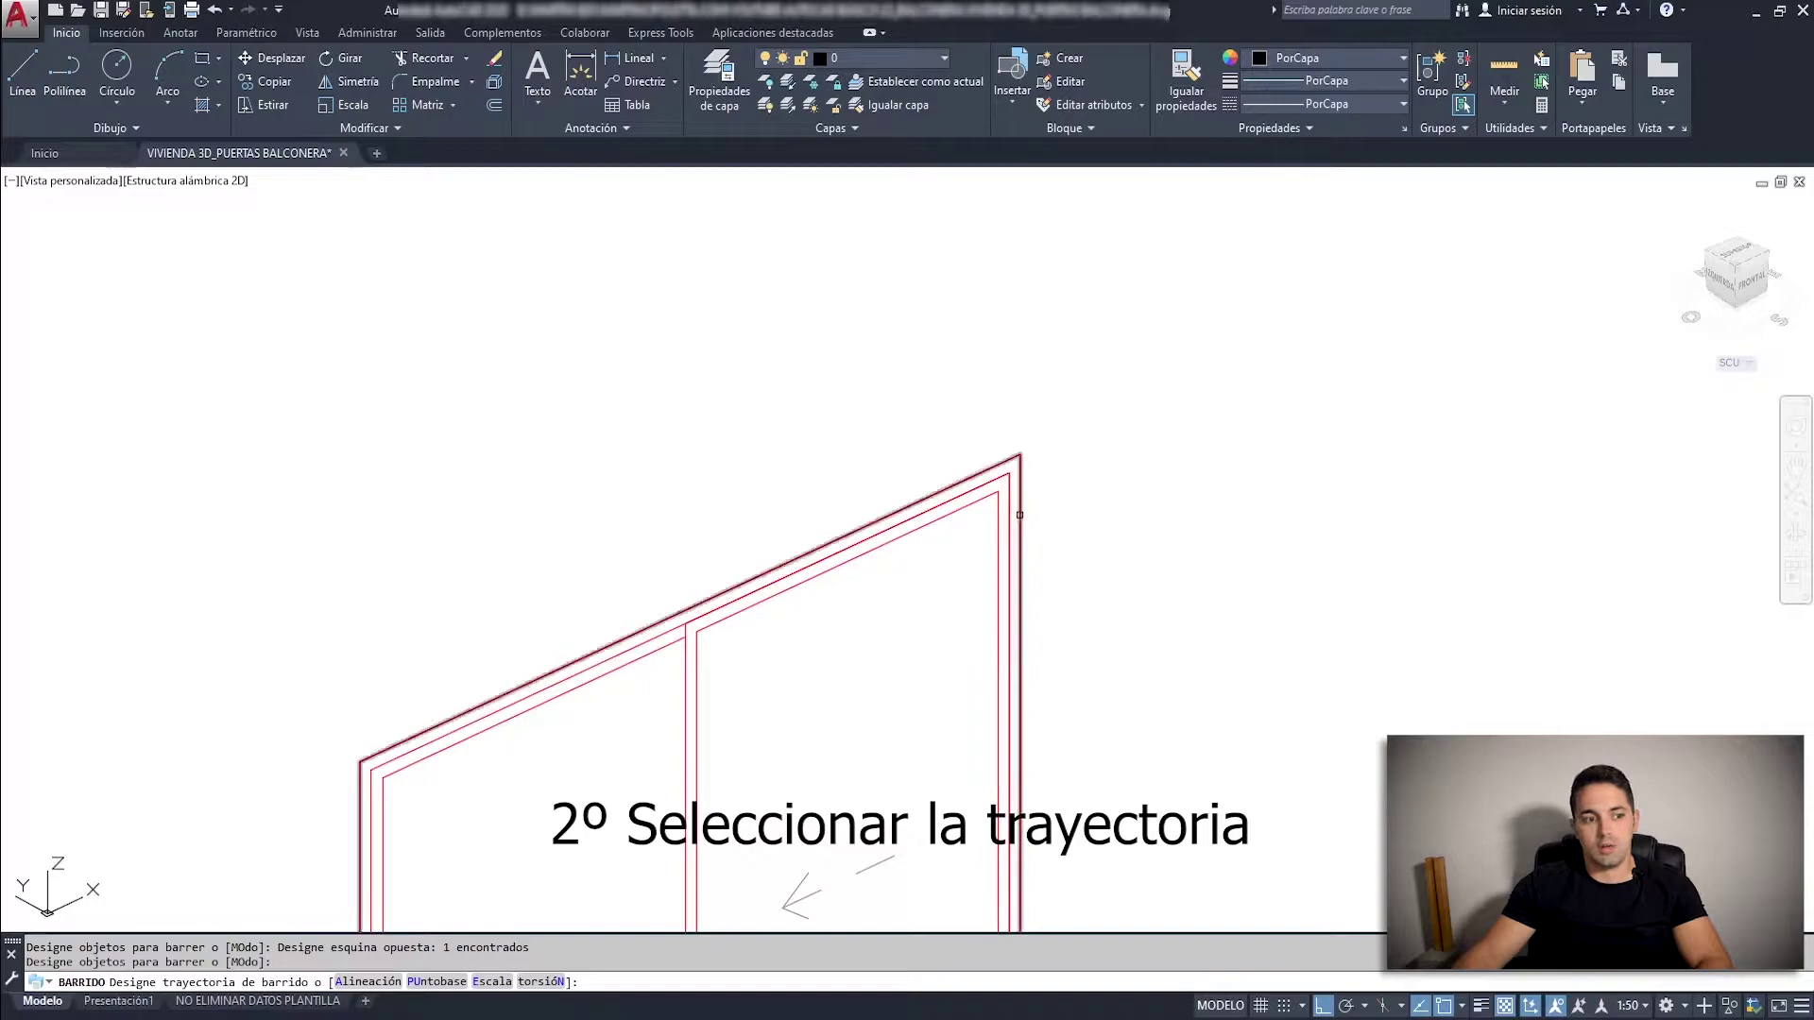
pyautogui.click(1020, 507)
pyautogui.scroll(-3, 1304, 419)
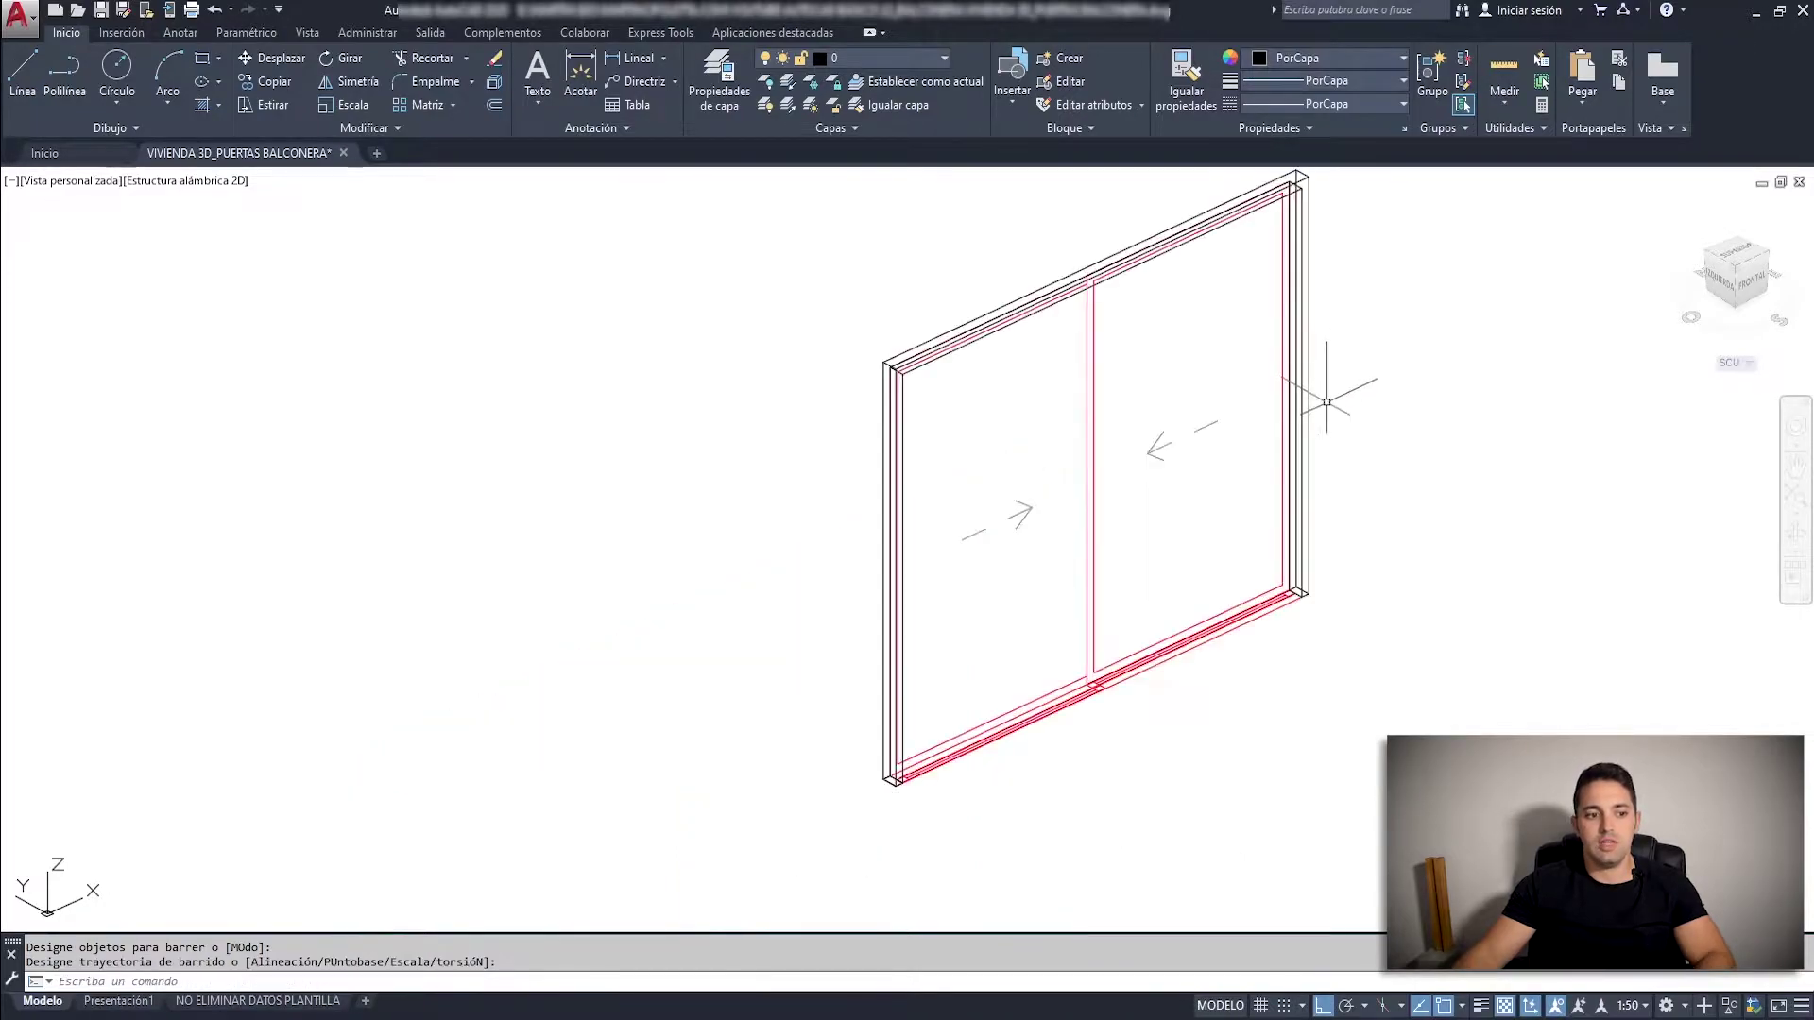
pyautogui.click(1305, 418)
# Window-select the door frame parts at the lower corner to inspect them.
pyautogui.press('Escape')
pyautogui.scroll(3, 1342, 661)
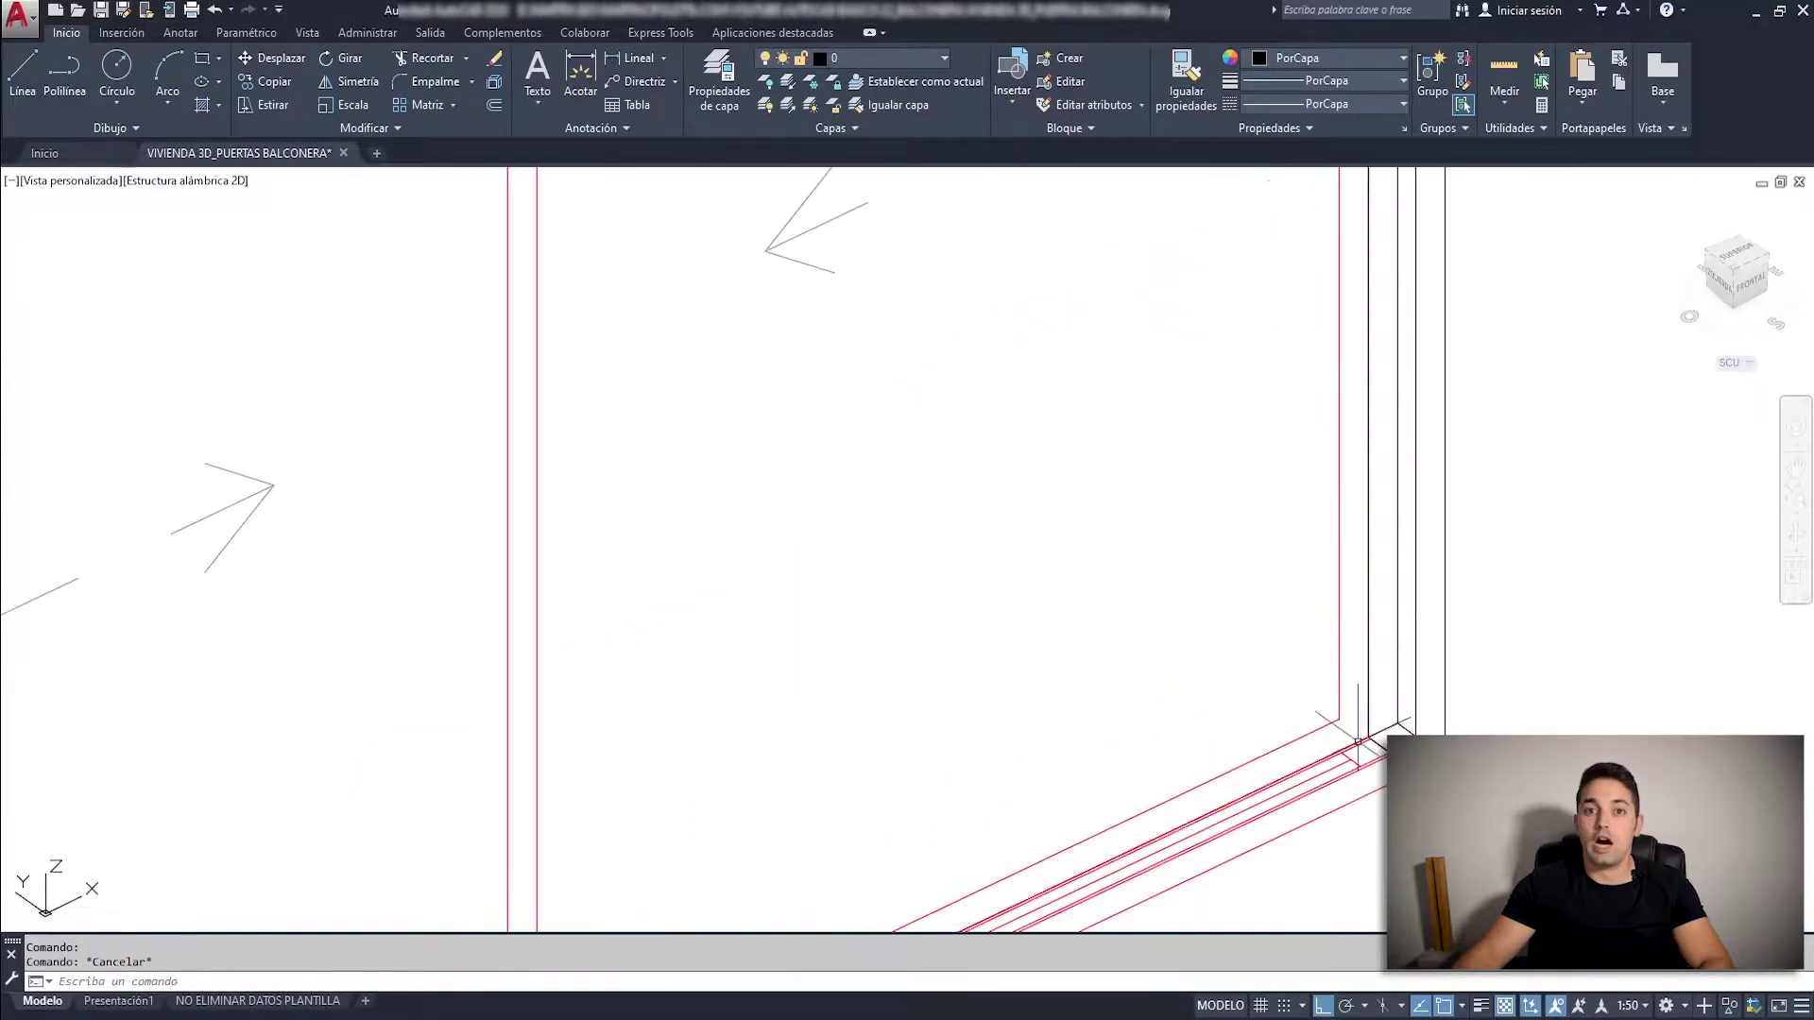
pyautogui.scroll(-1, 1348, 720)
pyautogui.click(1348, 721)
pyautogui.click(1297, 738)
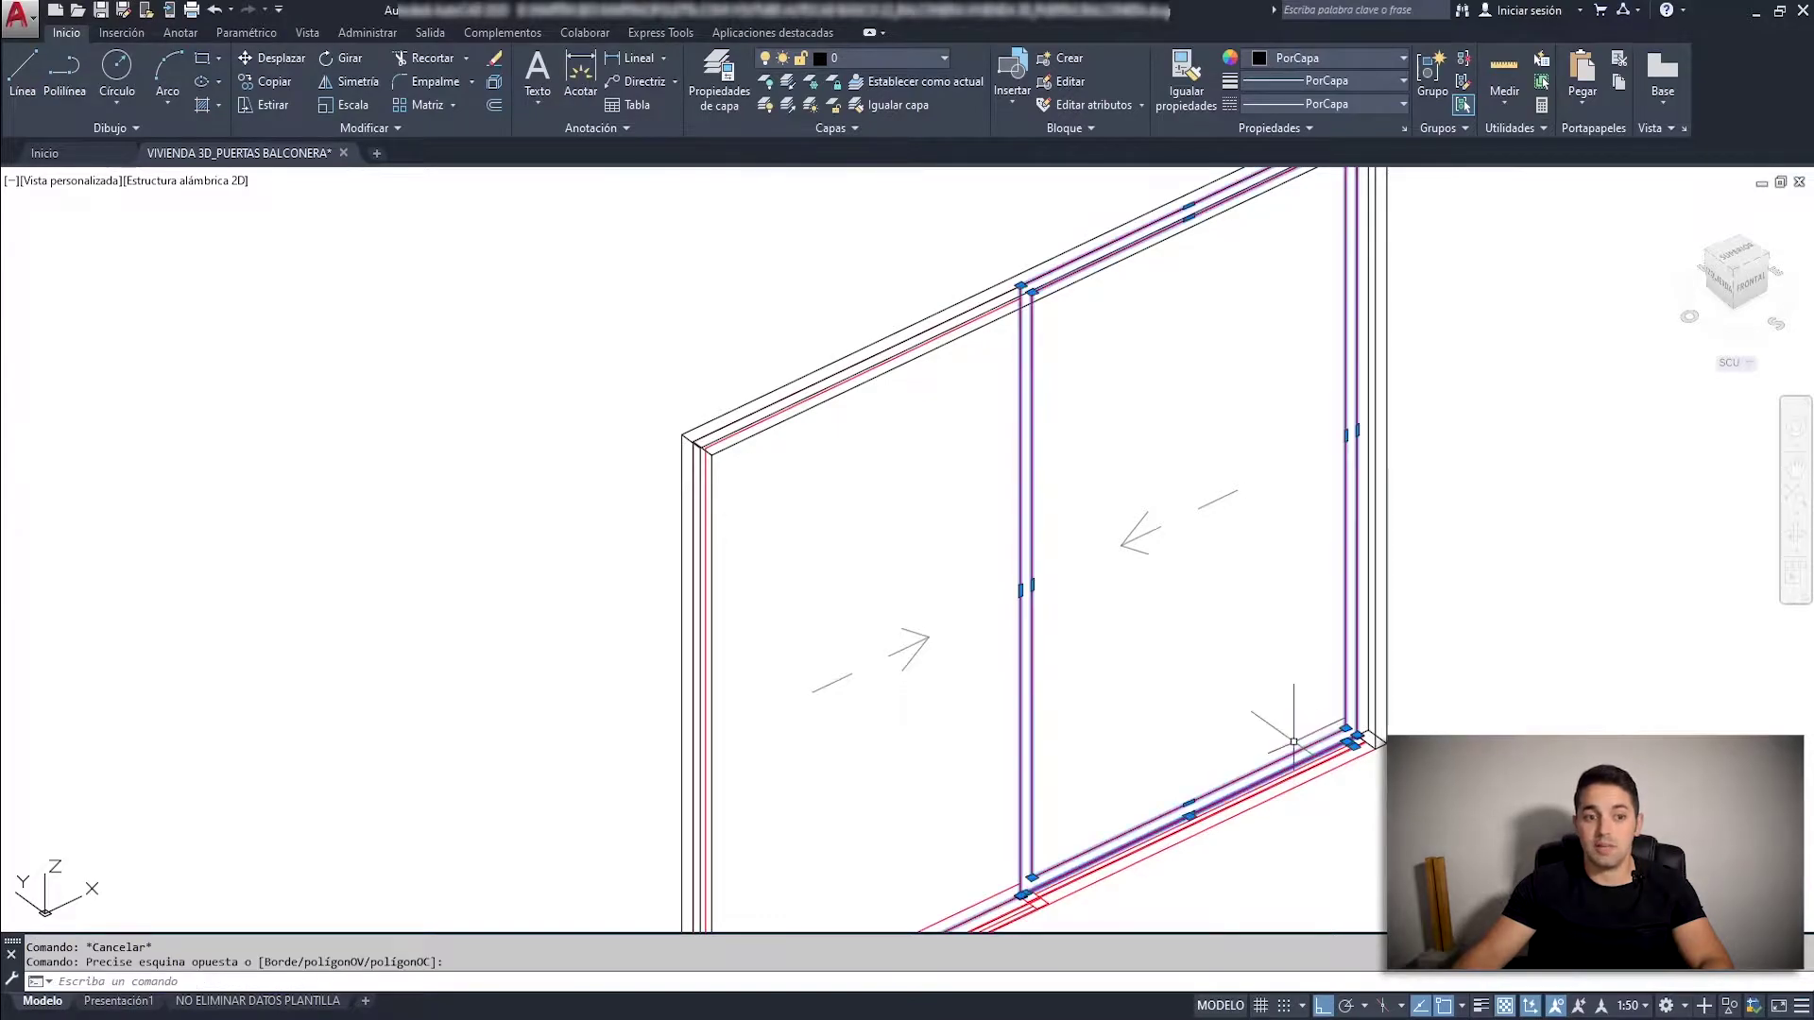
pyautogui.scroll(3, 1306, 739)
pyautogui.scroll(-3, 1389, 718)
pyautogui.scroll(2, 1466, 696)
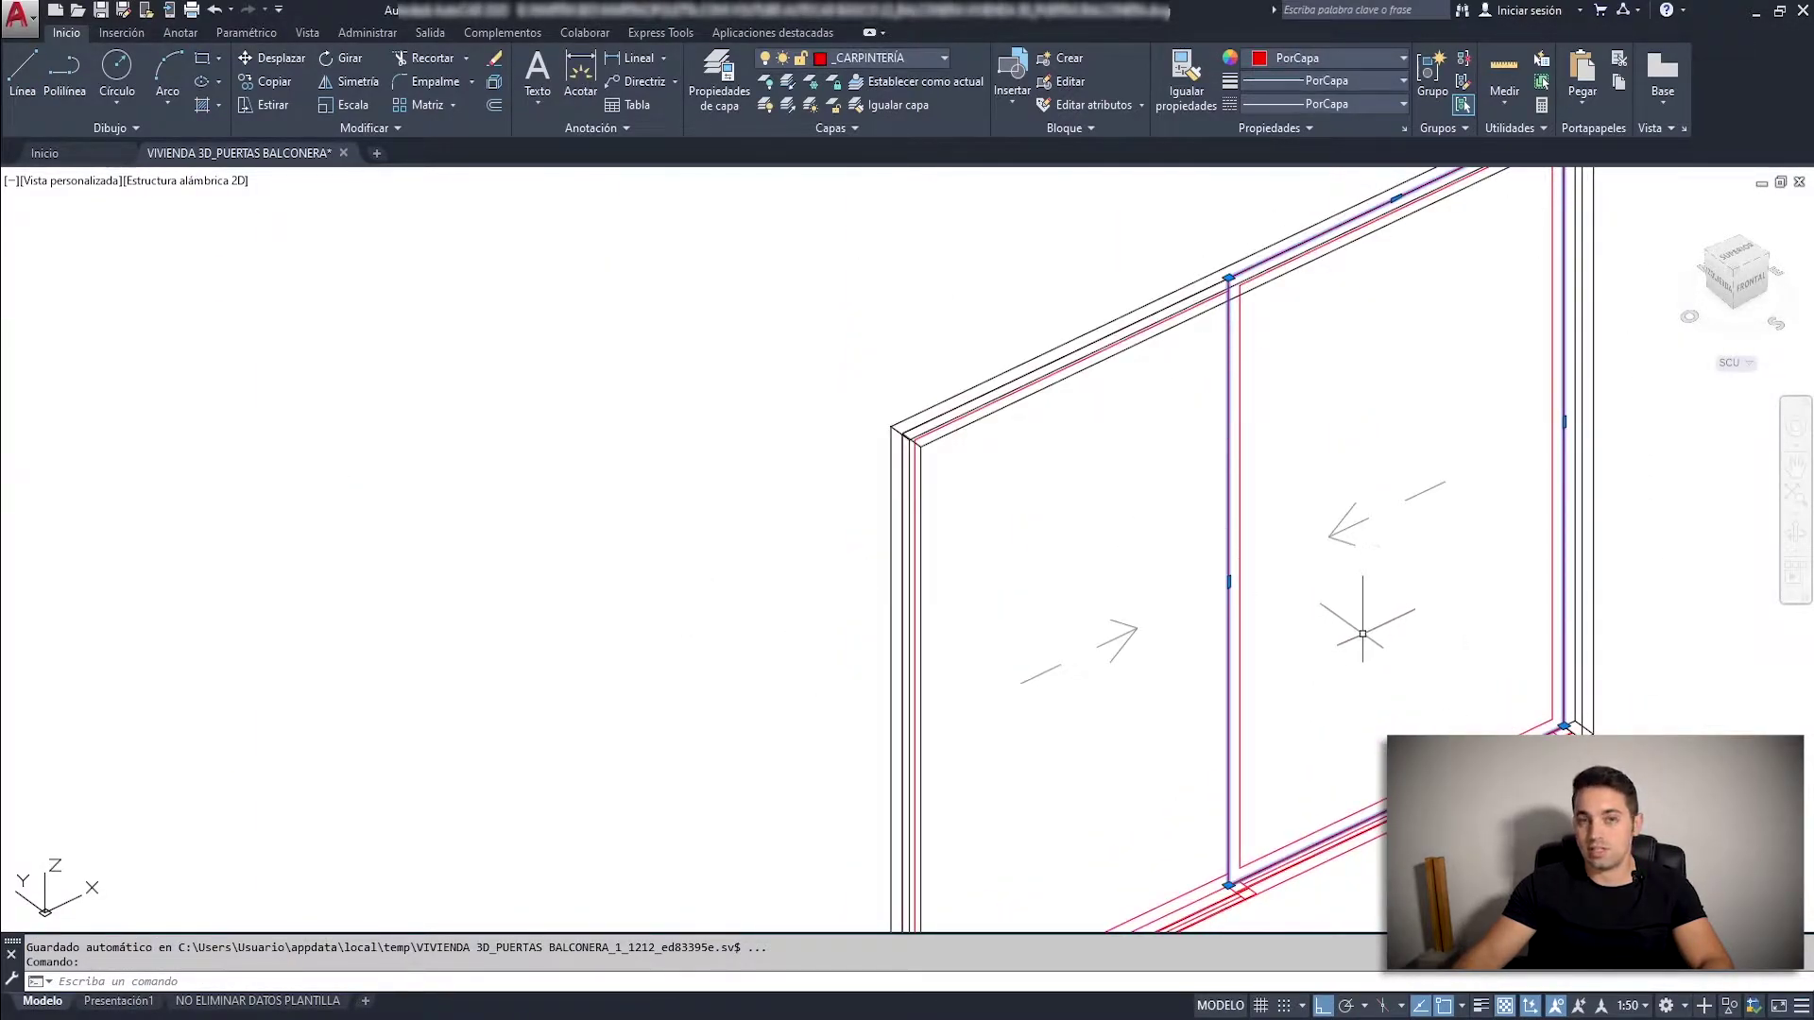
pyautogui.scroll(2, 1365, 651)
pyautogui.press('Escape')
pyautogui.scroll(2, 1384, 699)
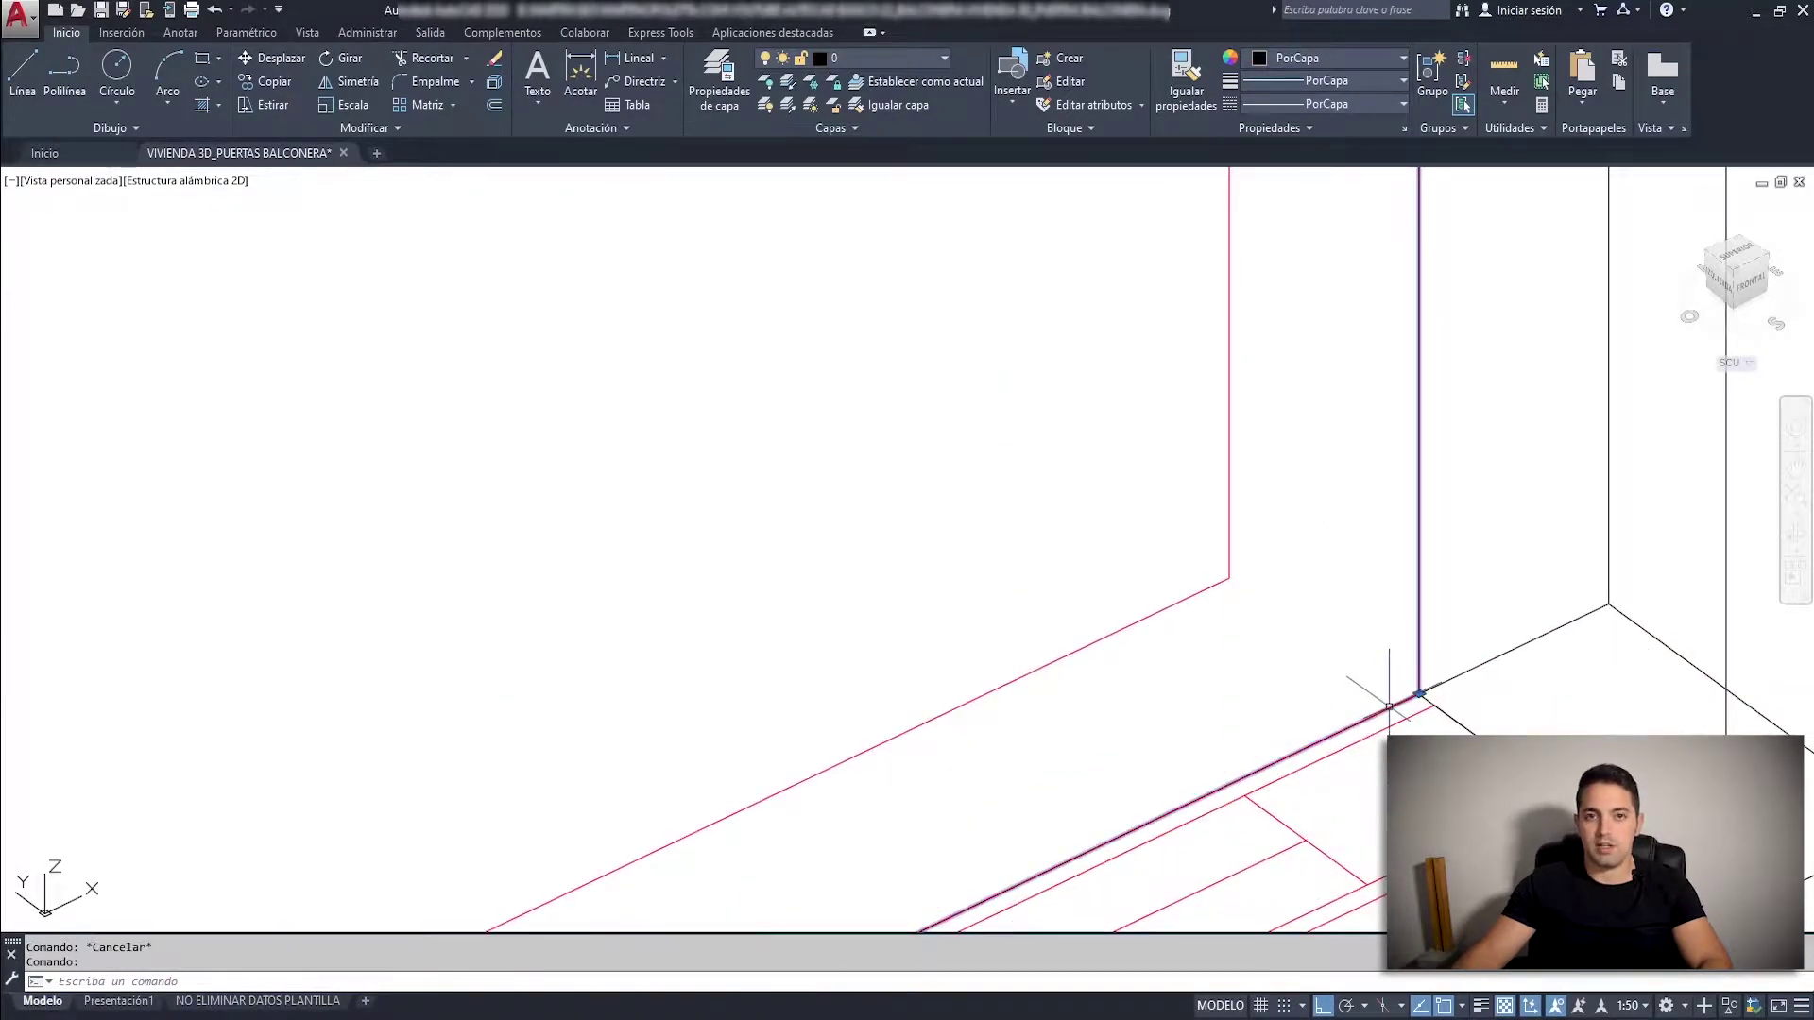
# Move the door frame with D from a corner base point to its new position.
pyautogui.write('d')
pyautogui.press('Return')
pyautogui.click(1389, 706)
pyautogui.press('Return')
pyautogui.click(1379, 751)
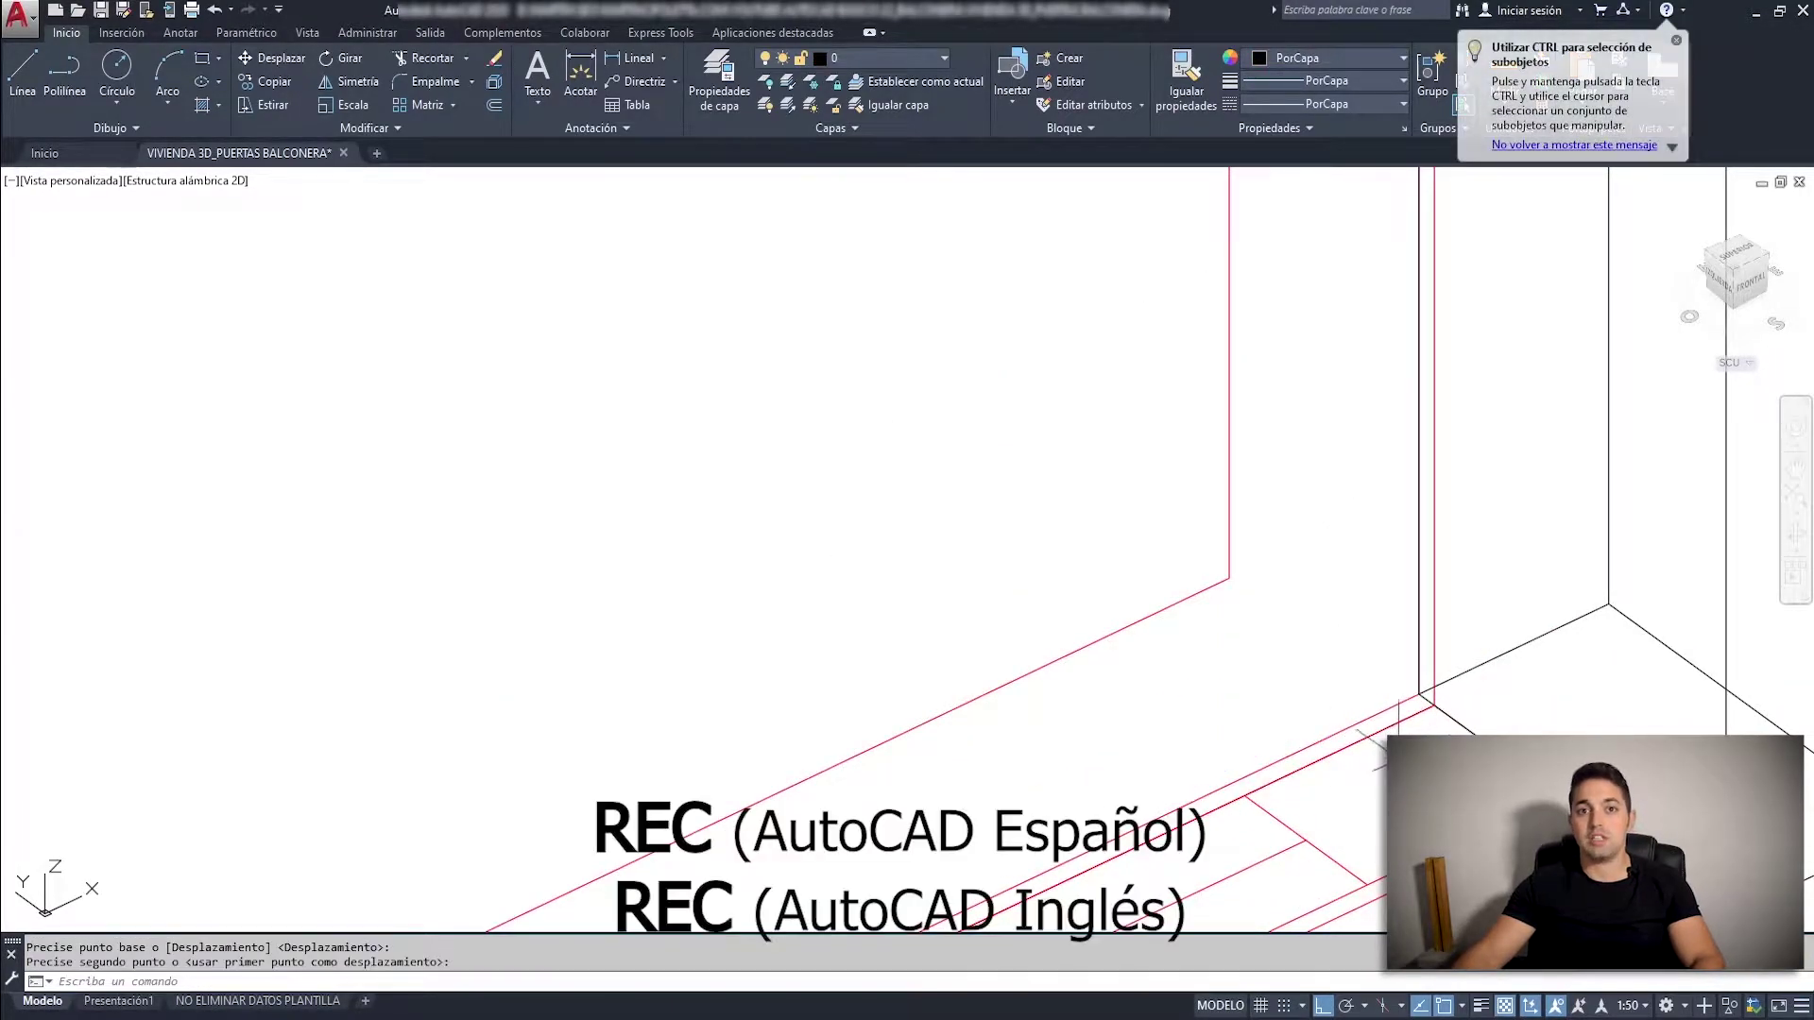
# Draw a small rectangle profile at the frame's lower corner and move it higher up the frame side.
pyautogui.press('Return')
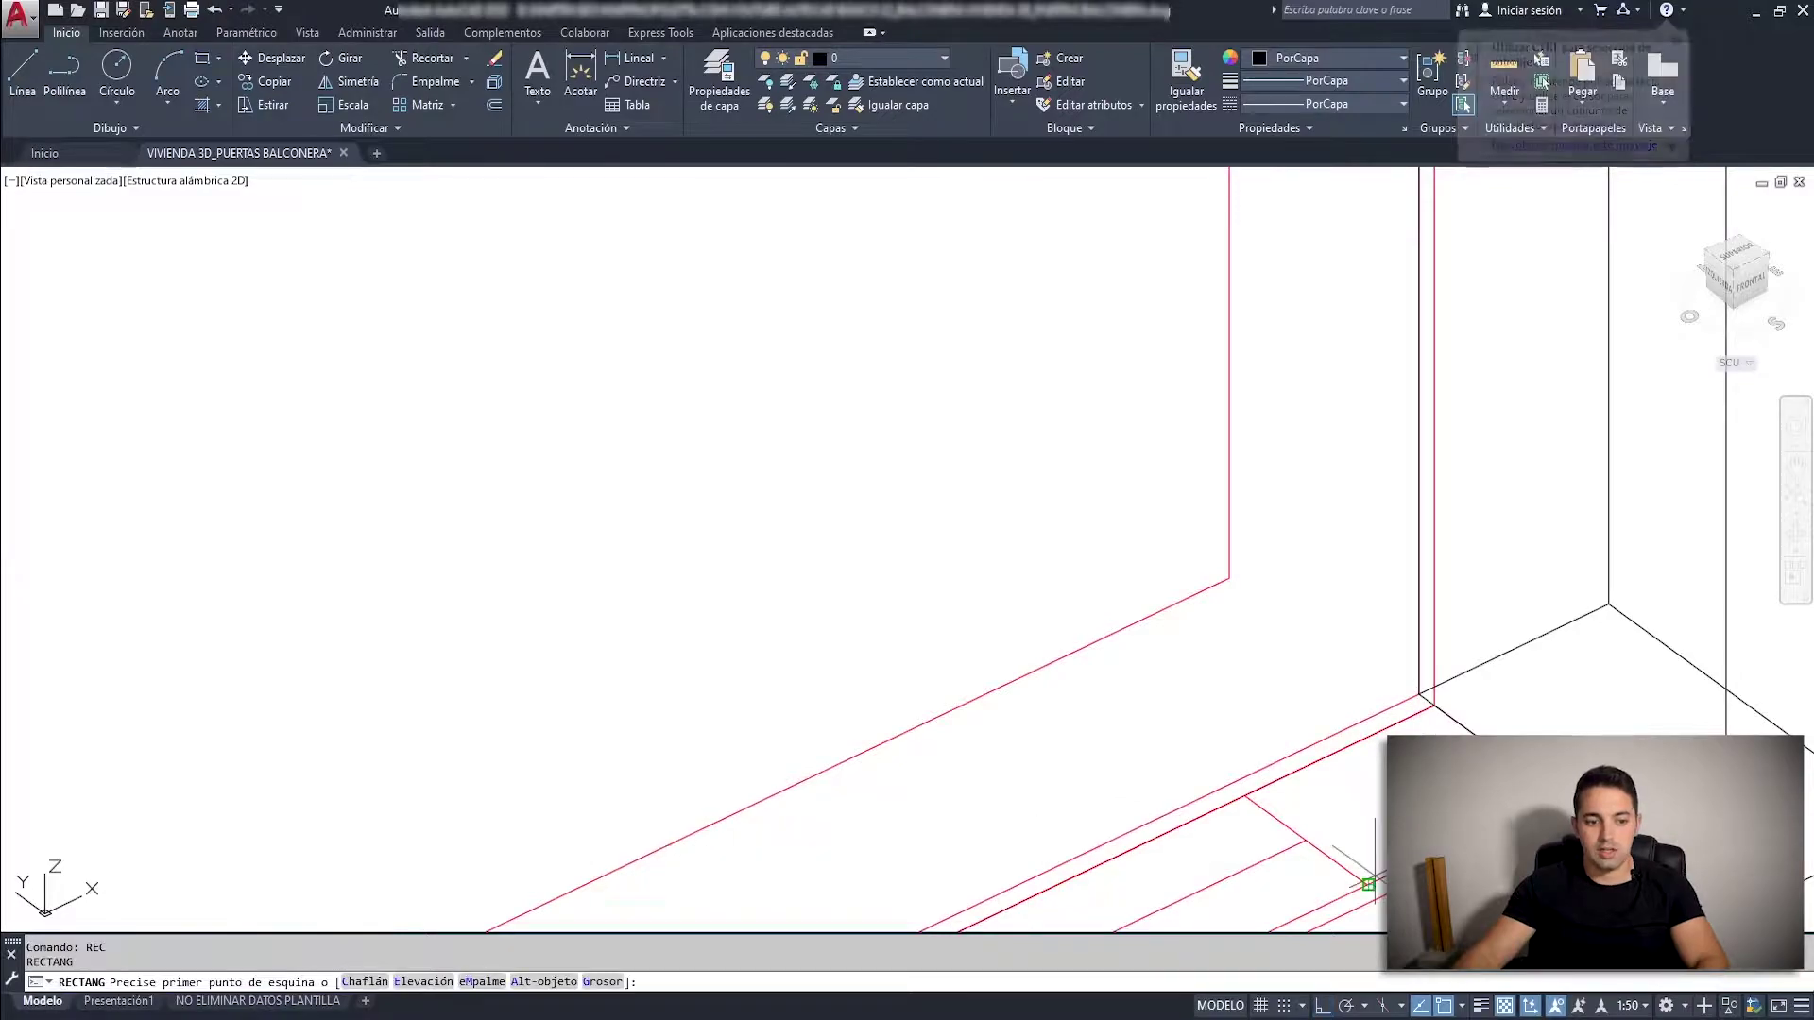
pyautogui.scroll(2, 1313, 491)
pyautogui.click(1247, 664)
pyautogui.click(1313, 484)
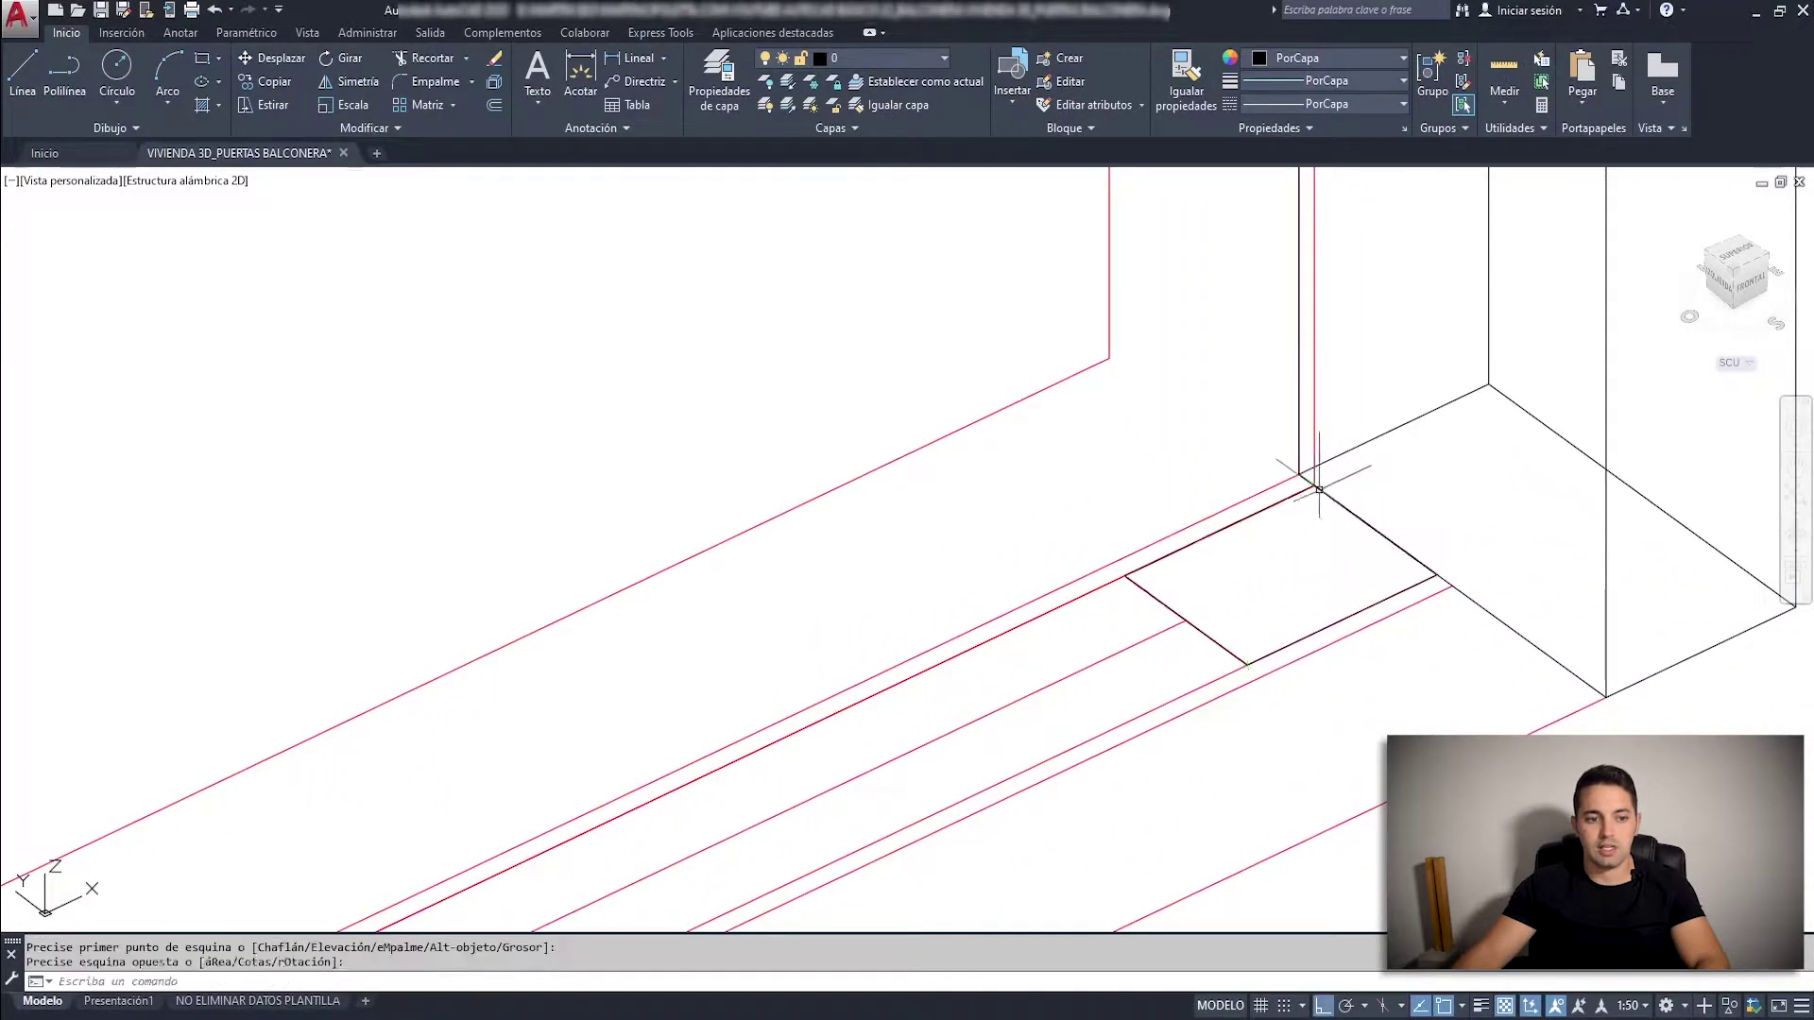
pyautogui.scroll(-3, 1251, 485)
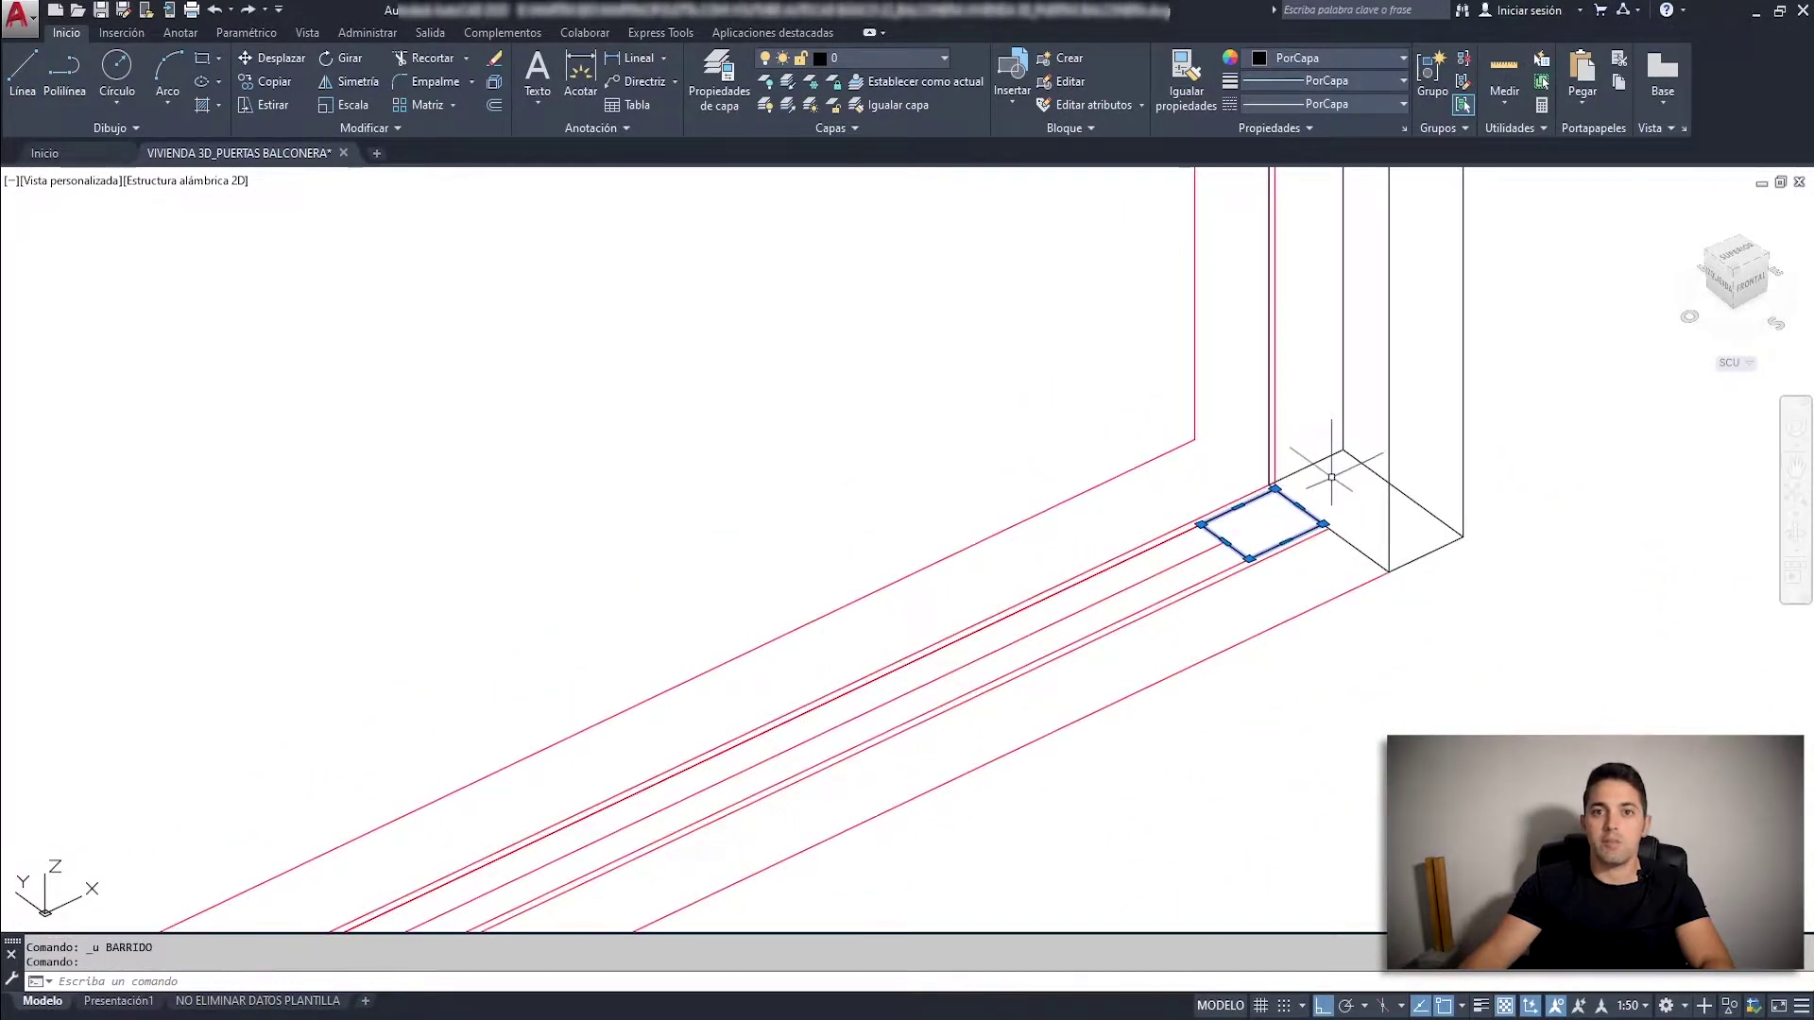
pyautogui.hotkey('ctrl', 'z')
pyautogui.write('d')
pyautogui.press('Return')
pyautogui.click(1404, 652)
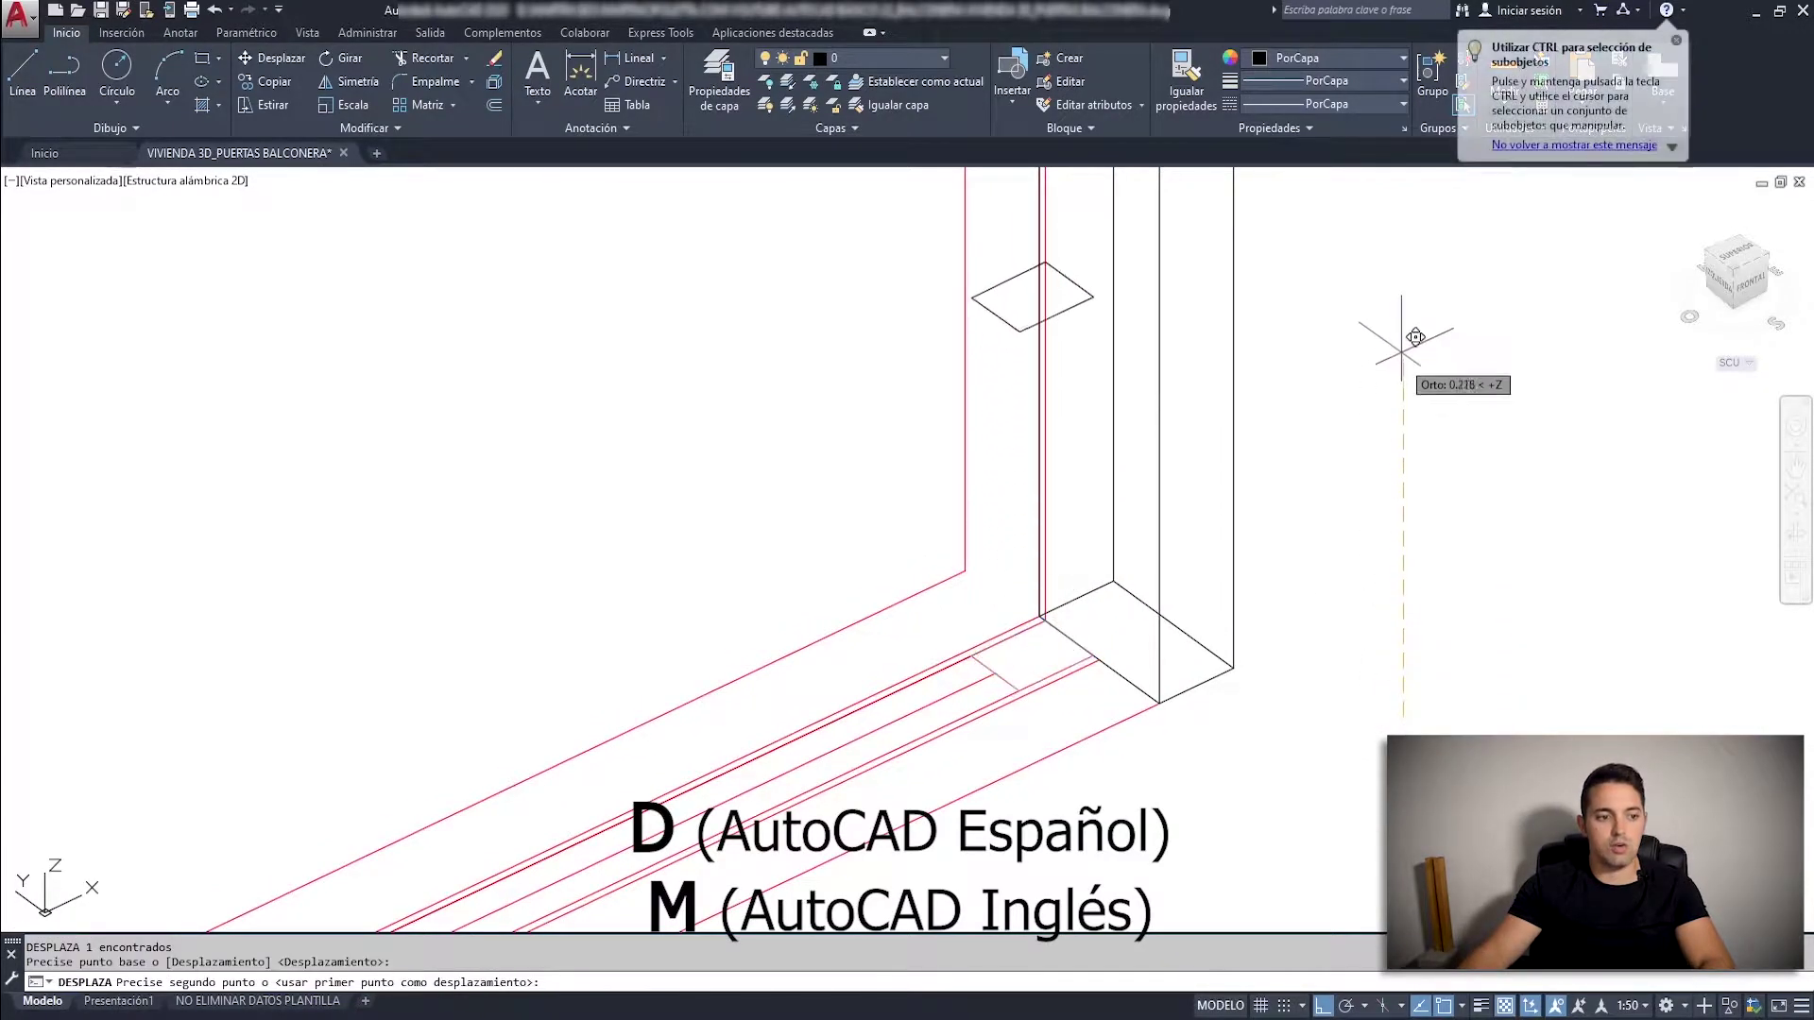
pyautogui.click(1110, 288)
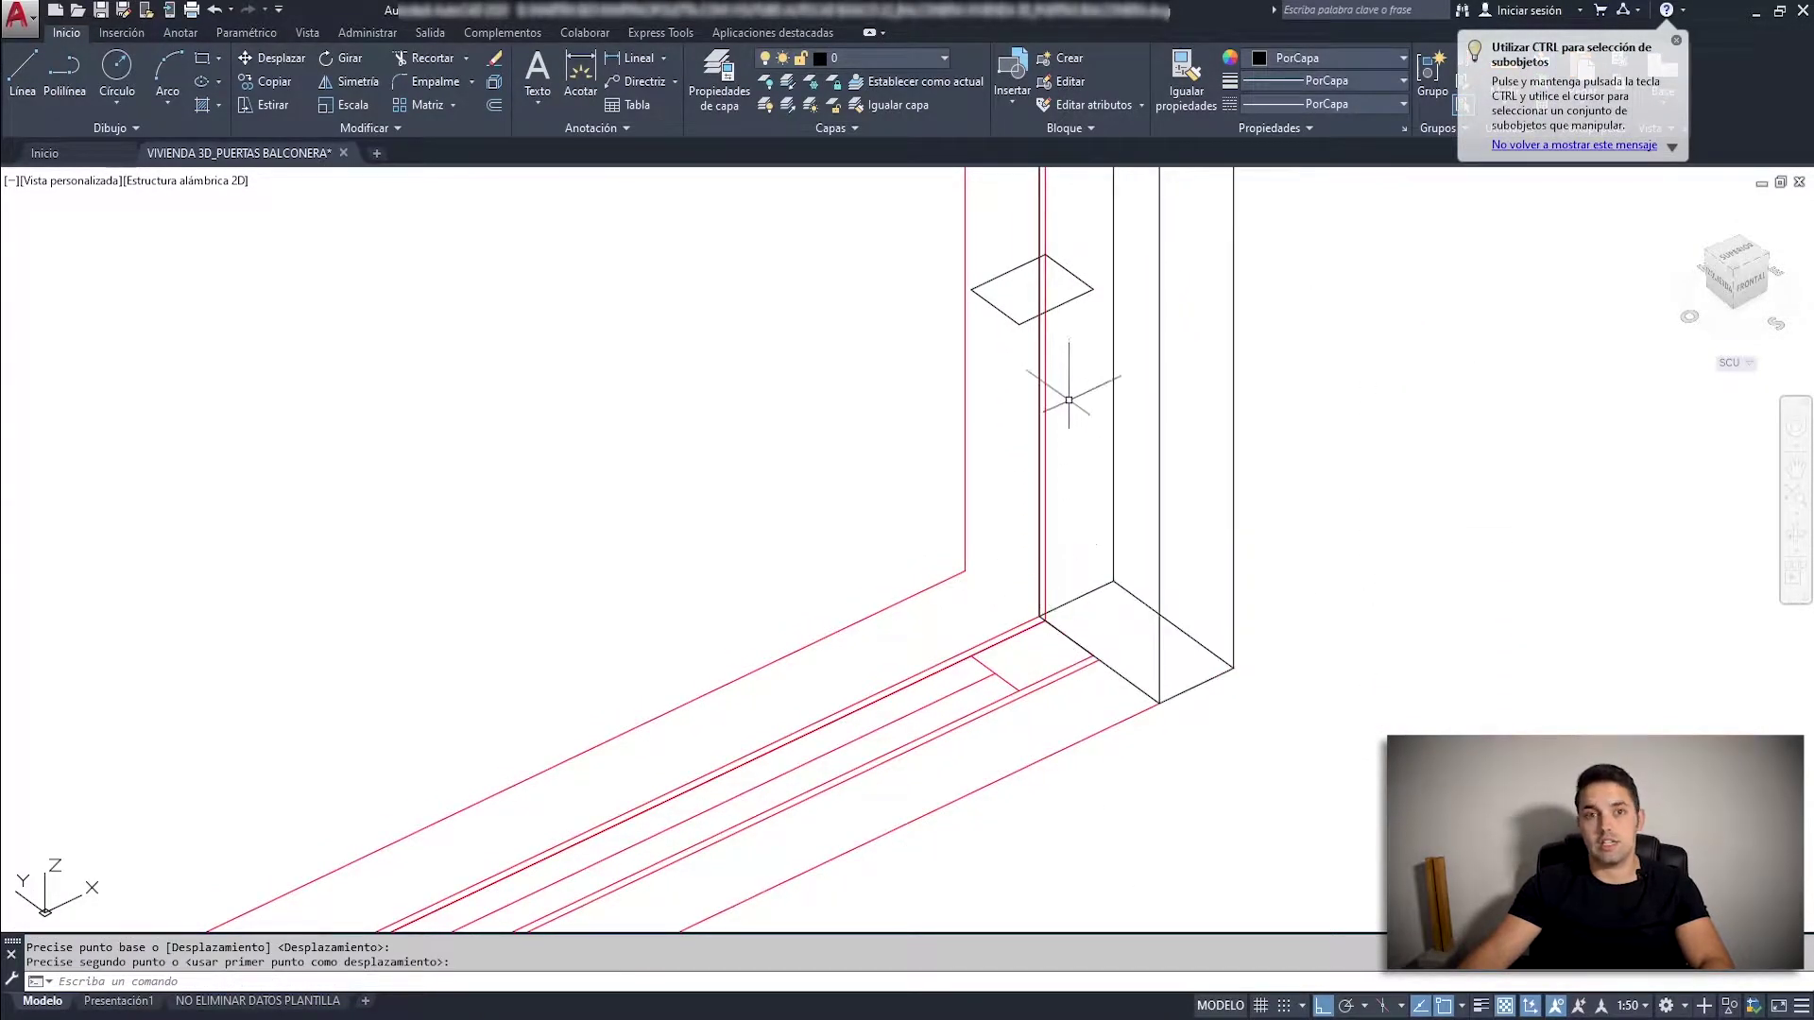
pyautogui.write('BARRIDO')
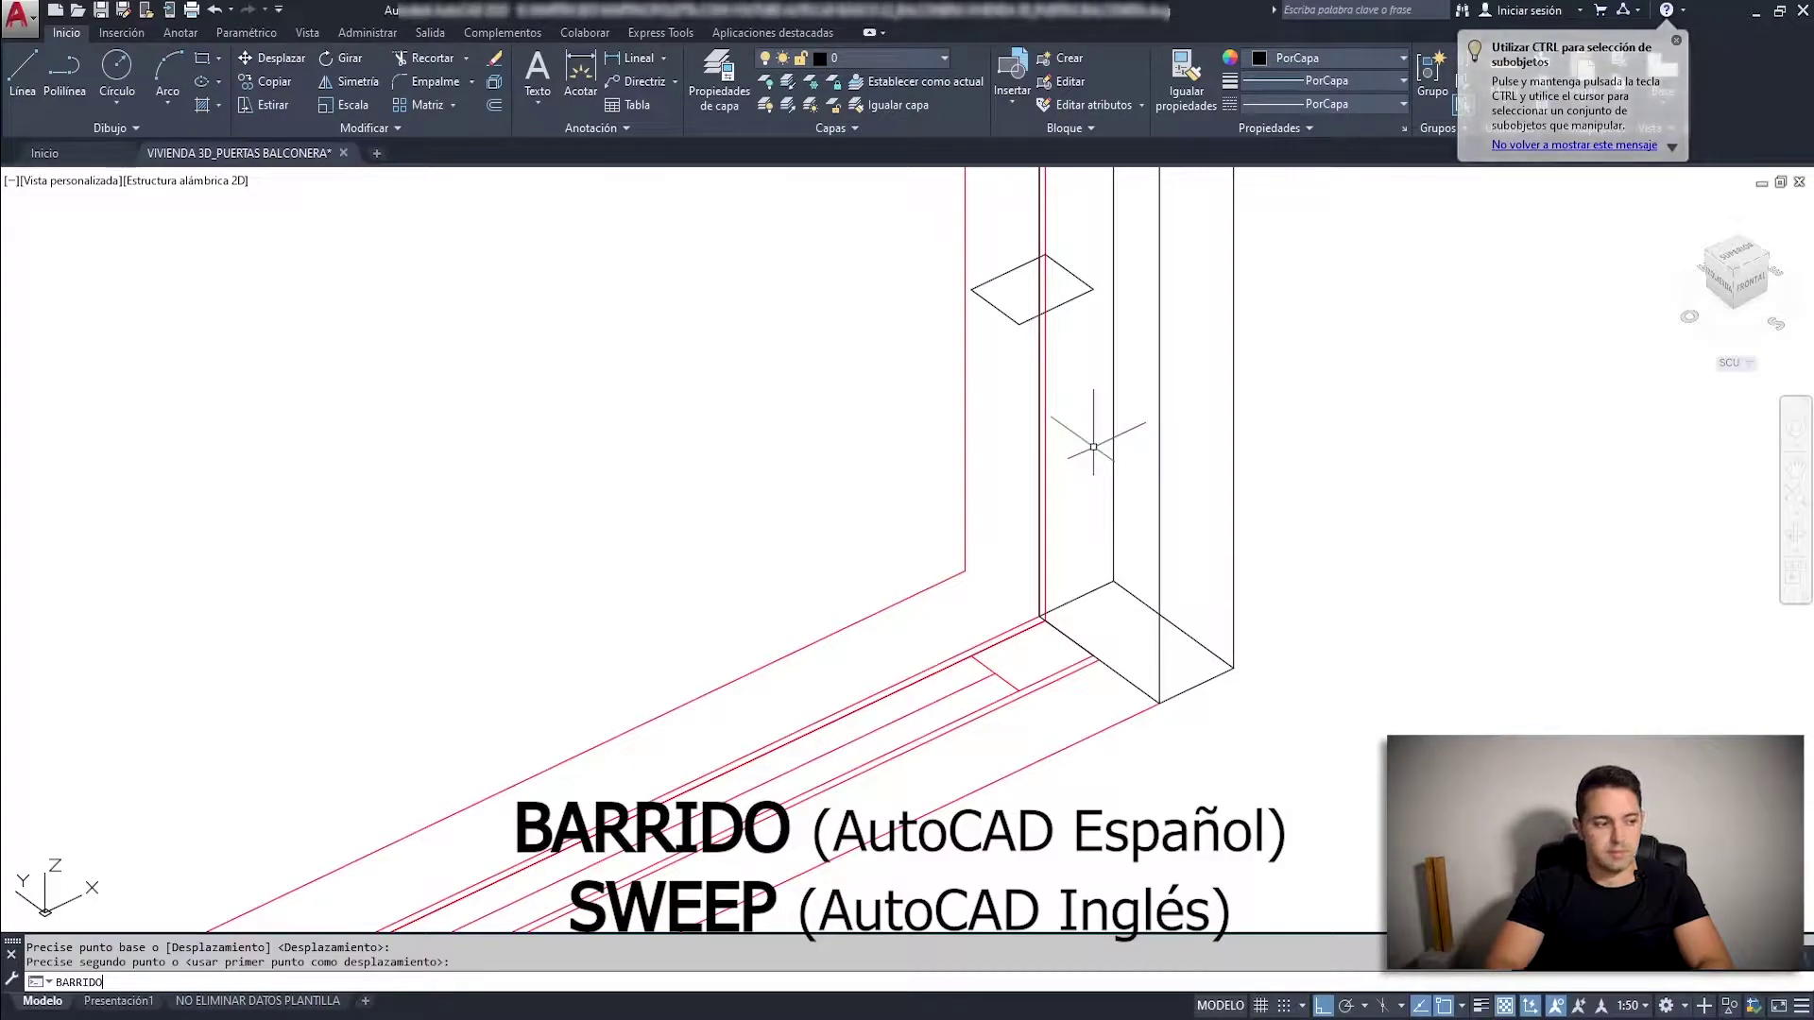
pyautogui.press('Return')
# Use the raised rectangle as the sweep profile and the red inner outline as its path.
pyautogui.click(1081, 301)
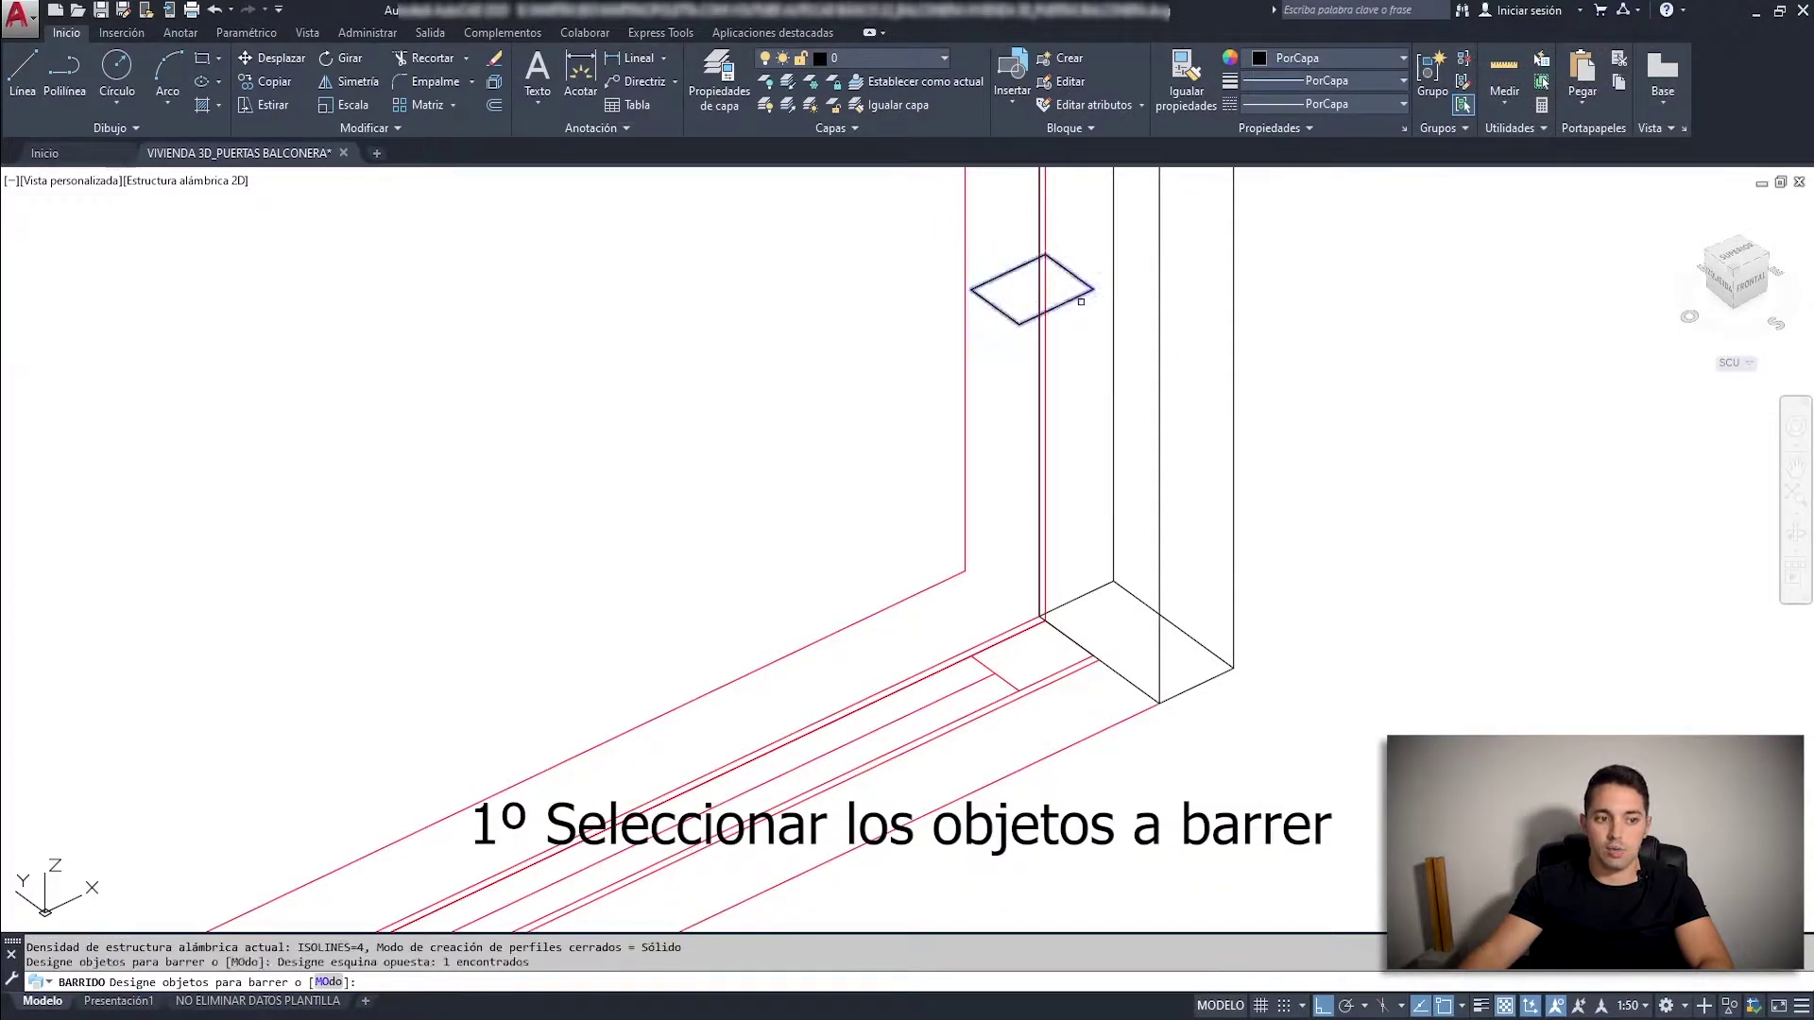
pyautogui.press('Return')
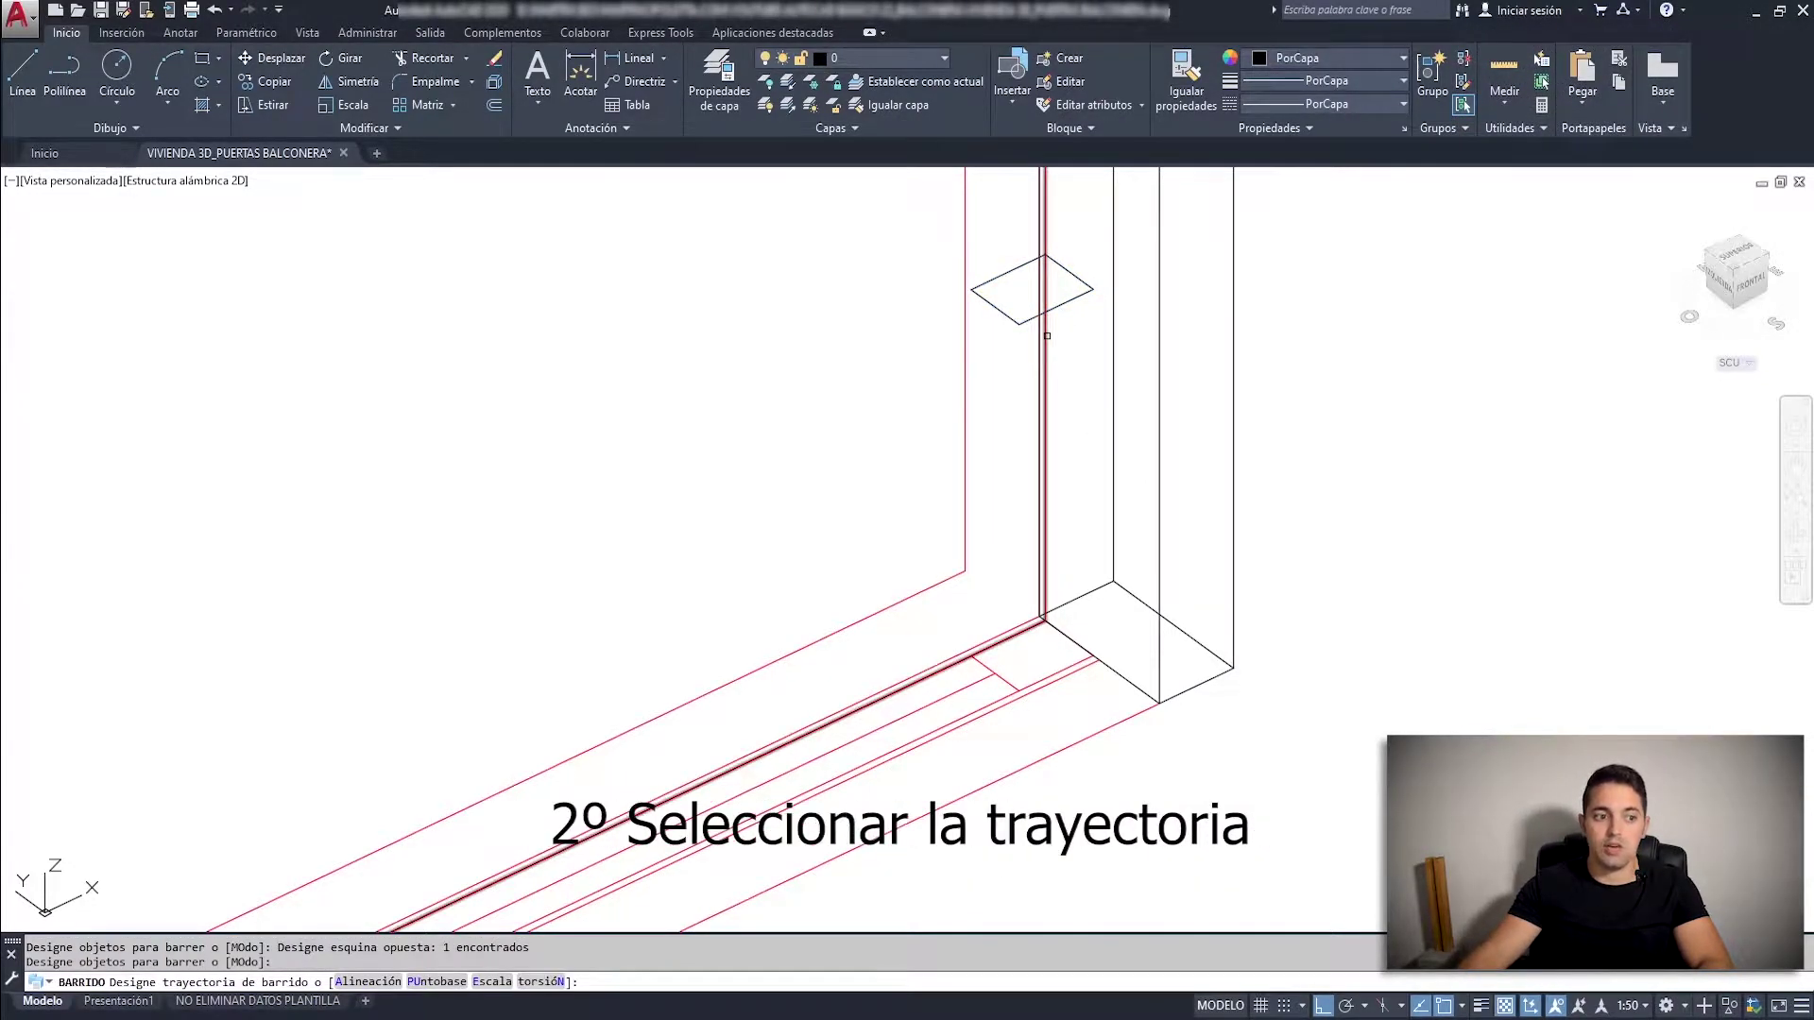
pyautogui.click(1047, 335)
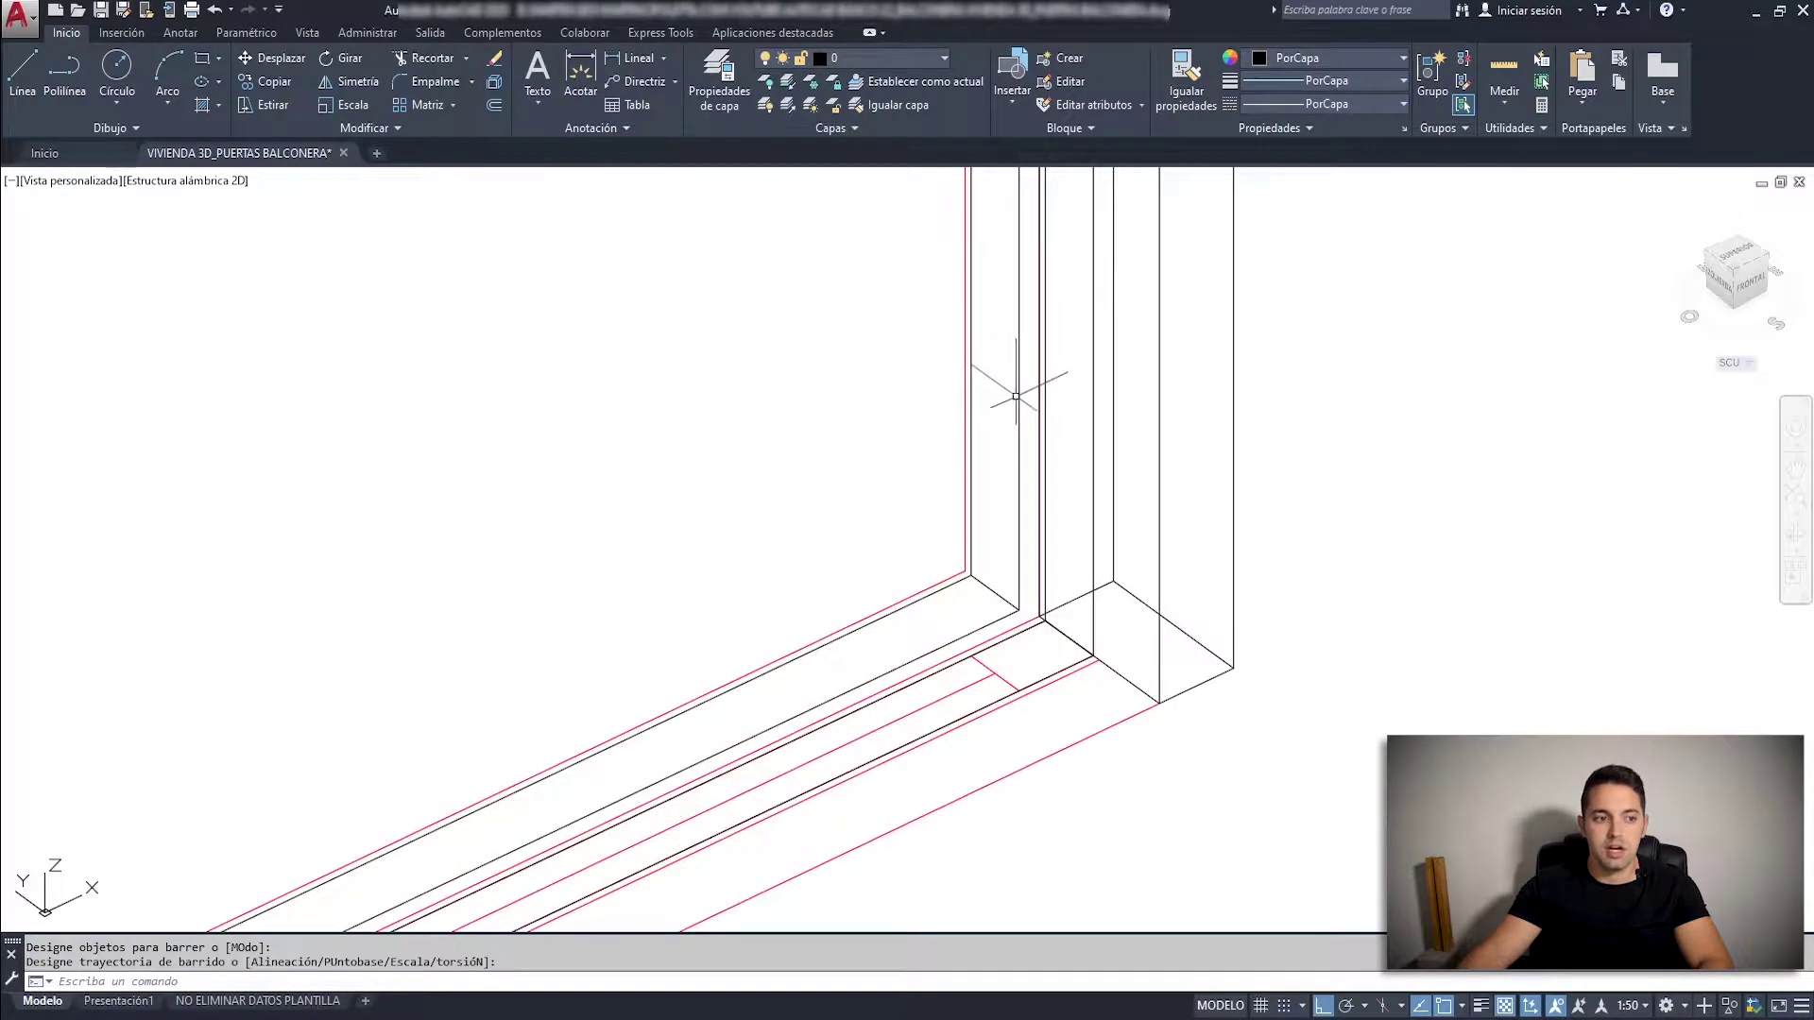
pyautogui.click(1009, 382)
pyautogui.scroll(-5, 1006, 369)
pyautogui.moveTo(888, 425)
pyautogui.mouseDown(button='middle')
pyautogui.moveTo(1002, 340)
pyautogui.moveTo(918, 517)
pyautogui.mouseUp(button='middle')
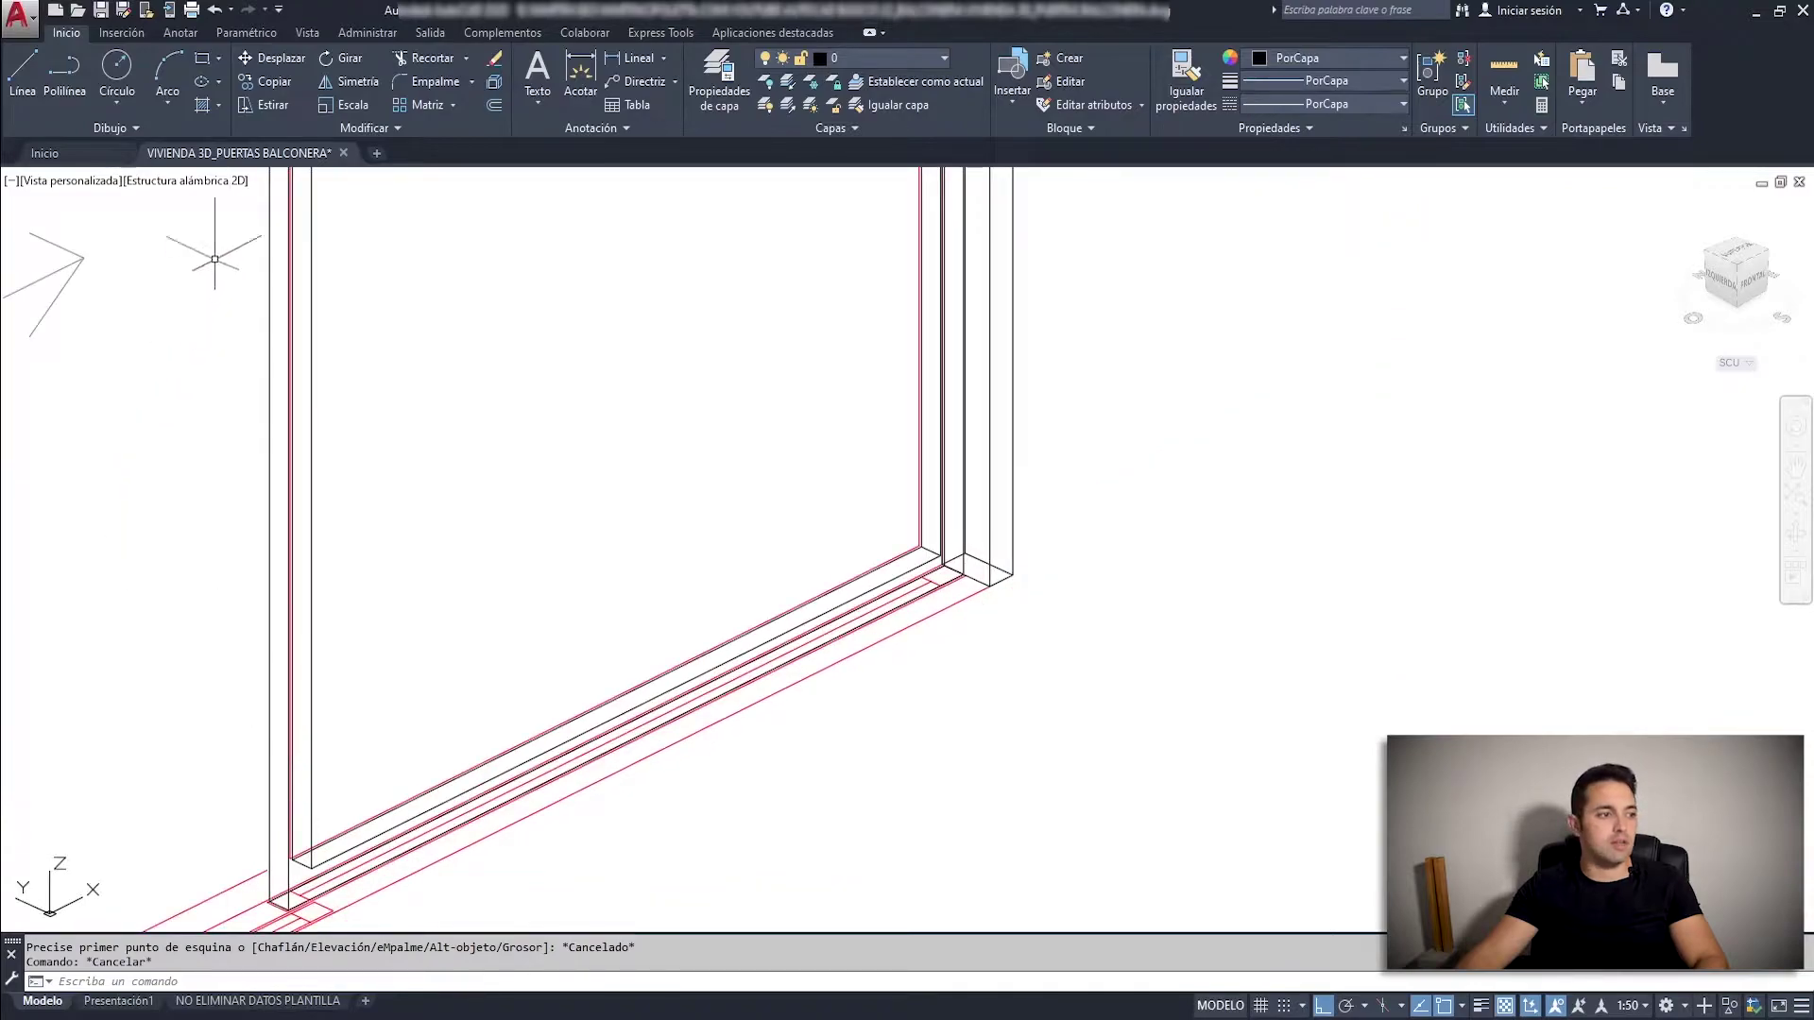
# Switch the viewport to the Oculto visual style and enable dynamic UCS with F6.
pyautogui.click(219, 190)
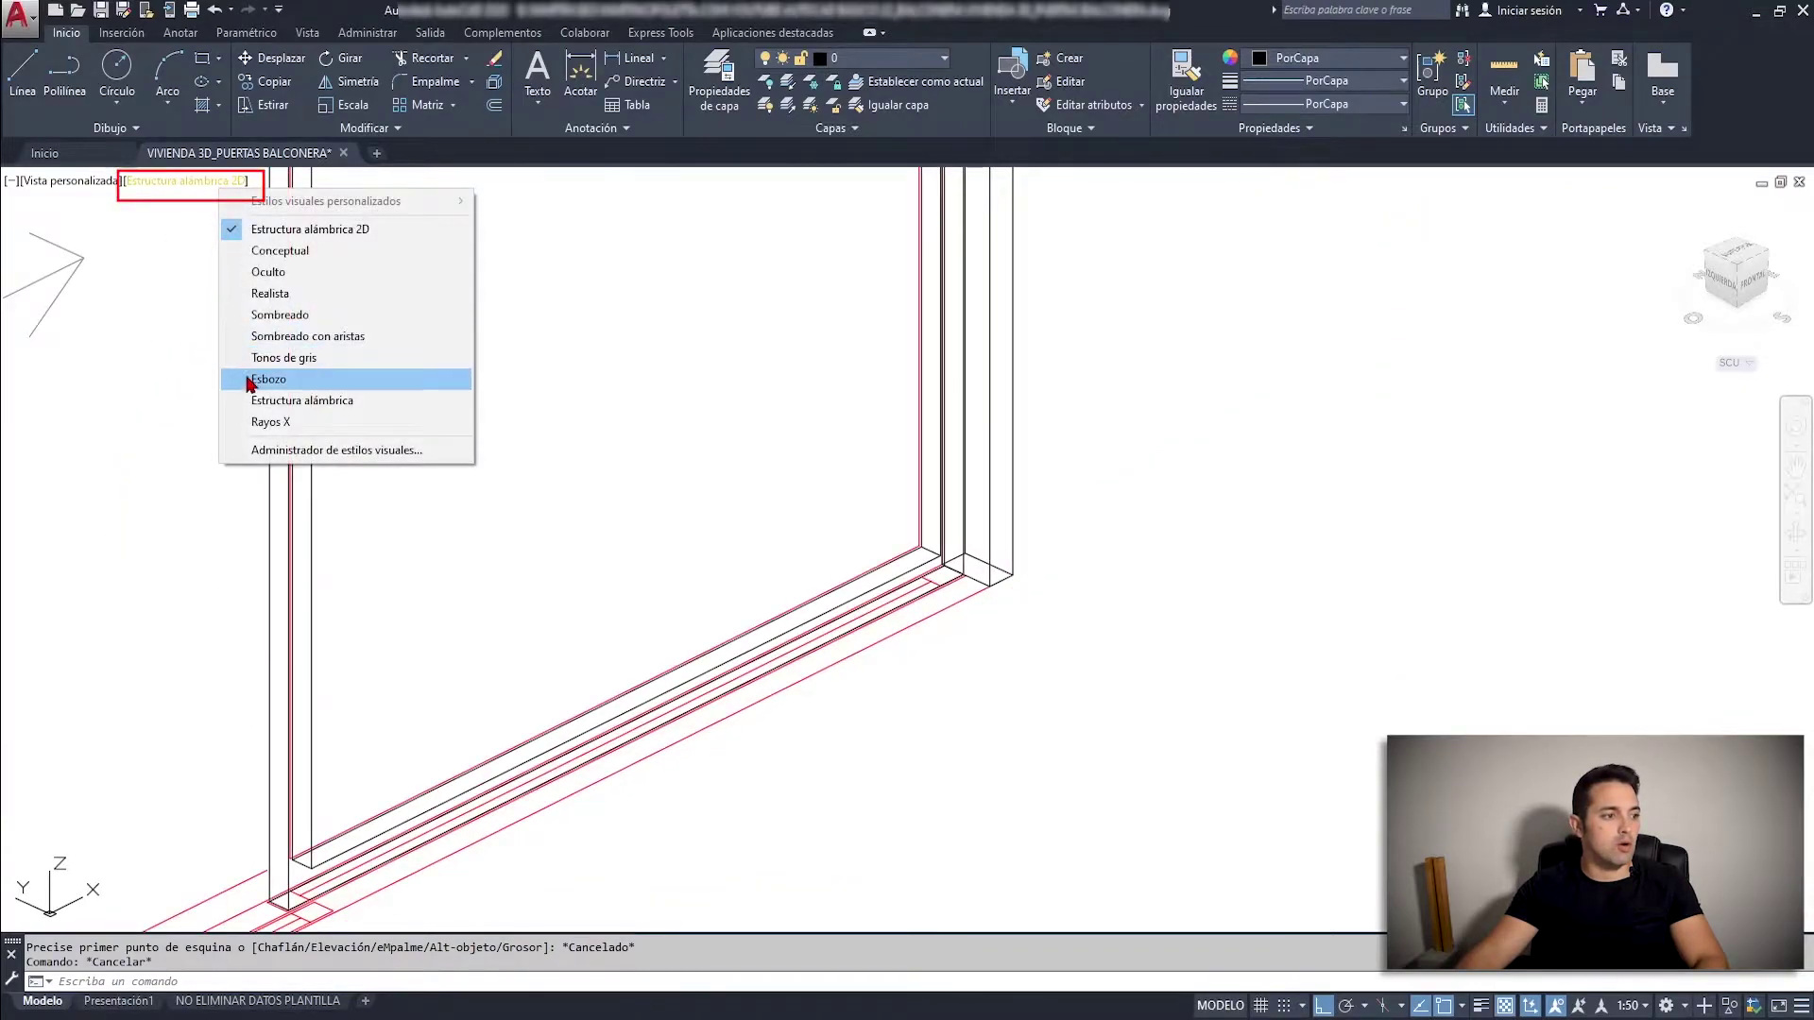
pyautogui.click(269, 272)
pyautogui.scroll(-3, 491, 566)
pyautogui.moveTo(526, 607); pyautogui.dragTo(865, 701, button='middle')
pyautogui.scroll(3, 865, 701)
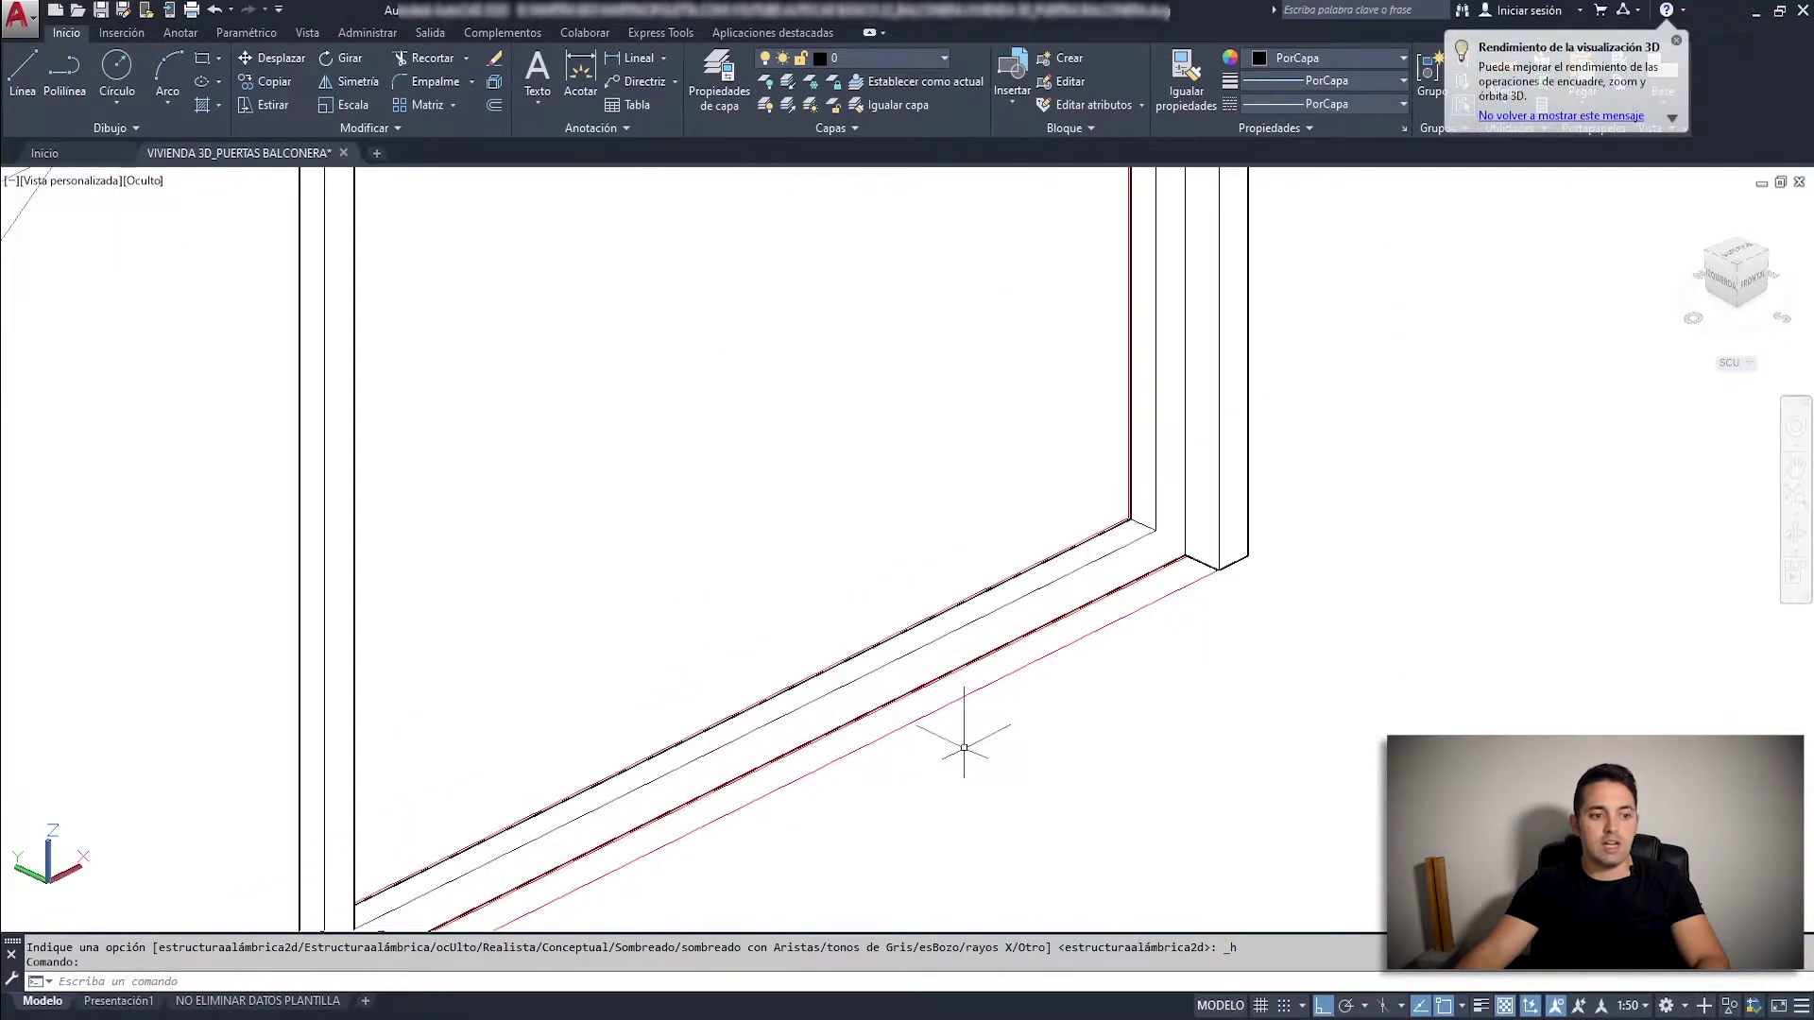
pyautogui.press('F6')
pyautogui.moveTo(777, 749); pyautogui.dragTo(880, 695, button='middle')
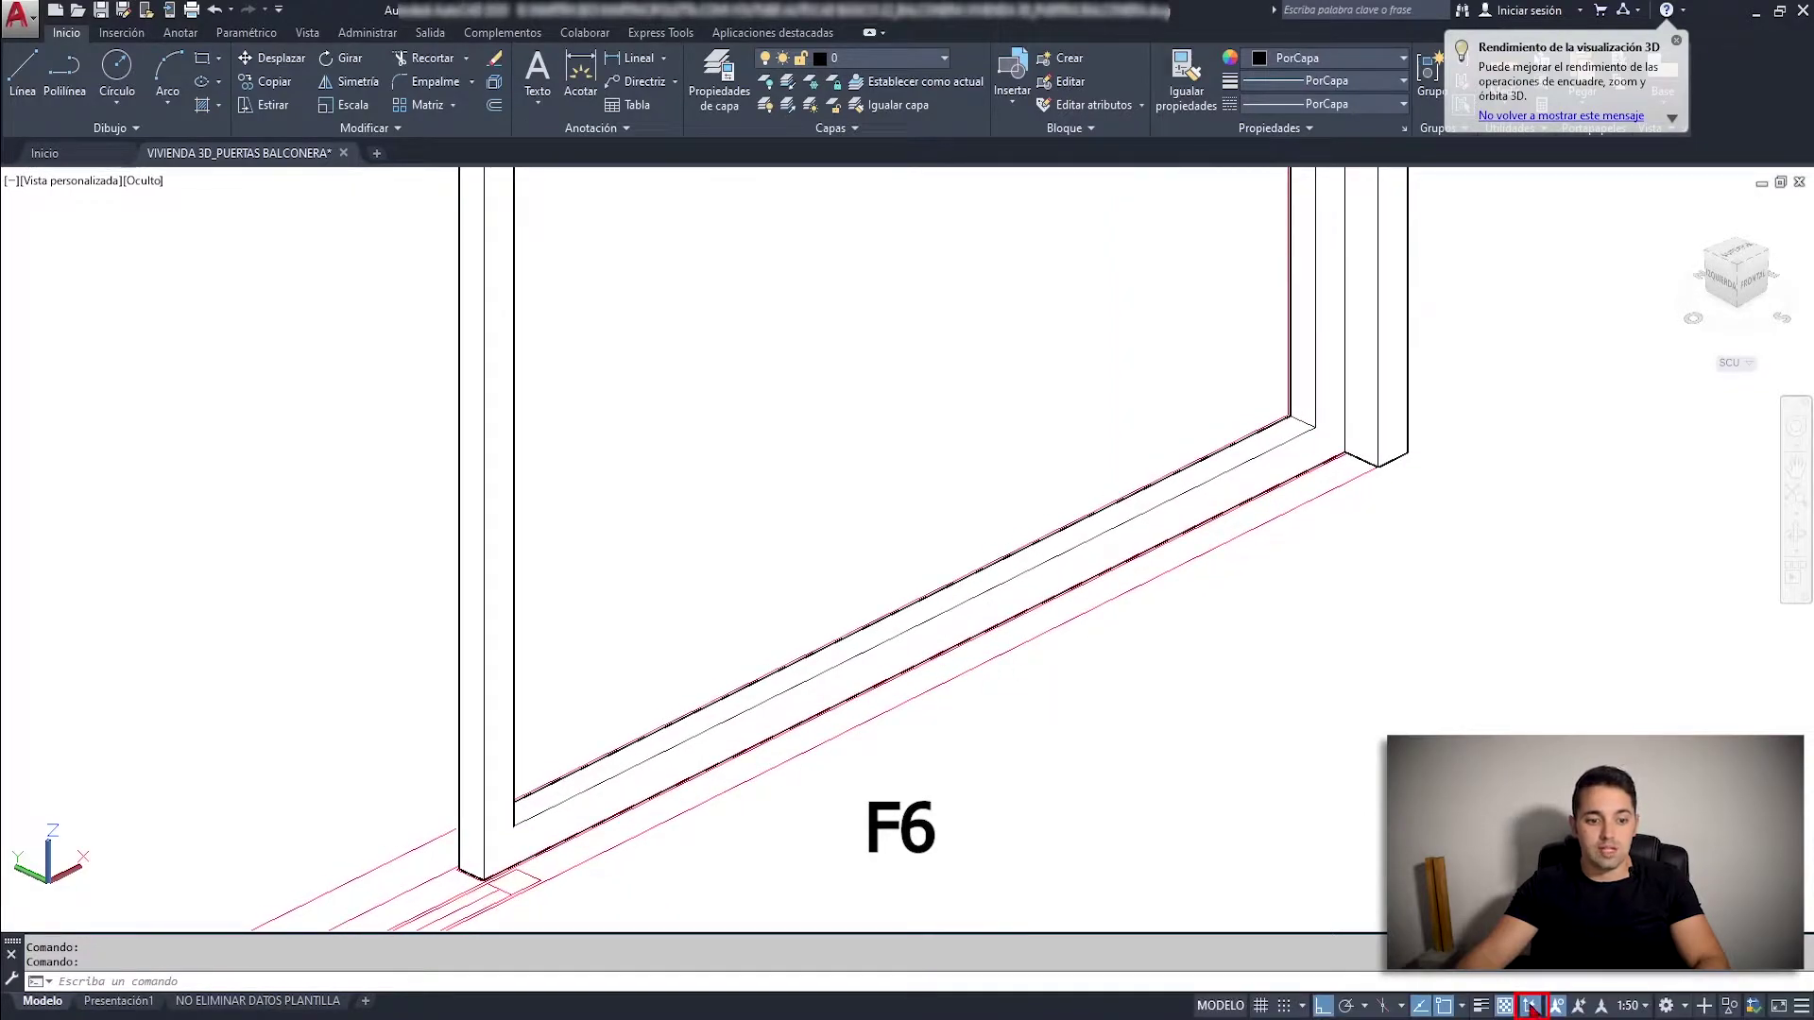
pyautogui.moveTo(855, 538); pyautogui.dragTo(998, 446, button='middle')
# Draw a rectangle from the sliding panel's lower corner to its top corner.
pyautogui.write('RE')
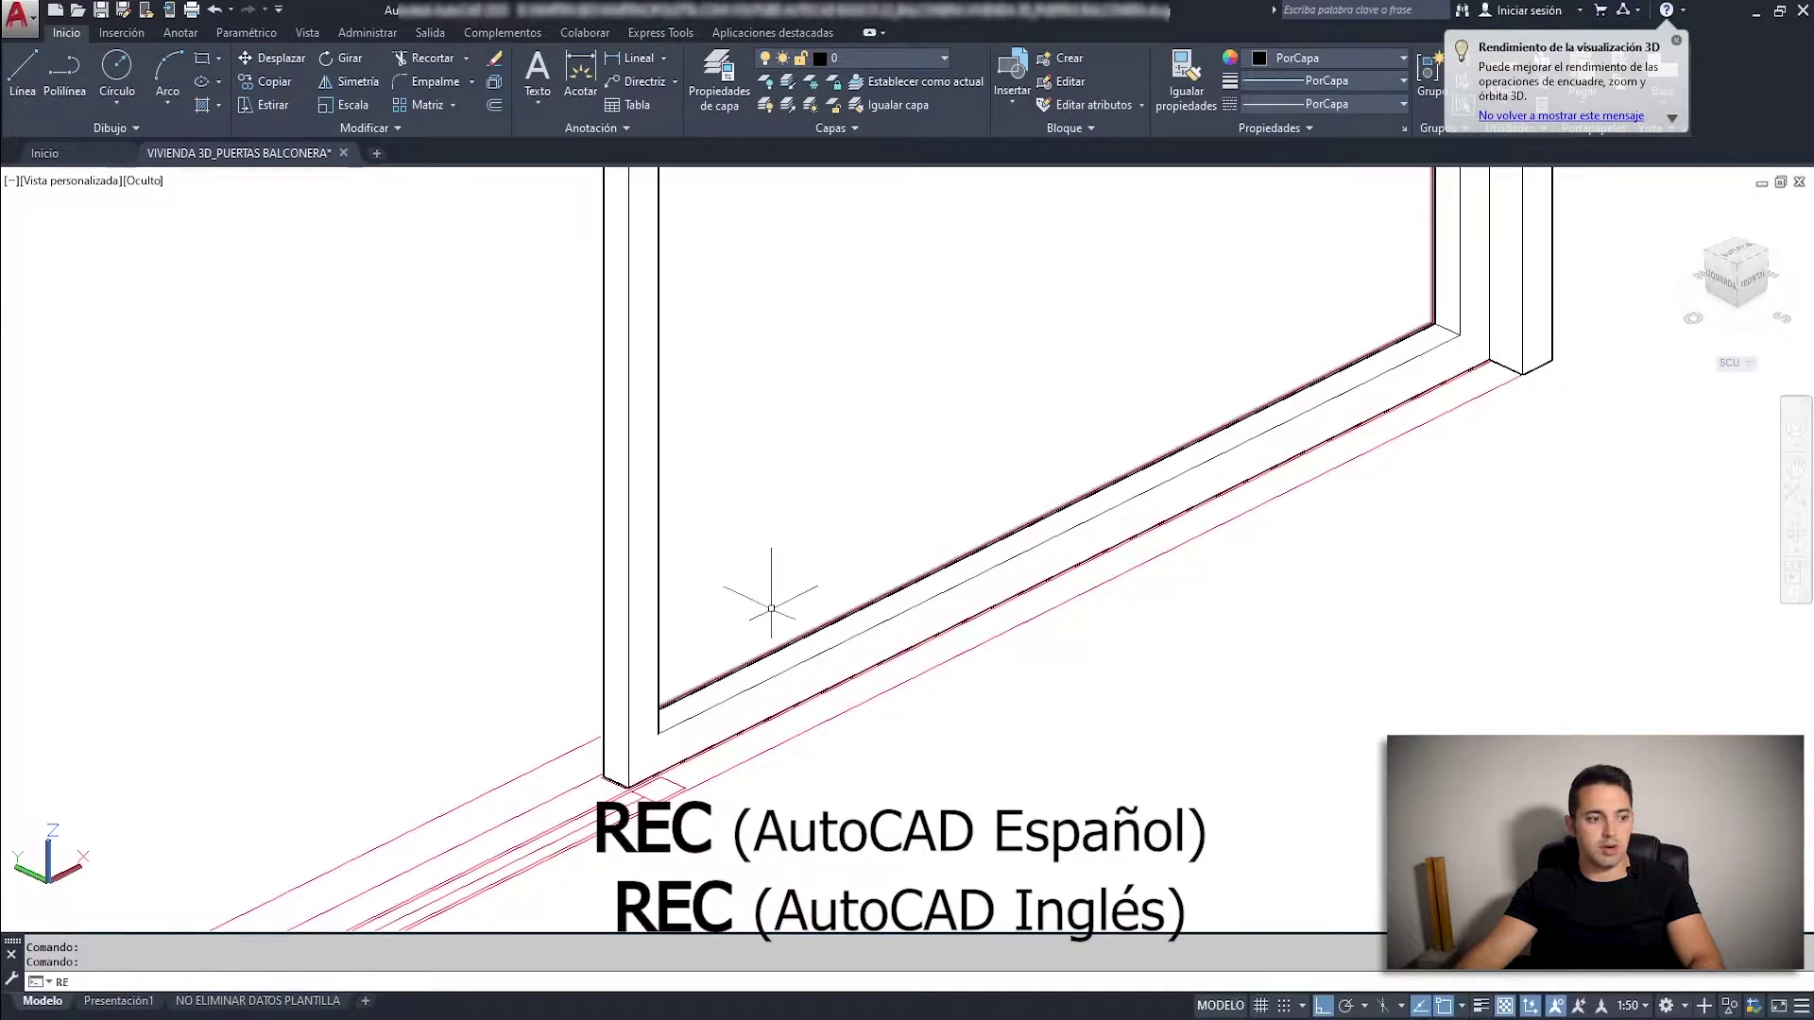
pyautogui.write('C')
pyautogui.press('Return')
pyautogui.scroll(1, 689, 718)
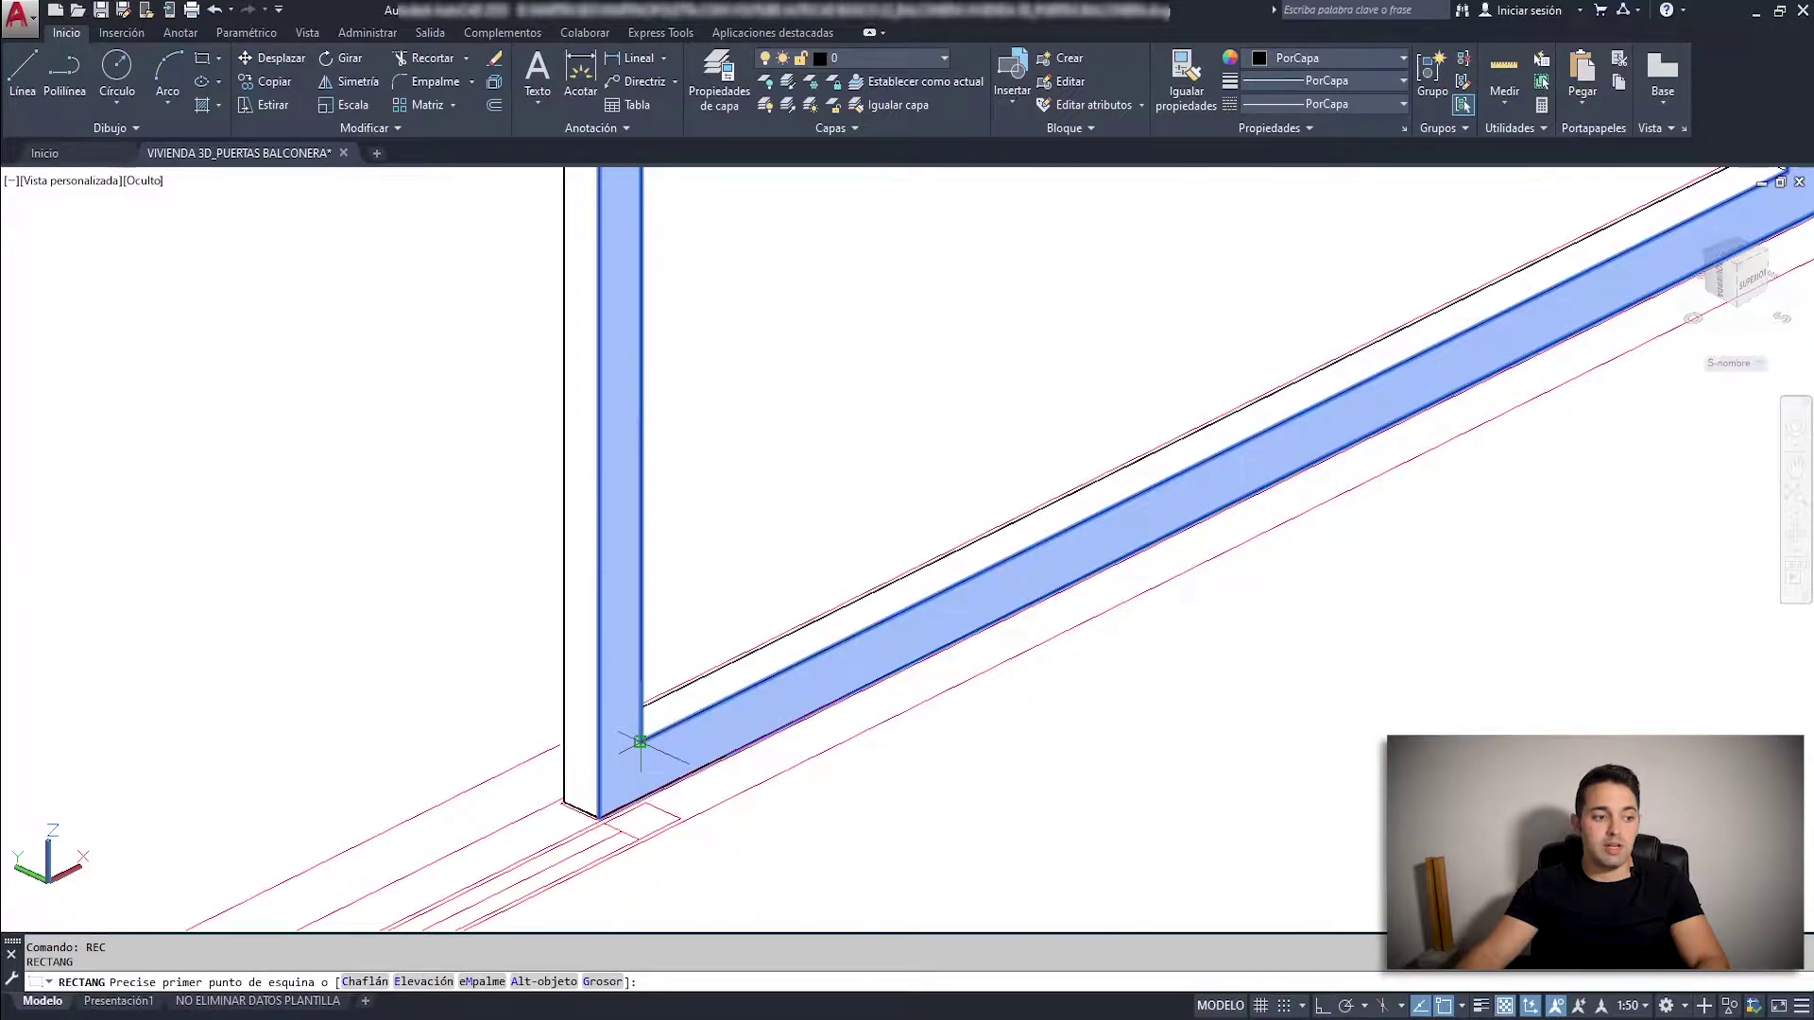
pyautogui.click(640, 741)
pyautogui.scroll(-4, 640, 742)
pyautogui.scroll(3, 821, 244)
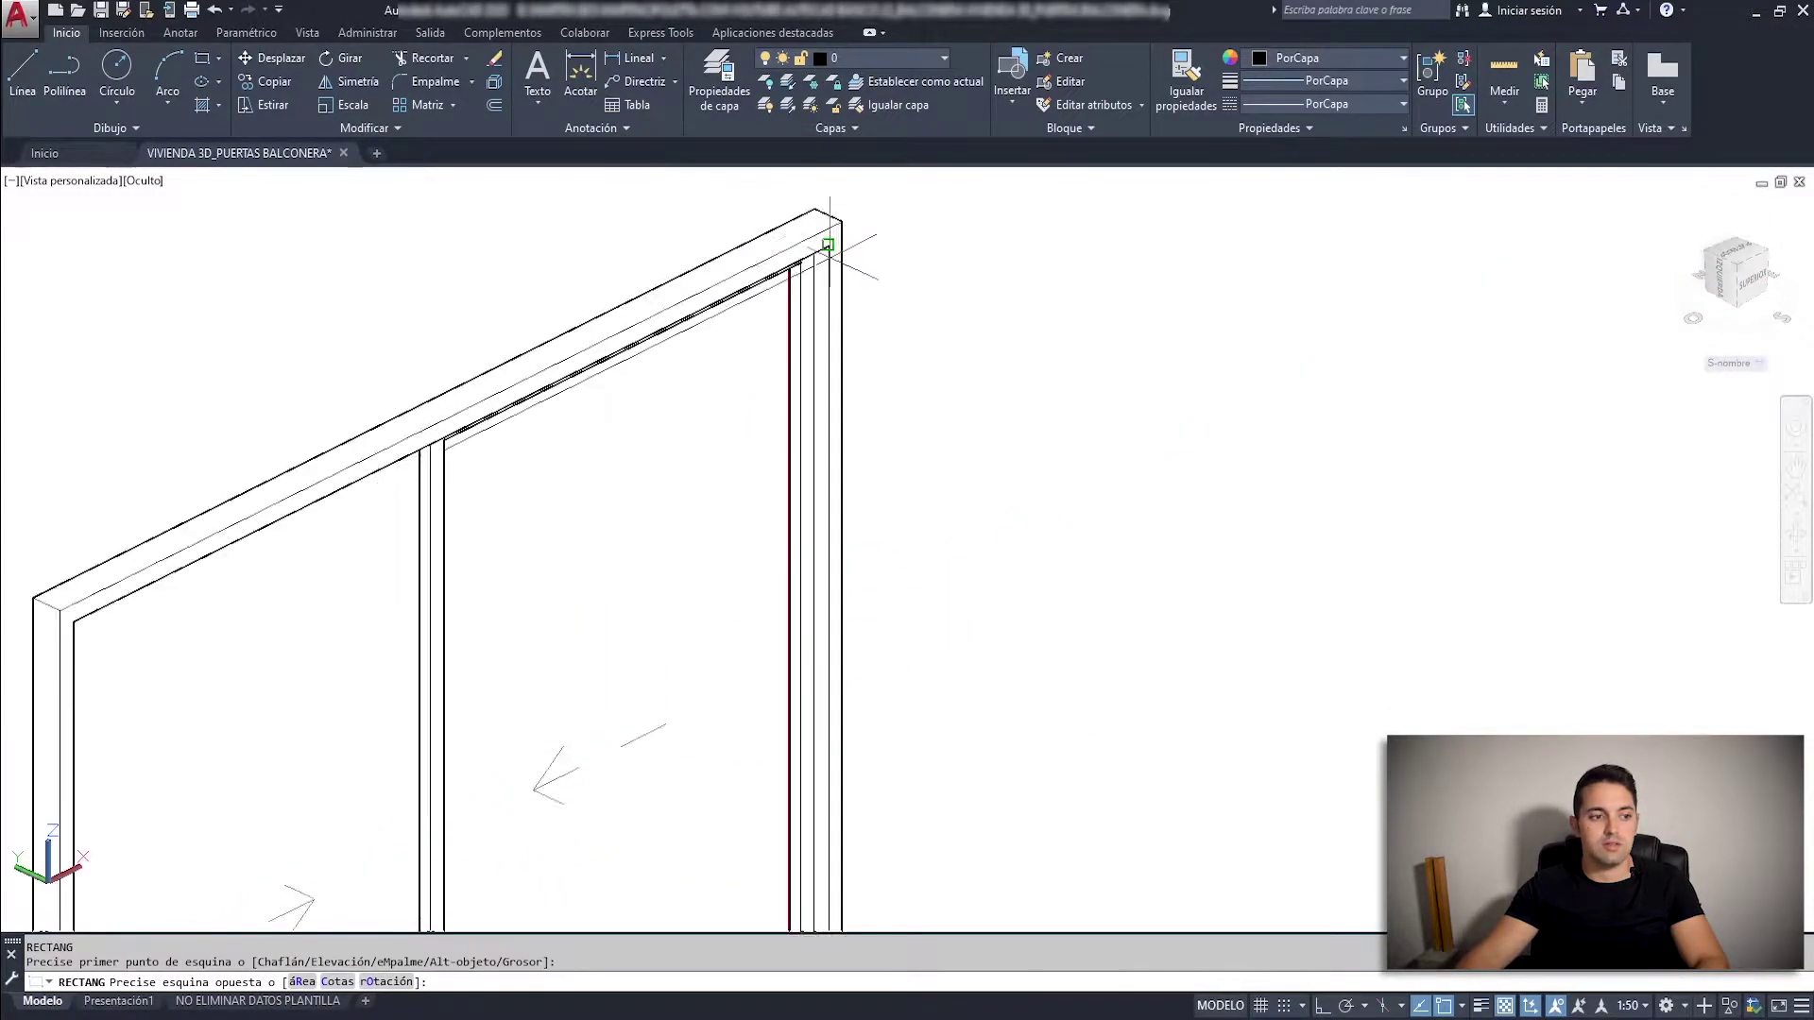
pyautogui.scroll(2, 718, 280)
pyautogui.scroll(3, 718, 281)
pyautogui.click(704, 248)
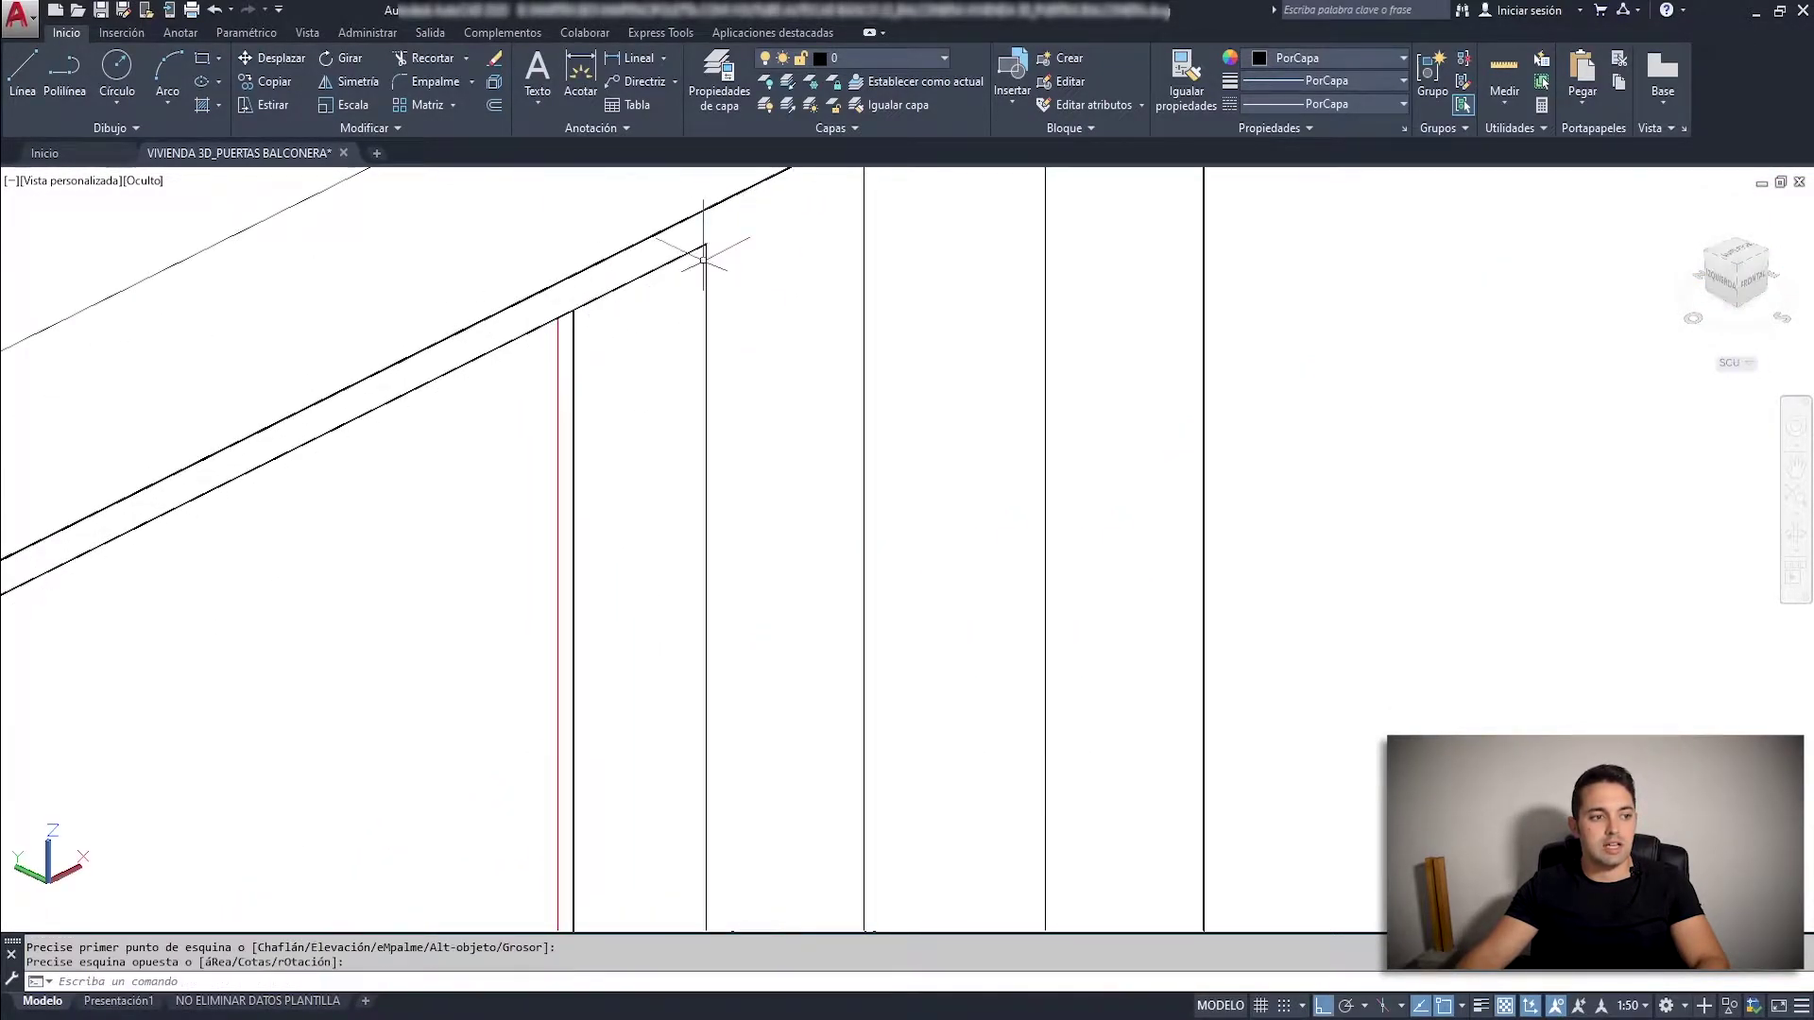
pyautogui.scroll(-5, 703, 277)
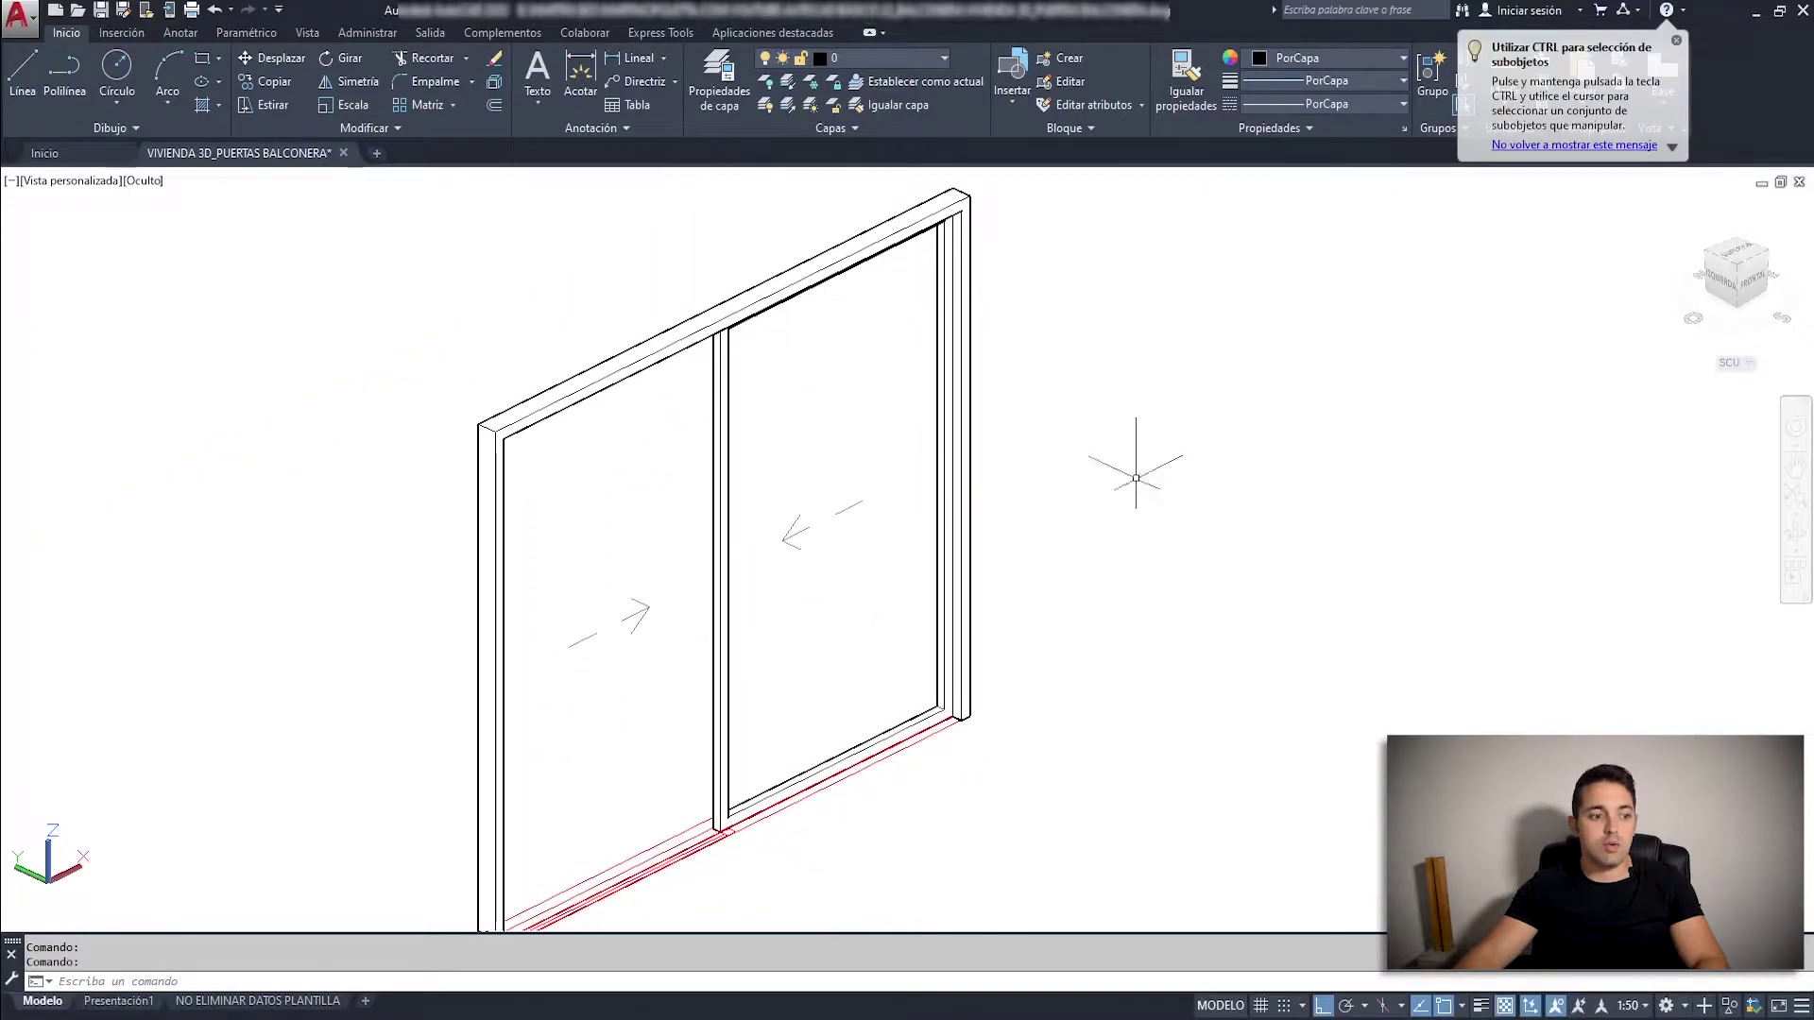
# Switch the viewport back to the Estructura alámbrica 2D visual style.
pyautogui.click(144, 181)
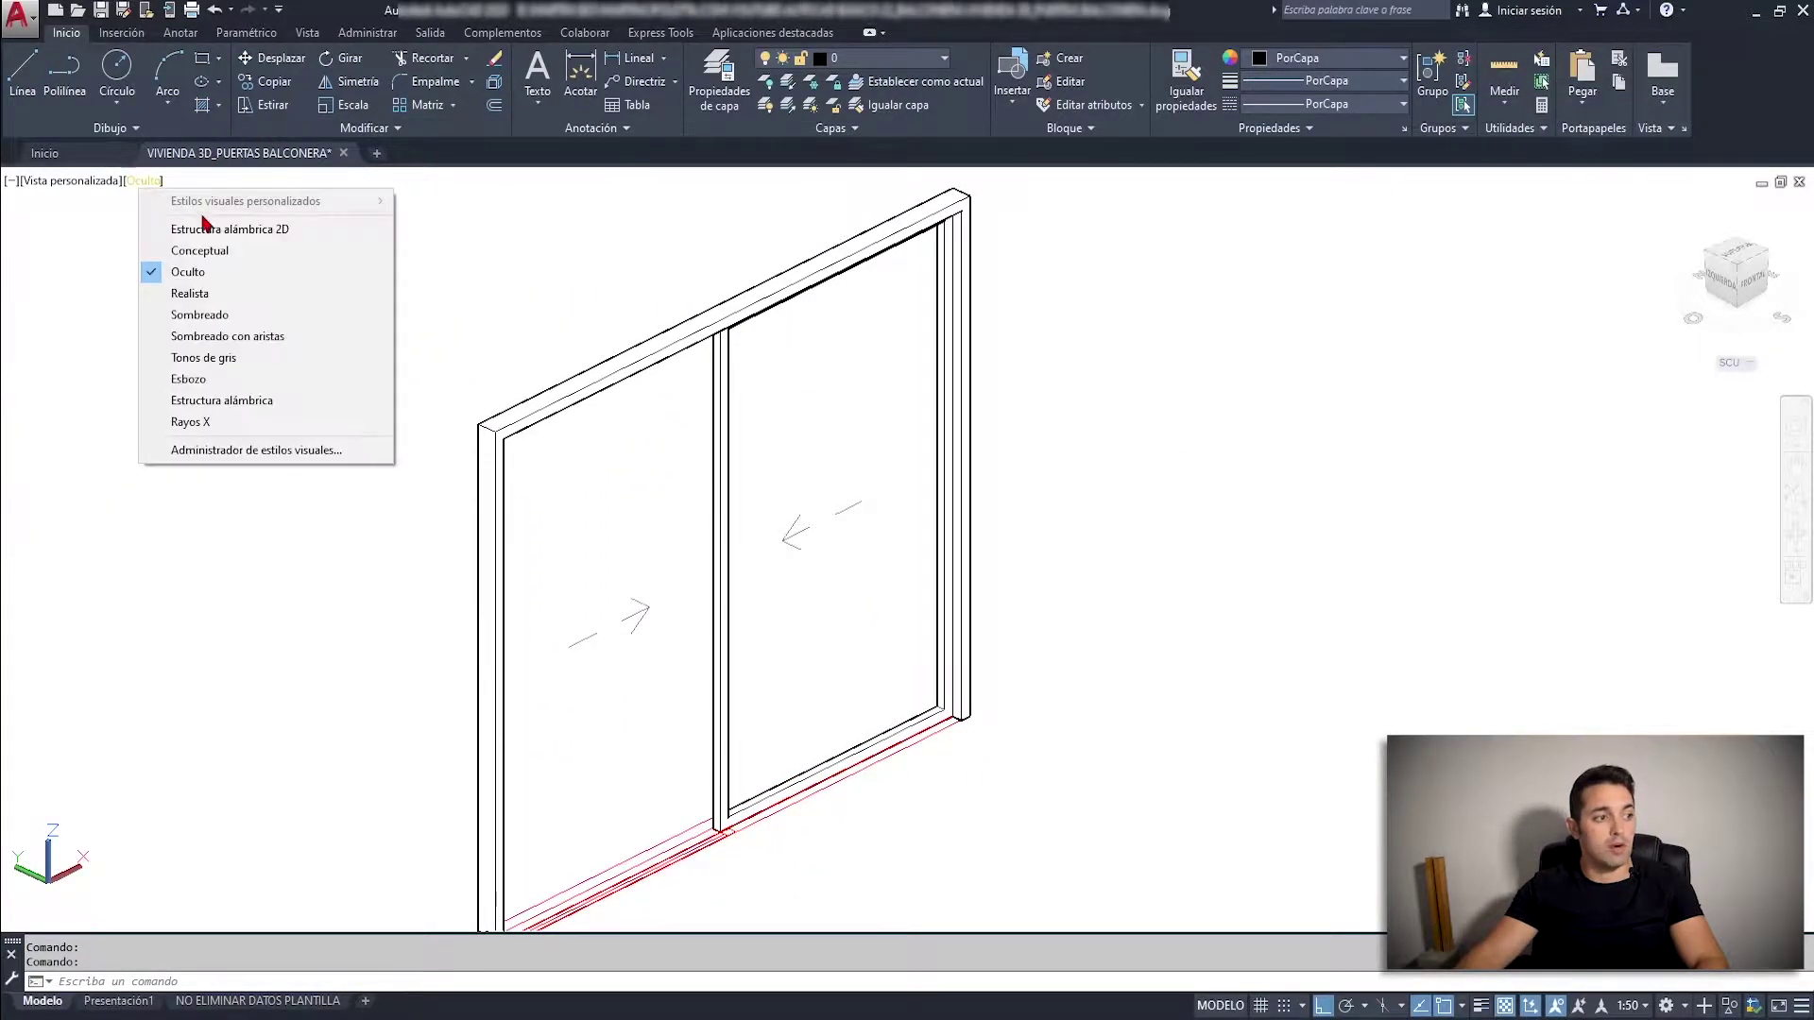
pyautogui.click(209, 234)
pyautogui.scroll(4, 936, 727)
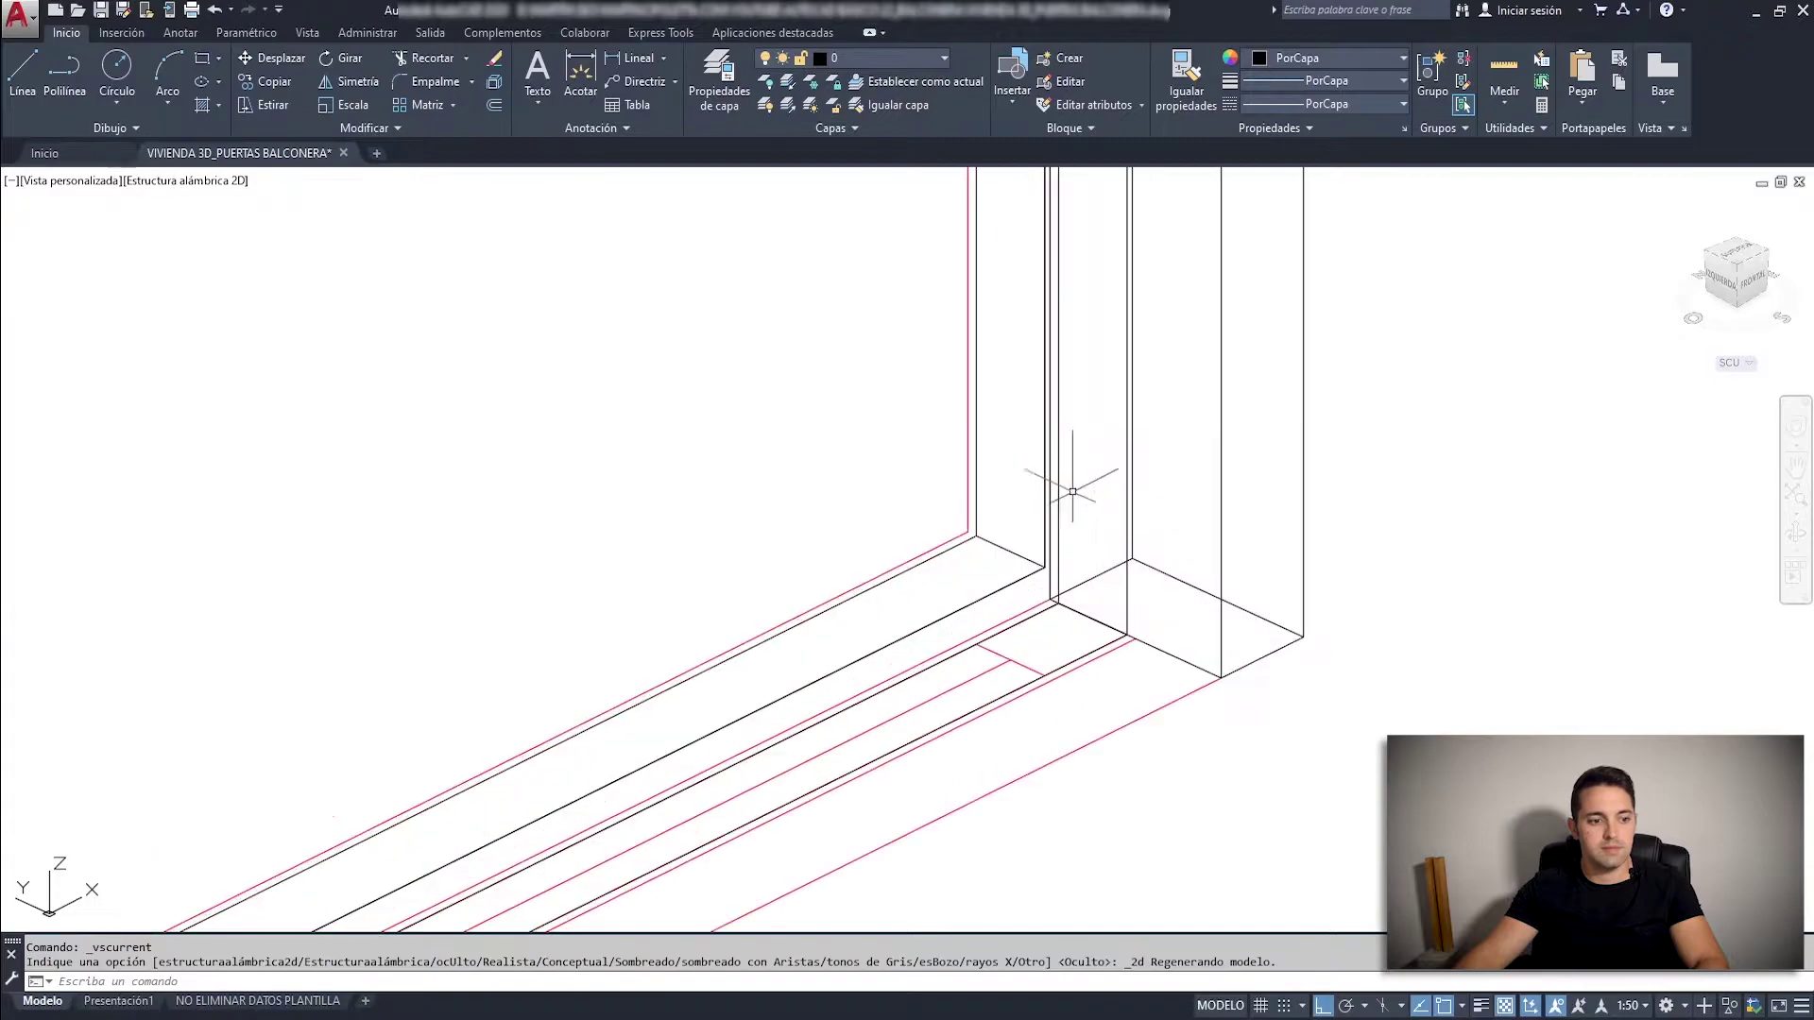
pyautogui.scroll(2, 1048, 510)
# Extrude the panel rectangle to a height of 0.005 to form a thin pane.
pyautogui.click(1001, 622)
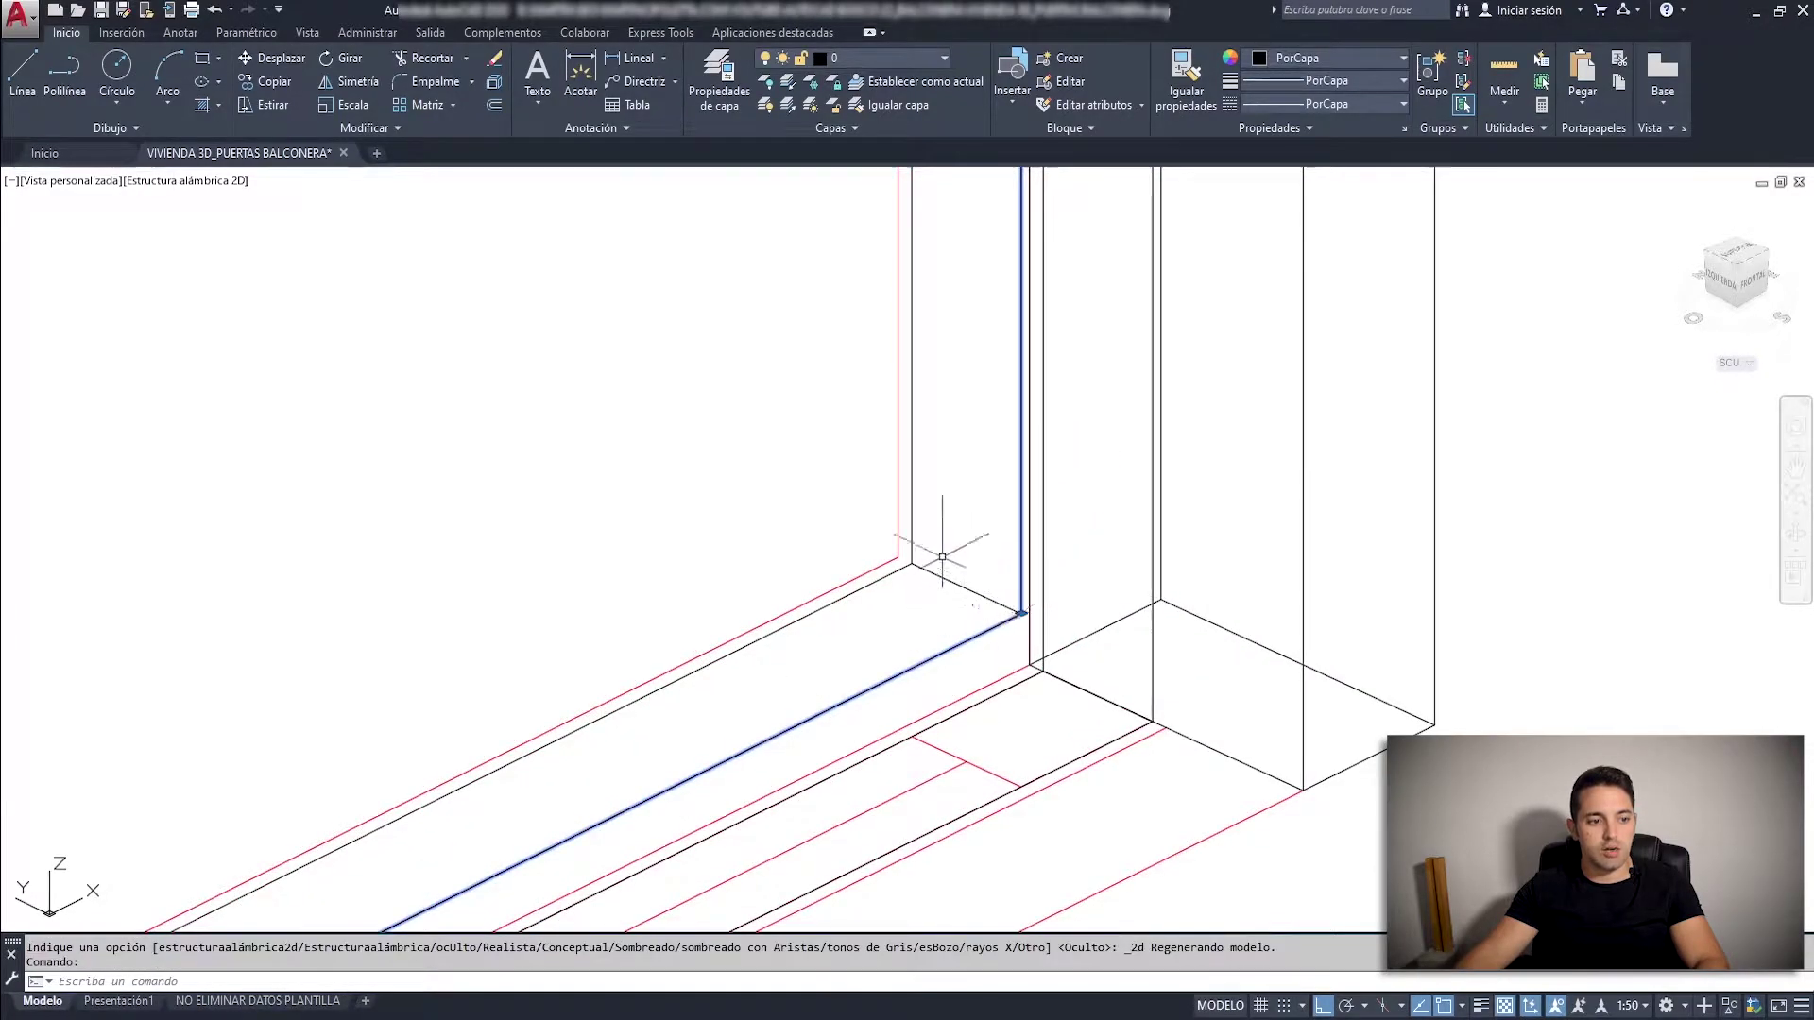
pyautogui.scroll(-5, 935, 529)
pyautogui.scroll(4, 883, 505)
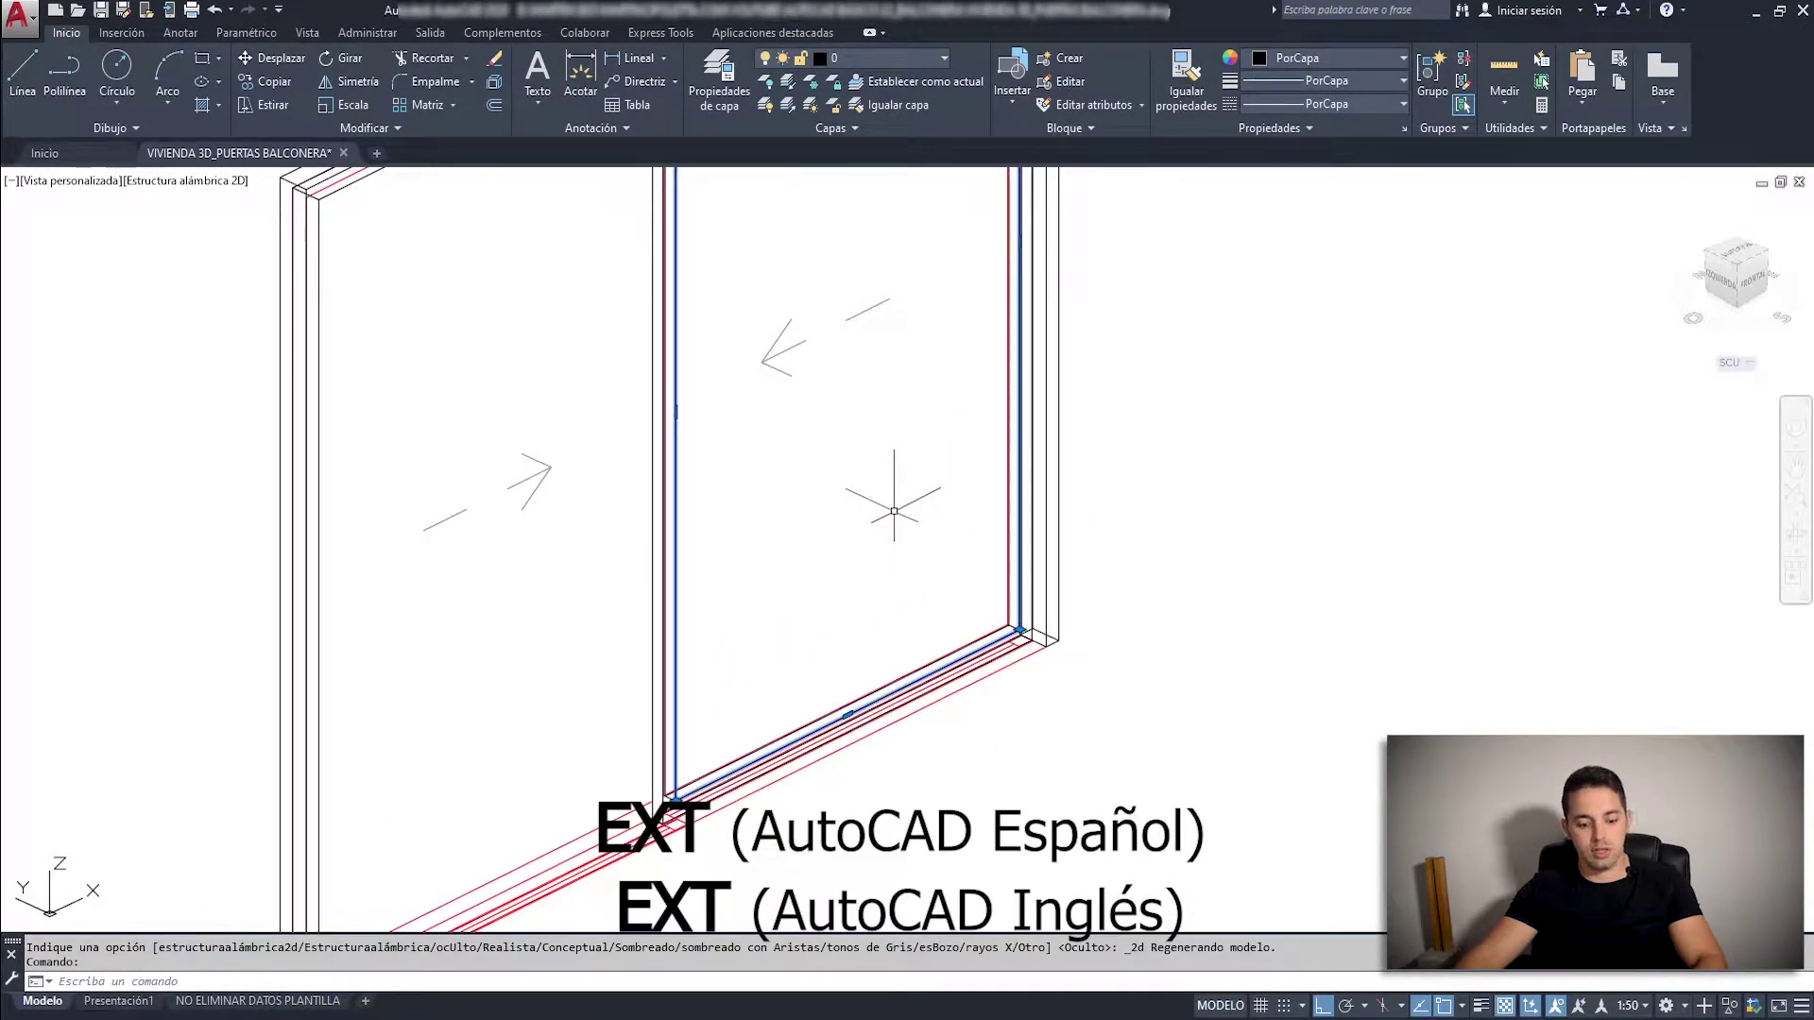
pyautogui.write('EXT')
pyautogui.press('Return')
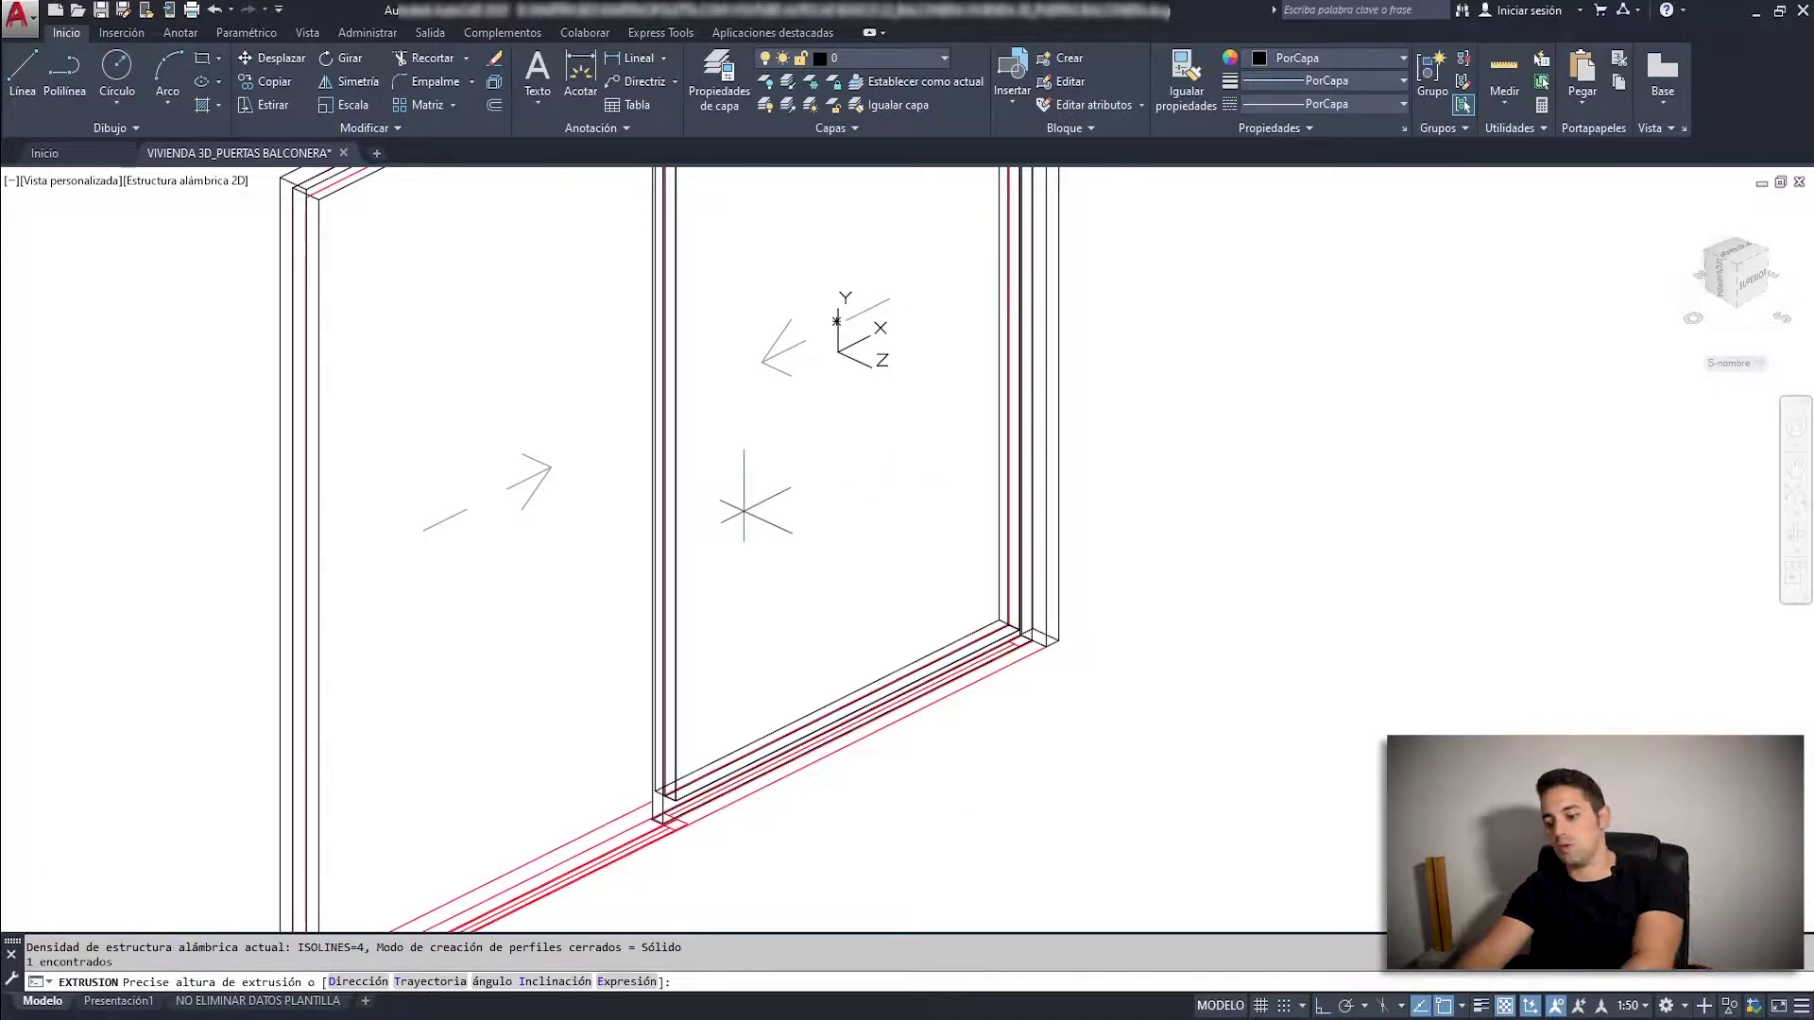
pyautogui.write('0.005')
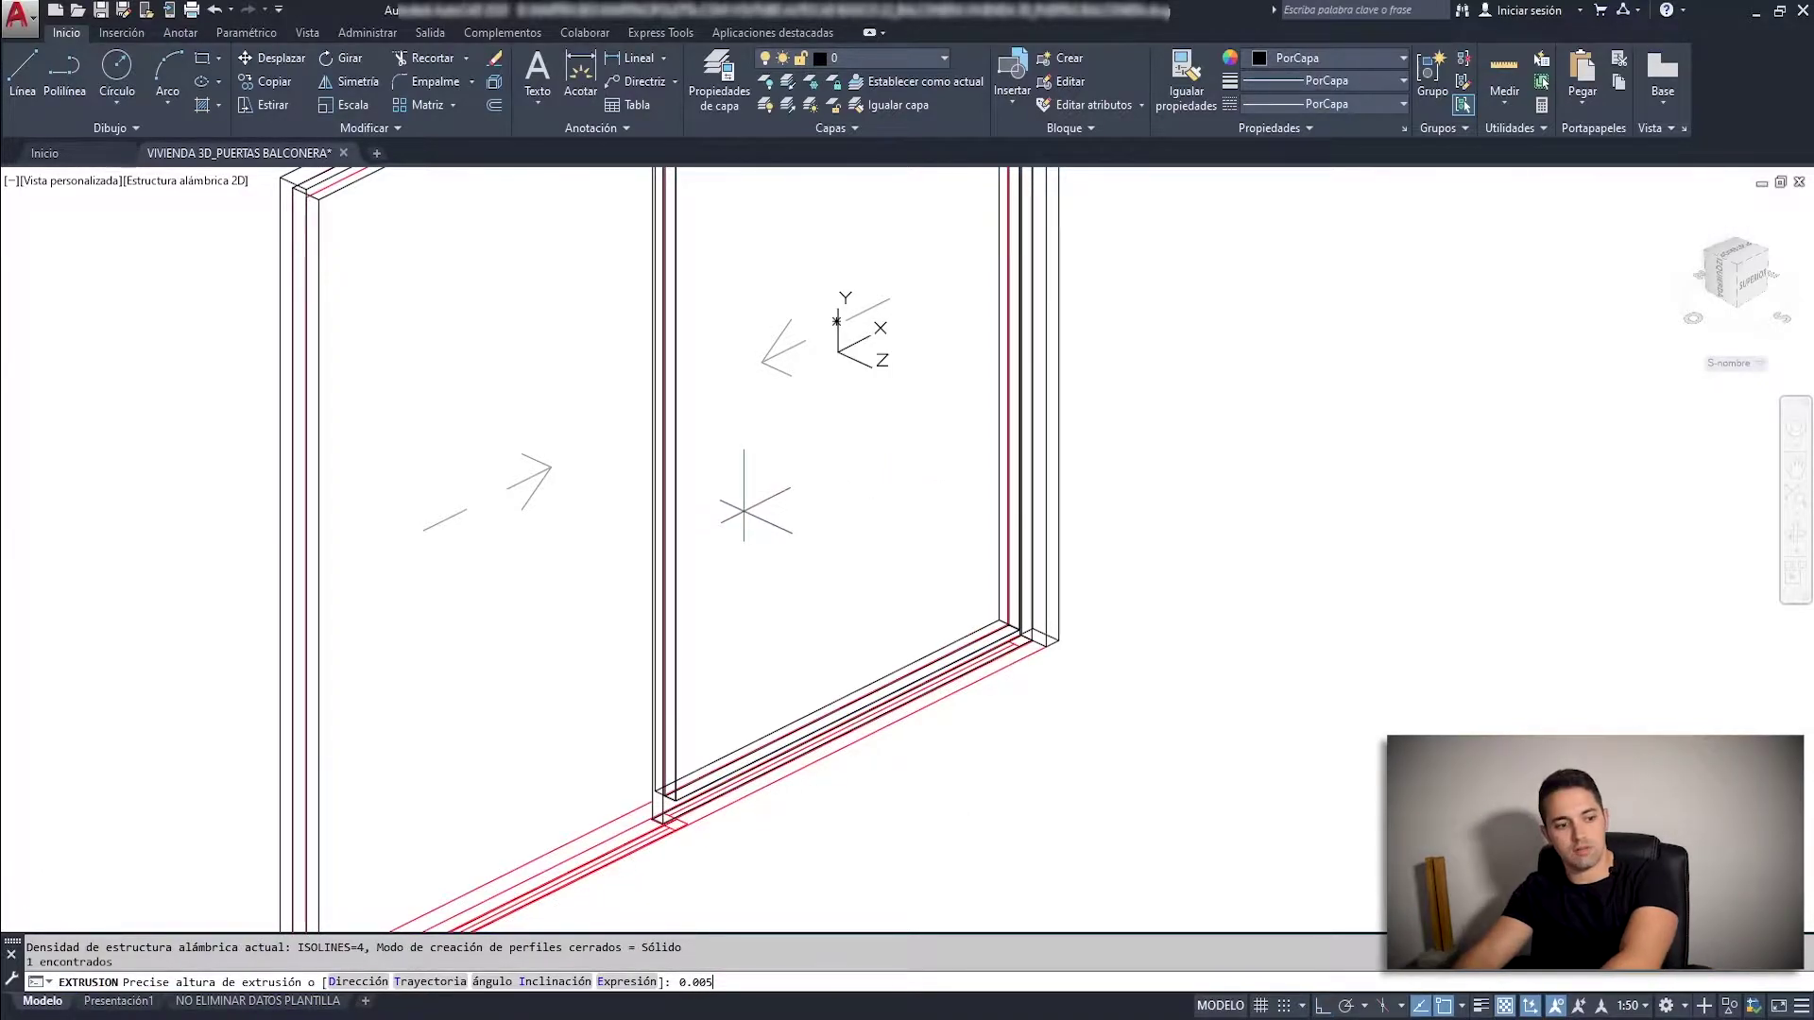
pyautogui.press('Return')
pyautogui.scroll(6, 1030, 633)
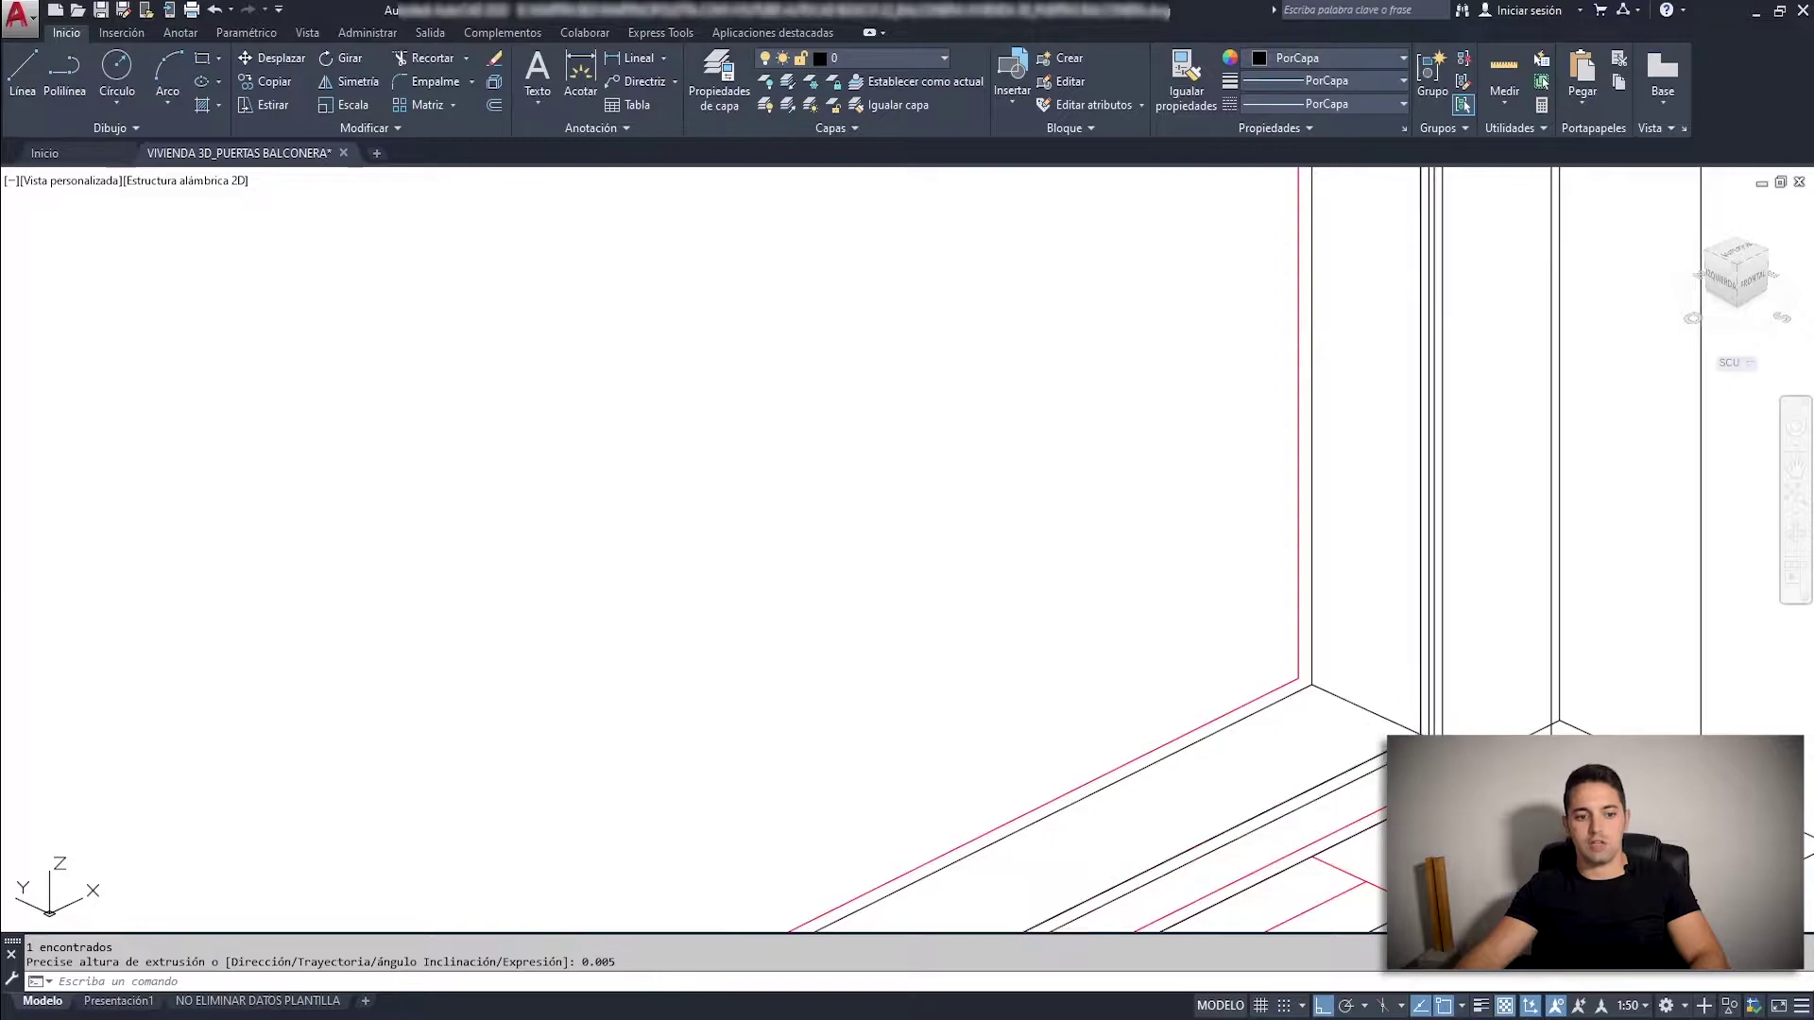
# Move the thin extruded pane from its base point to the door frame corner.
pyautogui.click(1422, 661)
pyautogui.write('d')
pyautogui.press('Return')
pyautogui.scroll(3, 1438, 732)
pyautogui.scroll(2, 1369, 755)
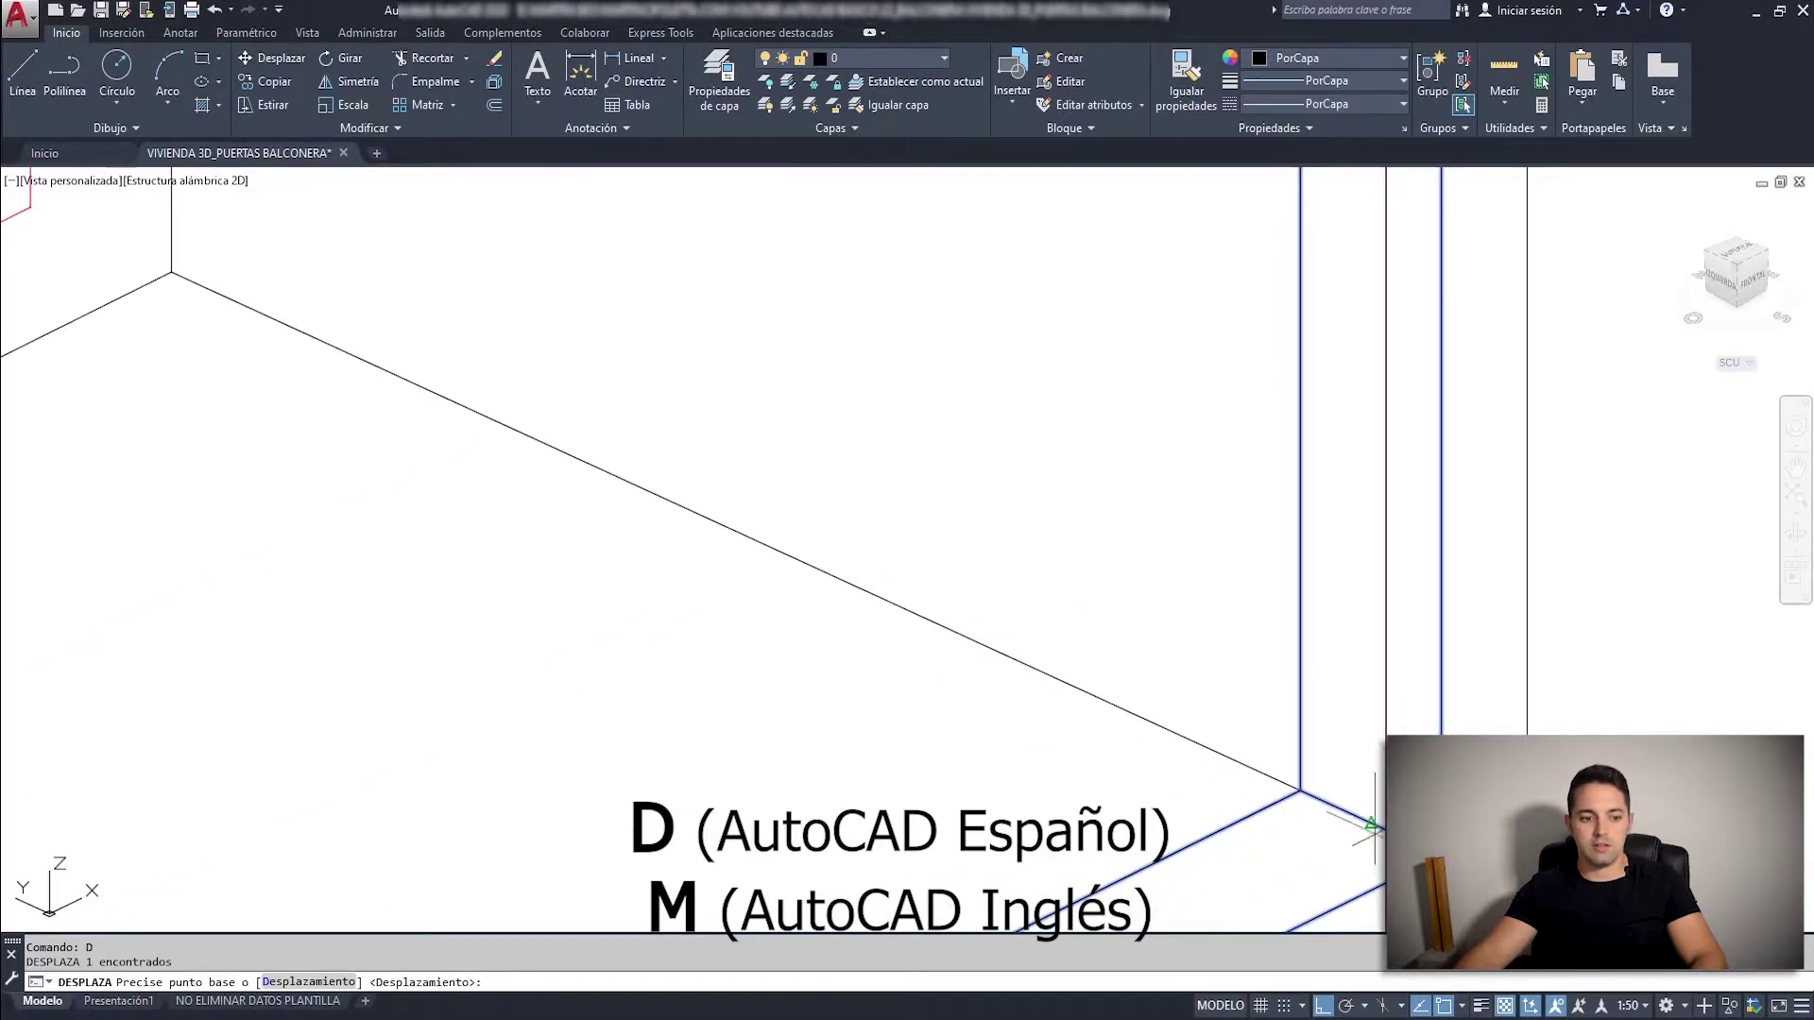
pyautogui.click(1299, 789)
pyautogui.scroll(-2, 1230, 736)
pyautogui.click(1230, 737)
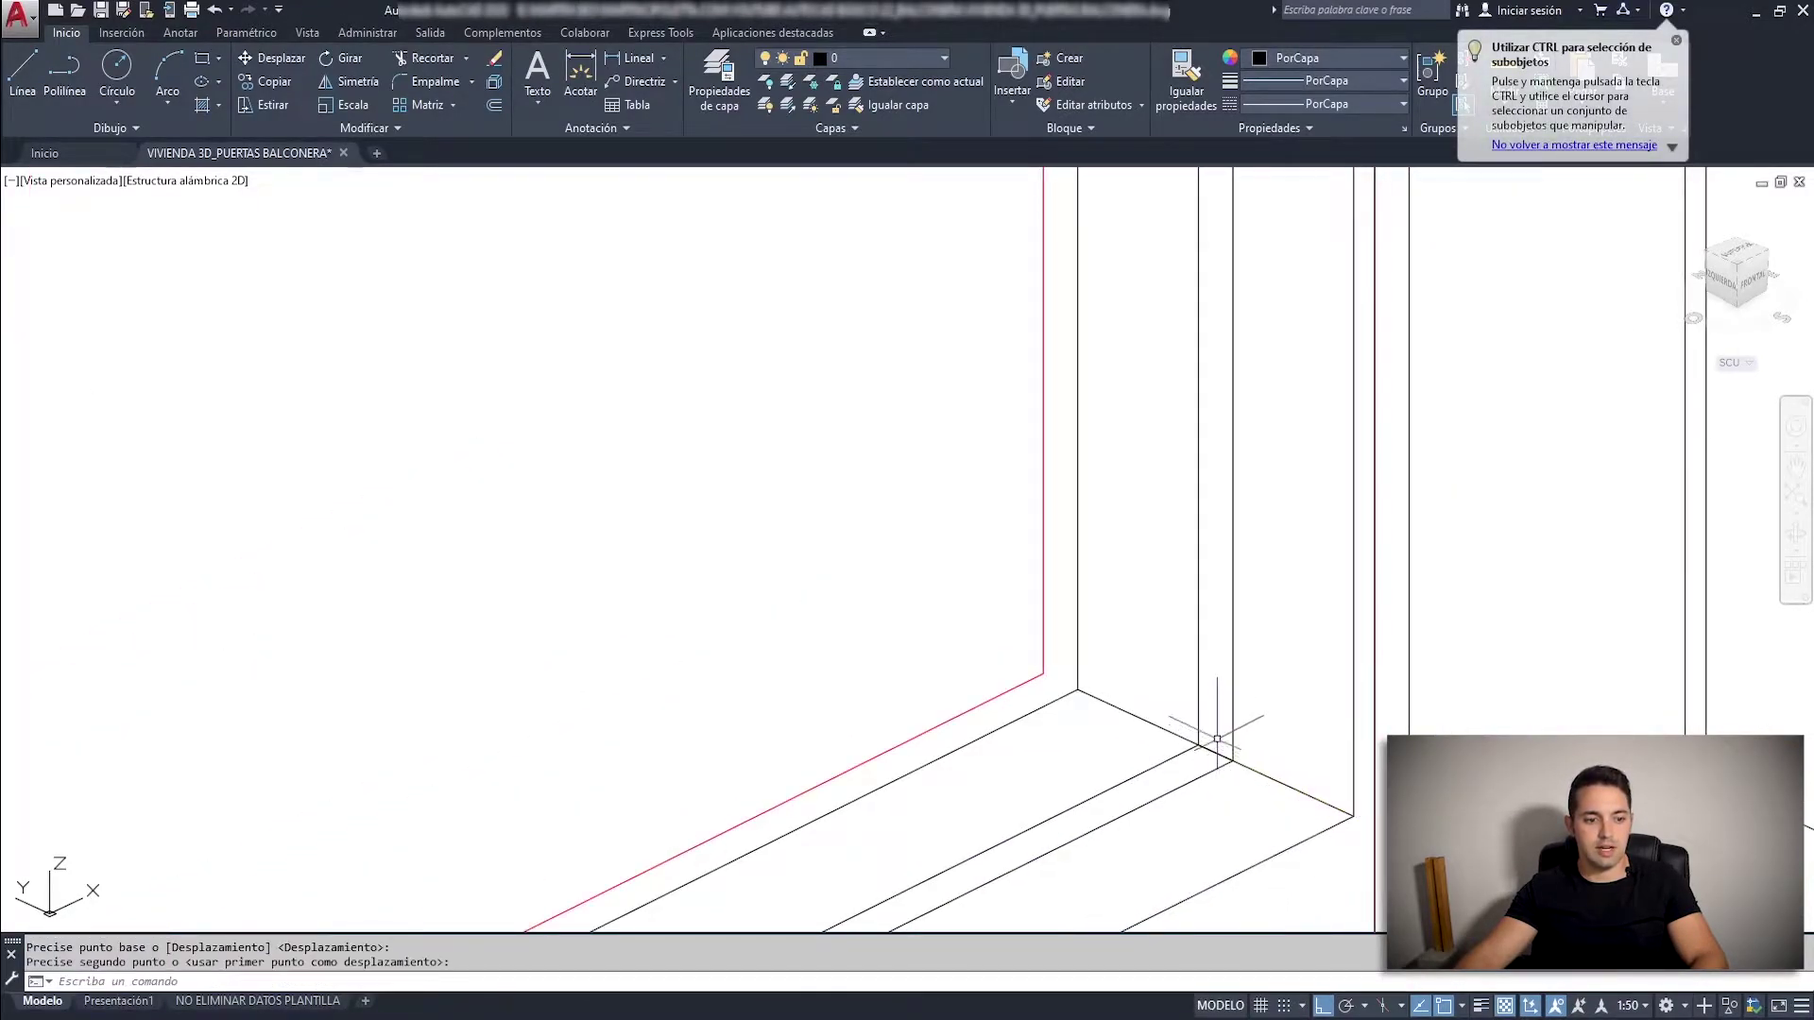
pyautogui.scroll(-3, 1209, 652)
# Switch the viewport to the Oculto (Hidden) style and orbit to see the whole door.
pyautogui.click(203, 179)
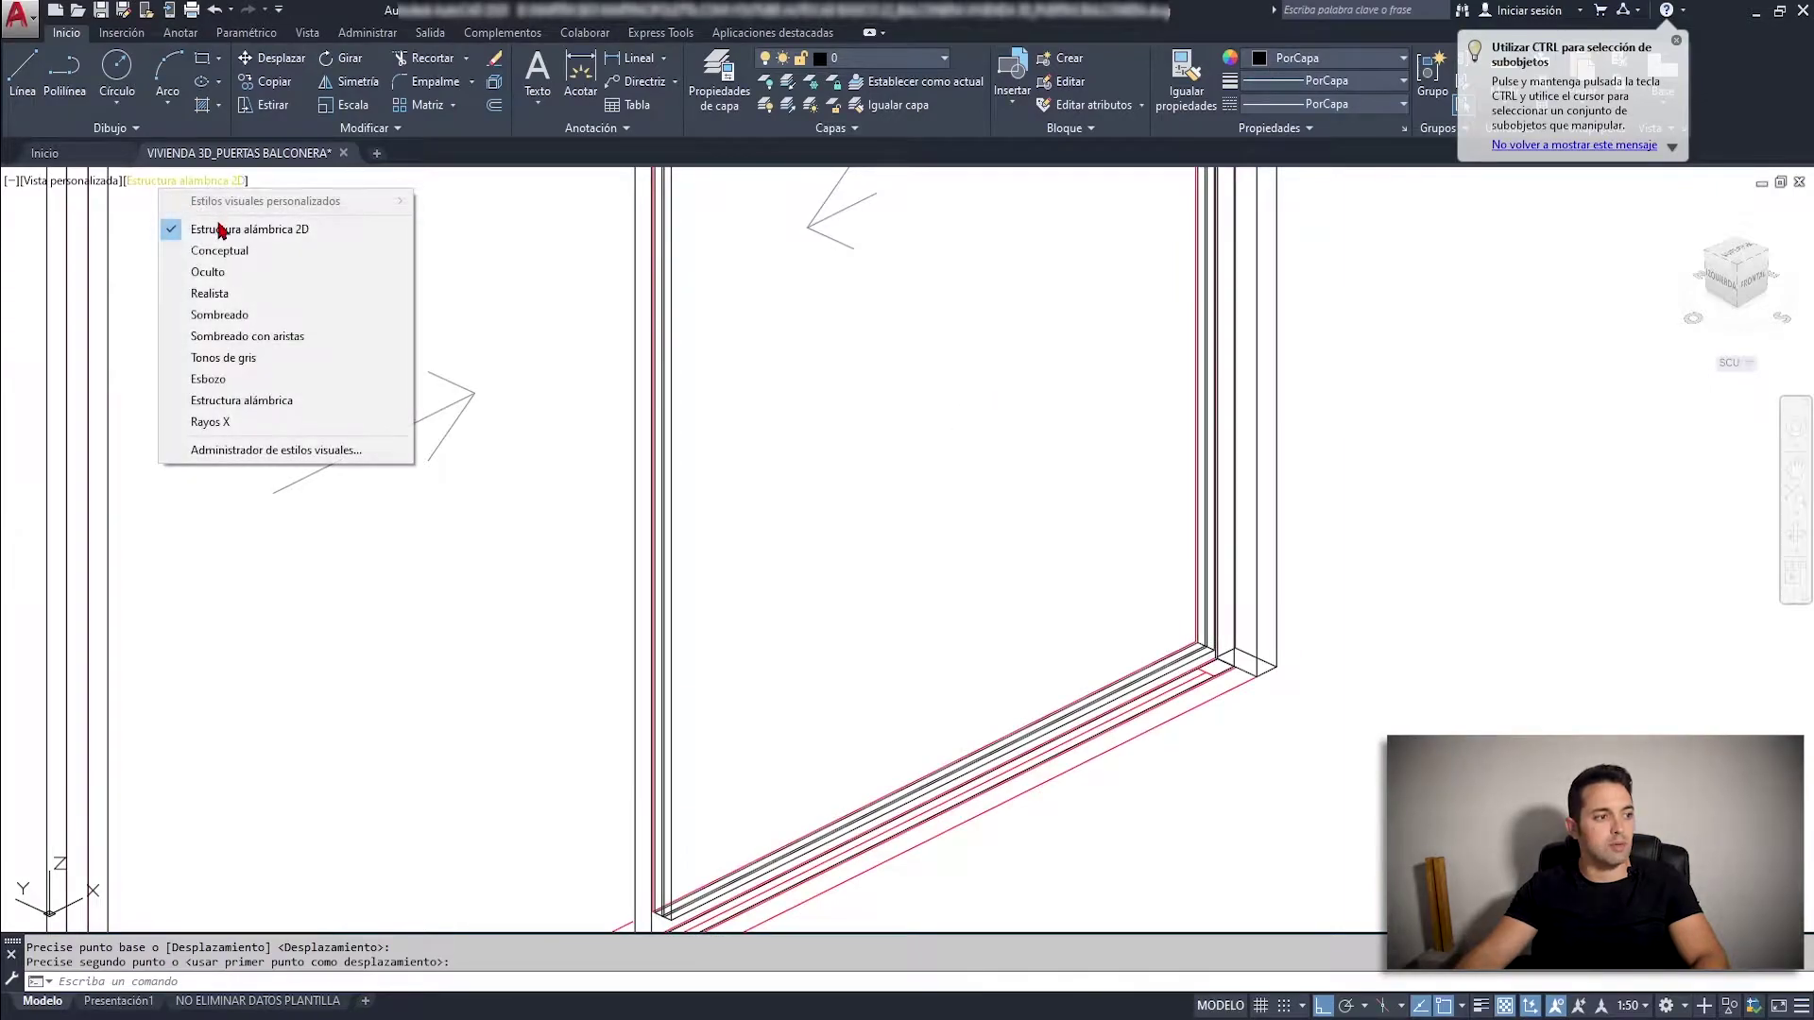
pyautogui.click(220, 272)
pyautogui.scroll(-5, 519, 458)
pyautogui.moveTo(518, 458)
pyautogui.keyDown('shift'); pyautogui.mouseDown(button='middle')
pyautogui.moveTo(873, 611)
pyautogui.moveTo(907, 604)
pyautogui.mouseUp(button='middle'); pyautogui.keyUp('shift')
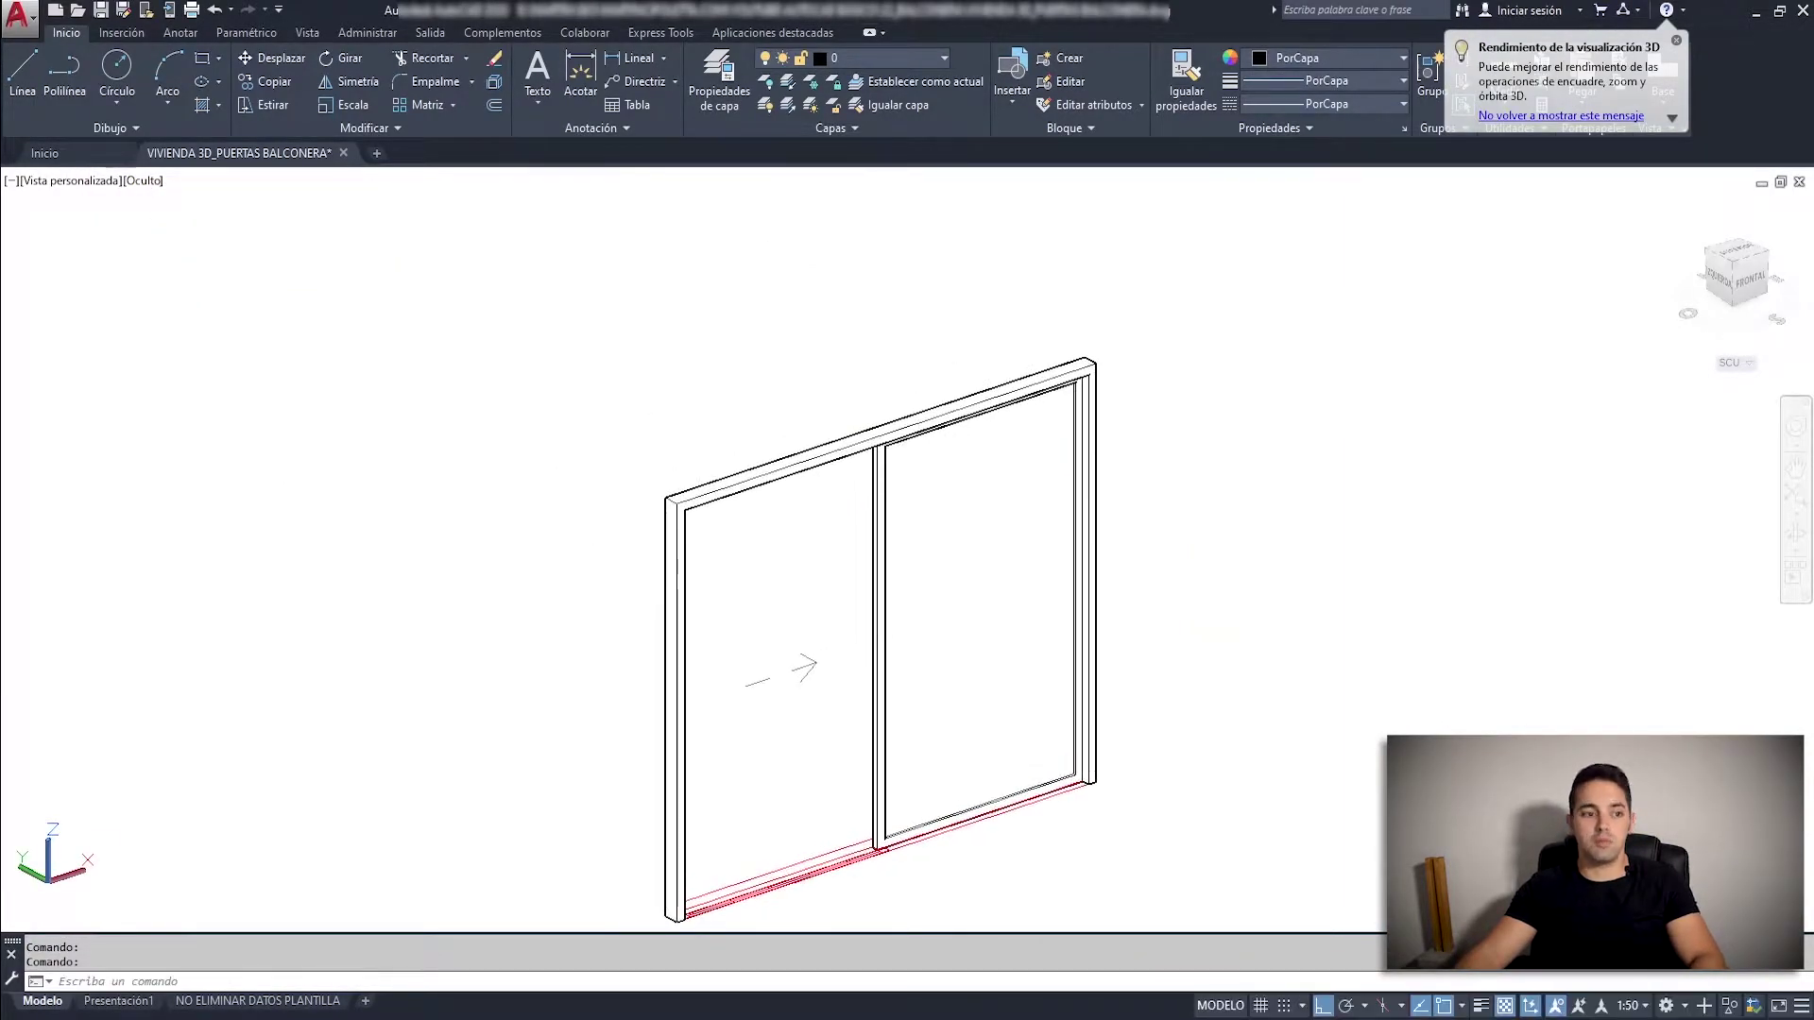
# Set the right glass panel's Transparencia property to 80 in Properties.
pyautogui.click(997, 588)
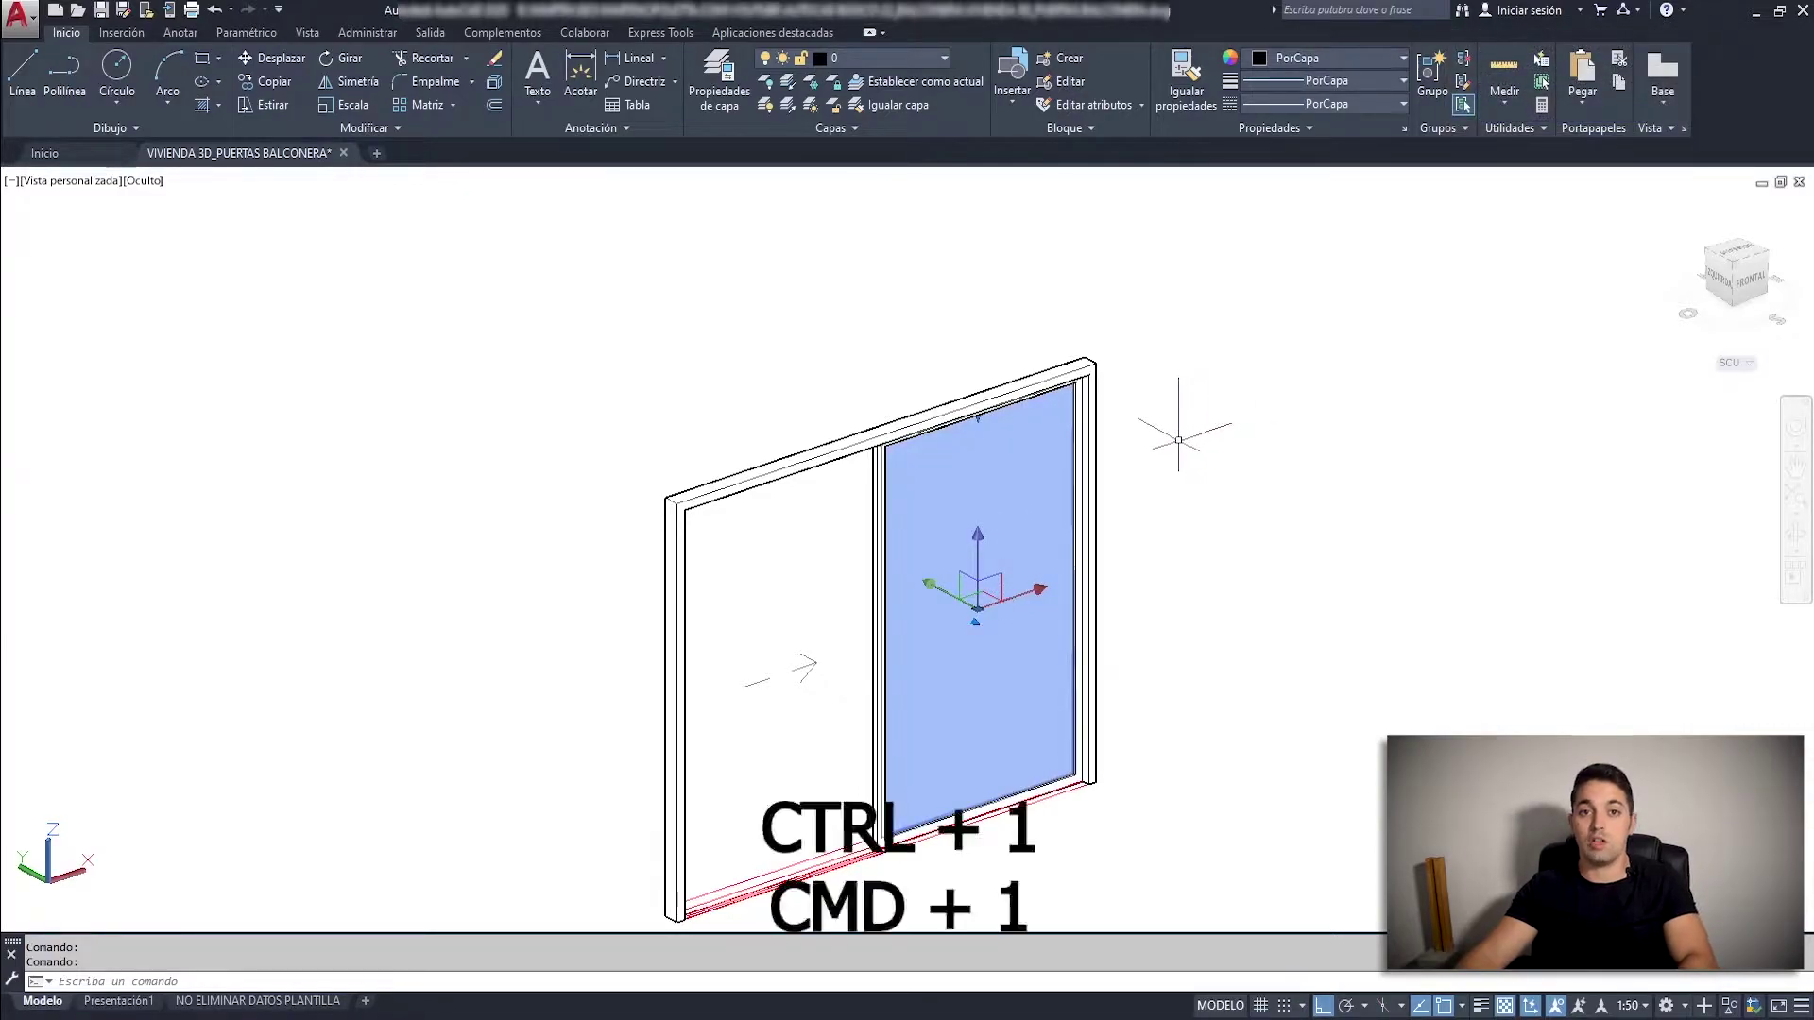
pyautogui.hotkey('ctrl', '1')
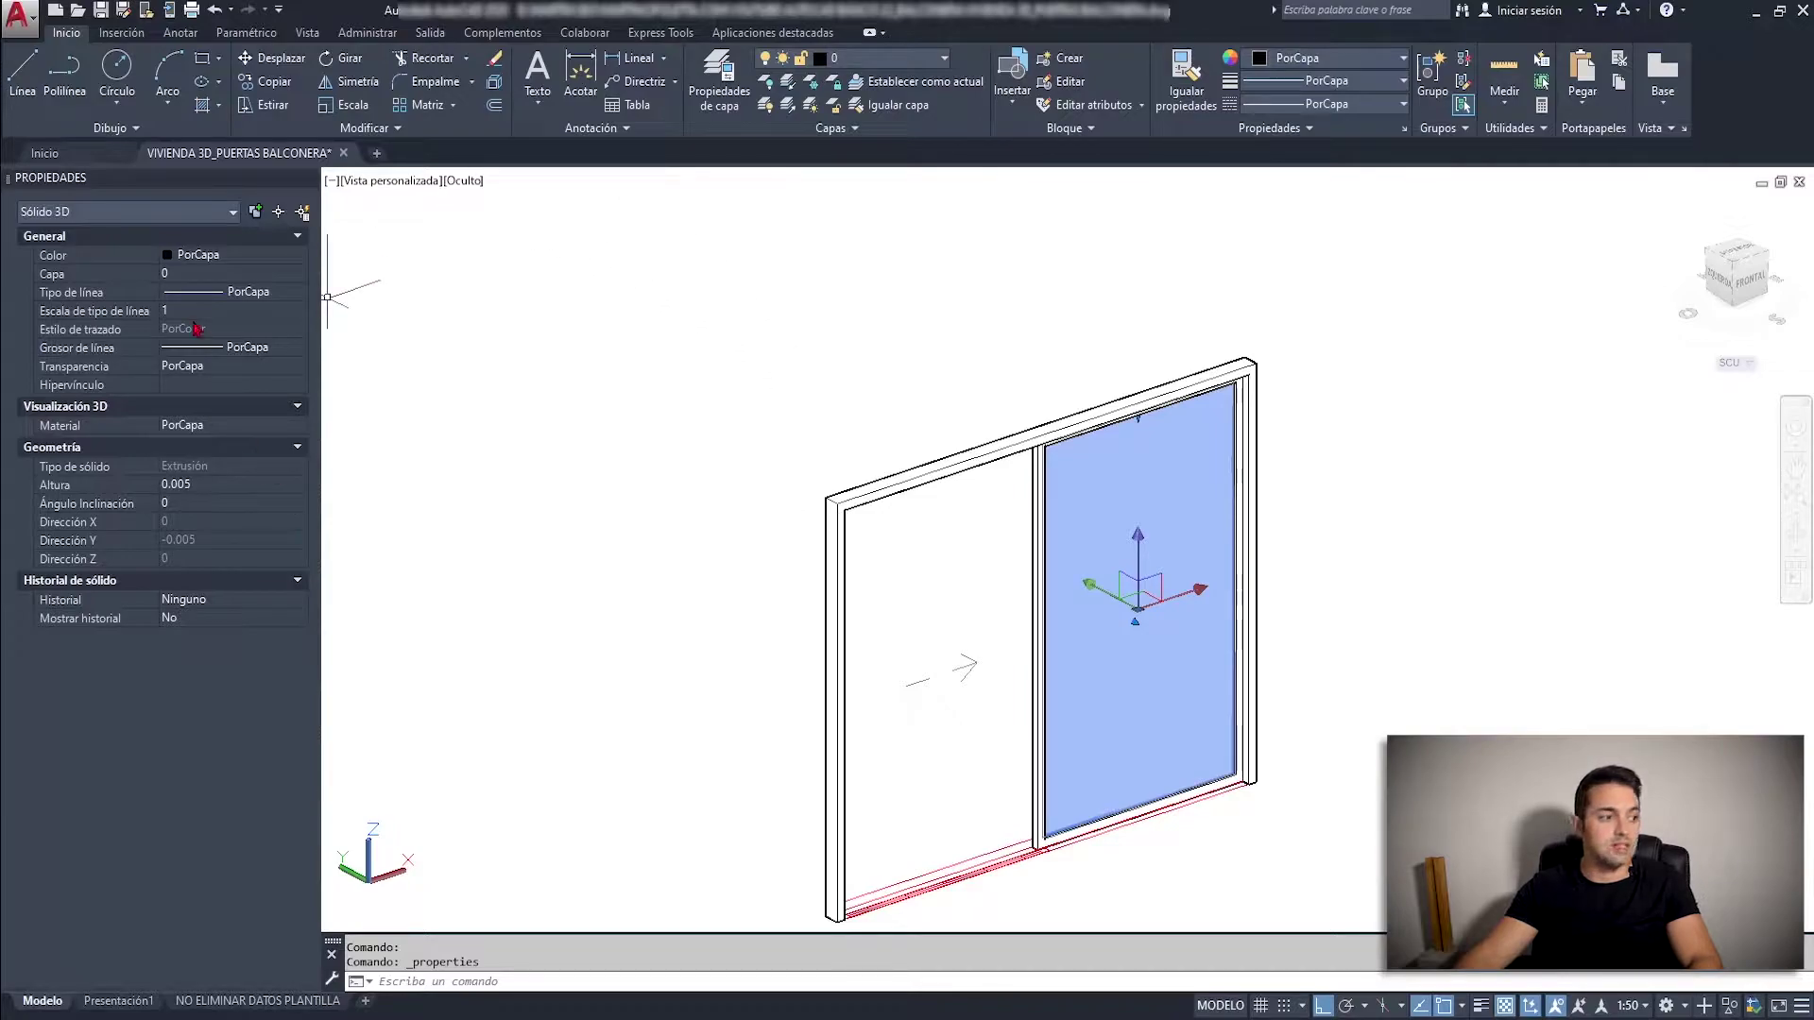
pyautogui.write('80')
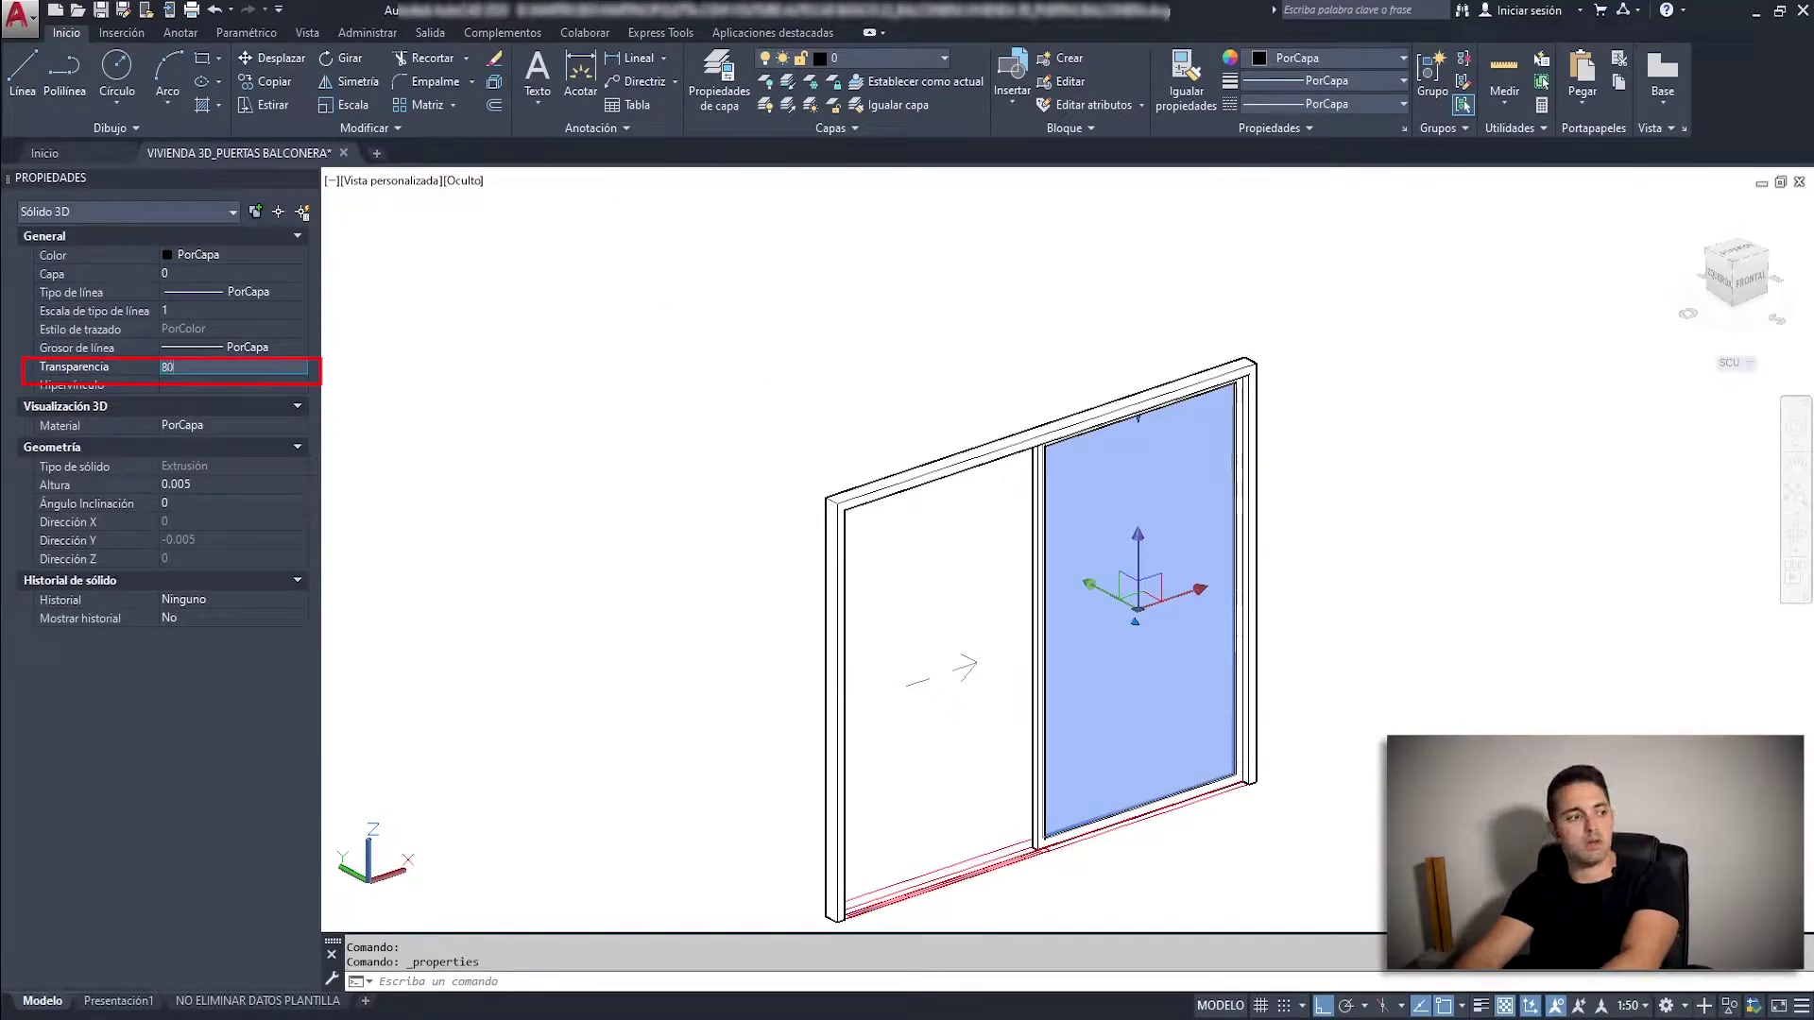
pyautogui.press('Return')
pyautogui.click(964, 324)
pyautogui.press('Escape')
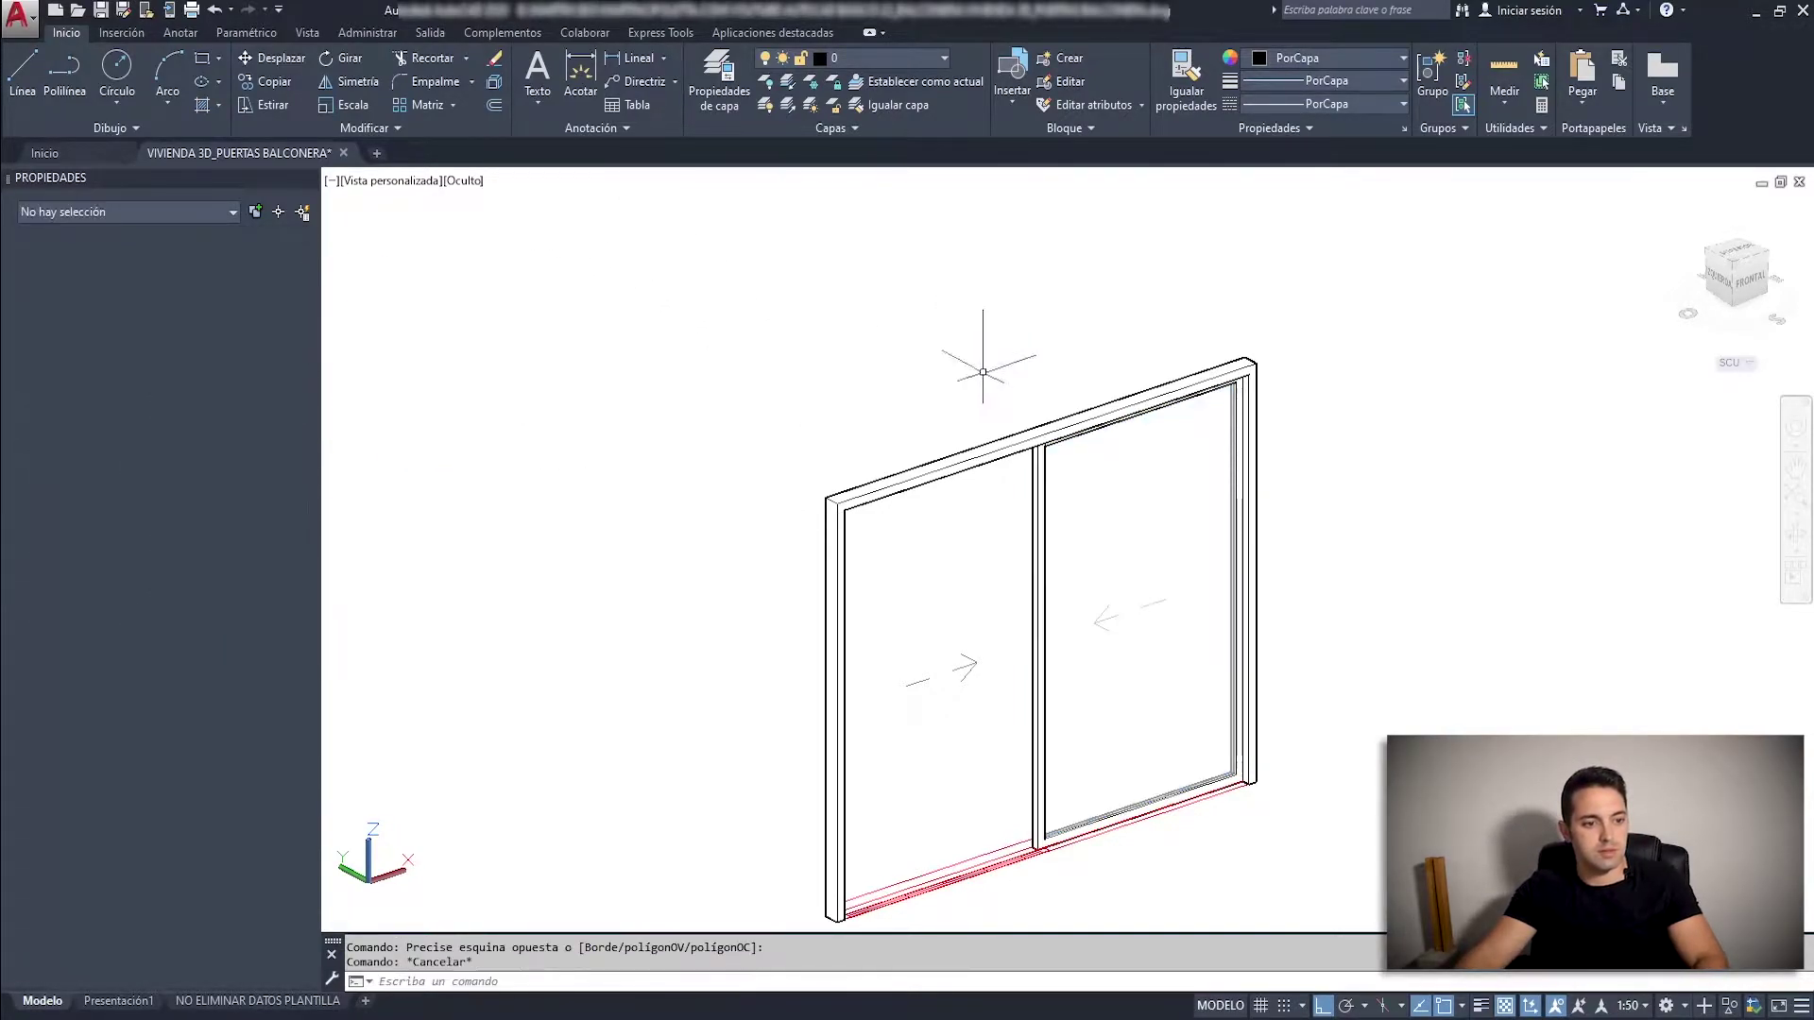
# Group the right leaf's glass pane and frame solids into one unnamed group and reselect it.
pyautogui.moveTo(897, 784)
pyautogui.keyDown('shift'); pyautogui.mouseDown(button='middle')
pyautogui.moveTo(619, 793)
pyautogui.moveTo(842, 845)
pyautogui.moveTo(1114, 567)
pyautogui.mouseUp(button='middle'); pyautogui.keyUp('shift')
pyautogui.click(1115, 567)
pyautogui.write('GRU')
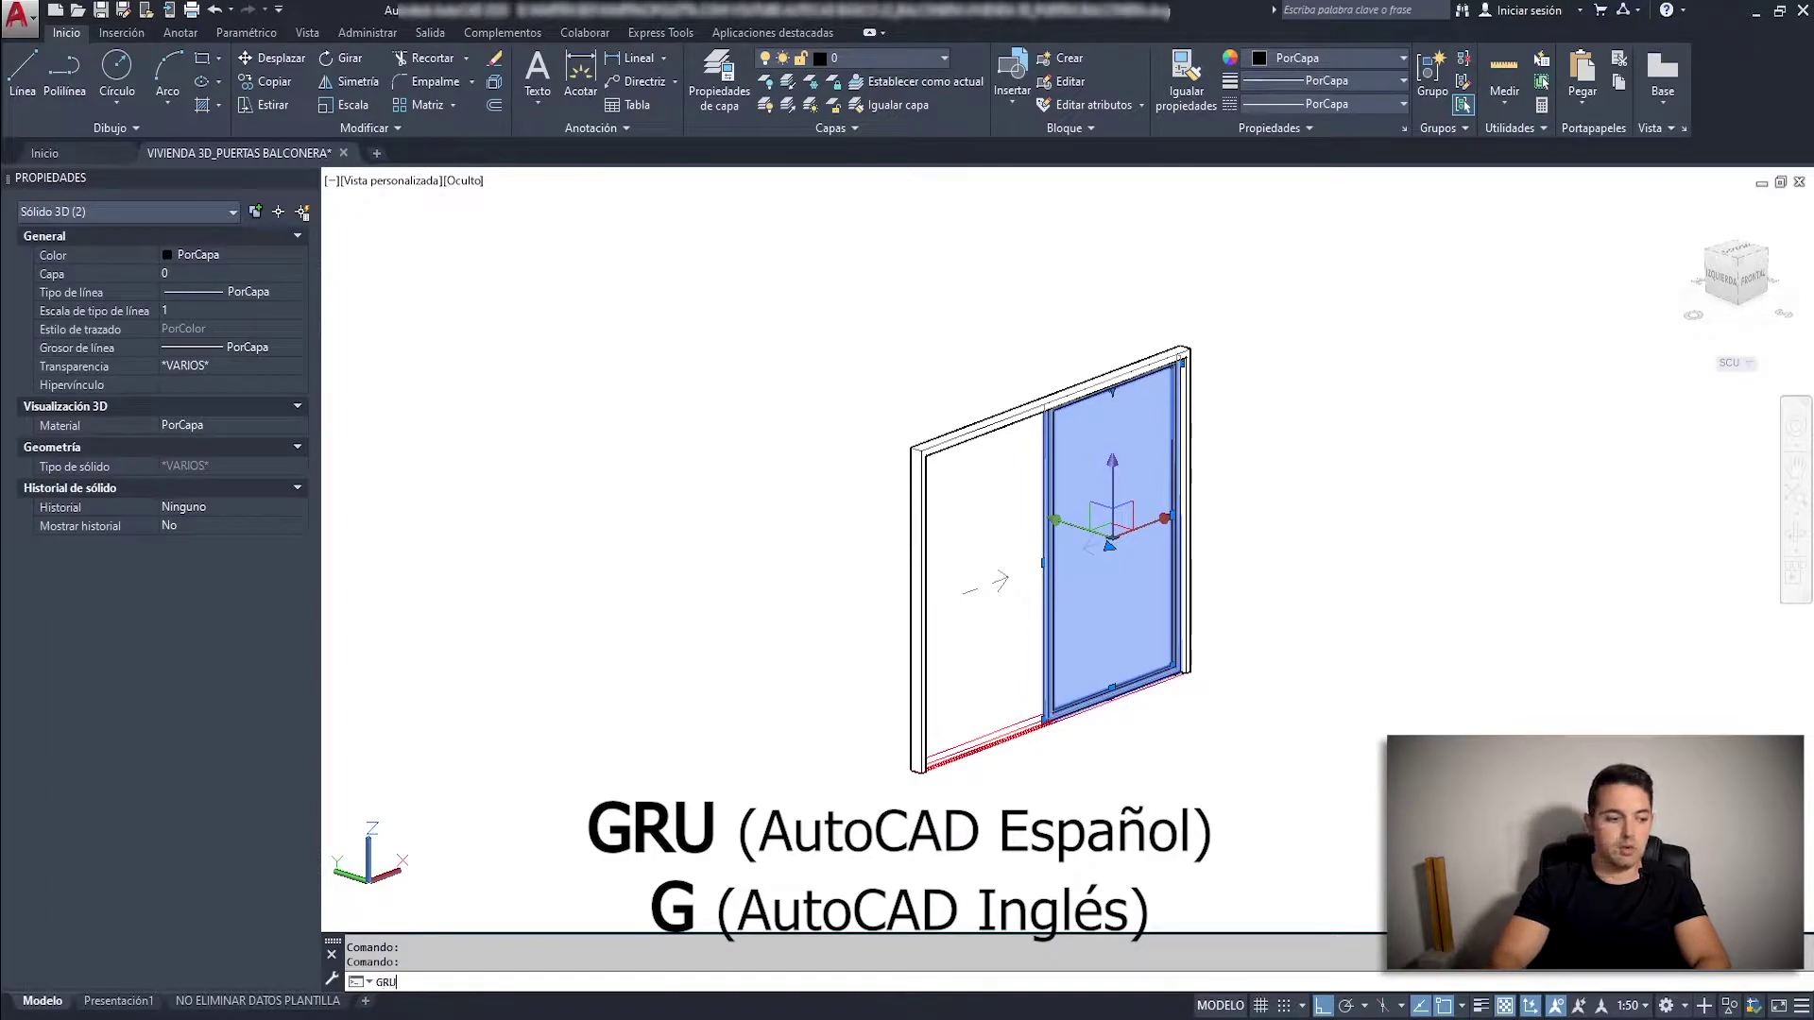
pyautogui.press('Return')
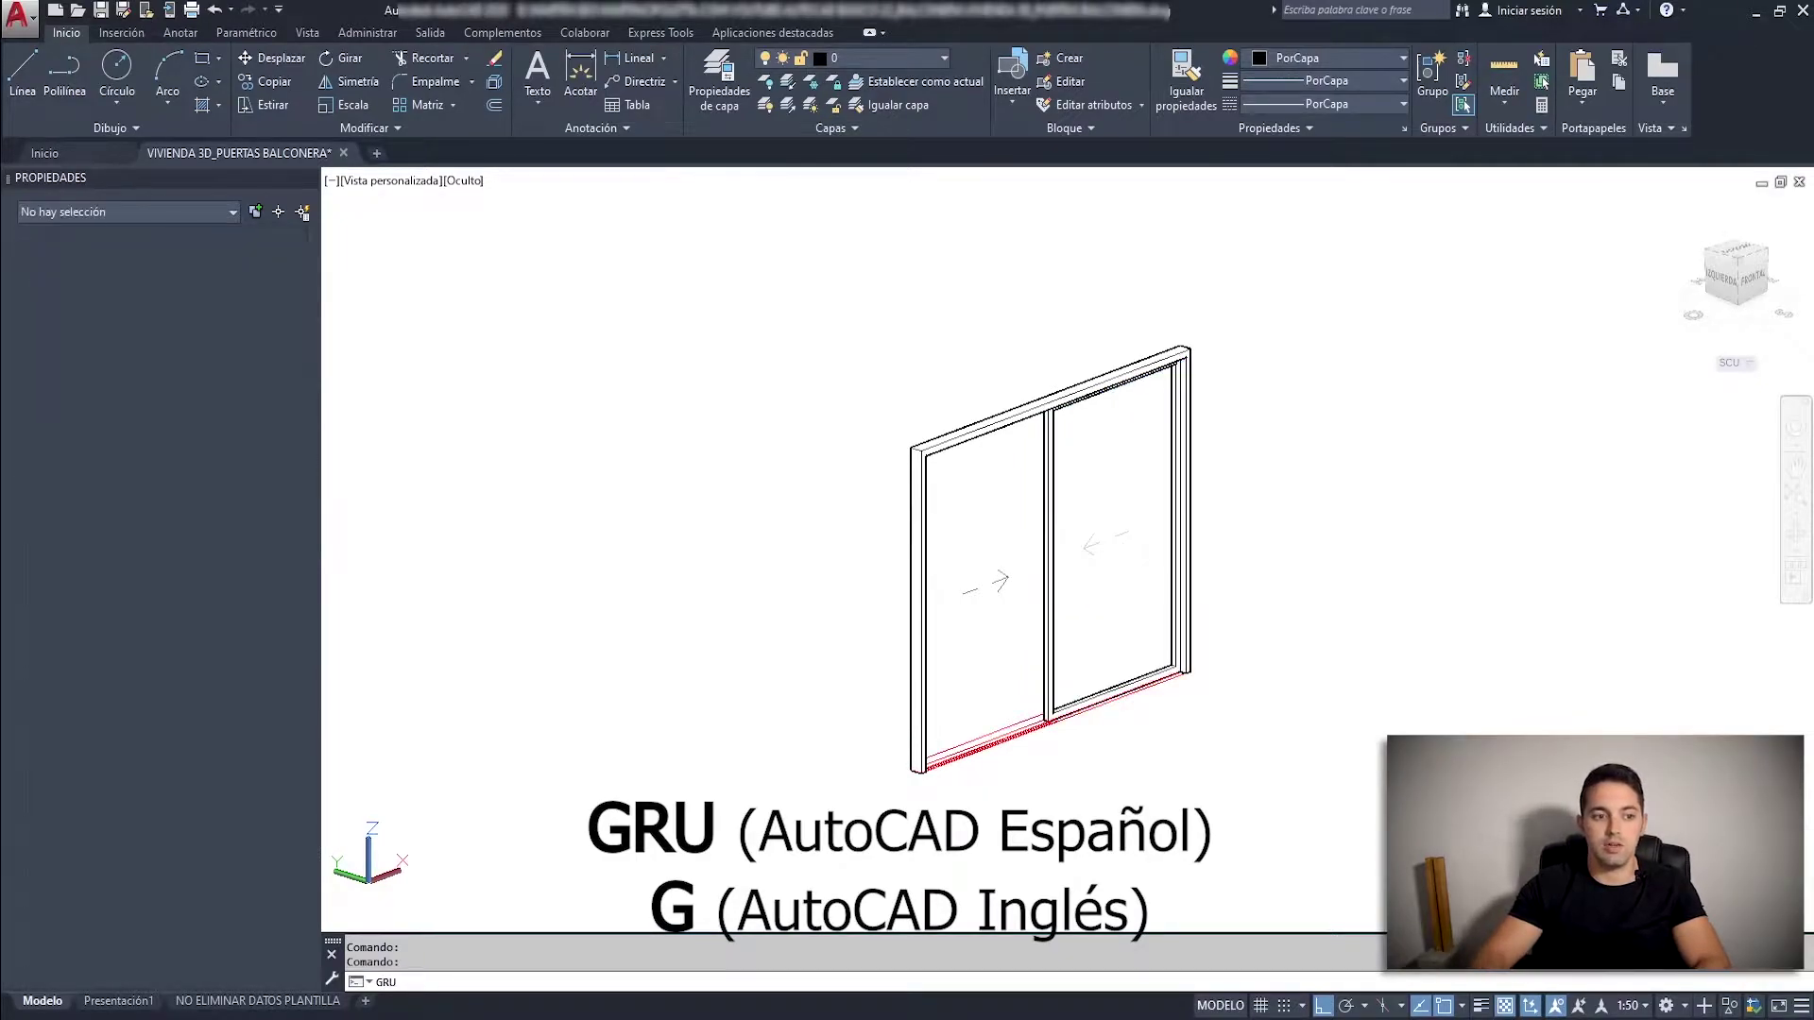
pyautogui.click(1068, 664)
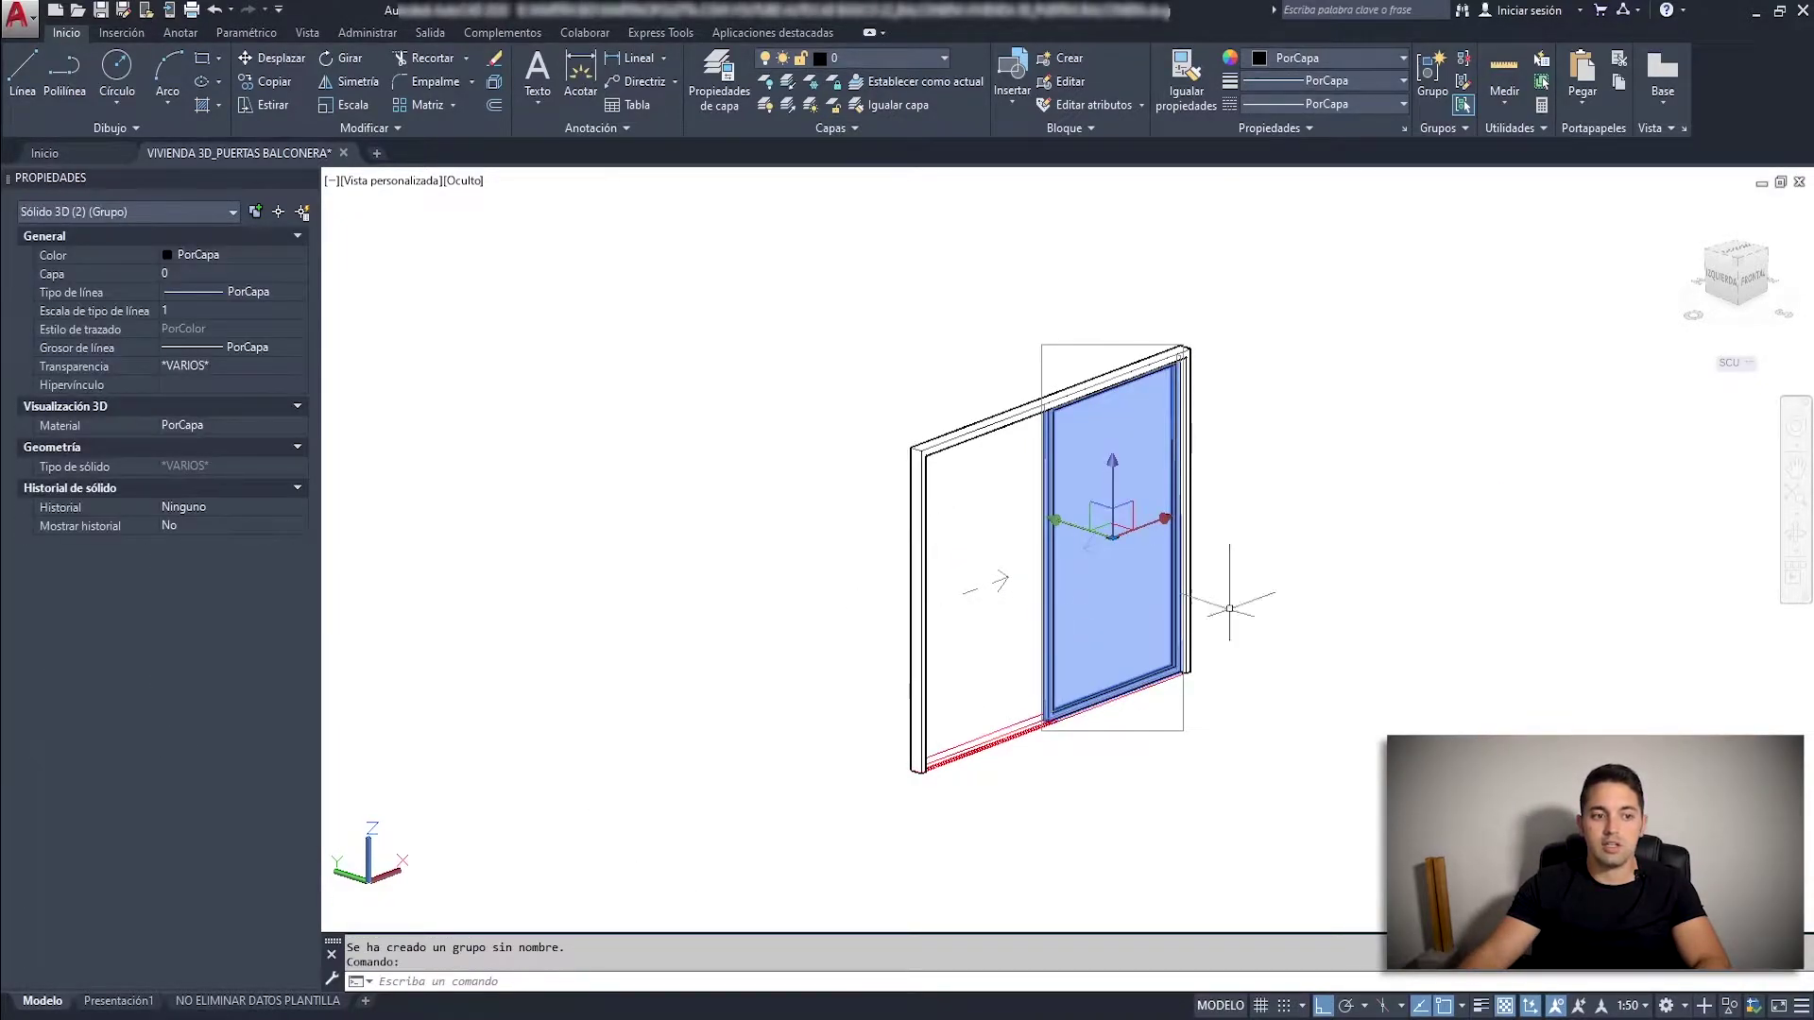
pyautogui.scroll(3, 1072, 522)
pyautogui.scroll(2, 1102, 769)
pyautogui.scroll(2, 1056, 703)
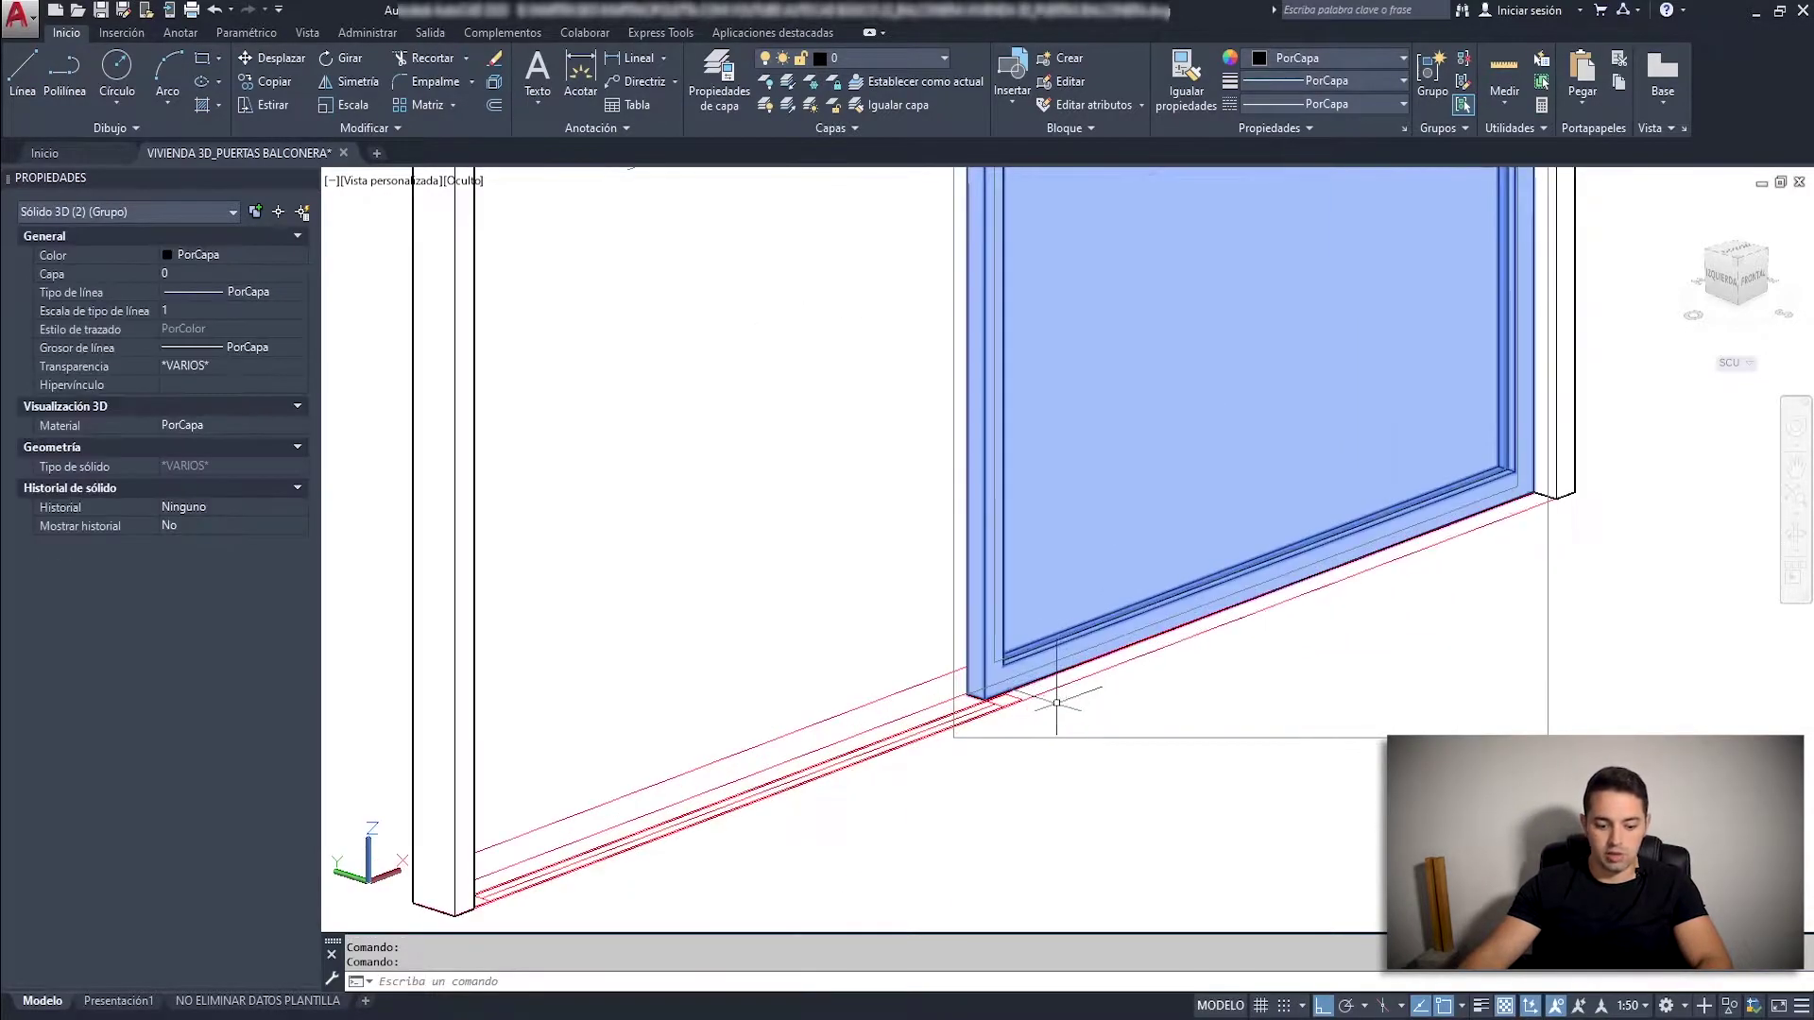
pyautogui.scroll(-1, 1111, 673)
pyautogui.scroll(2, 1408, 579)
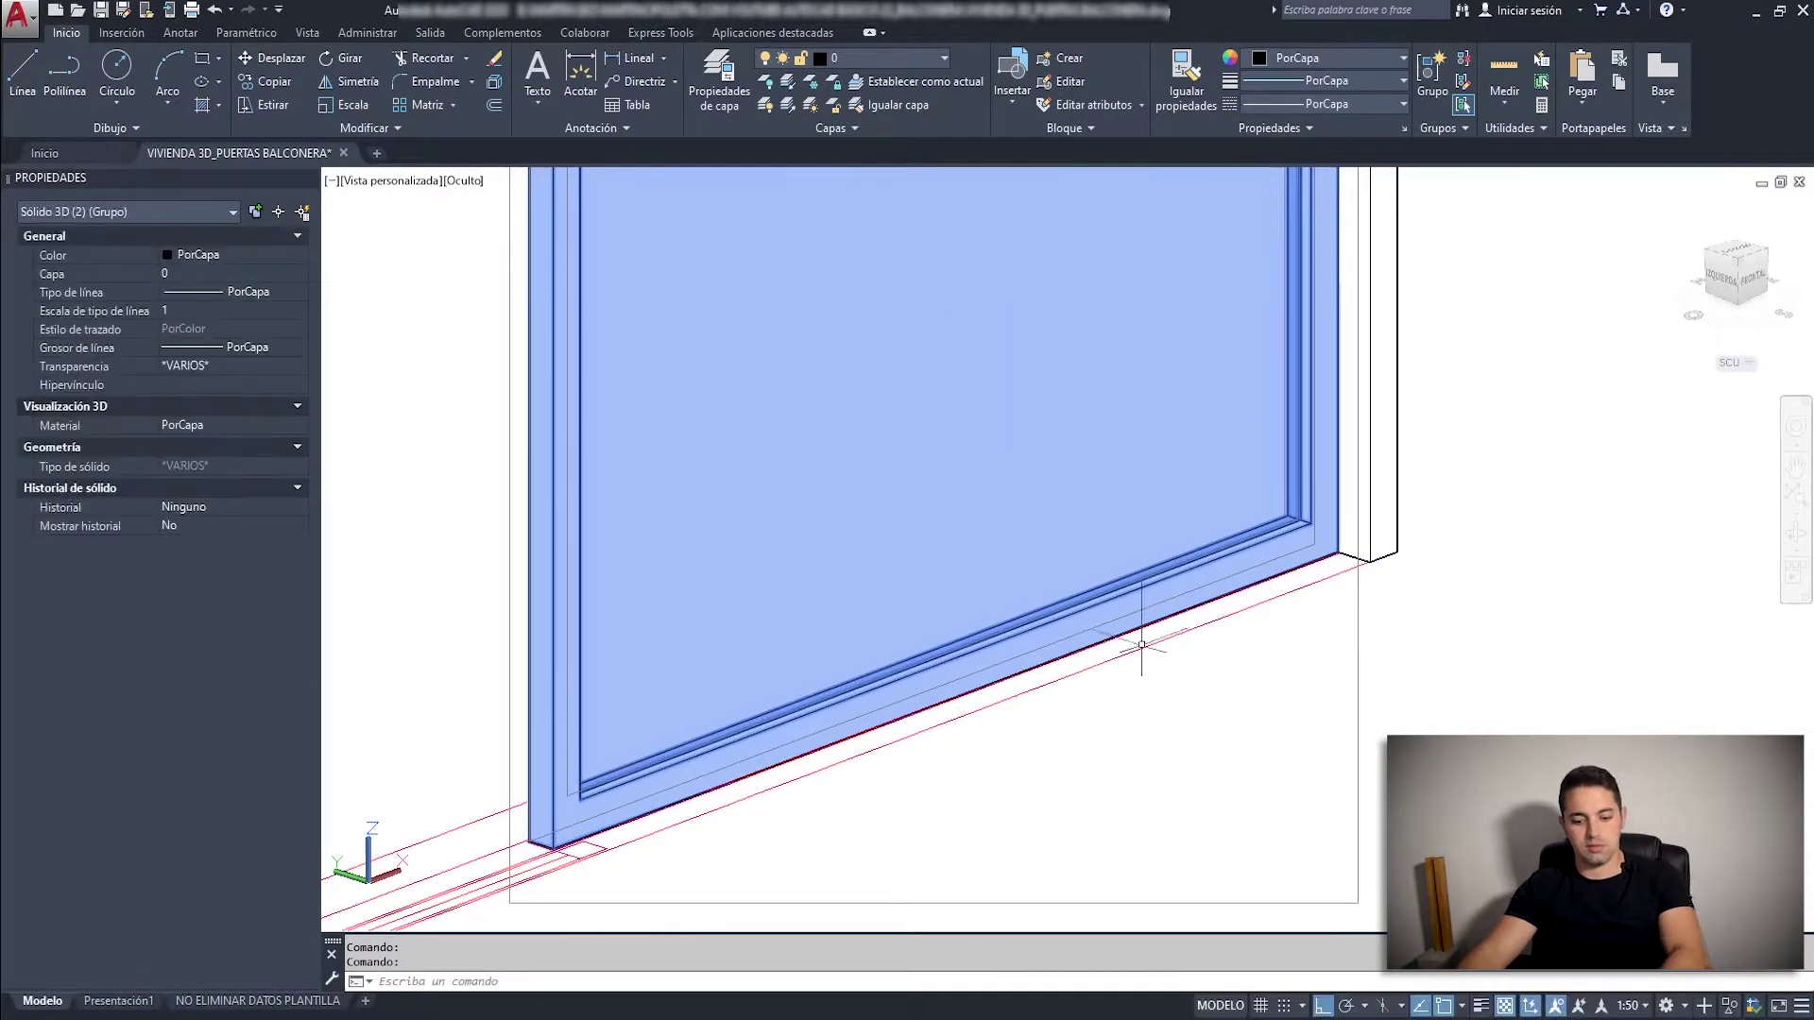
# Copy the grouped panel from its lower corner to the left threshold corner.
pyautogui.write('c')
pyautogui.press('Return')
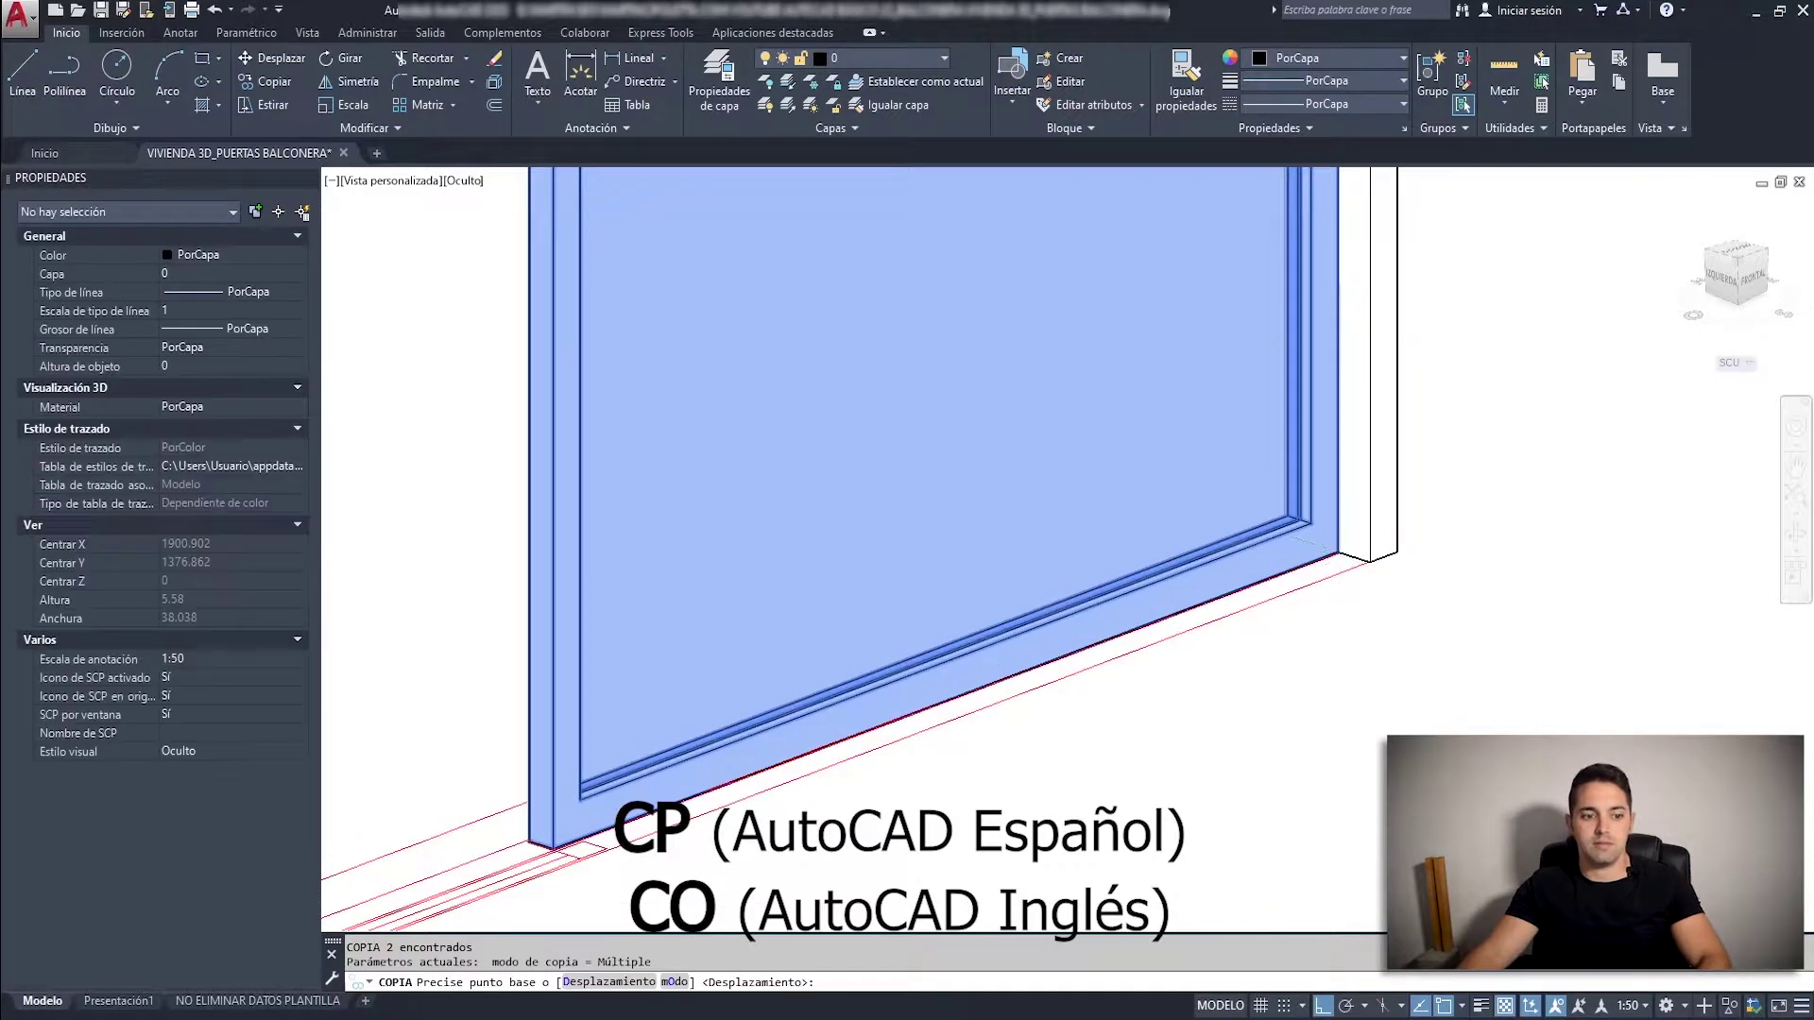
pyautogui.scroll(5, 1336, 552)
pyautogui.click(1328, 548)
pyautogui.scroll(-2, 1328, 548)
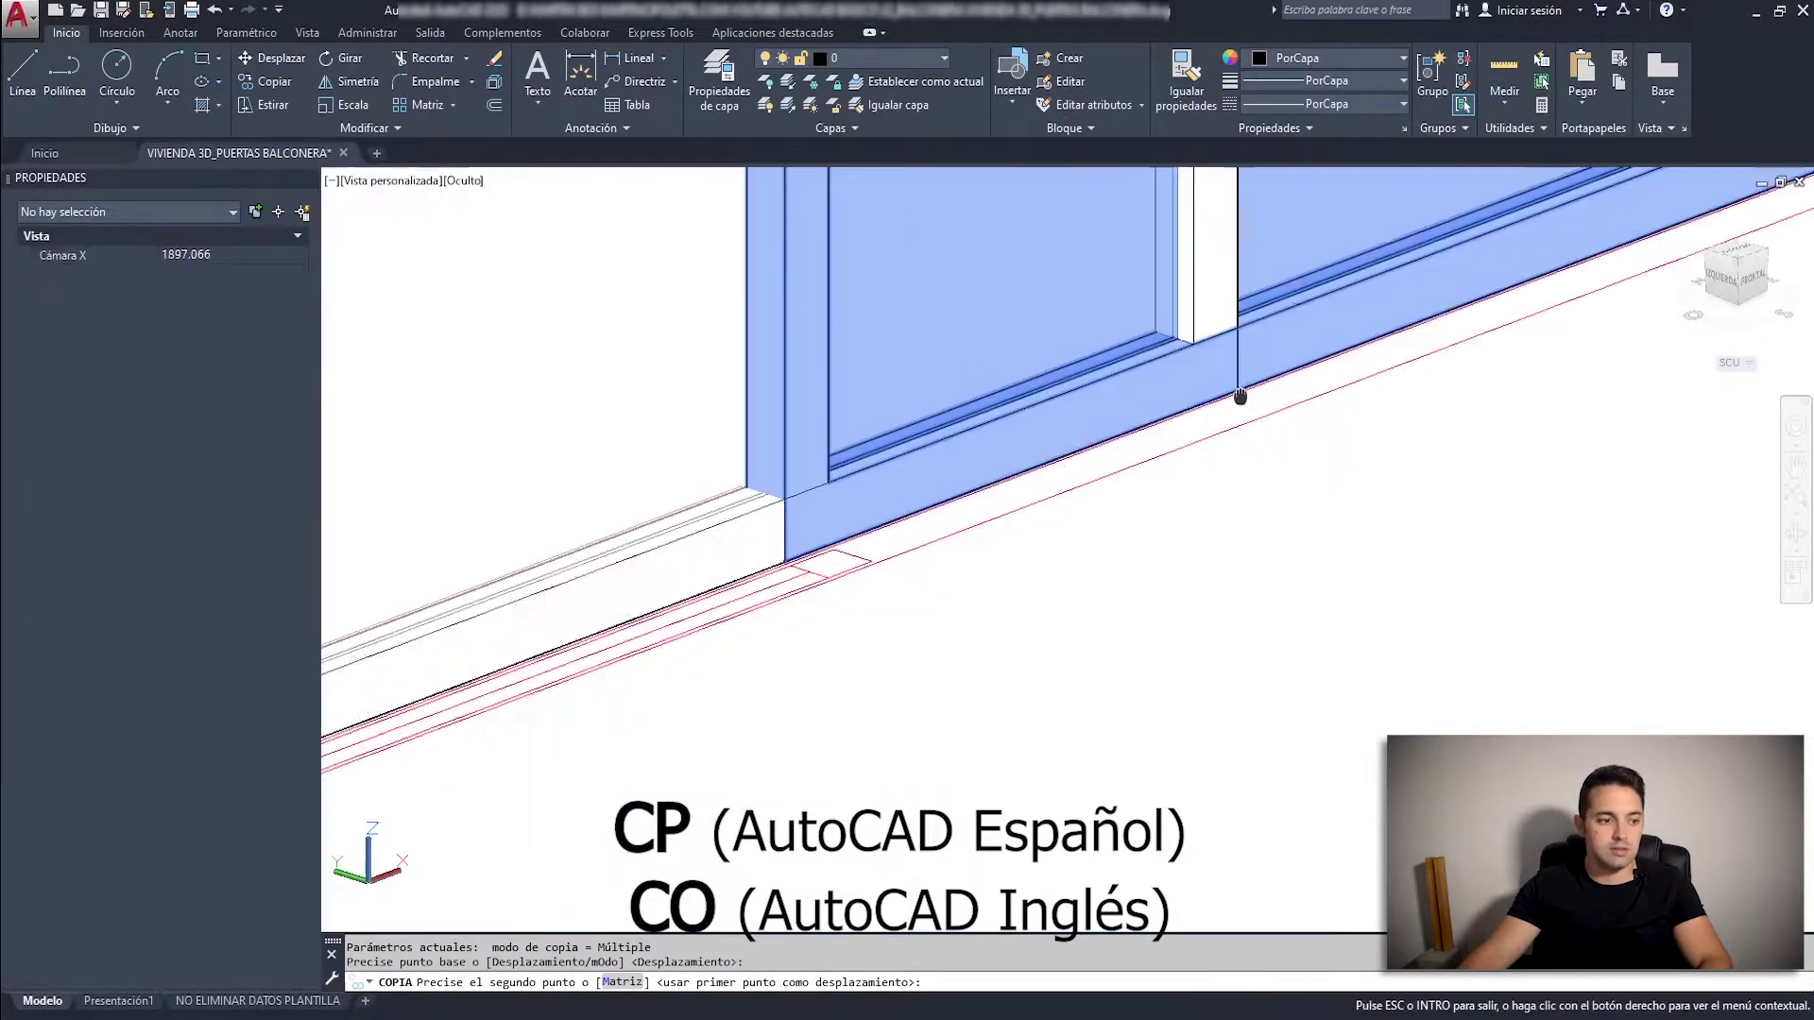
pyautogui.scroll(2, 1186, 396)
pyautogui.click(1034, 480)
pyautogui.scroll(-2, 1034, 480)
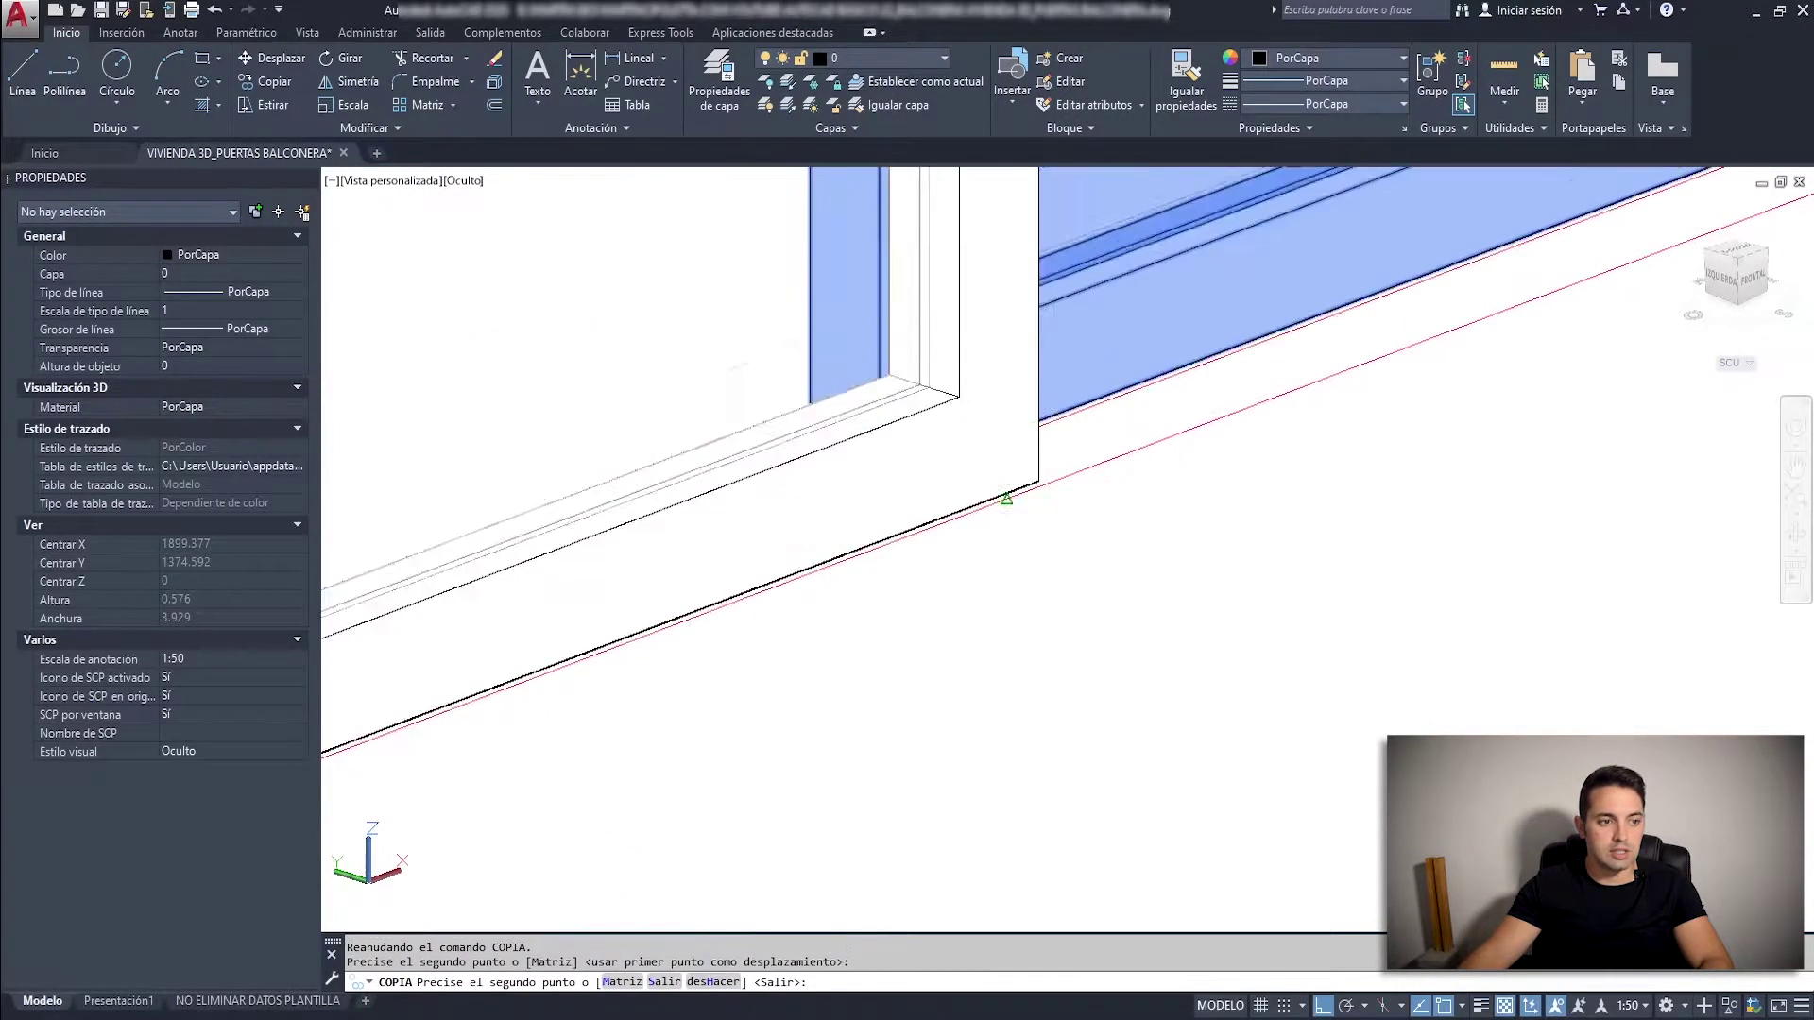
pyautogui.press('Escape')
pyautogui.scroll(-2, 1140, 465)
pyautogui.moveTo(1140, 465)
pyautogui.keyDown('shift'); pyautogui.mouseDown(button='middle')
pyautogui.moveTo(972, 558)
pyautogui.moveTo(700, 539)
pyautogui.moveTo(1150, 553)
pyautogui.moveTo(911, 636)
pyautogui.mouseUp(button='middle'); pyautogui.keyUp('shift')
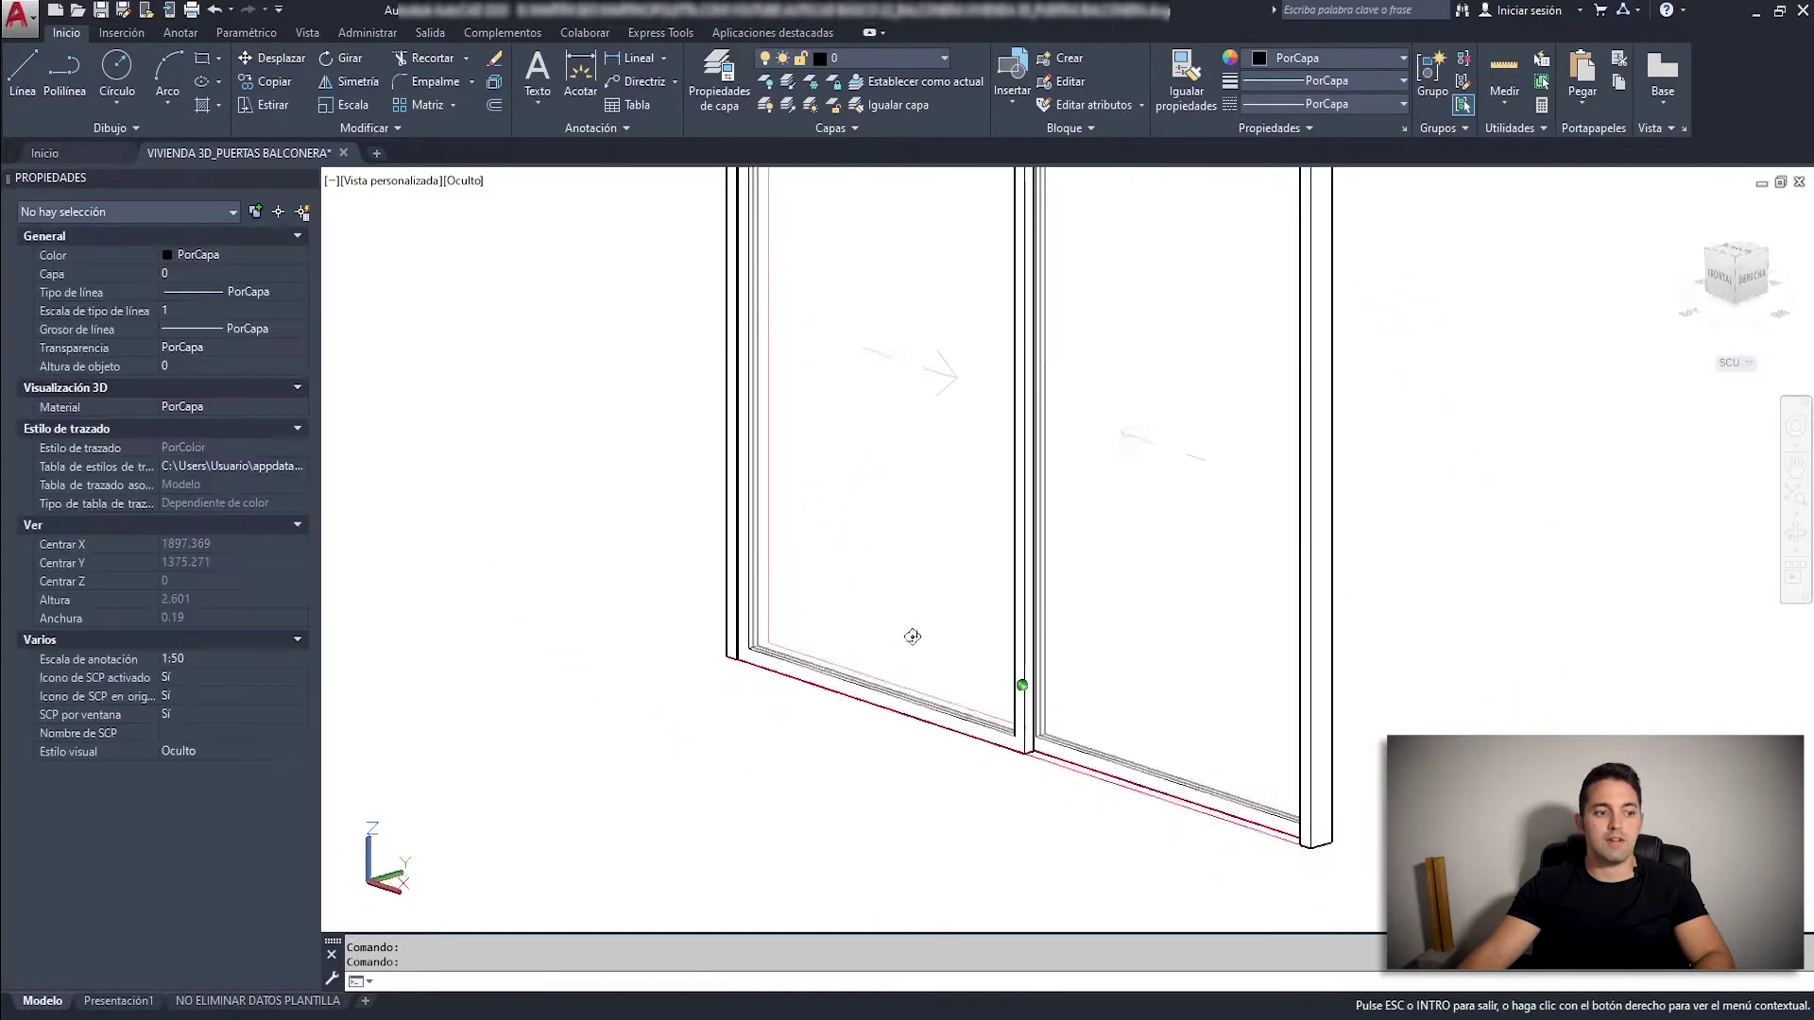
pyautogui.scroll(-1, 1025, 602)
pyautogui.scroll(-1, 1102, 615)
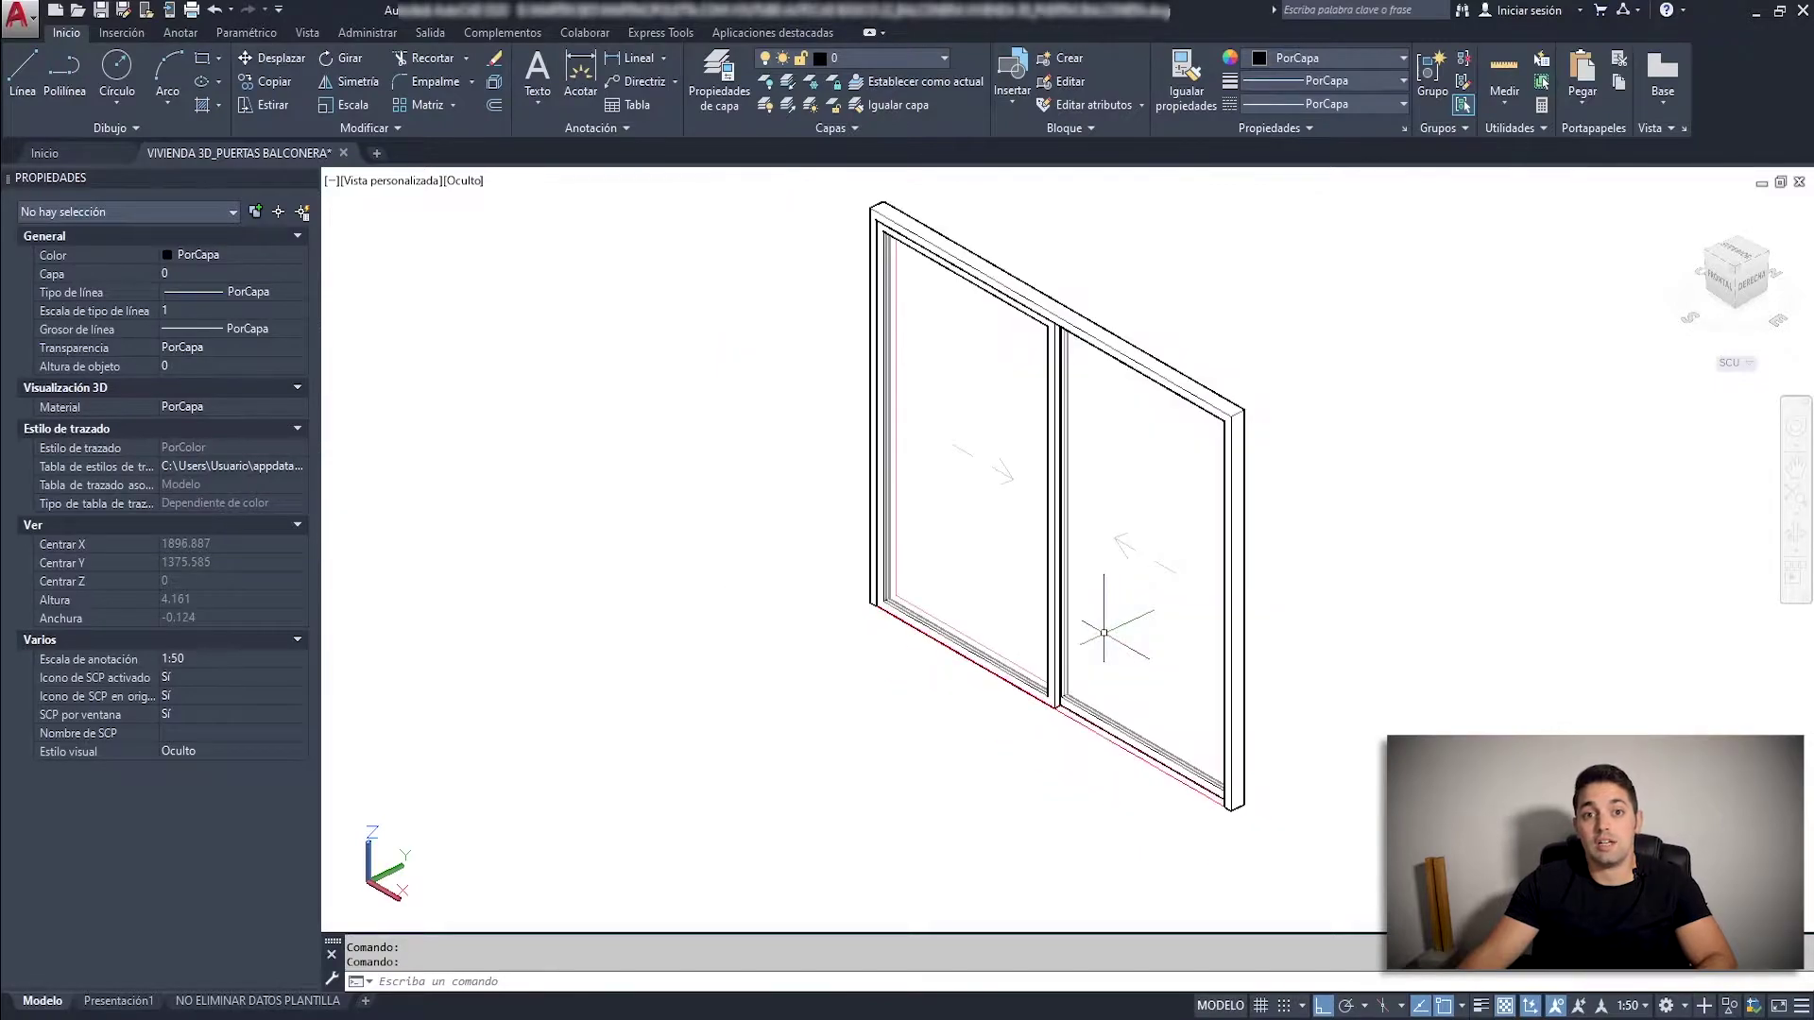
# Orbit and zoom onto the door's lower corner, then close the Properties palette.
pyautogui.moveTo(1101, 615)
pyautogui.keyDown('shift'); pyautogui.mouseDown(button='middle')
pyautogui.moveTo(976, 790)
pyautogui.moveTo(1004, 689)
pyautogui.moveTo(967, 721)
pyautogui.moveTo(963, 692)
pyautogui.mouseUp(button='middle'); pyautogui.keyUp('shift')
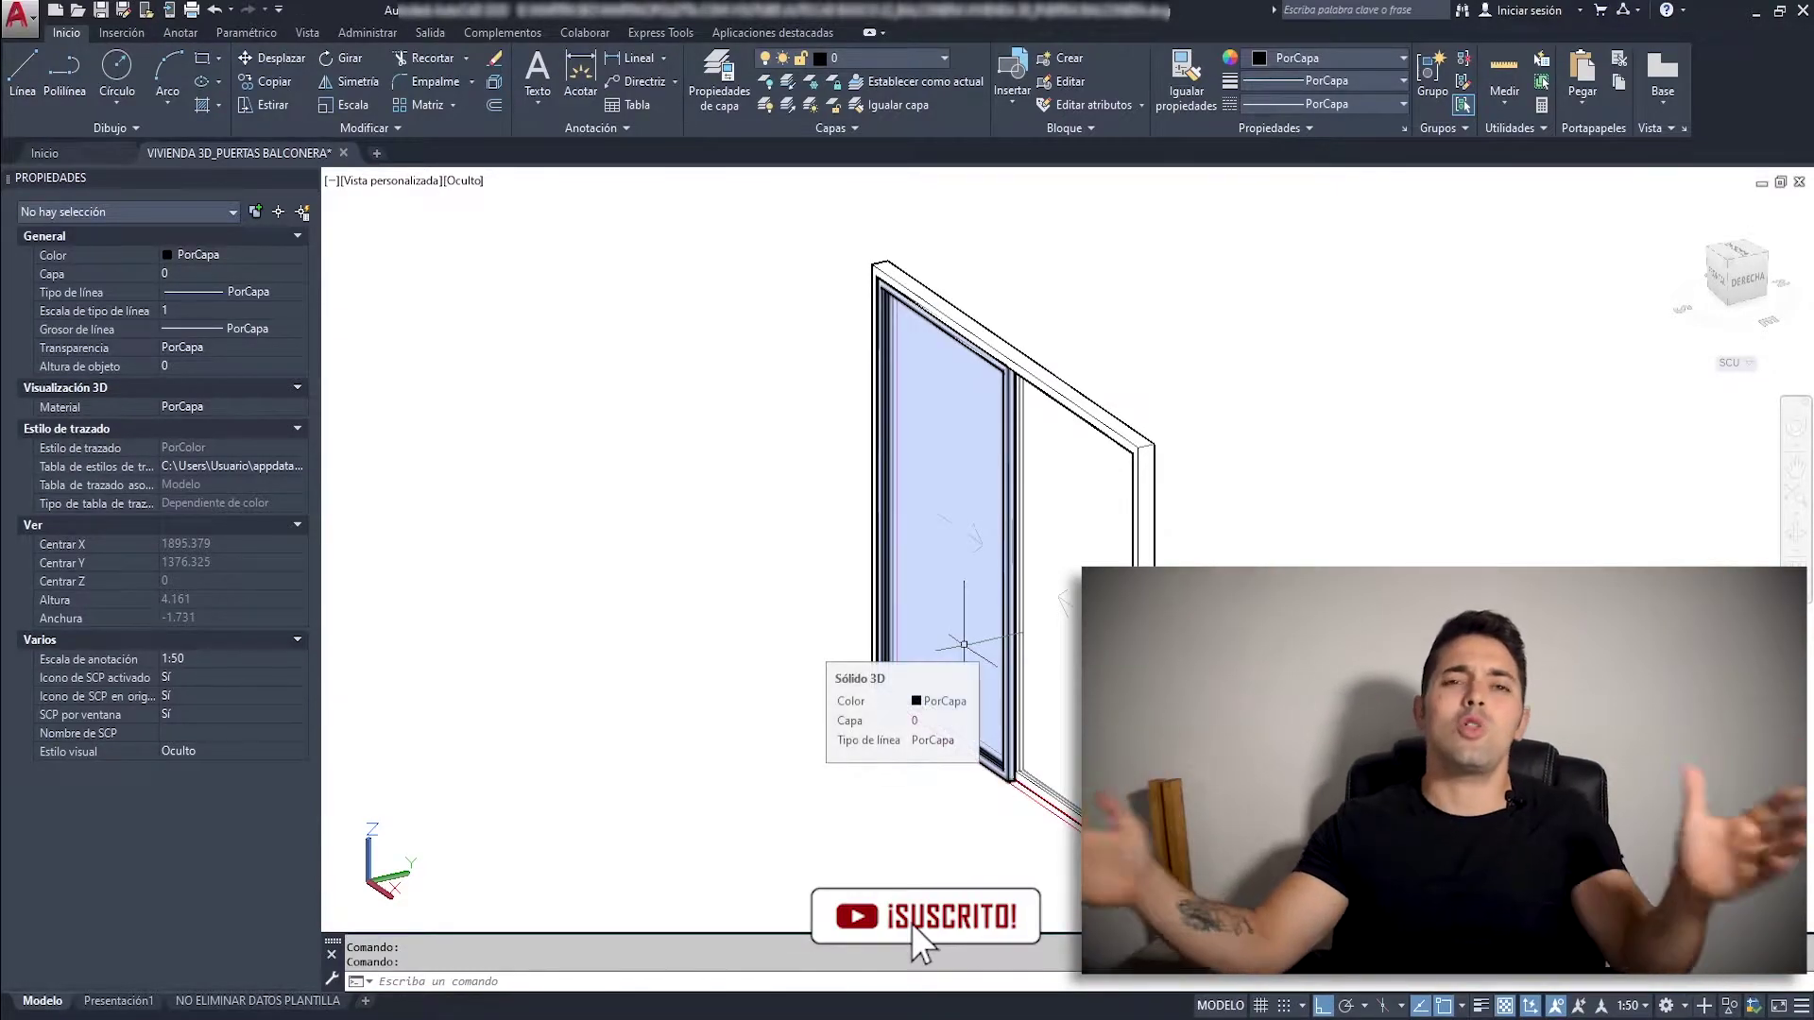
pyautogui.scroll(10, 944, 550)
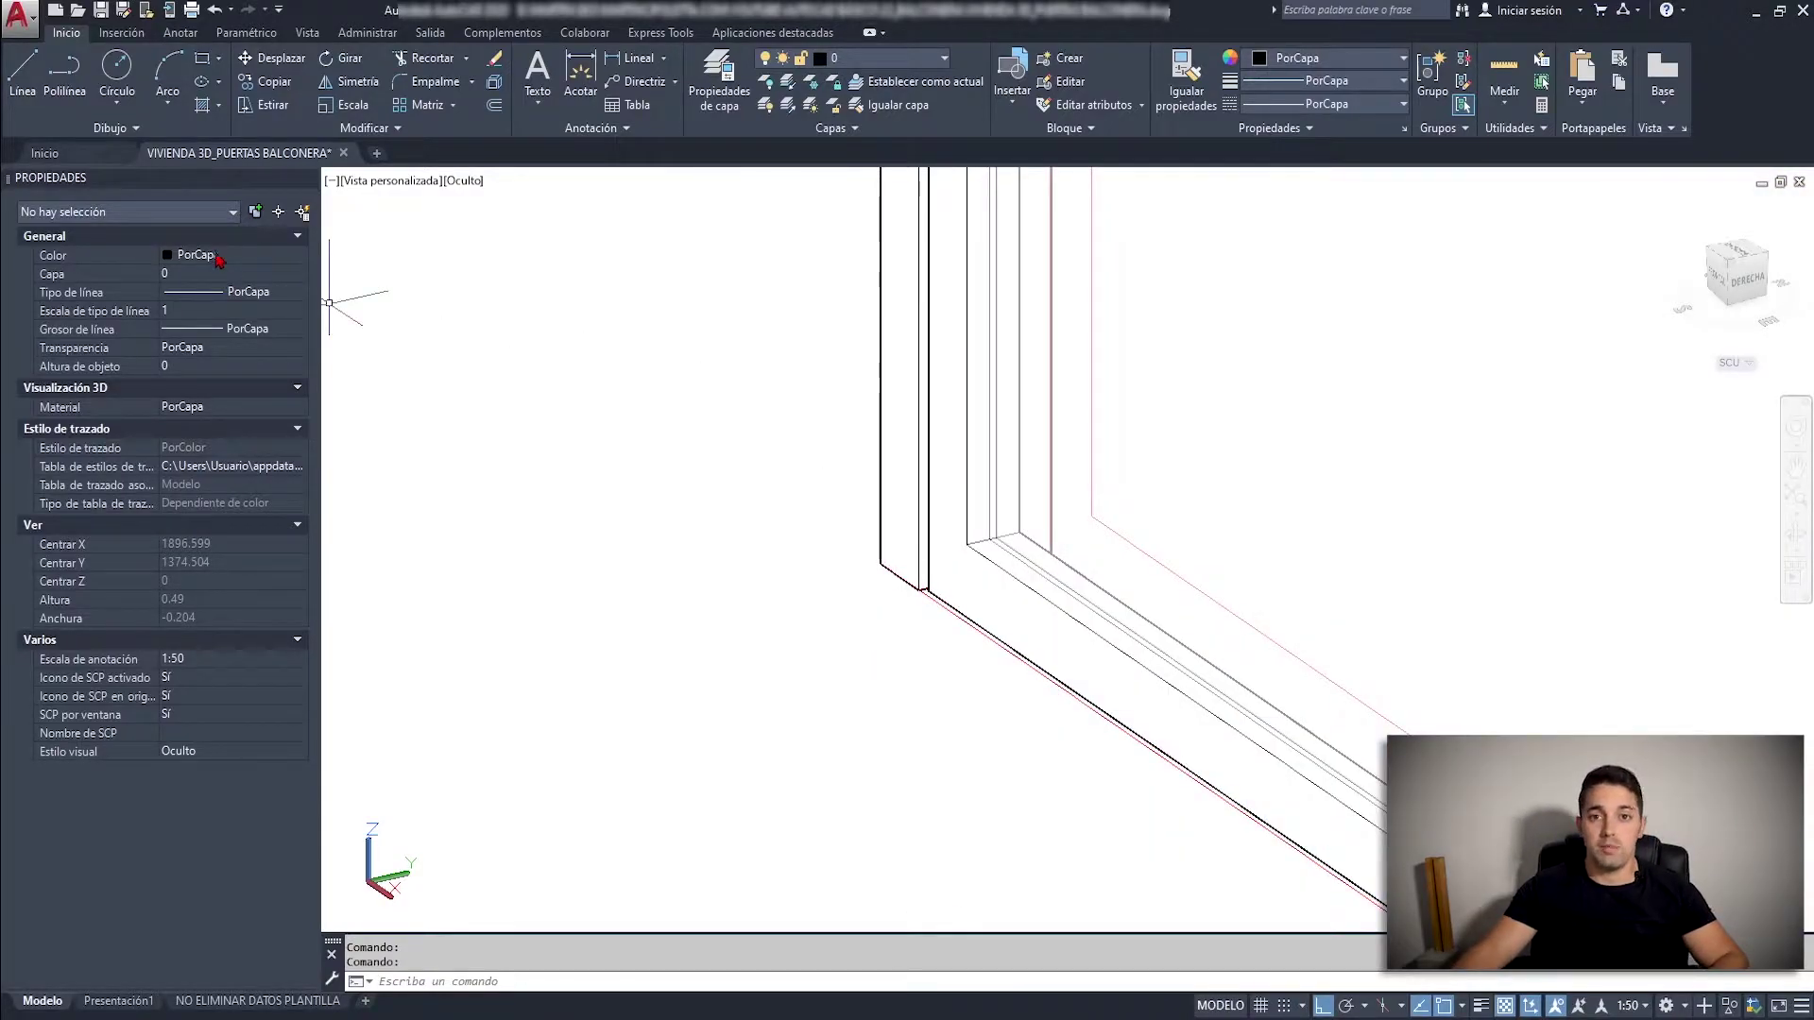
pyautogui.hotkey('ctrl', '1')
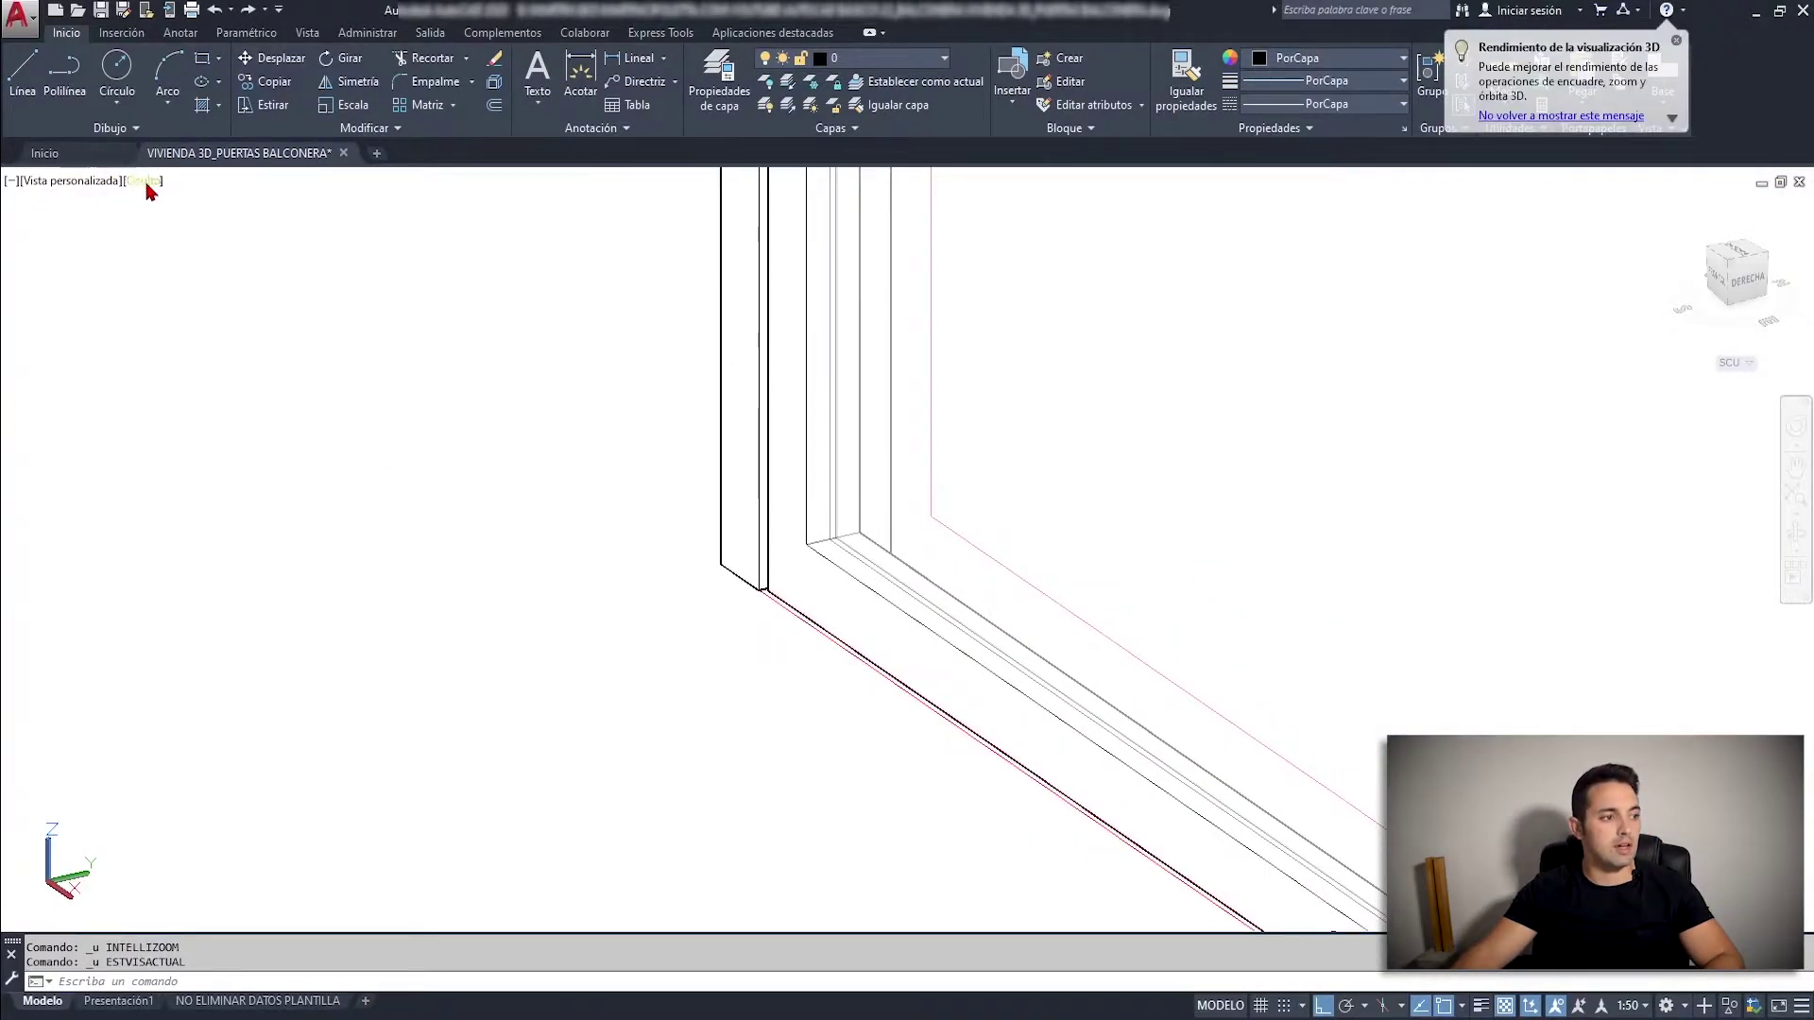
# Switch to 2D Wireframe and start a 3D polyline at the wall corner with 0.01 and 0.005 segments.
pyautogui.click(148, 190)
pyautogui.click(203, 232)
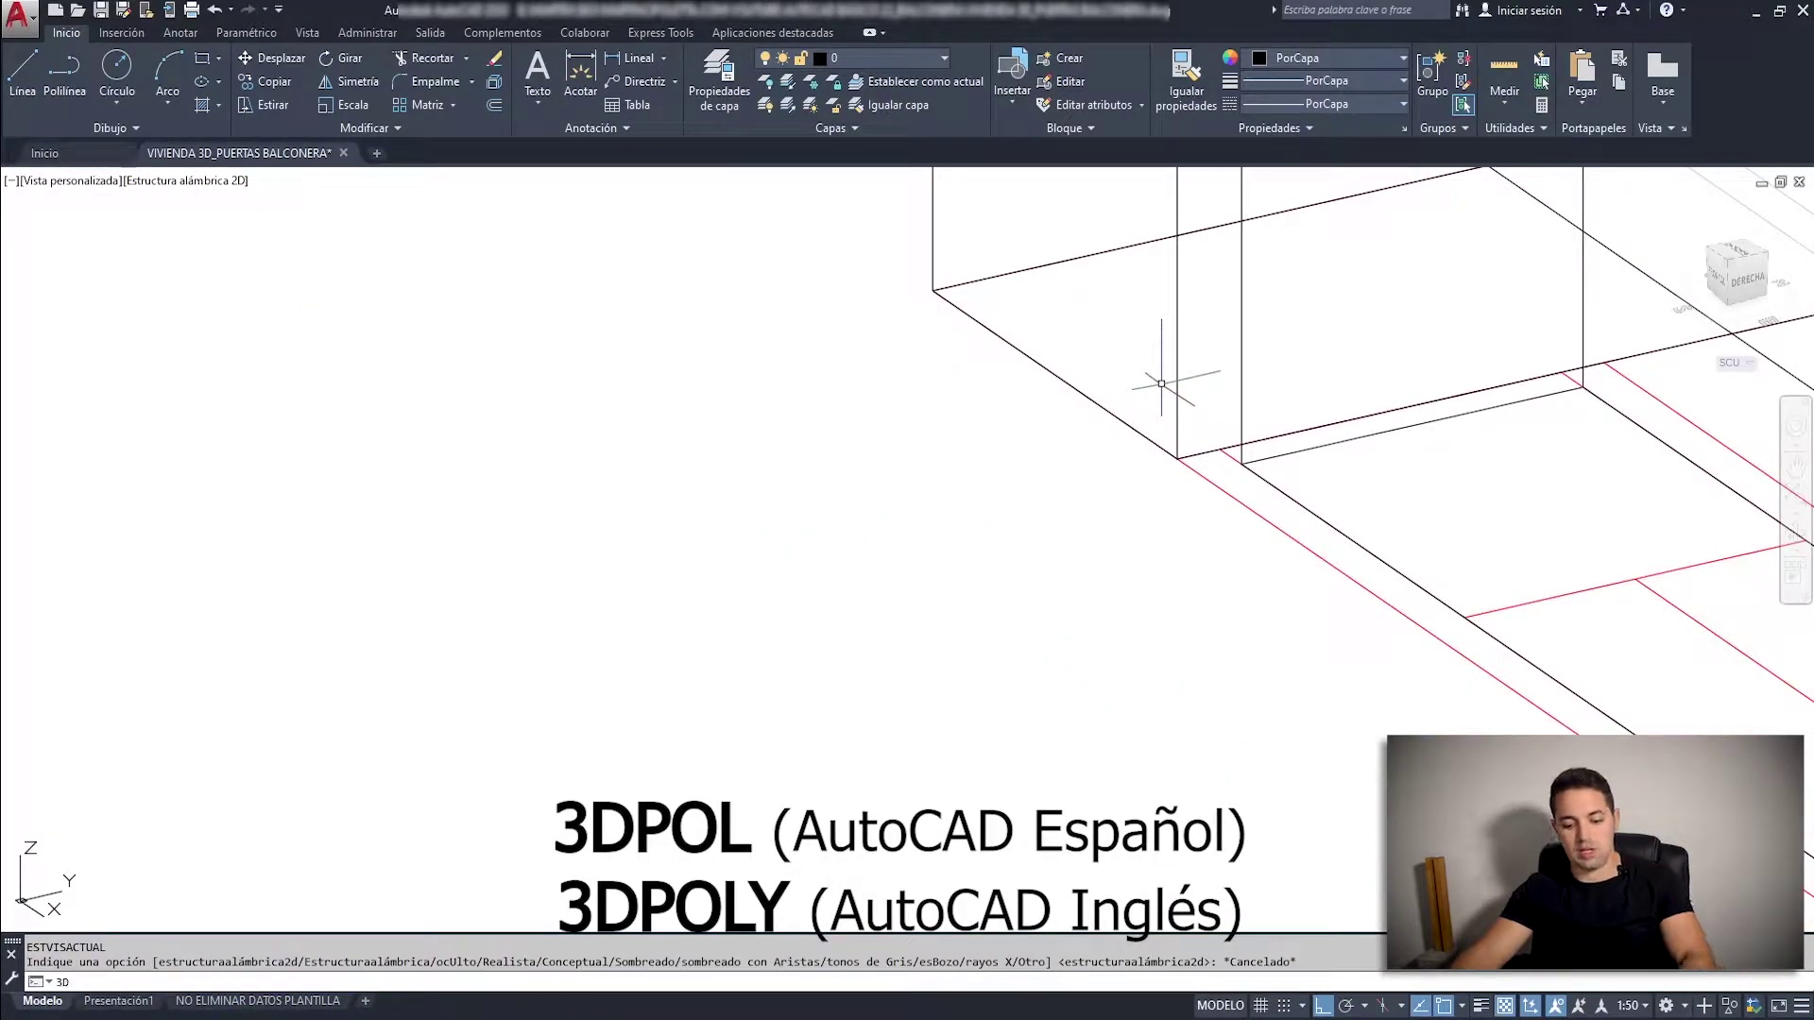
pyautogui.press('Return')
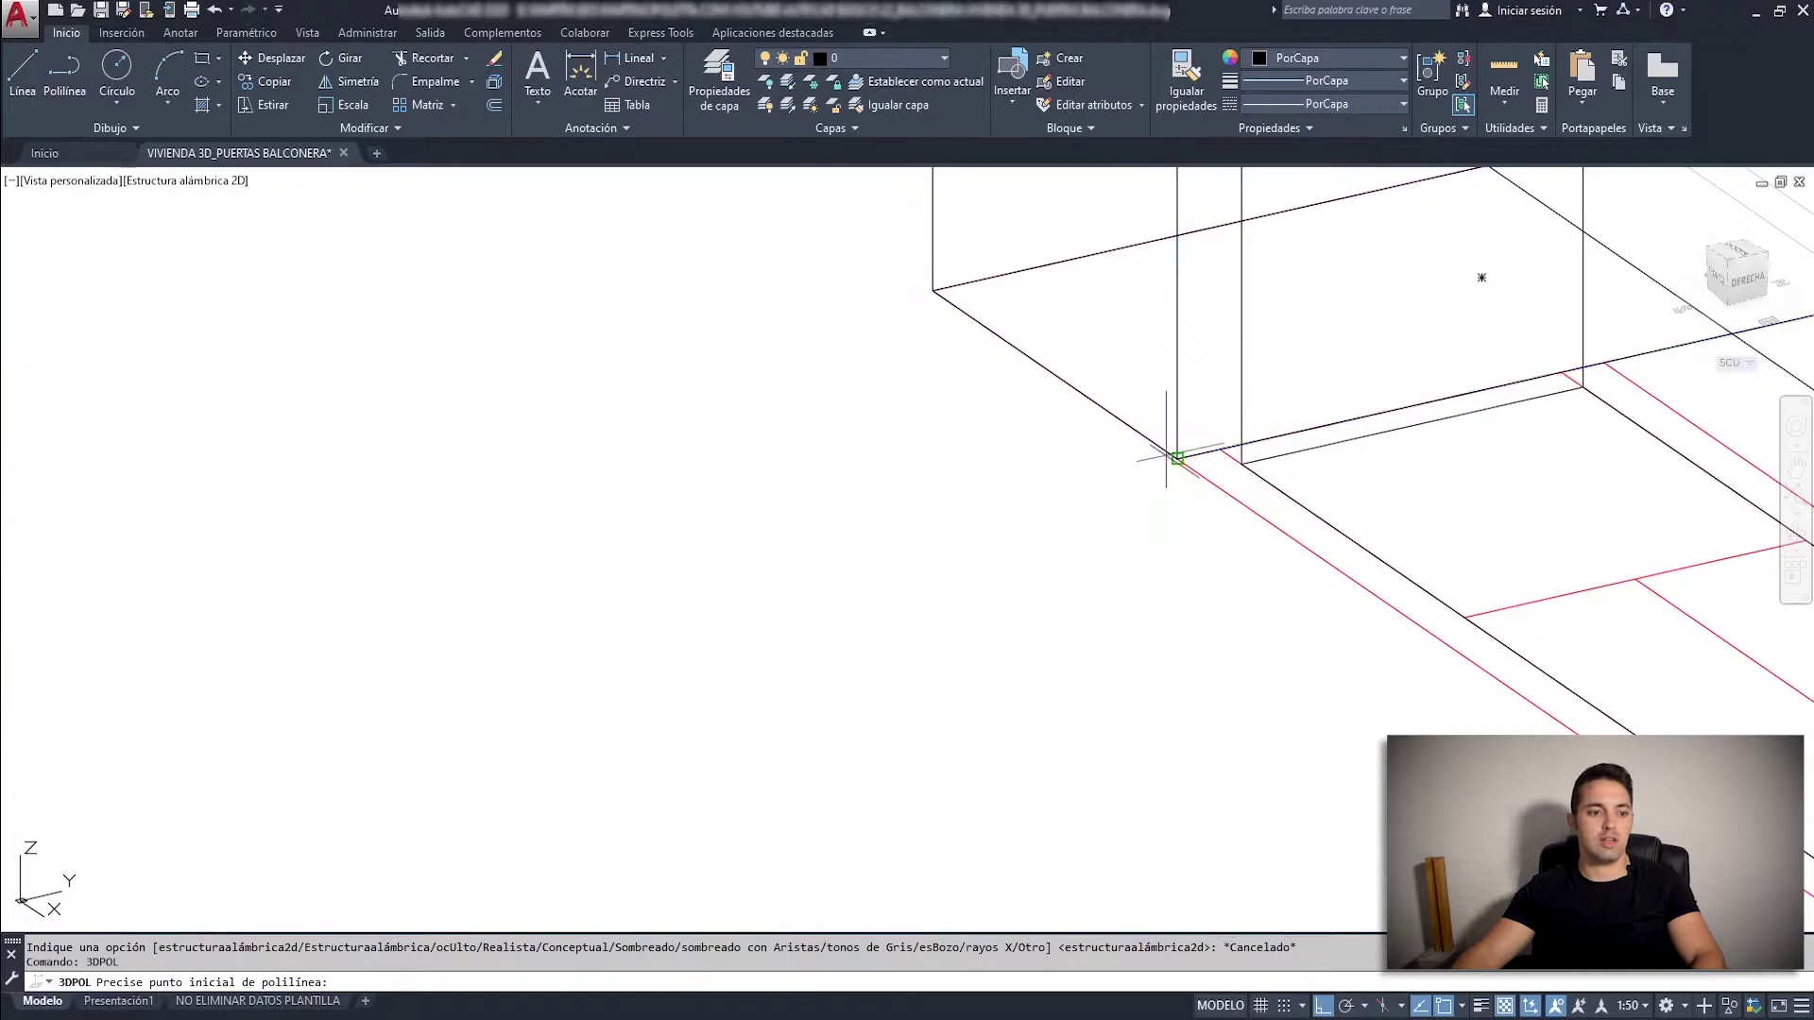
pyautogui.click(1177, 458)
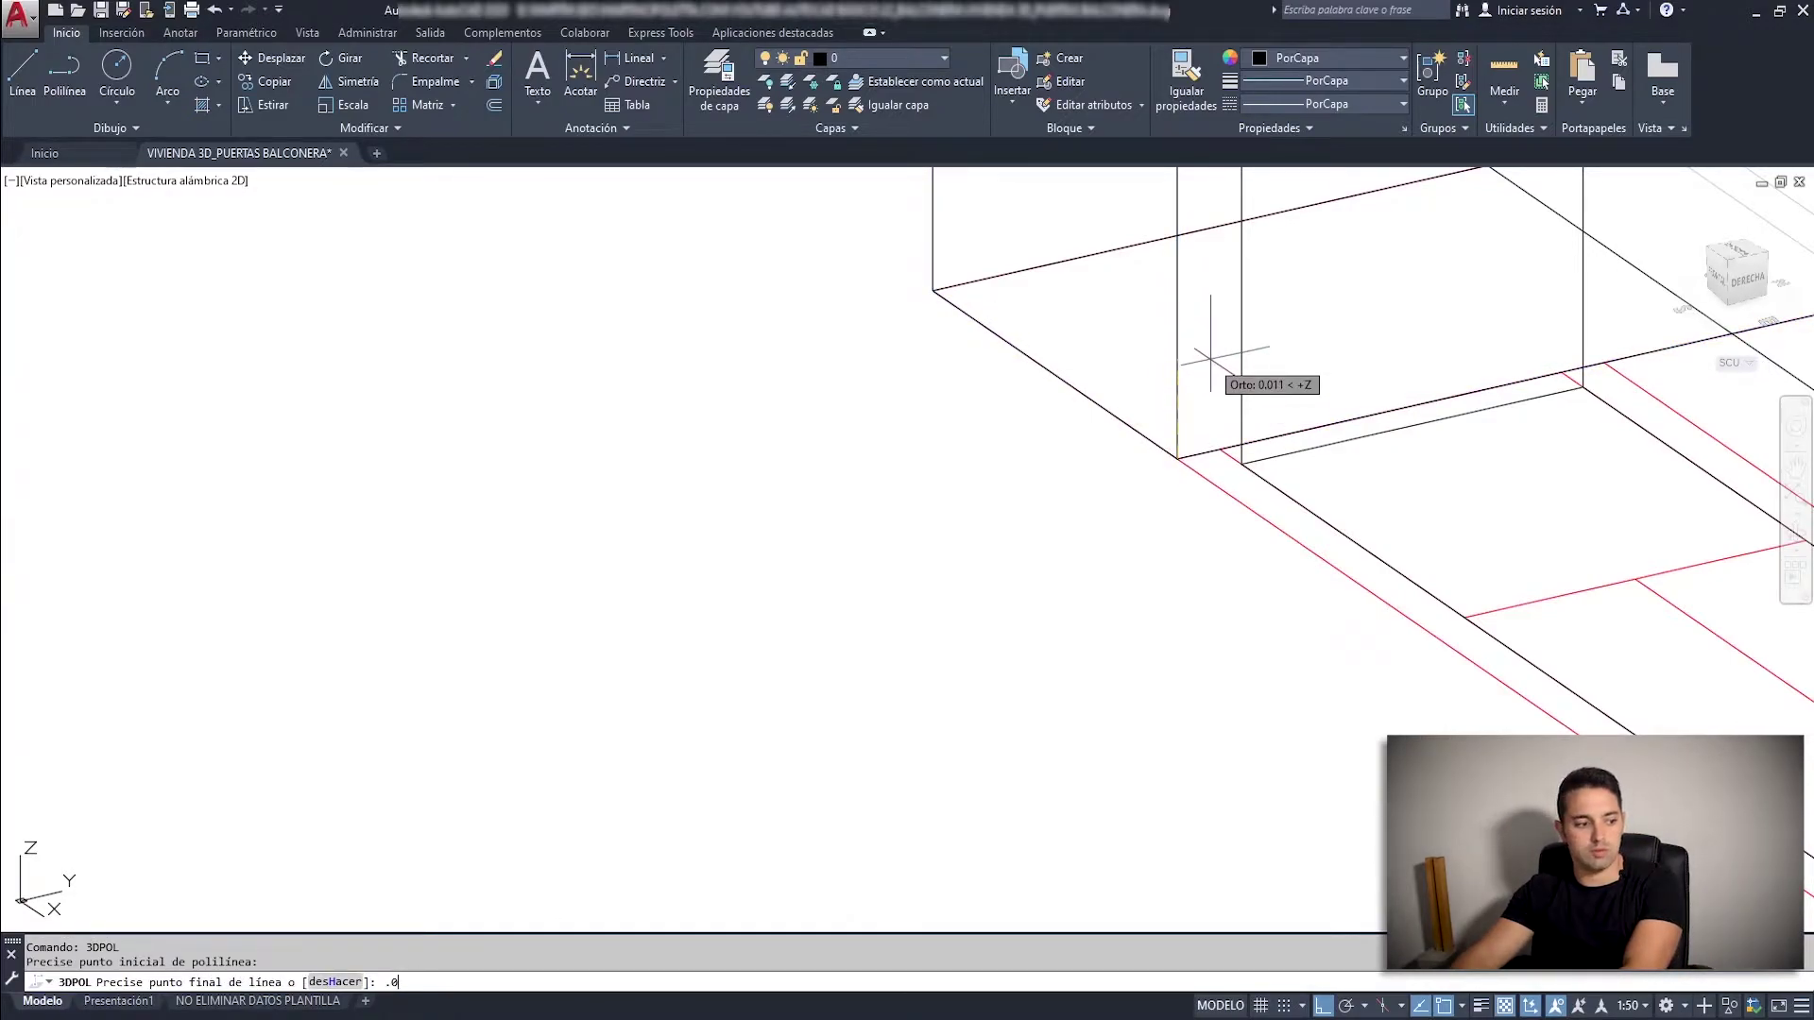
pyautogui.write('1')
pyautogui.press('Return')
pyautogui.scroll(4, 1210, 359)
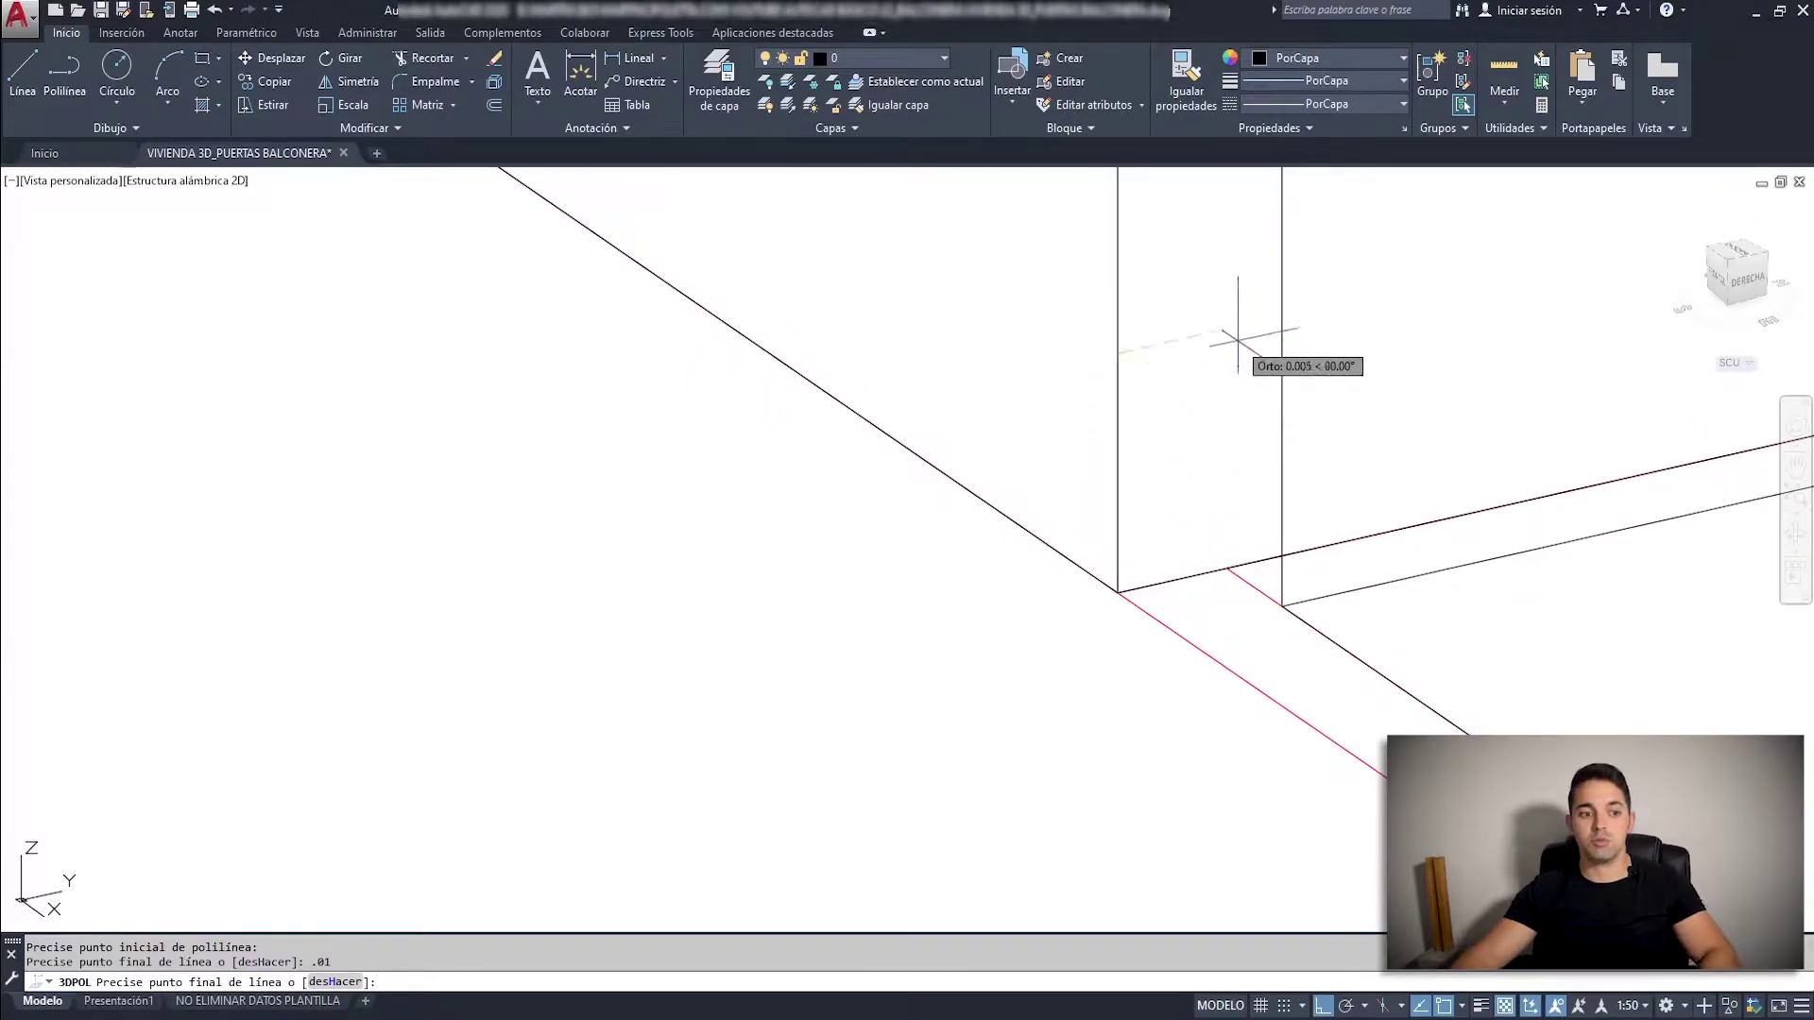
pyautogui.write('0.005')
pyautogui.press('Return')
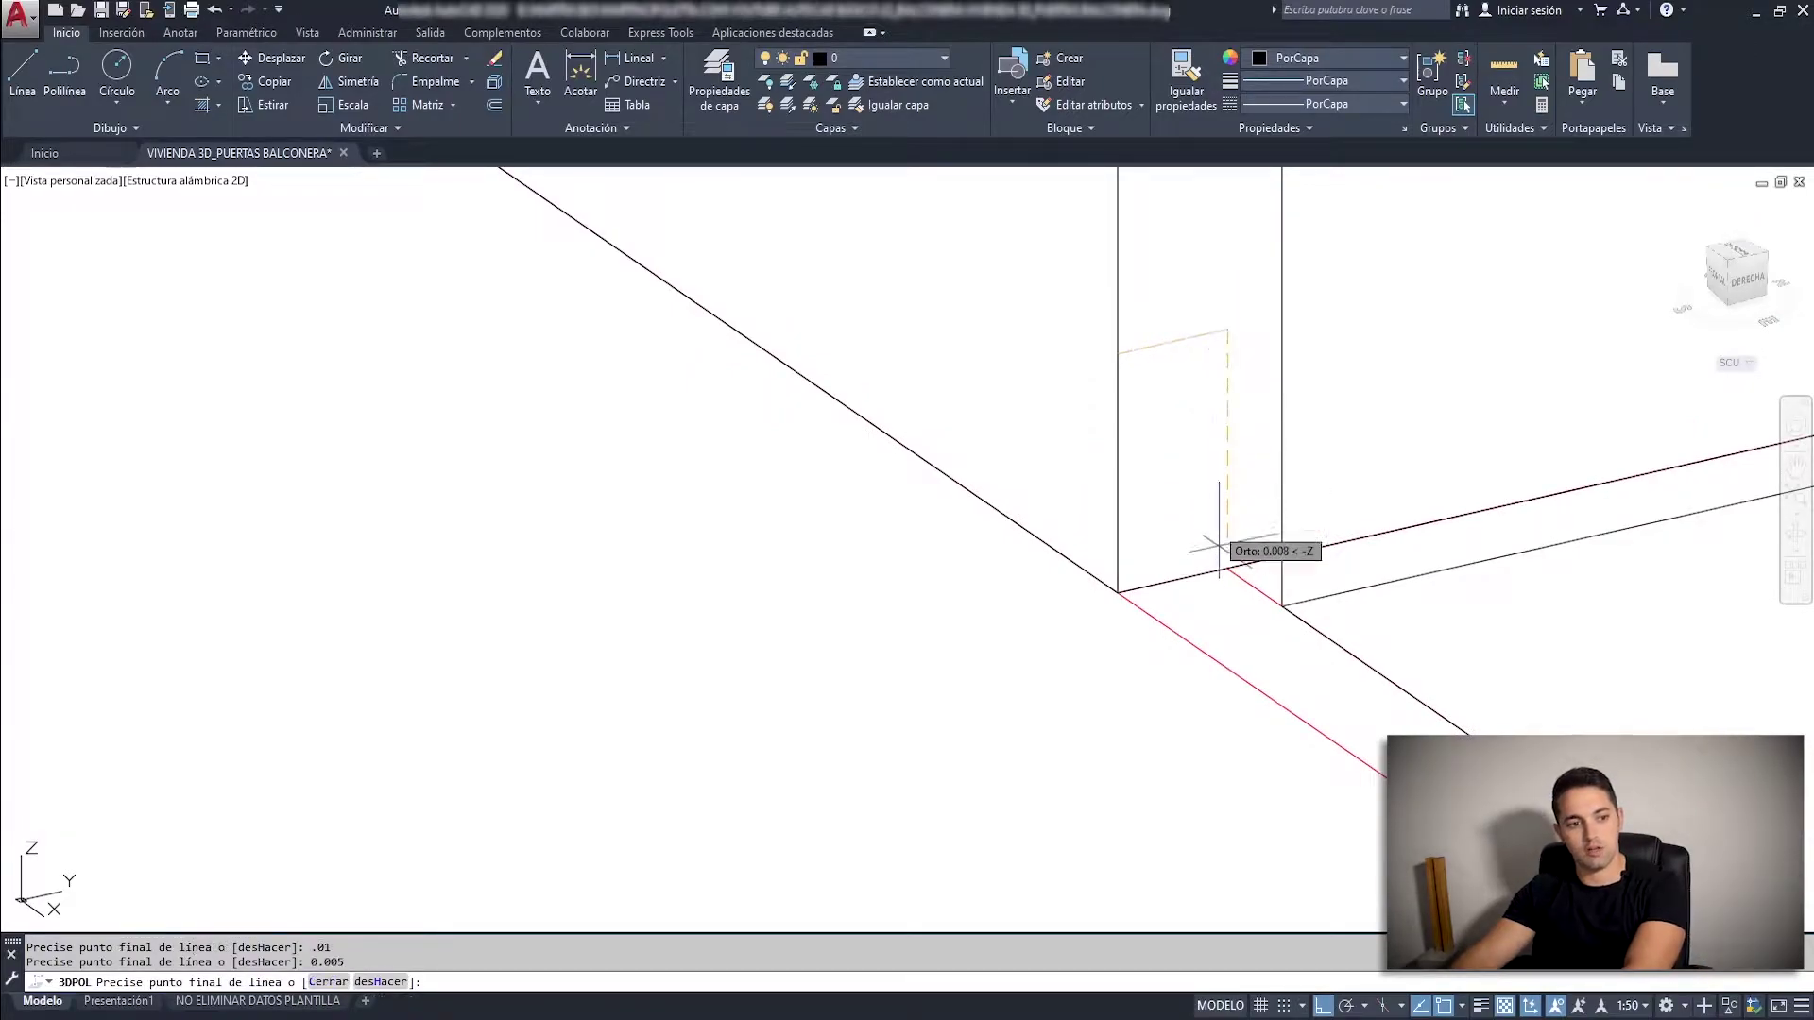
# Continue the track profile with 0.01, 0.005 and 0.02 segments and the next corner points.
pyautogui.scroll(-3, 1226, 569)
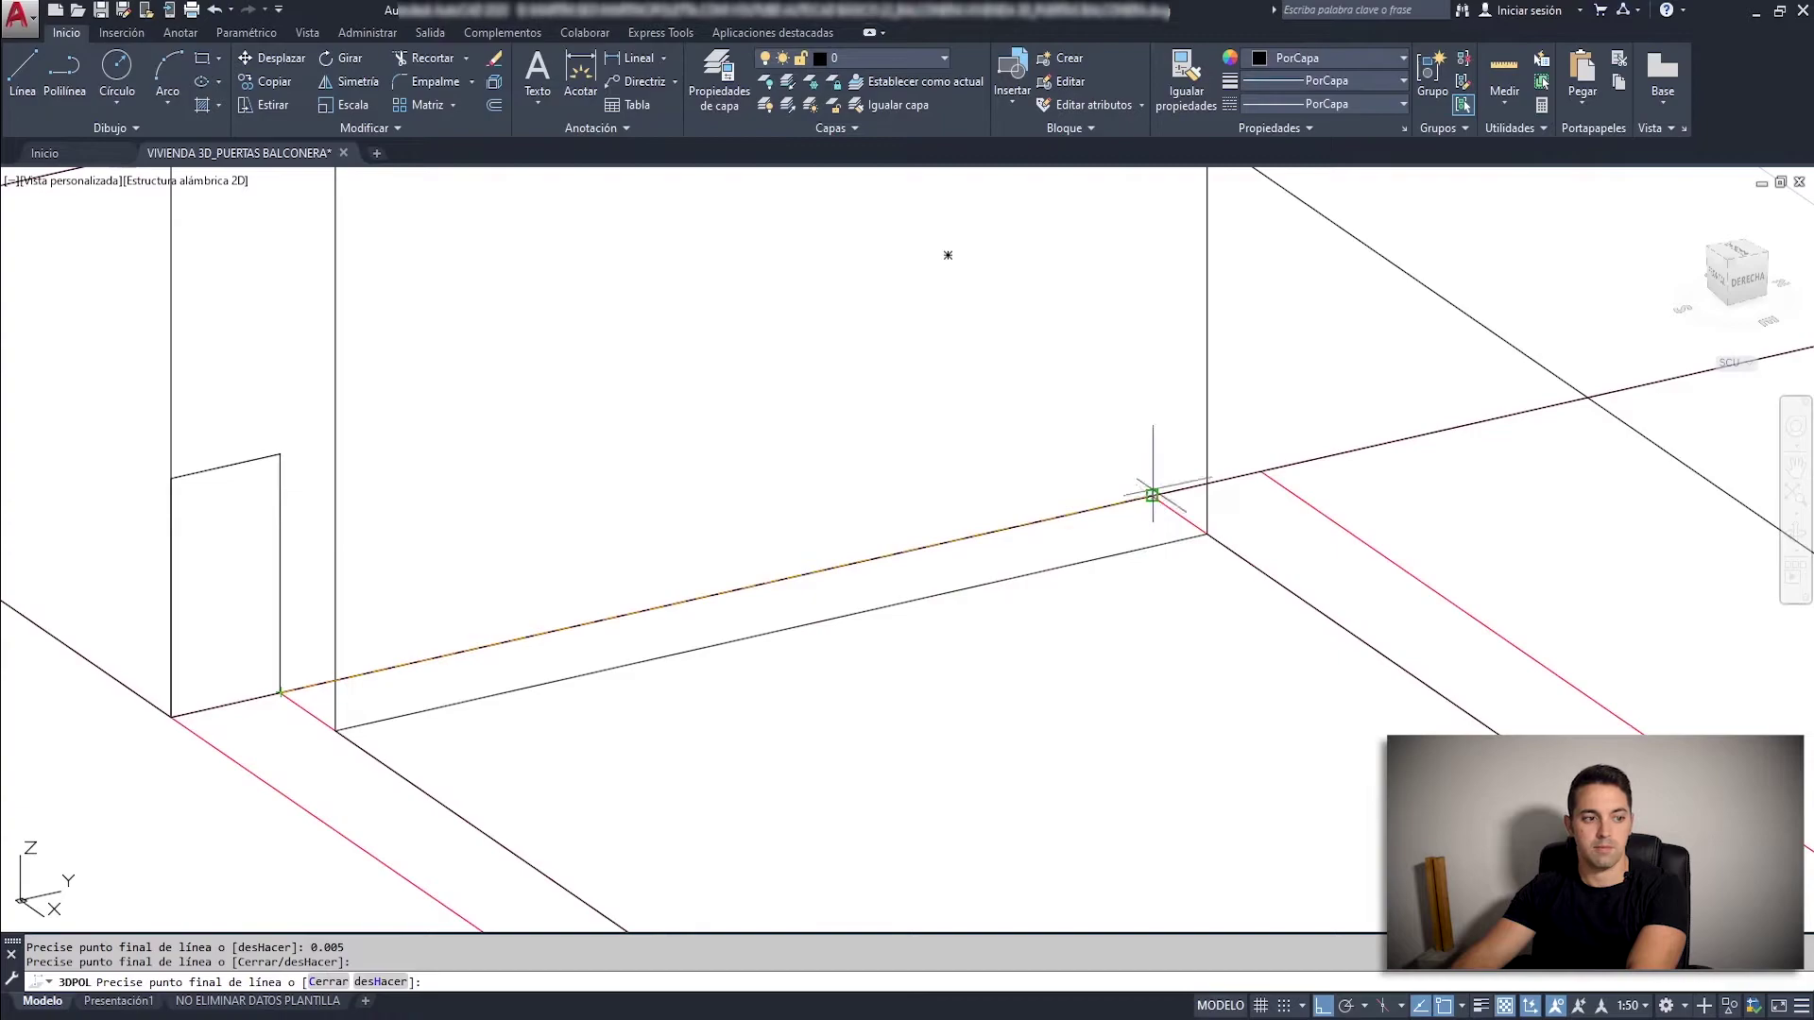
pyautogui.scroll(-2, 1152, 491)
pyautogui.write('.01')
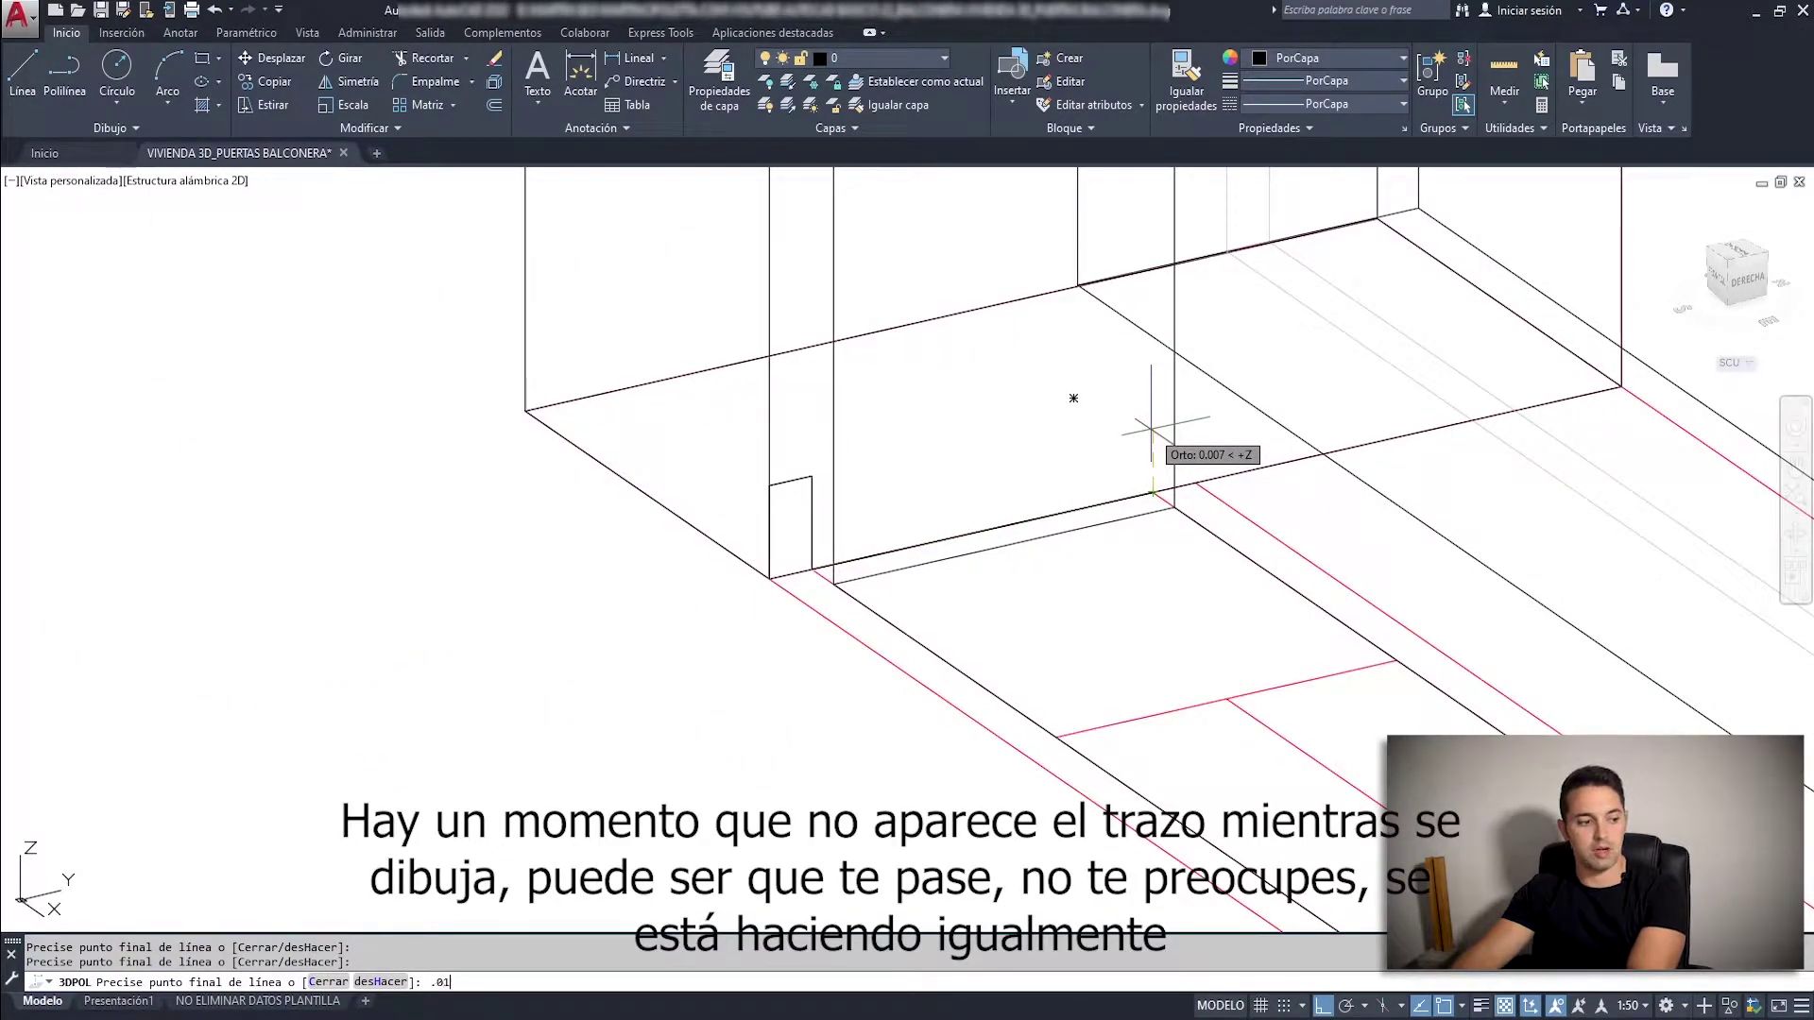
pyautogui.press('Return')
pyautogui.scroll(2, 1219, 380)
pyautogui.write('.')
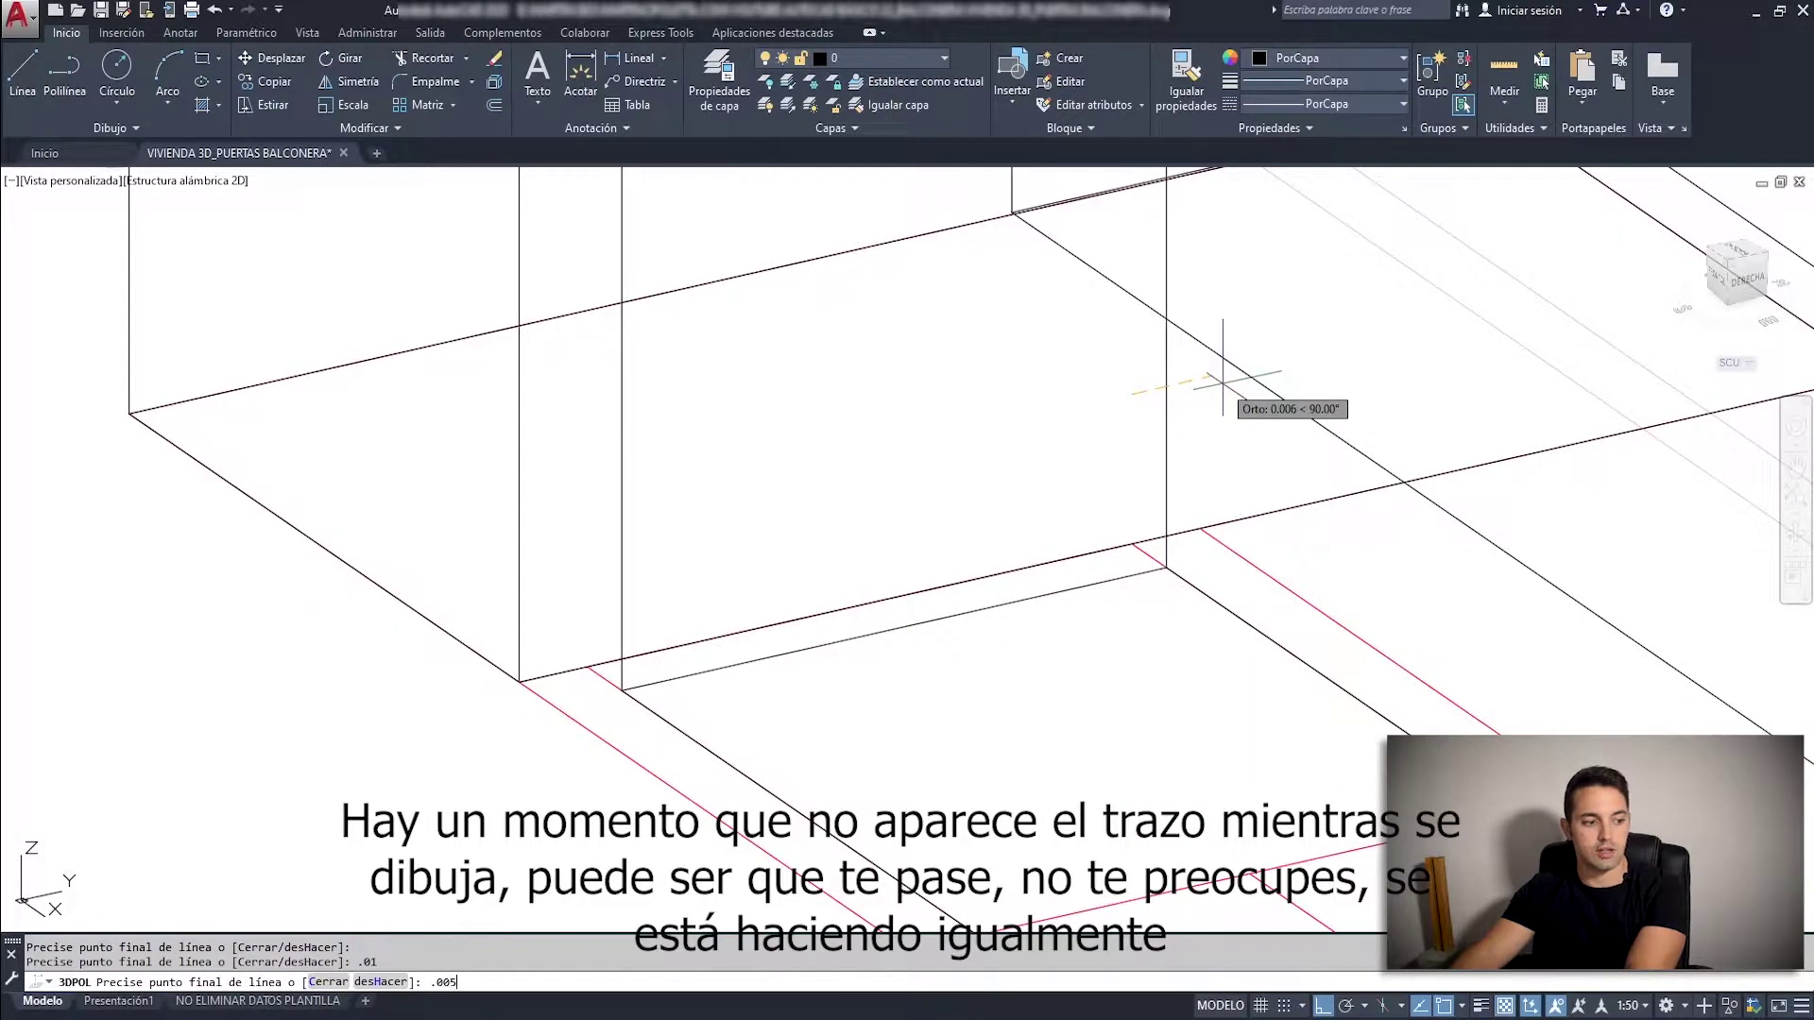
pyautogui.press('Return')
pyautogui.scroll(3, 1244, 510)
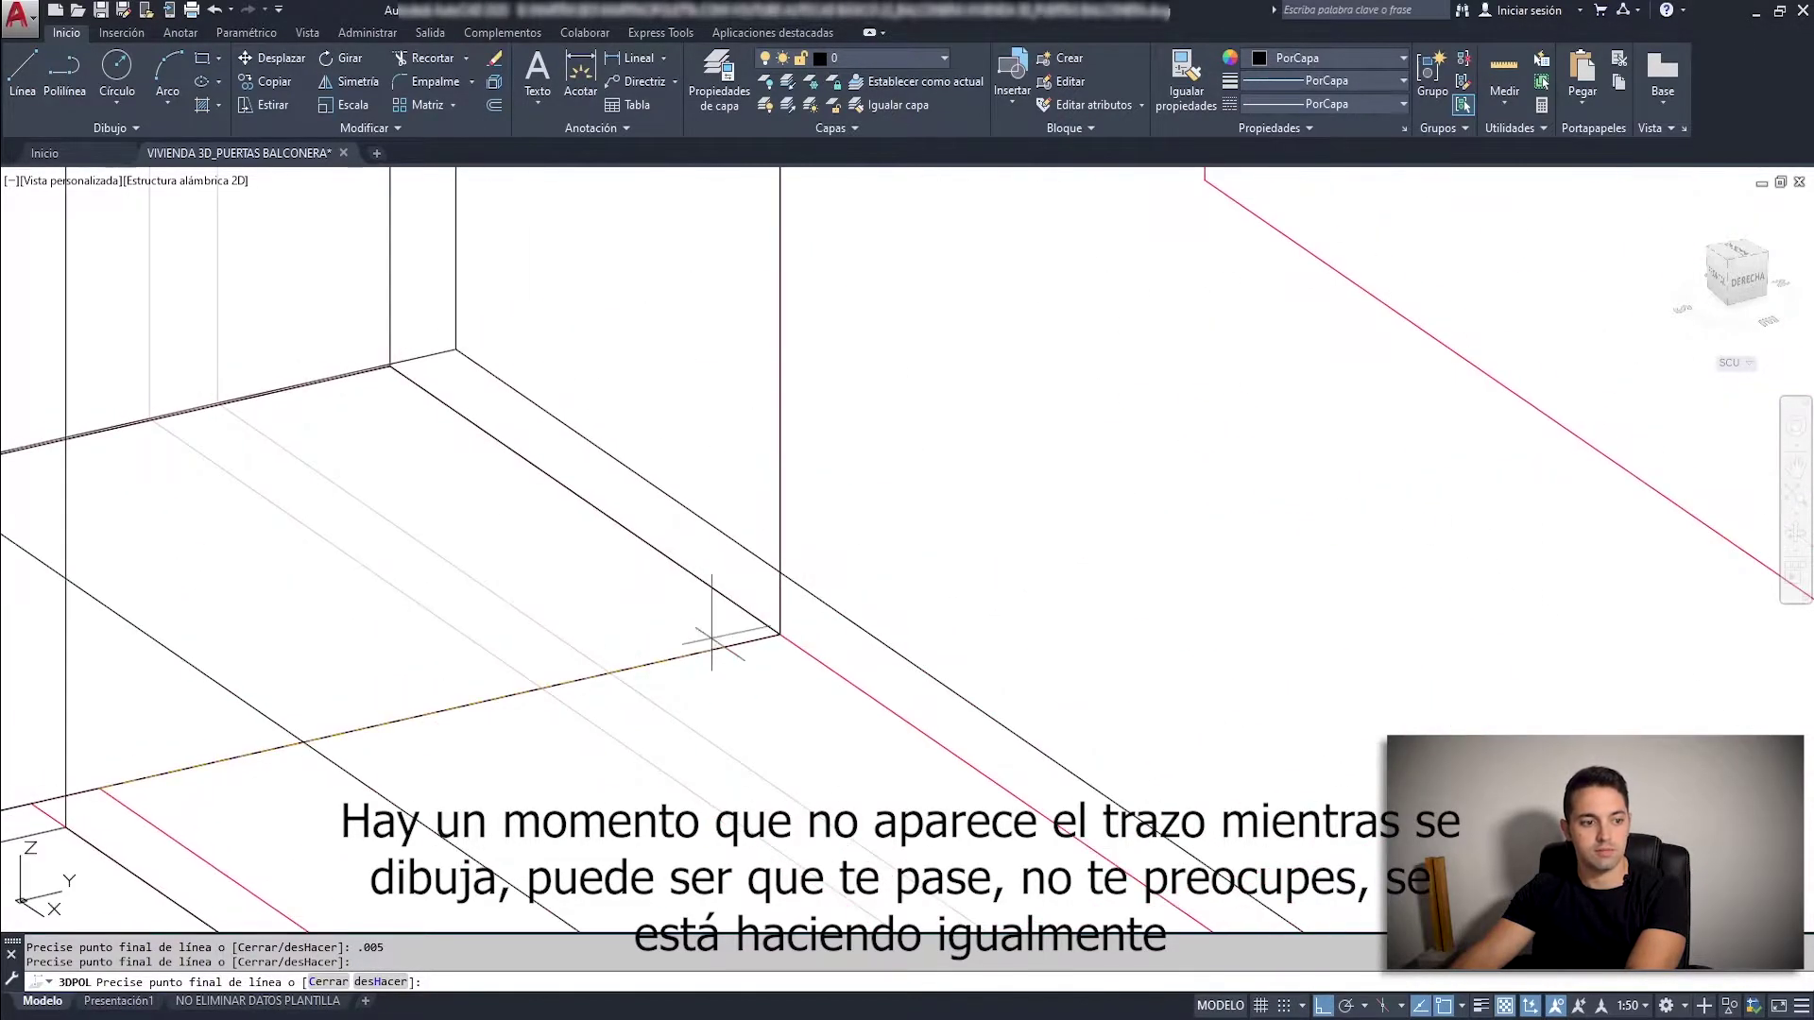
pyautogui.click(777, 636)
pyautogui.write('.')
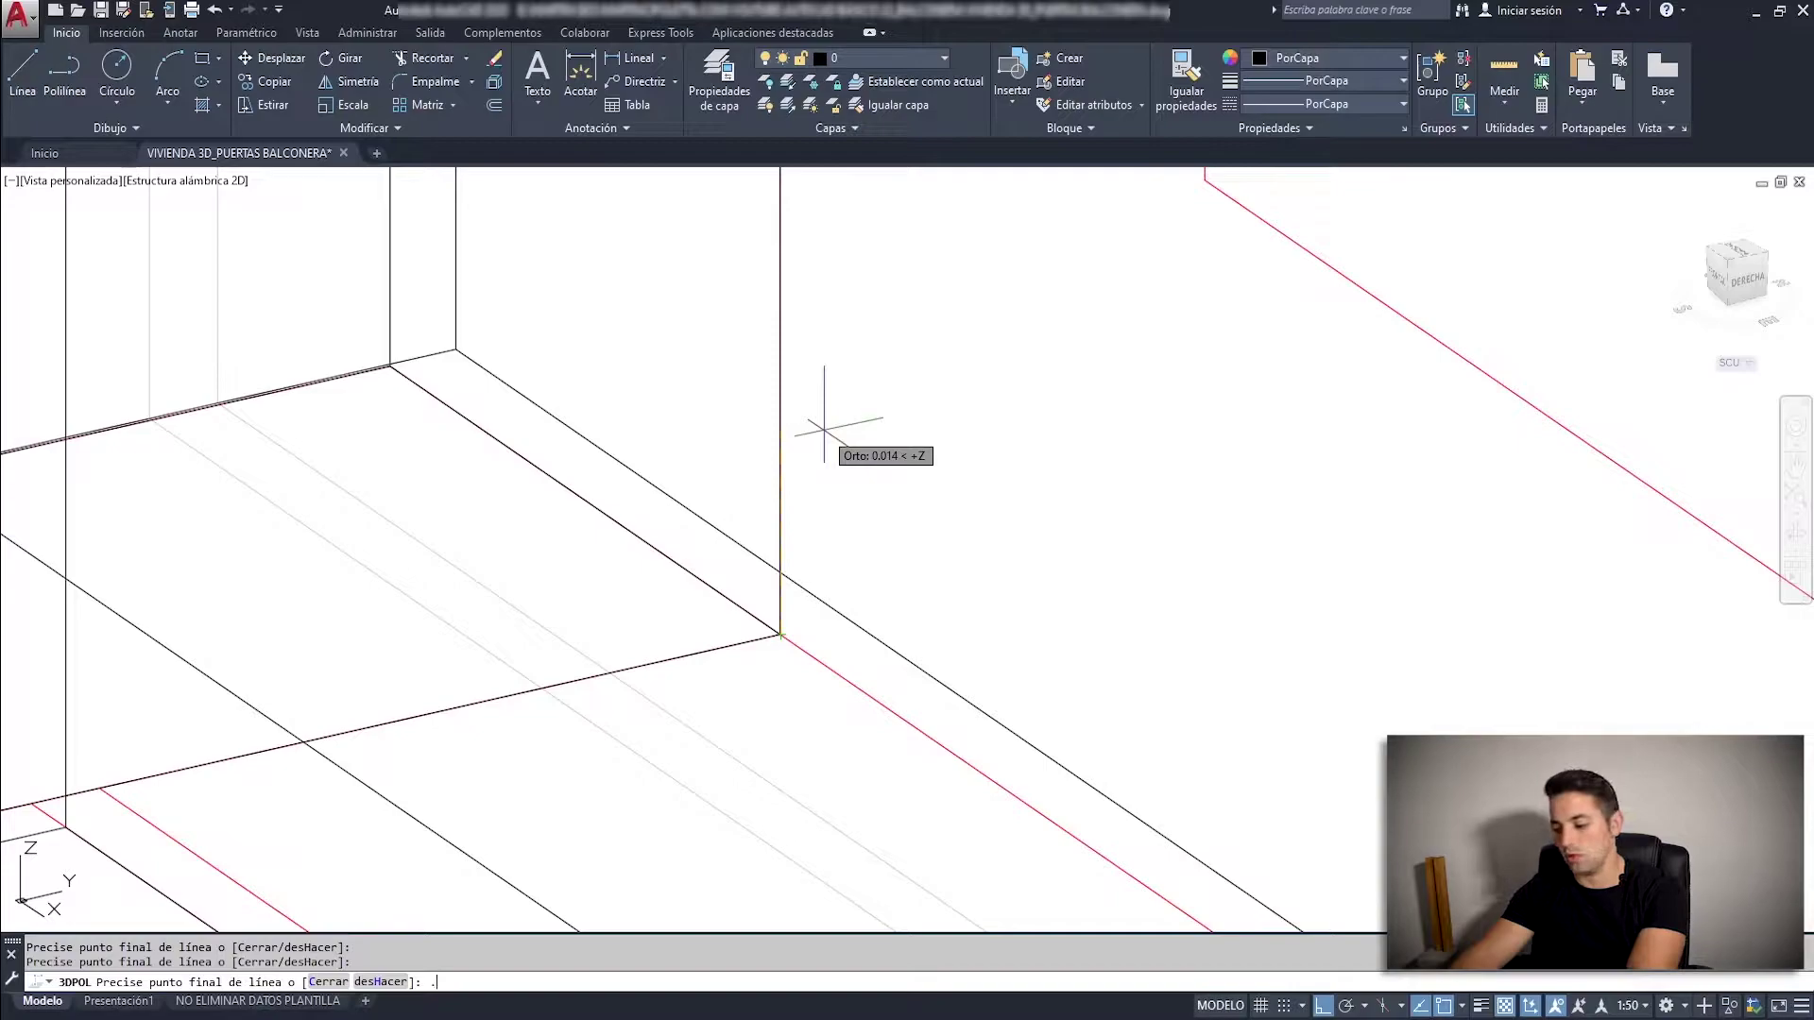
pyautogui.write('.0')
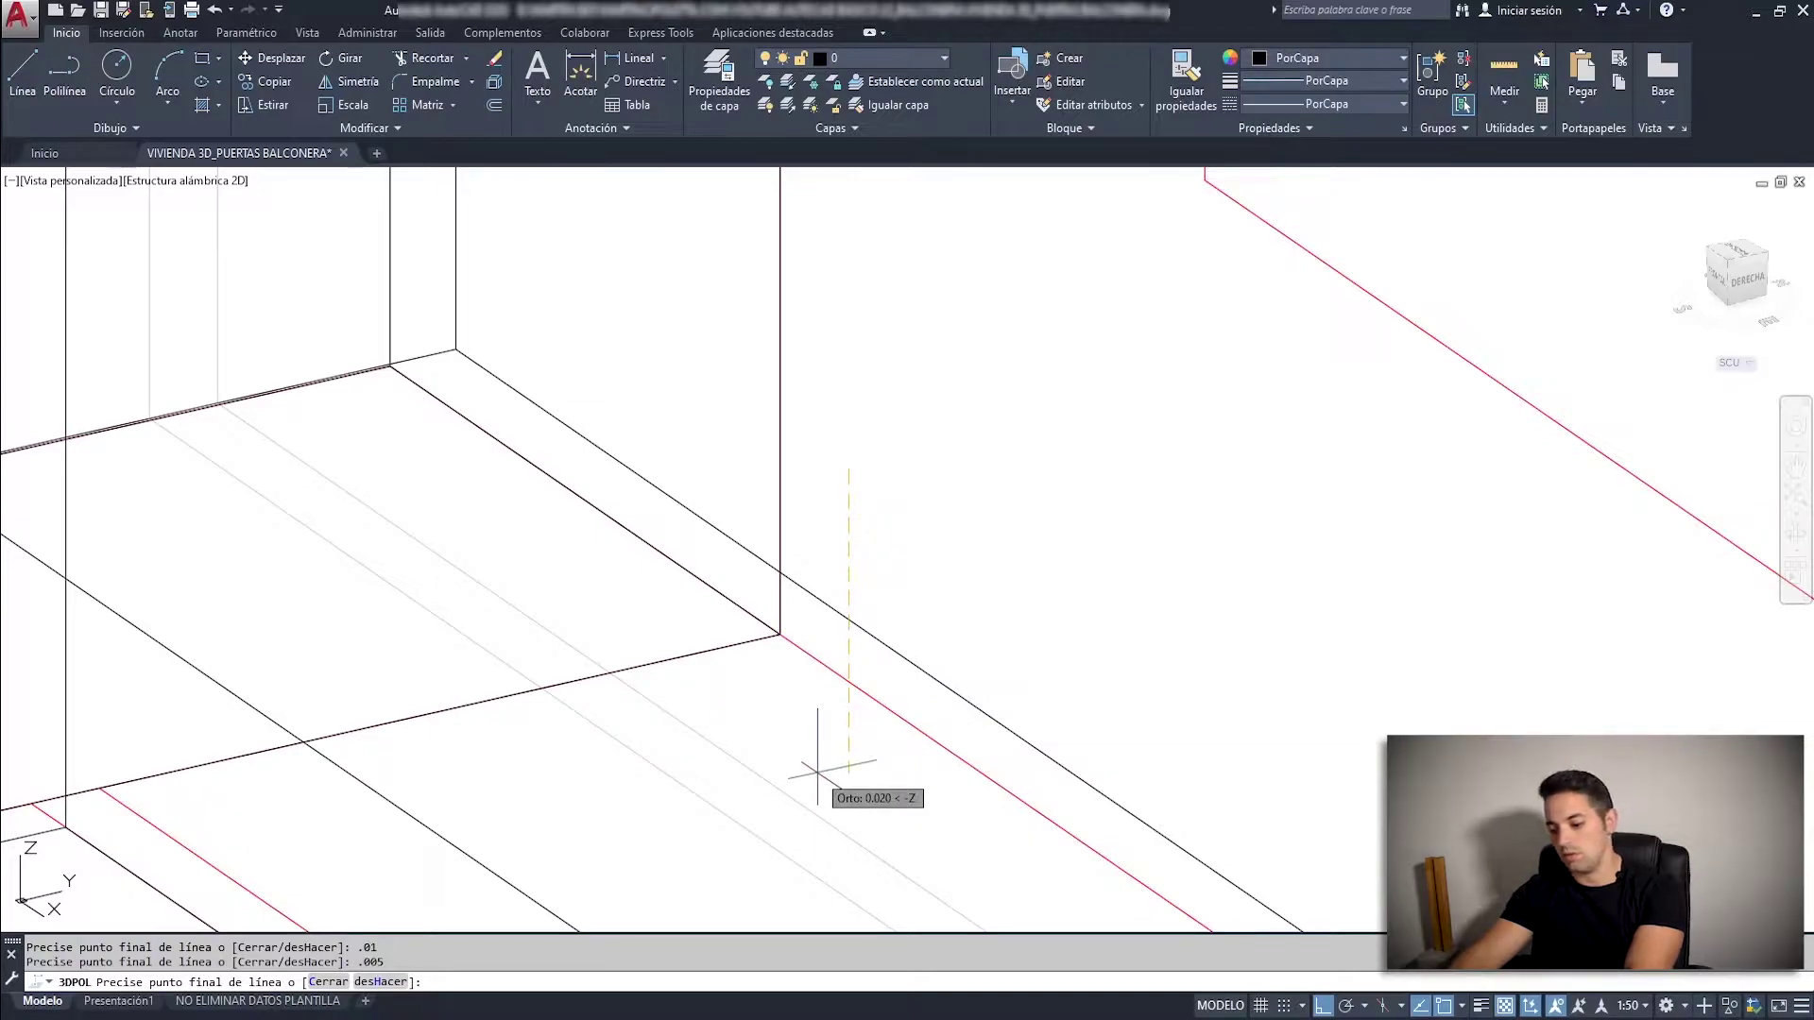
pyautogui.write('02')
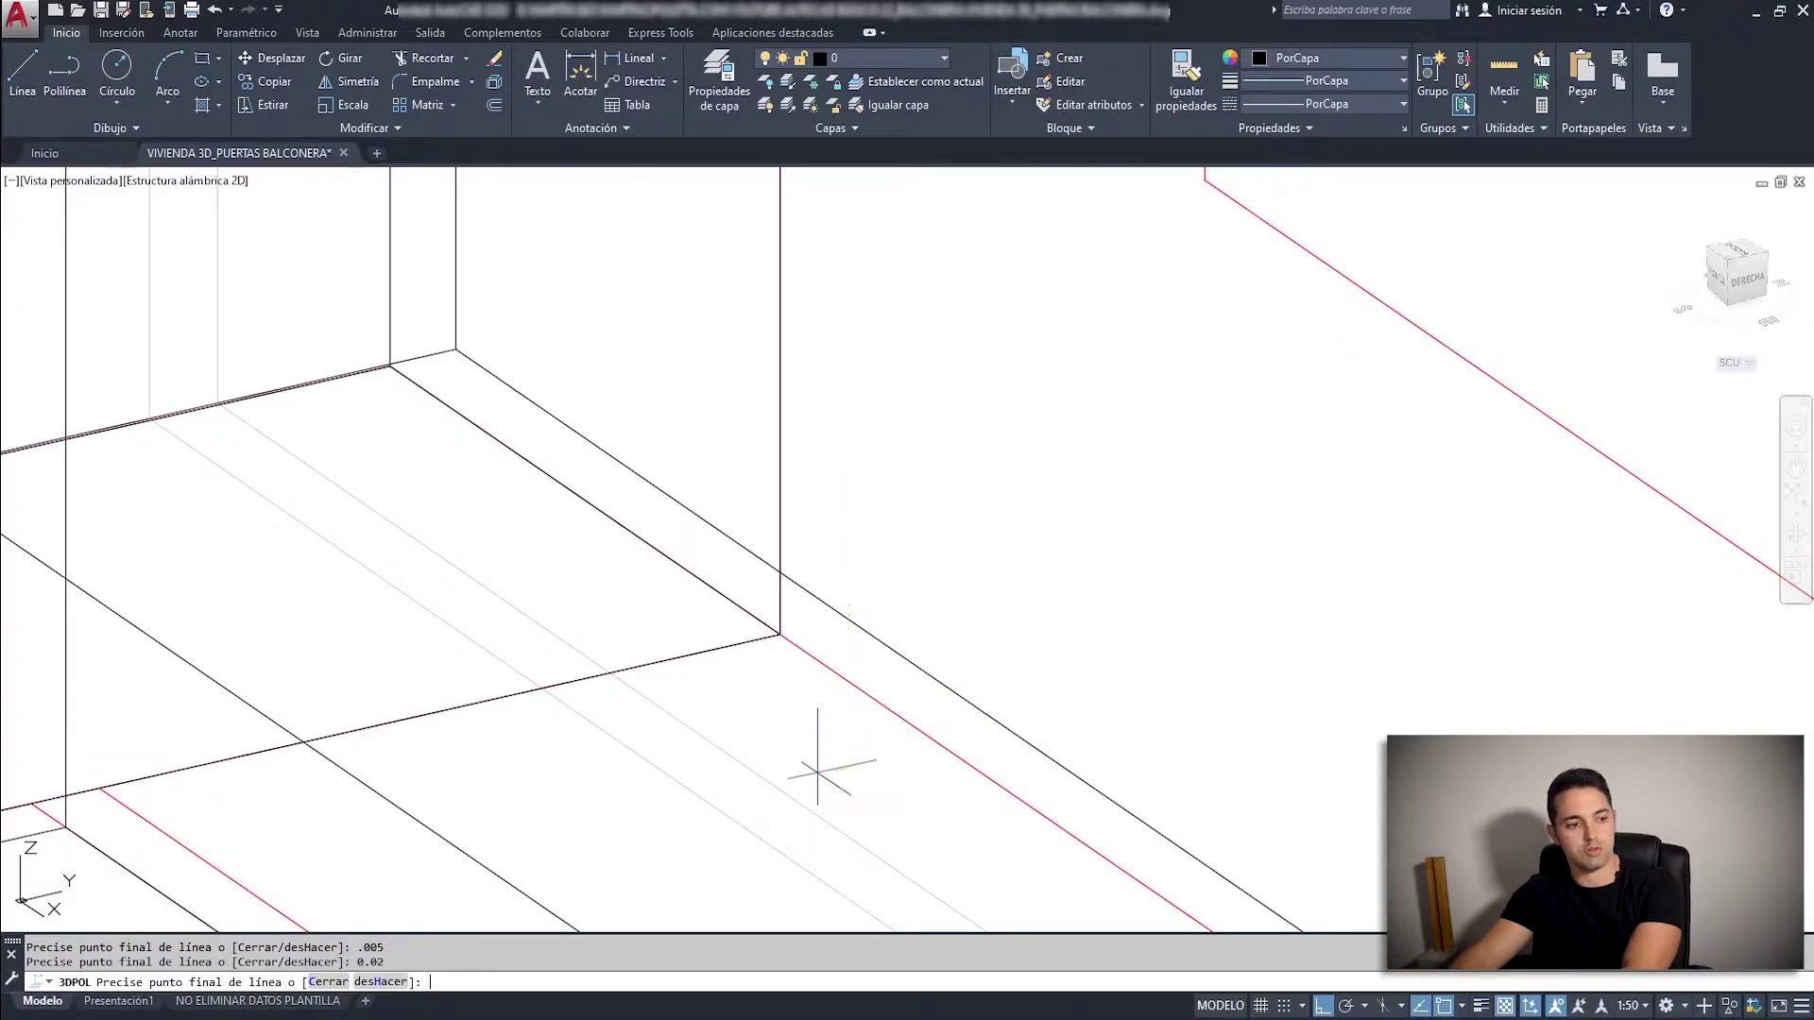
pyautogui.scroll(-3, 817, 772)
pyautogui.scroll(2, 992, 636)
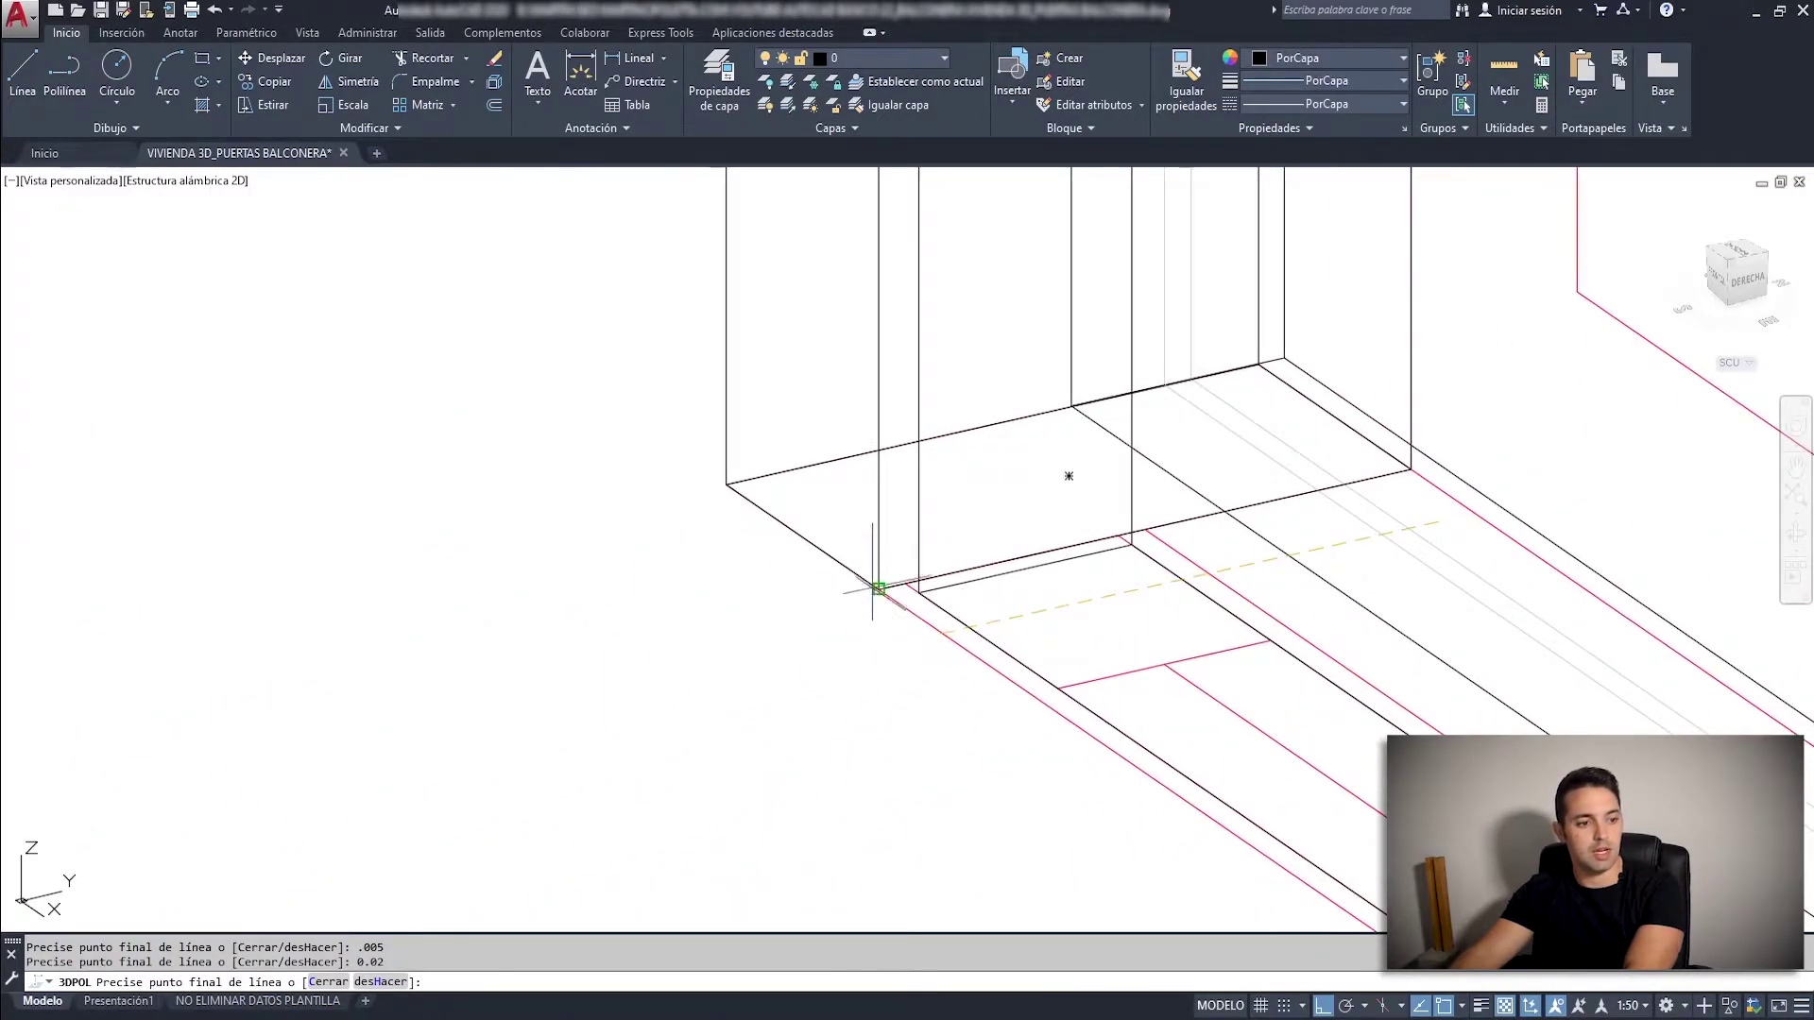
pyautogui.click(871, 638)
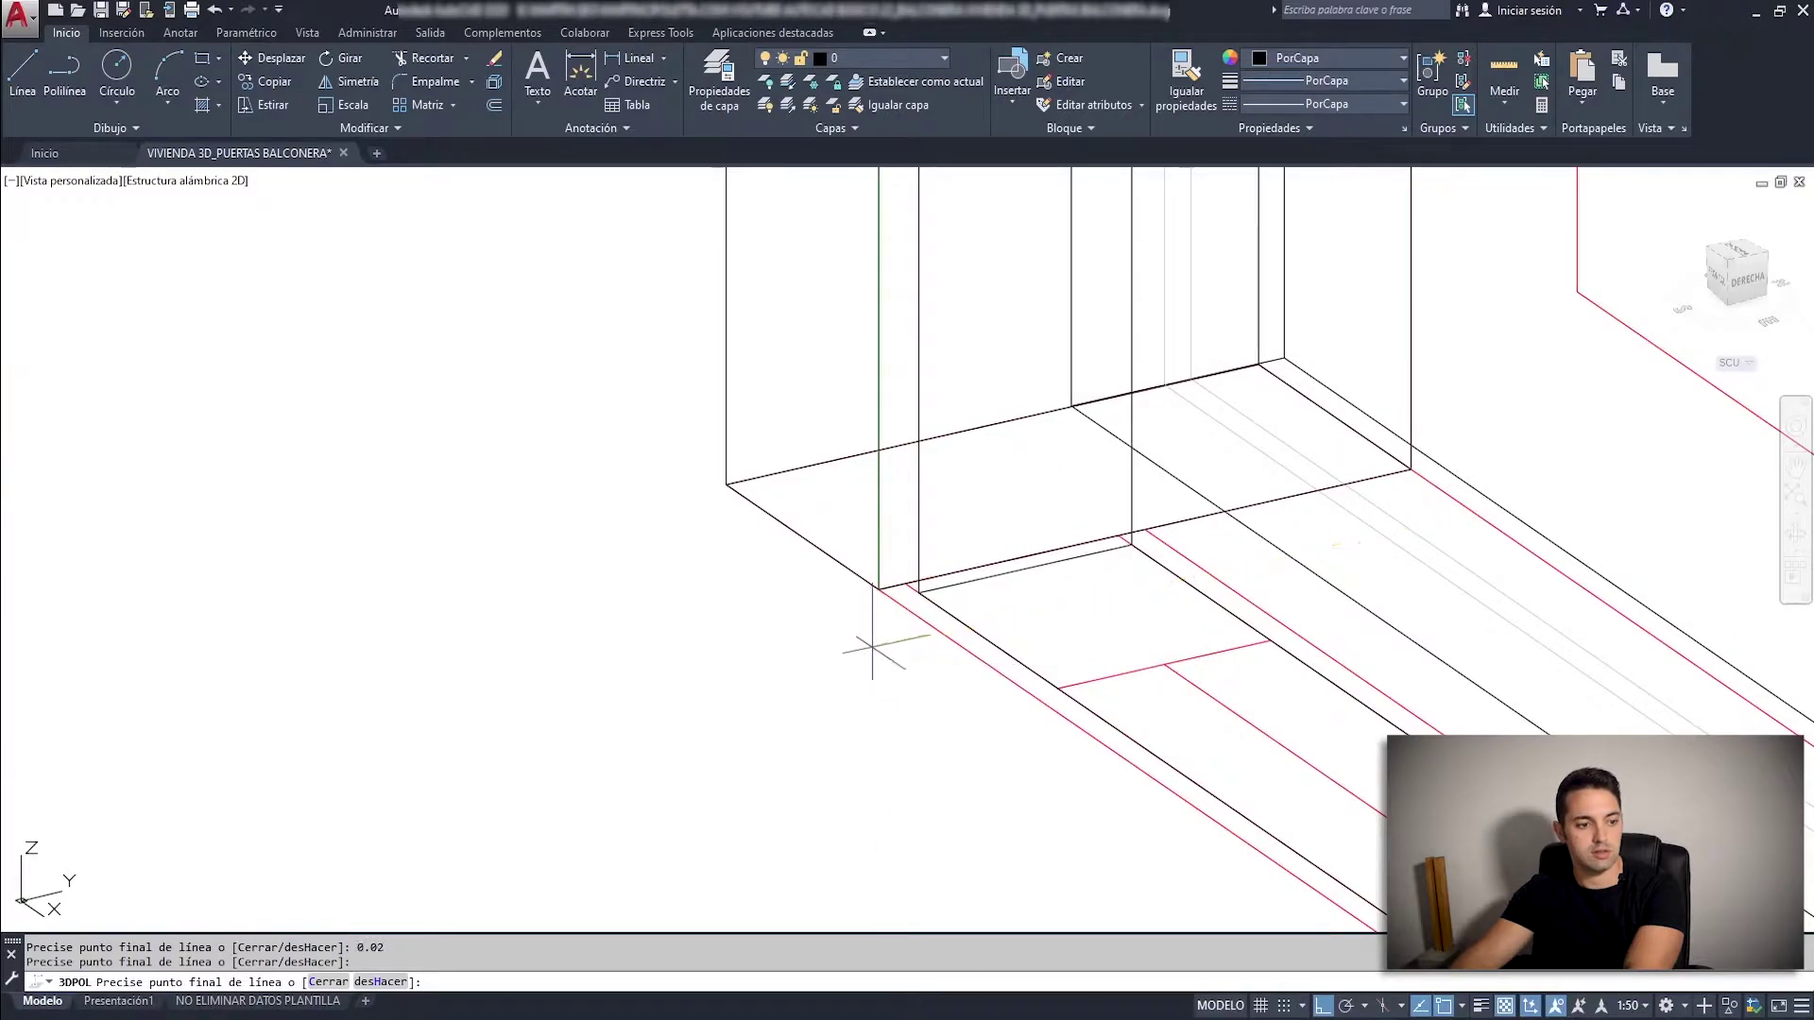
pyautogui.write('C')
# Close the 3D polyline track profile into a loop.
pyautogui.press('Return')
pyautogui.scroll(-2, 876, 621)
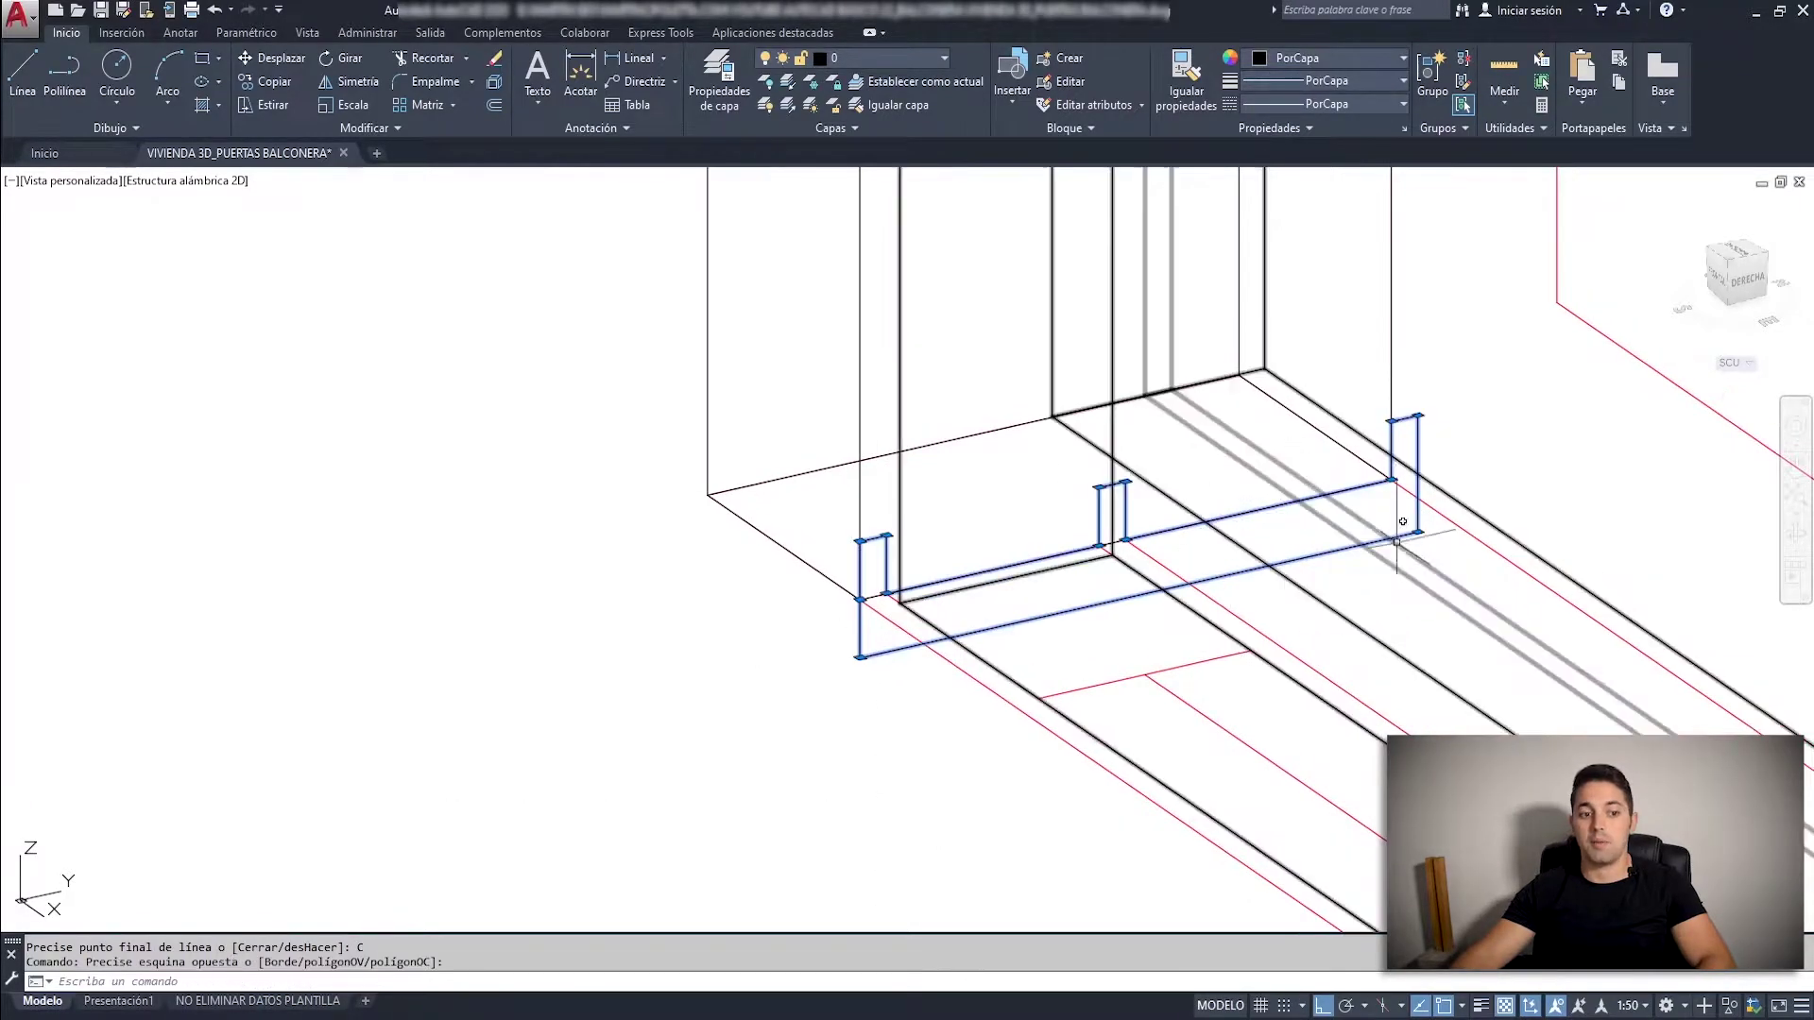
pyautogui.scroll(2, 819, 731)
pyautogui.scroll(2, 820, 730)
pyautogui.scroll(-3, 924, 555)
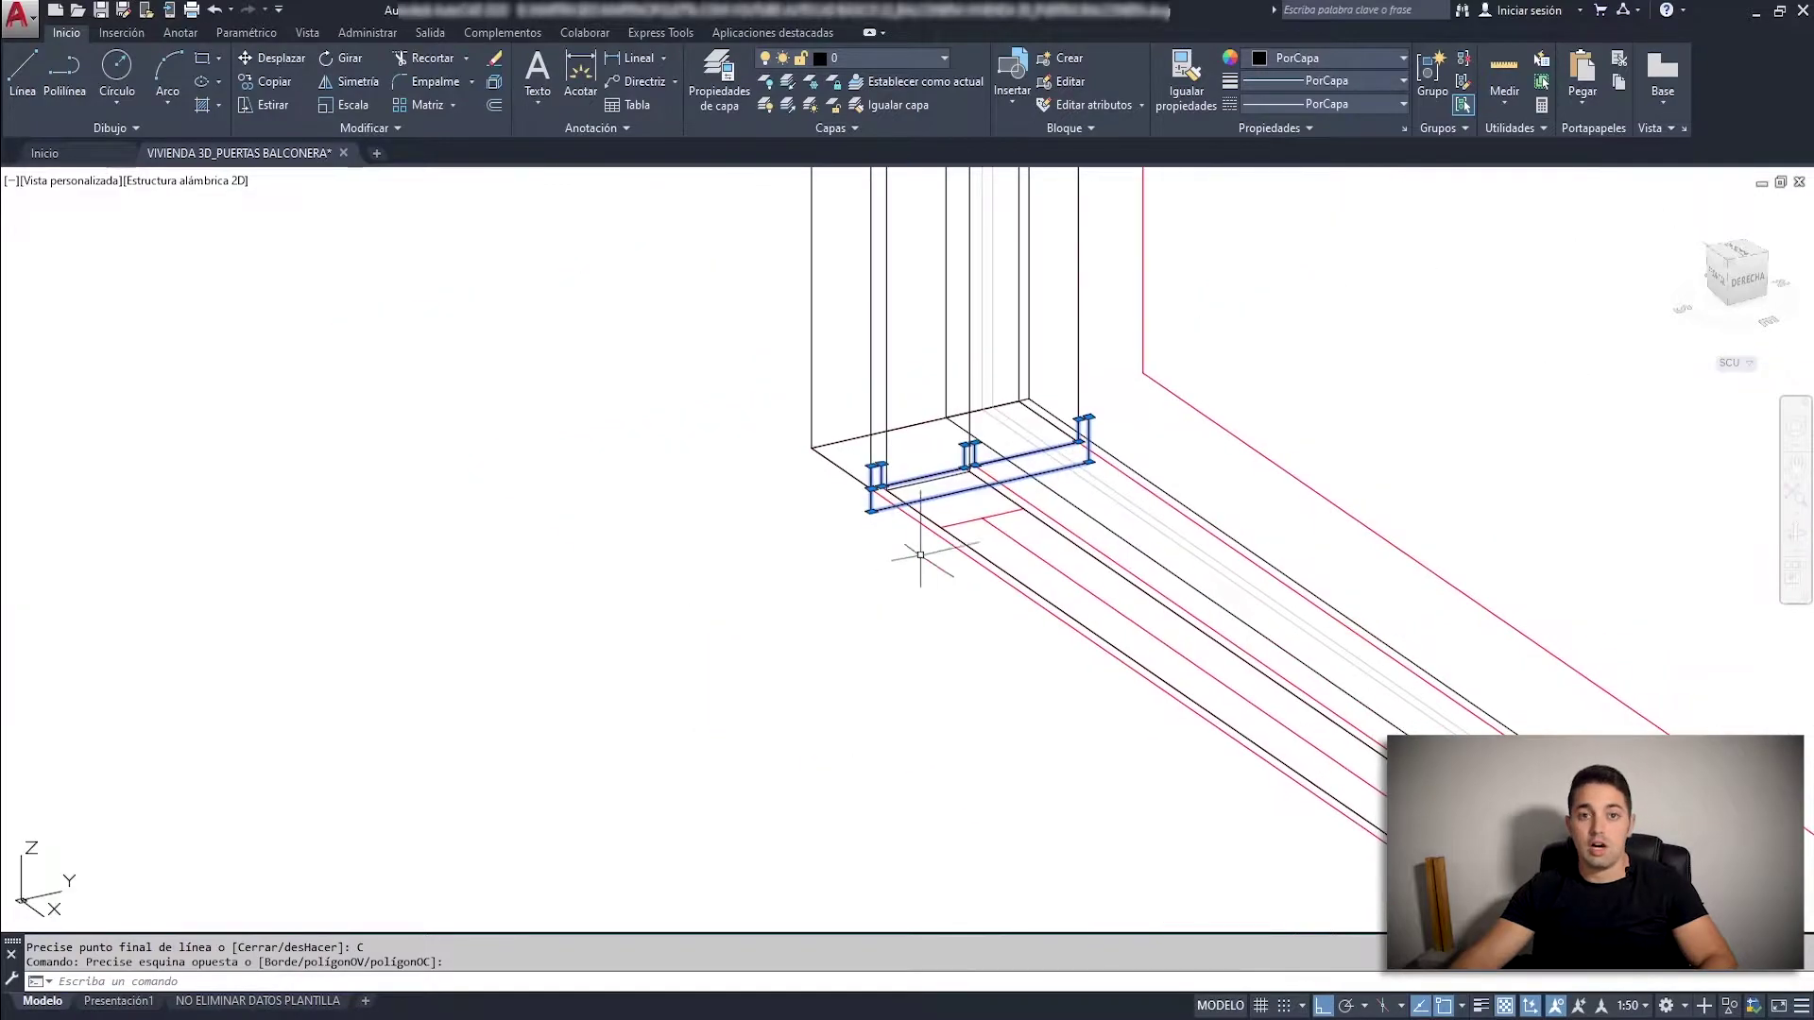
pyautogui.scroll(-2, 945, 539)
pyautogui.scroll(1, 899, 567)
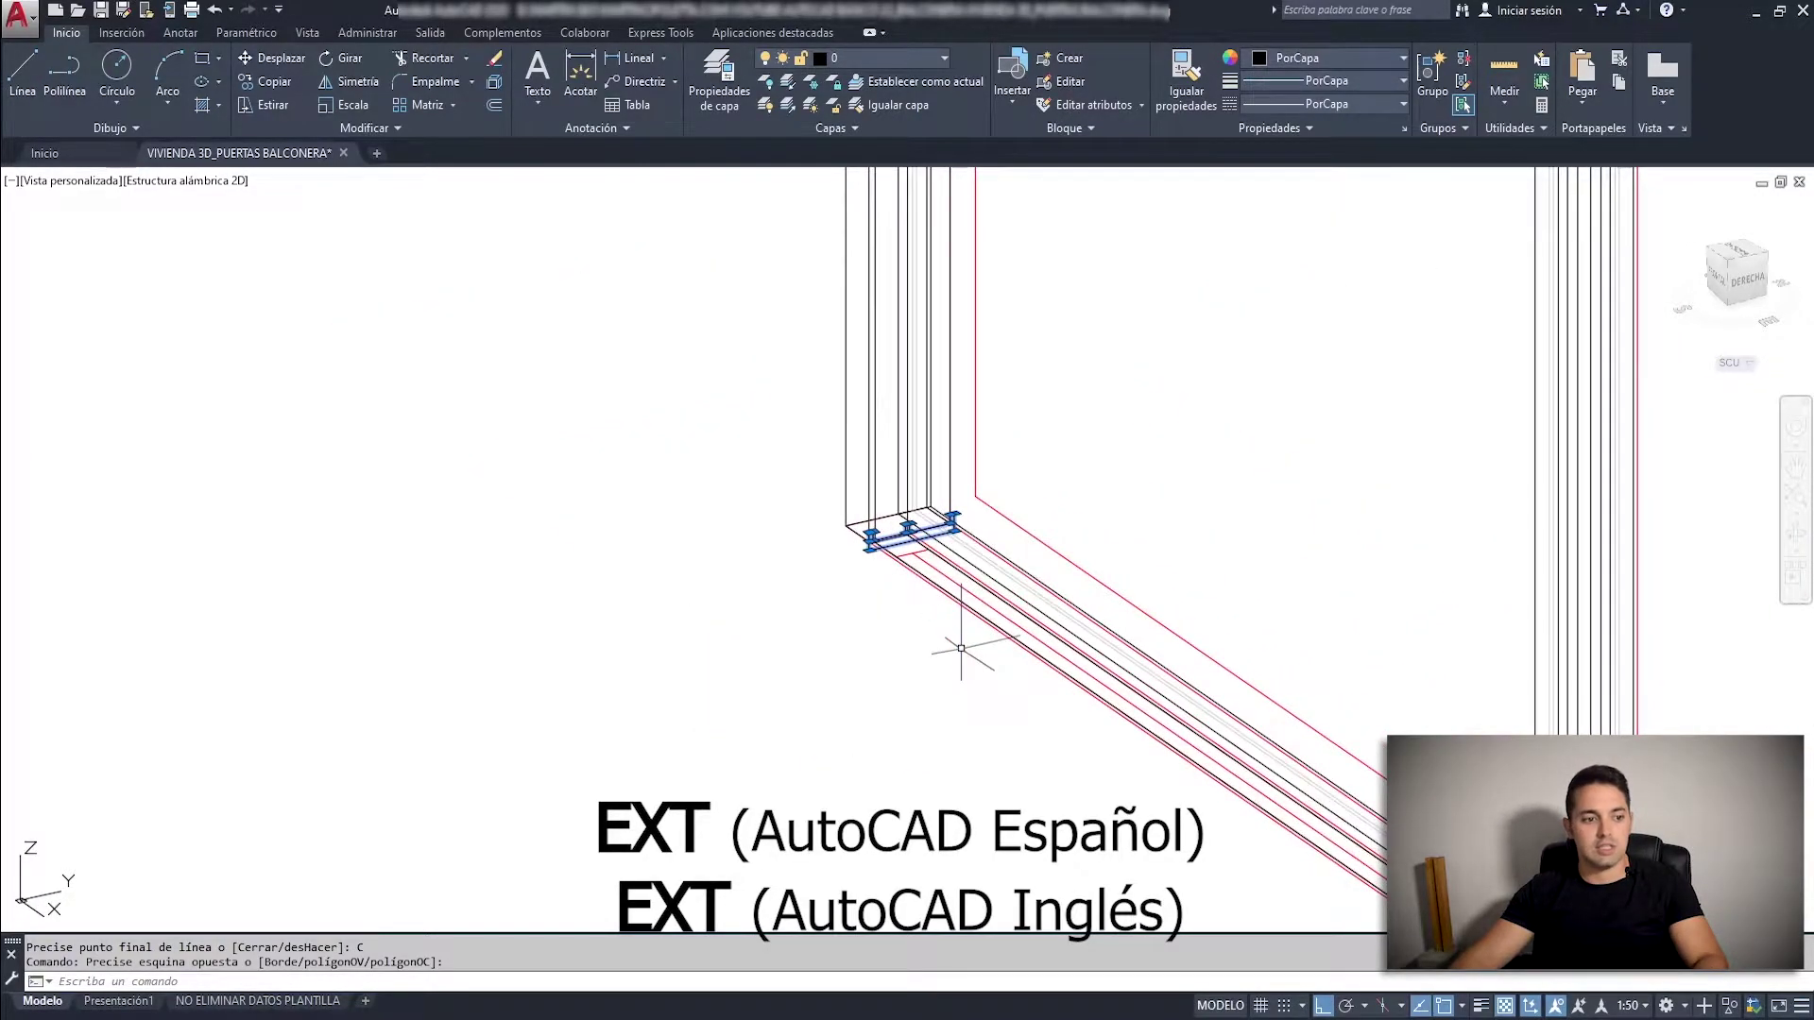
# Extrude the closed track profile into a solid sill along the door's bottom.
pyautogui.write('EXT')
pyautogui.press('Return')
pyautogui.moveTo(972, 648)
pyautogui.keyDown('shift'); pyautogui.mouseDown(button='middle')
pyautogui.moveTo(1147, 629)
pyautogui.moveTo(1216, 507)
pyautogui.moveTo(1291, 579)
pyautogui.mouseUp(button='middle'); pyautogui.keyUp('shift')
pyautogui.scroll(2, 1291, 578)
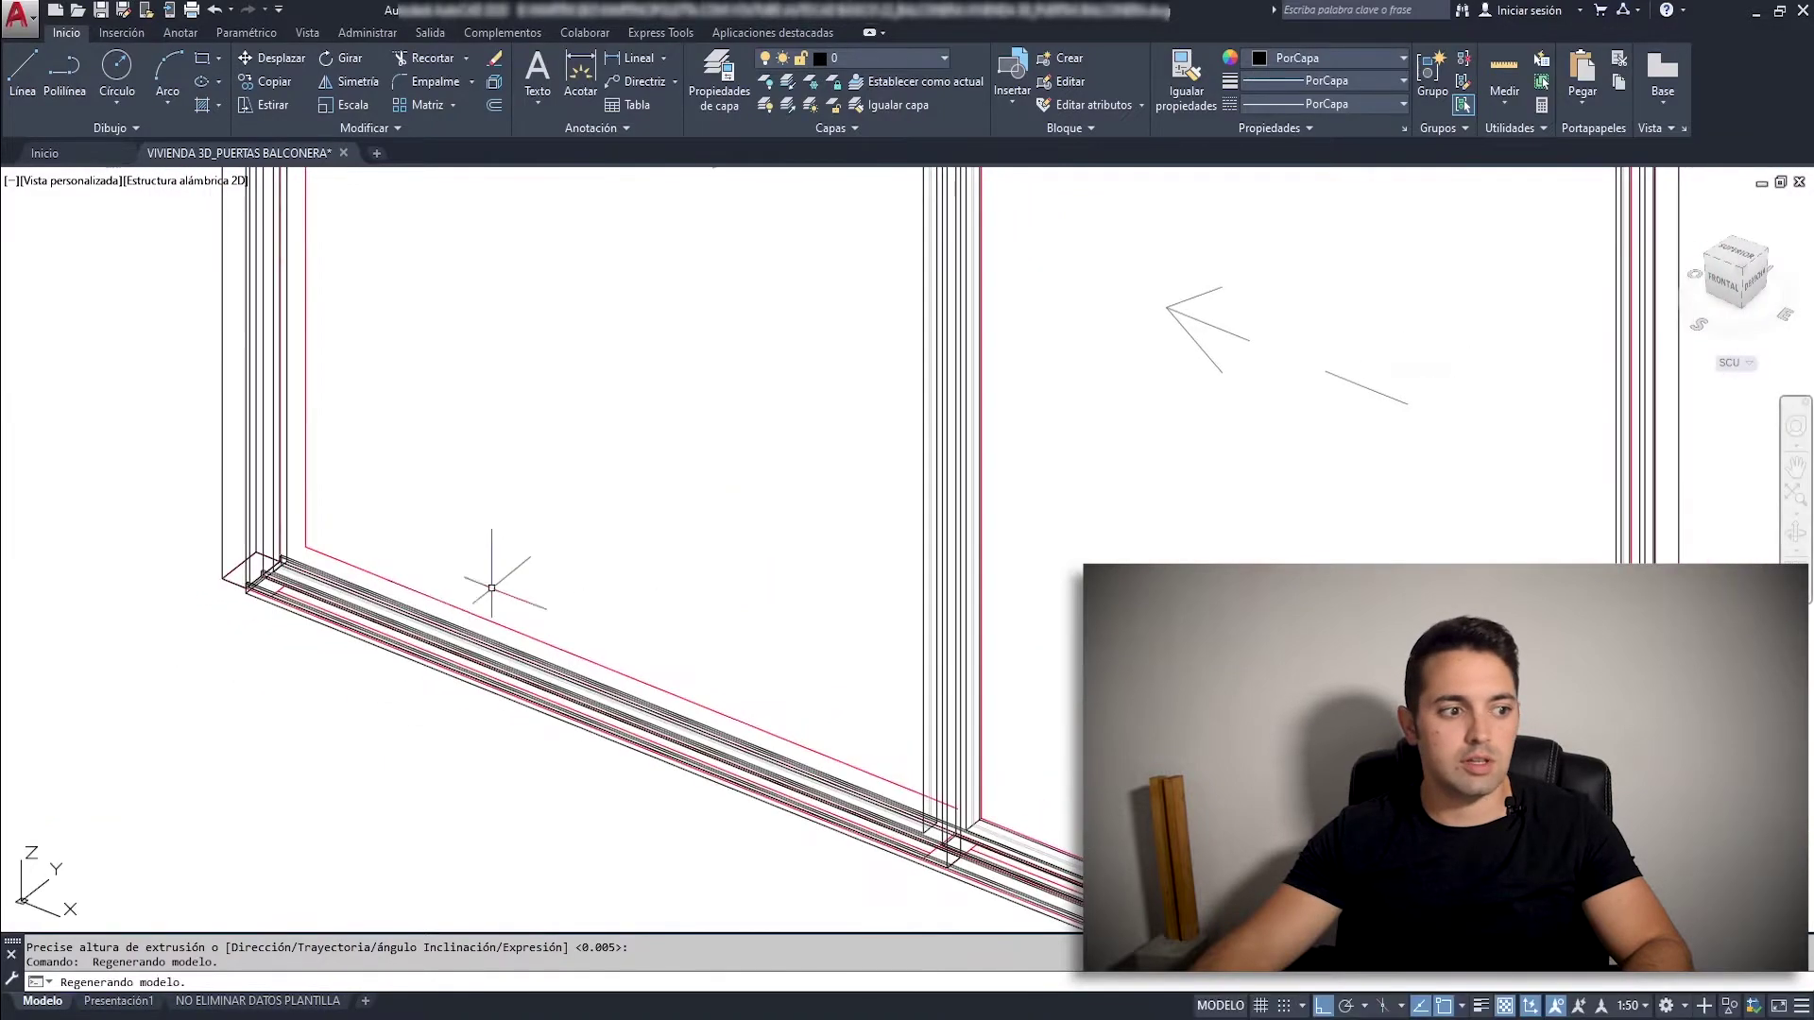
pyautogui.scroll(2, 274, 605)
pyautogui.scroll(2, 272, 488)
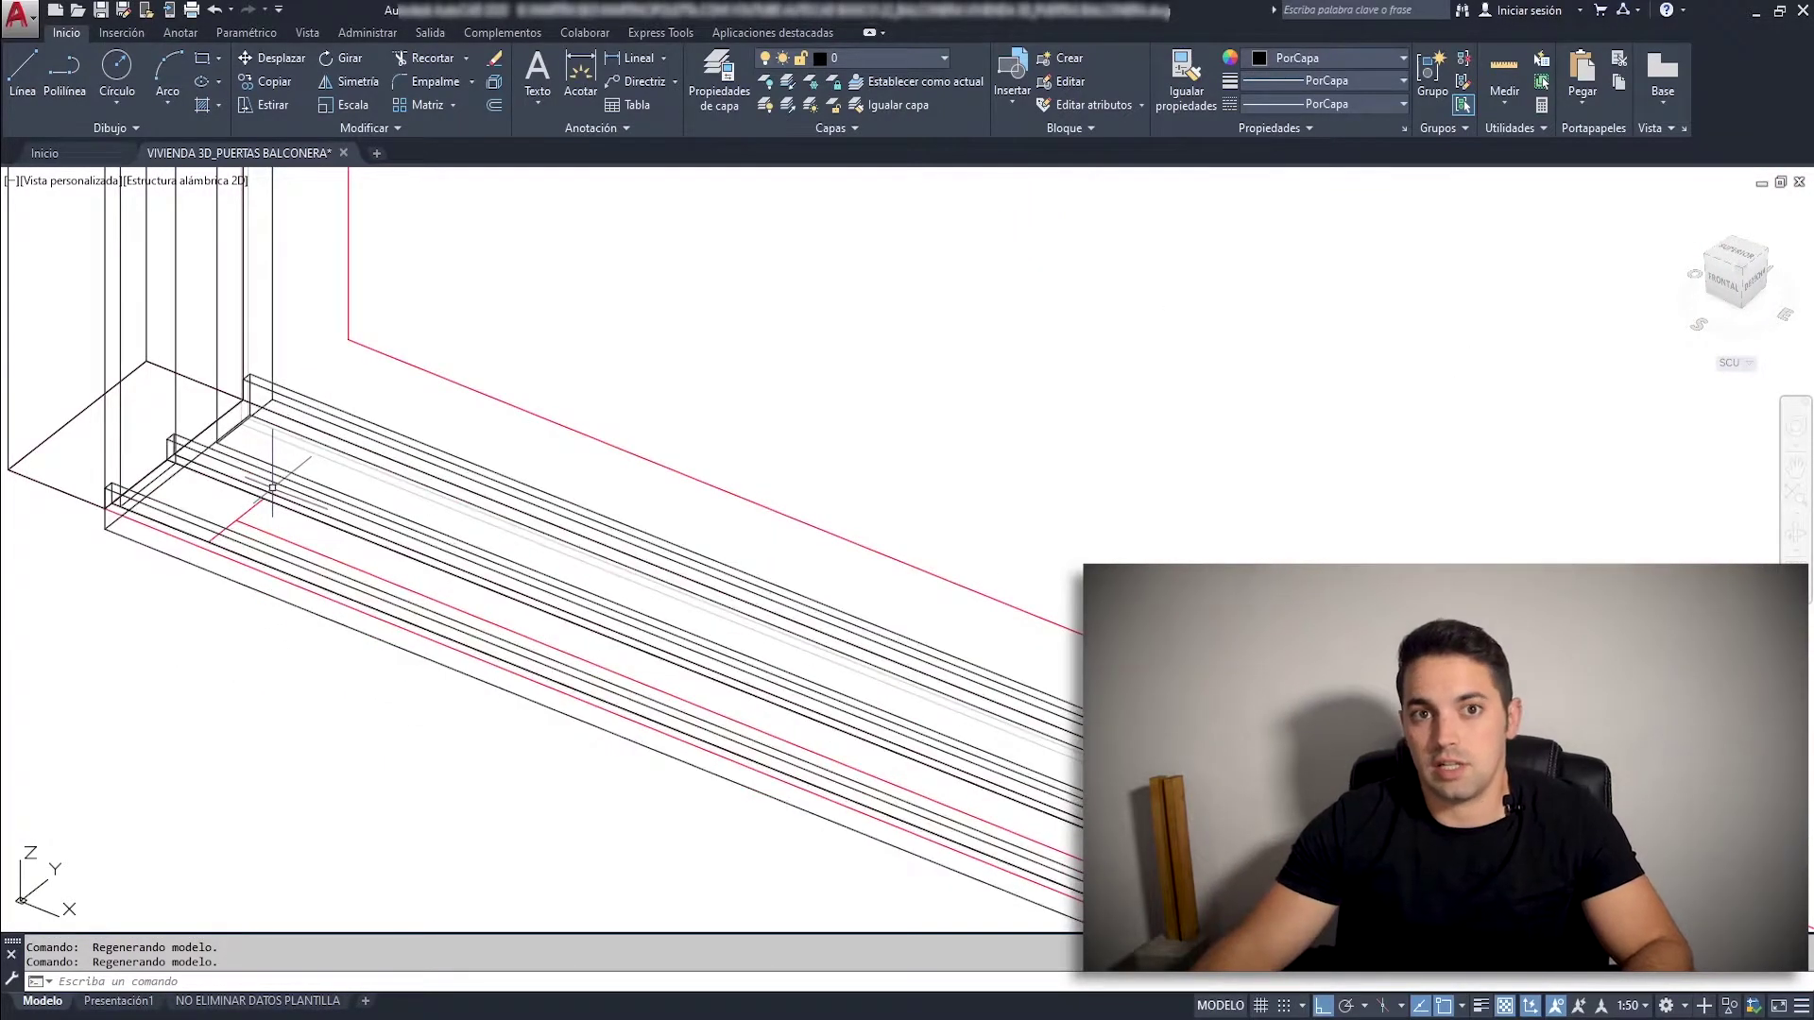
pyautogui.scroll(-3, 526, 567)
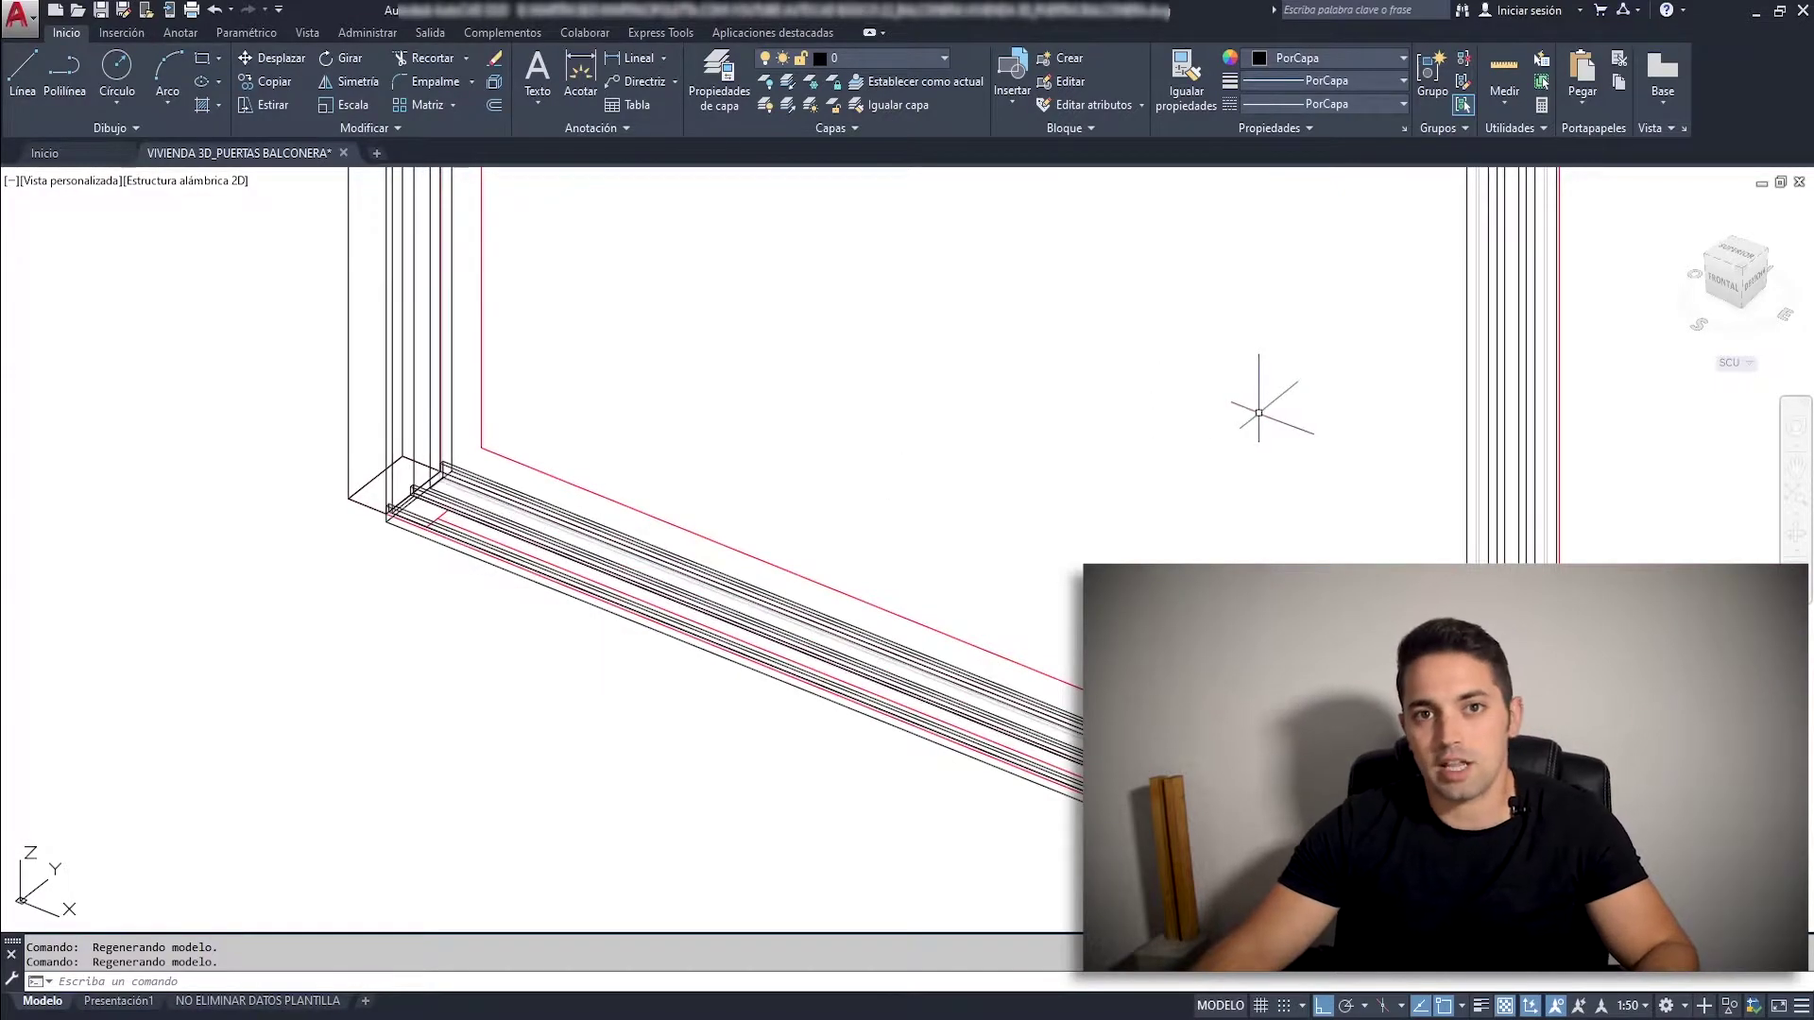
pyautogui.click(219, 181)
# Switch to Hidden display and orbit toward the door frame corner.
pyautogui.click(284, 272)
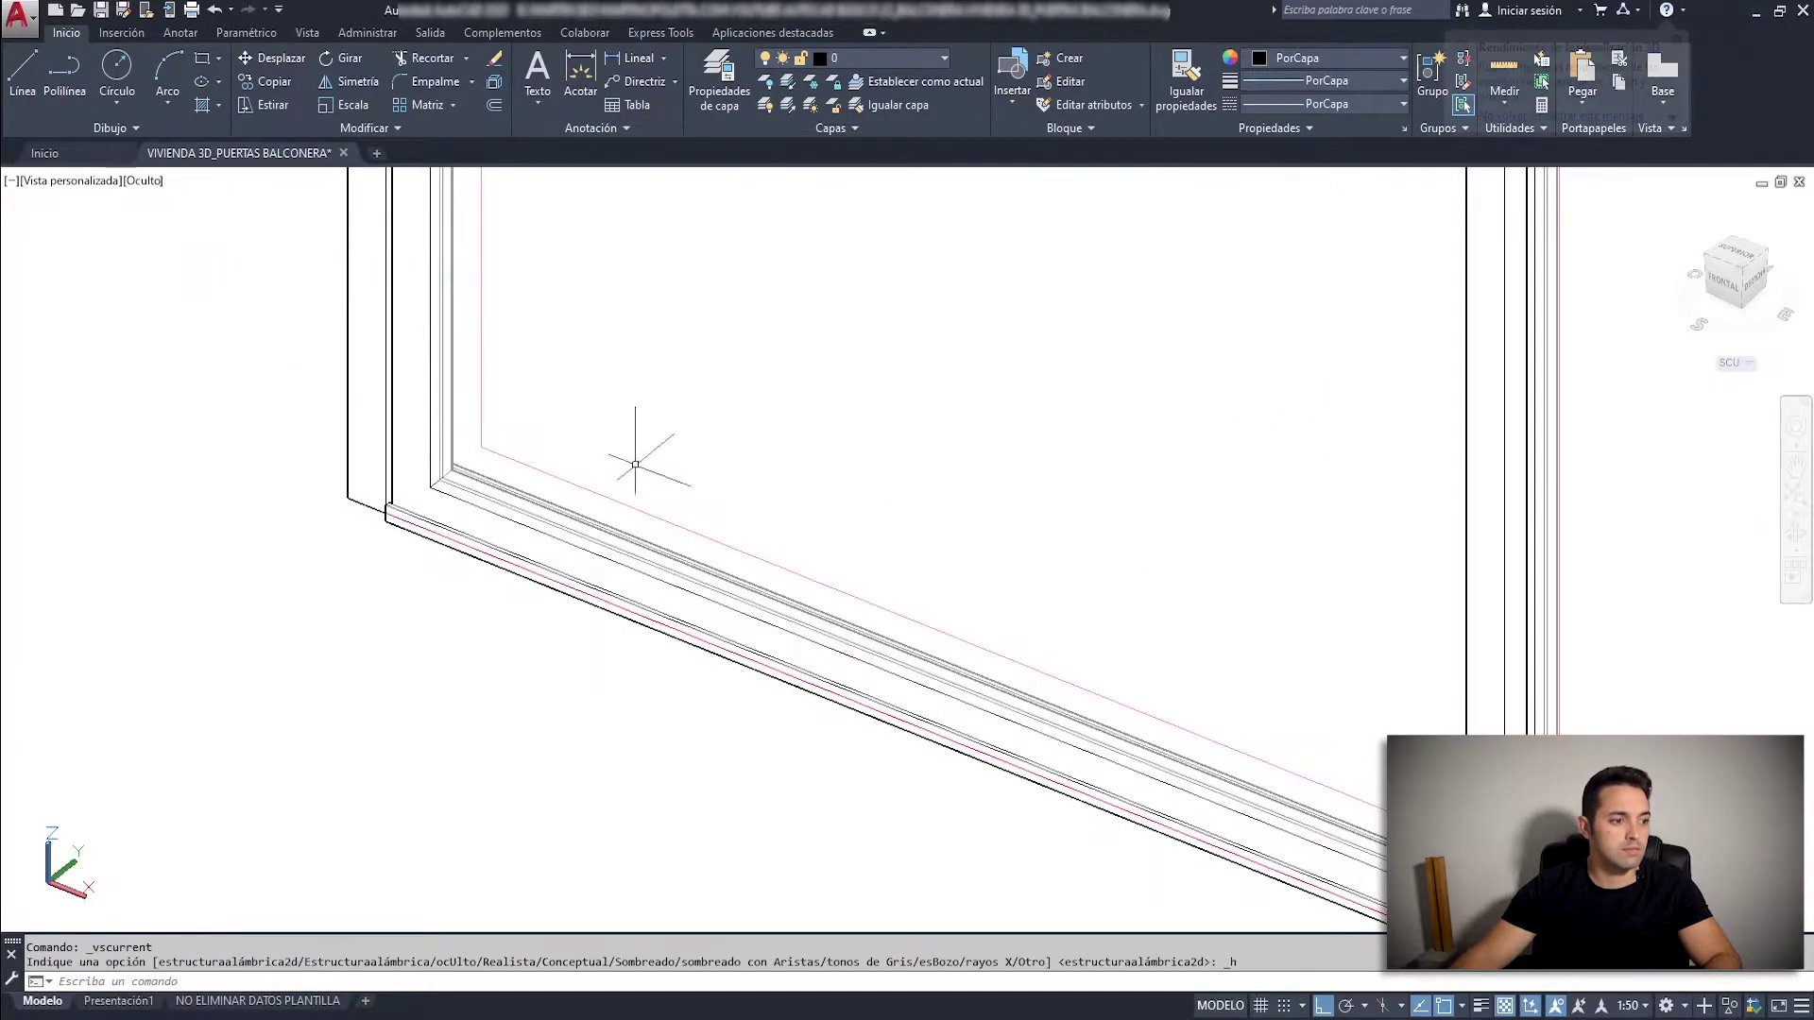
pyautogui.keyDown('shift'); pyautogui.moveTo(635, 464); pyautogui.dragTo(1473, 431, button='middle'); pyautogui.keyUp('shift')
pyautogui.moveTo(1497, 327)
pyautogui.mouseDown(button='middle')
pyautogui.moveTo(1377, 417)
pyautogui.moveTo(1138, 462)
pyautogui.mouseUp(button='middle')
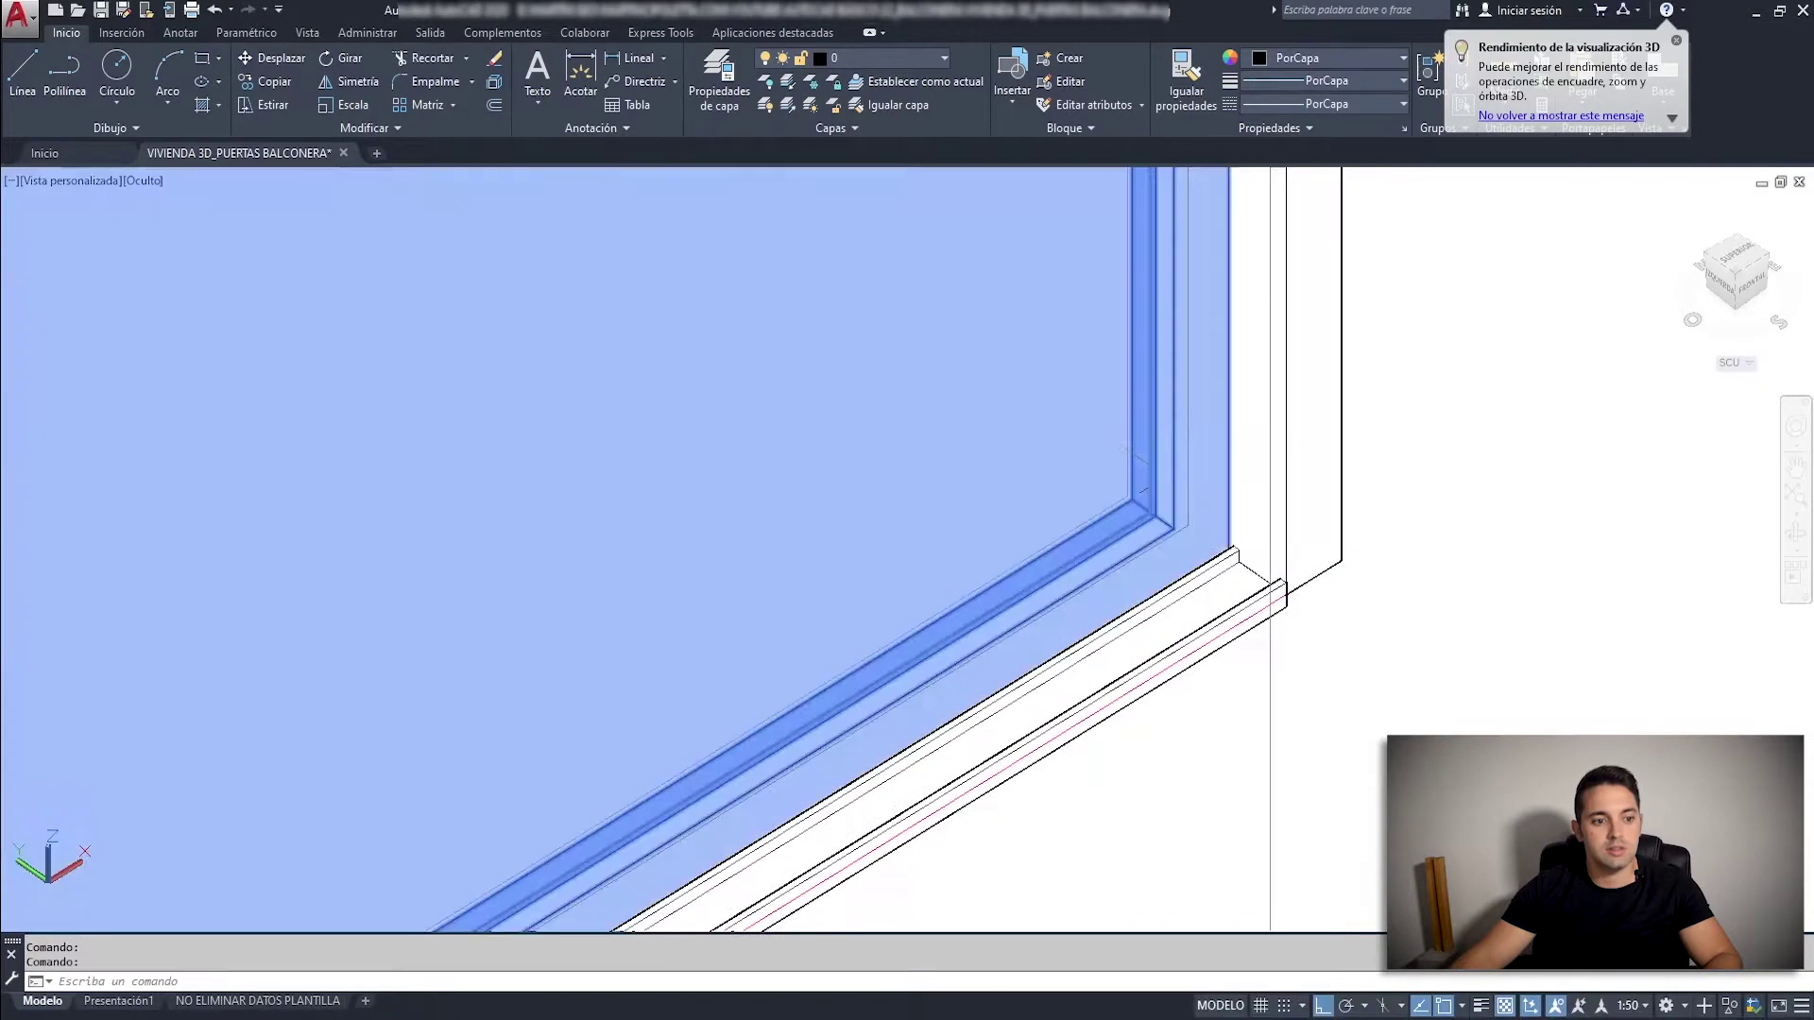
pyautogui.scroll(-3, 1154, 528)
pyautogui.press('Escape')
# Orbit back to a front view and bring the door jamb corner into view.
pyautogui.keyDown('shift'); pyautogui.moveTo(1192, 635); pyautogui.dragTo(980, 611, button='middle'); pyautogui.keyUp('shift')
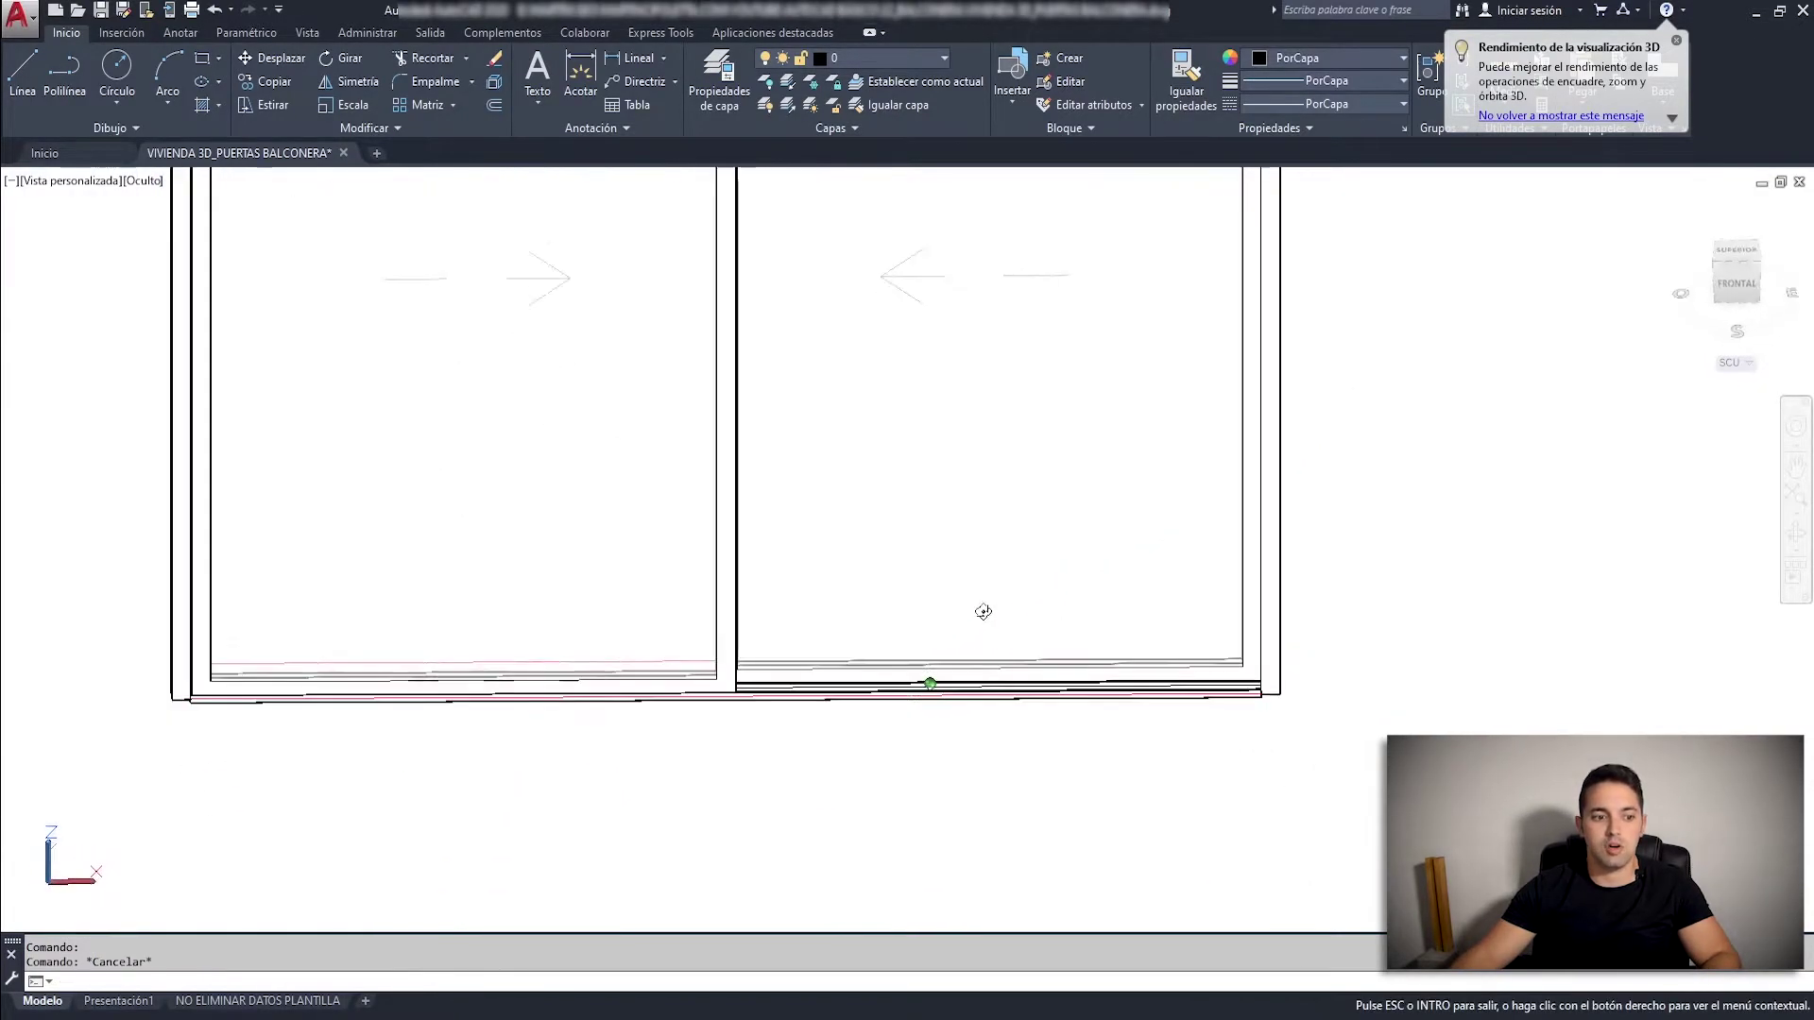
pyautogui.scroll(3, 1322, 860)
pyautogui.scroll(2, 1331, 864)
pyautogui.scroll(2, 1341, 868)
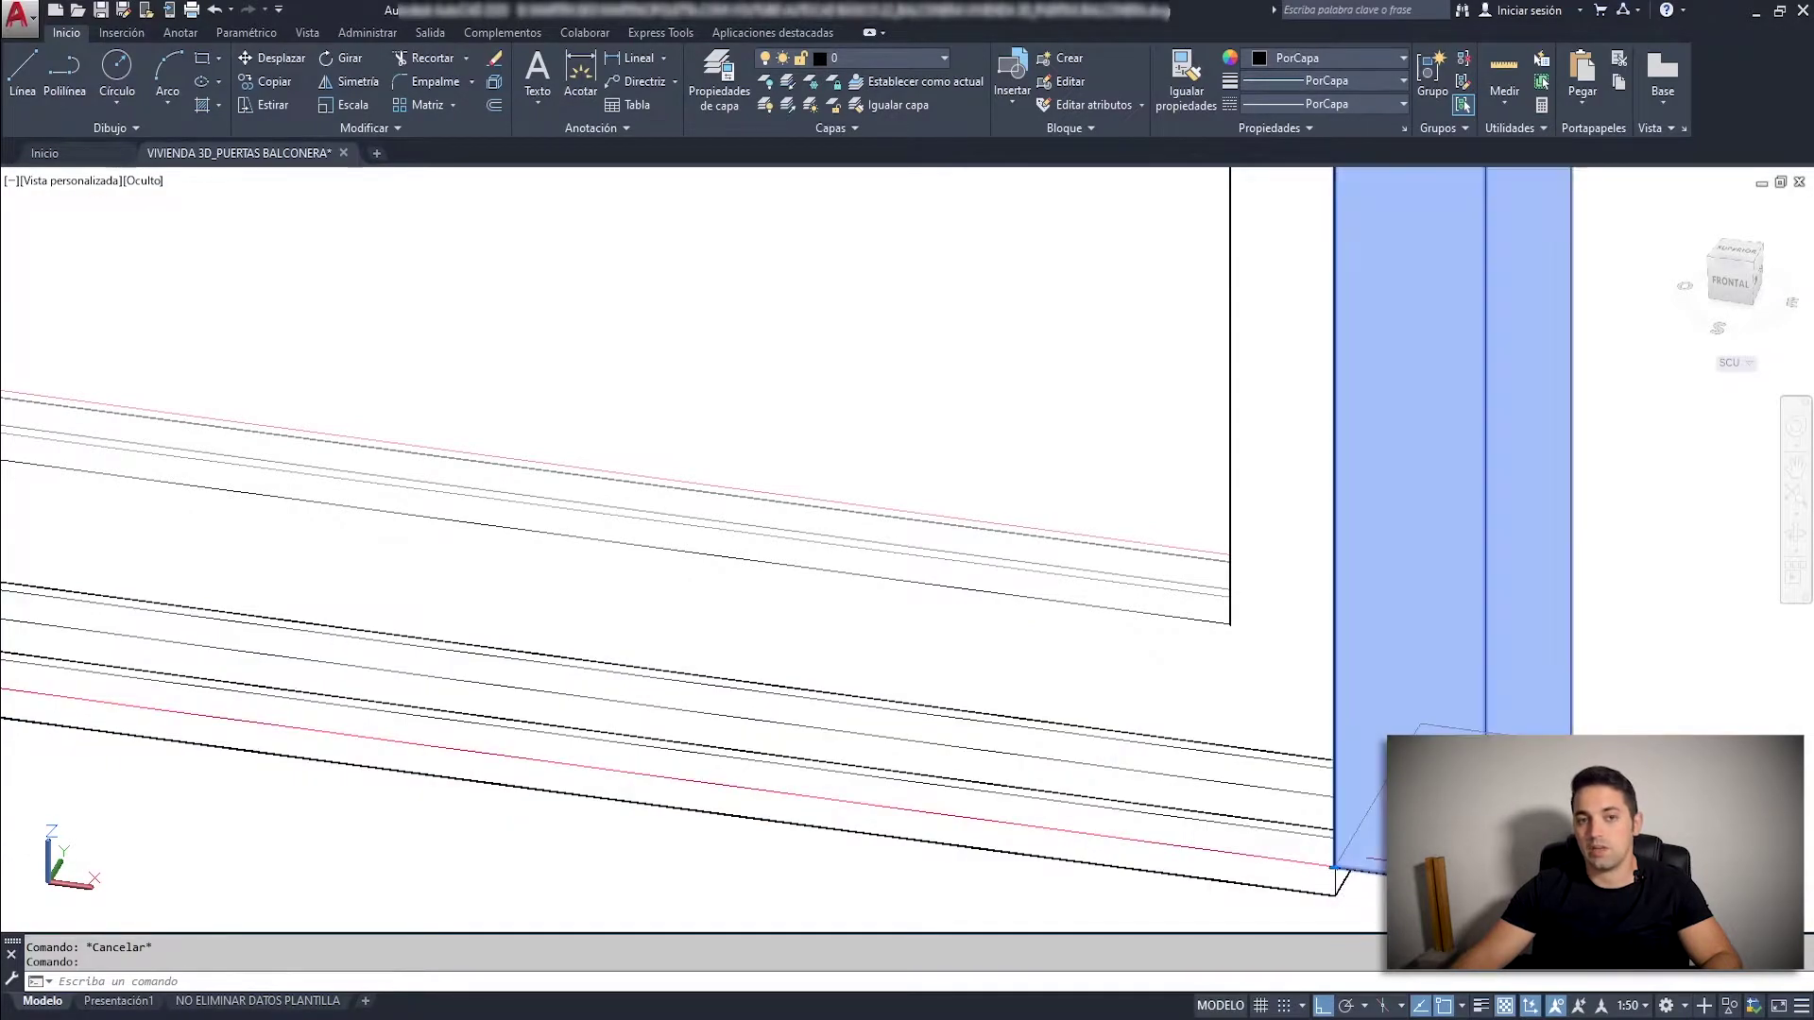
pyautogui.moveTo(1389, 872); pyautogui.dragTo(1463, 706, button='middle')
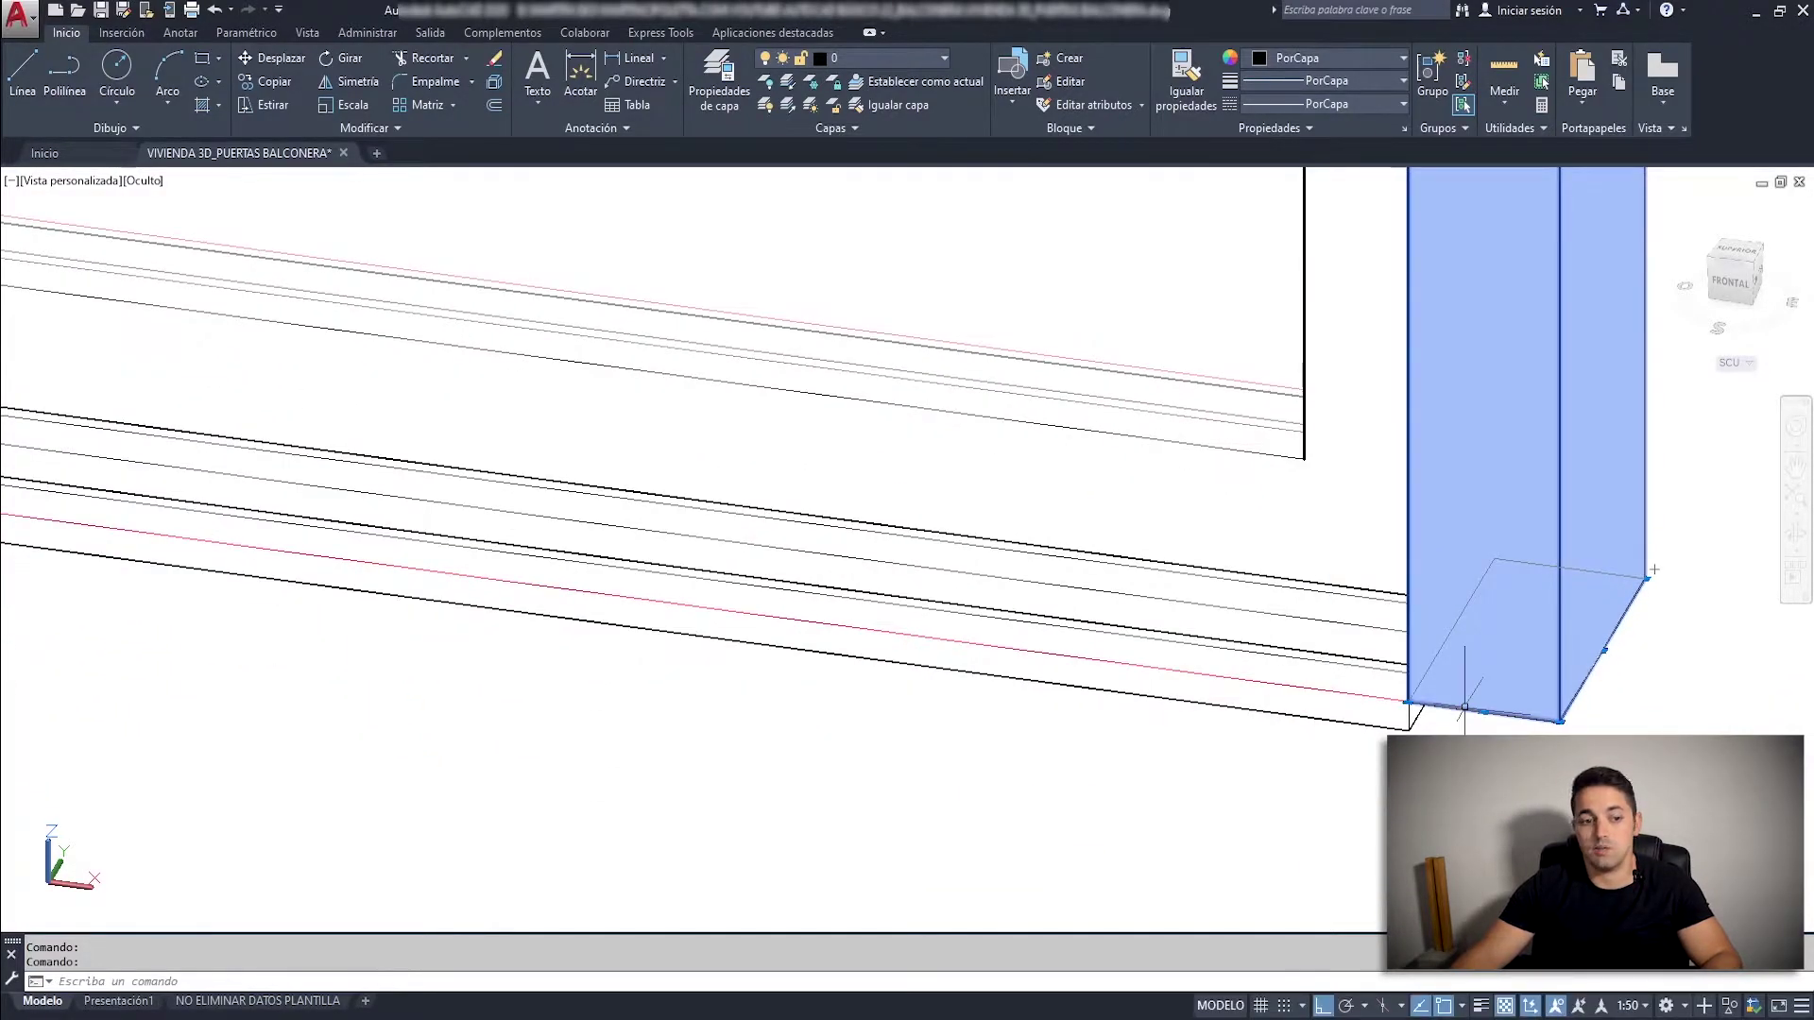
pyautogui.scroll(-4, 1455, 711)
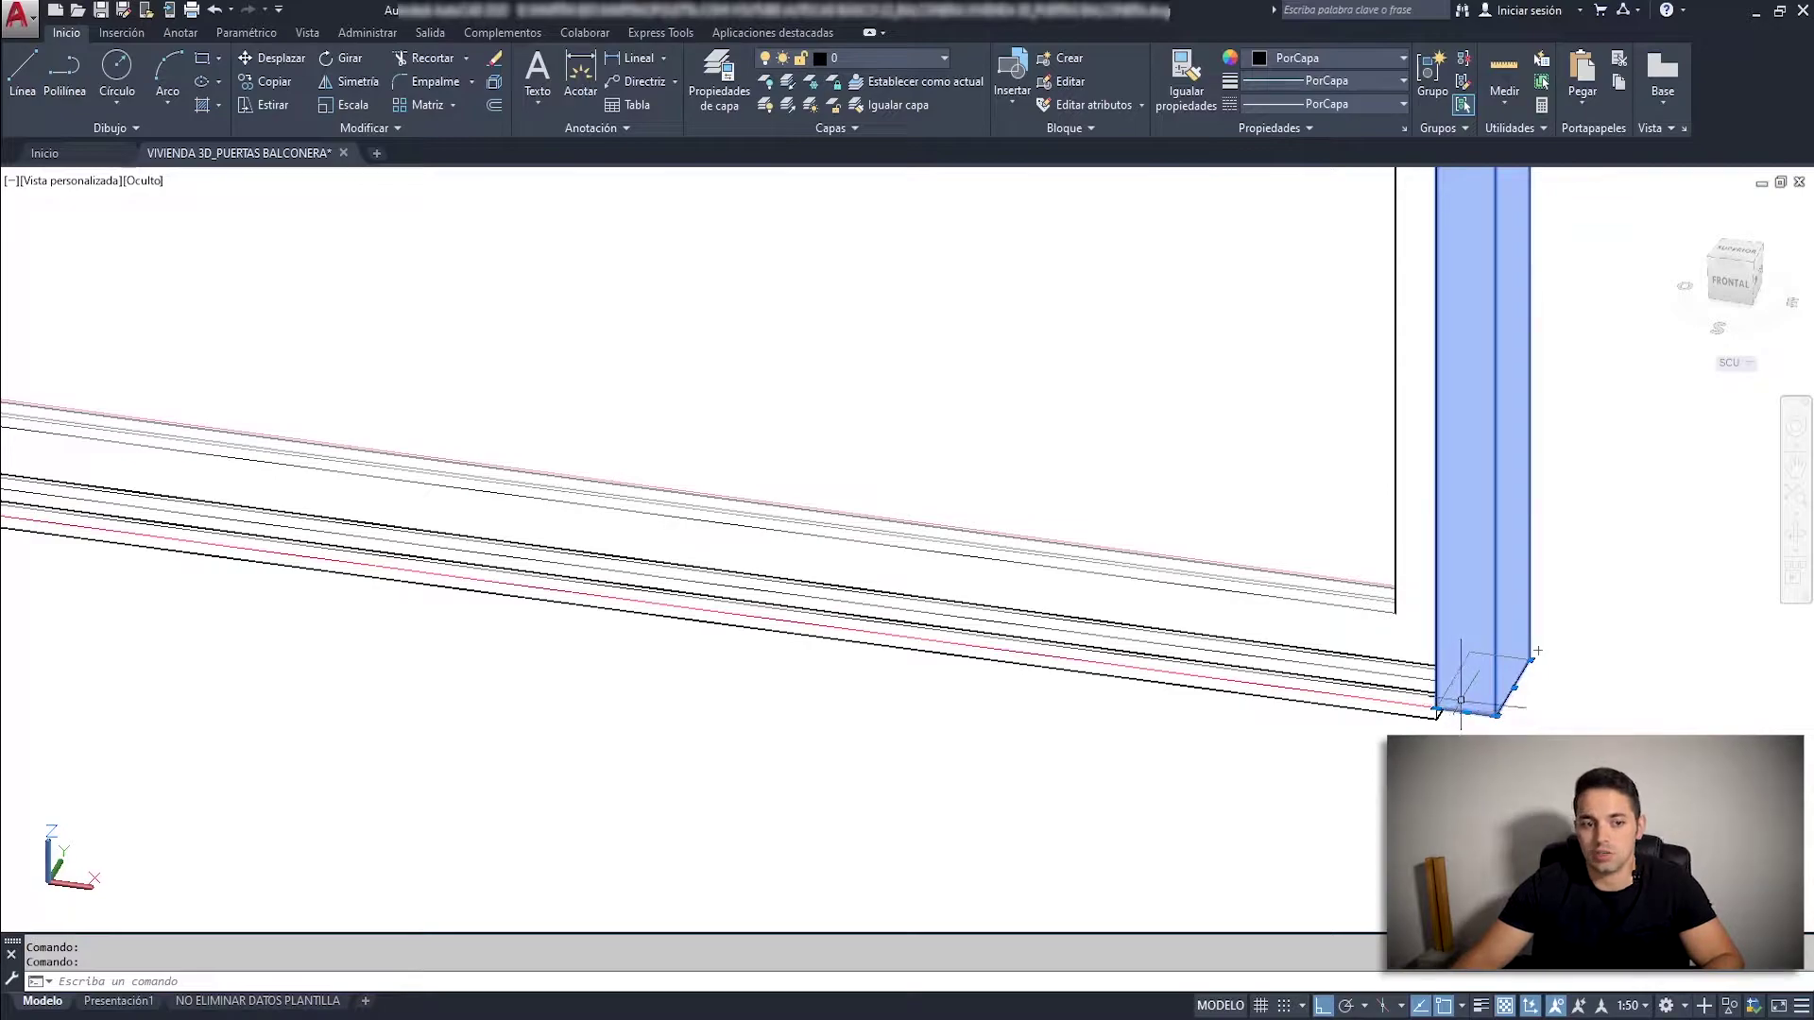
pyautogui.scroll(5, 1461, 699)
pyautogui.press('Escape')
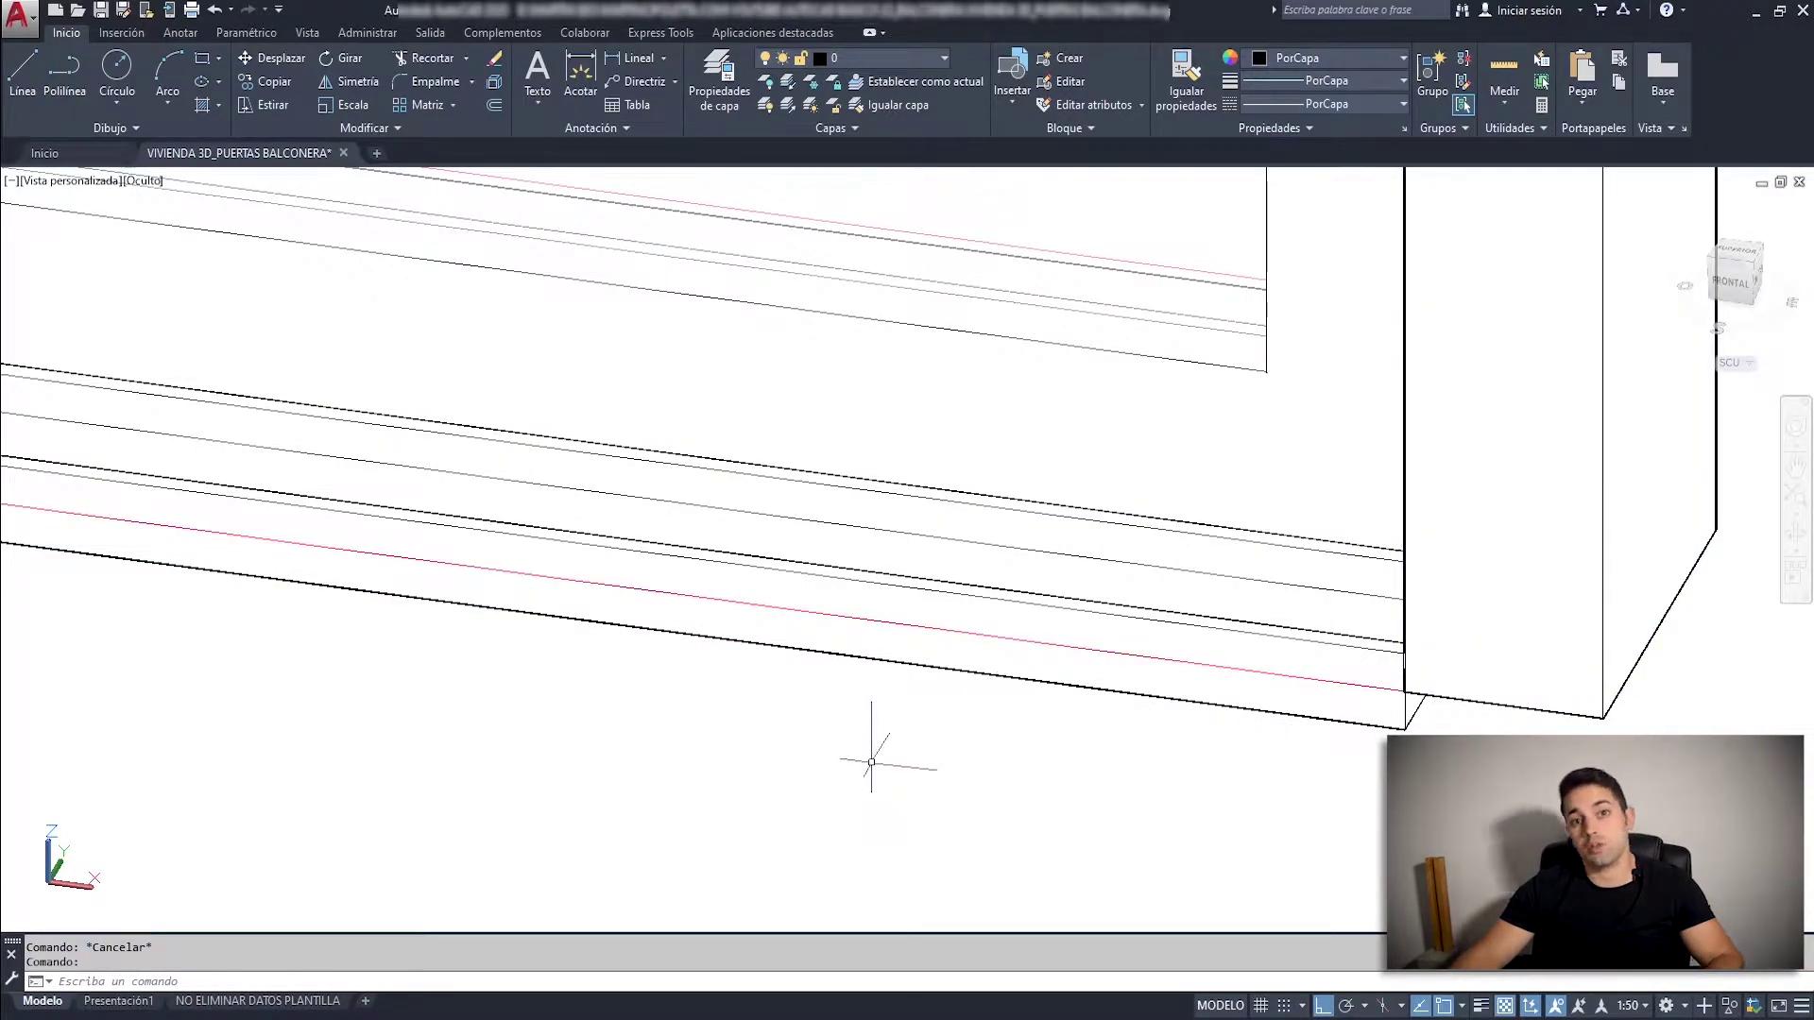
# Zoom to the central meeting stile and start RECTANG there.
pyautogui.scroll(-2, 897, 746)
pyautogui.scroll(-3, 935, 661)
pyautogui.scroll(-2, 939, 625)
pyautogui.scroll(8, 954, 567)
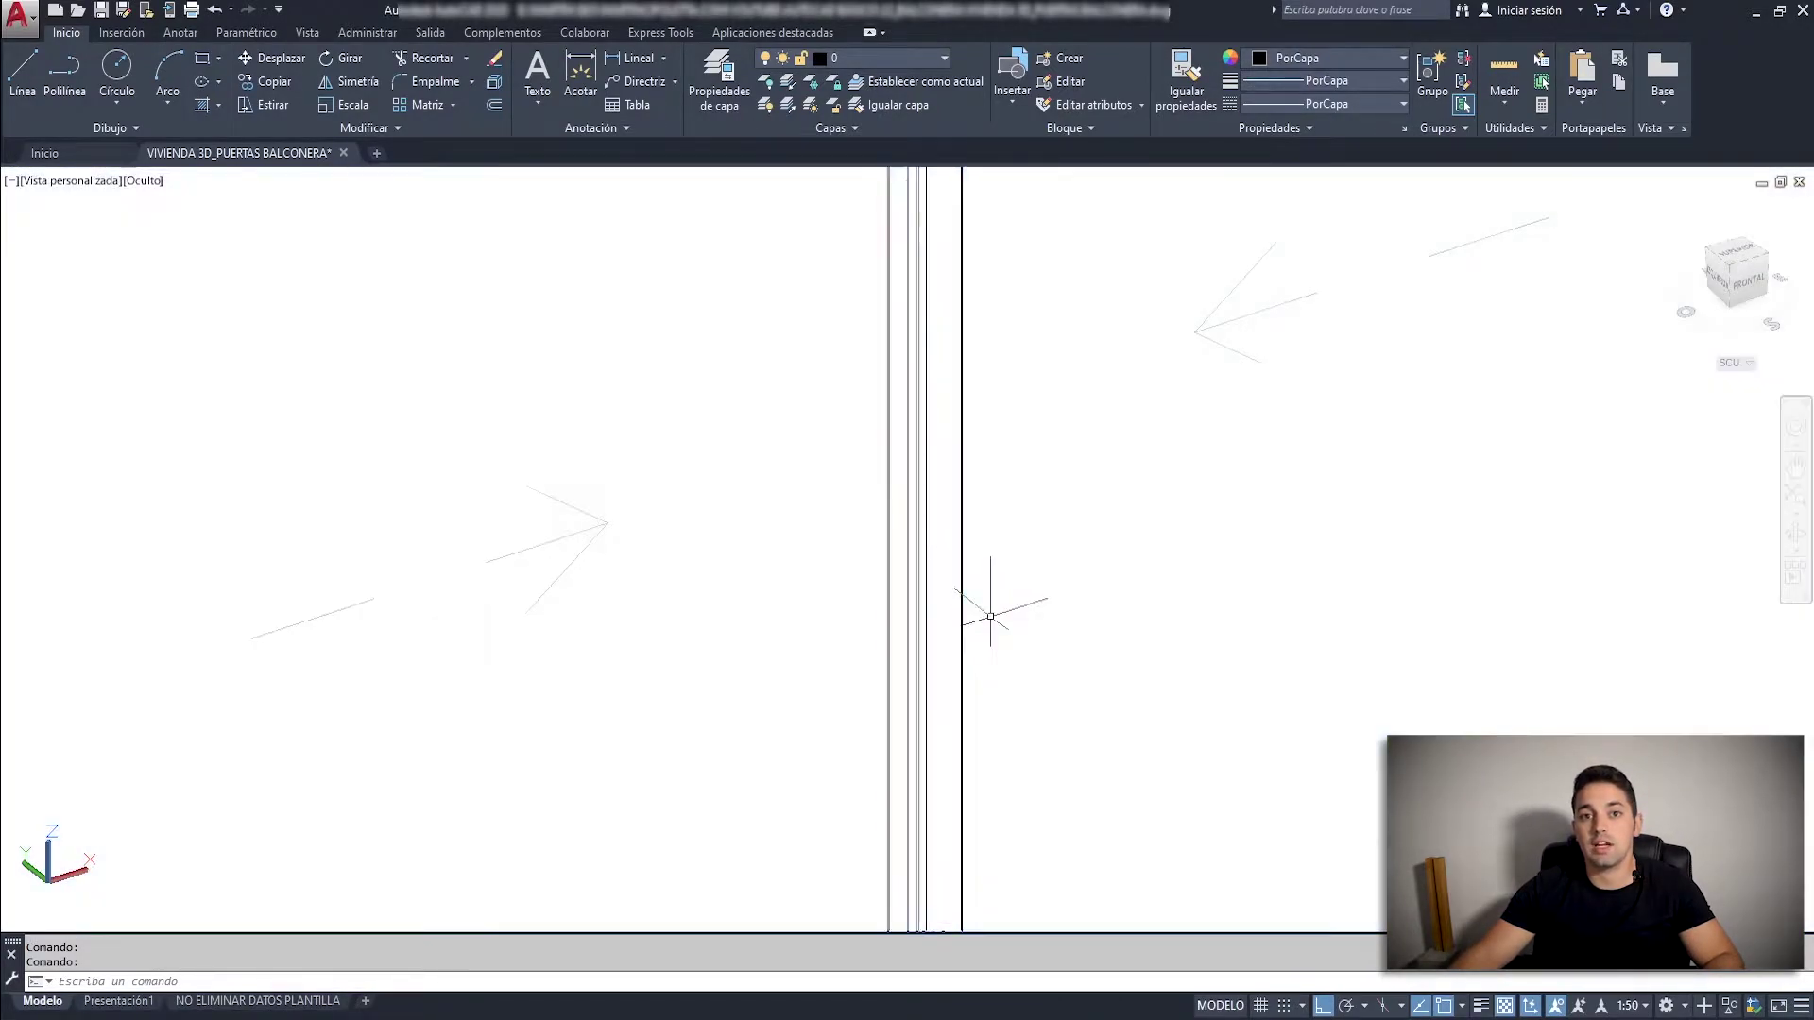
pyautogui.scroll(-5, 990, 615)
pyautogui.scroll(4, 977, 652)
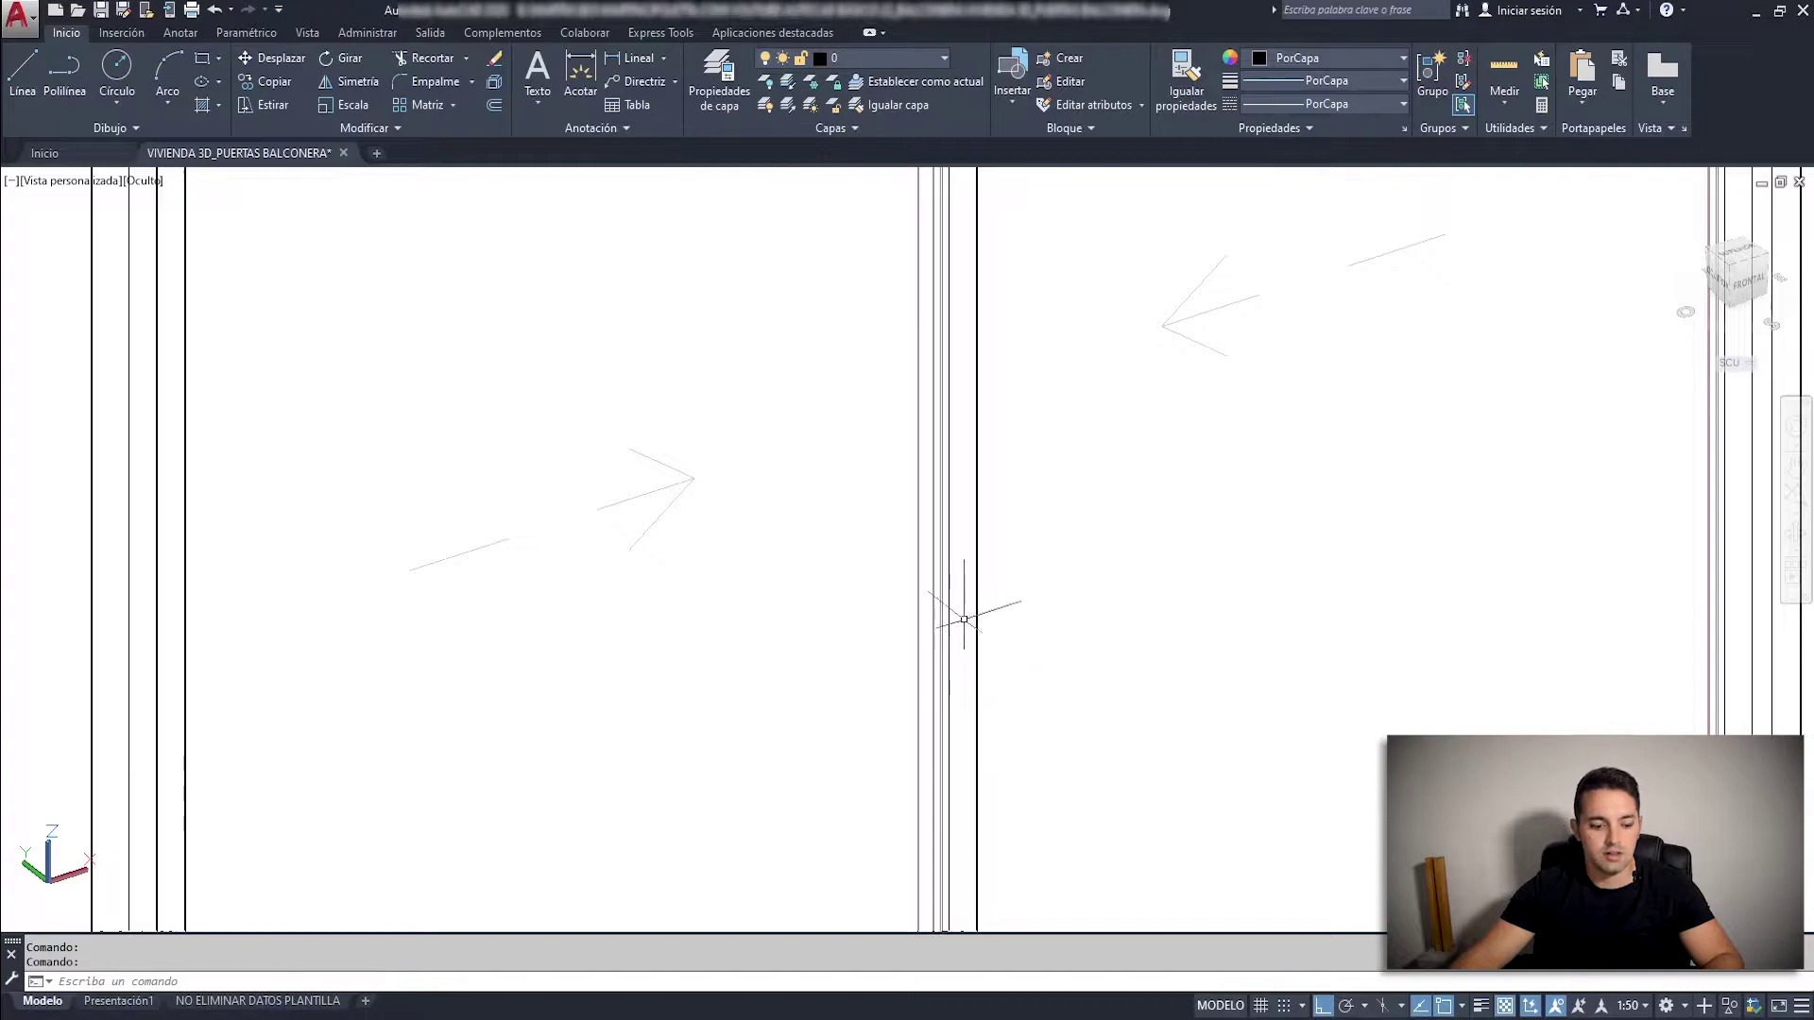
pyautogui.scroll(3, 944, 595)
pyautogui.write('REC')
pyautogui.press('Return')
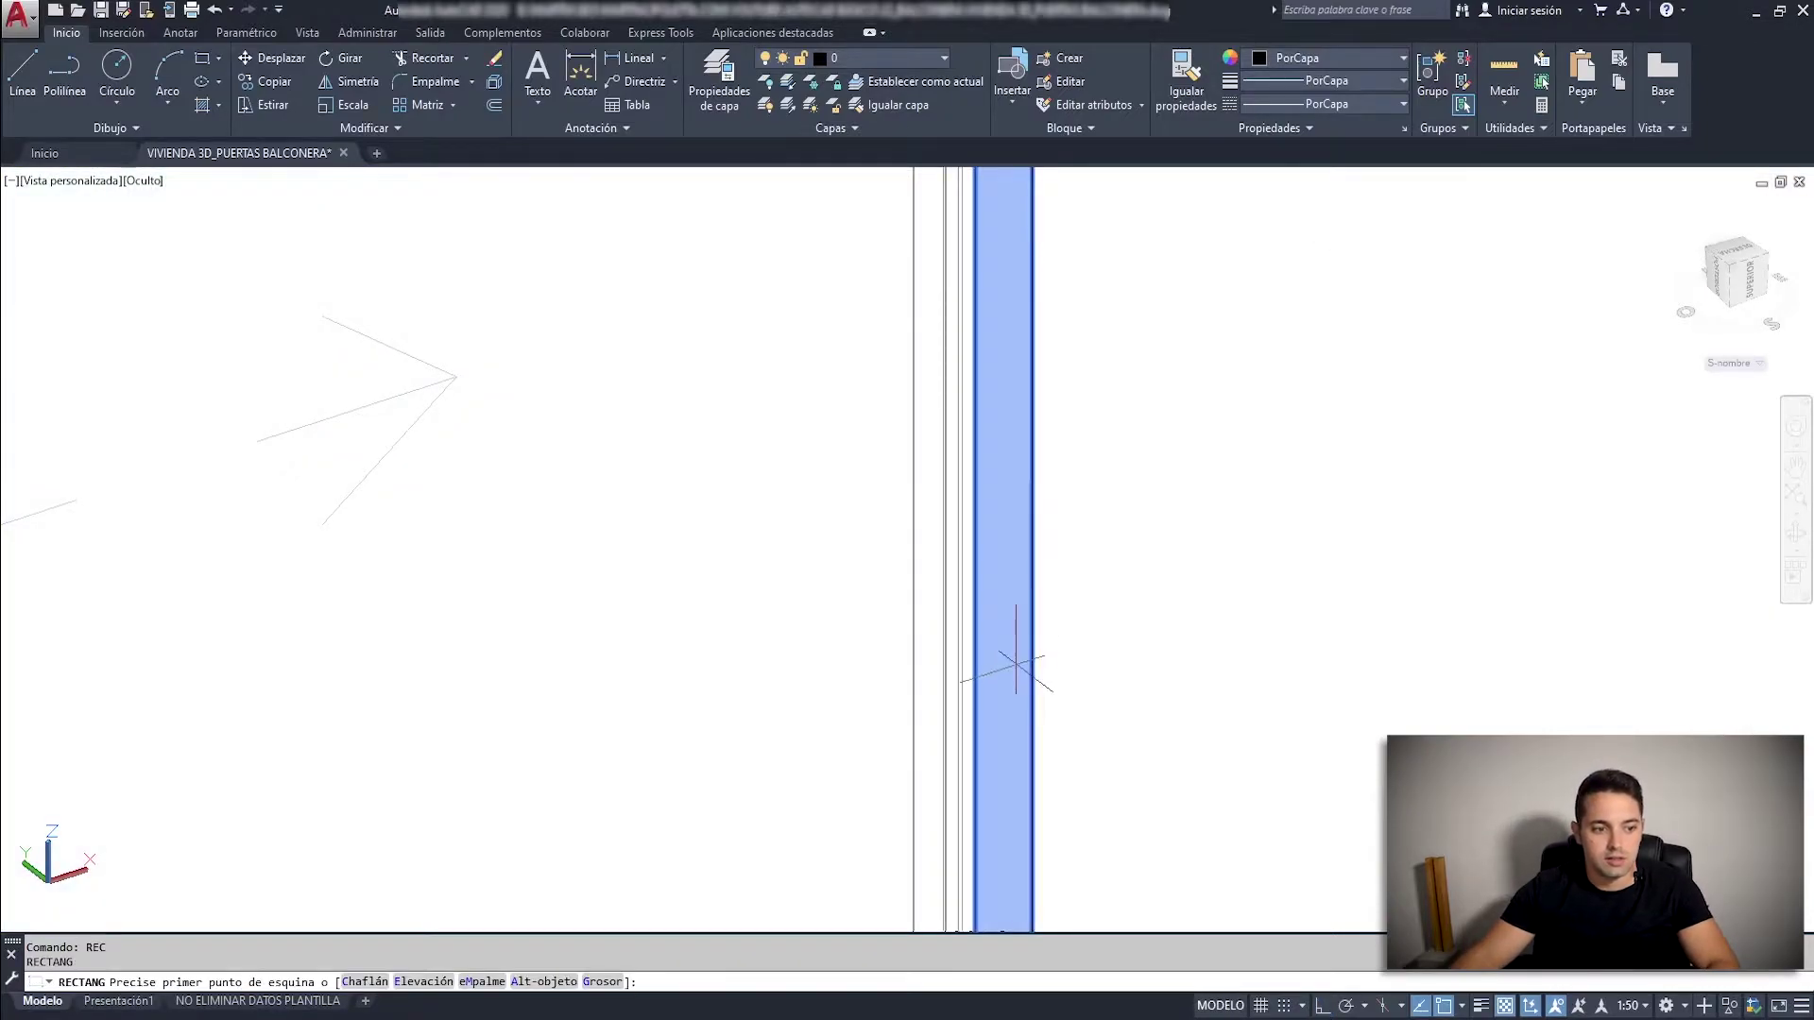
# Draw the handle rectangle on the central stile and switch to 2D Wireframe.
pyautogui.click(1016, 666)
pyautogui.click(1001, 416)
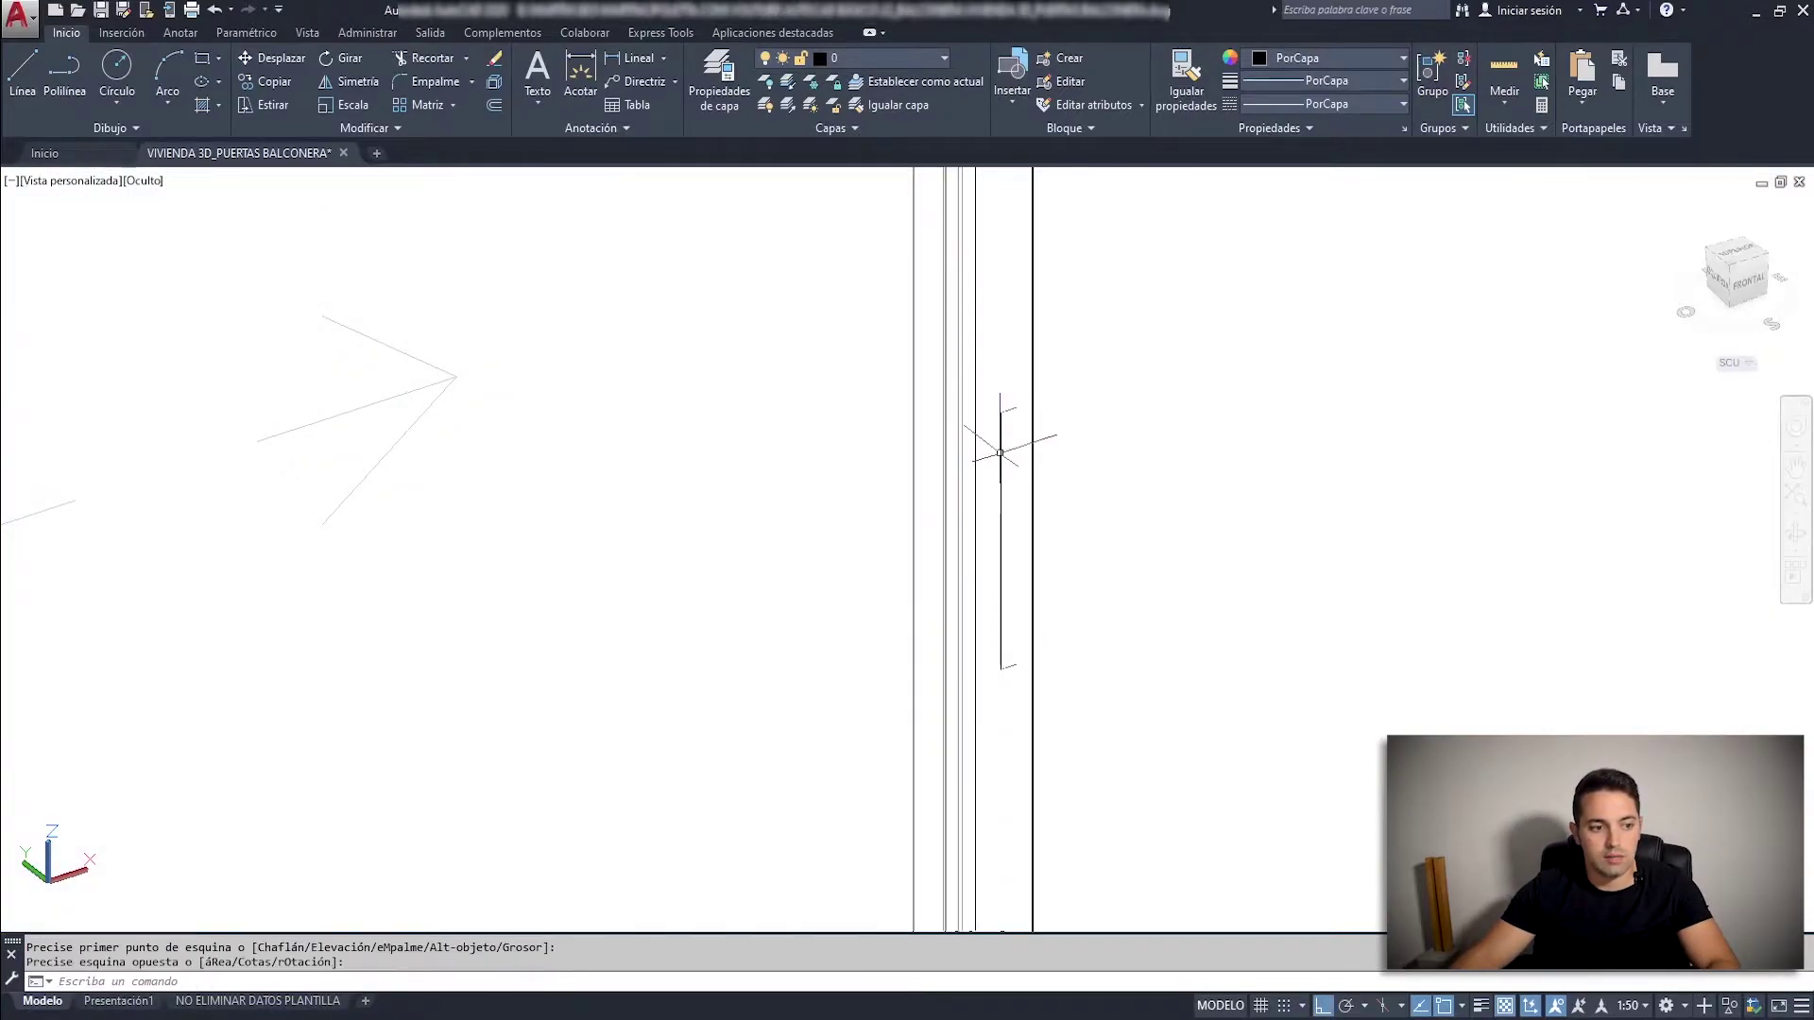
pyautogui.moveTo(1002, 444); pyautogui.dragTo(164, 180)
pyautogui.click(142, 183)
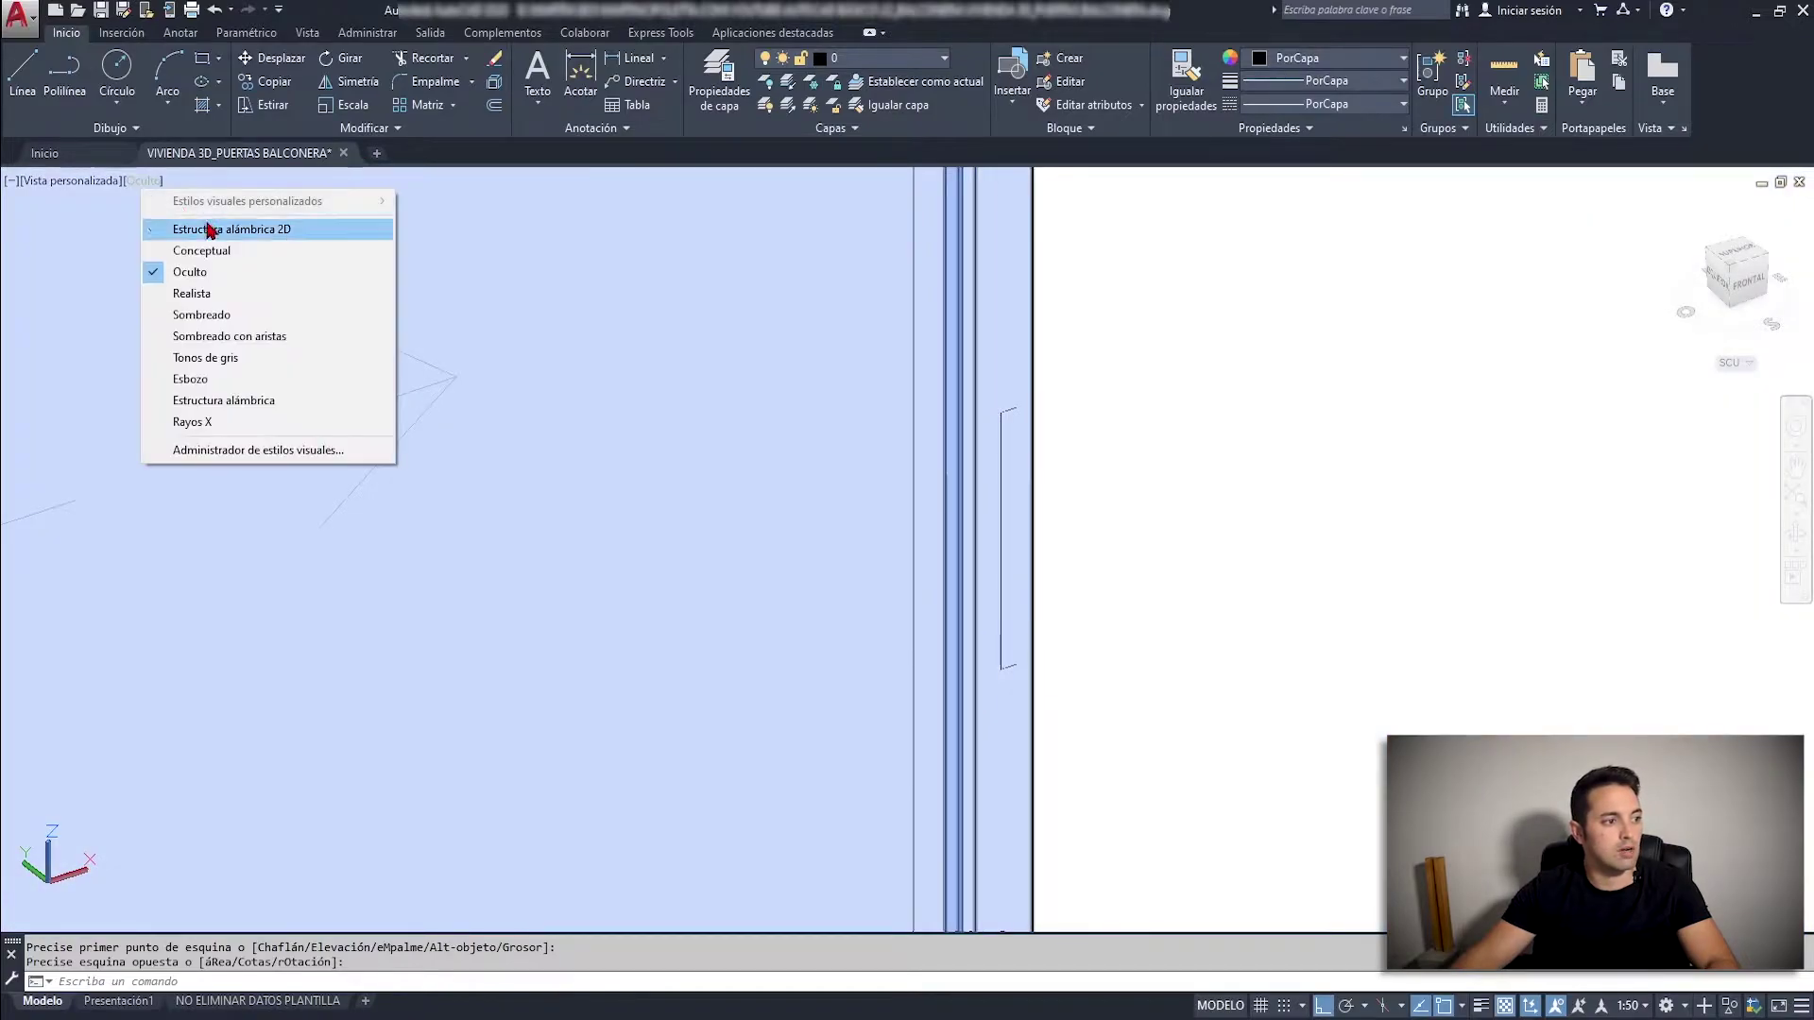
pyautogui.click(212, 230)
pyautogui.press('Escape')
# Extrude the handle rectangle 0.02 and restore the Hidden visual style.
pyautogui.click(1009, 406)
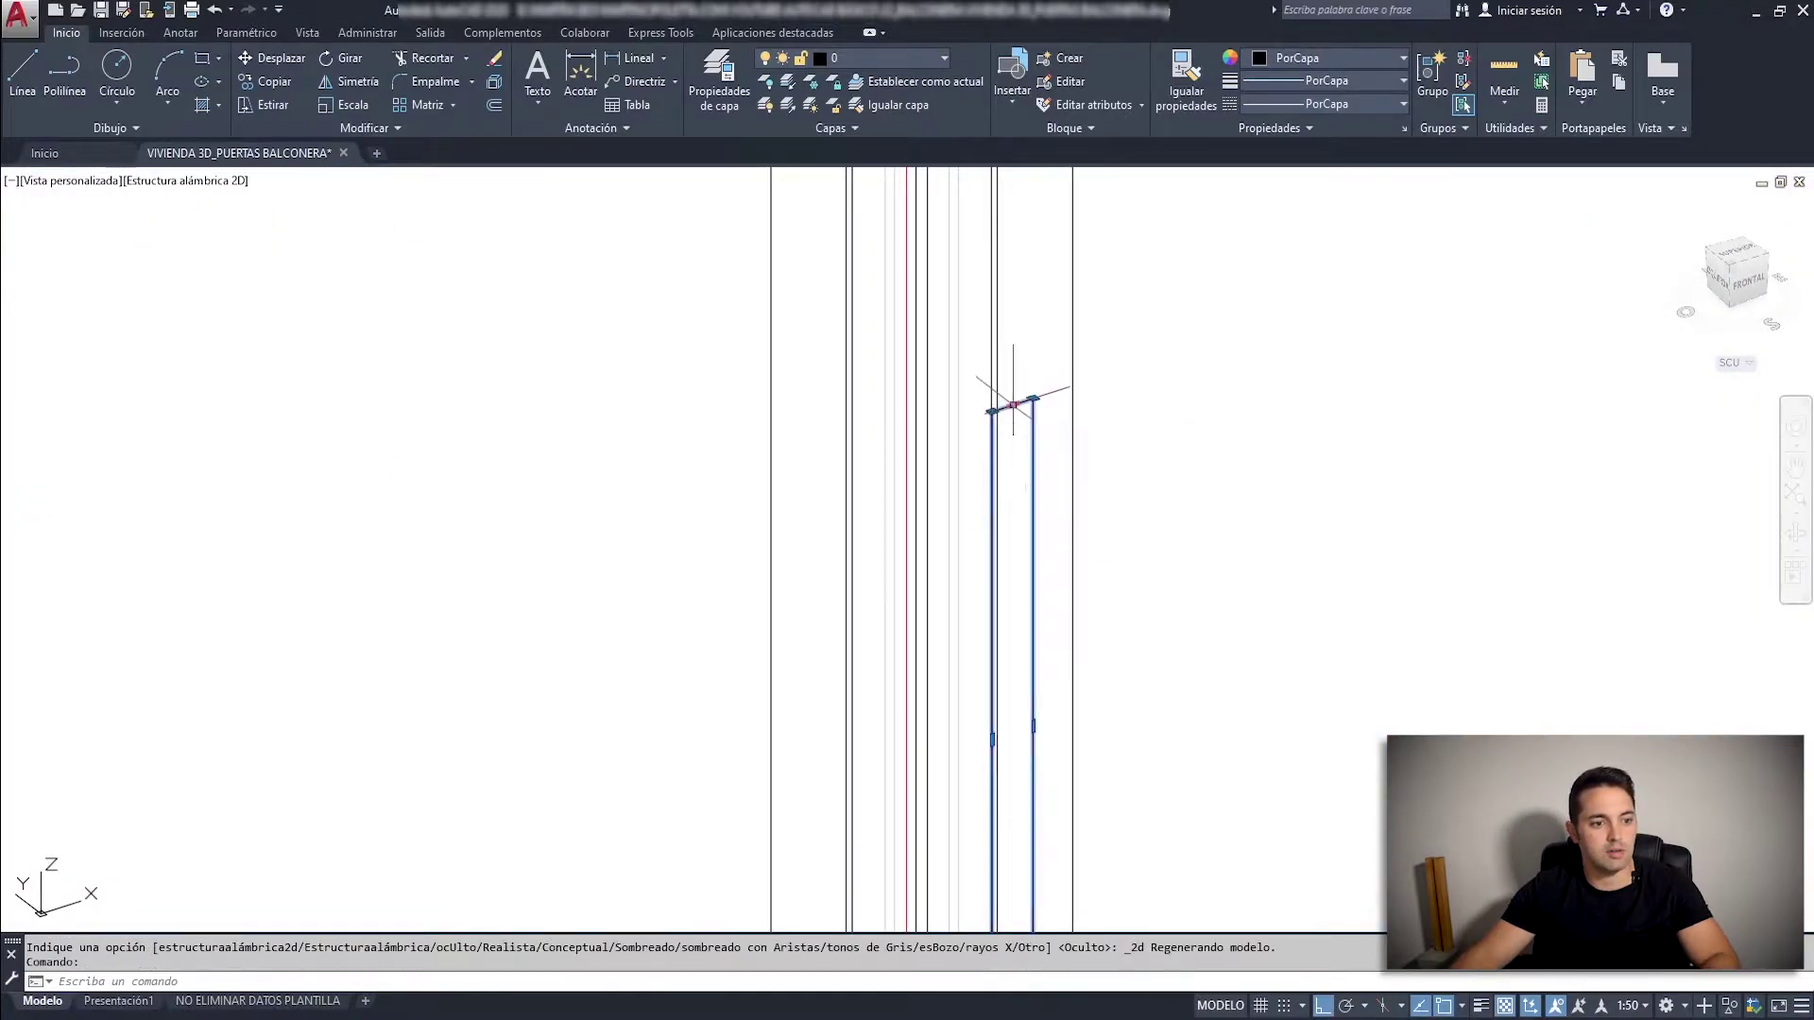
pyautogui.scroll(-5, 945, 420)
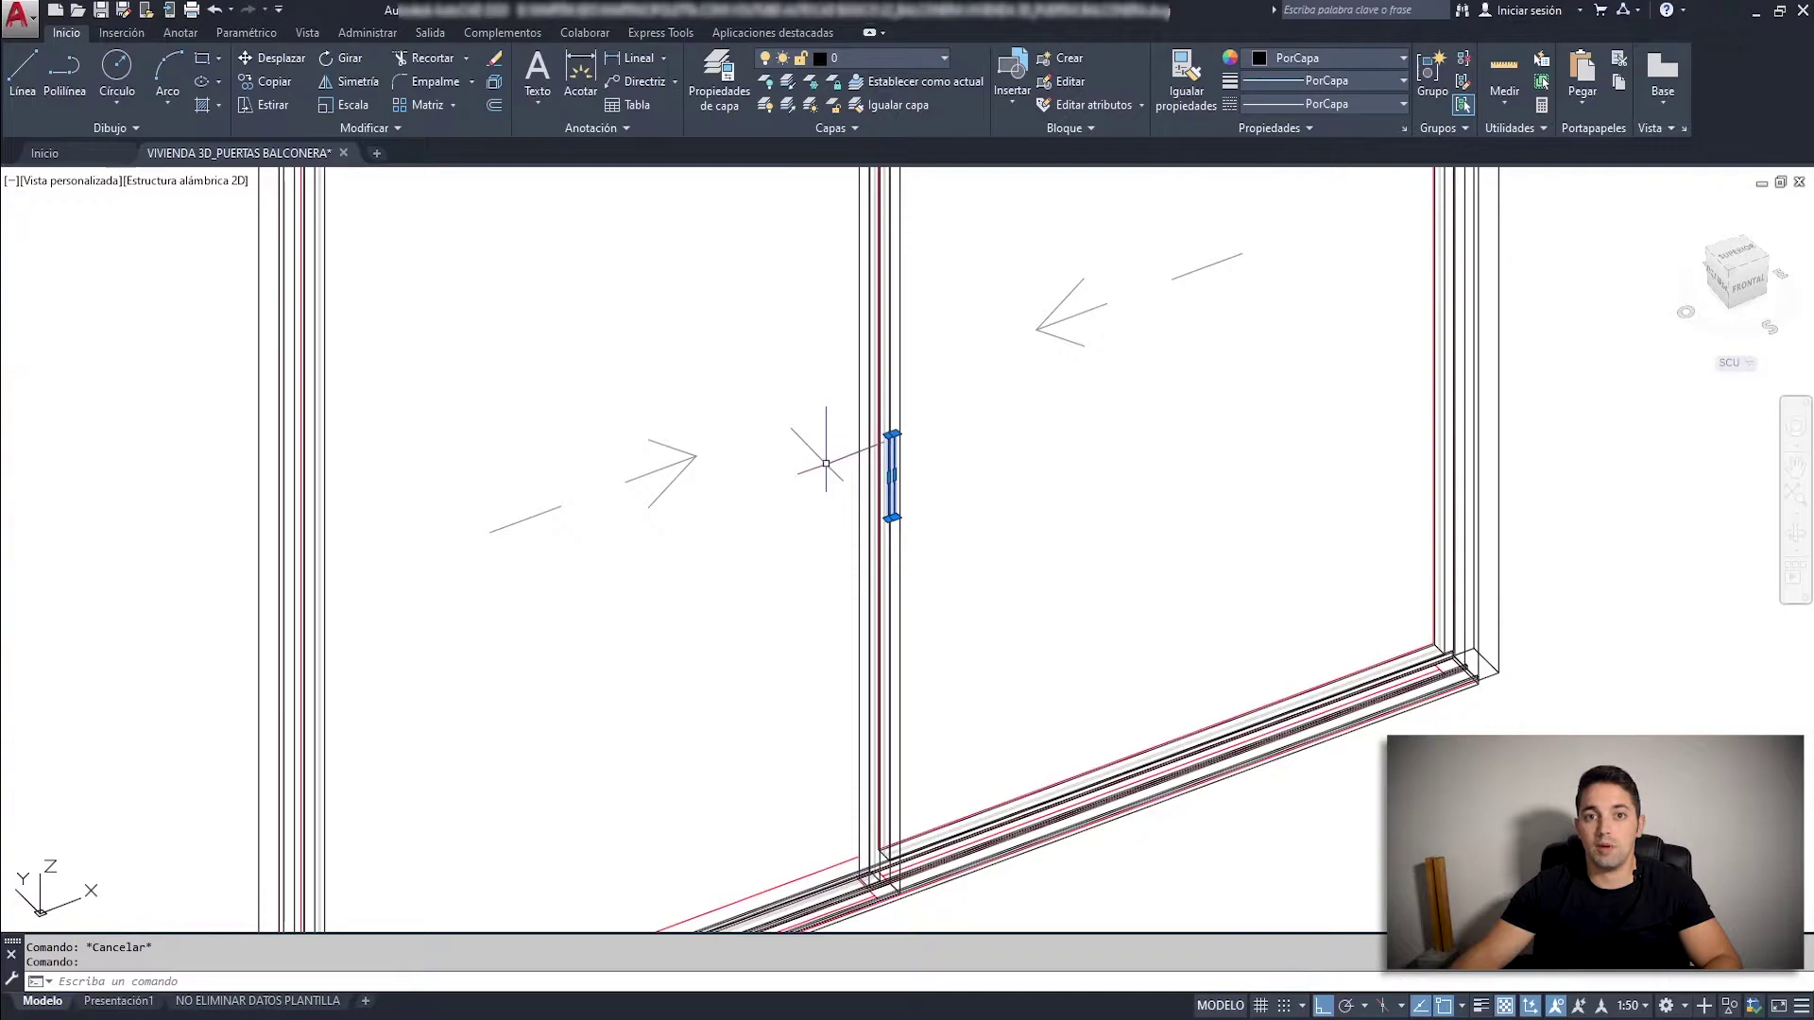
pyautogui.scroll(5, 826, 463)
pyautogui.write('T')
pyautogui.press('Return')
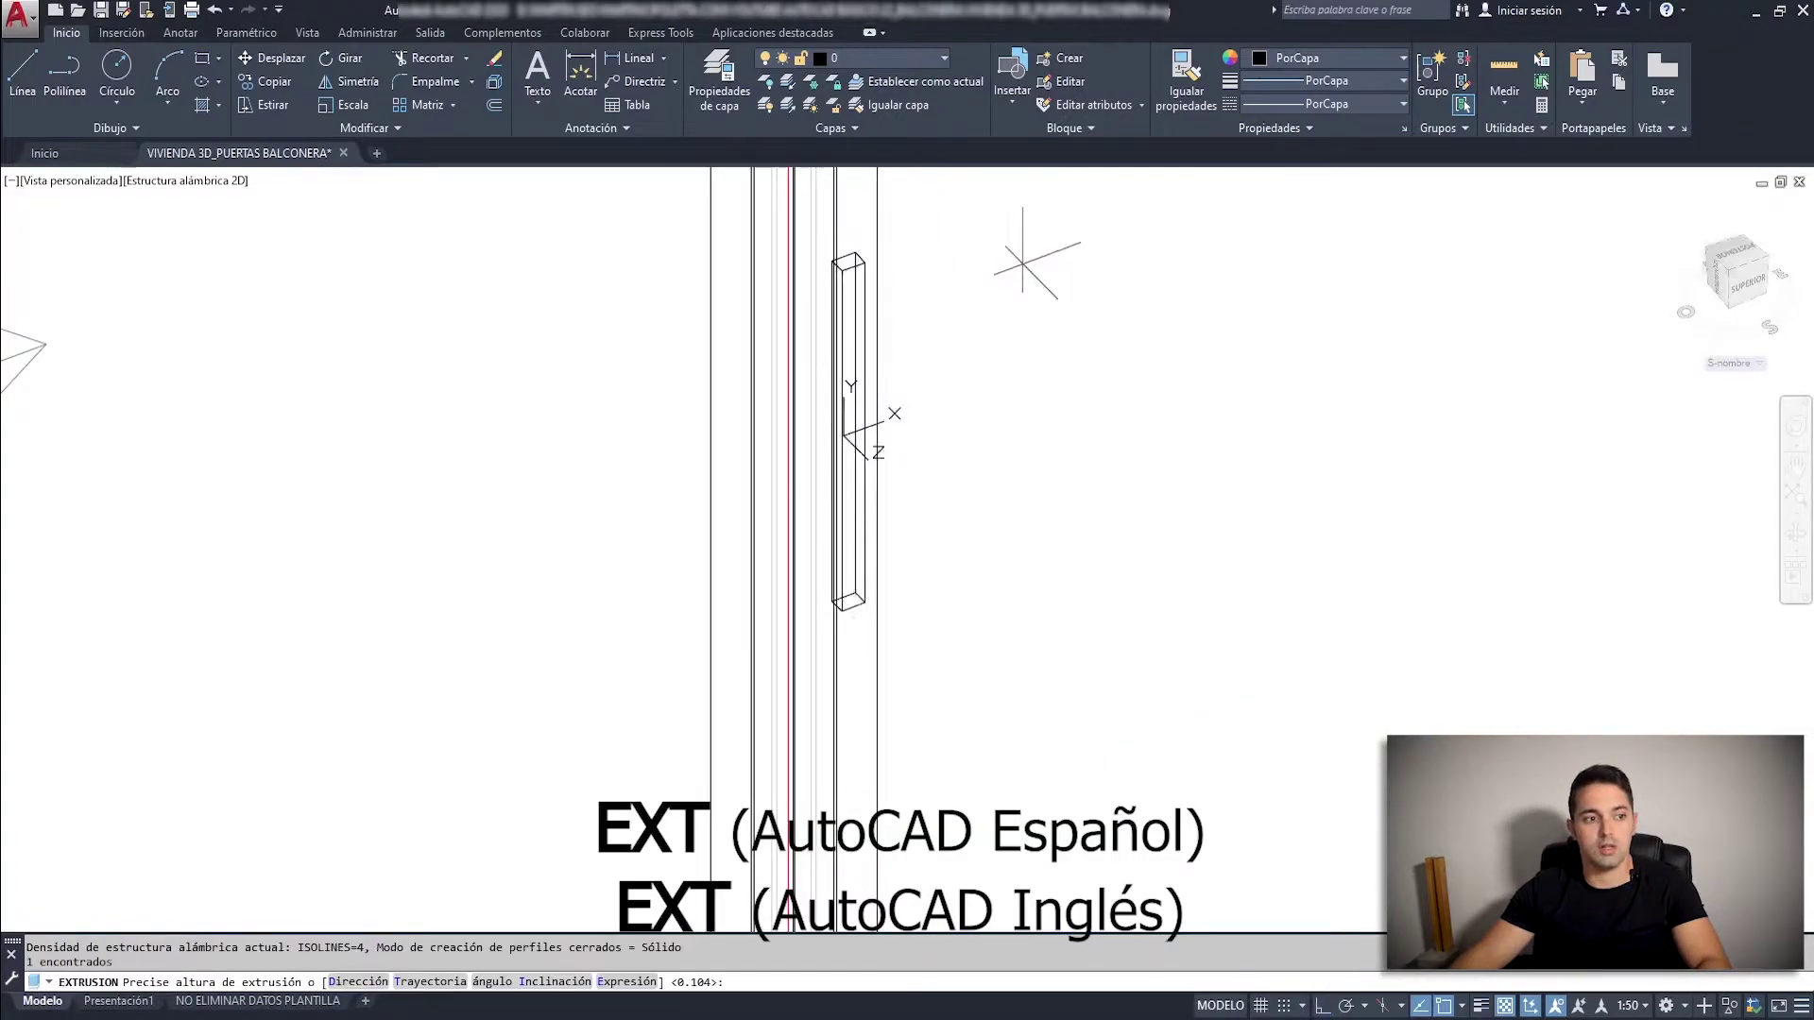
pyautogui.write('.0')
pyautogui.press('Return')
pyautogui.click(189, 181)
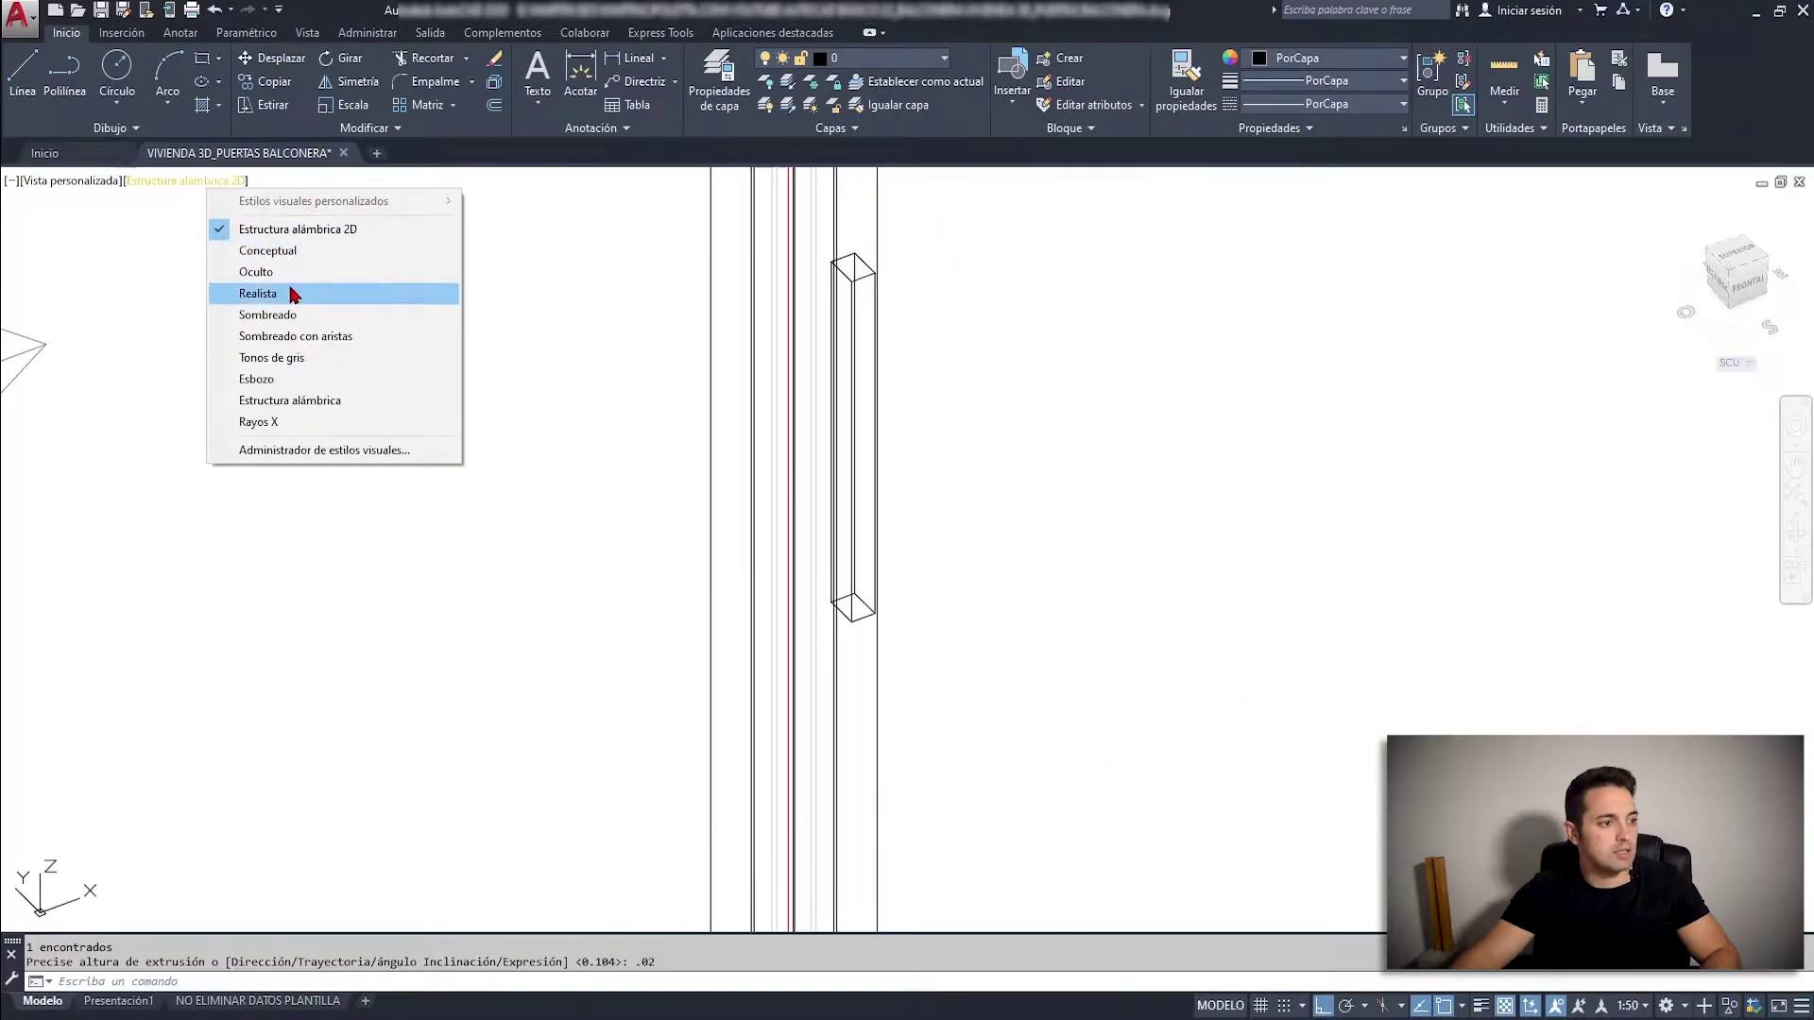
pyautogui.click(378, 271)
pyautogui.scroll(-4, 749, 485)
# Start FILLETEDGE (LME) and pick the handle bar's front, top, side and bottom edges.
pyautogui.scroll(-2, 708, 599)
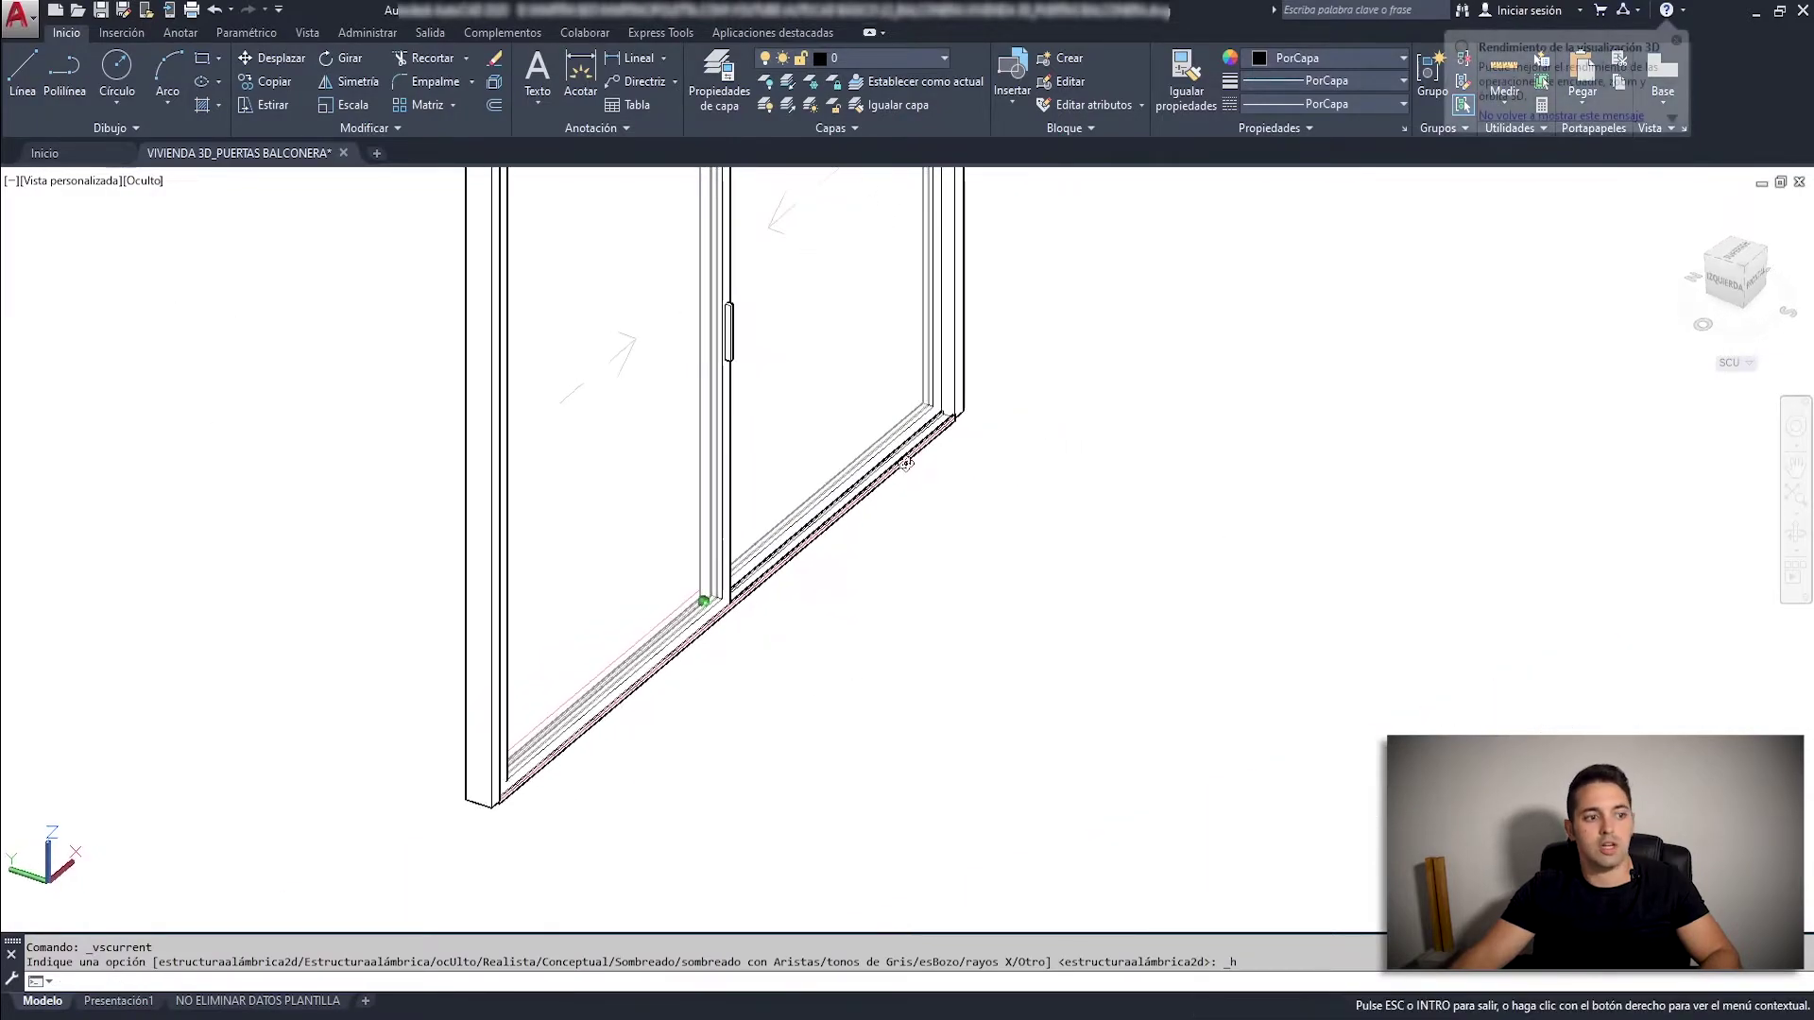
pyautogui.scroll(7, 930, 311)
pyautogui.scroll(3, 929, 311)
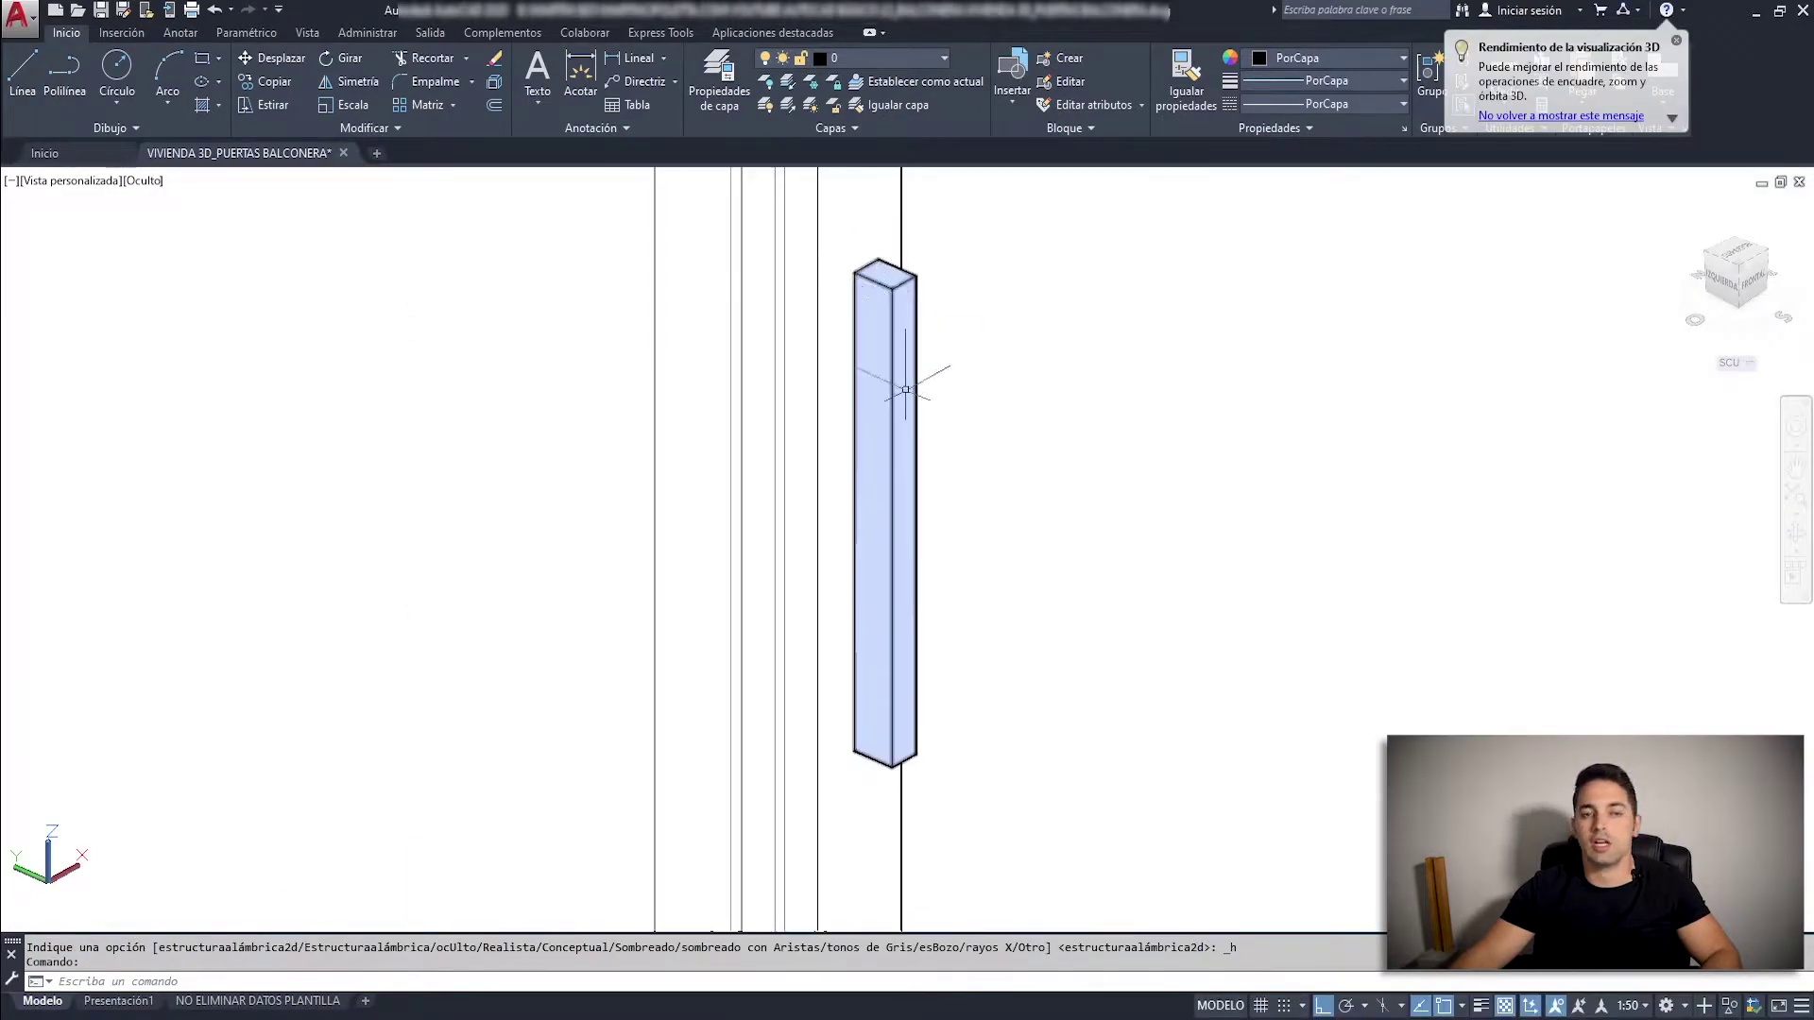
pyautogui.press('Escape')
pyautogui.press('Escape')
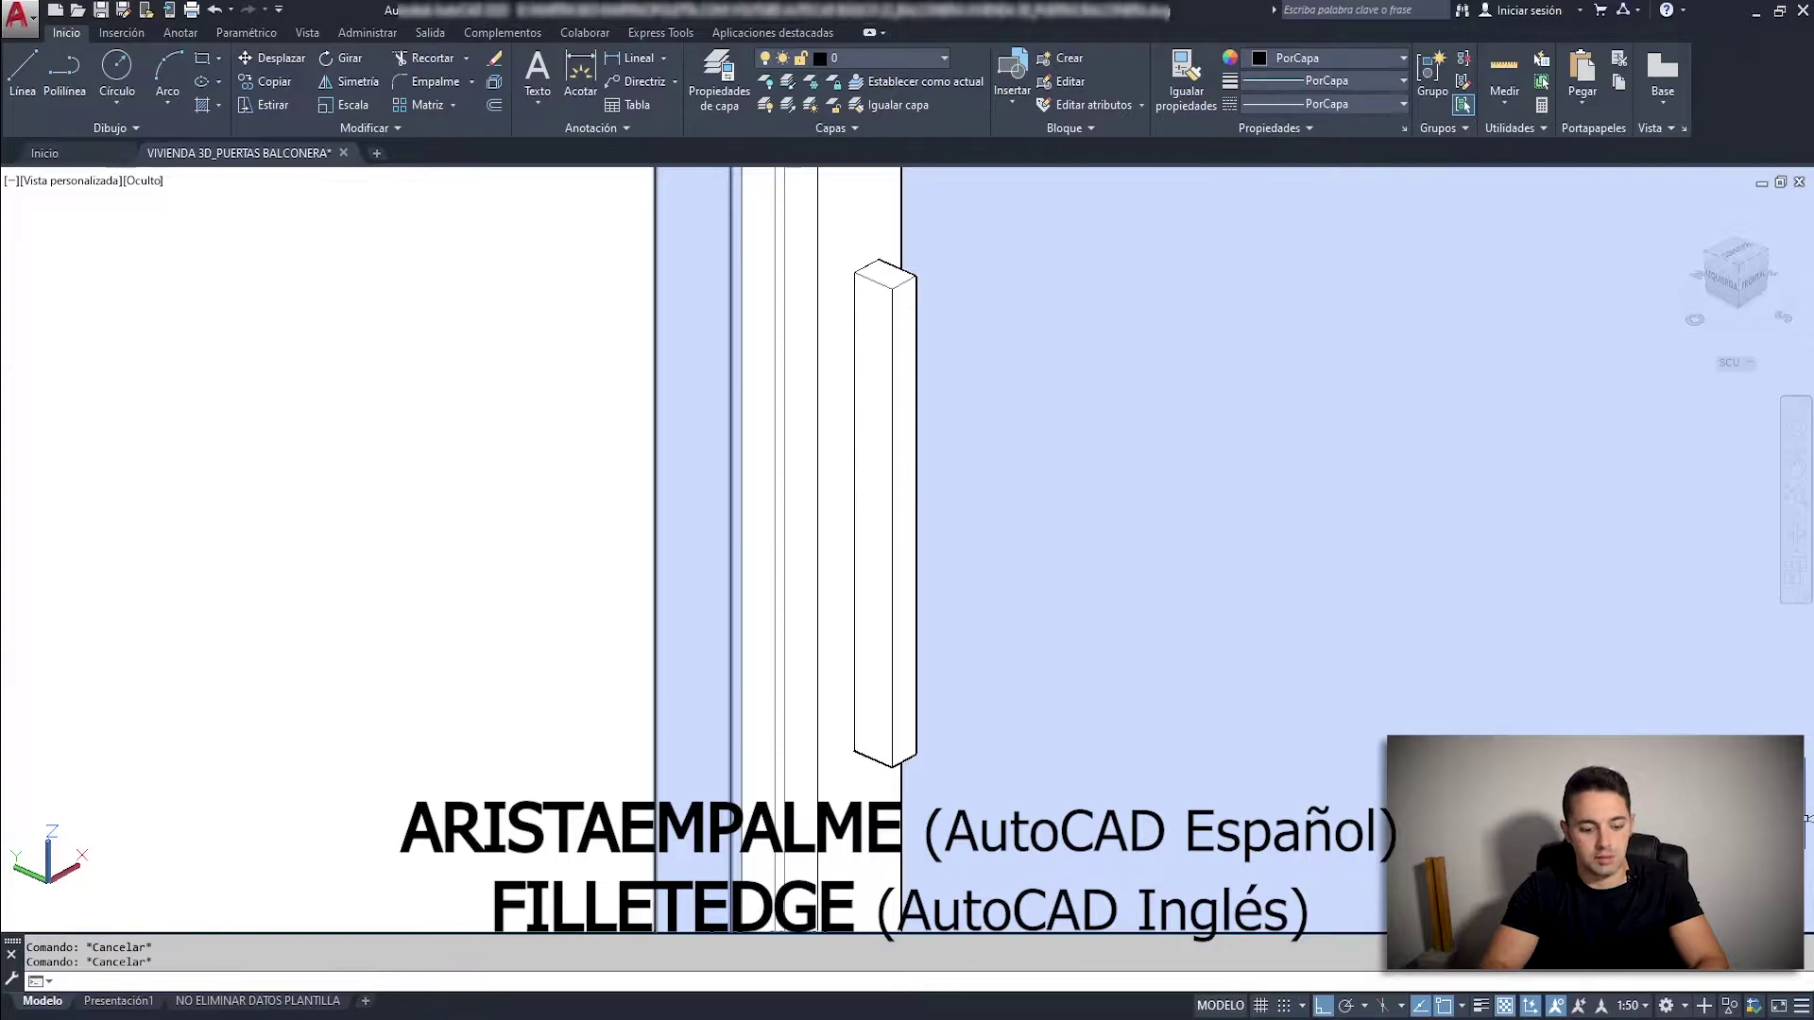
pyautogui.write('ARISTAEMPALME')
pyautogui.press('Return')
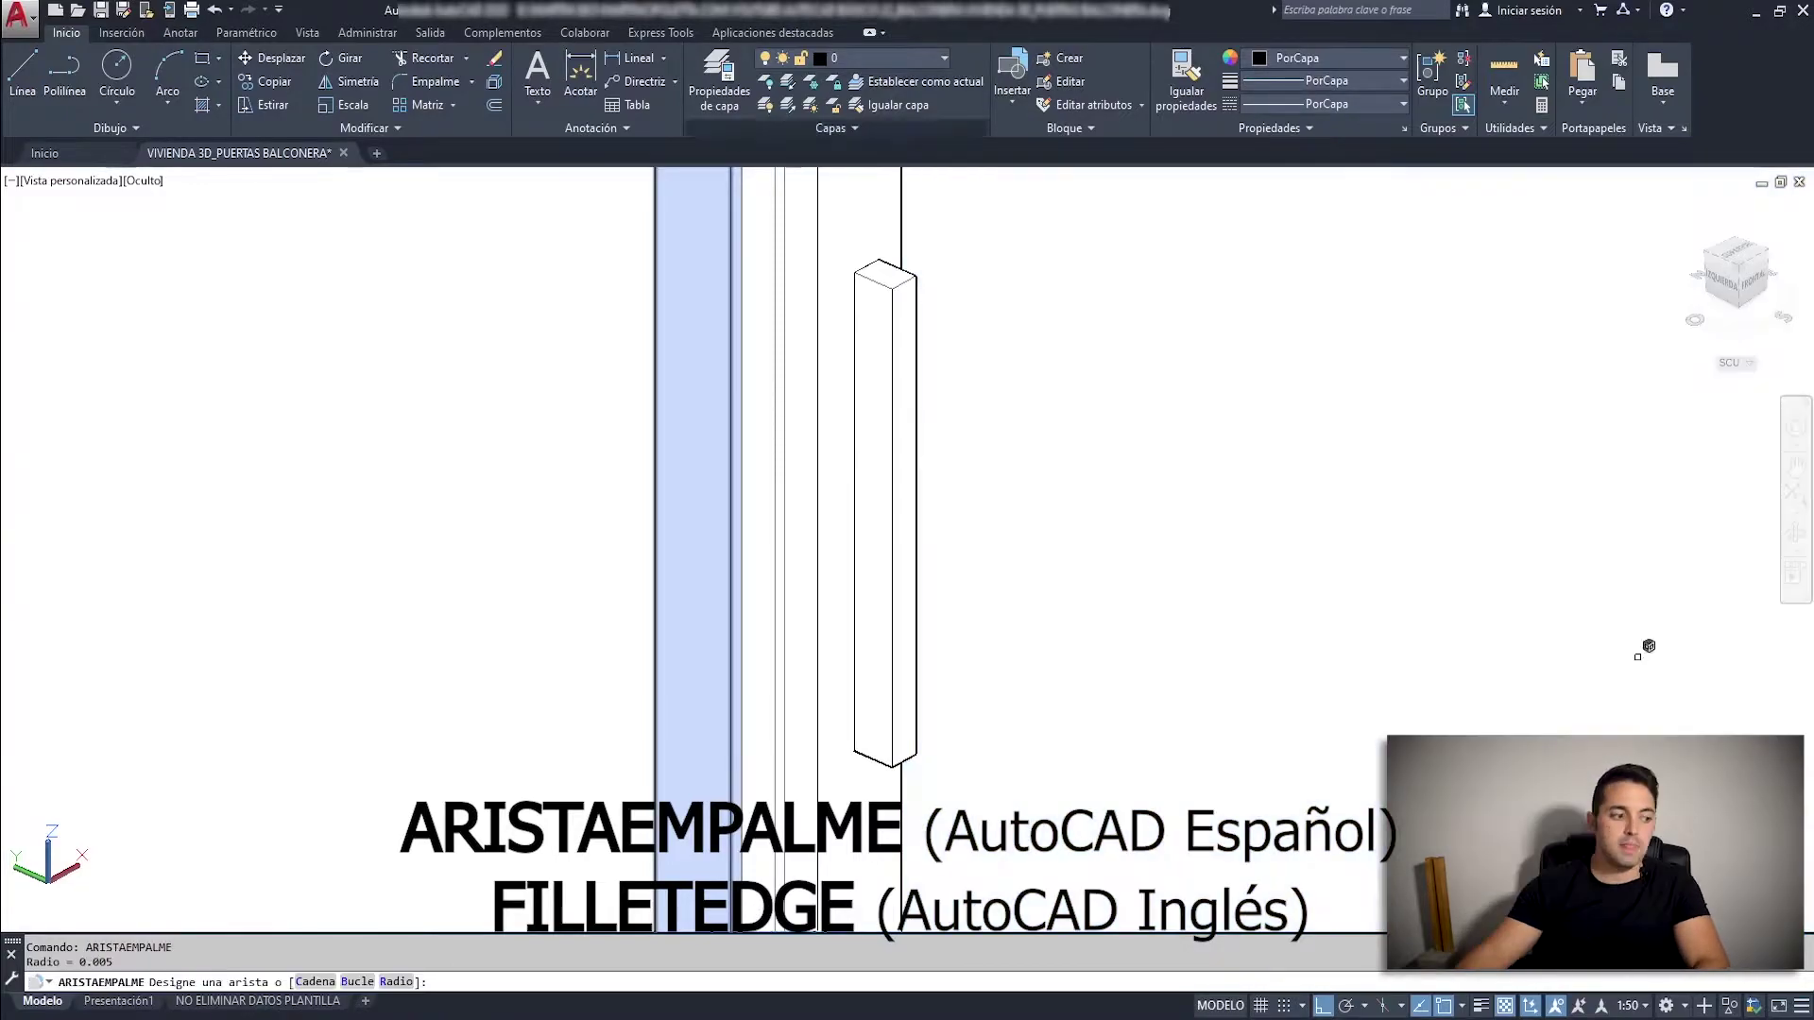
pyautogui.click(894, 293)
pyautogui.scroll(3, 907, 285)
pyautogui.scroll(3, 907, 279)
pyautogui.click(907, 276)
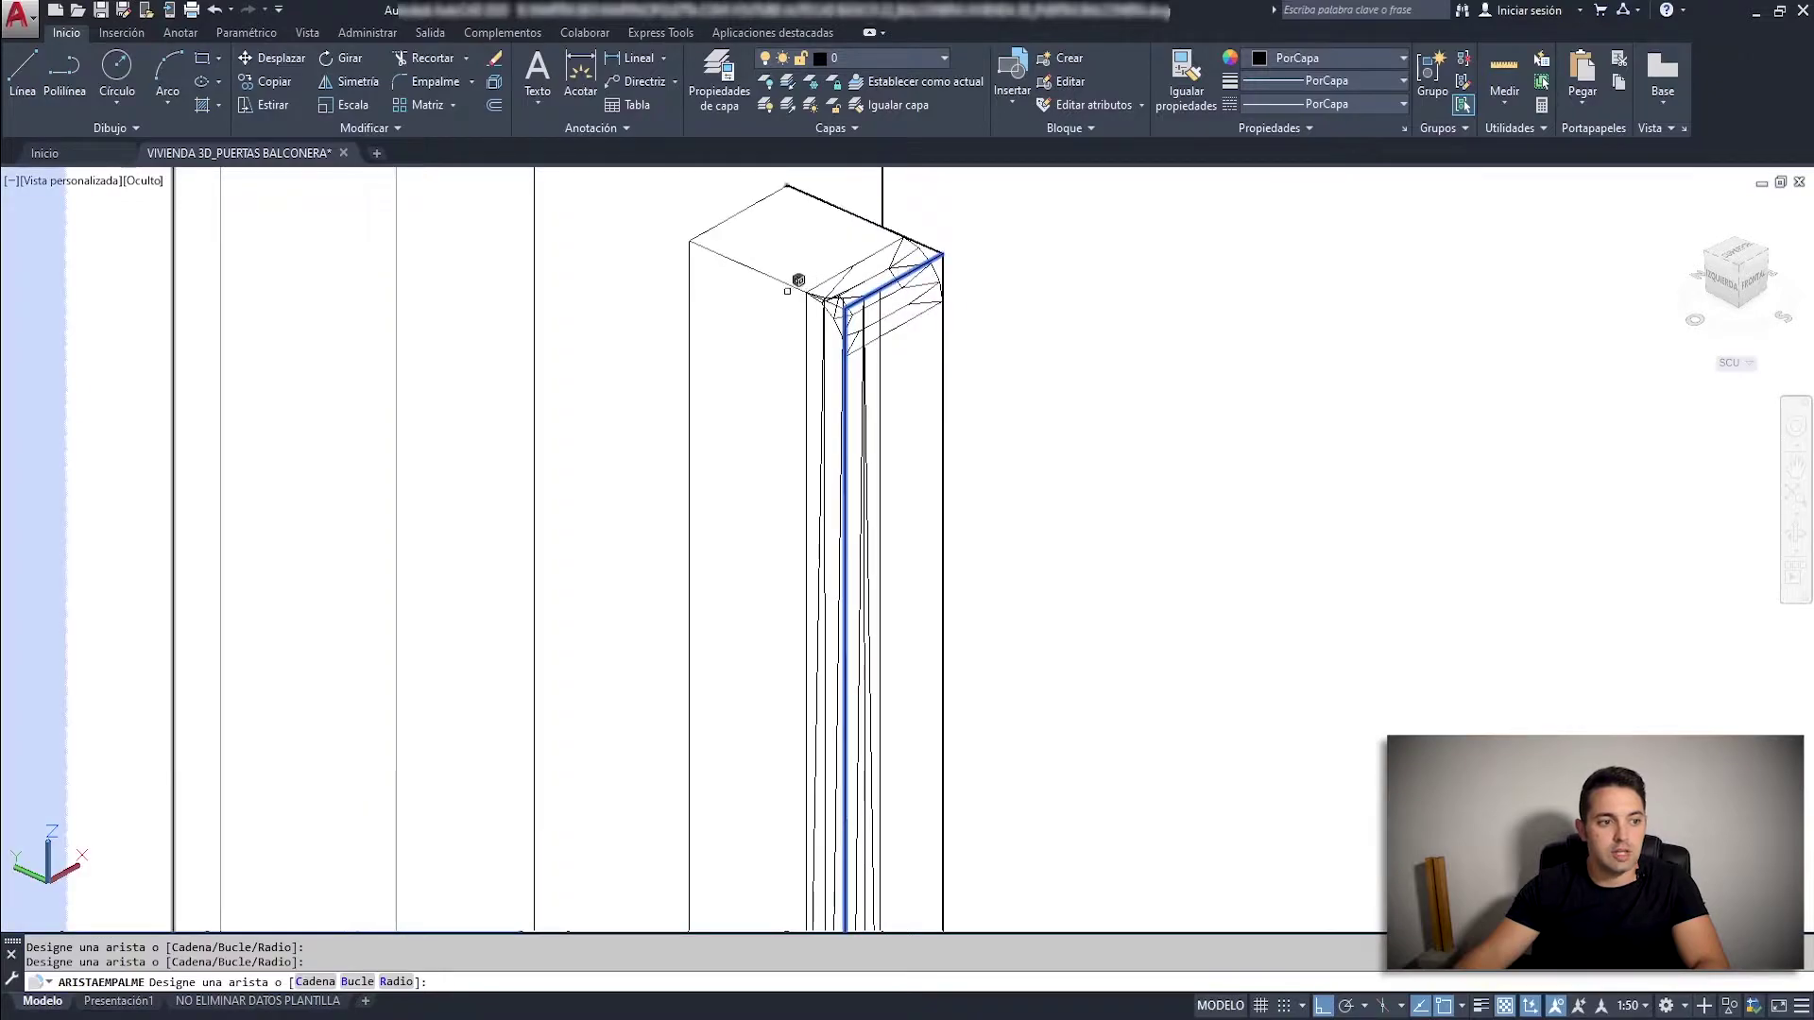
pyautogui.click(799, 276)
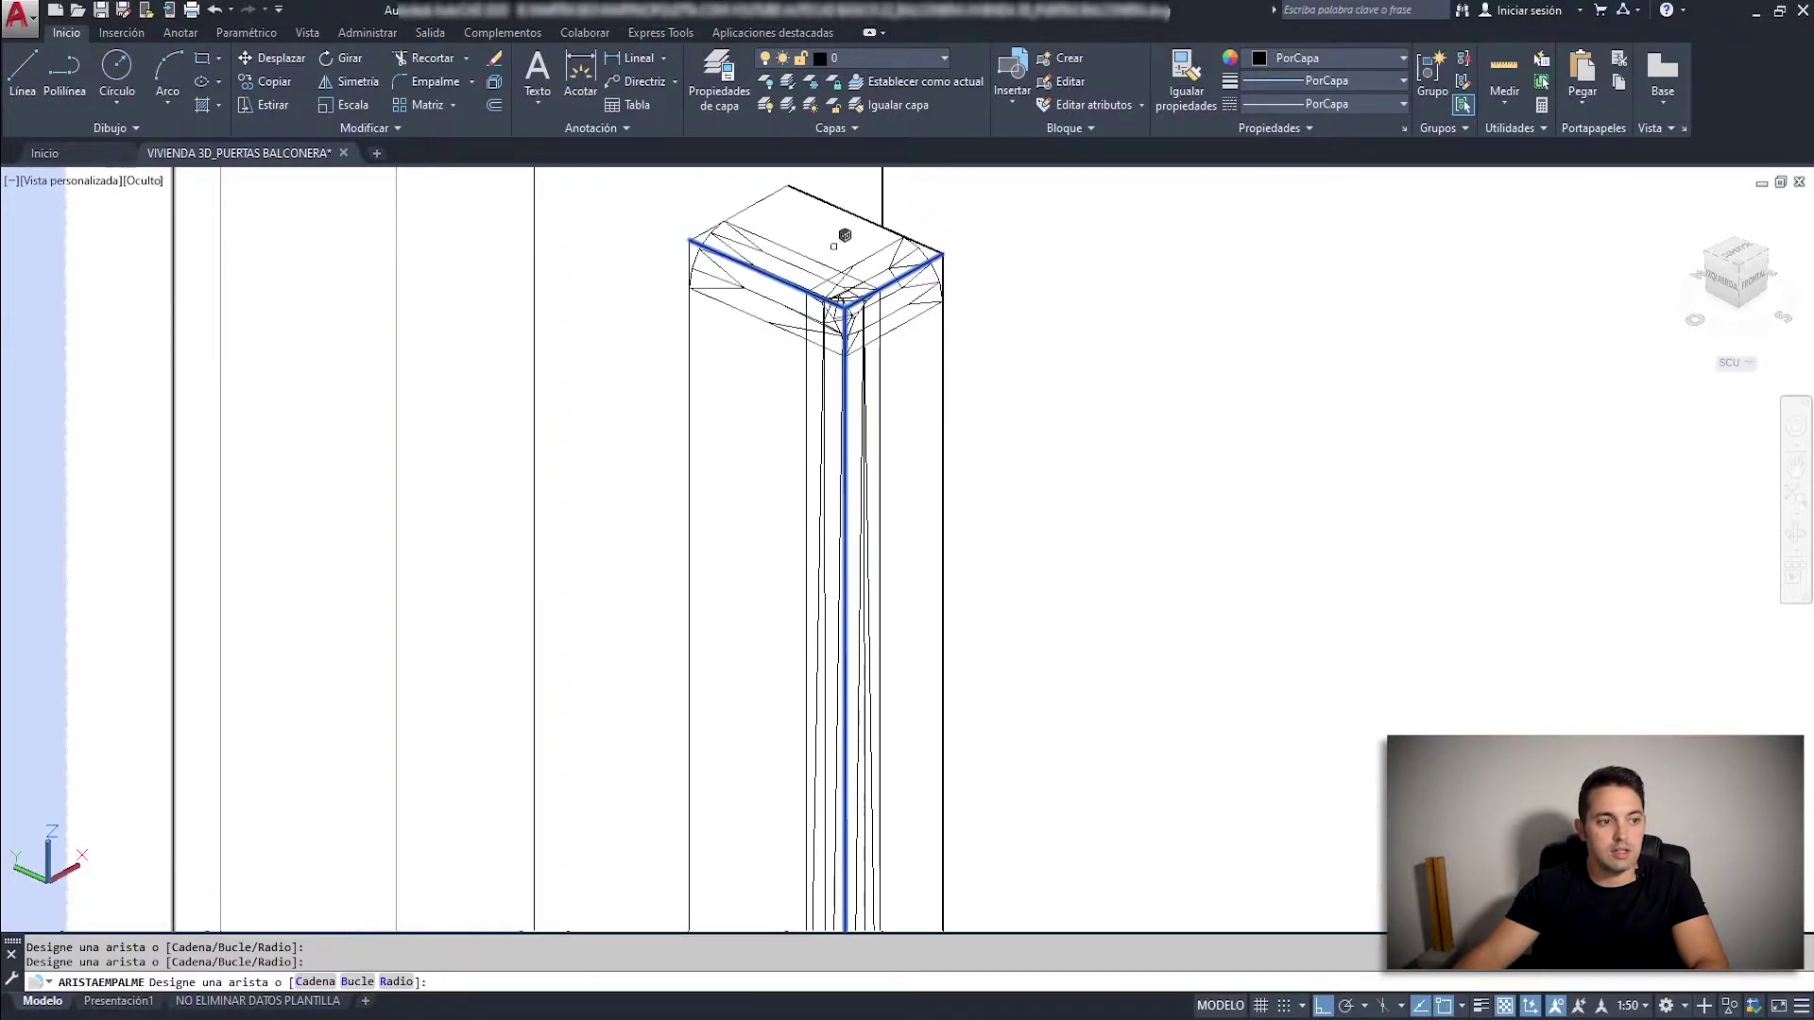
pyautogui.click(947, 371)
pyautogui.scroll(-3, 945, 405)
pyautogui.scroll(1, 956, 567)
pyautogui.scroll(3, 945, 661)
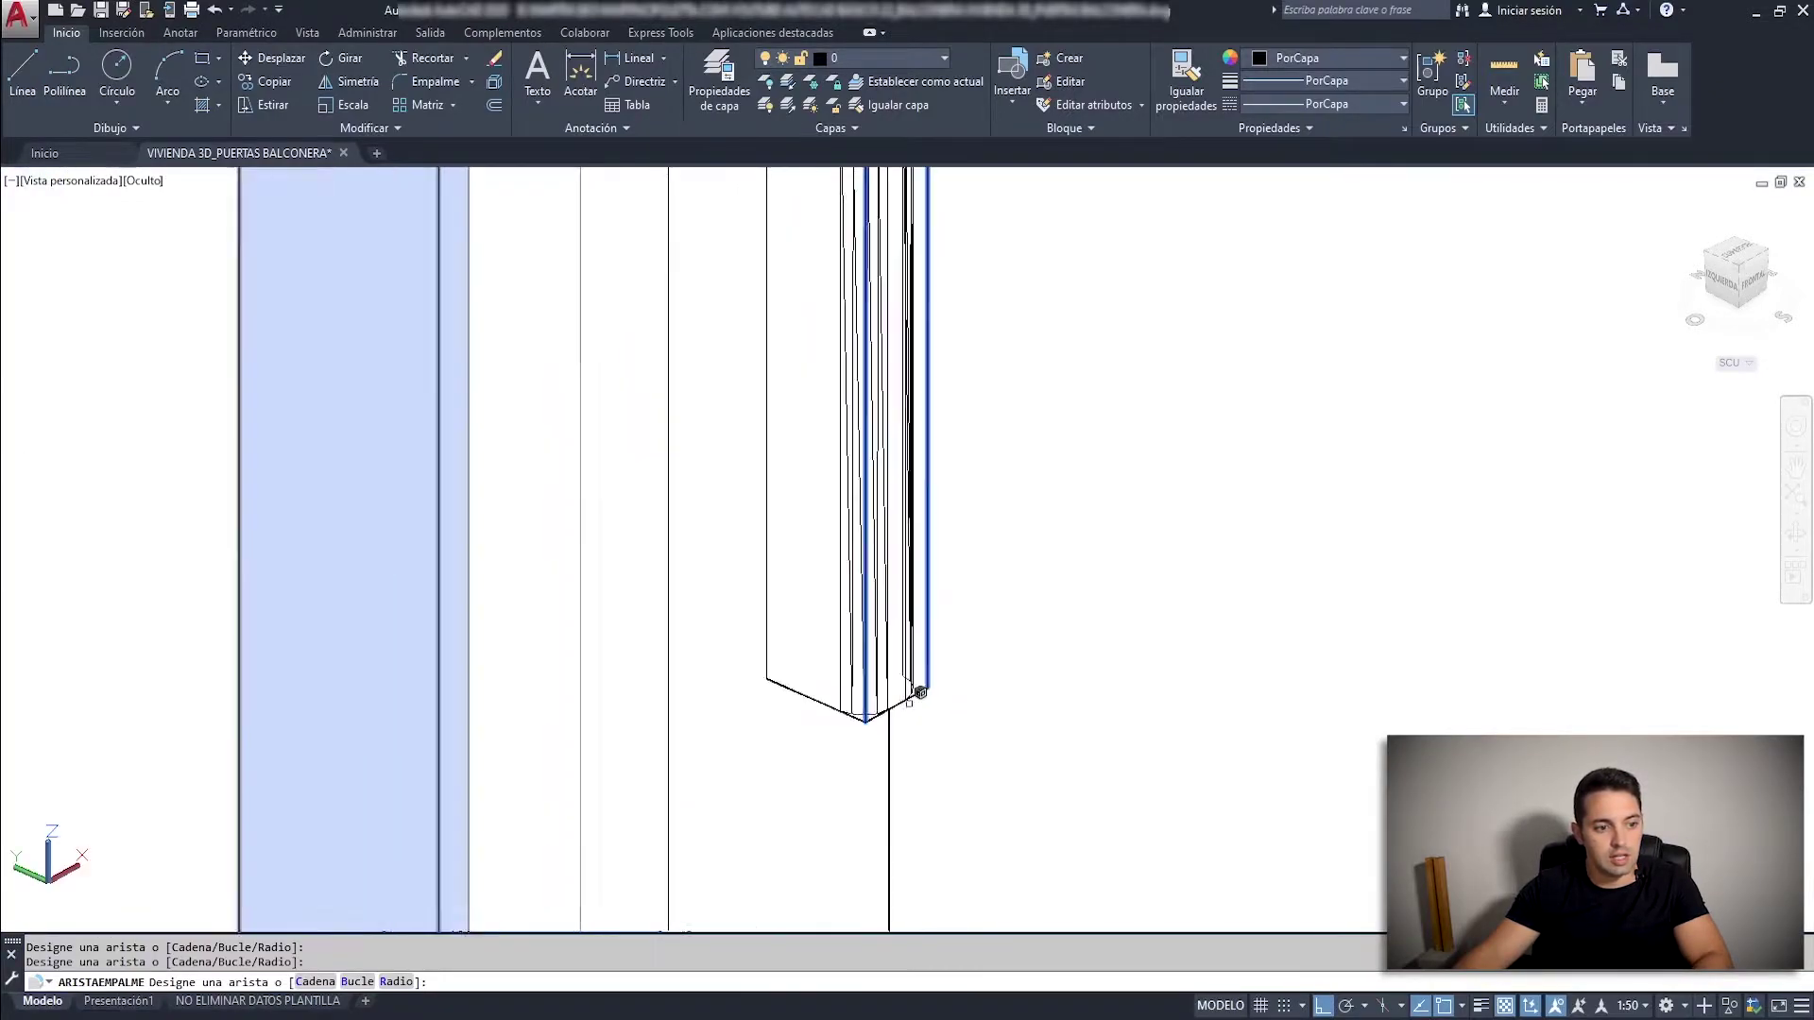
pyautogui.scroll(2, 850, 689)
pyautogui.click(793, 688)
# Set the fillet radius to 0.005, add the top edge and apply the rounding.
pyautogui.scroll(-2, 898, 648)
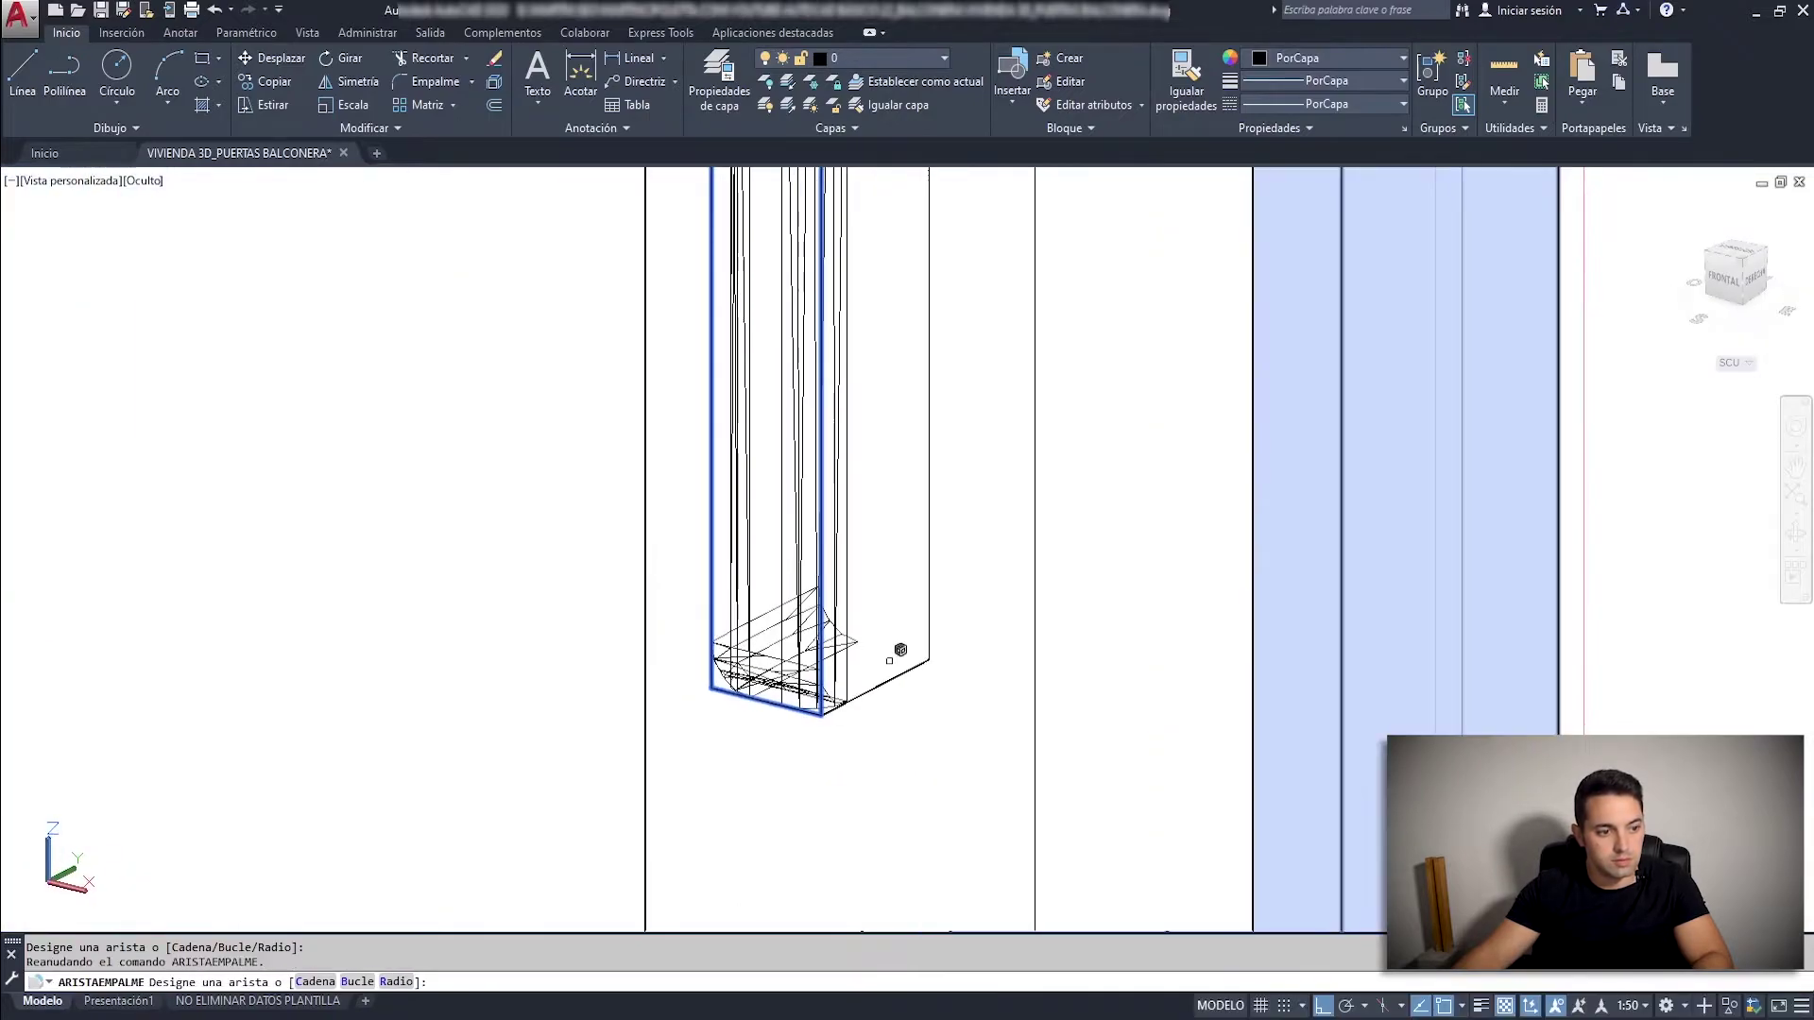
pyautogui.scroll(-2, 944, 605)
pyautogui.scroll(-1, 981, 554)
pyautogui.scroll(3, 851, 576)
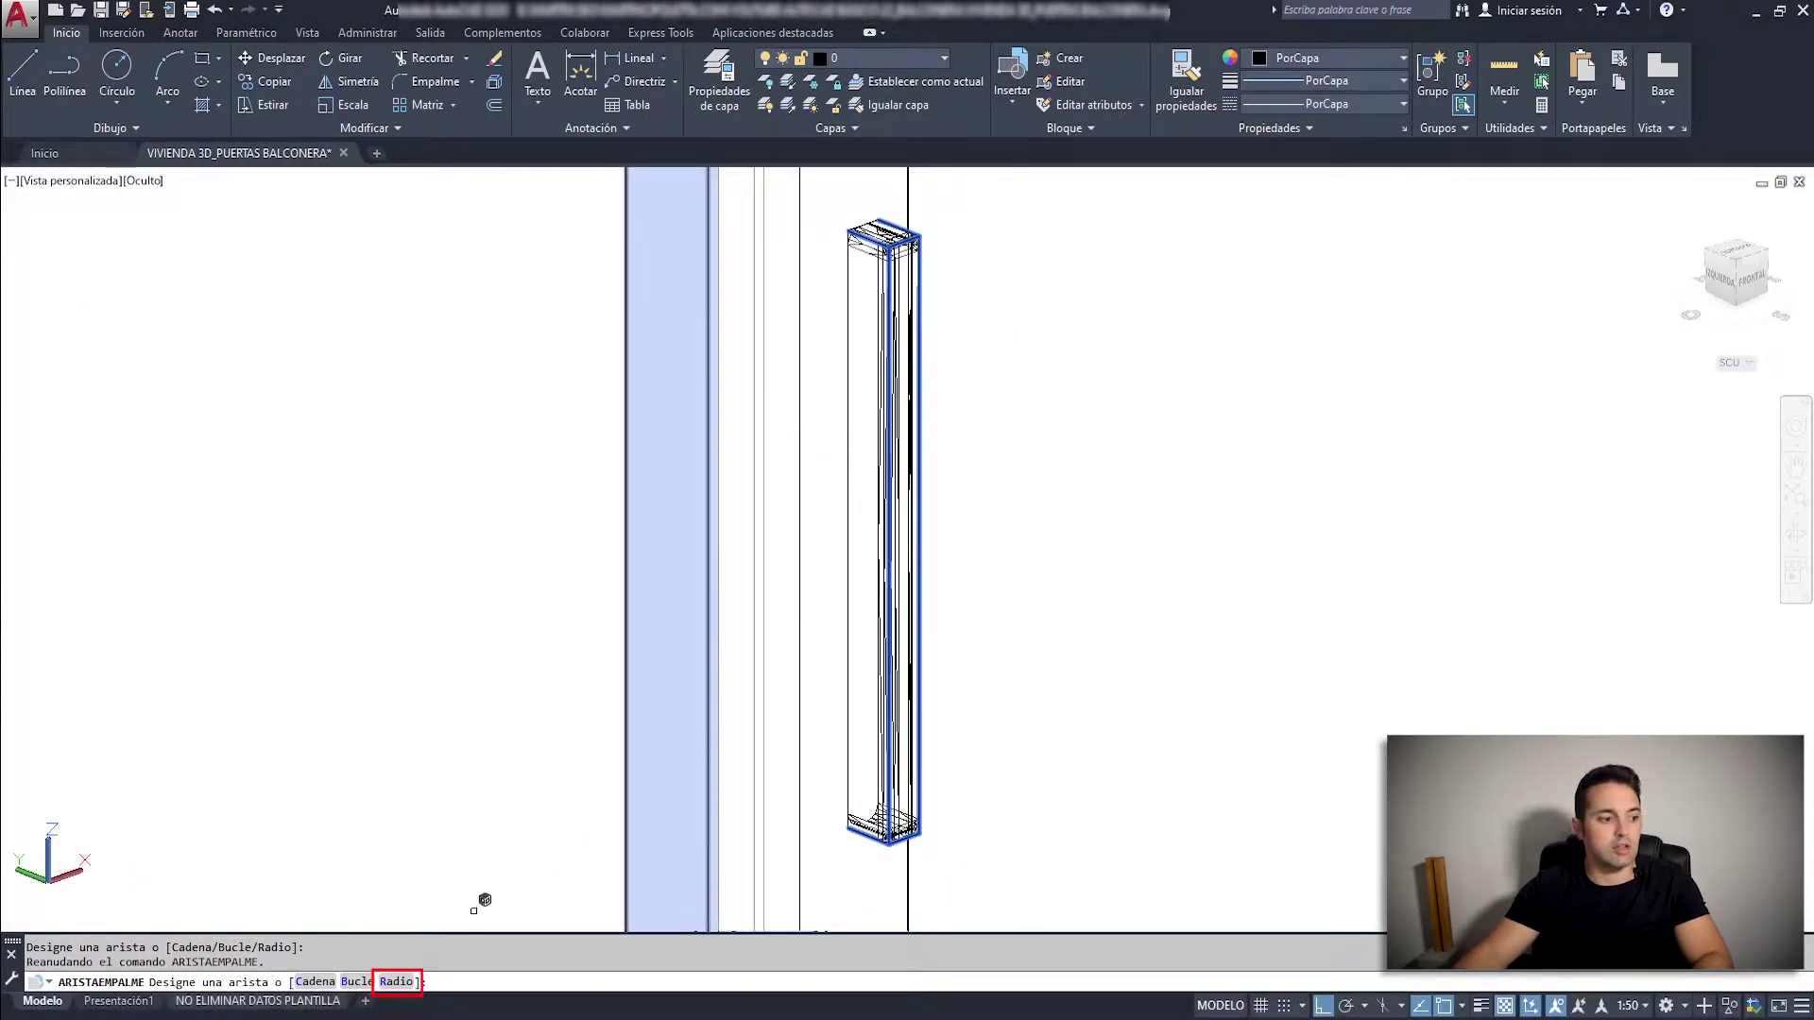
pyautogui.click(395, 983)
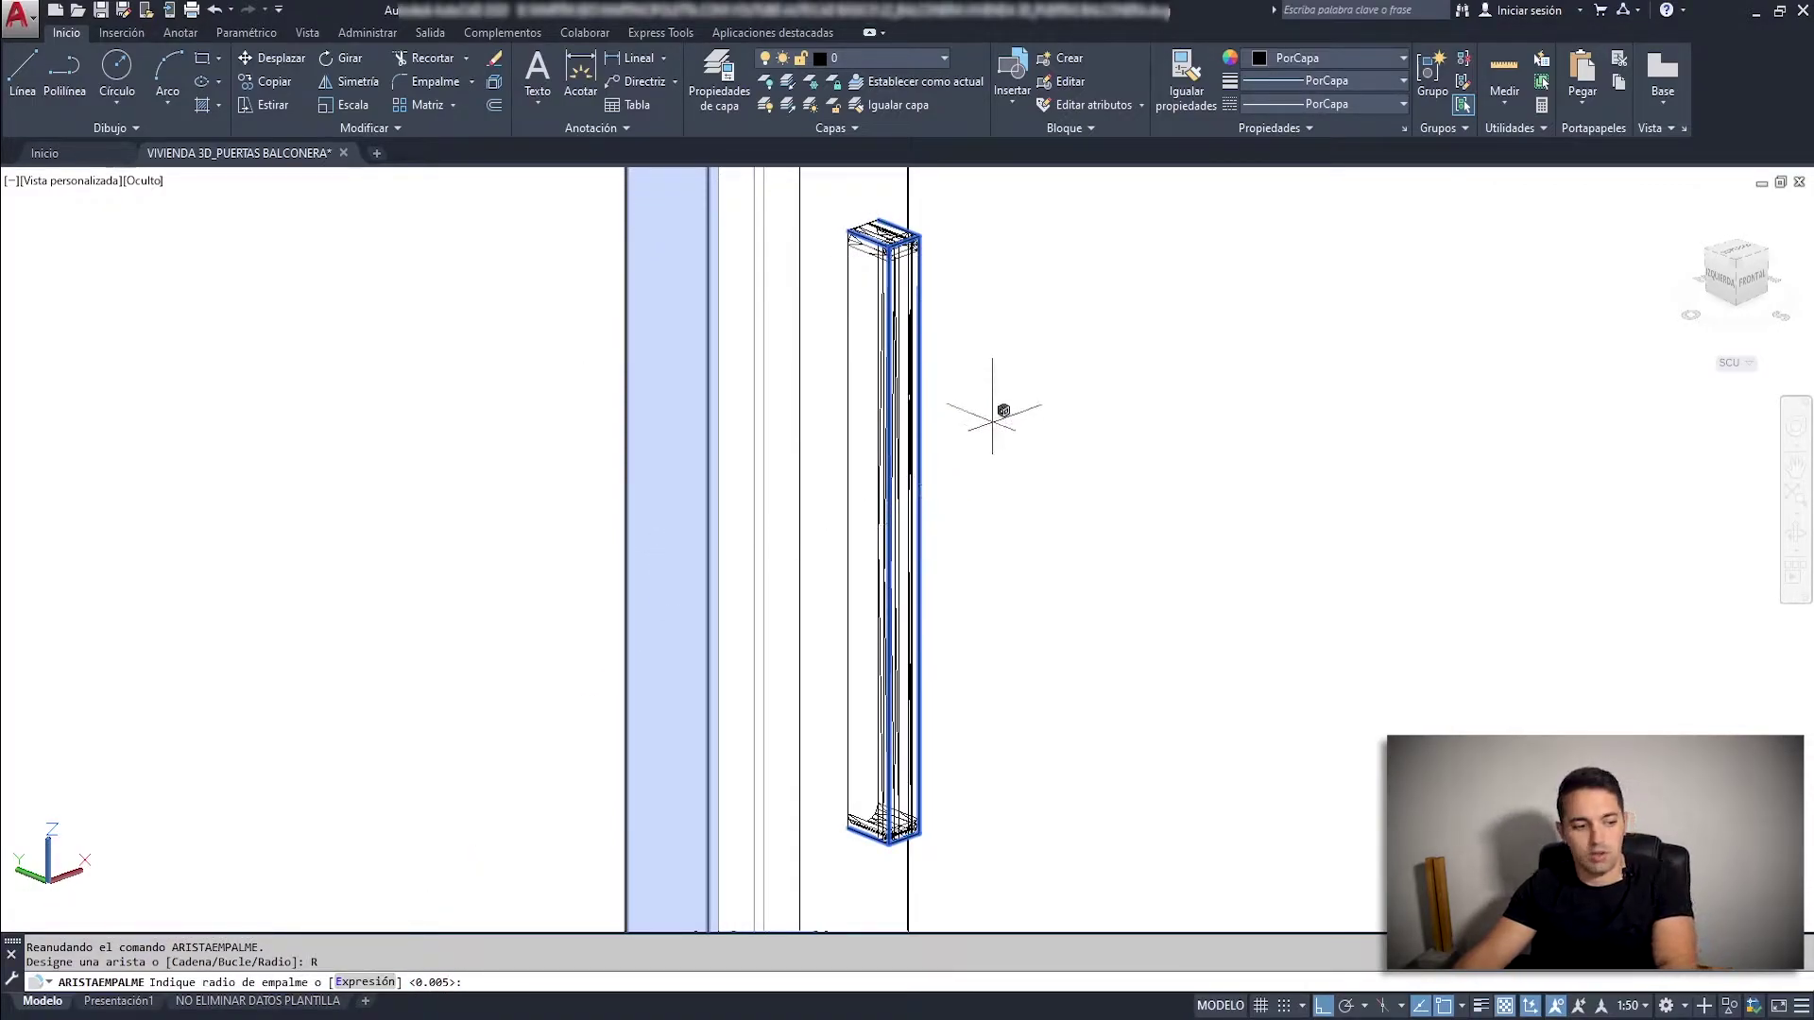
pyautogui.press('Return')
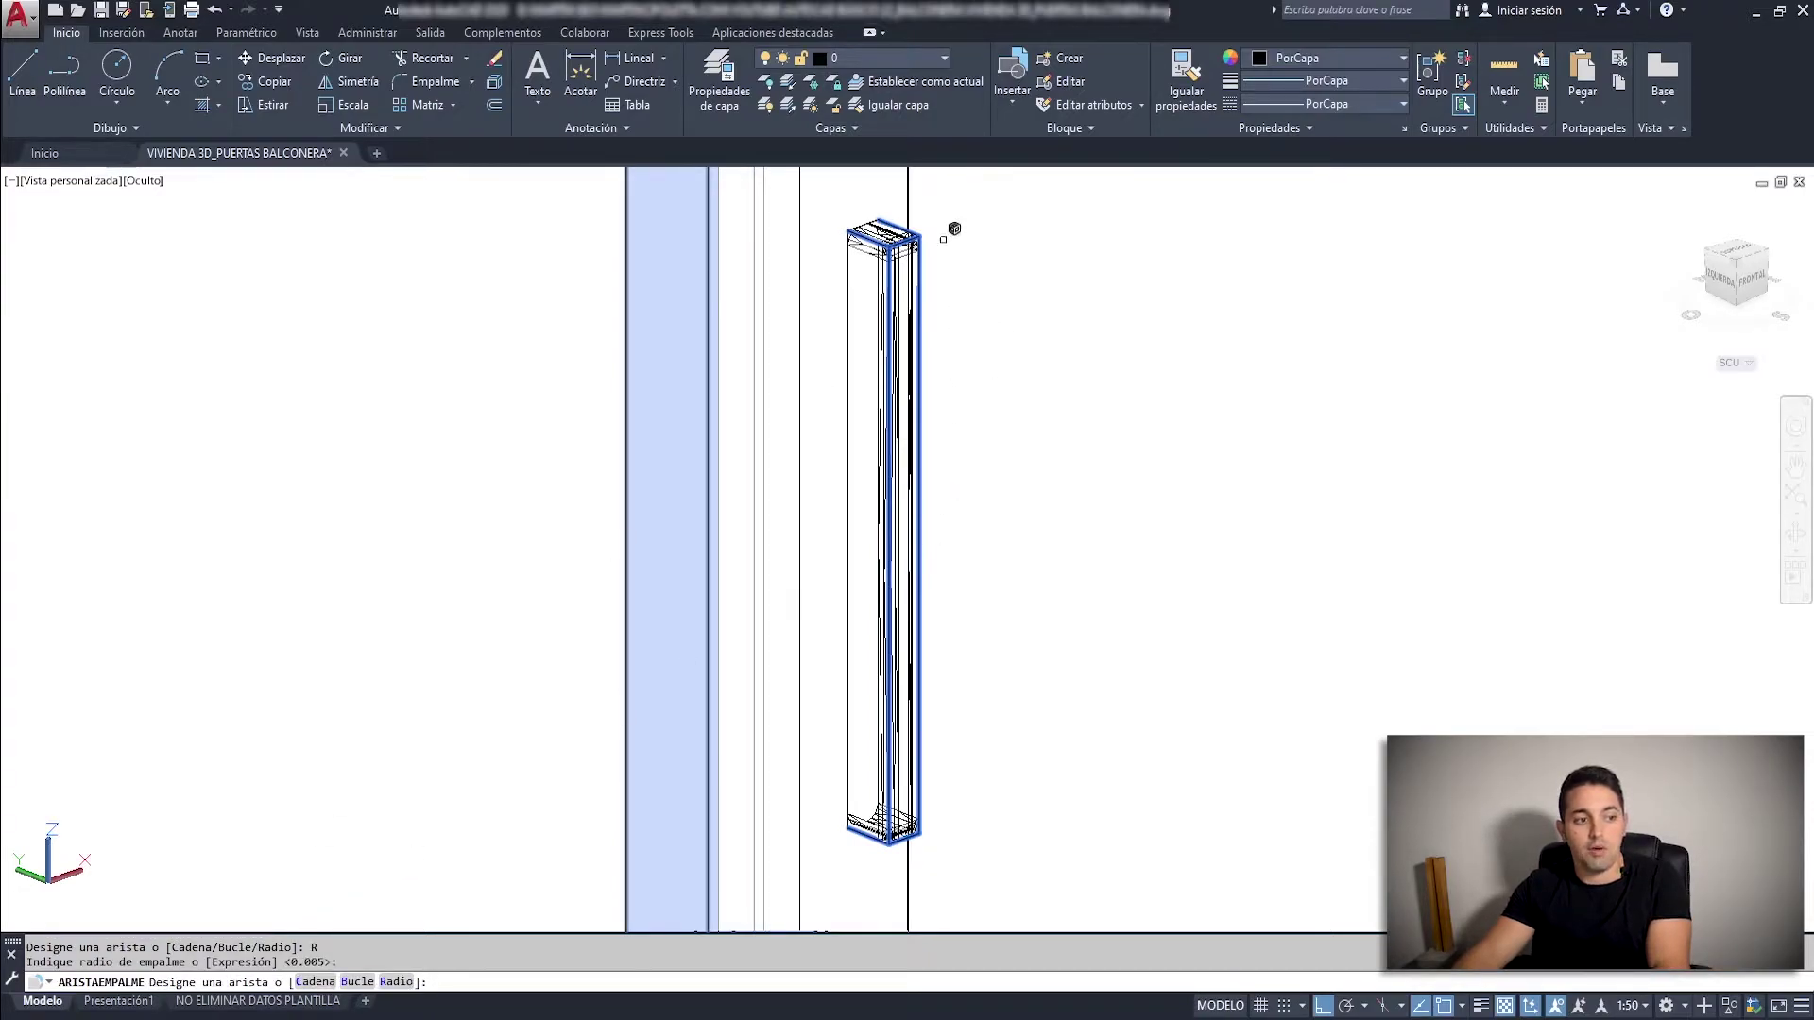
pyautogui.click(907, 243)
pyautogui.press('Return')
pyautogui.scroll(2, 890, 266)
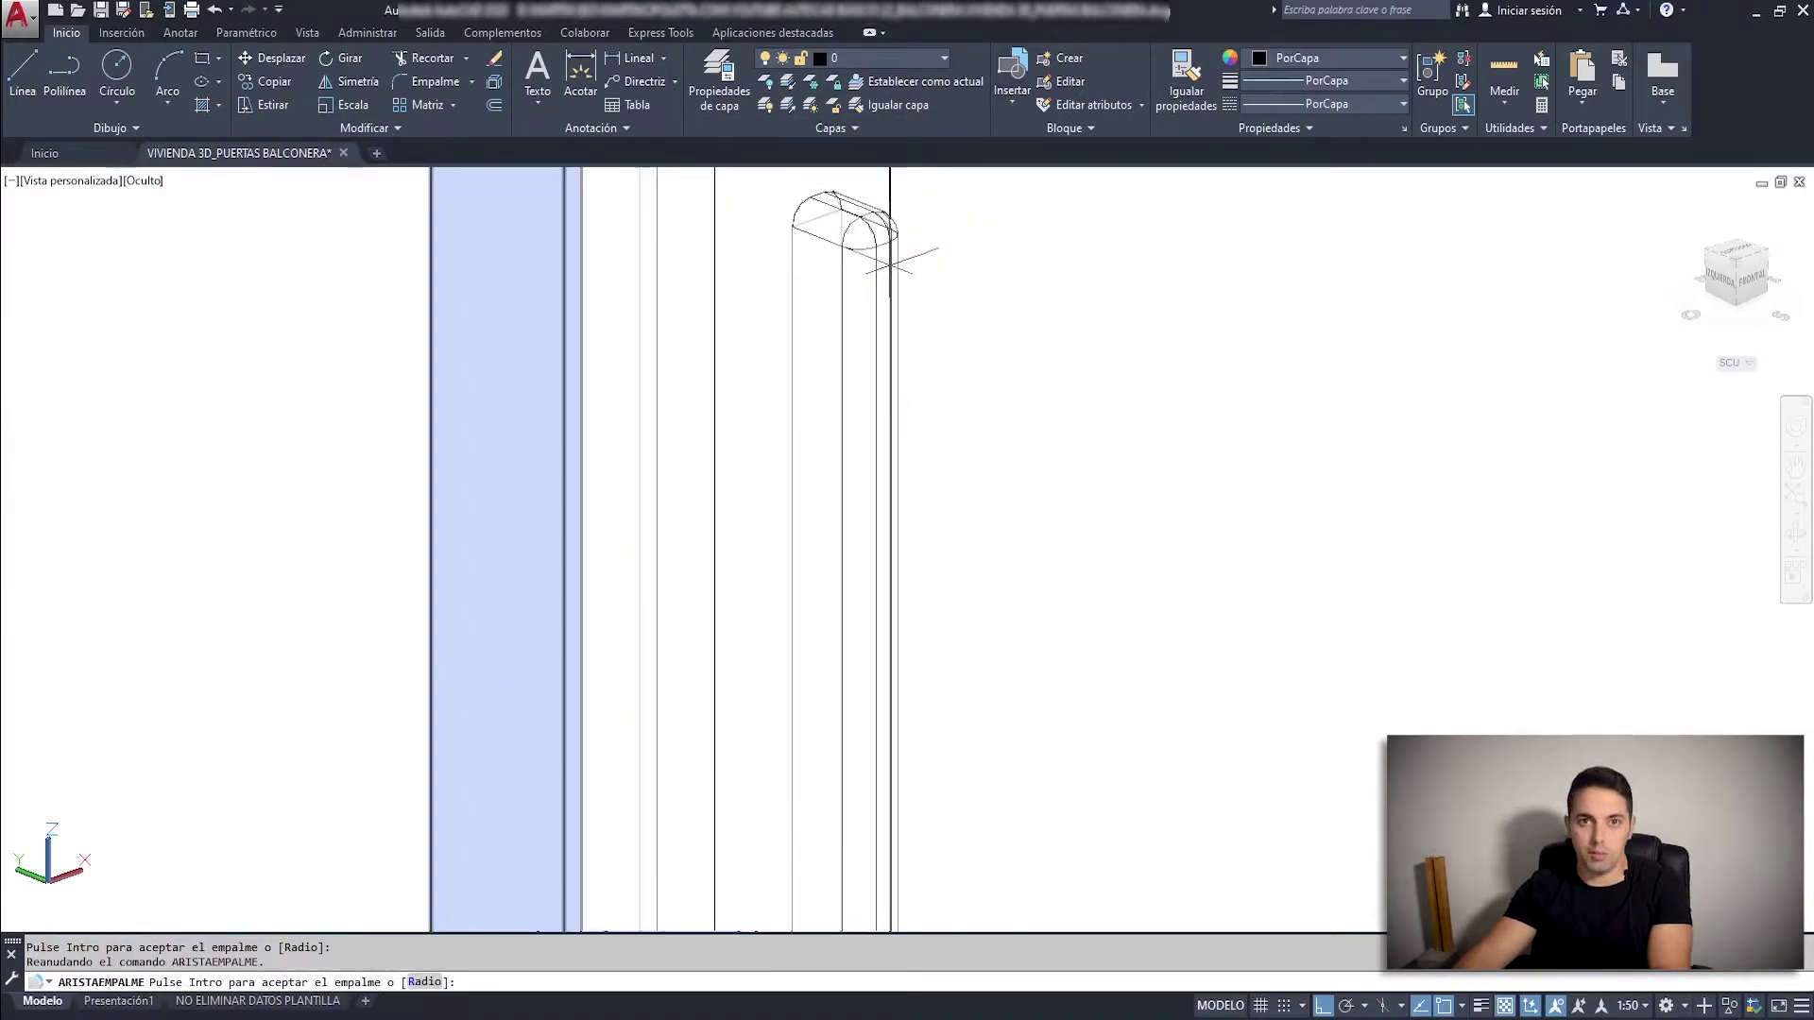
pyautogui.press('Return')
pyautogui.scroll(-5, 876, 322)
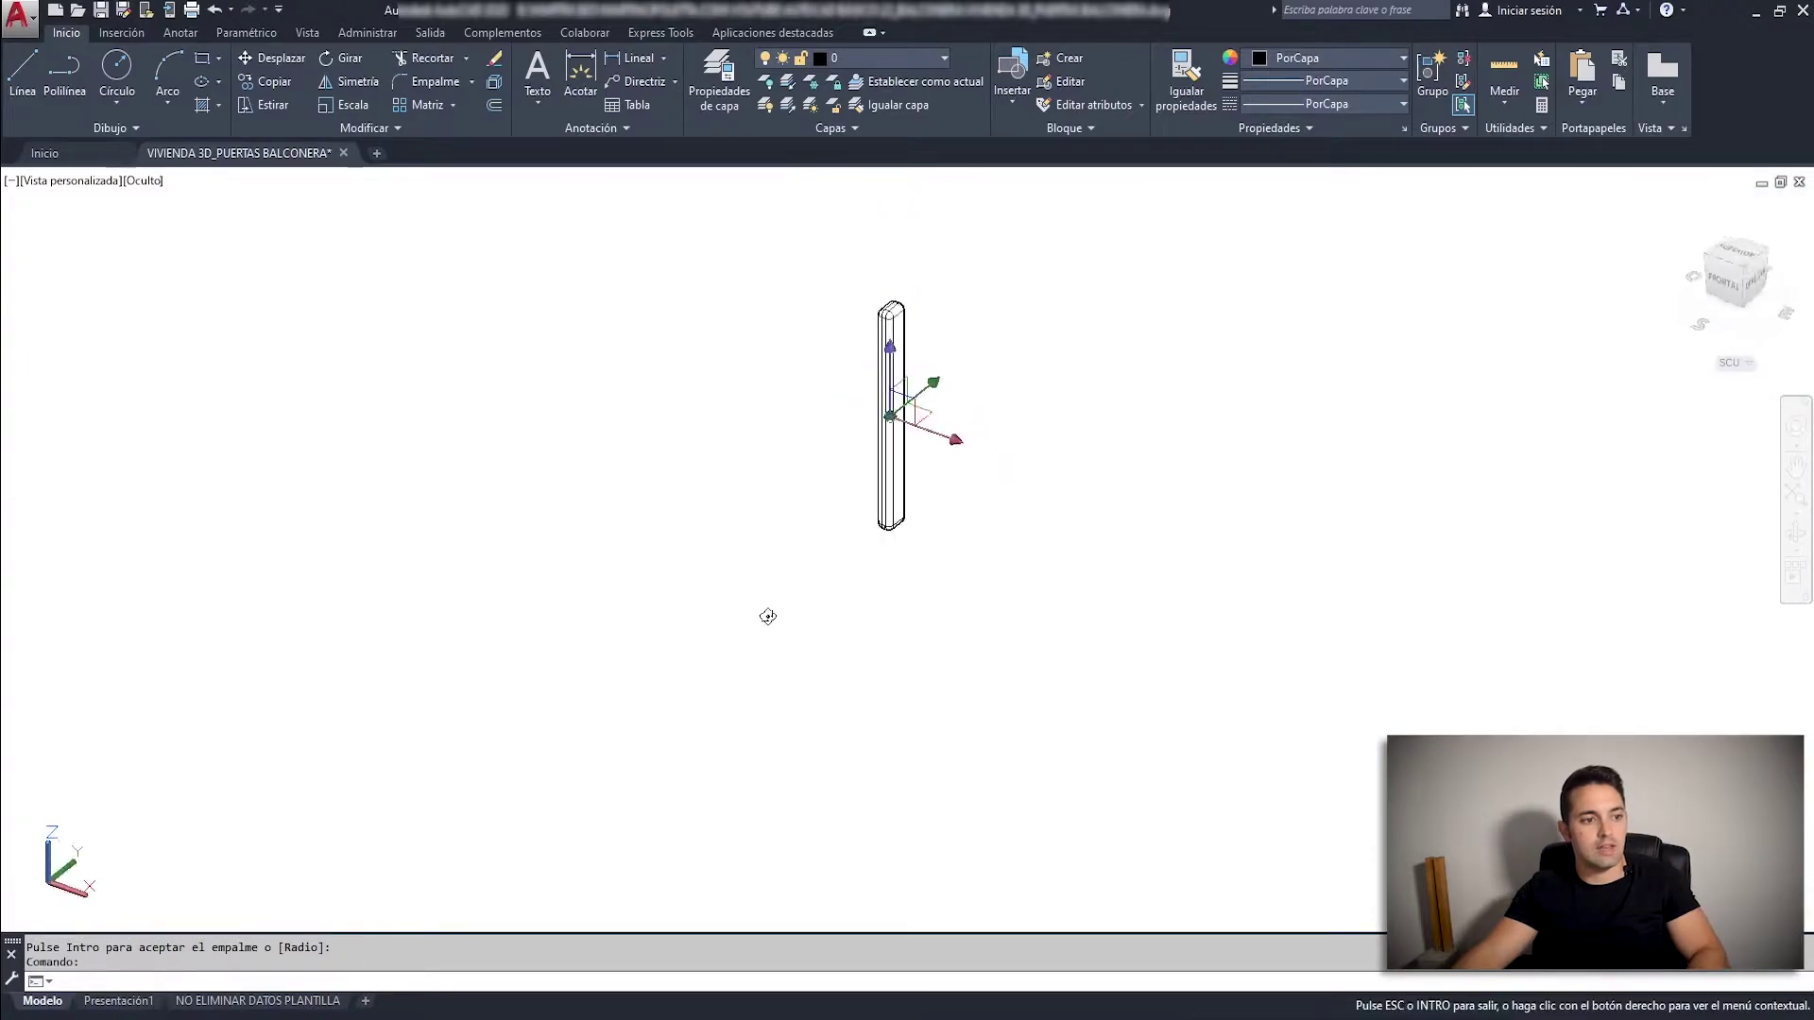
pyautogui.keyDown('shift'); pyautogui.moveTo(765, 615); pyautogui.dragTo(1004, 643, button='middle'); pyautogui.keyUp('shift')
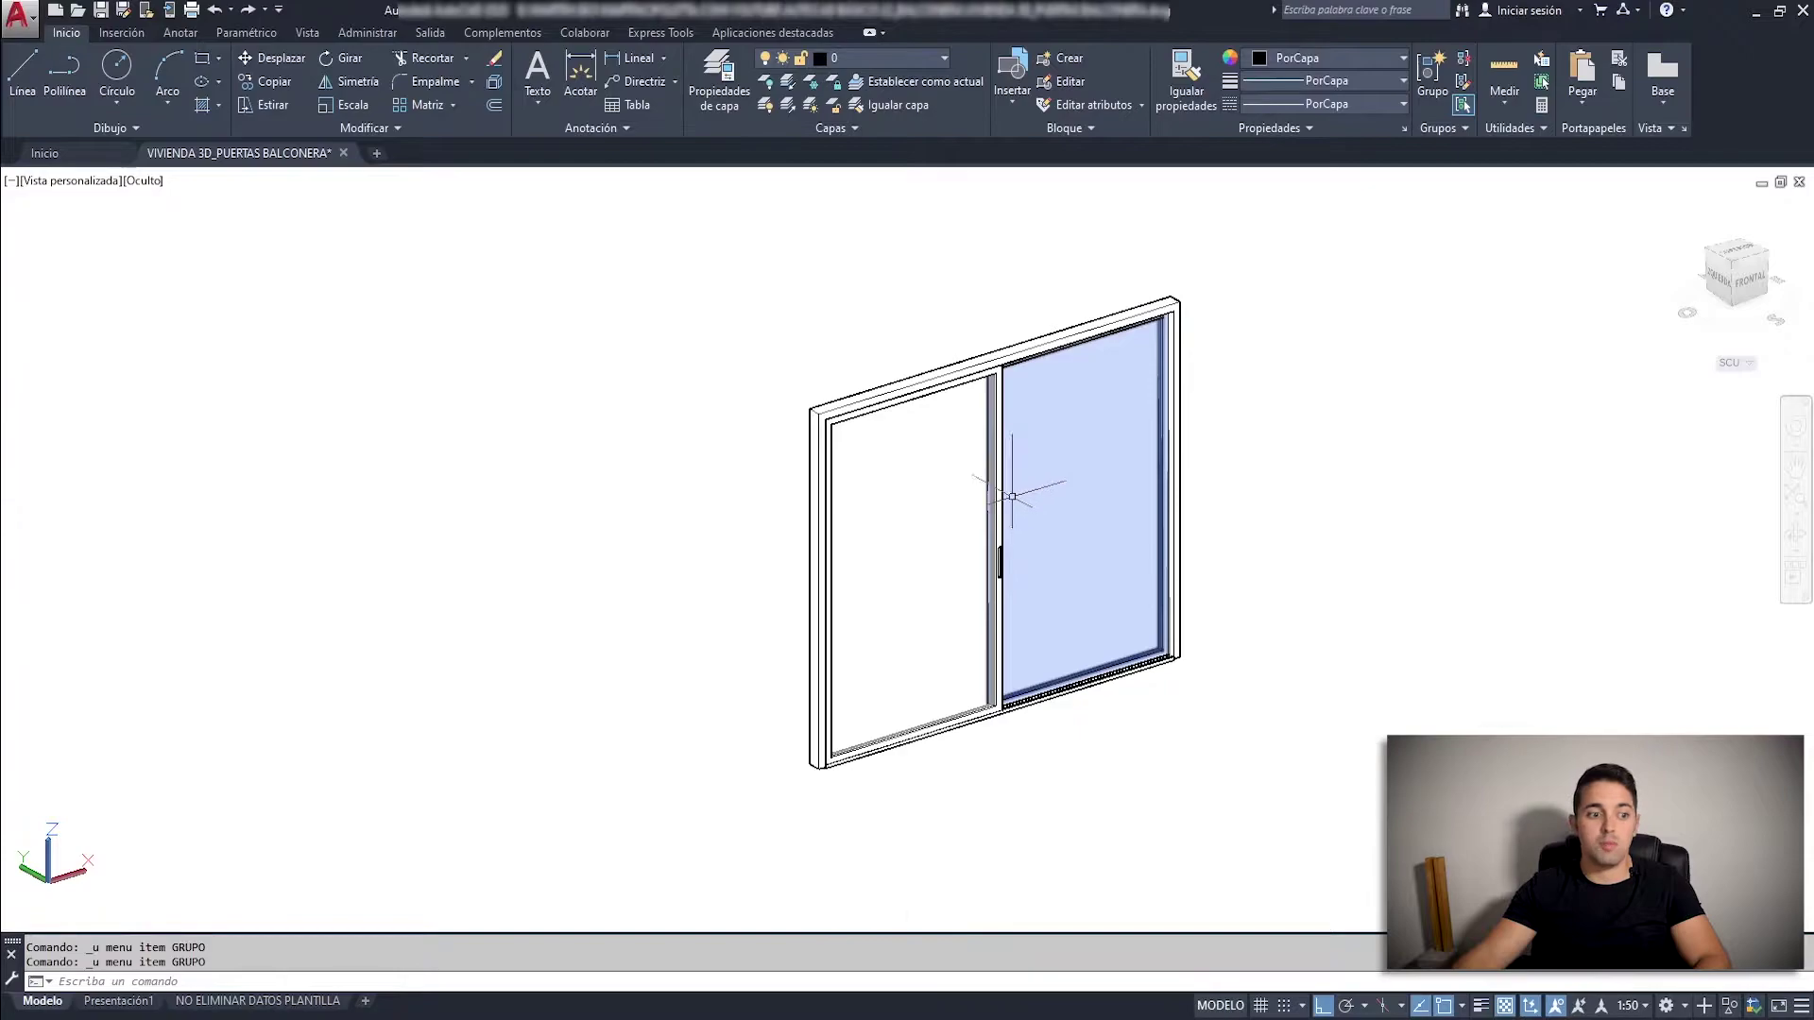
# Make the seven door pieces a VENTANA BALCONERA block based at the frame's bottom outer corner.
pyautogui.click(939, 624)
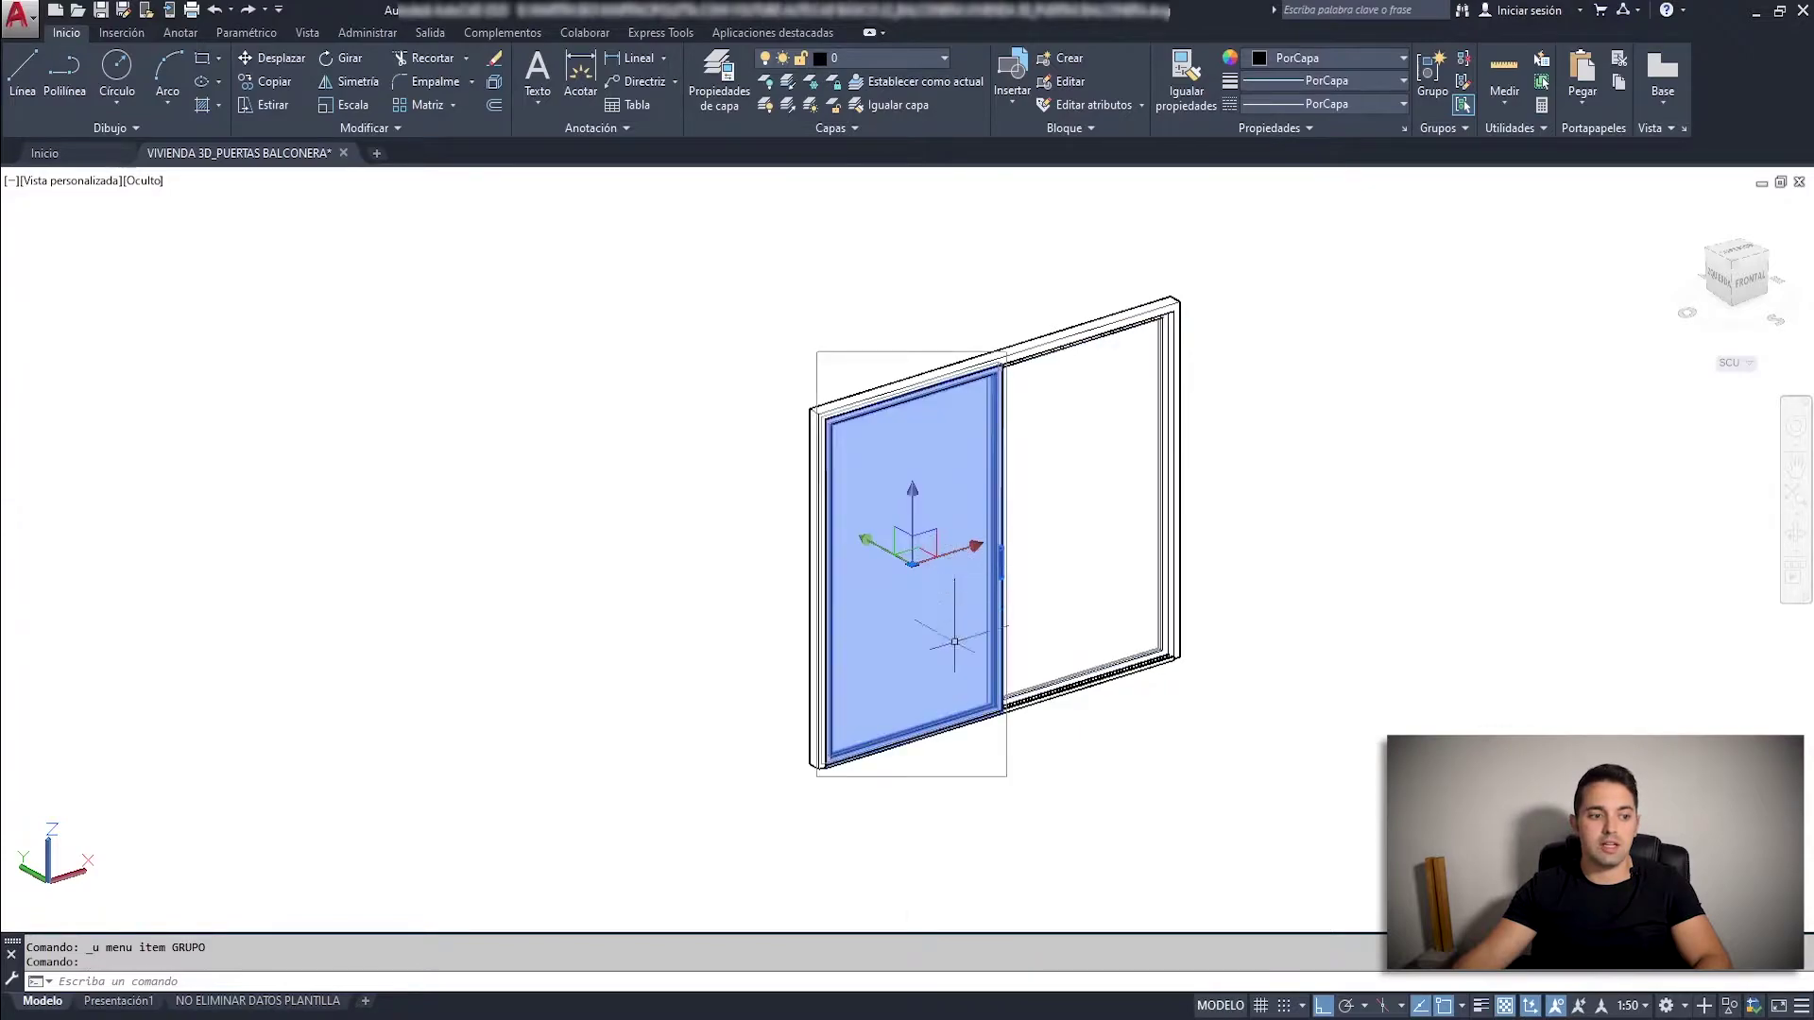
pyautogui.write('d')
pyautogui.press('Return')
pyautogui.click(982, 808)
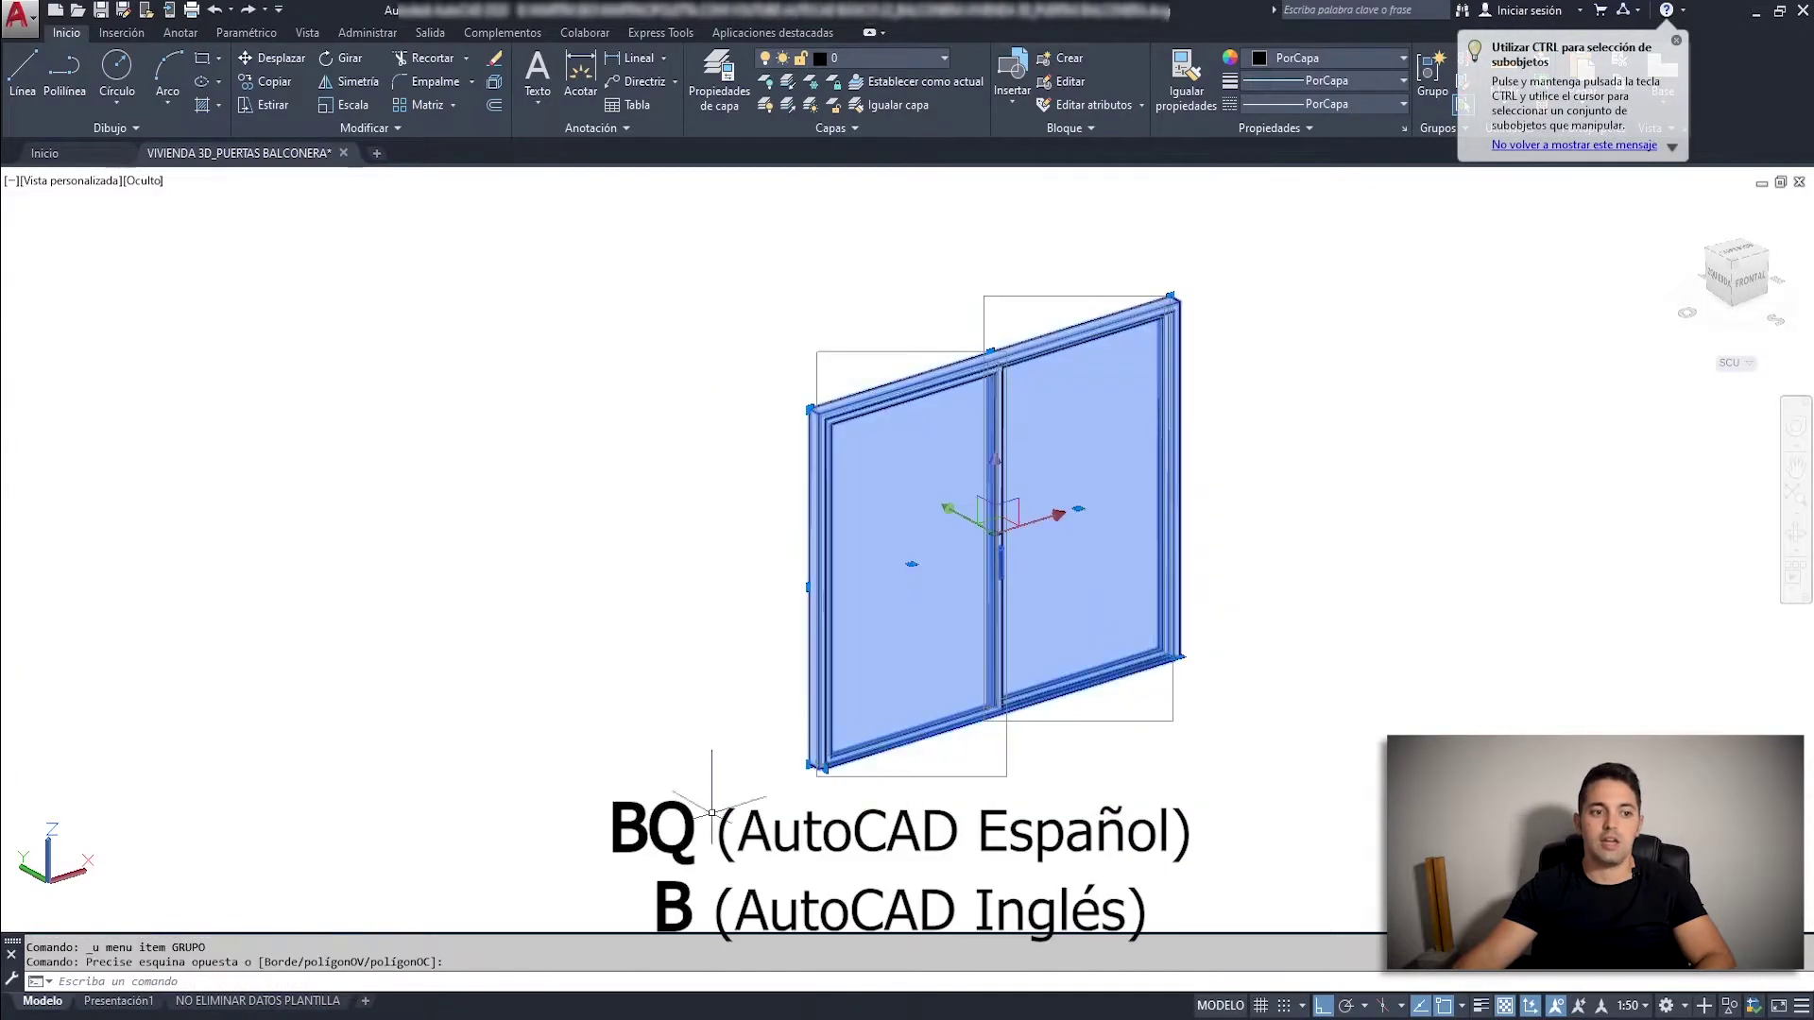
pyautogui.write('BQ')
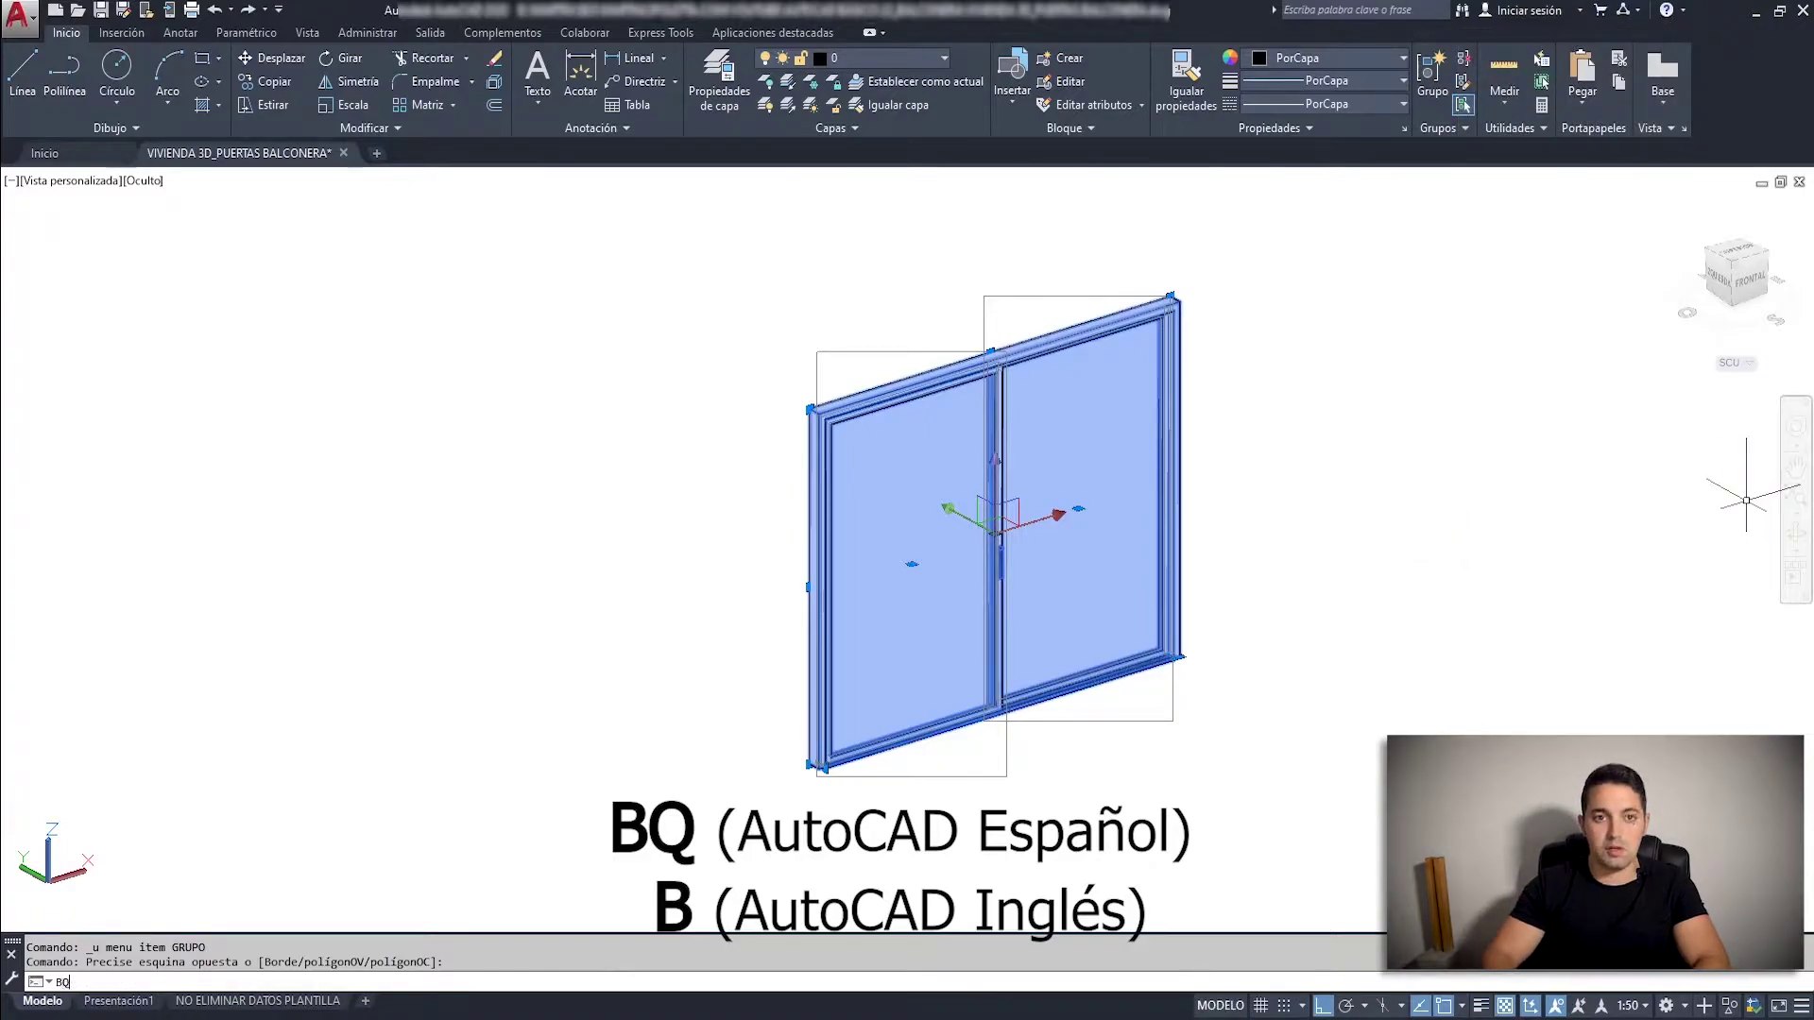
pyautogui.press('Return')
pyautogui.write('VENTANA BALCONERA')
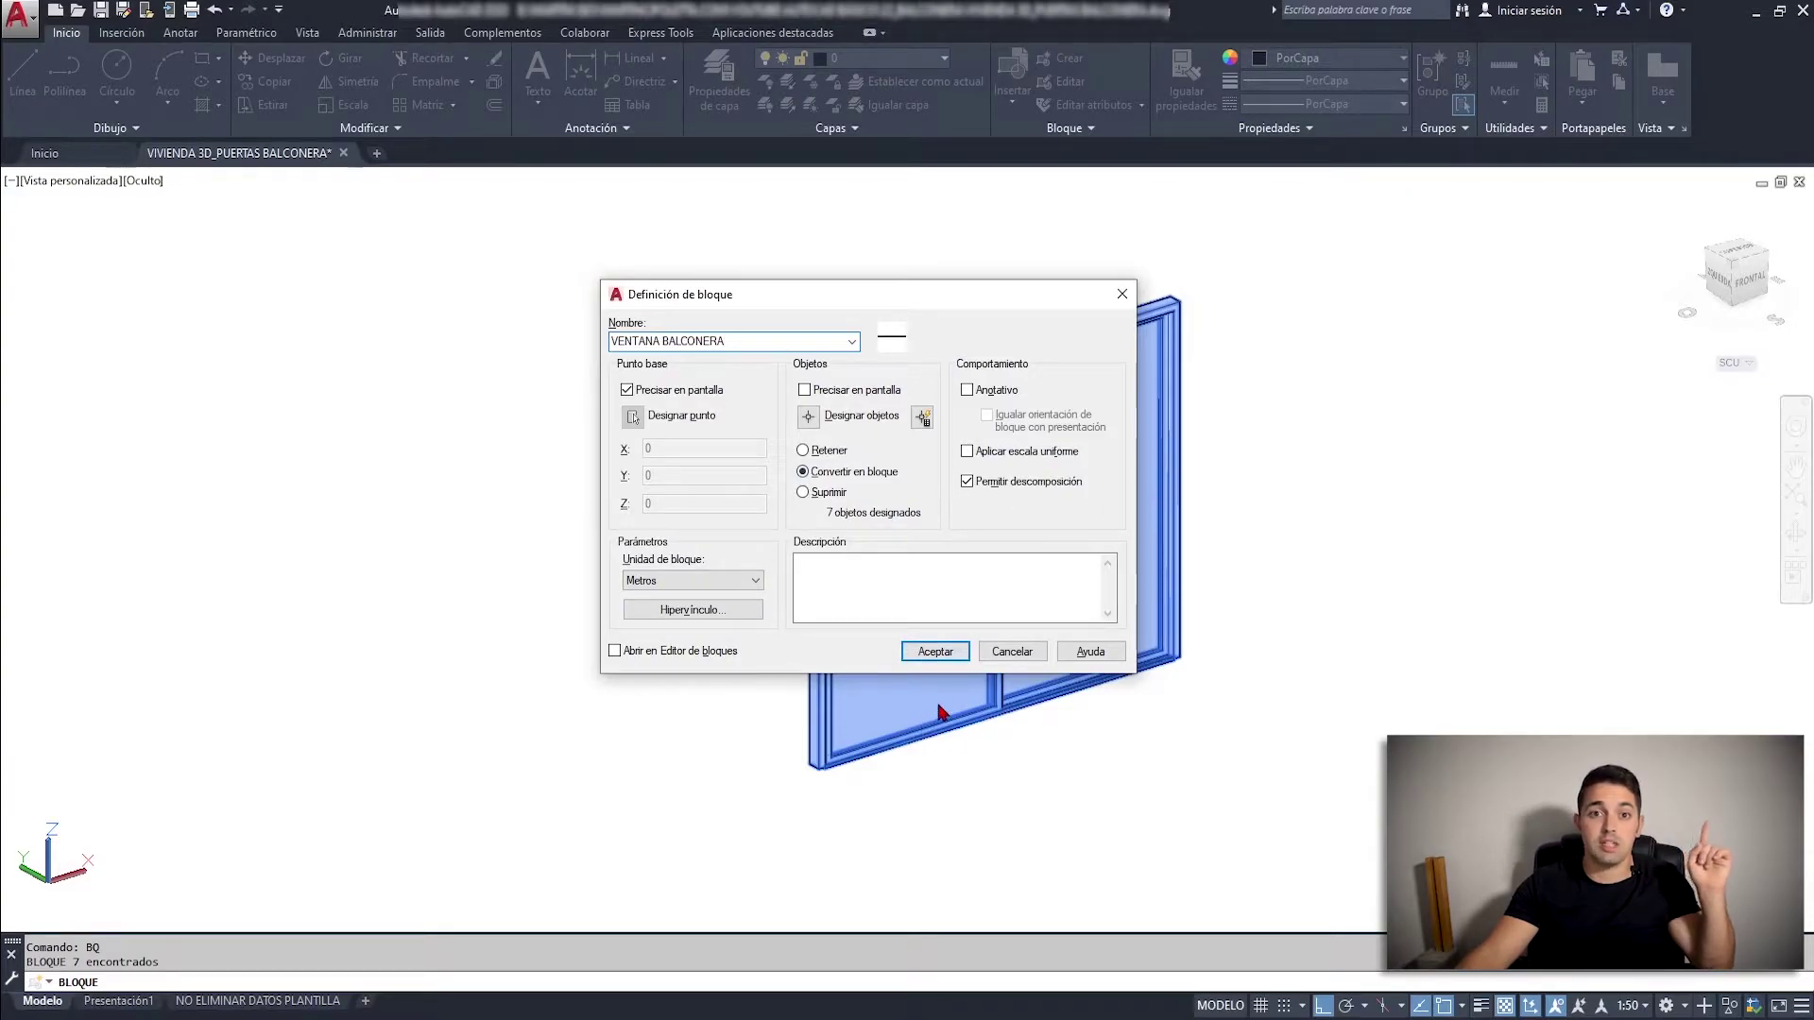
pyautogui.click(933, 652)
pyautogui.scroll(5, 741, 801)
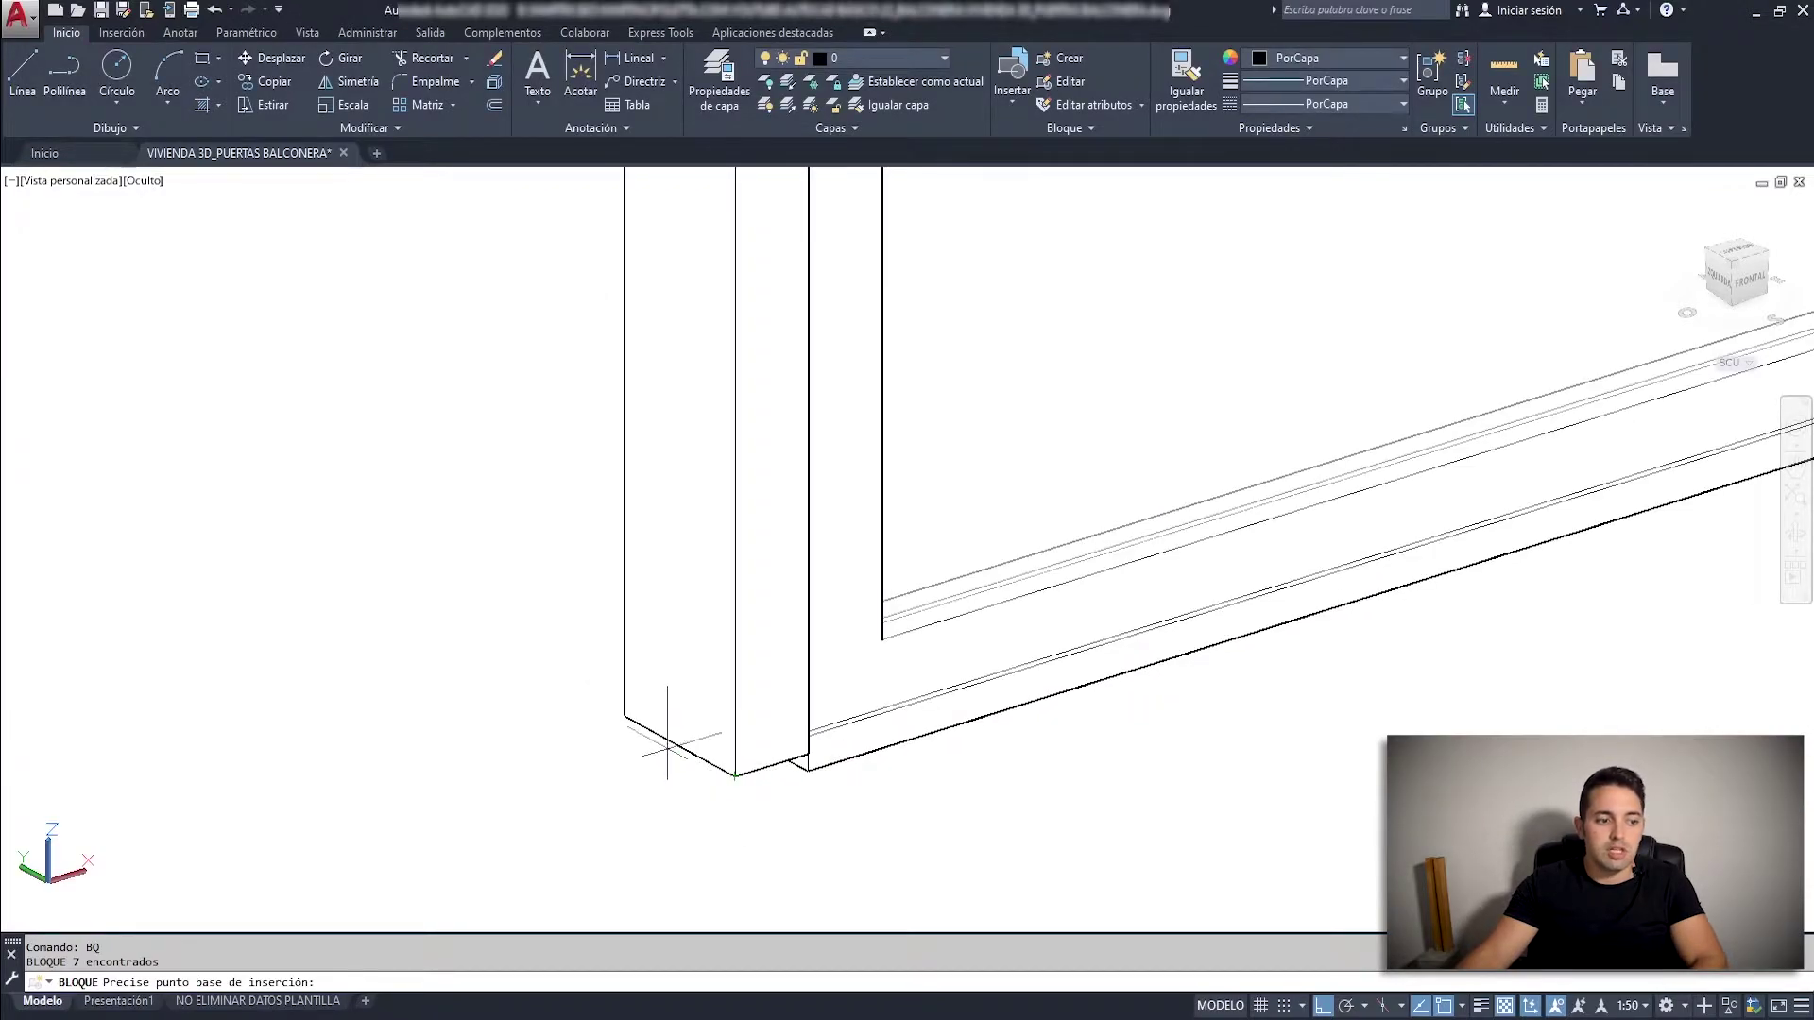
pyautogui.click(625, 715)
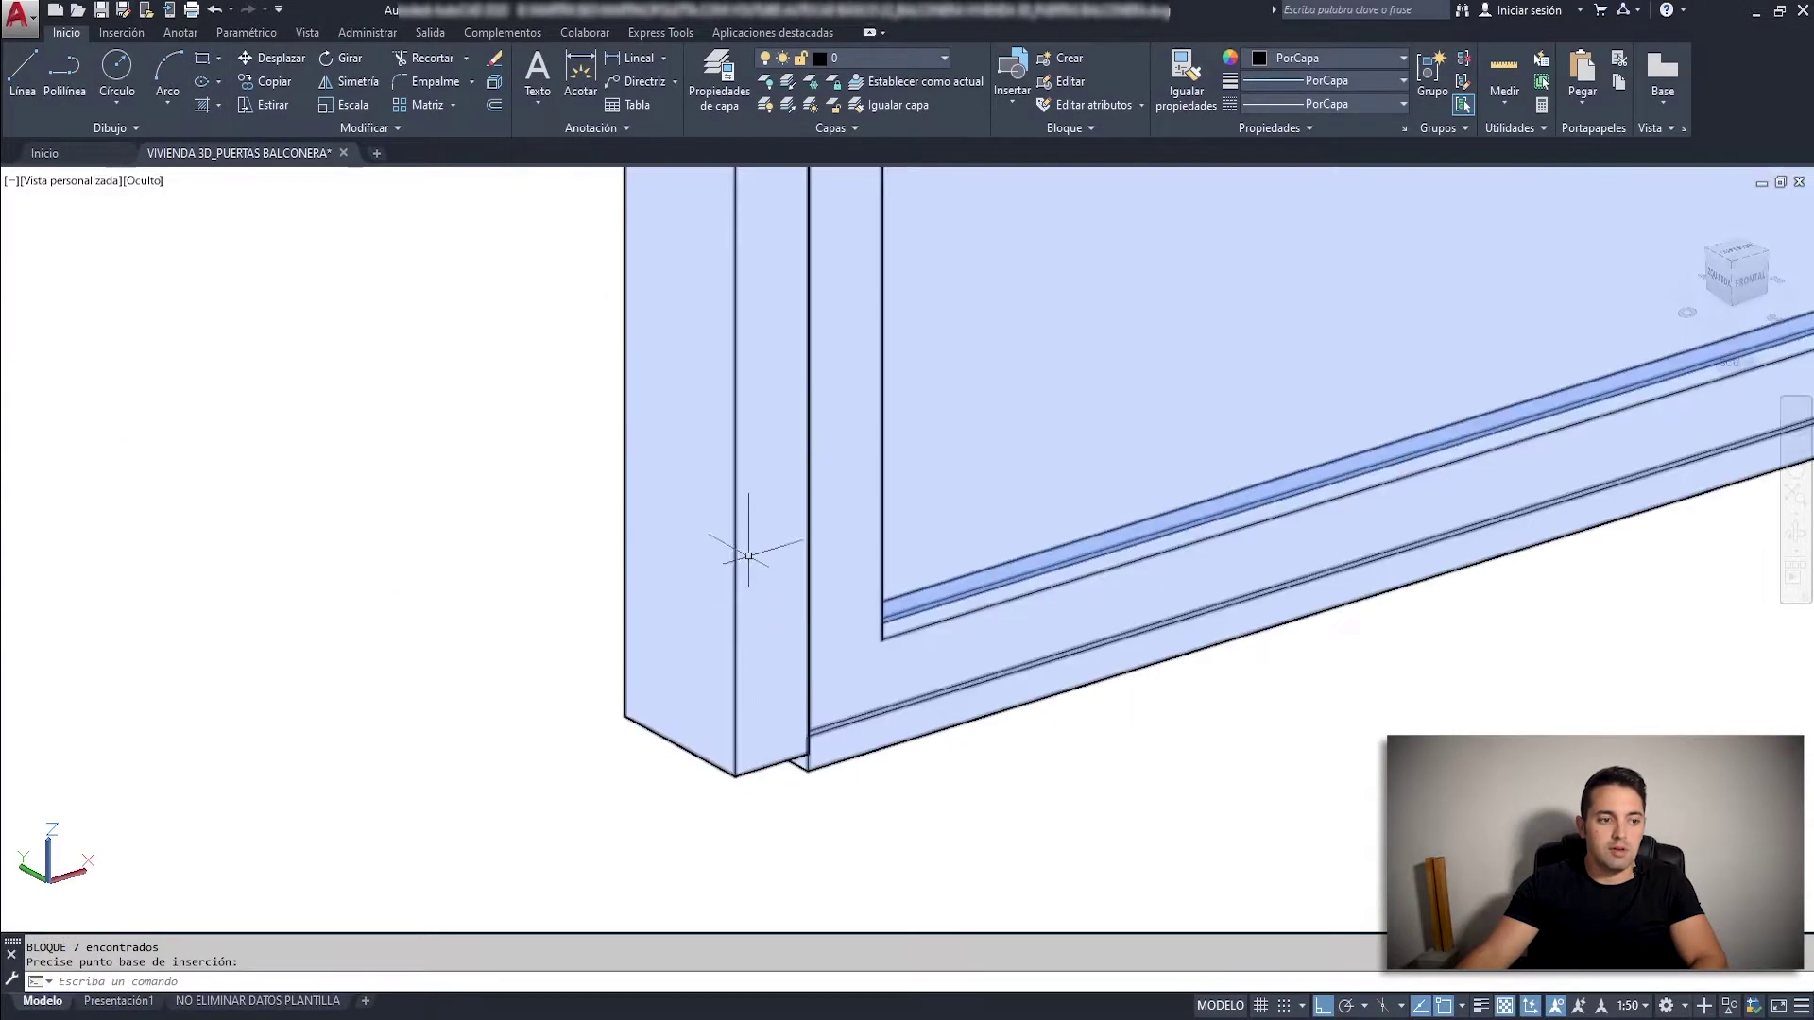
pyautogui.scroll(-5, 778, 408)
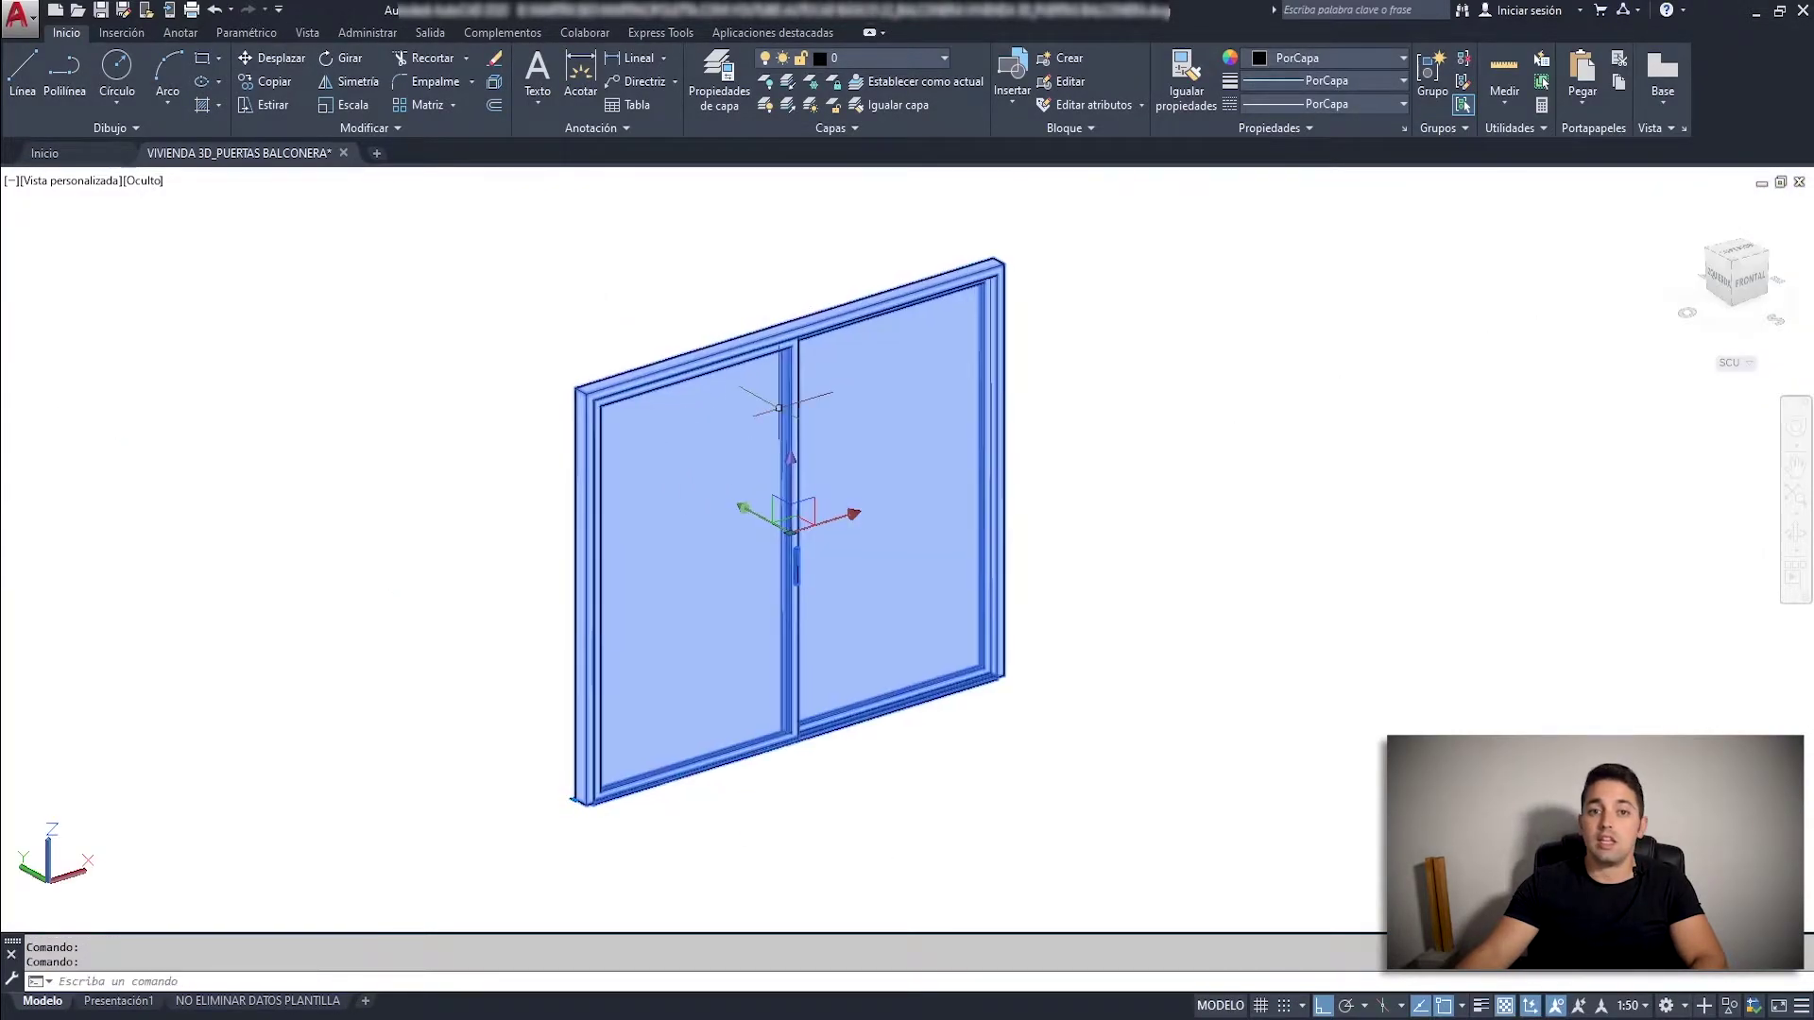
# Open VENTANA BALCONERA in the Block Editor and orbit the door into a 3D view.
pyautogui.doubleClick(728, 463)
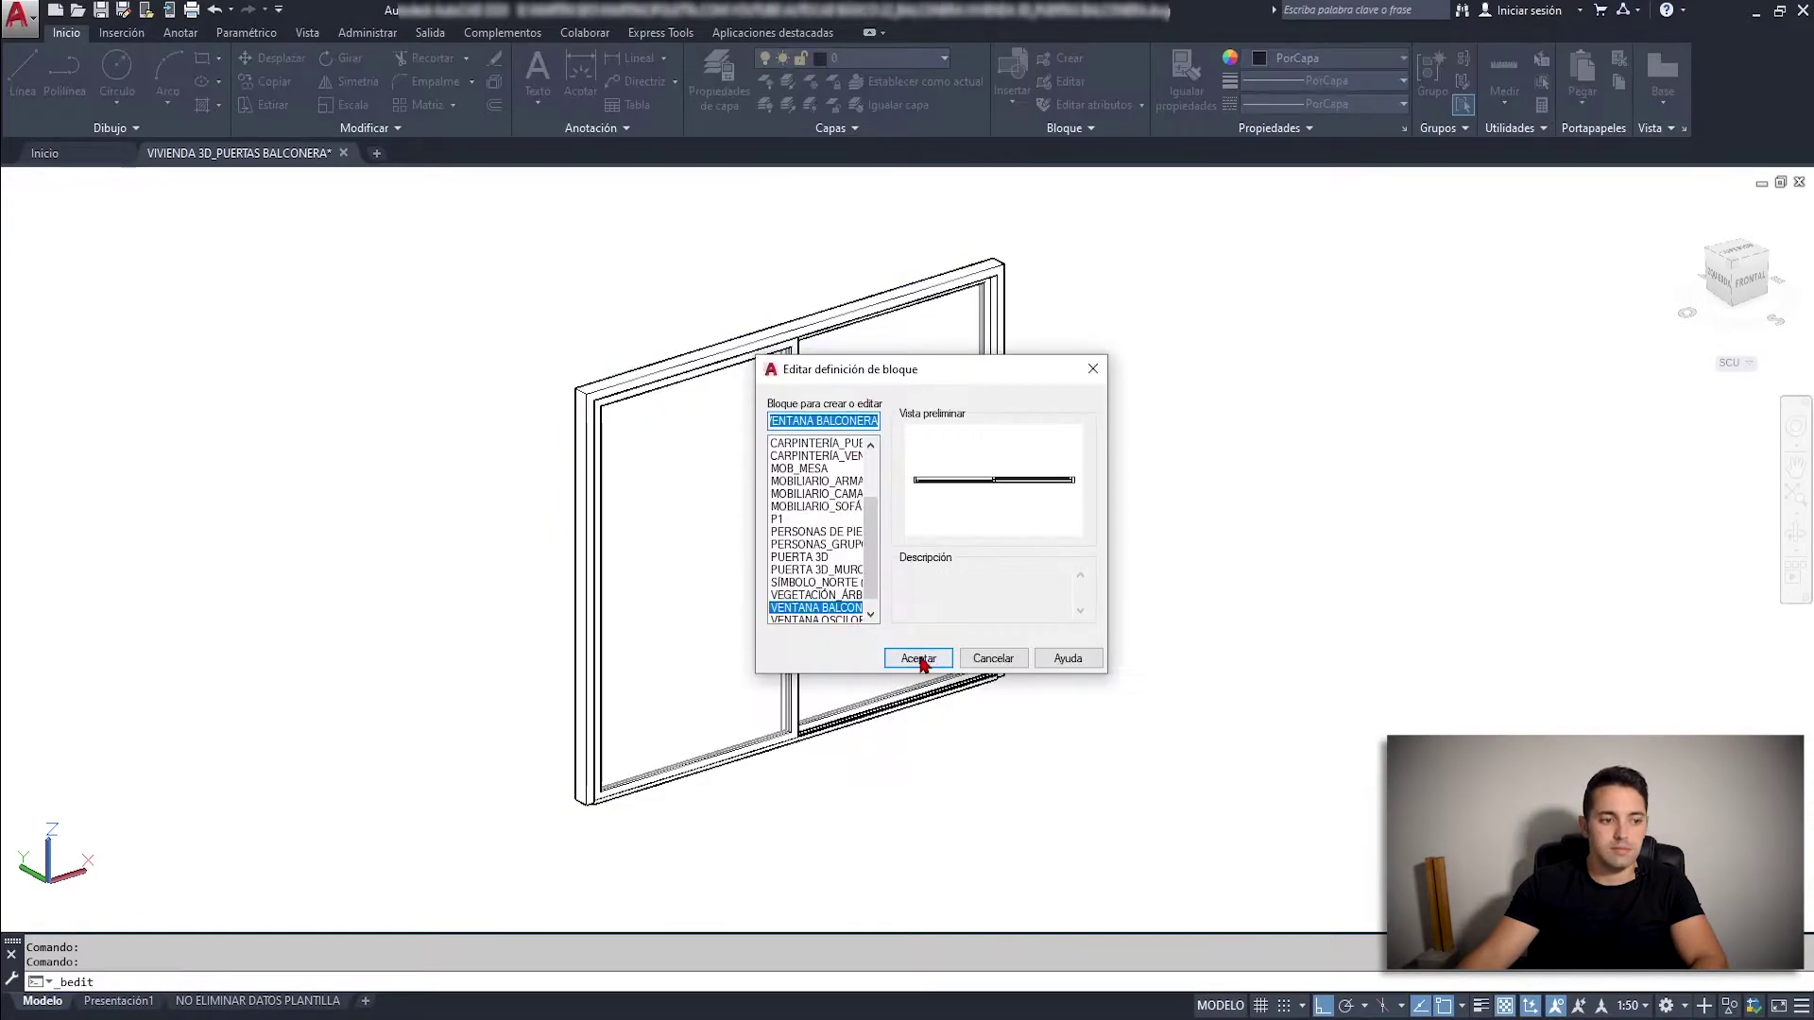
pyautogui.click(918, 658)
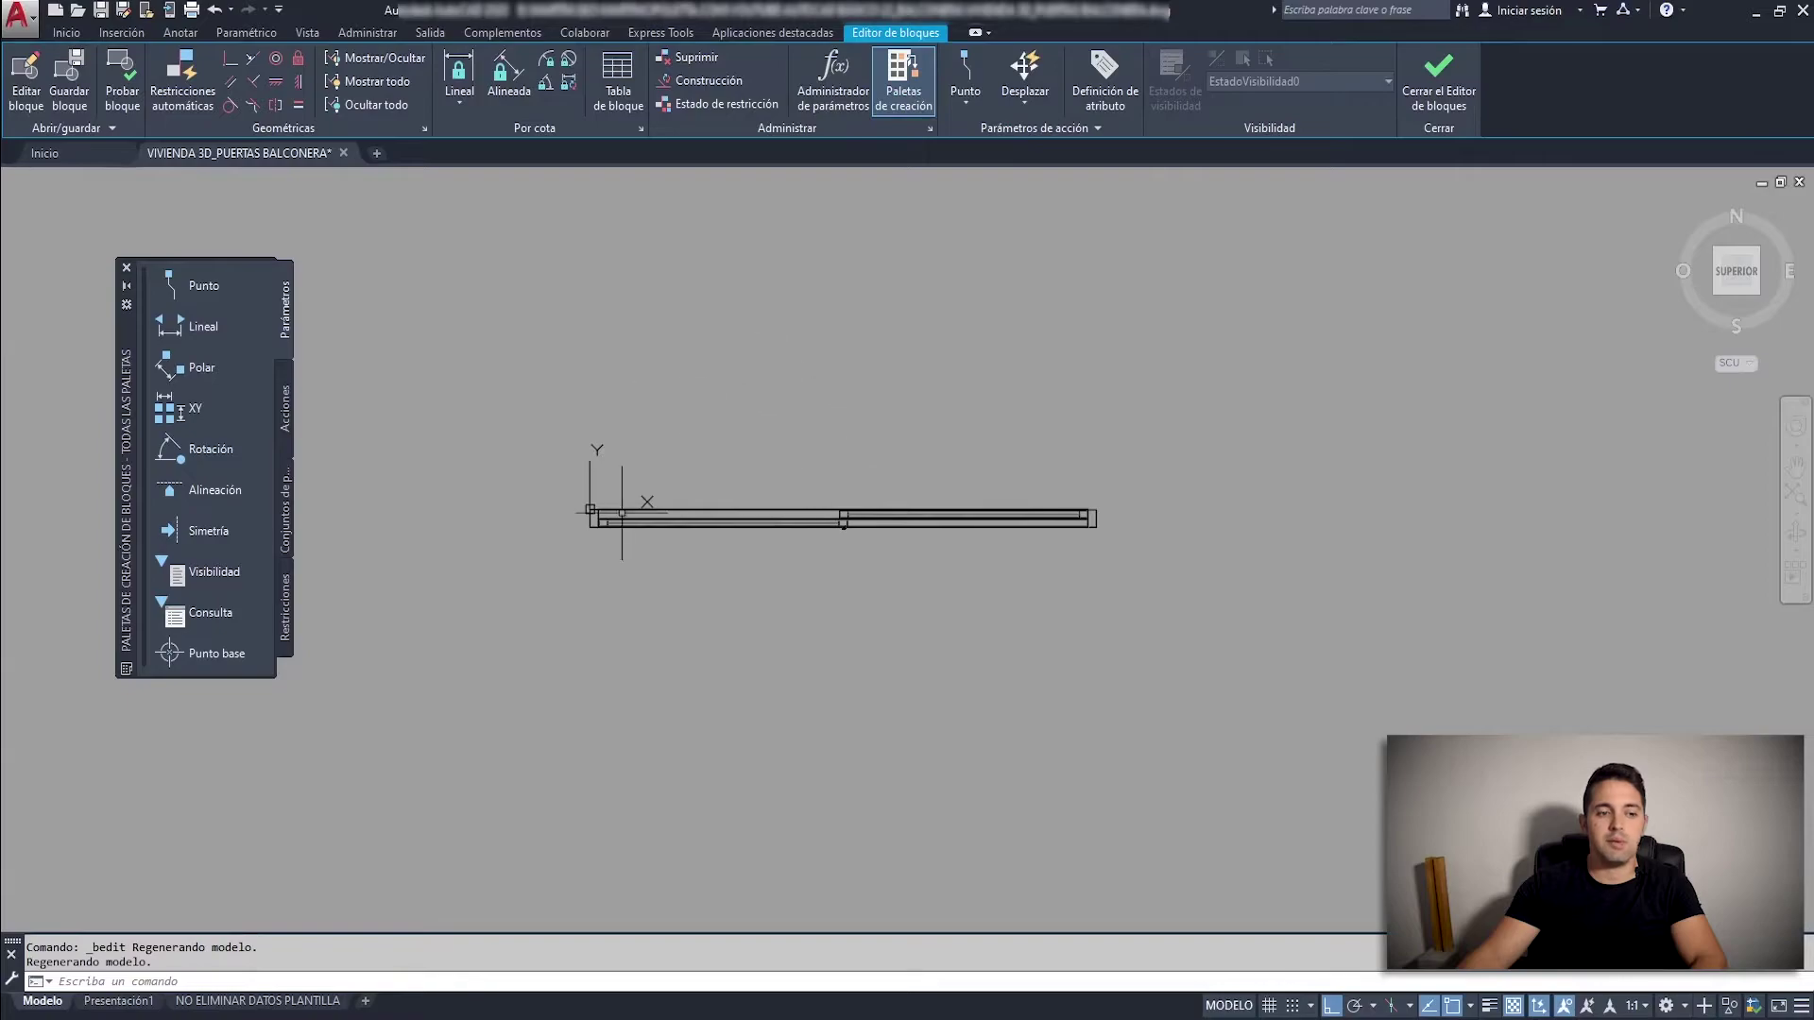
pyautogui.scroll(2, 880, 501)
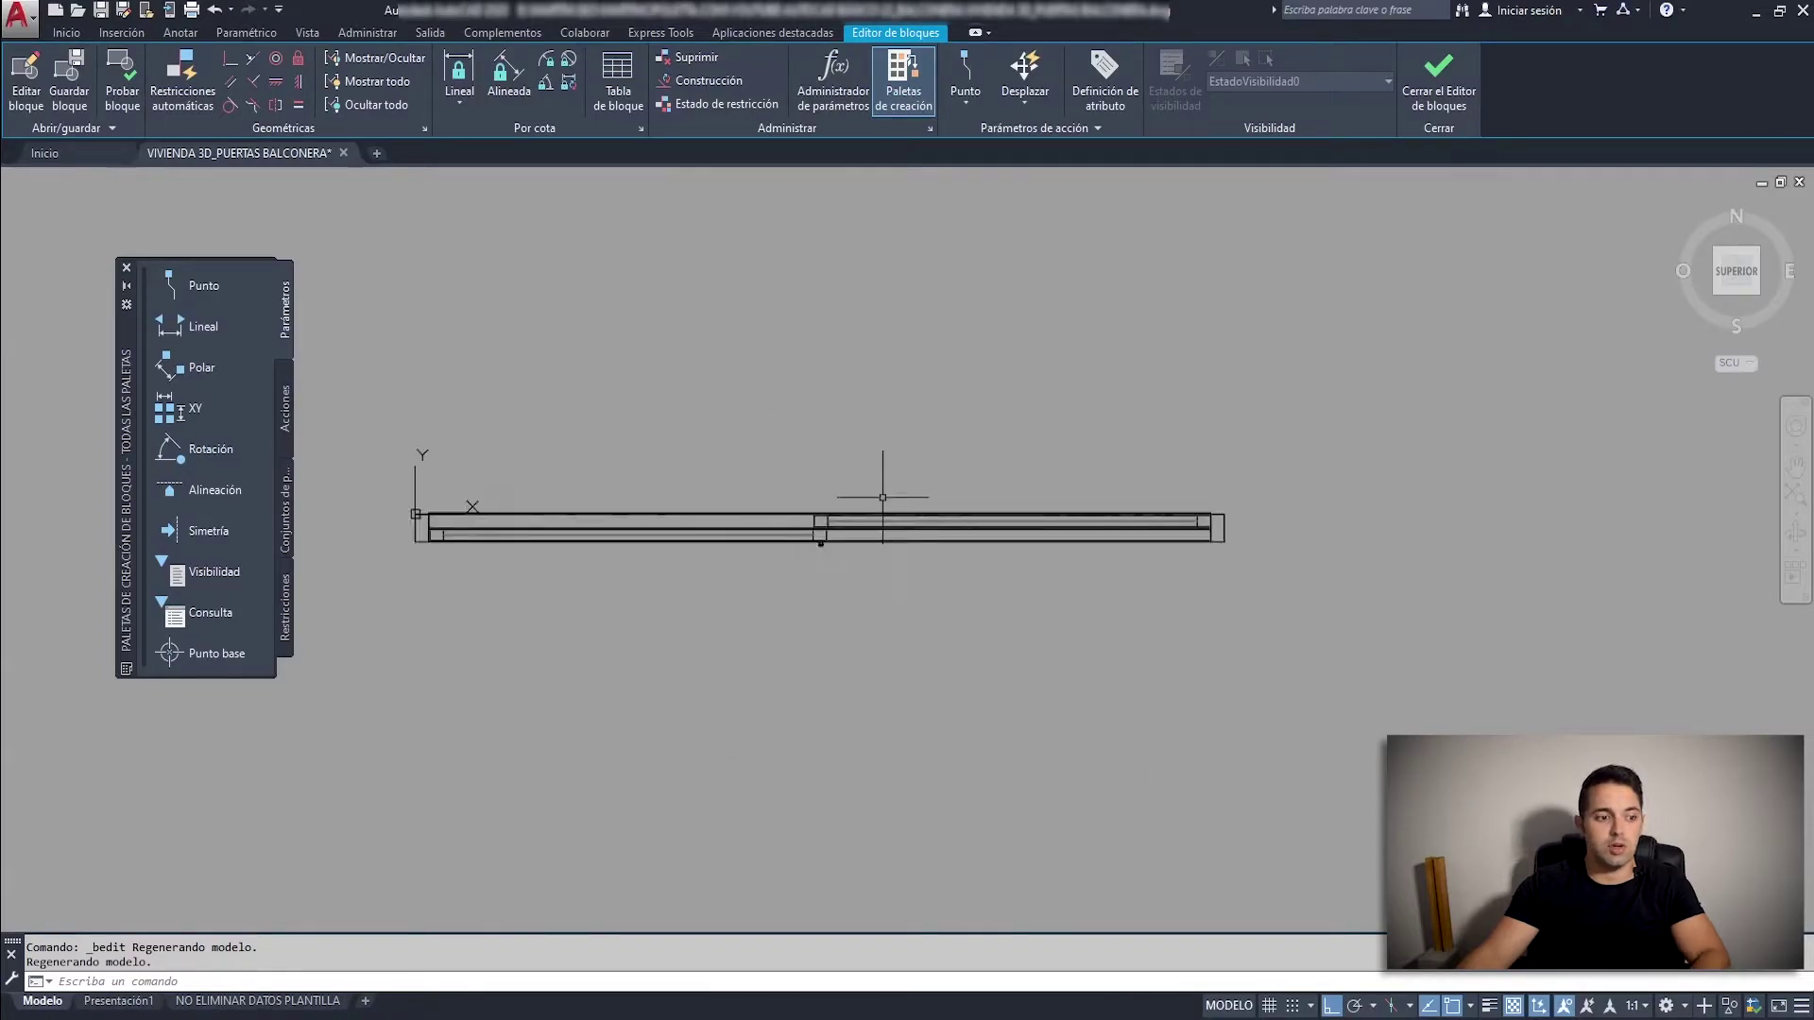
pyautogui.click(403, 394)
pyautogui.click(1435, 667)
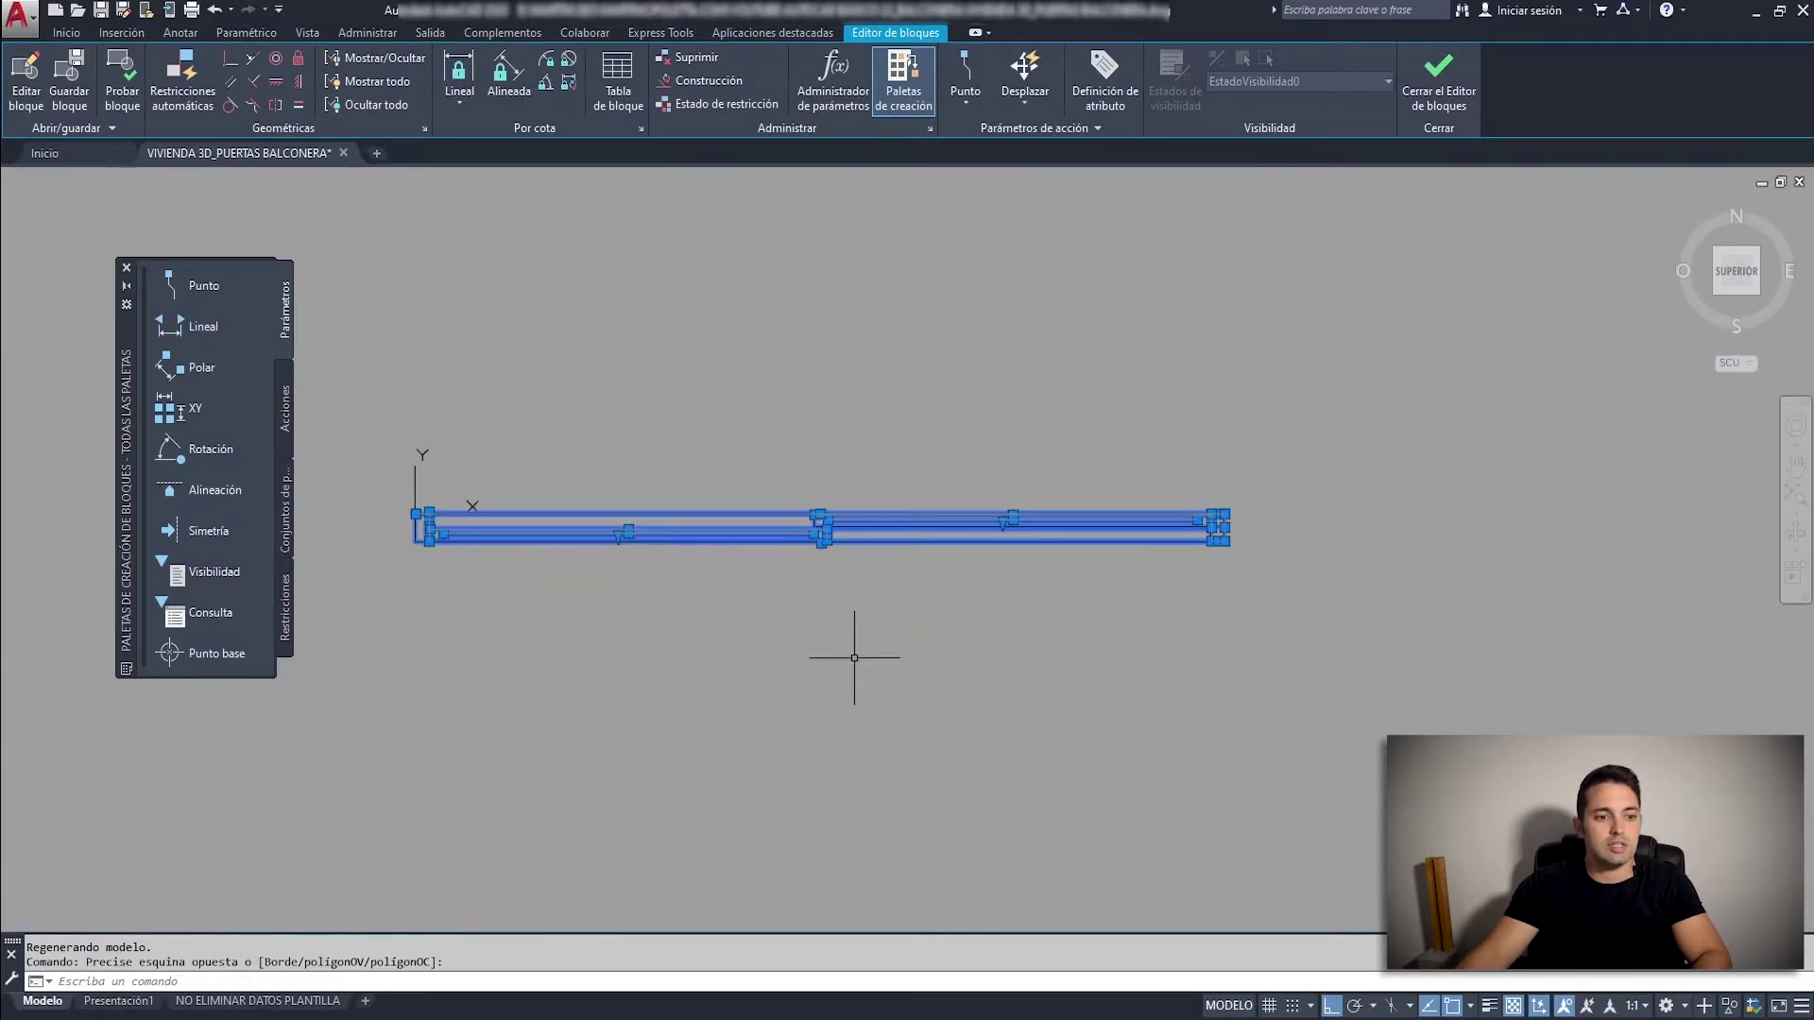
pyautogui.keyDown('shift'); pyautogui.moveTo(854, 651); pyautogui.dragTo(848, 479, button='middle'); pyautogui.keyUp('shift')
pyautogui.press('Escape')
pyautogui.scroll(-4, 924, 616)
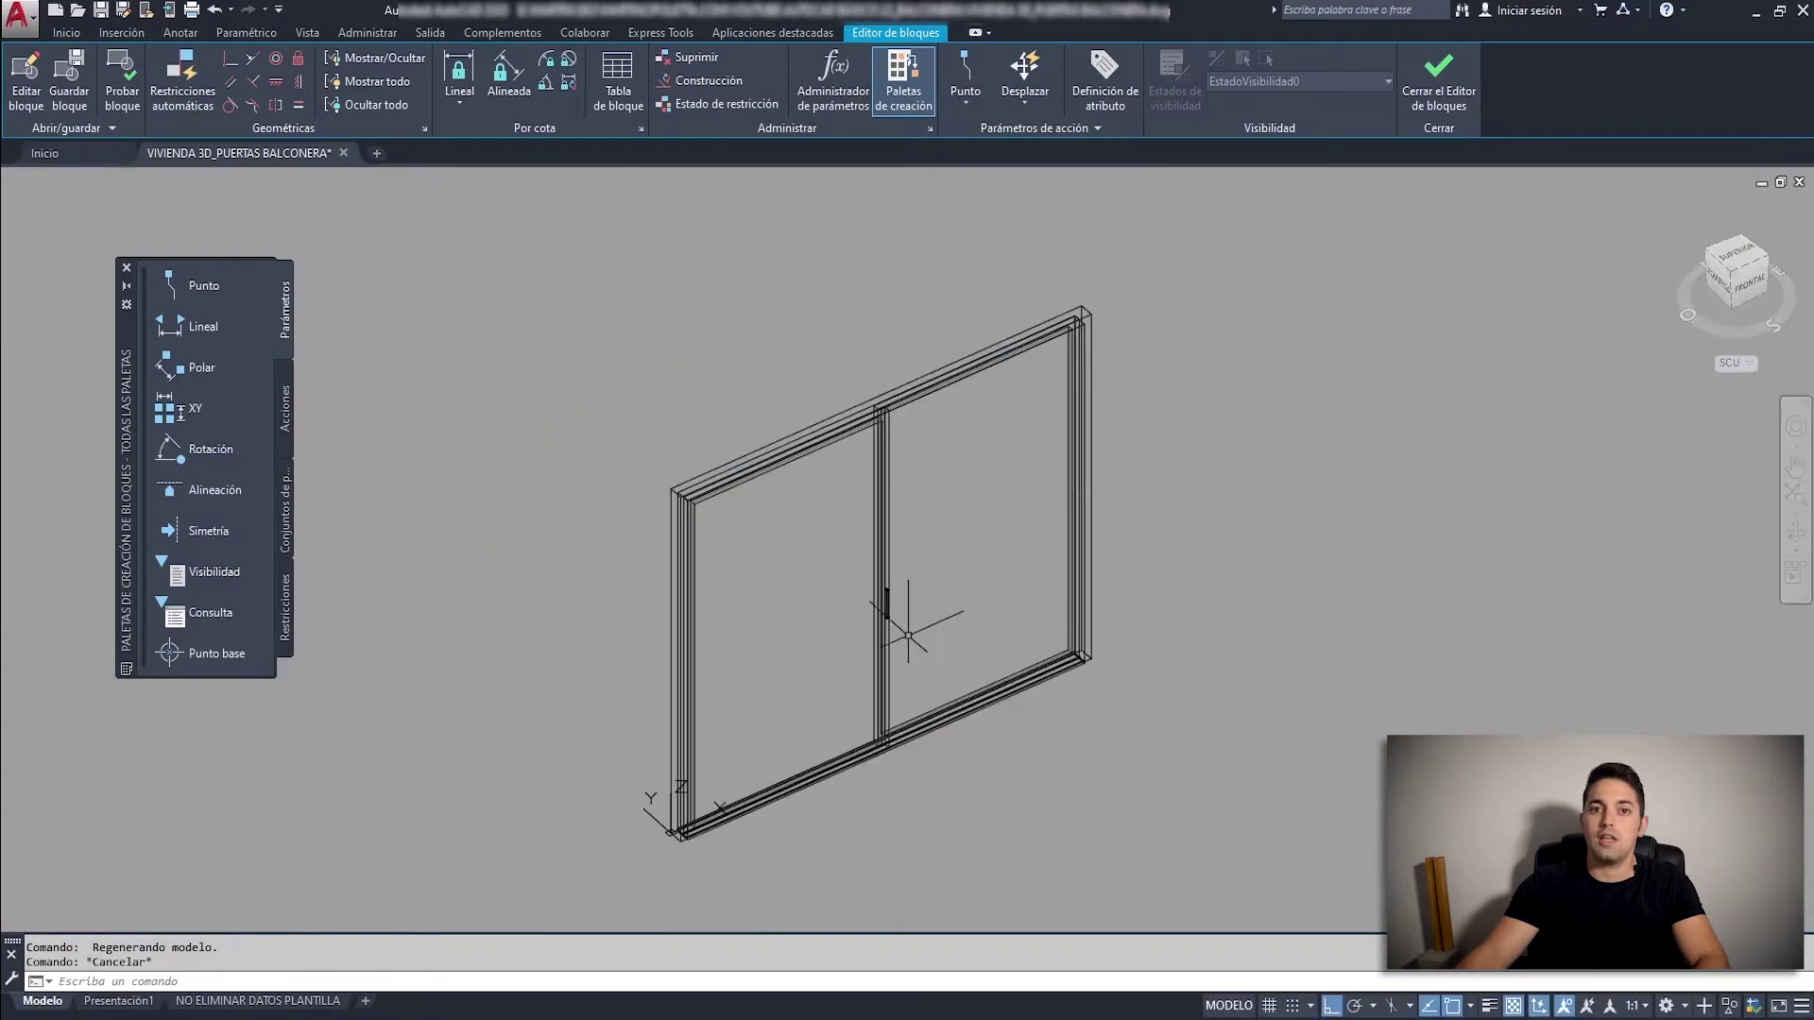
pyautogui.scroll(3, 863, 615)
pyautogui.scroll(-1, 877, 623)
pyautogui.moveTo(877, 624)
pyautogui.keyDown('shift'); pyautogui.mouseDown(button='middle')
pyautogui.moveTo(850, 770)
pyautogui.moveTo(838, 586)
pyautogui.moveTo(830, 607)
pyautogui.mouseUp(button='middle'); pyautogui.keyUp('shift')
pyautogui.scroll(6, 368, 236)
# Set the visual style to Oculto and select the left sliding panel.
pyautogui.click(203, 181)
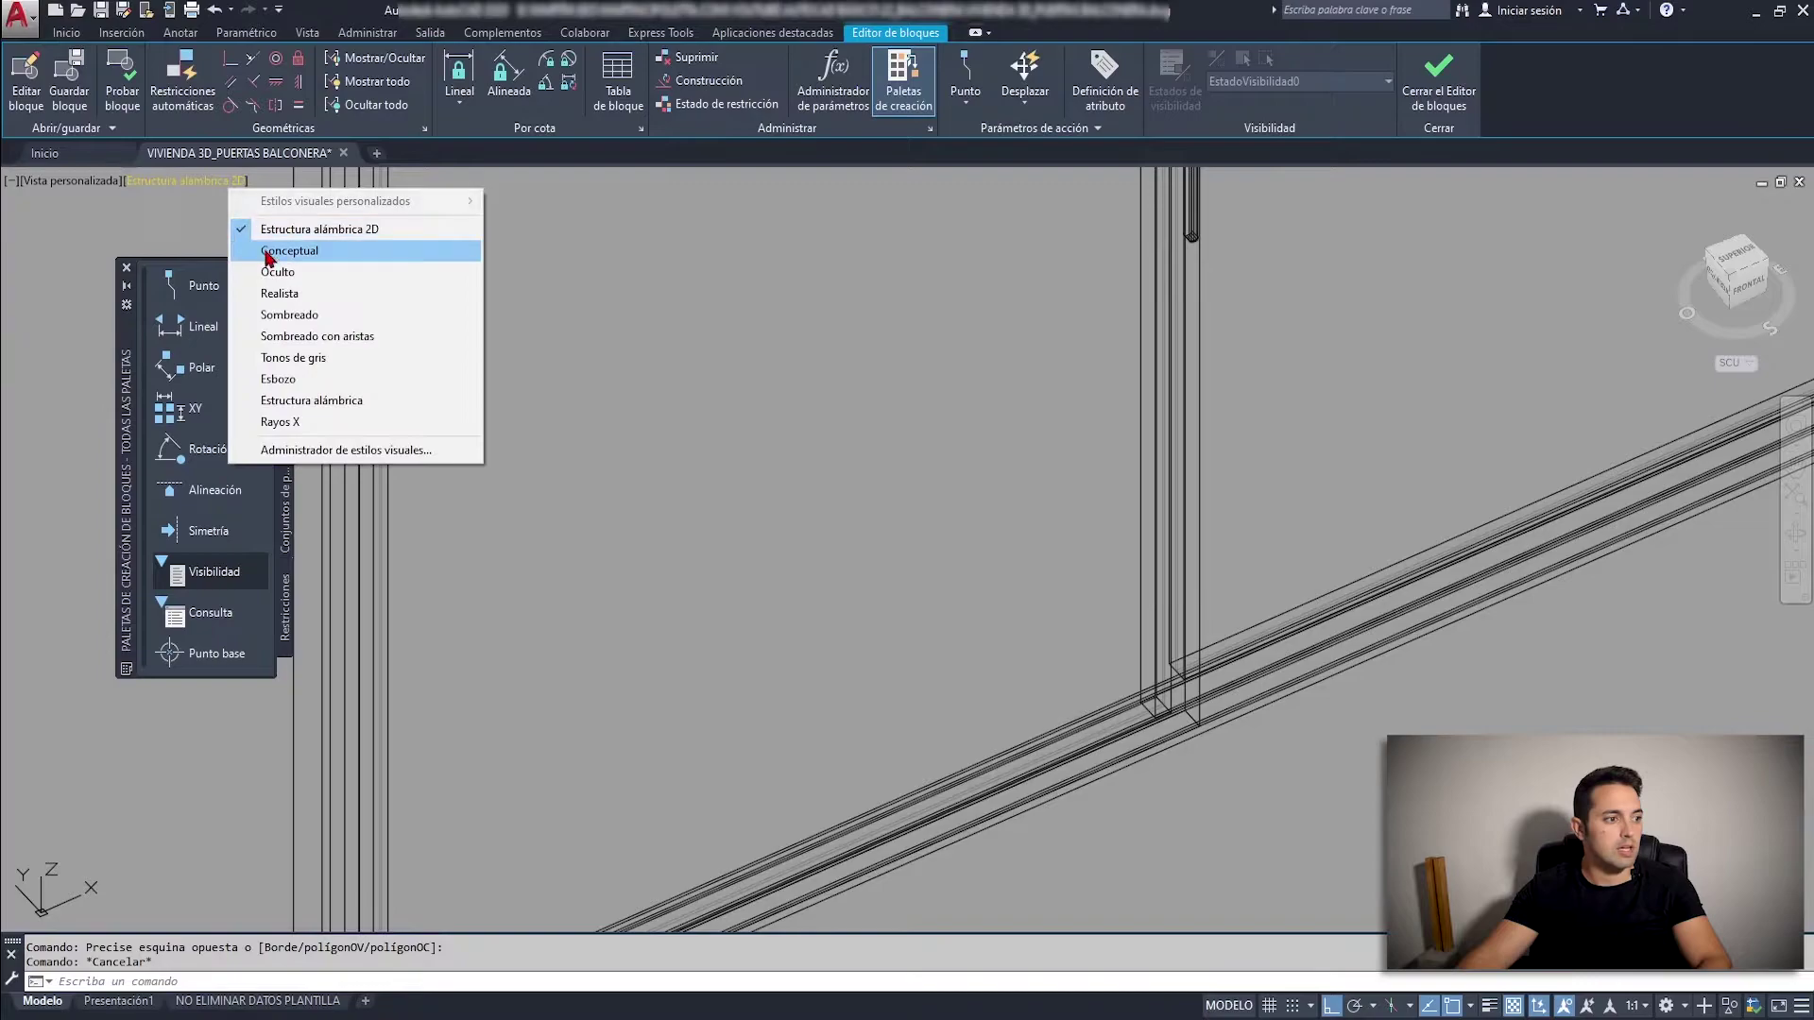
pyautogui.click(274, 272)
pyautogui.click(1134, 495)
pyautogui.scroll(-3, 1135, 495)
pyautogui.scroll(3, 1086, 548)
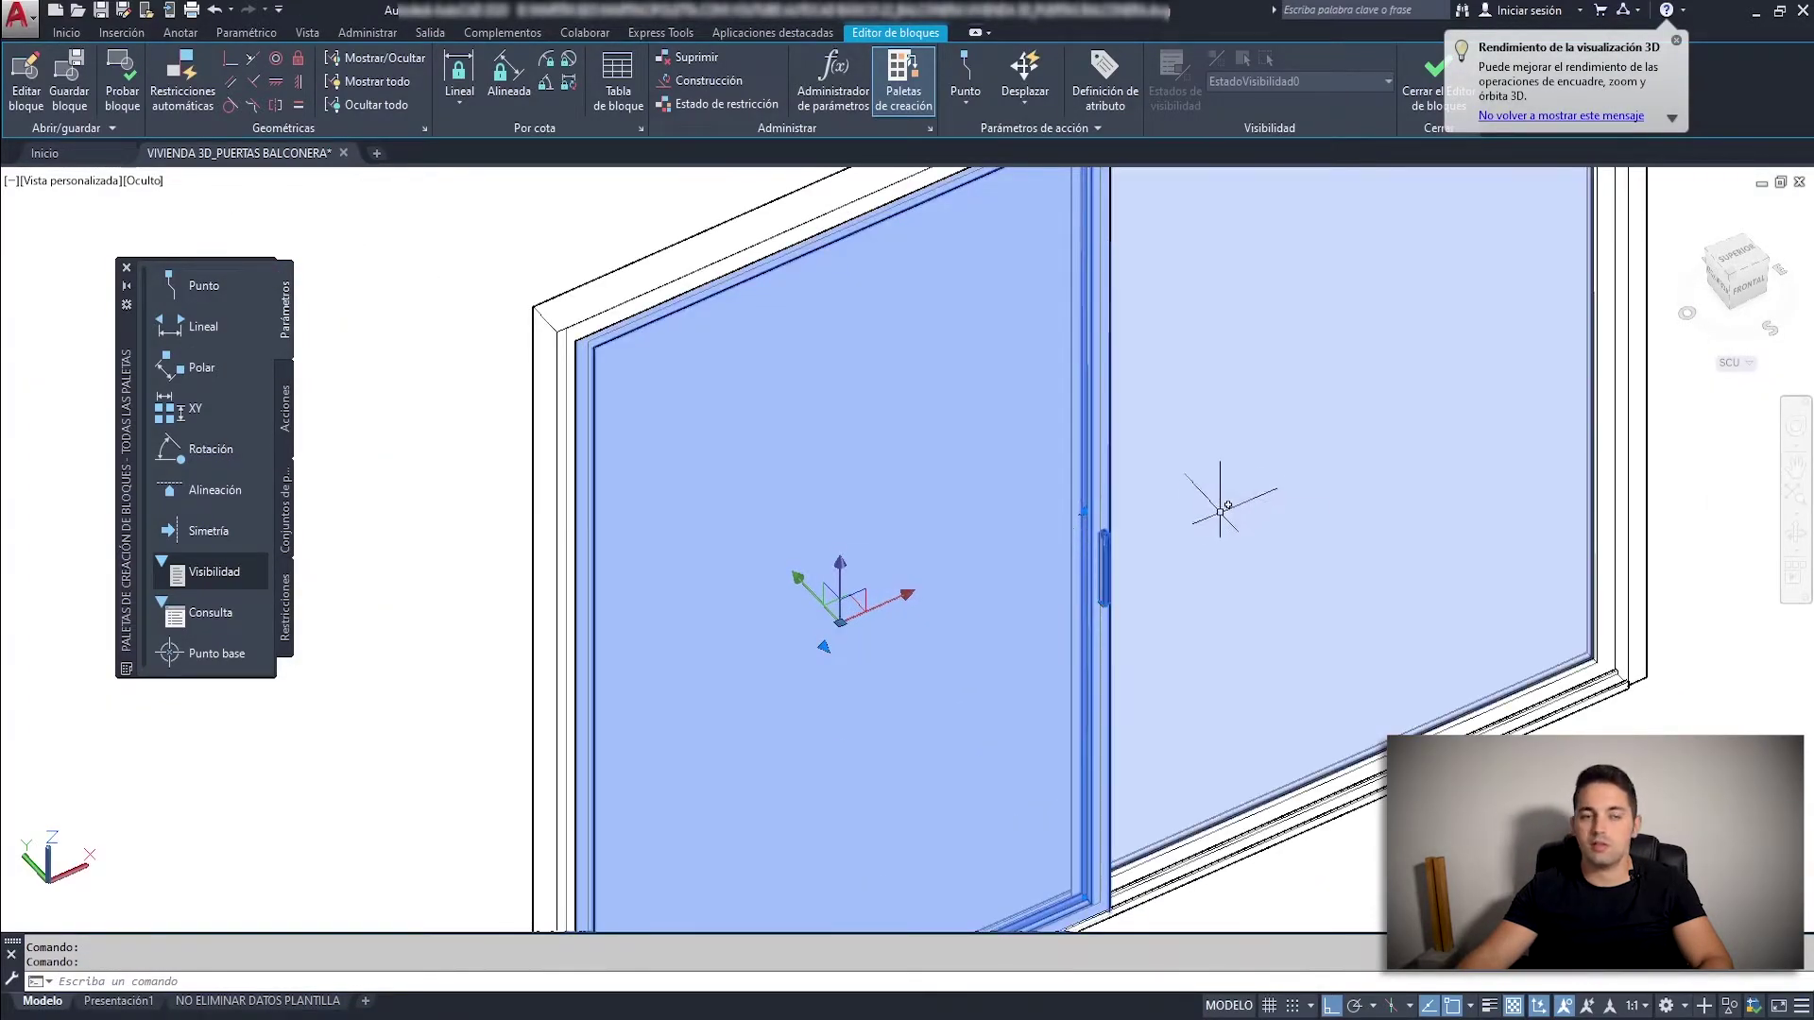
# Group the left sliding panel's parts with GRU.
pyautogui.scroll(-2, 931, 593)
pyautogui.write('GRU')
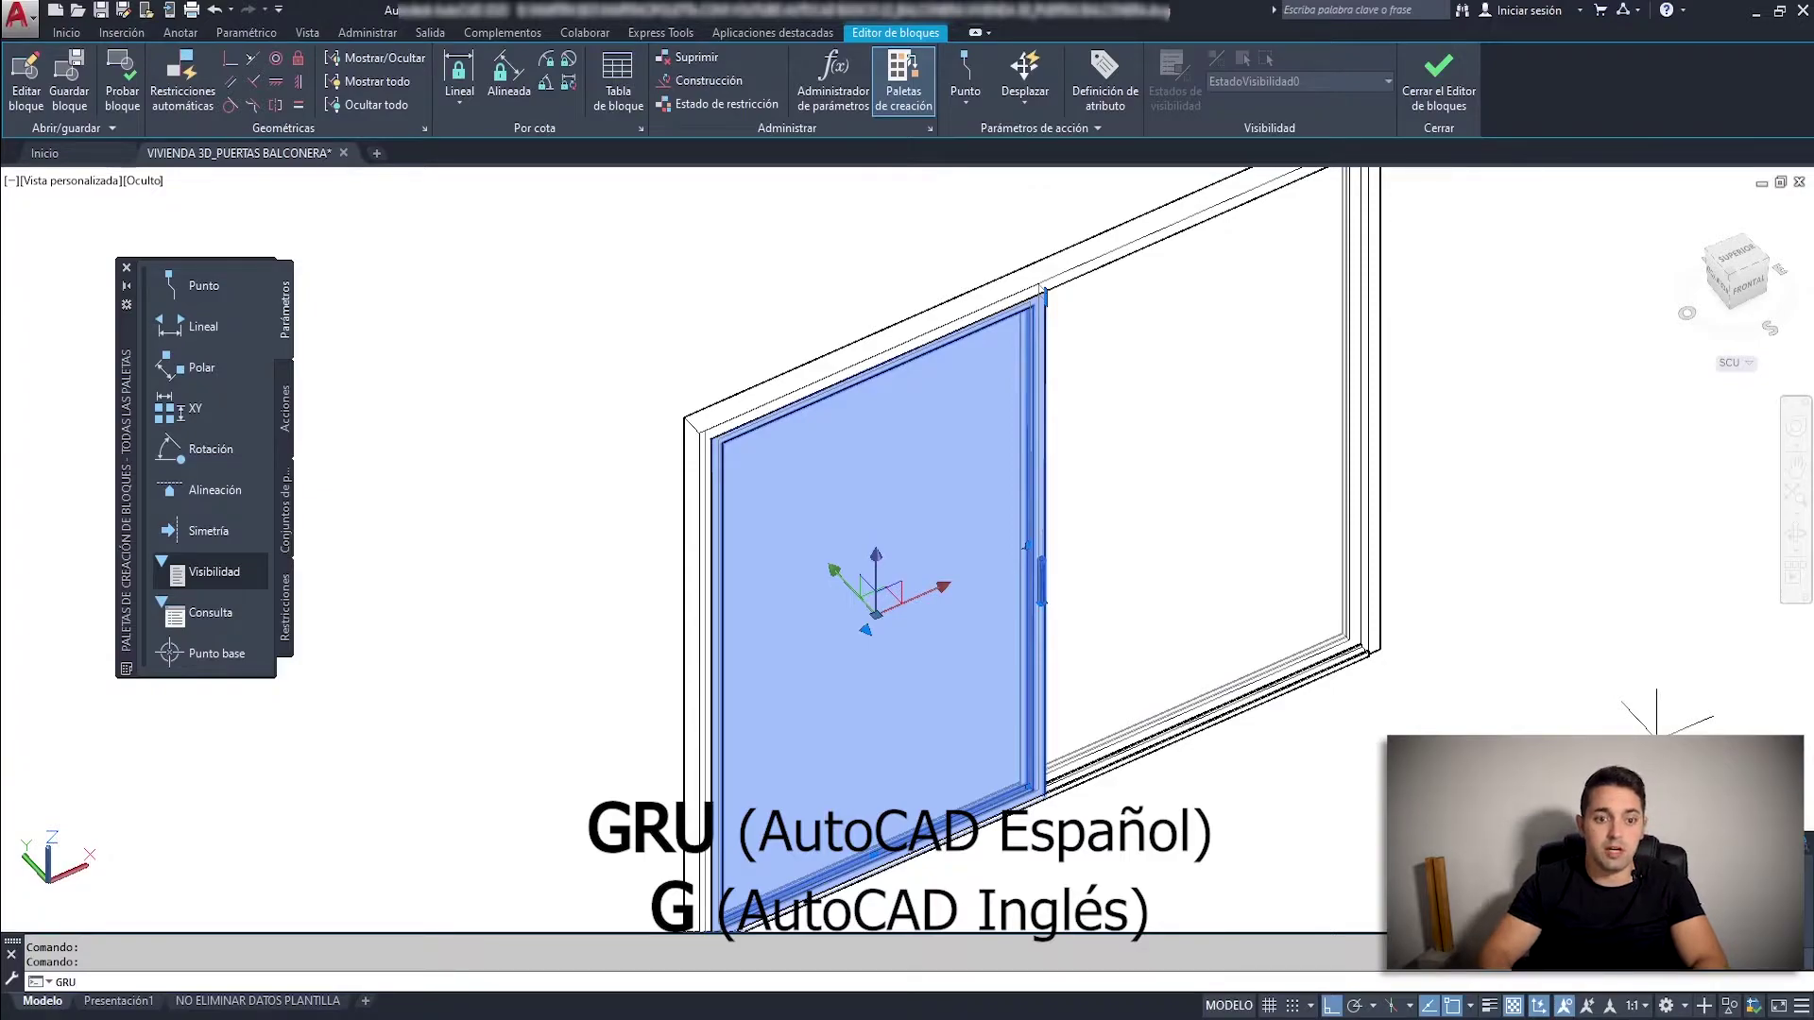
pyautogui.press('Return')
pyautogui.click(907, 529)
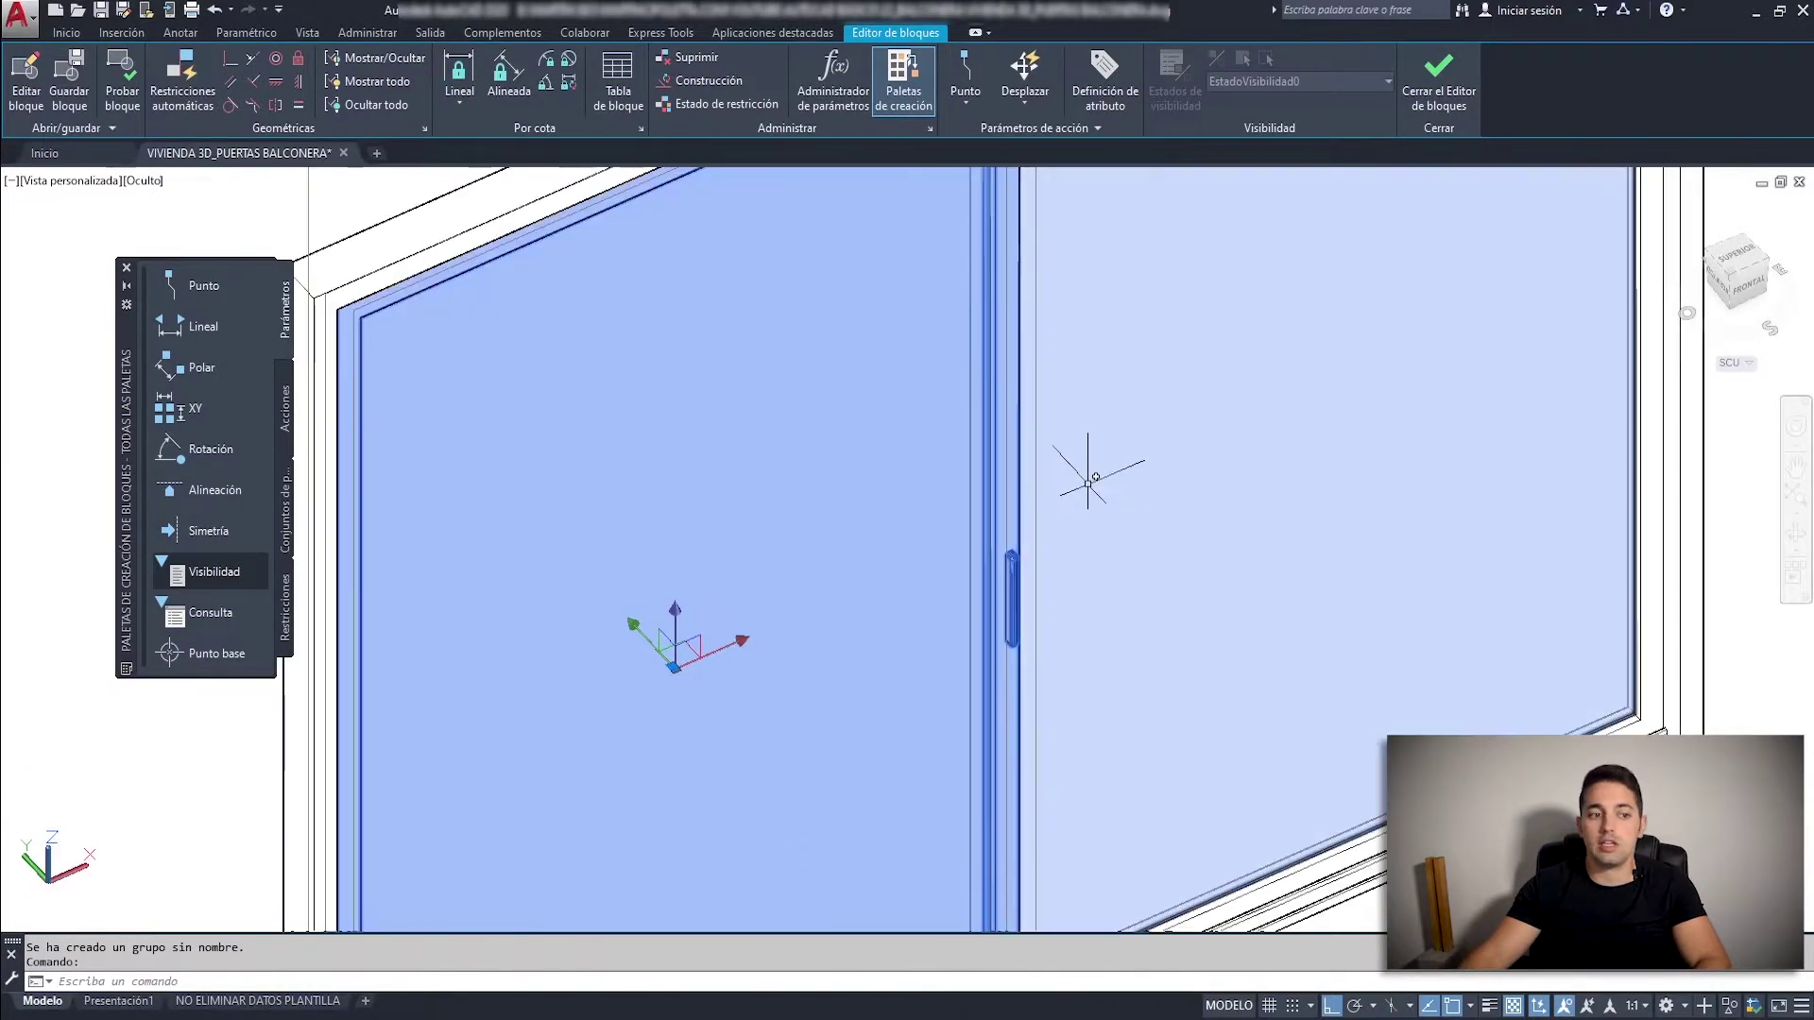
pyautogui.scroll(2, 1040, 850)
# Copy the left panel to the right for the open position and start a Visibilidad parameter.
pyautogui.write('CP')
pyautogui.press('Return')
pyautogui.click(1084, 841)
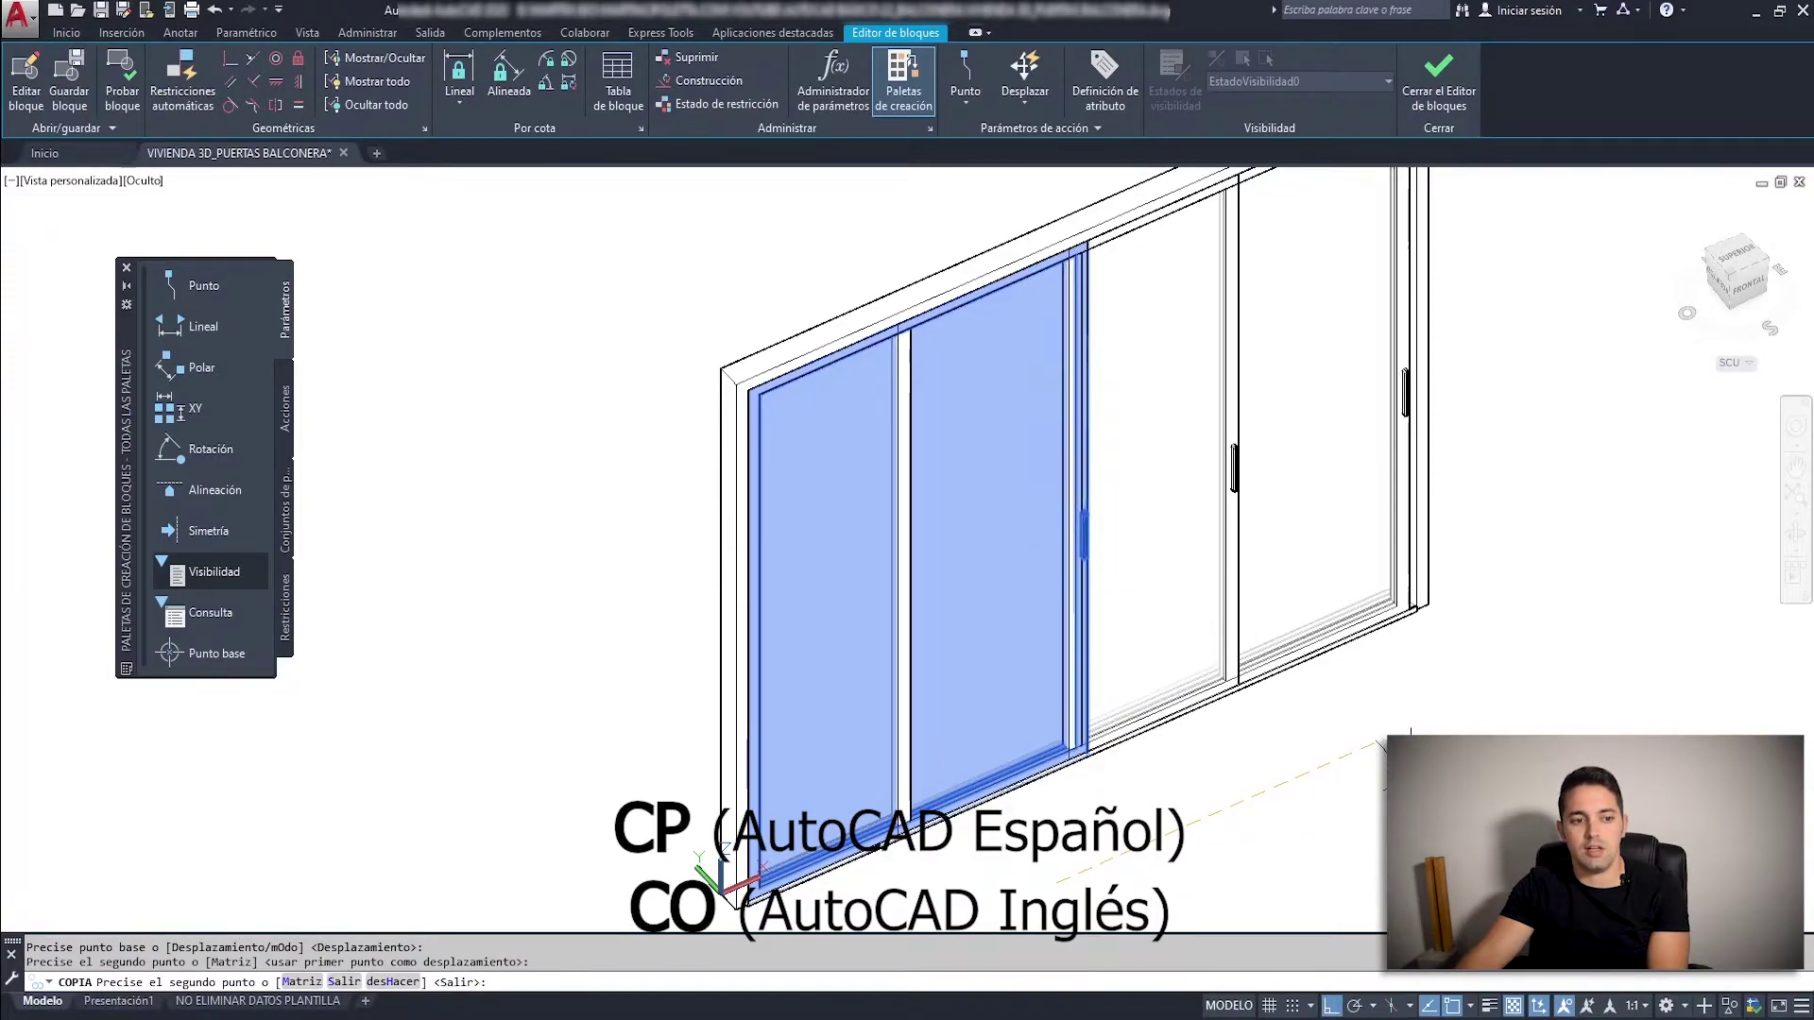
pyautogui.click(1415, 746)
pyautogui.press('Return')
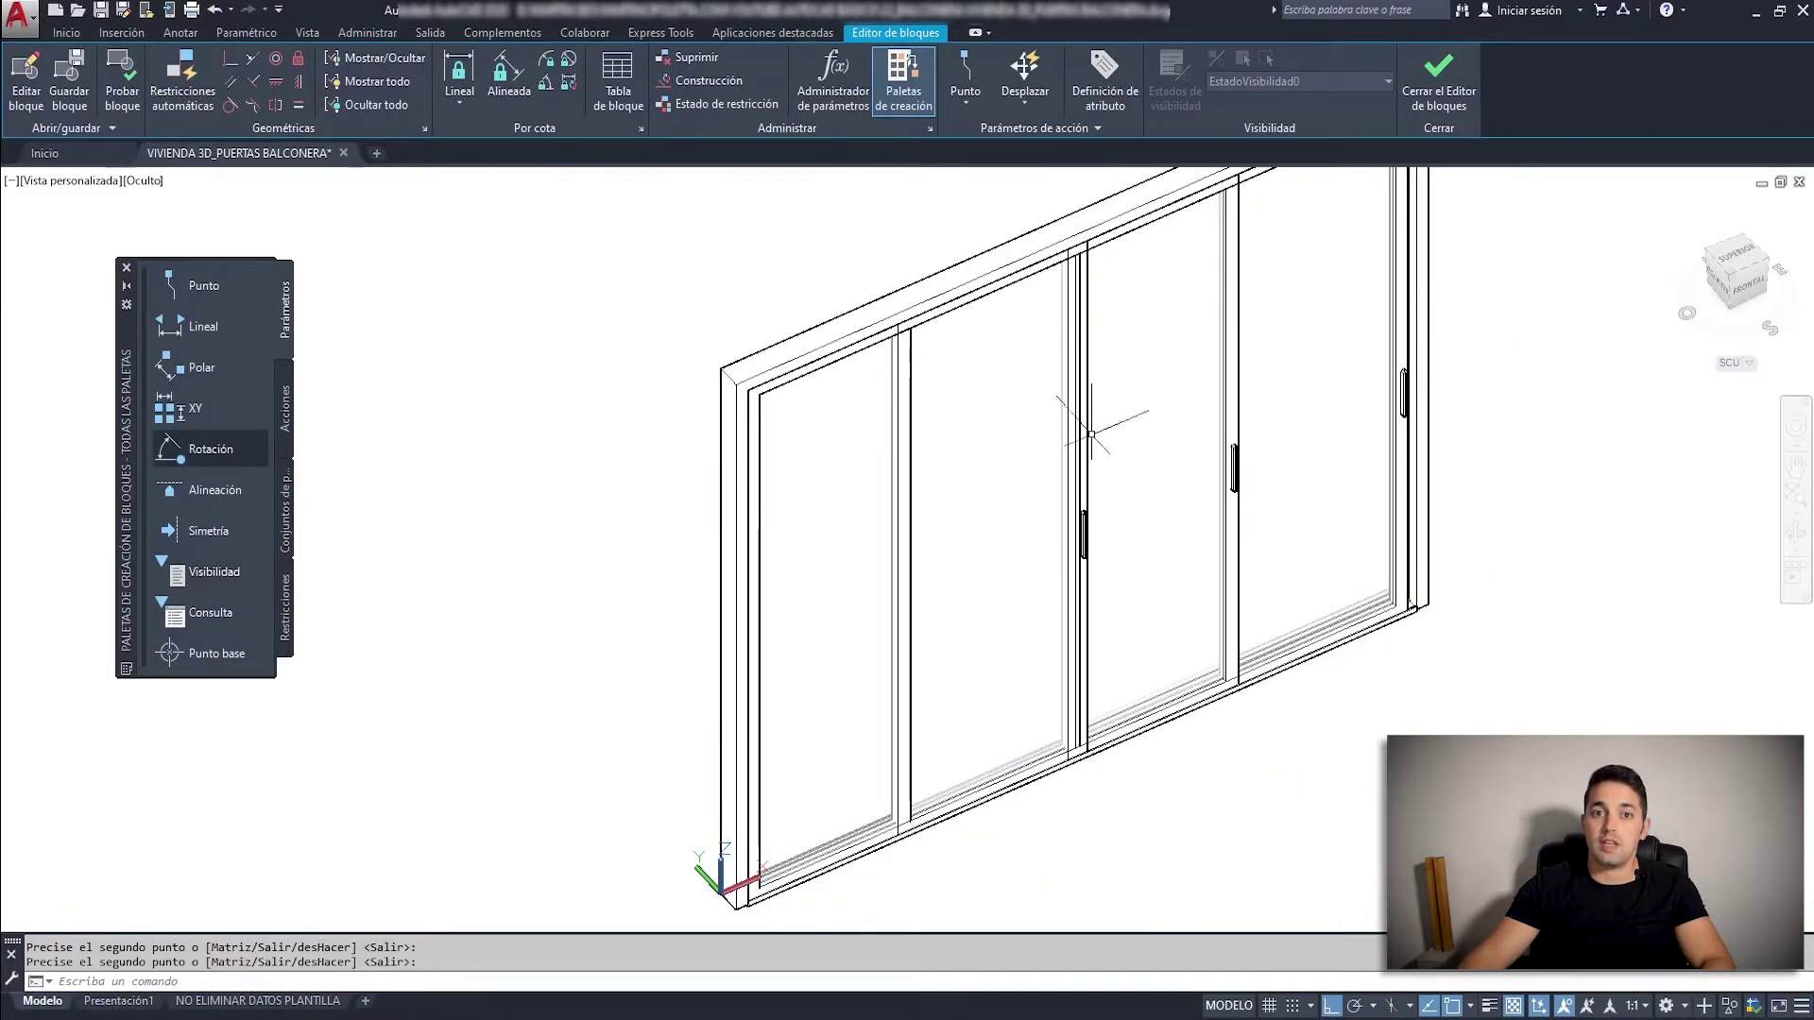
pyautogui.click(210, 580)
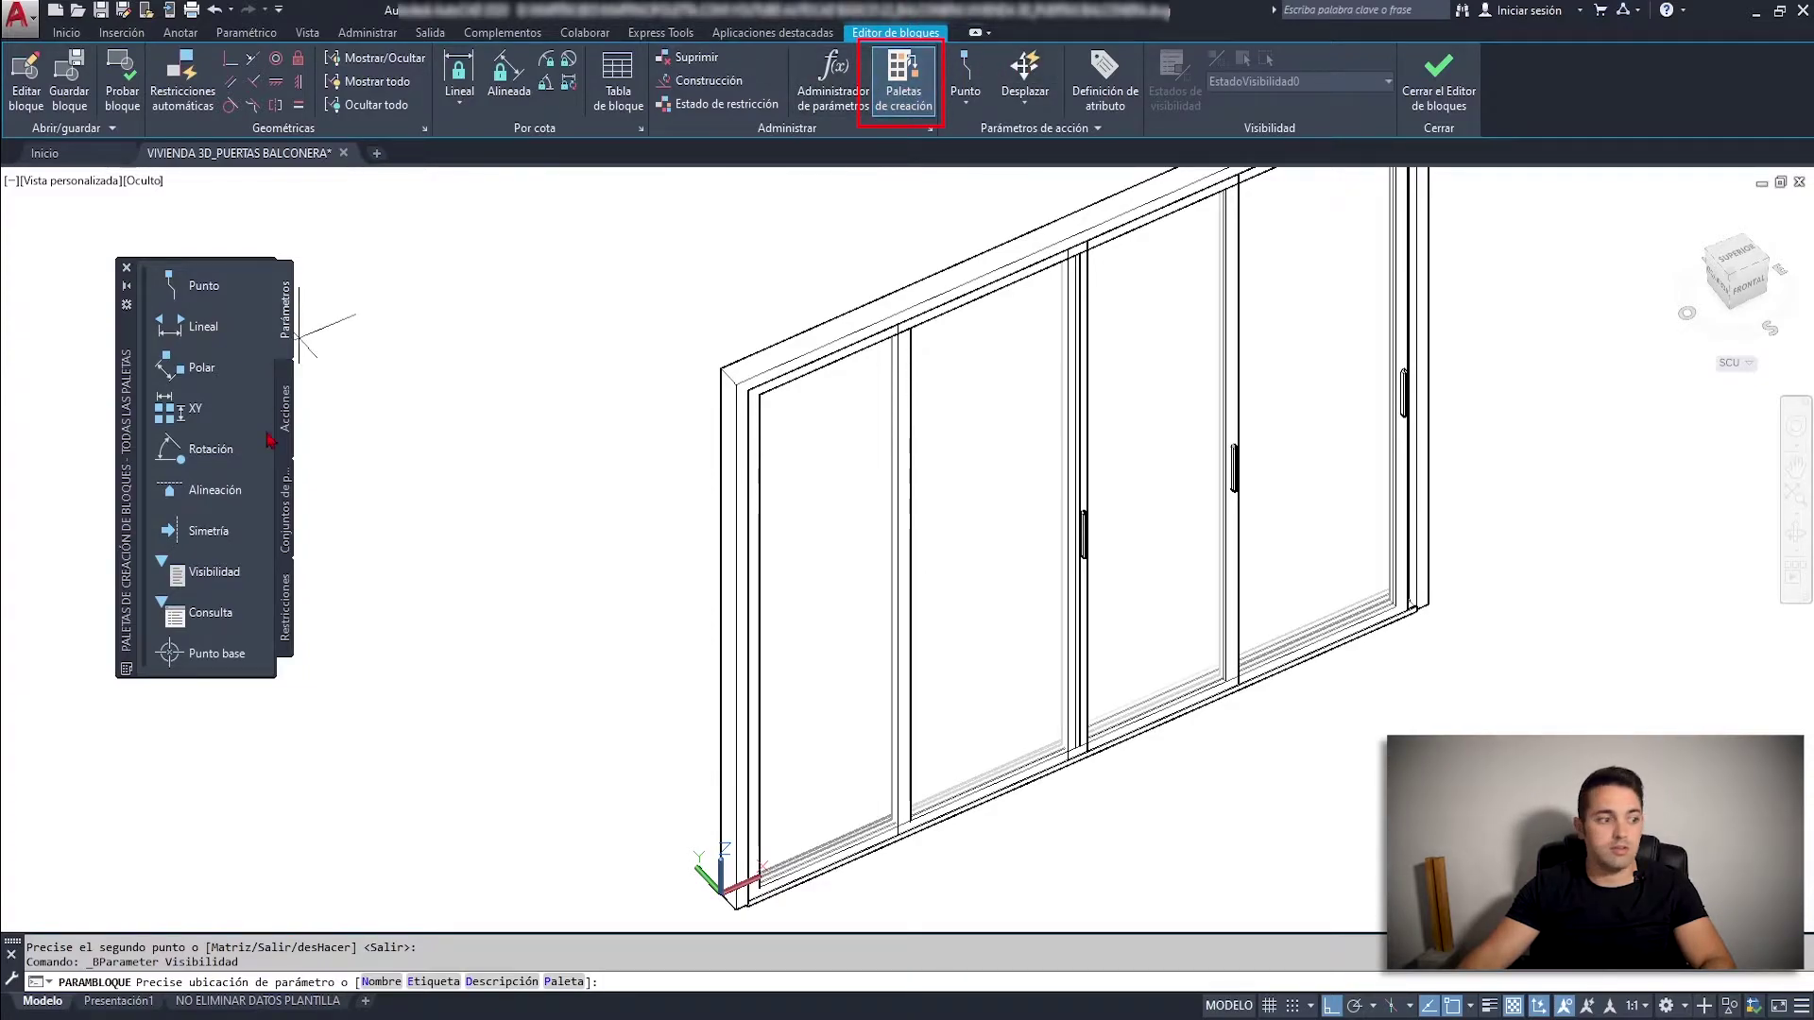
# Place the Visibilidad parameter below the door.
pyautogui.click(835, 916)
pyautogui.moveTo(724, 982); pyautogui.dragTo(770, 845, button='middle')
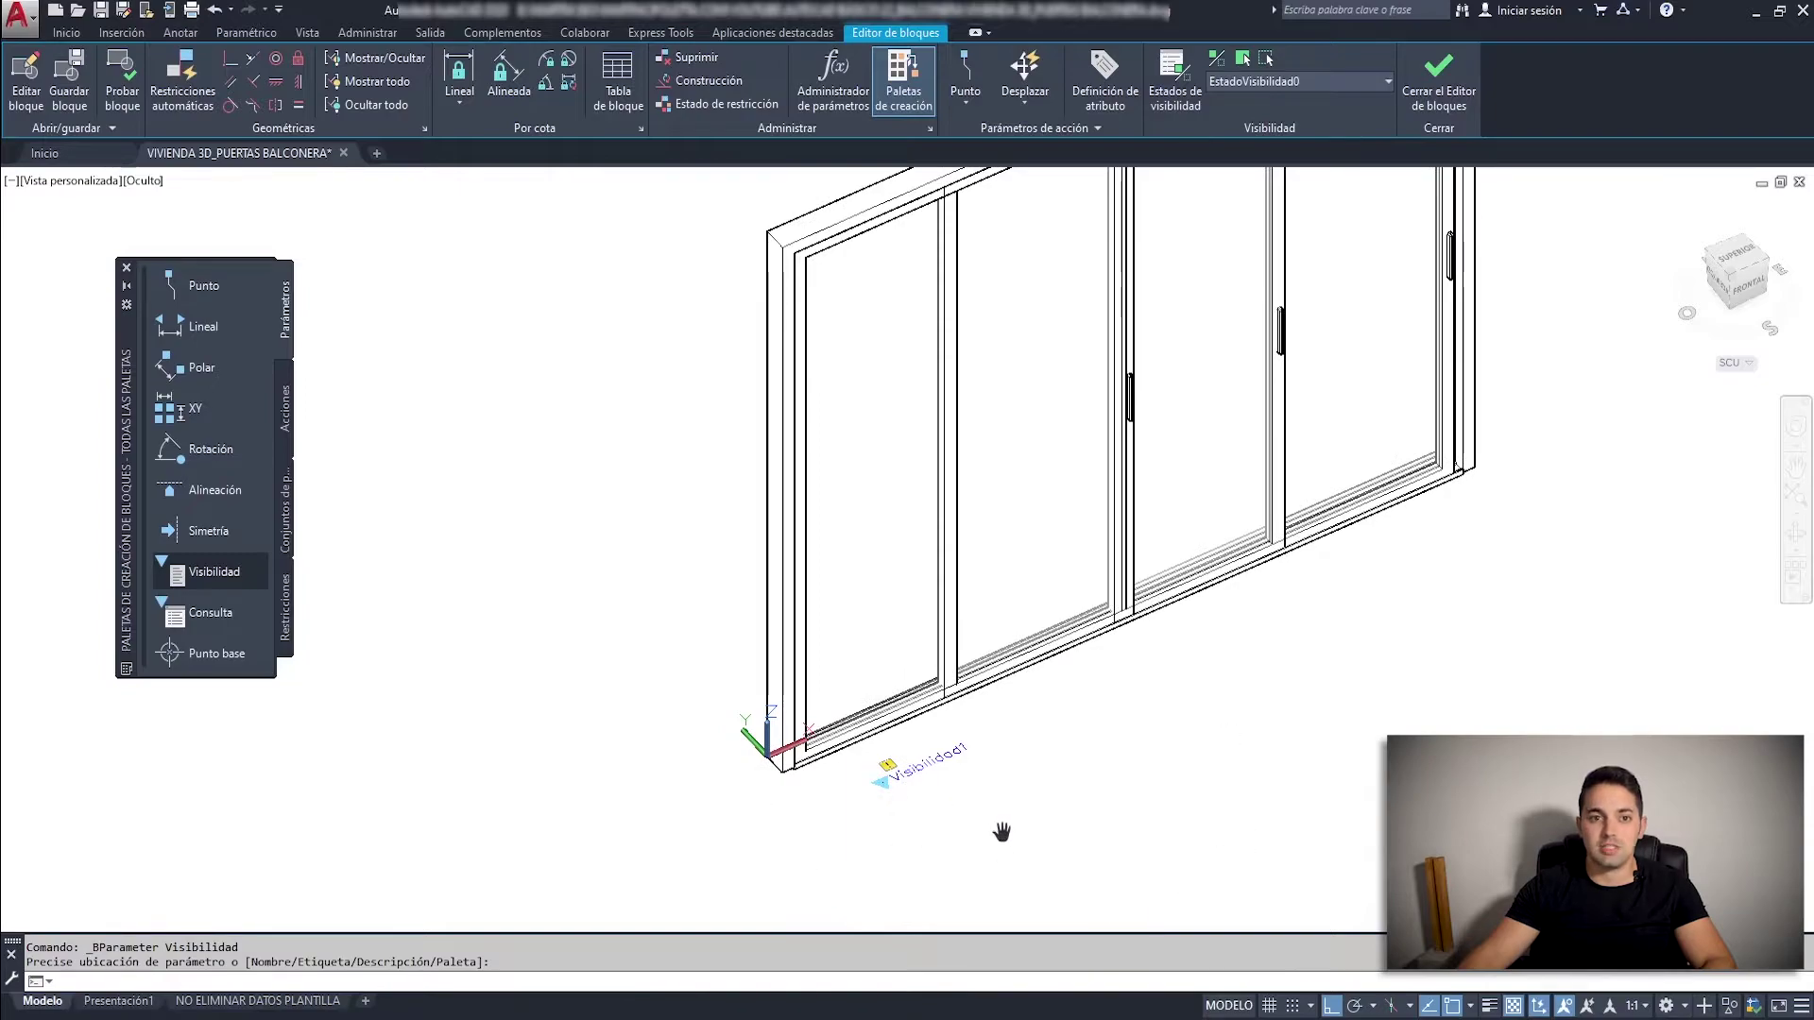
pyautogui.moveTo(1263, 536); pyautogui.dragTo(1217, 655, button='middle')
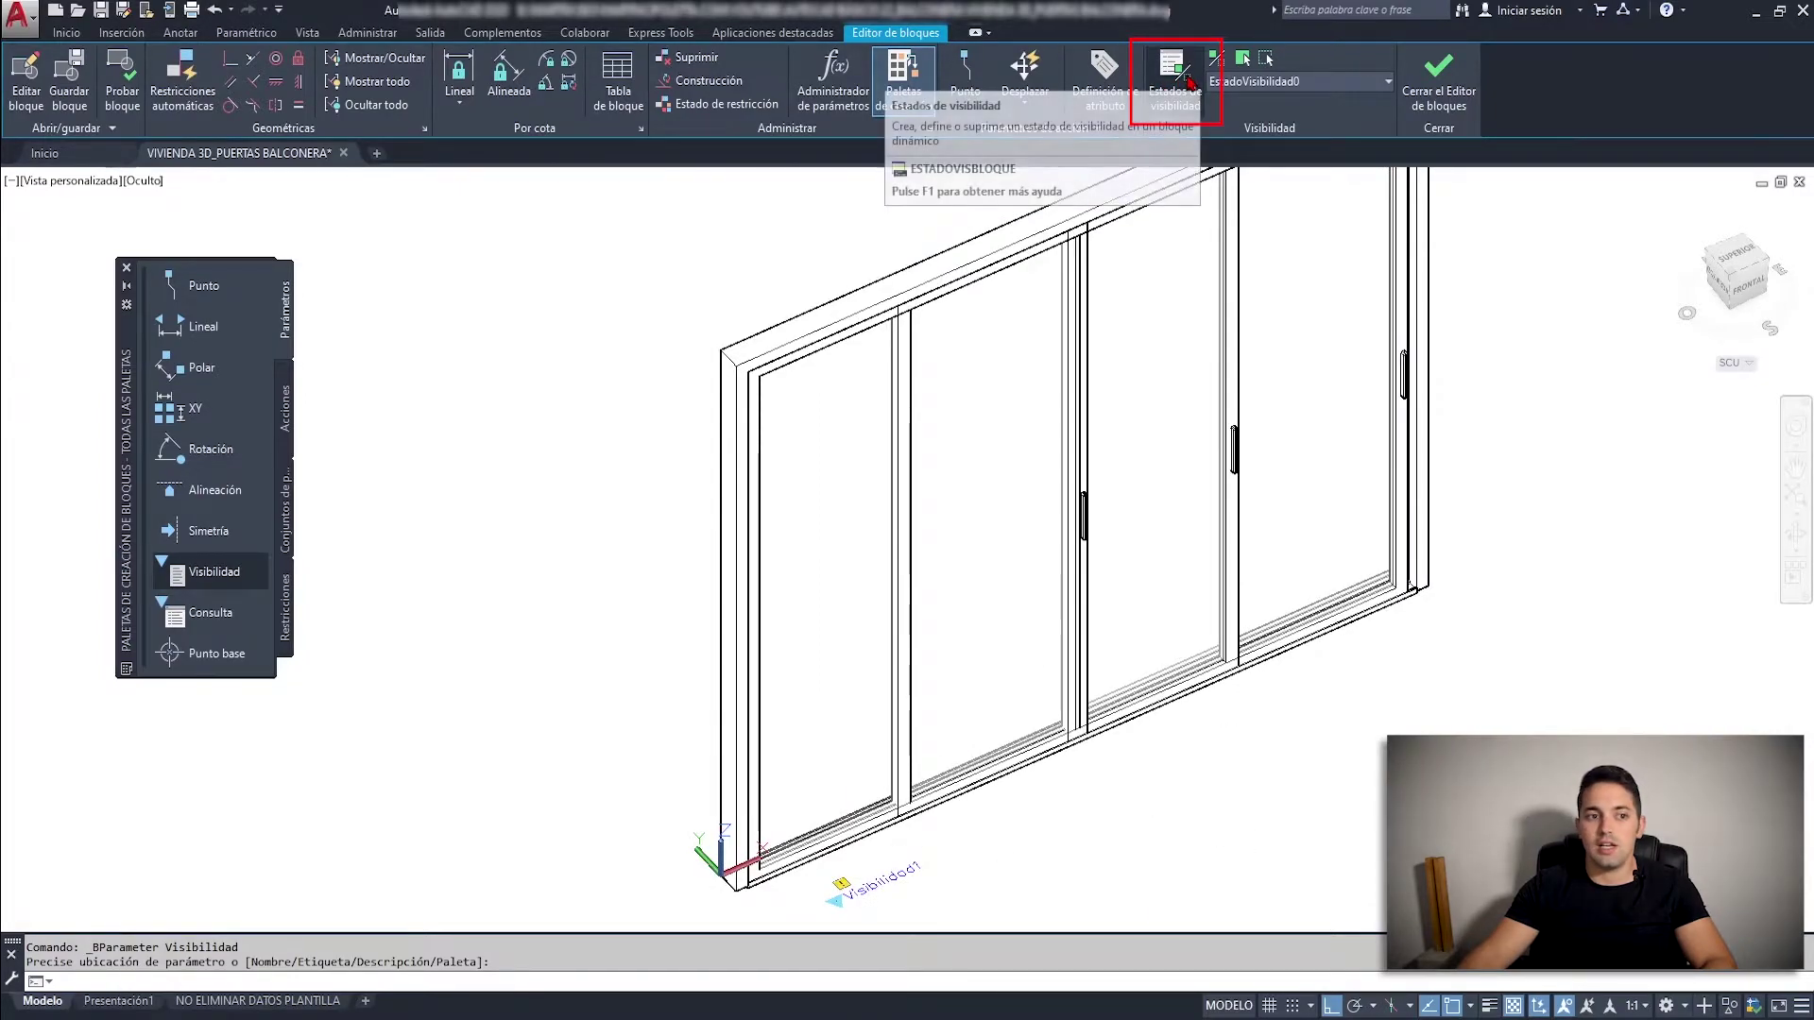
# Rename the default state PUERTA CERRADA and add PUERTA ABIERTA and PUERTA MEDIO ABIERTA states.
pyautogui.click(1172, 64)
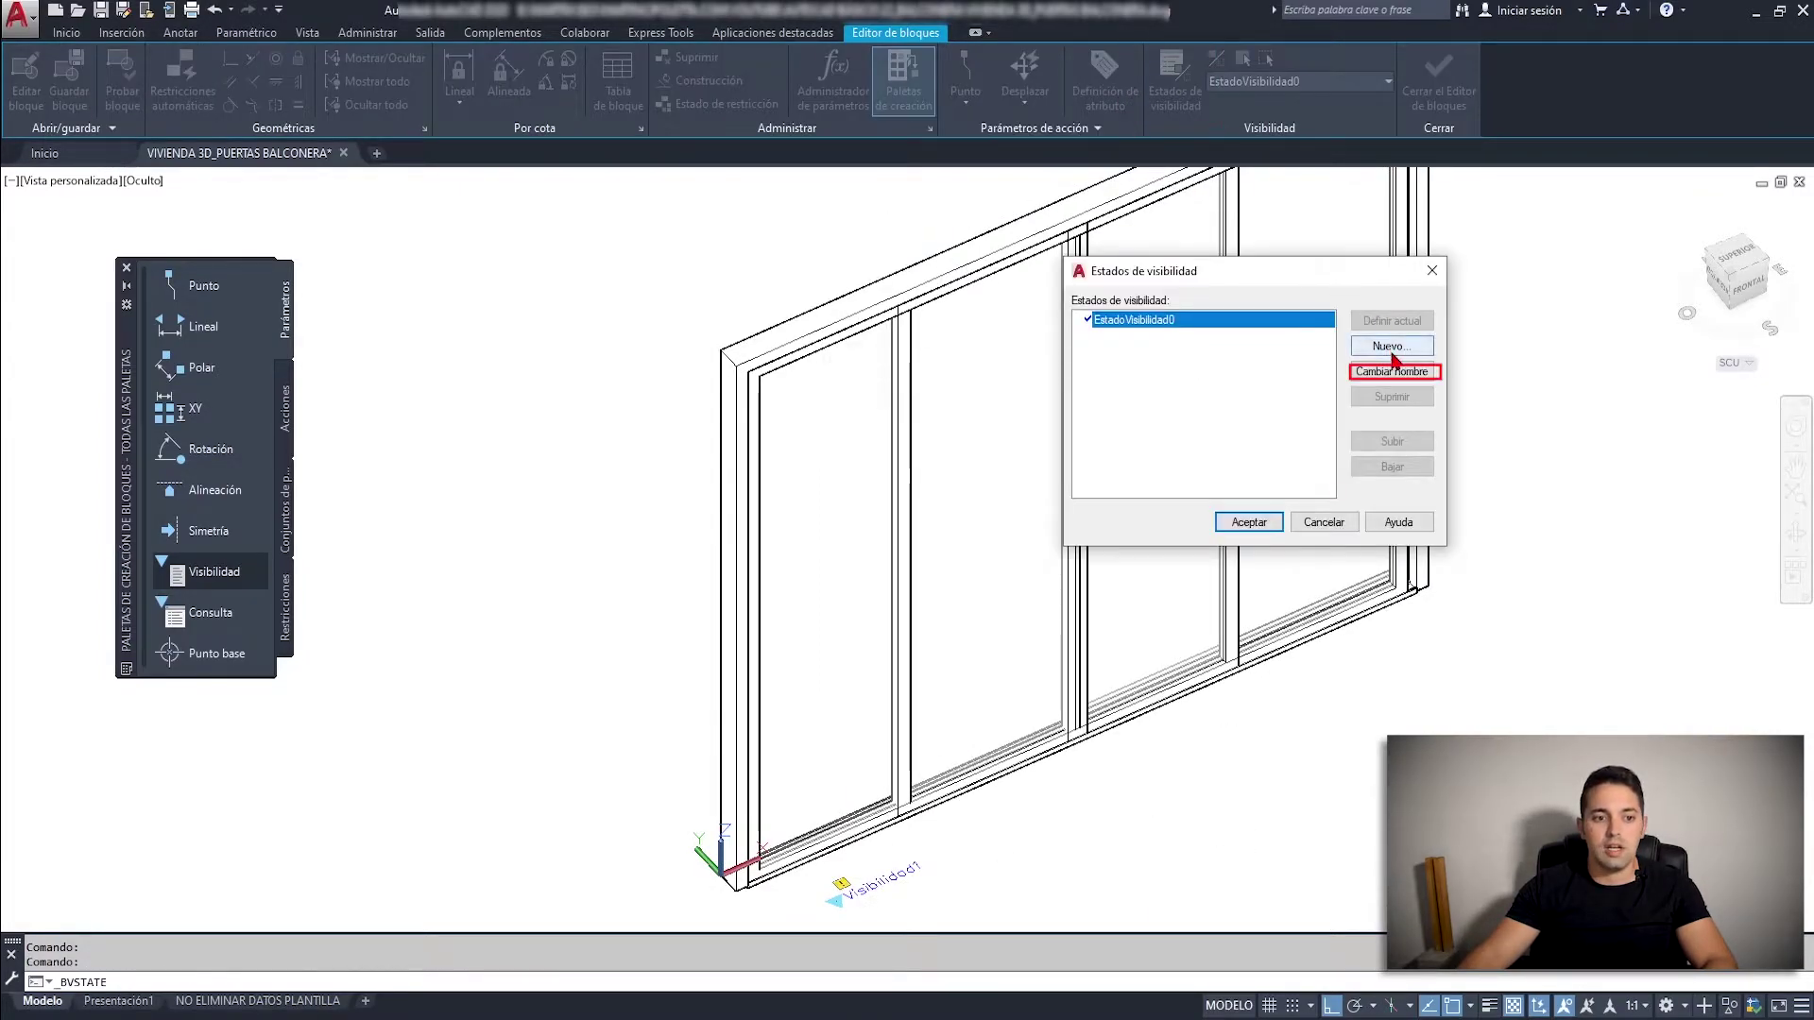
pyautogui.press('BackSpace')
pyautogui.write('PUERTA')
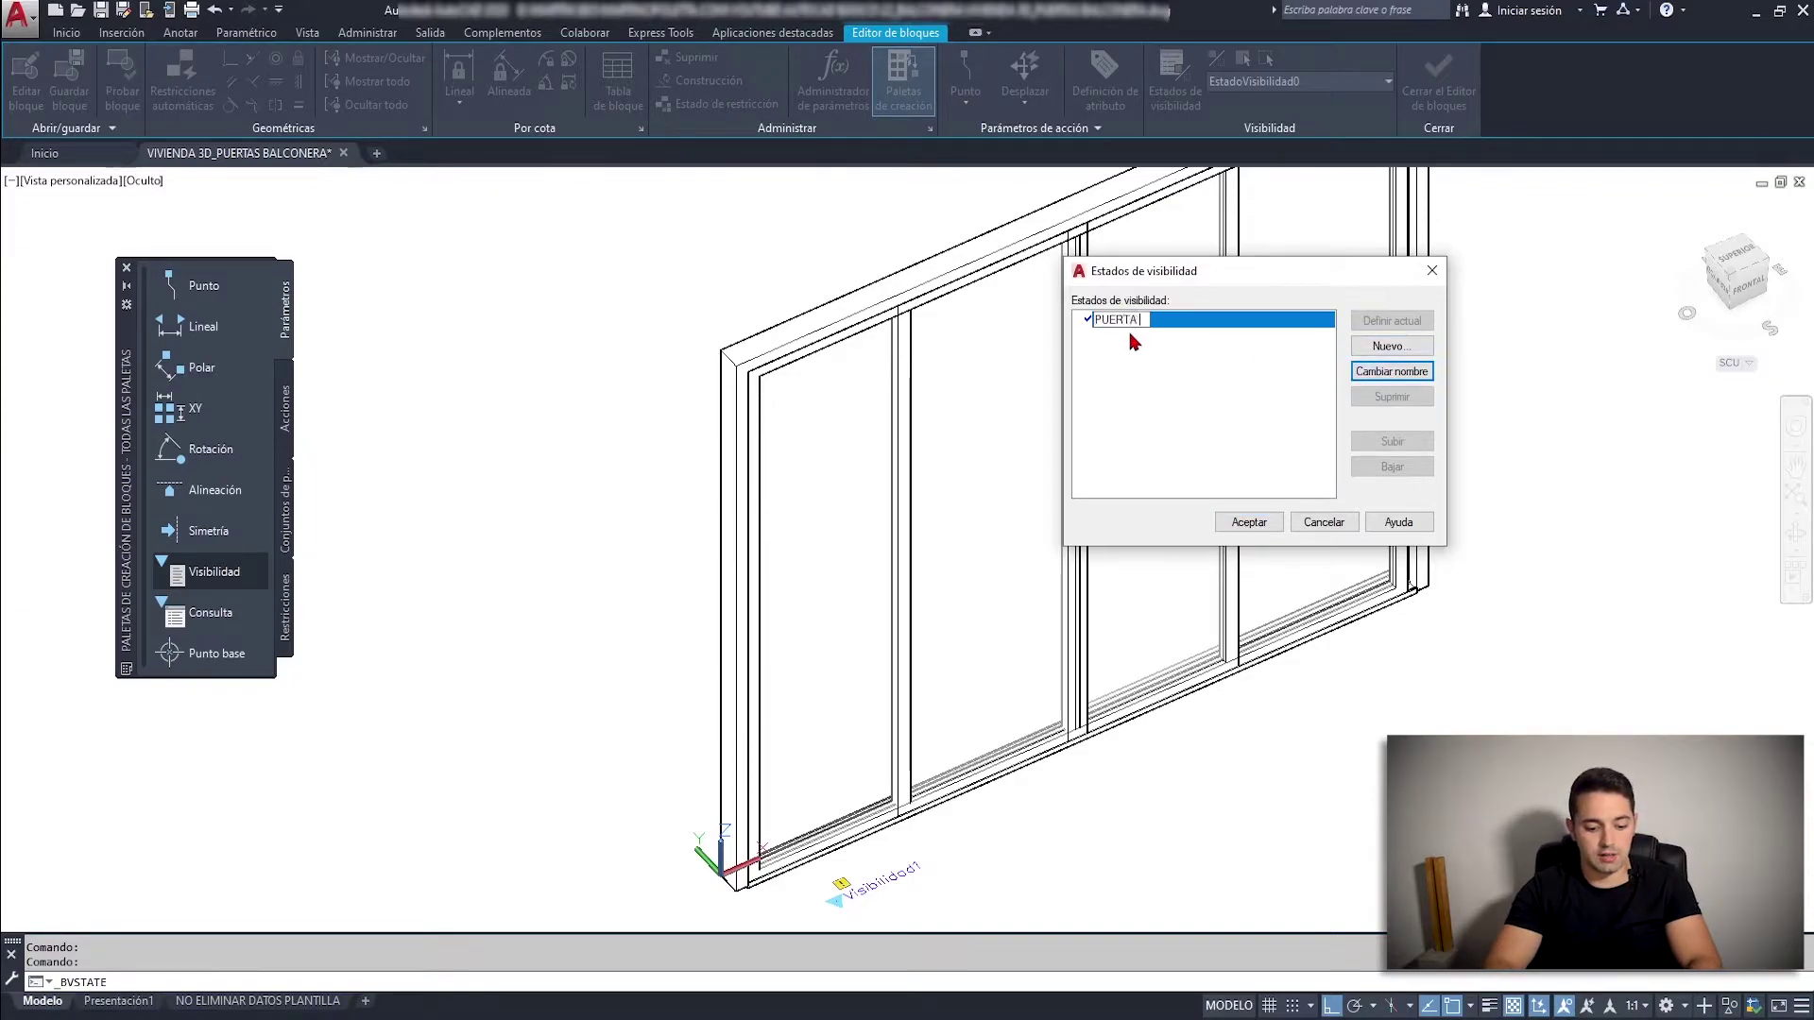
pyautogui.write('CERRADA')
pyautogui.click(1394, 348)
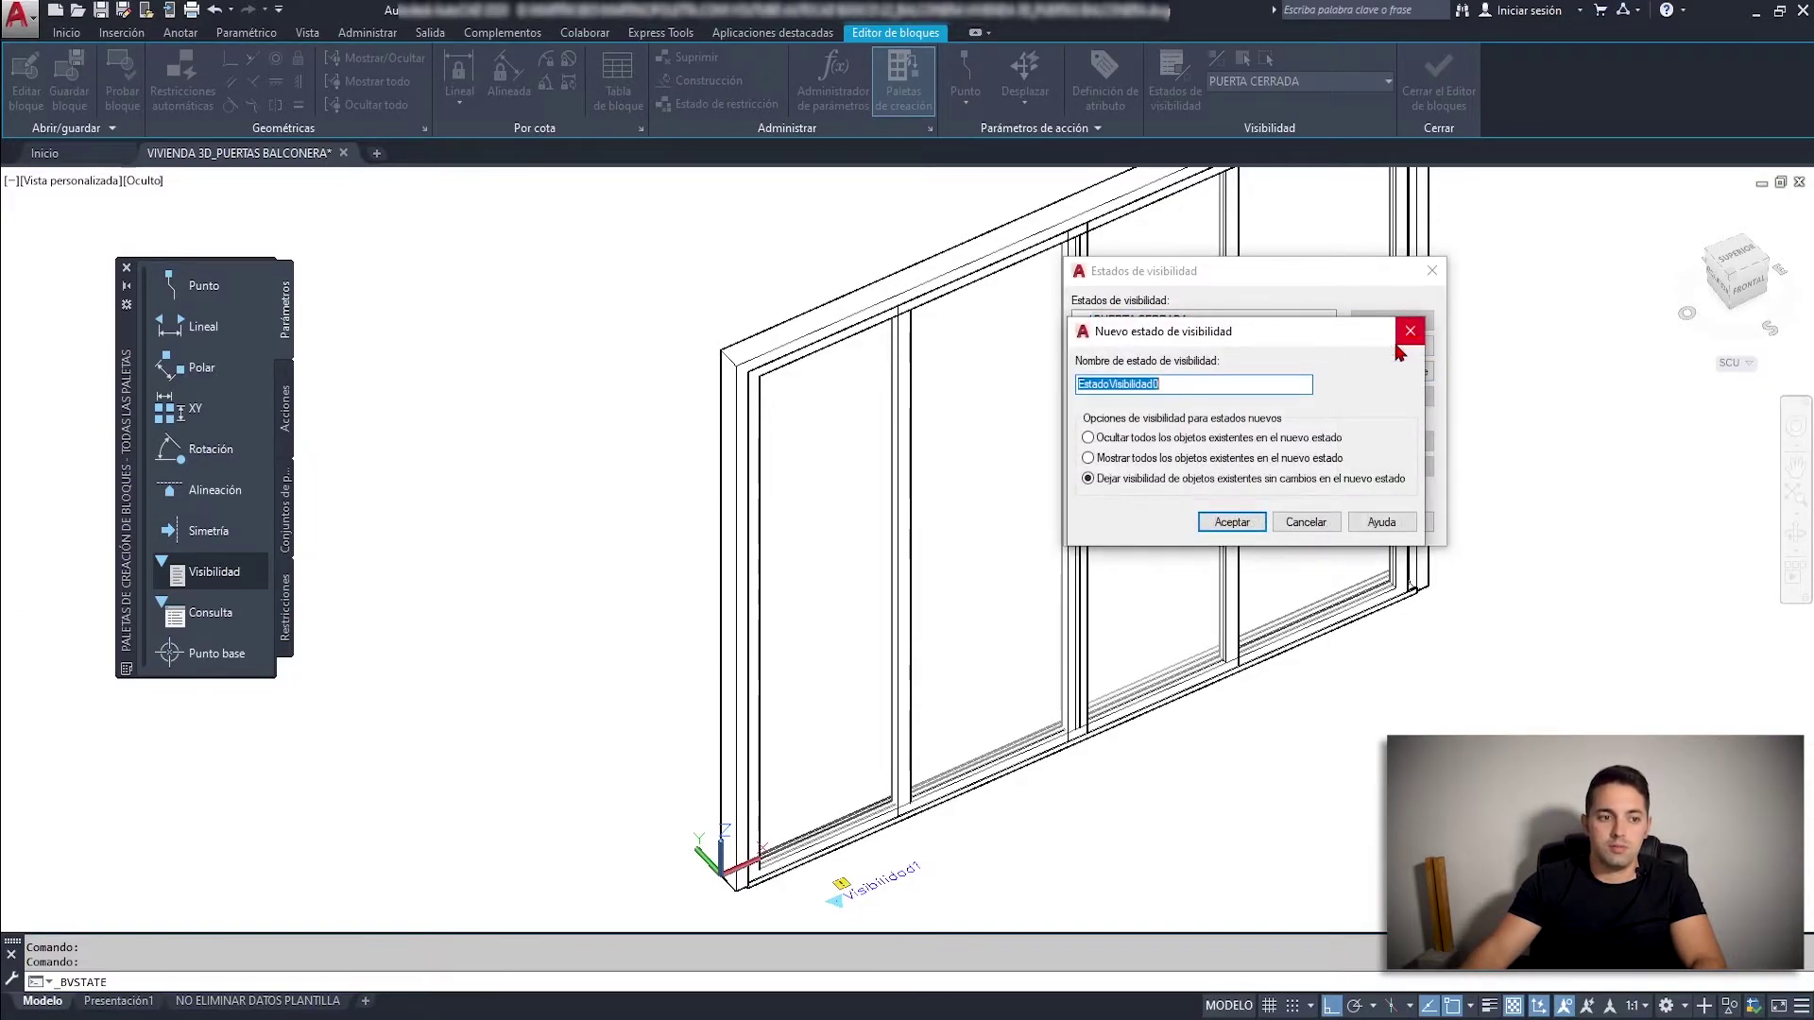
pyautogui.write('PUERTA ABIERT')
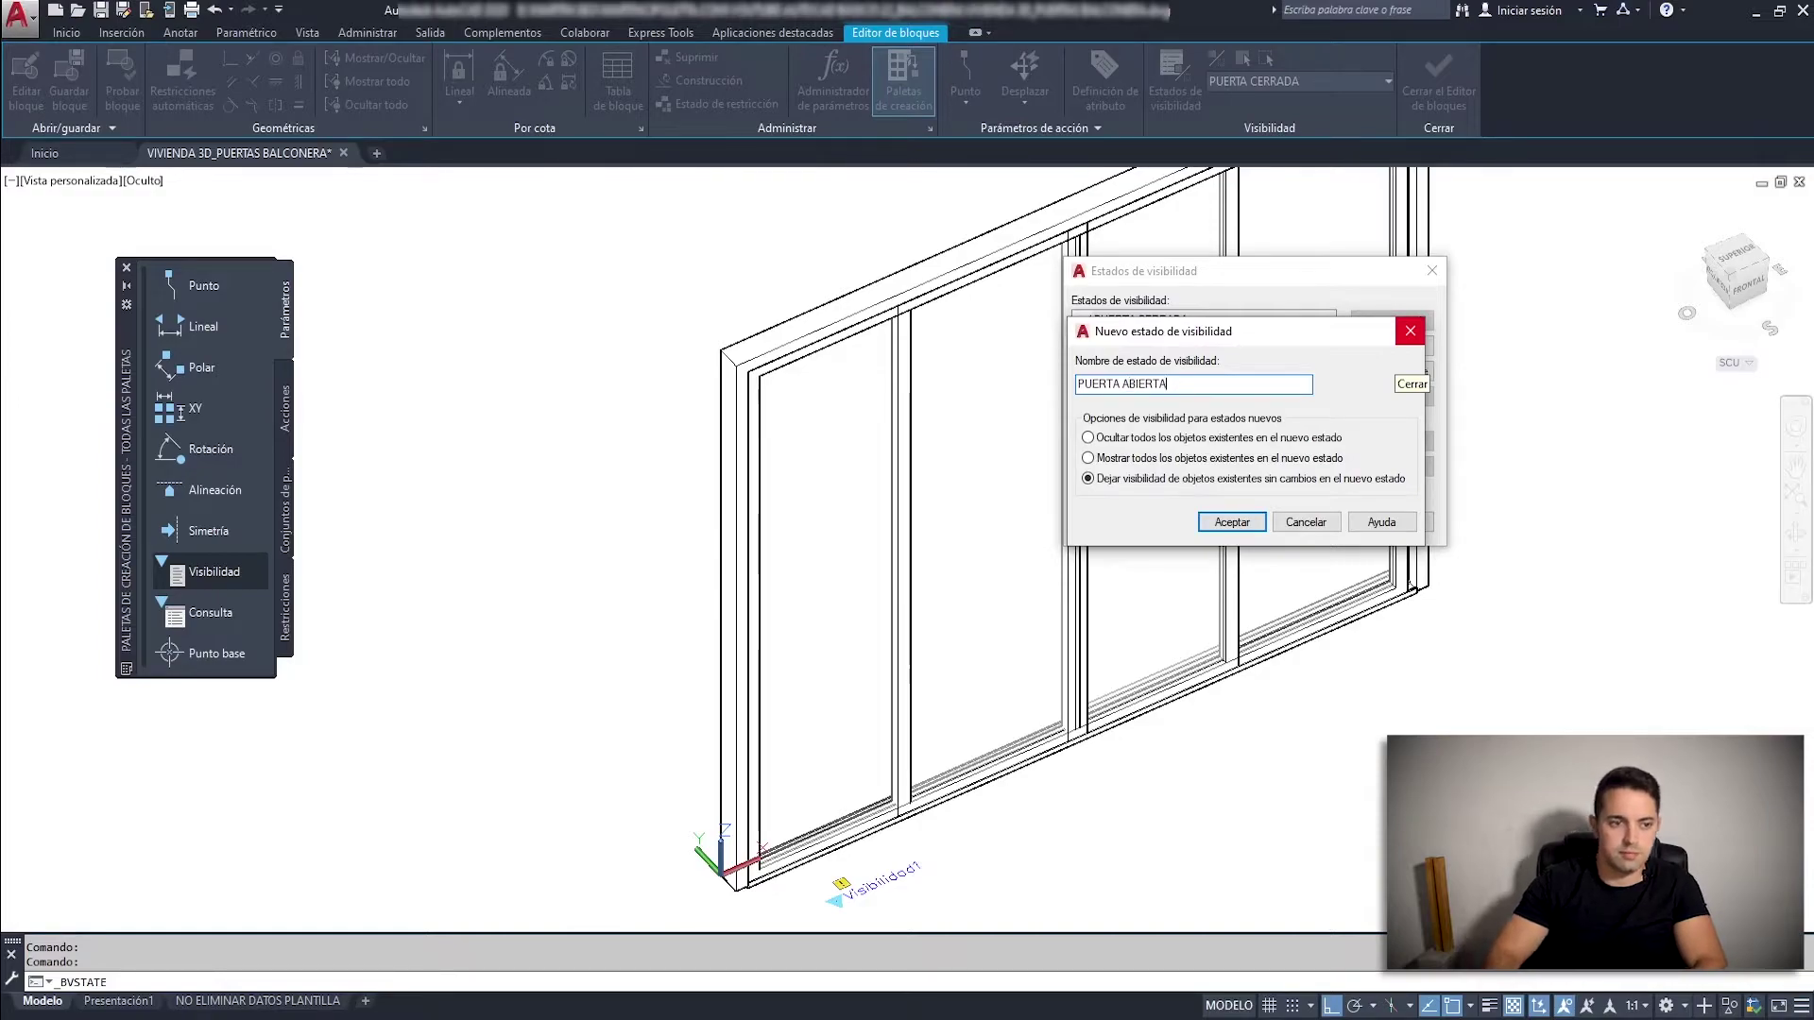
pyautogui.write('A')
pyautogui.press('Return')
pyautogui.click(1394, 347)
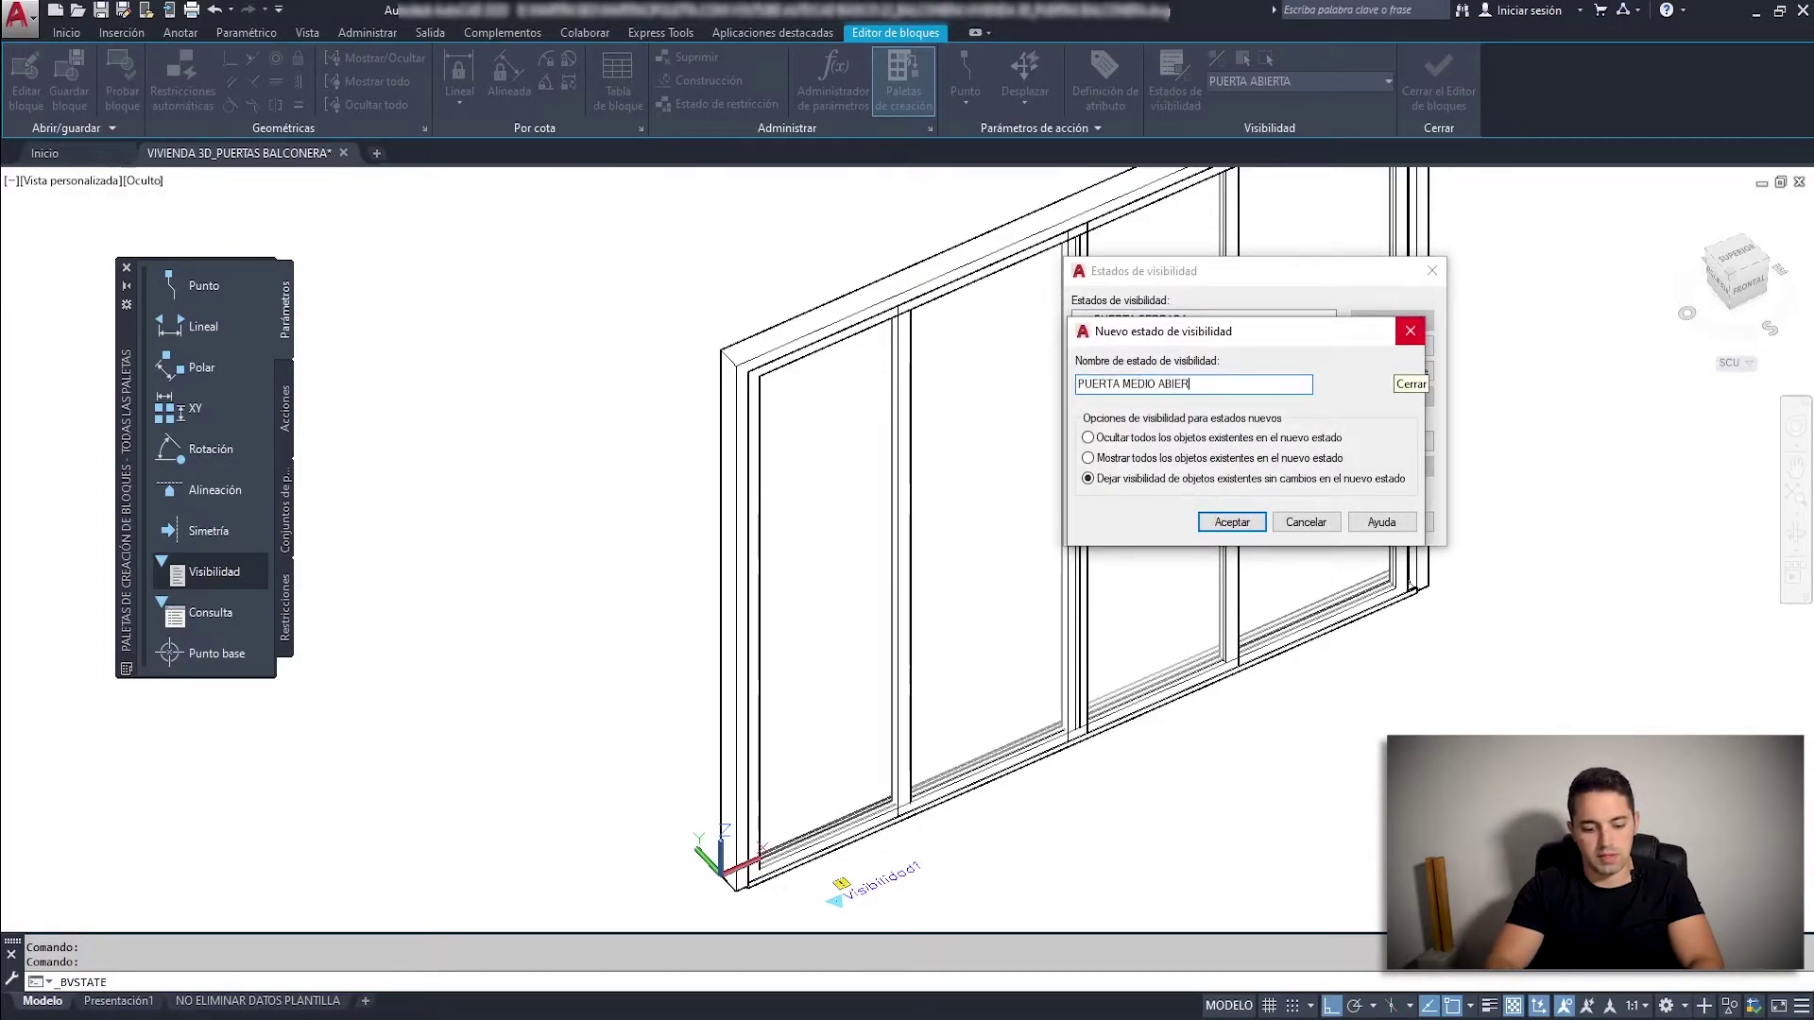
pyautogui.write('TA')
pyautogui.press('Return')
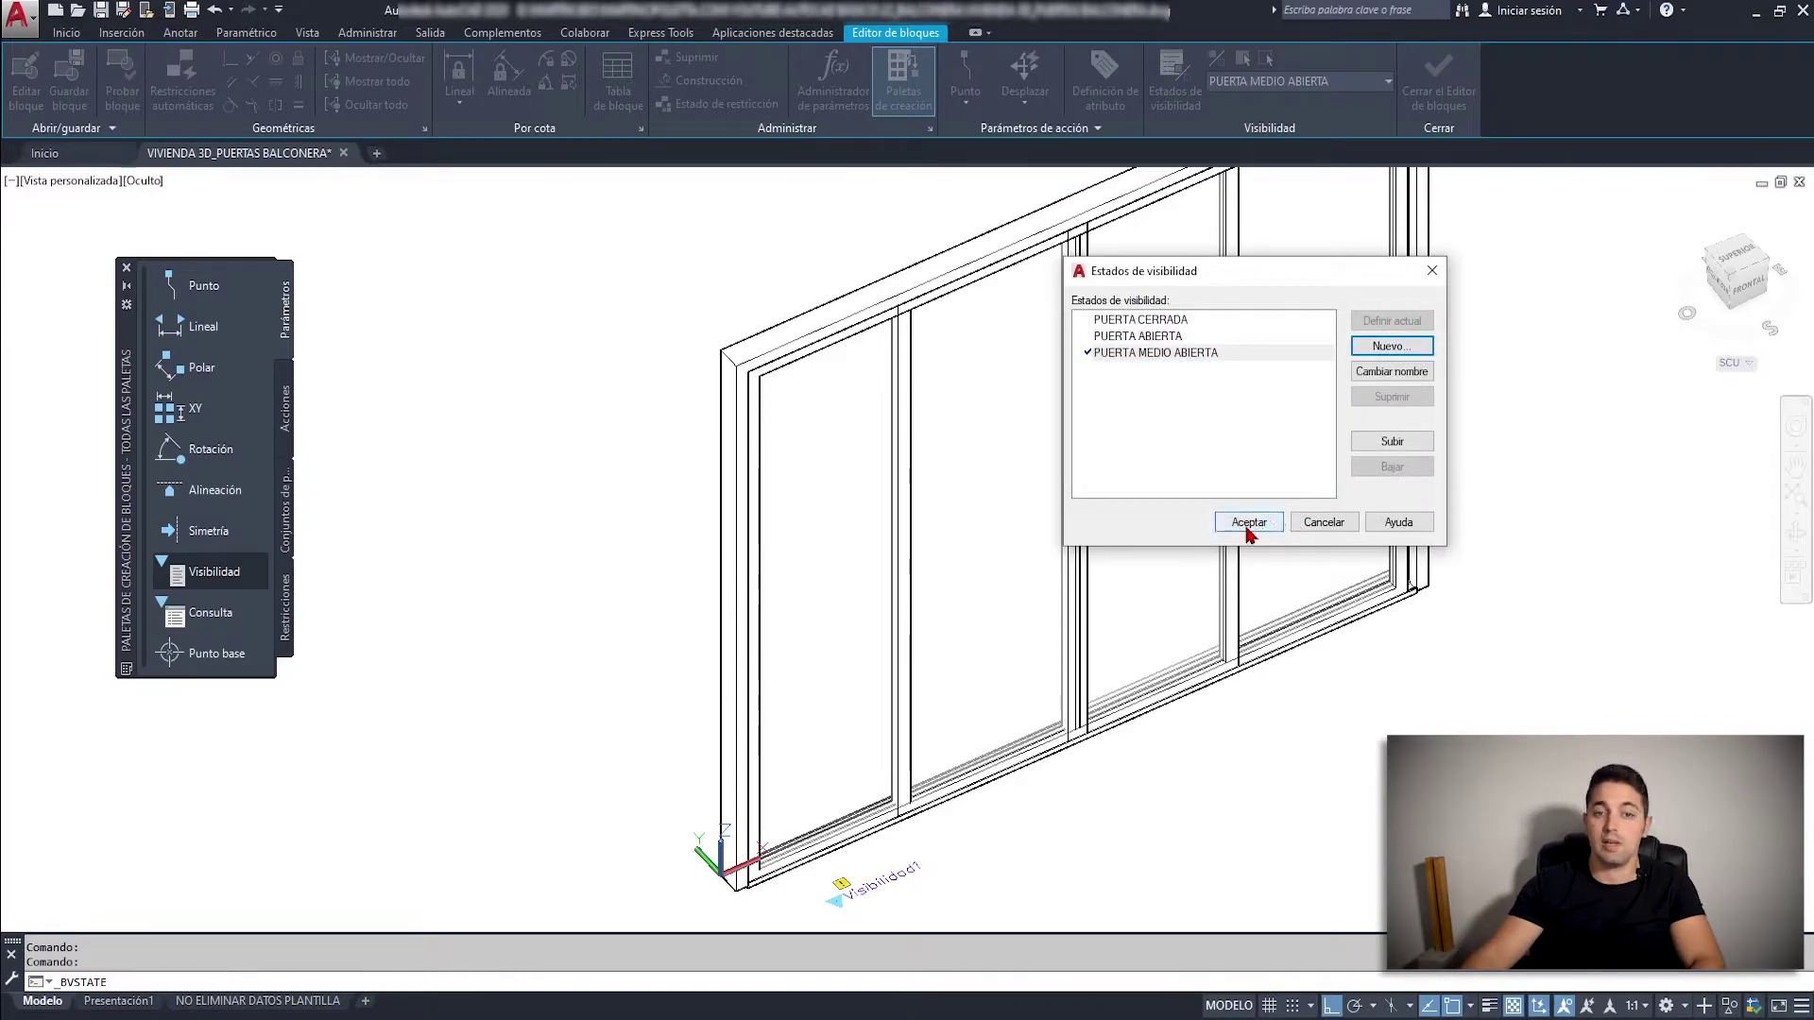
pyautogui.click(1246, 523)
pyautogui.click(1322, 81)
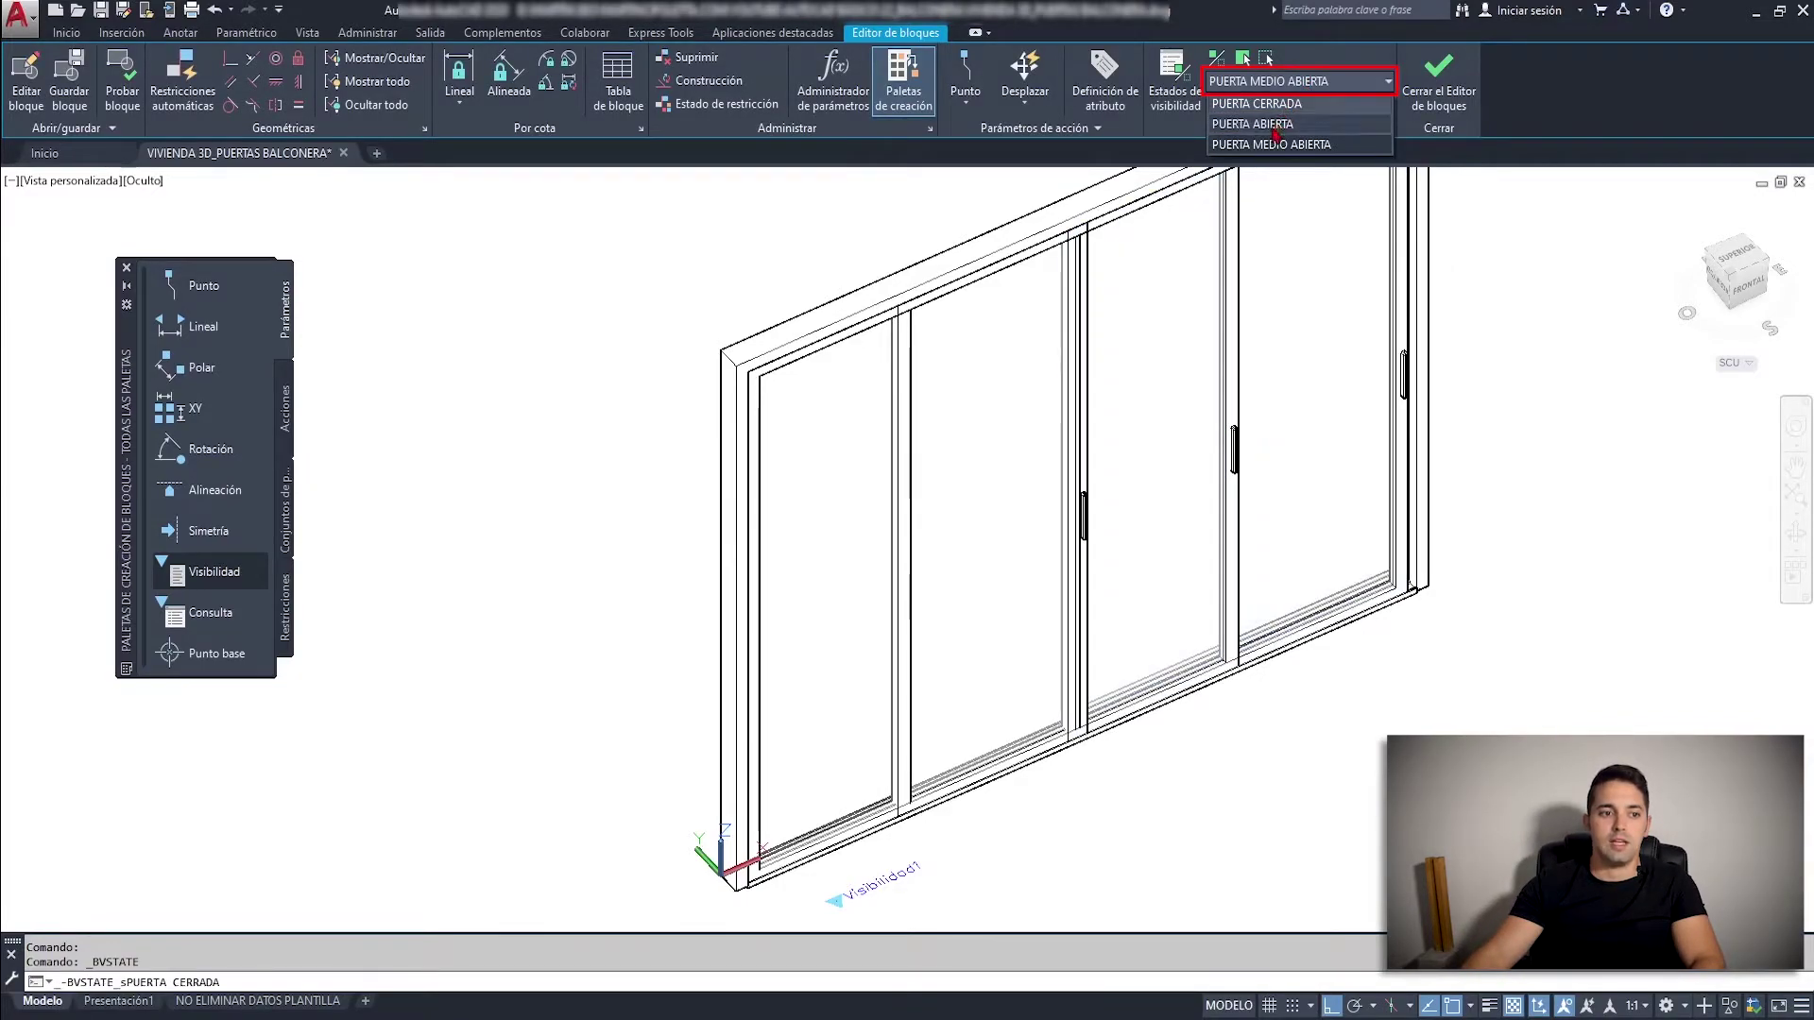
# Hide the two extra sliding panels in the PUERTA CERRADA state.
pyautogui.click(1271, 104)
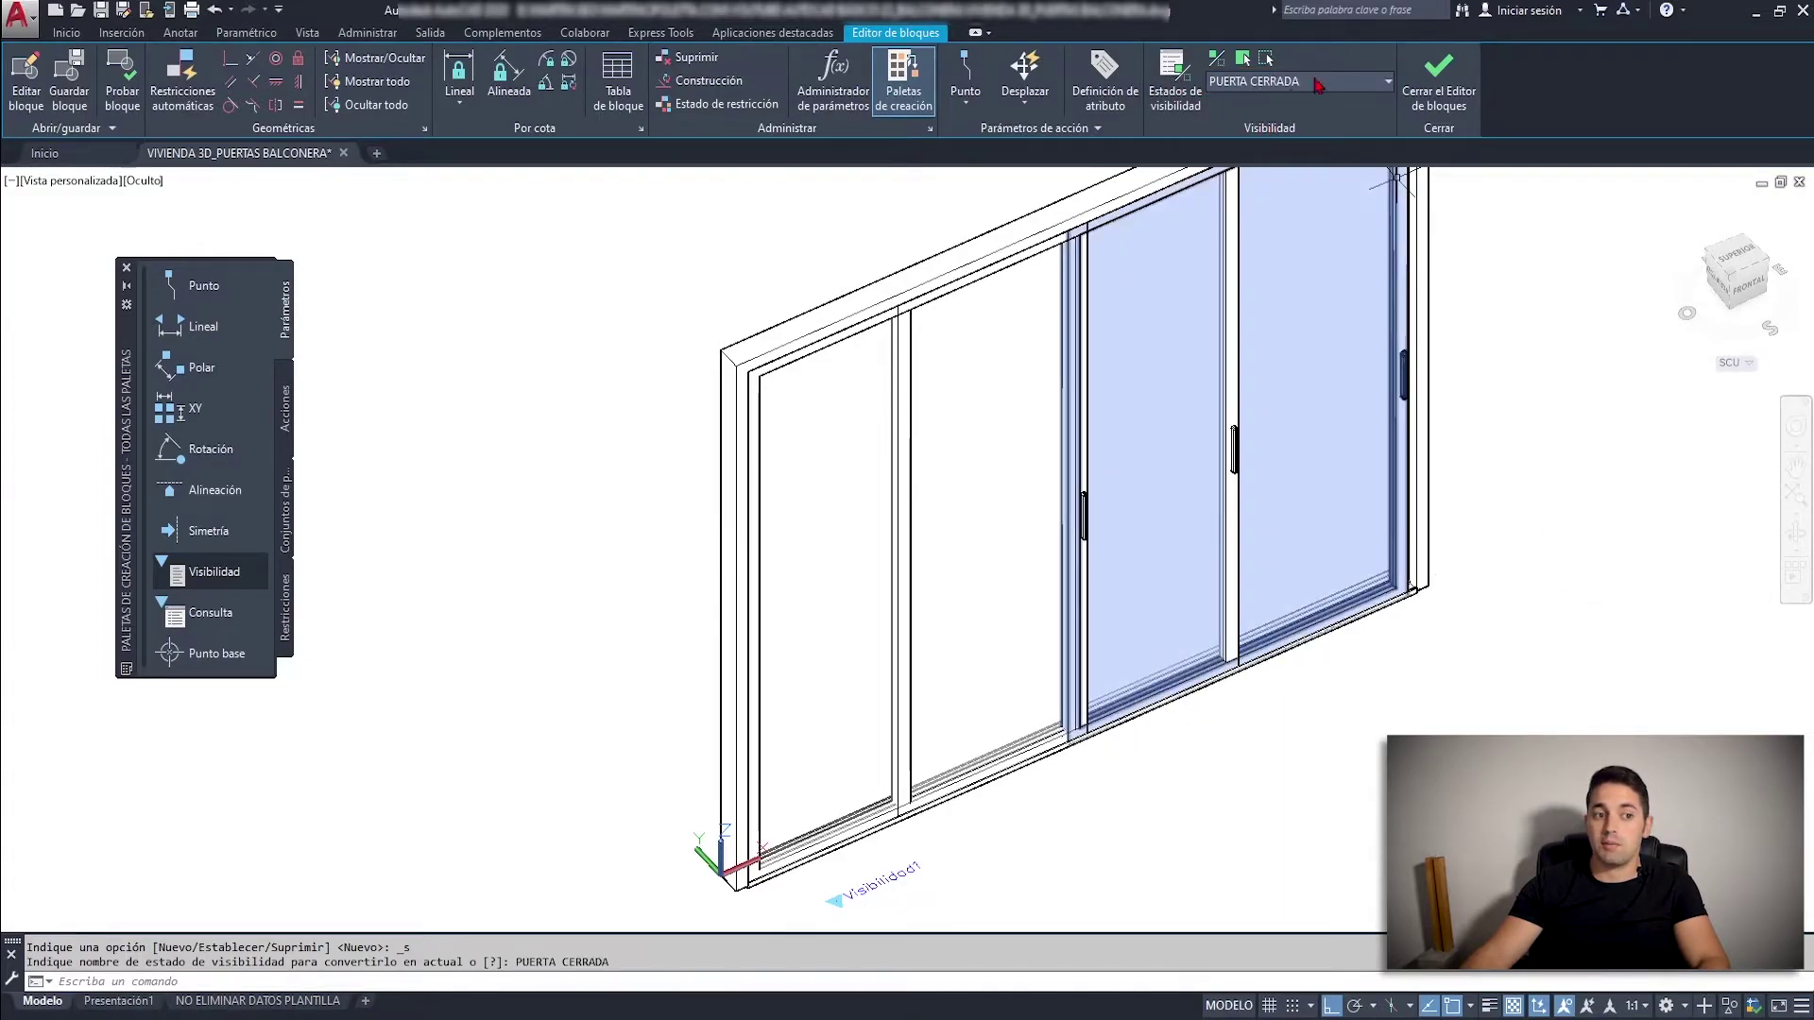
pyautogui.click(1213, 378)
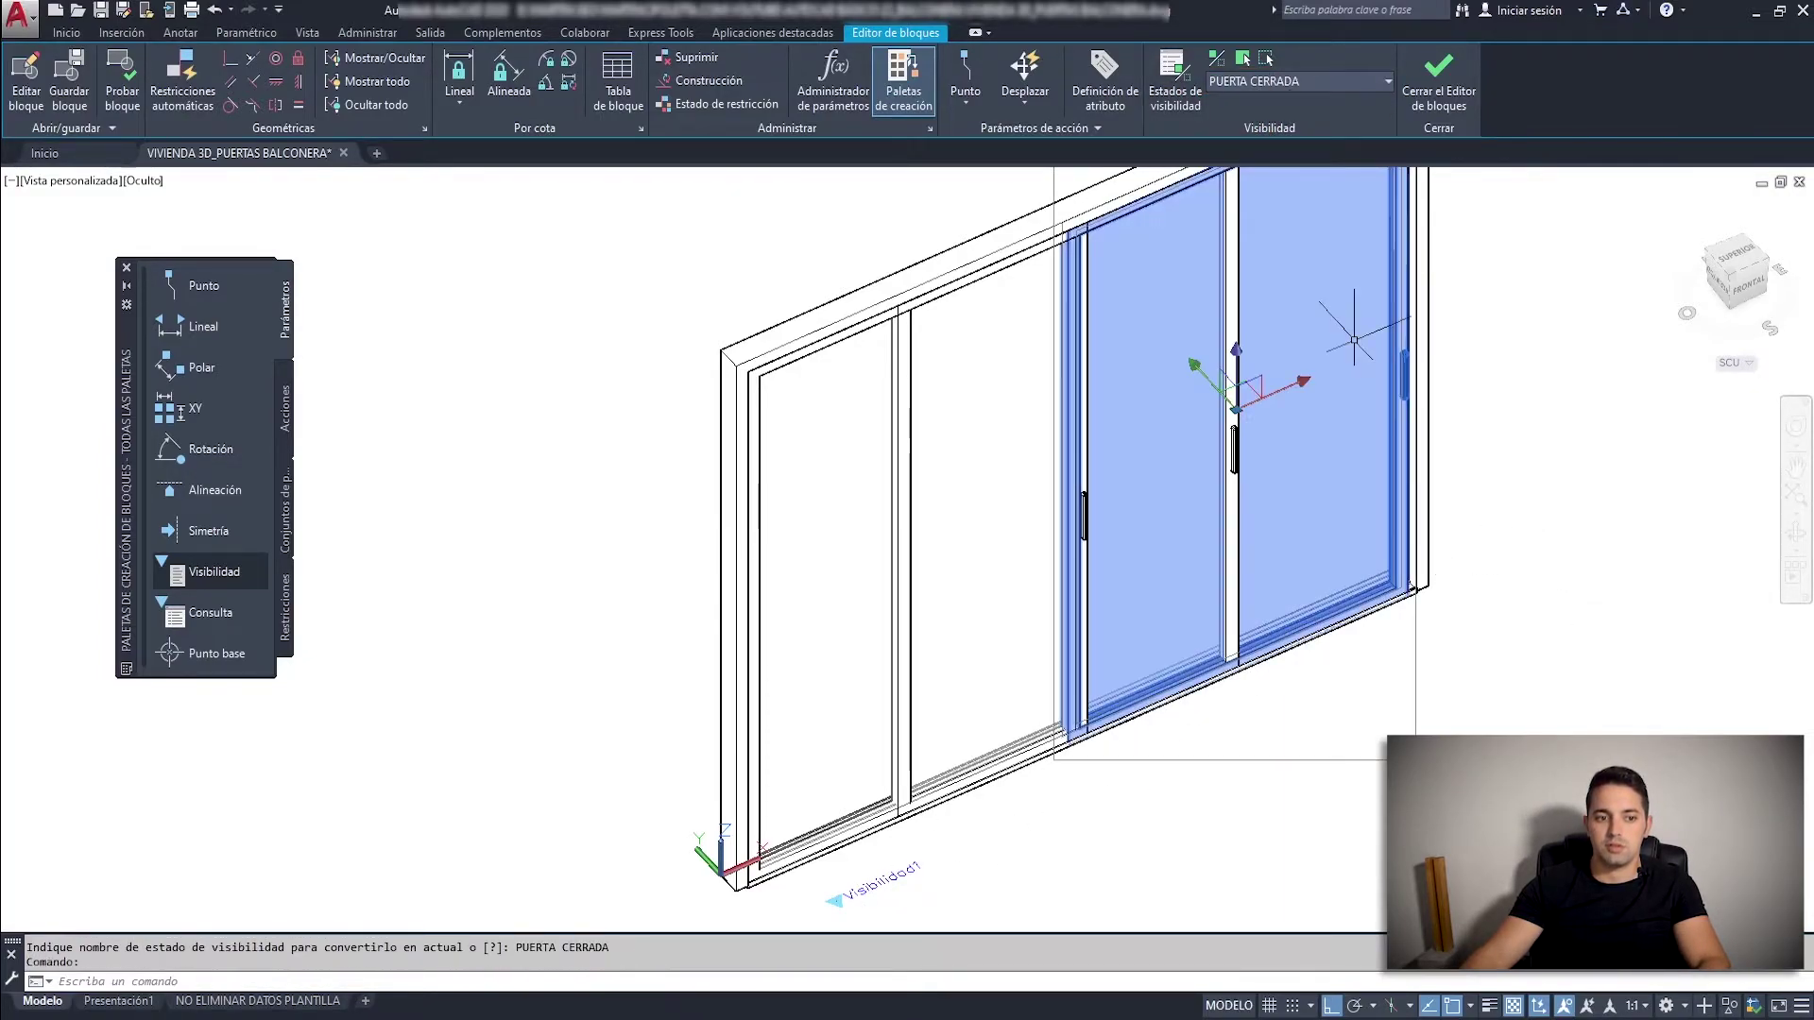
pyautogui.click(1228, 281)
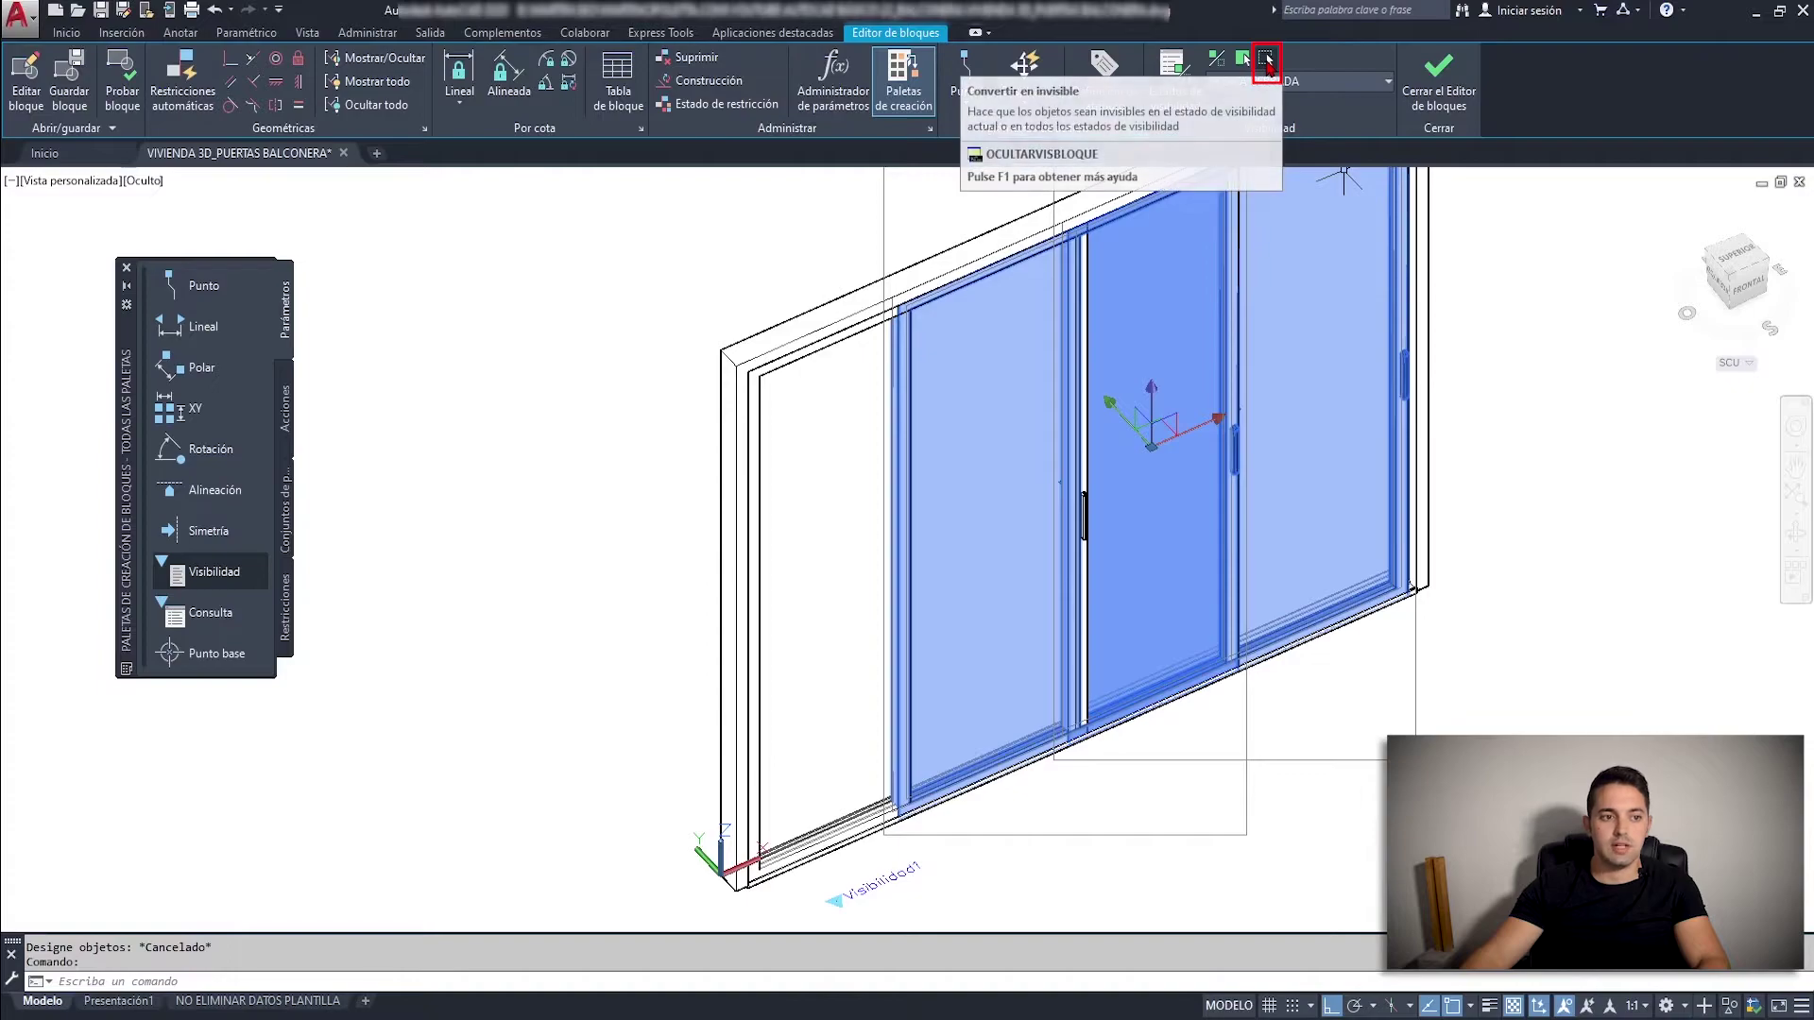
pyautogui.click(1269, 64)
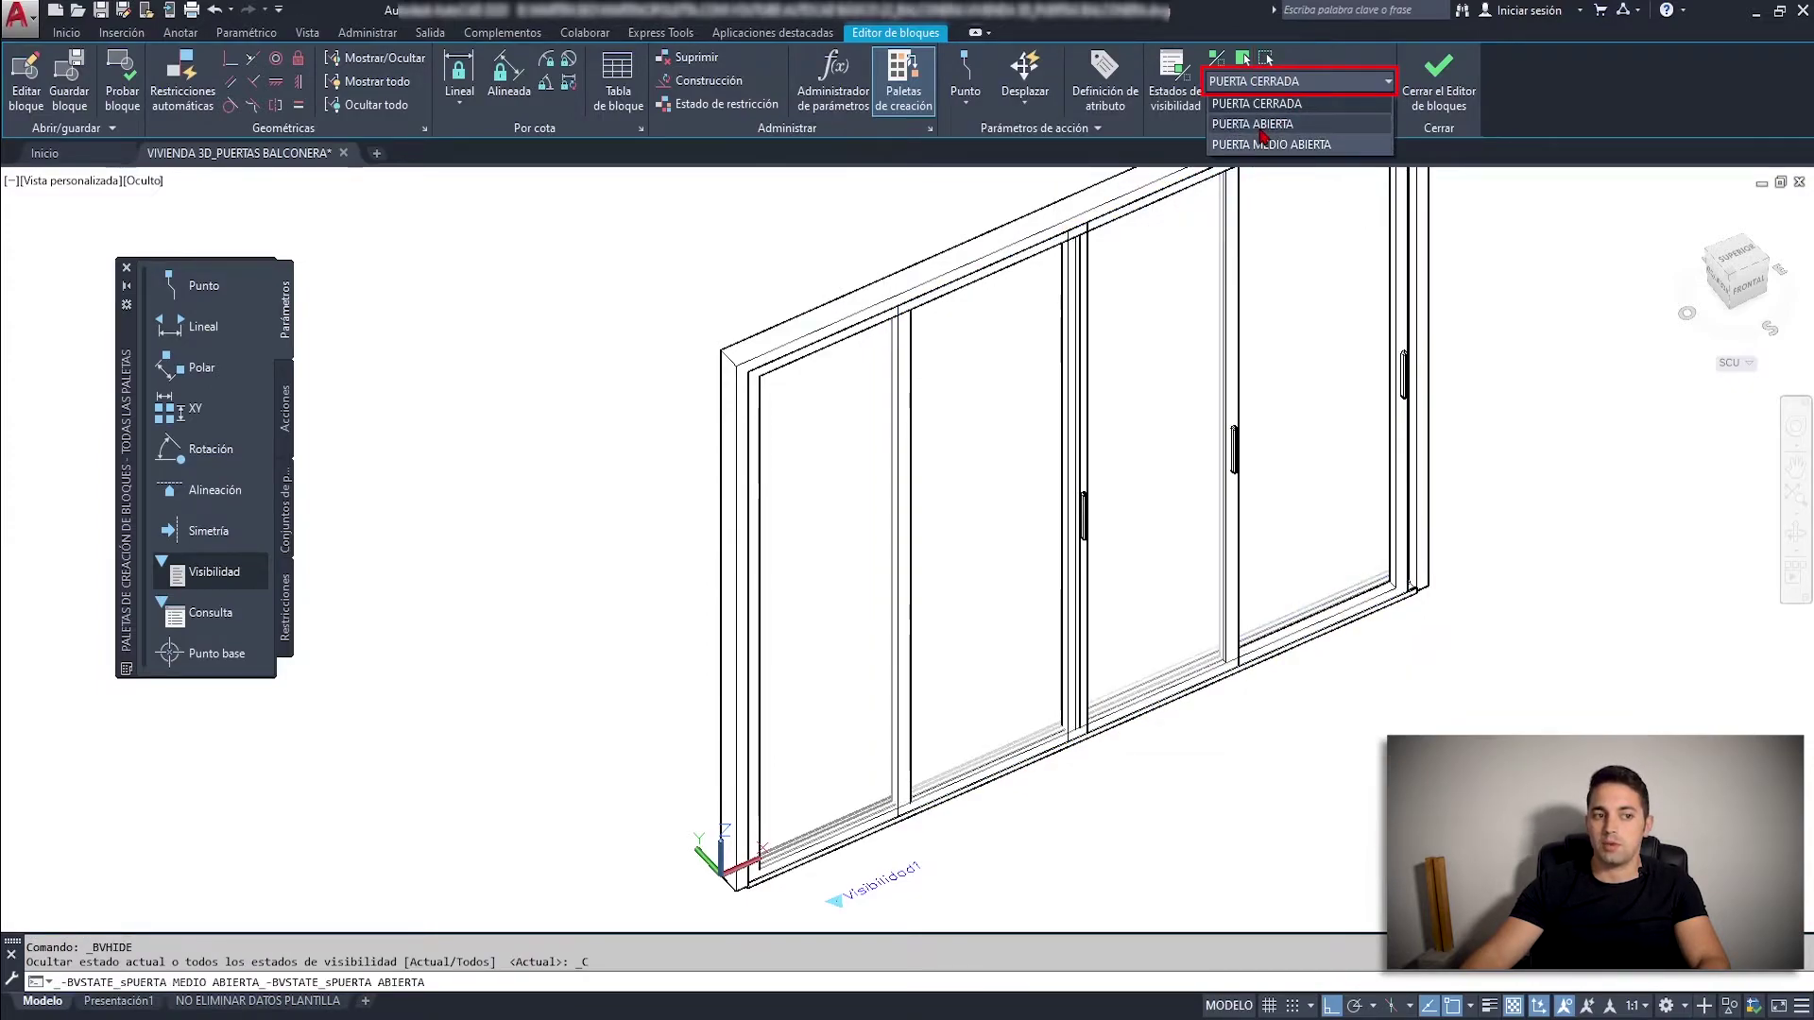
# Hide the left door panel in the PUERTA ABIERTA state.
pyautogui.click(1204, 361)
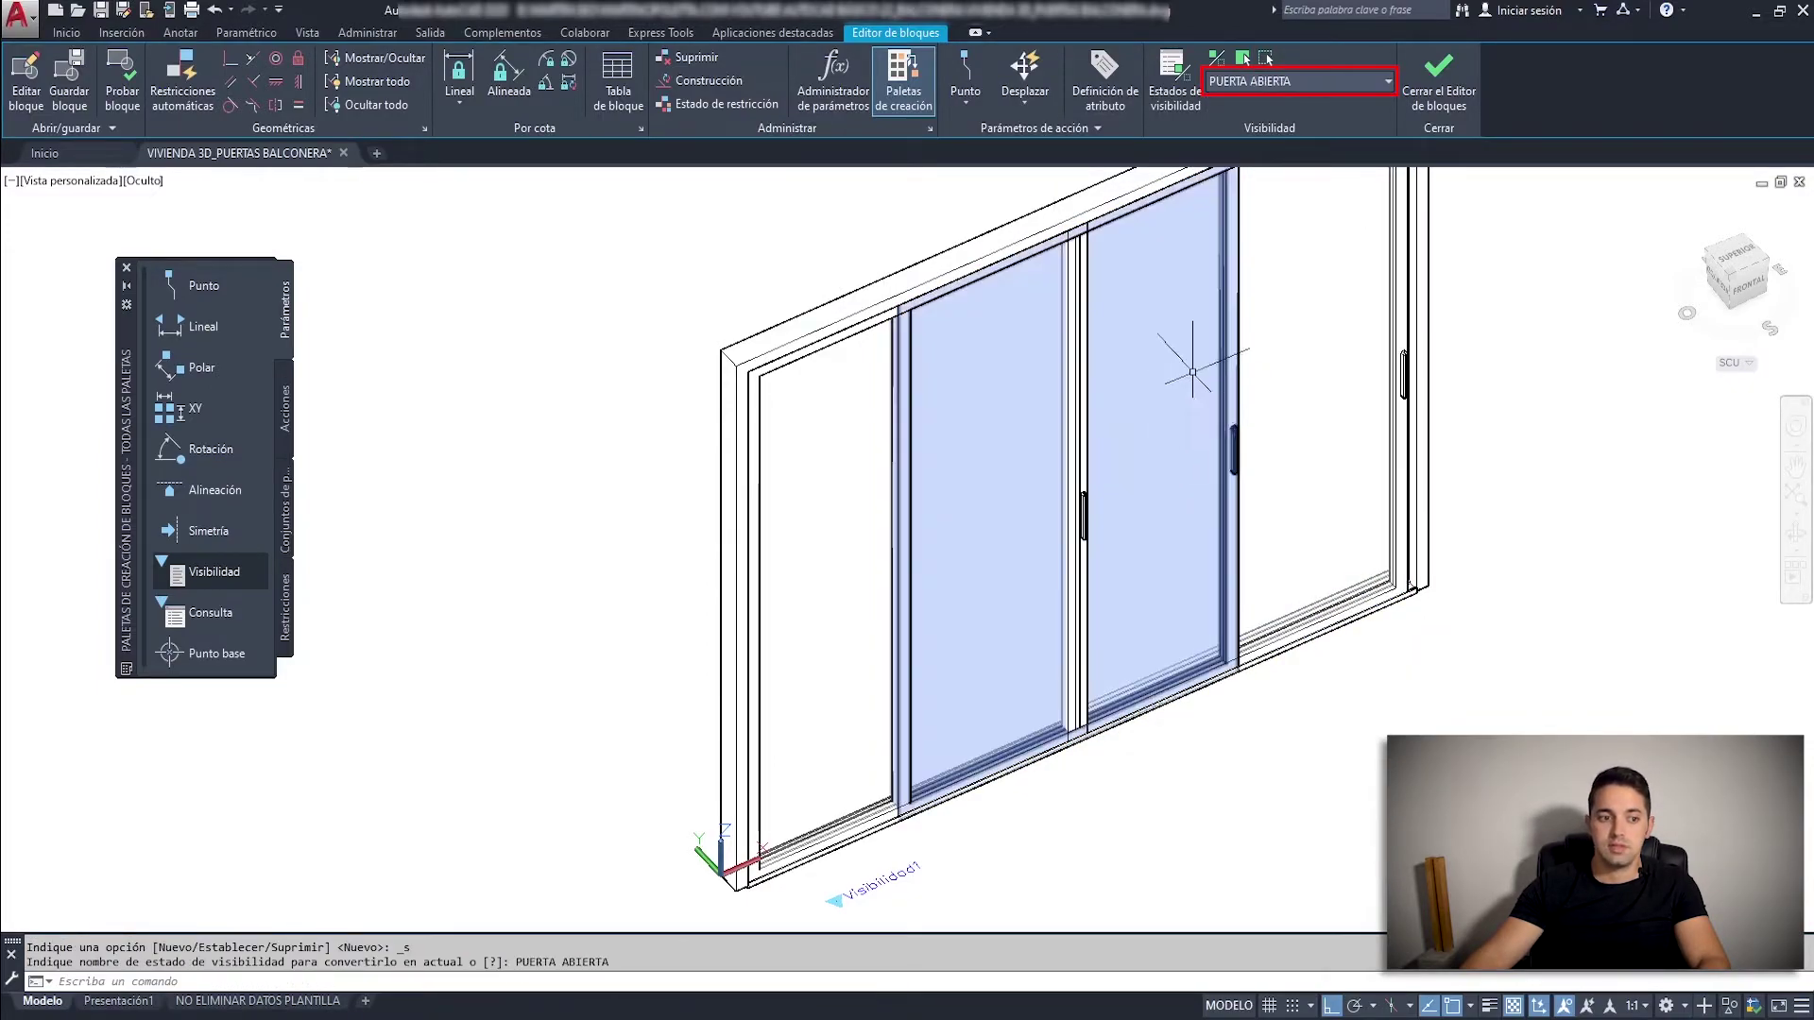
pyautogui.click(869, 475)
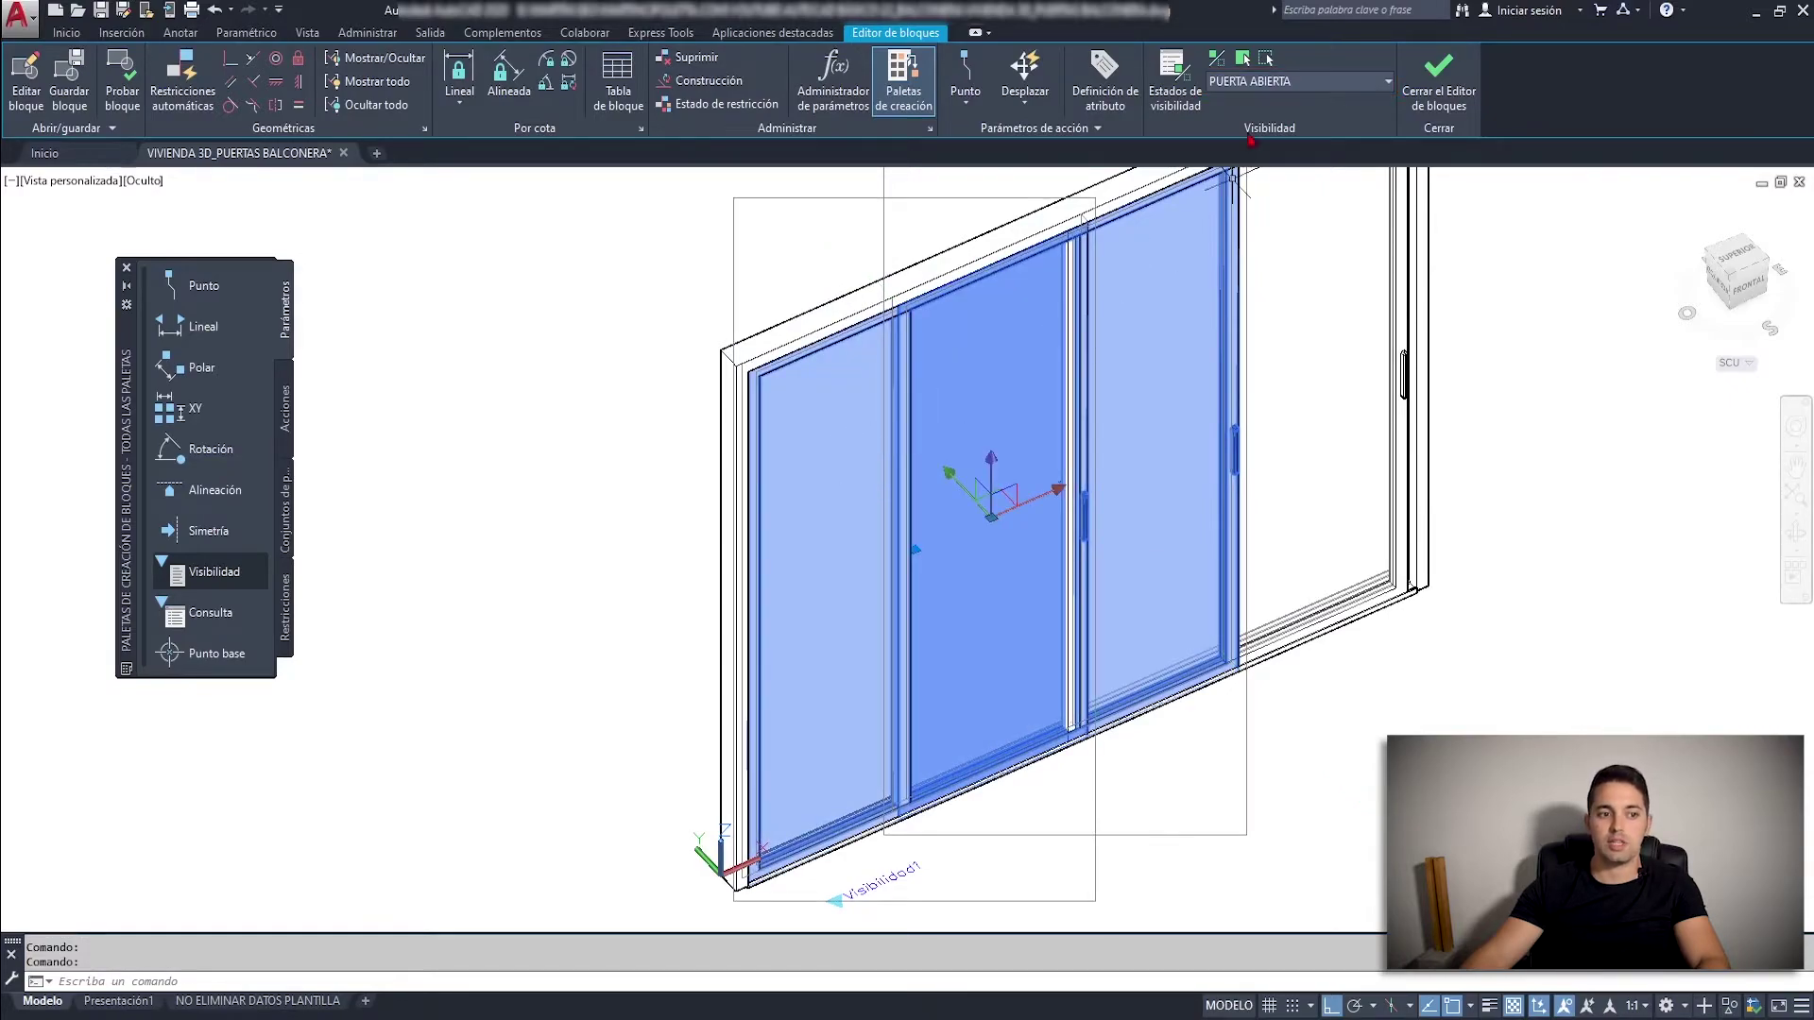
pyautogui.click(1266, 60)
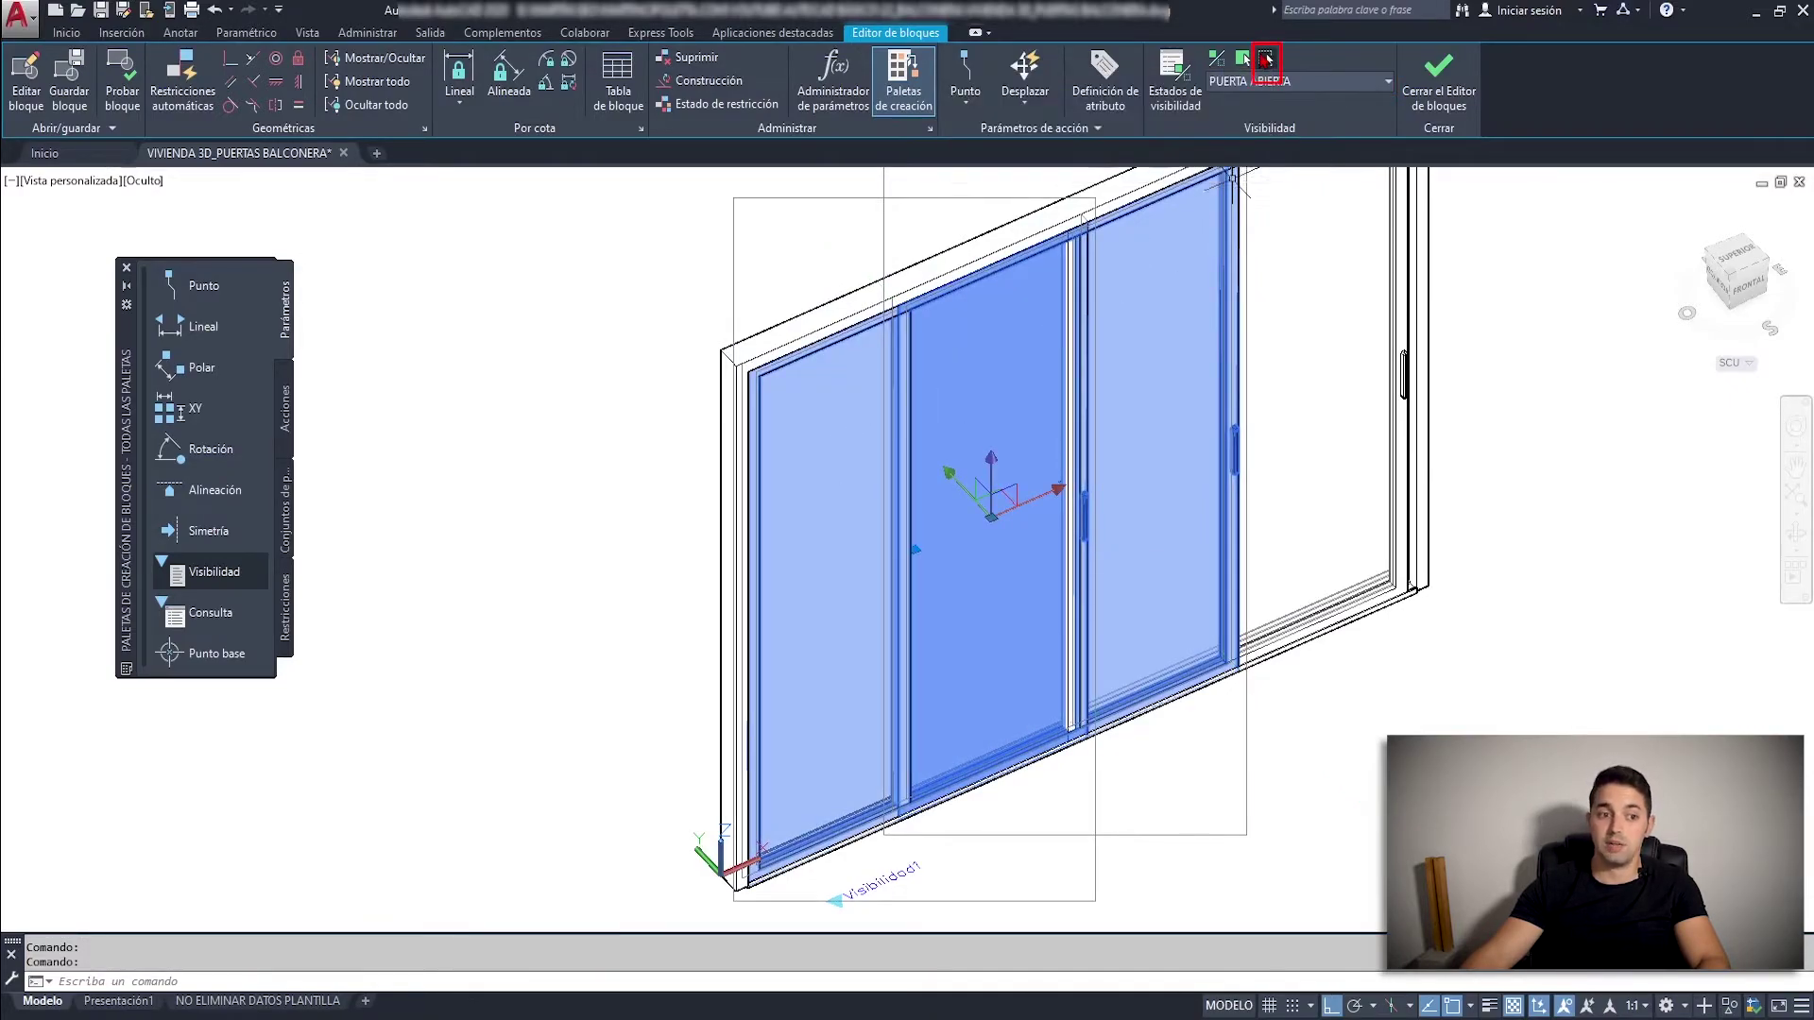
# Hide the unneeded panel and the left door panel in PUERTA MEDIO ABIERTA.
pyautogui.click(1280, 81)
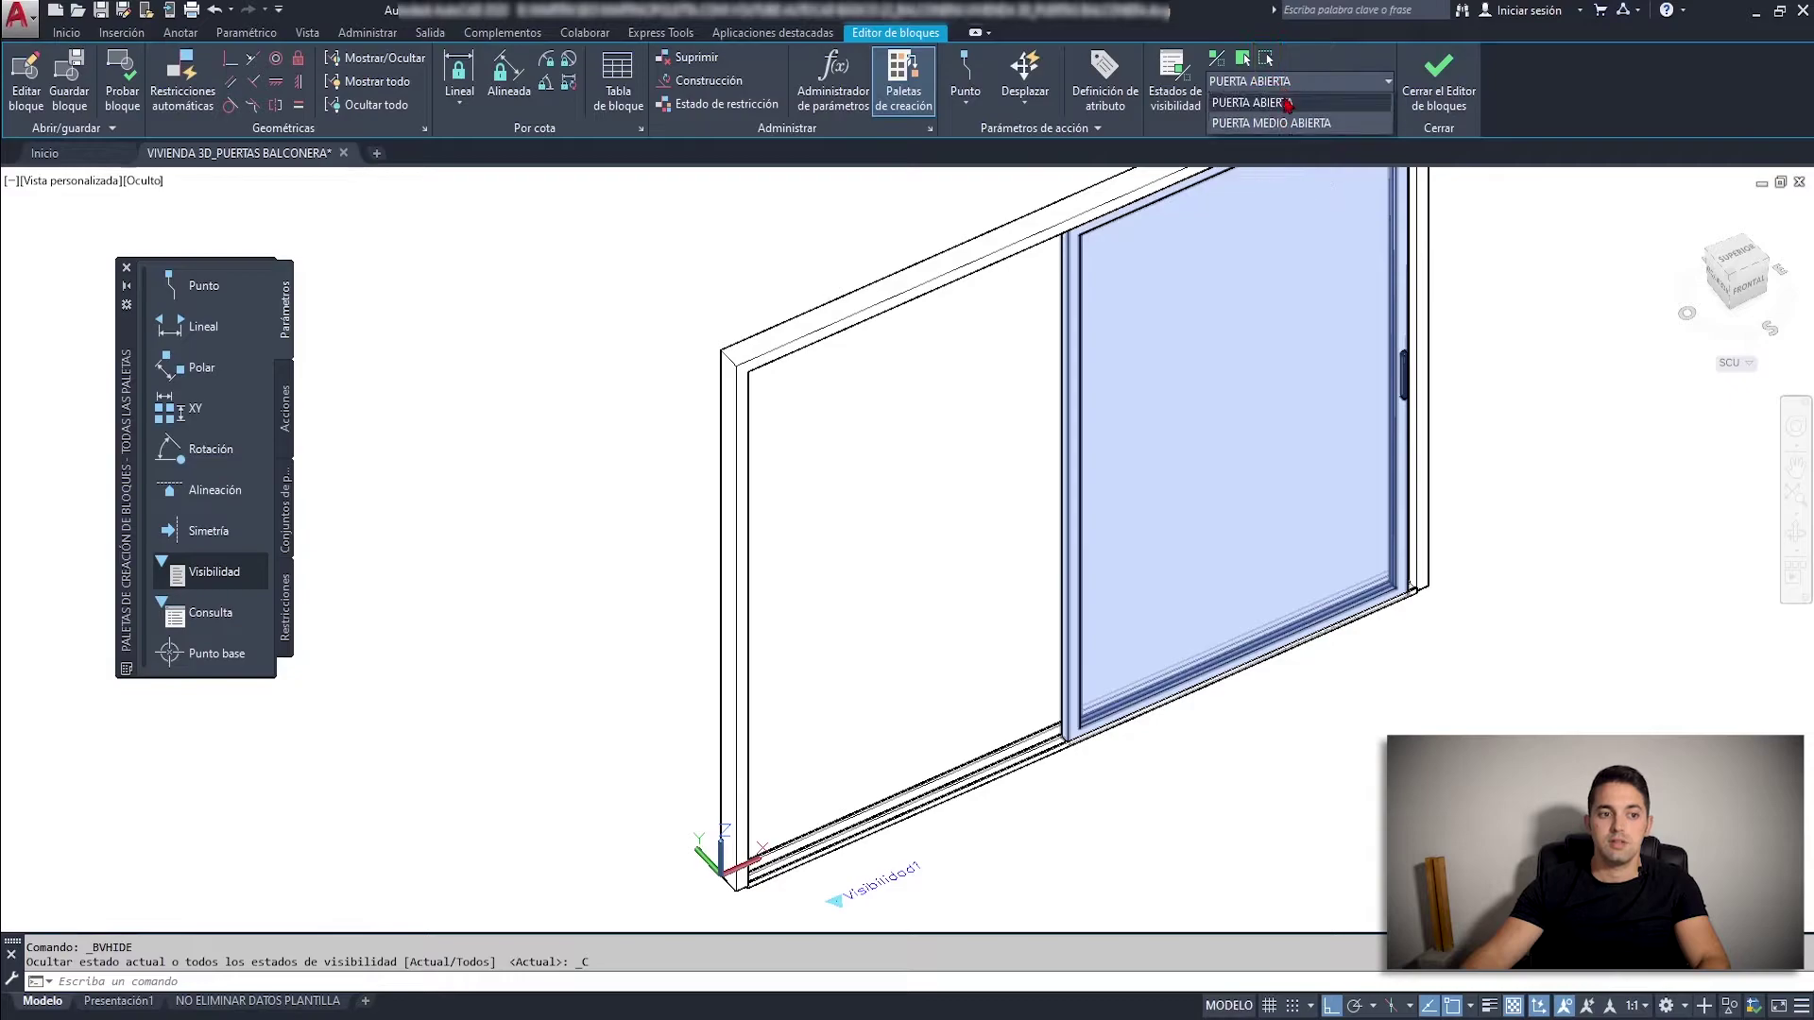
pyautogui.click(1289, 144)
pyautogui.click(1309, 397)
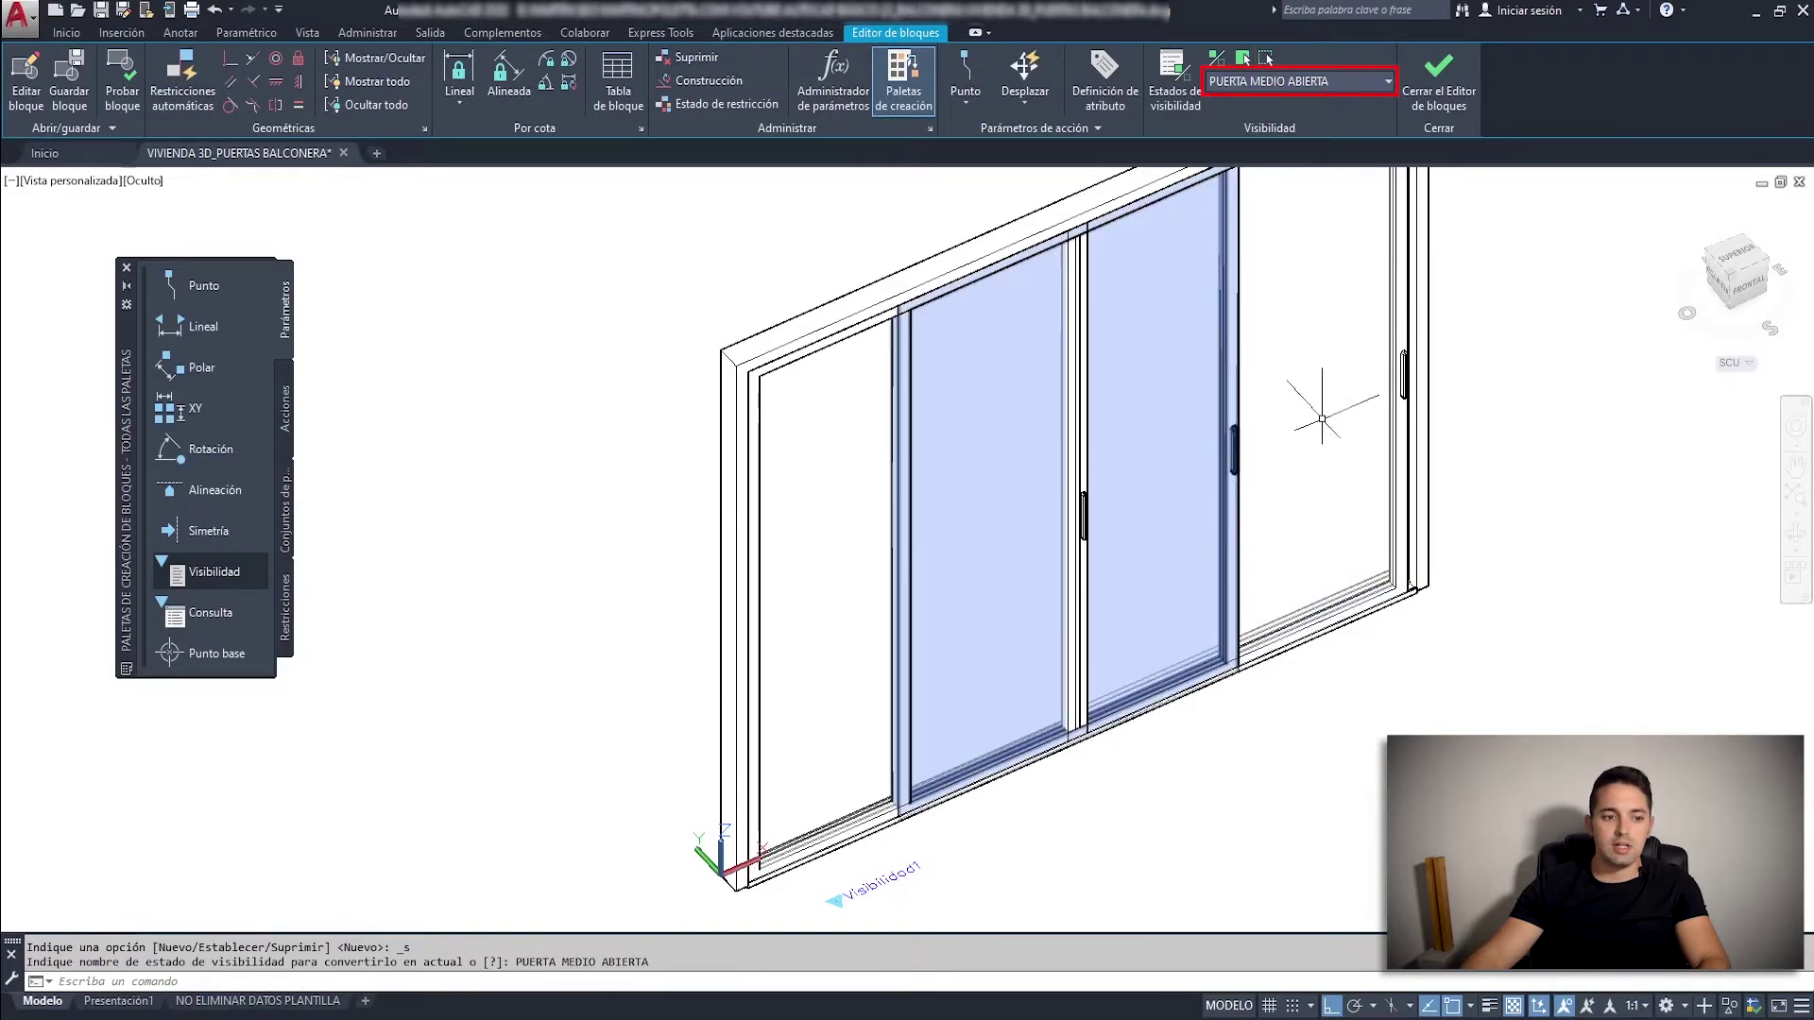
pyautogui.click(850, 522)
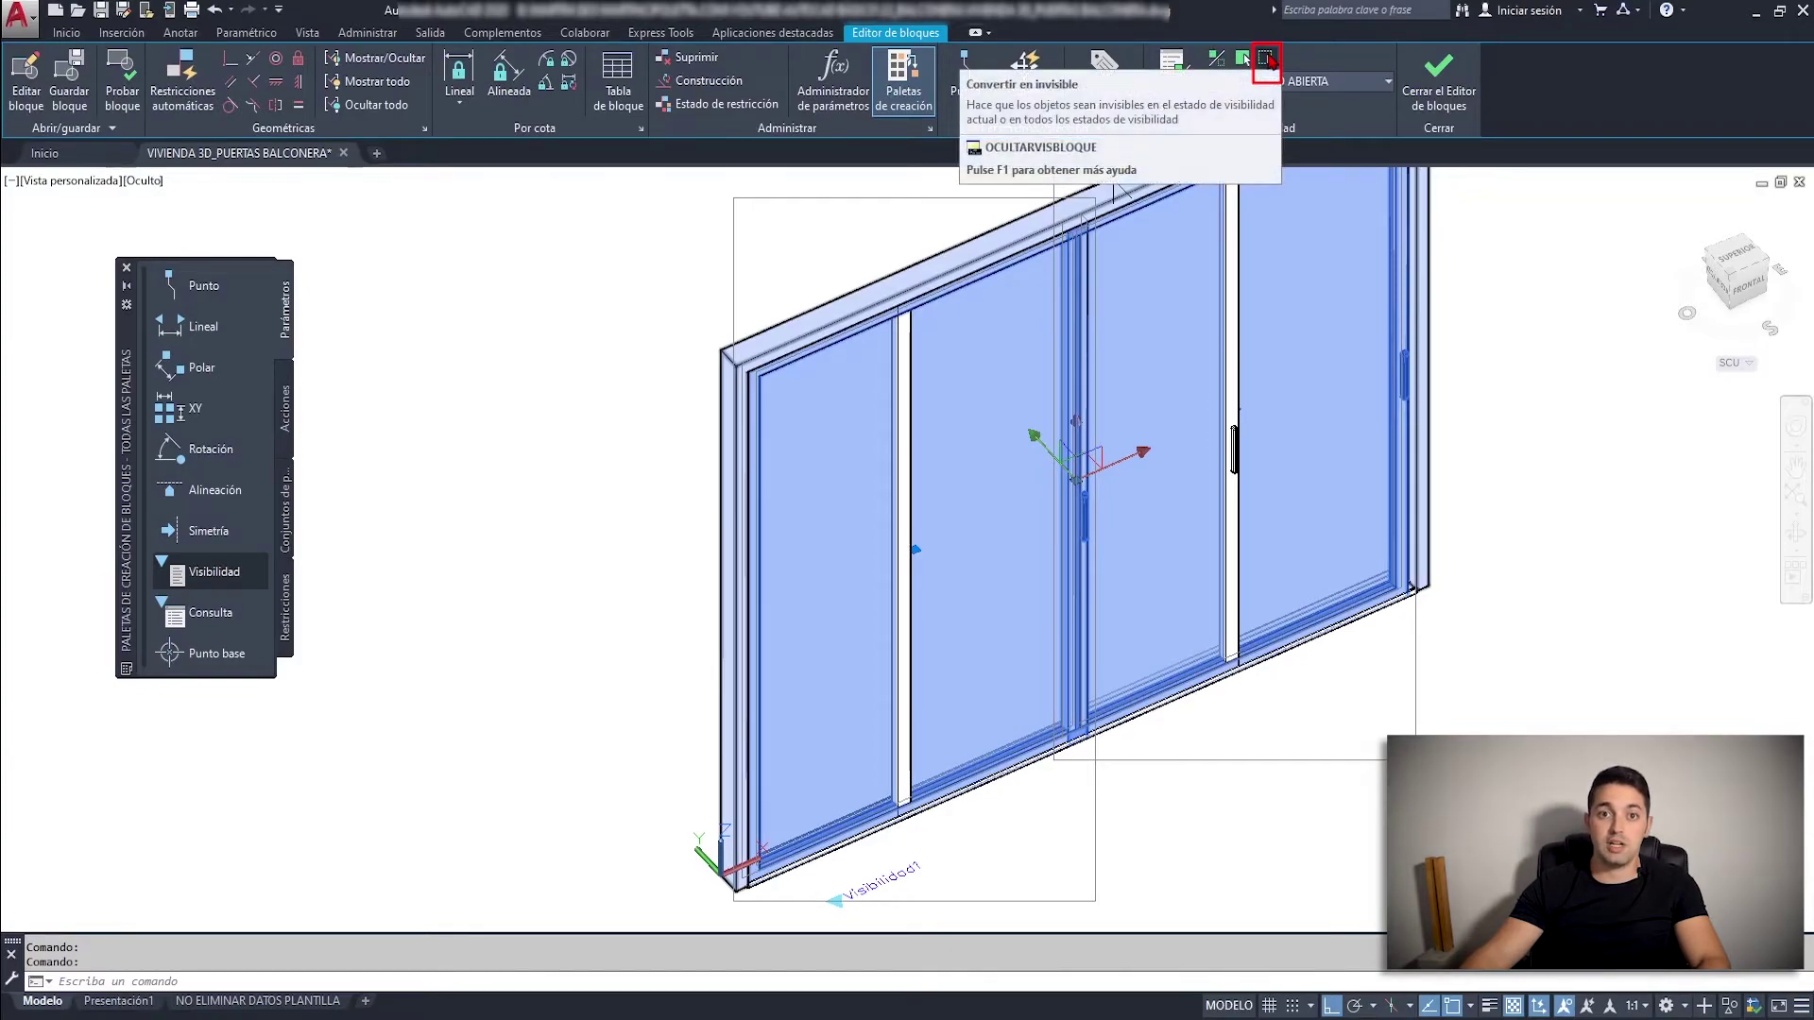
pyautogui.click(1269, 61)
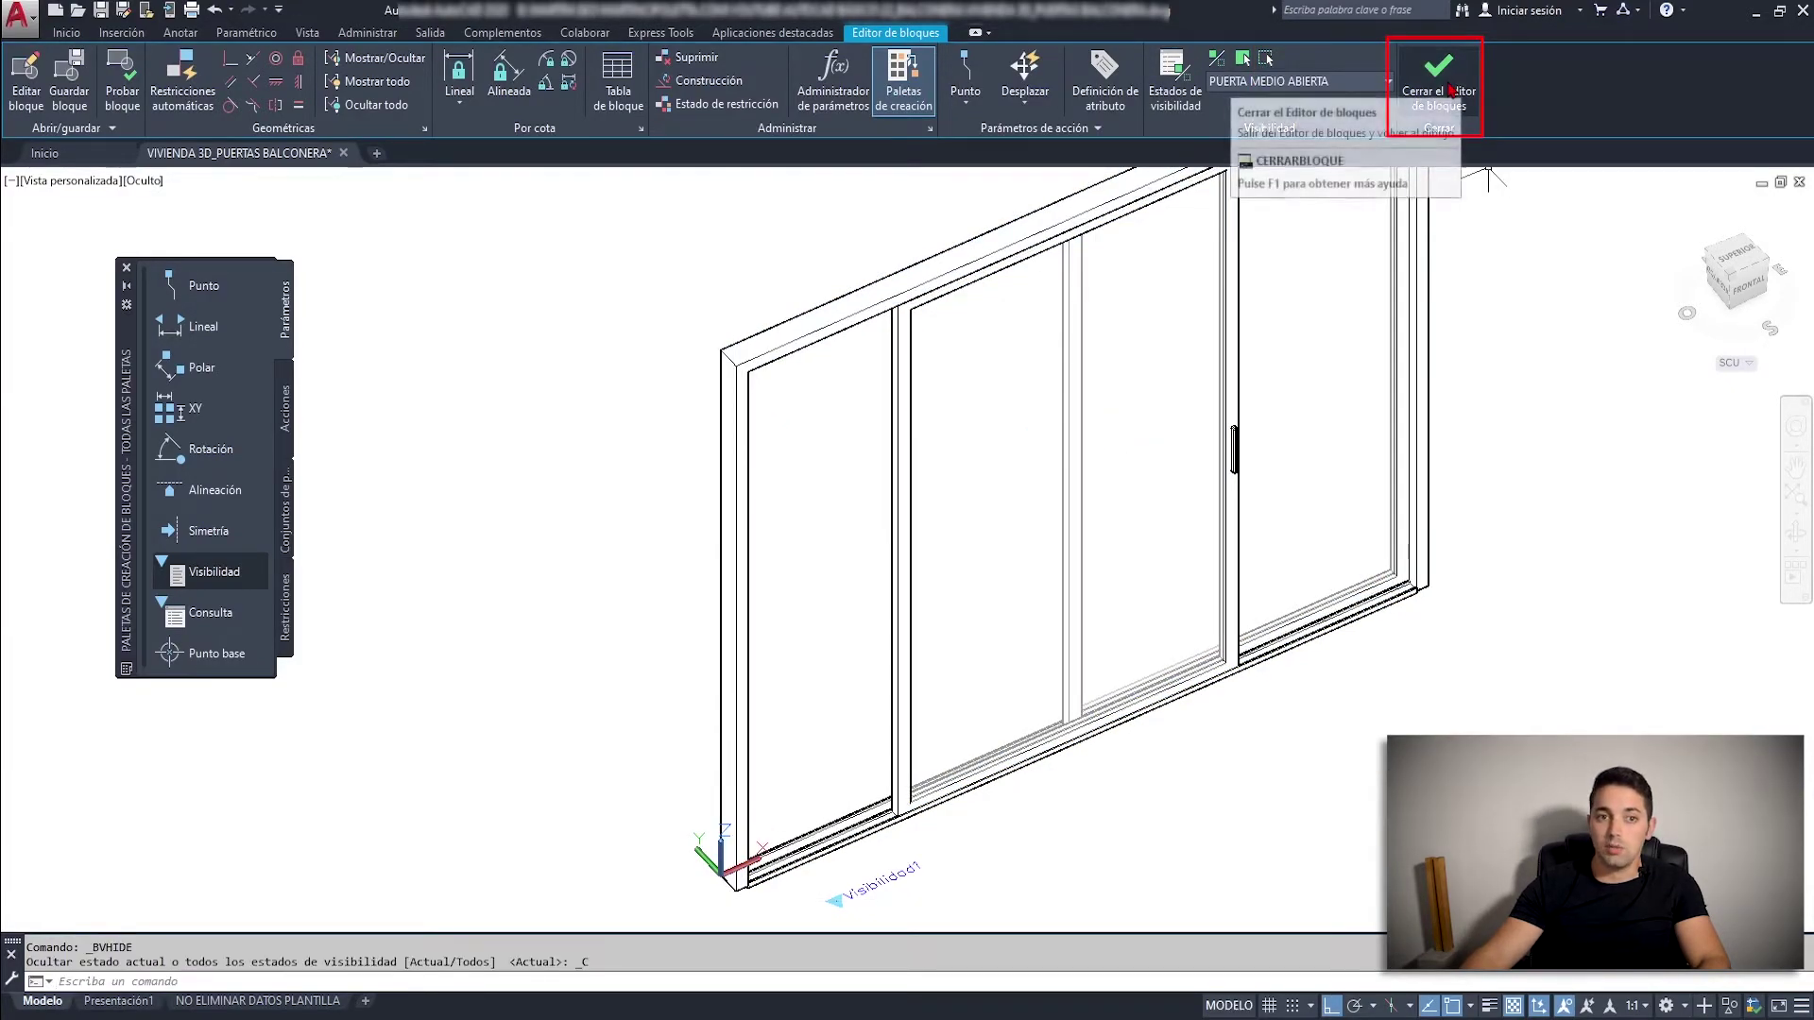
# Close the Block Editor saving changes, and copy the door block twice side by side.
pyautogui.click(1450, 90)
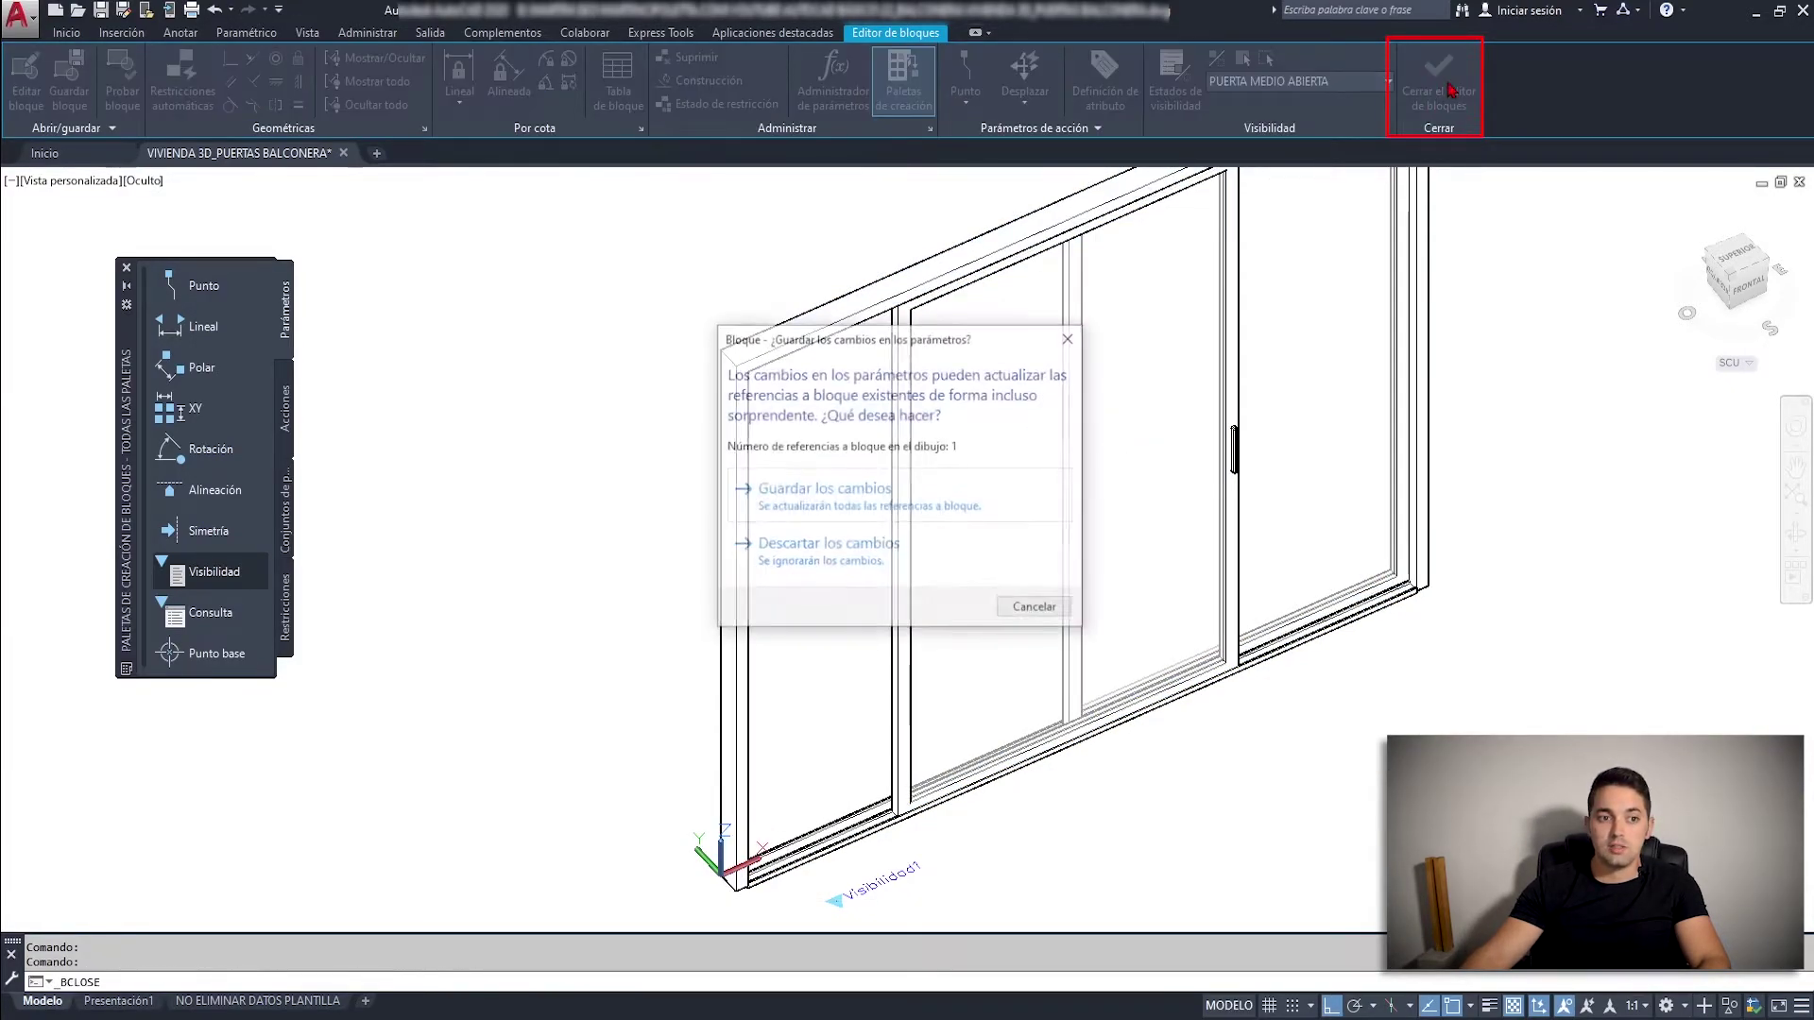
pyautogui.click(959, 496)
pyautogui.click(1105, 375)
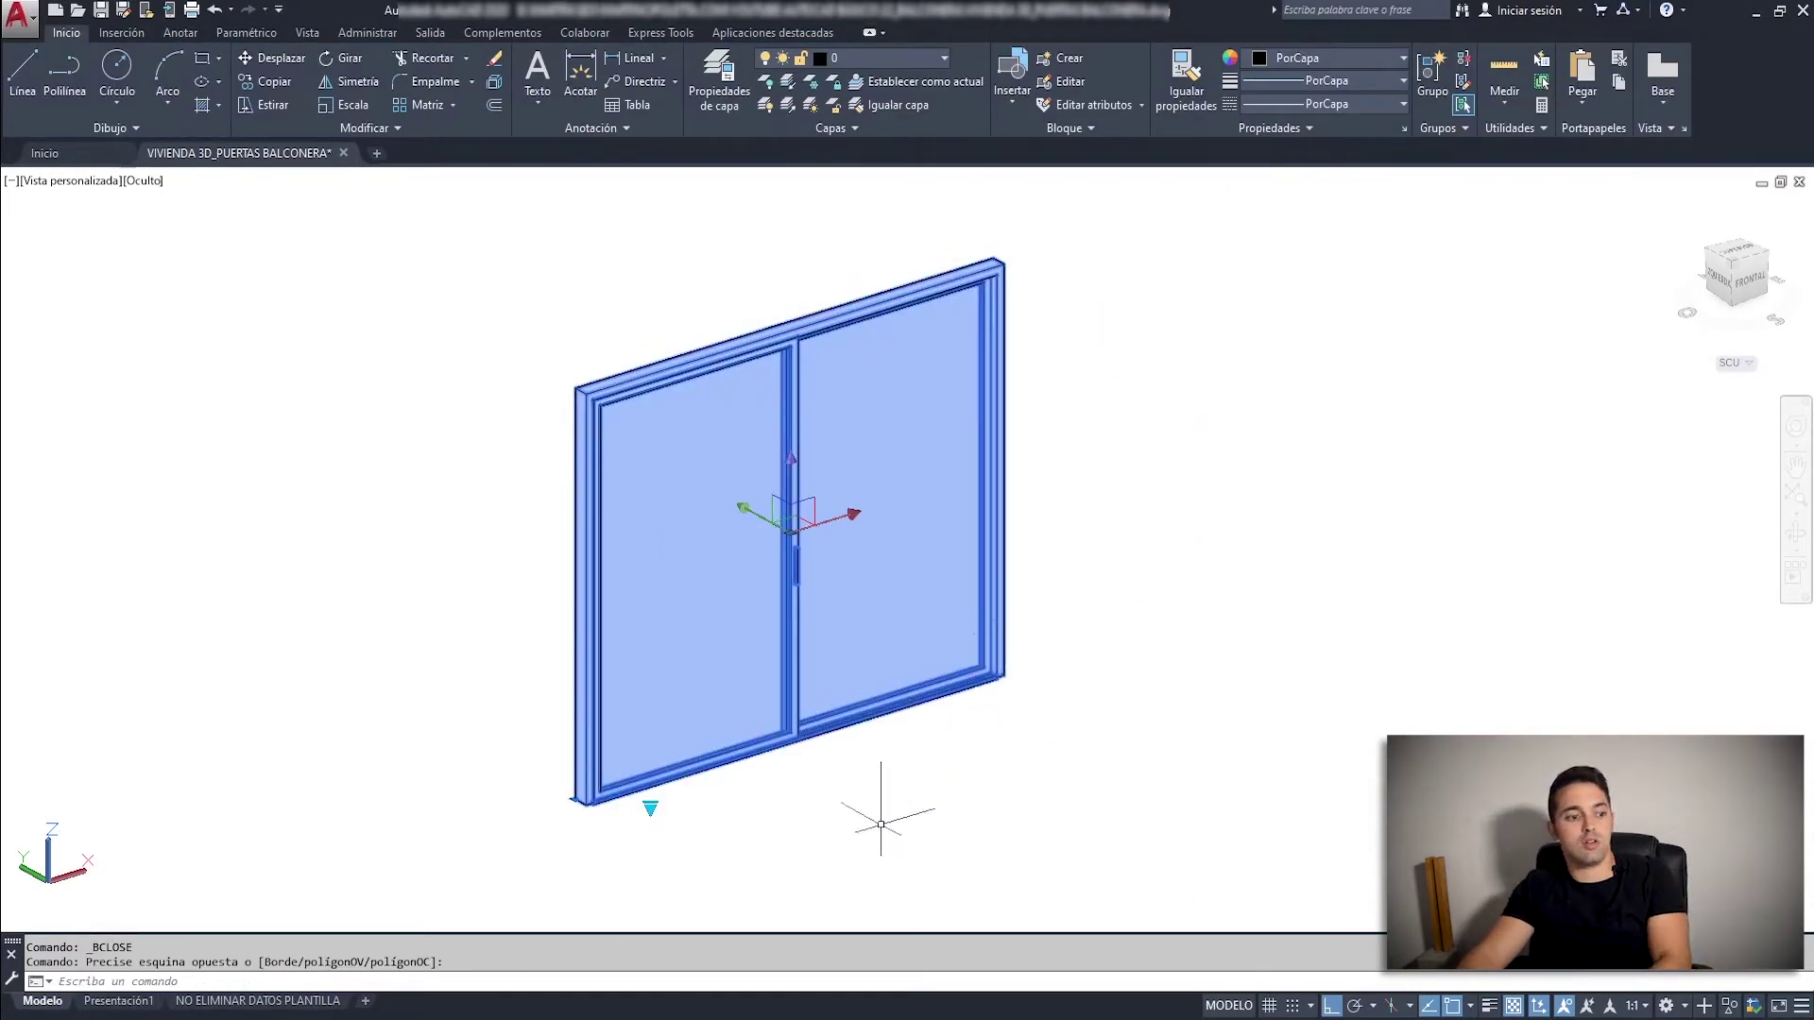
pyautogui.click(703, 981)
pyautogui.write('CP')
pyautogui.press('Return')
pyautogui.click(733, 850)
pyautogui.click(1186, 721)
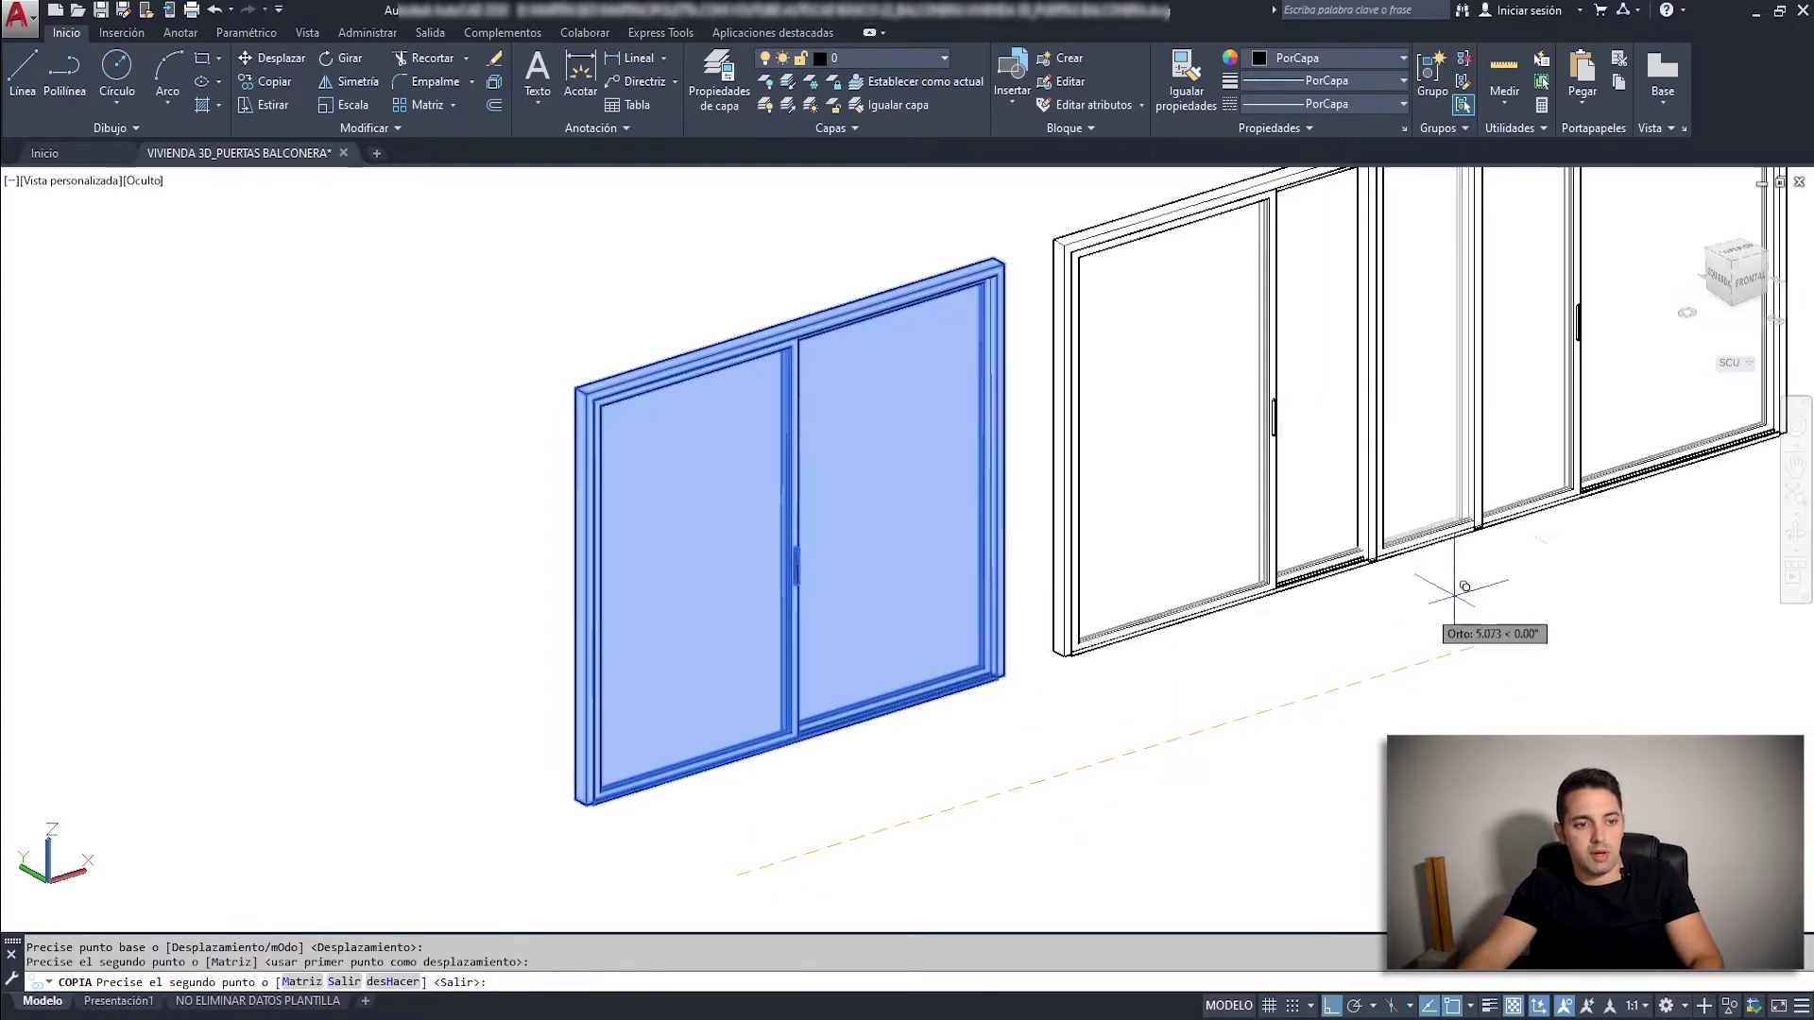
pyautogui.click(1665, 515)
pyautogui.scroll(-3, 1665, 514)
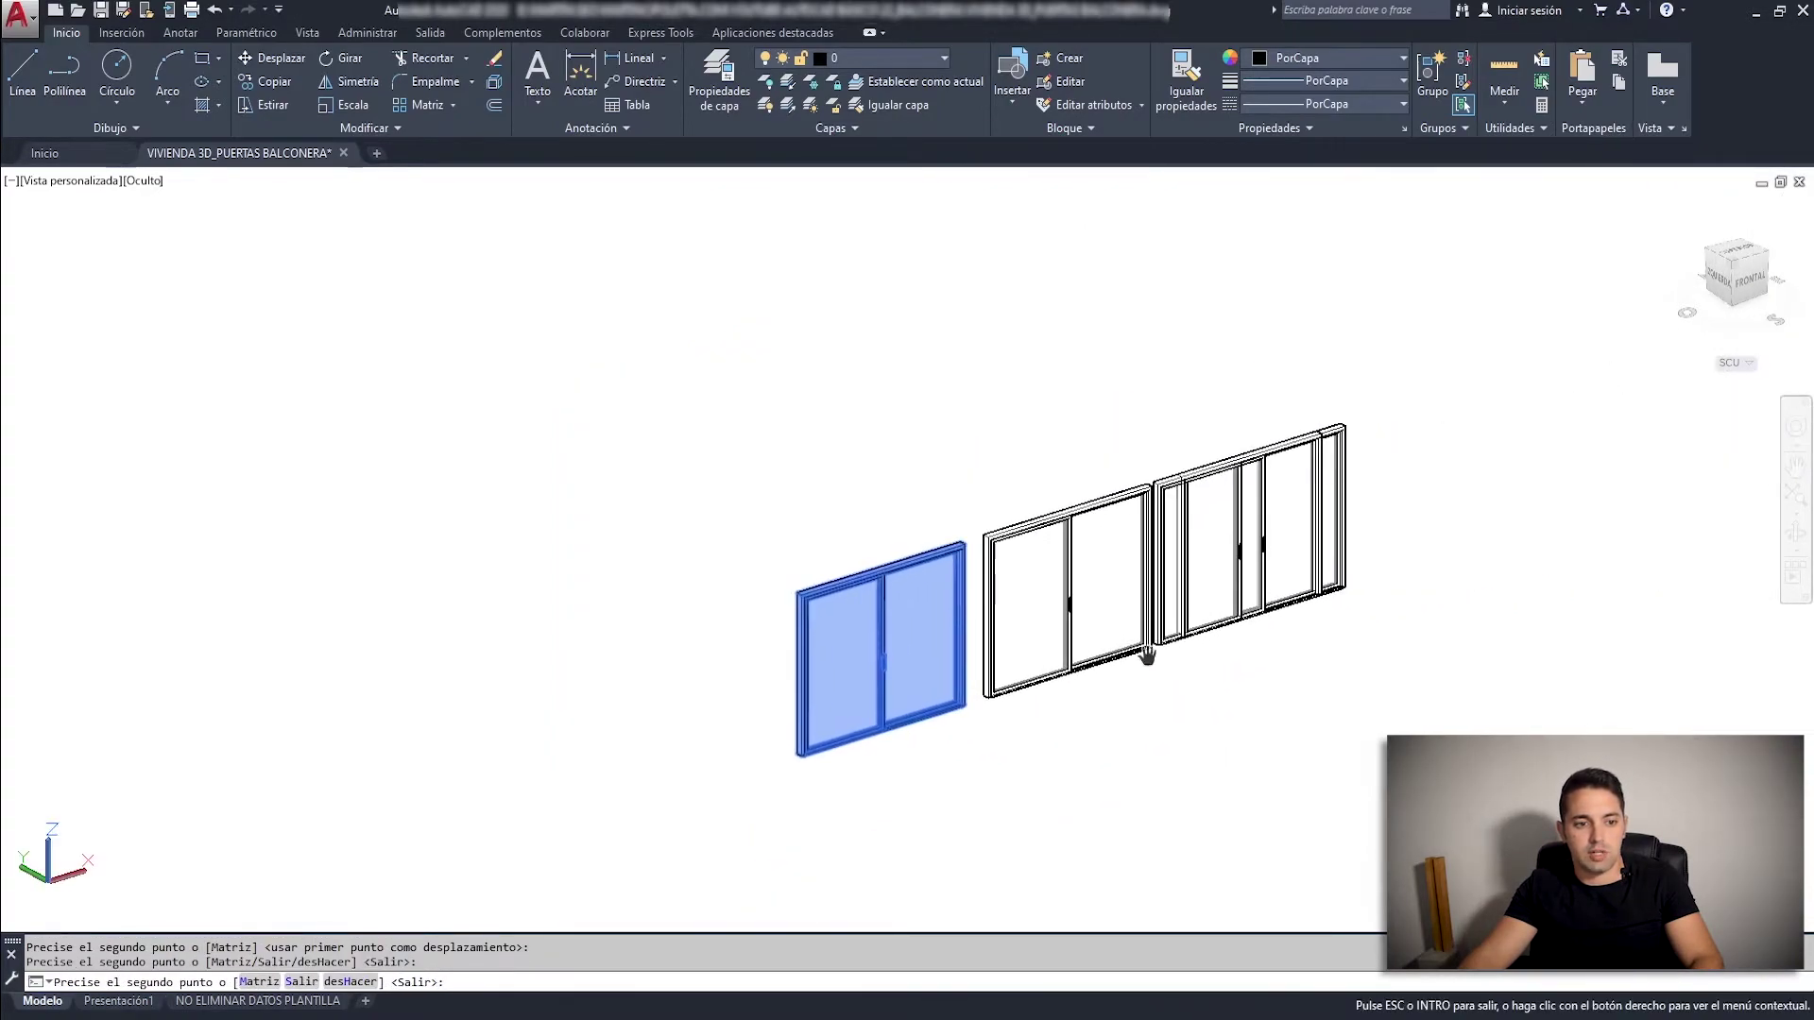
pyautogui.scroll(2, 1268, 610)
pyautogui.press('Return')
# Set the middle door to half-open and the right door to open via visibility grips.
pyautogui.moveTo(972, 741); pyautogui.dragTo(1081, 660, button='middle')
pyautogui.click(850, 666)
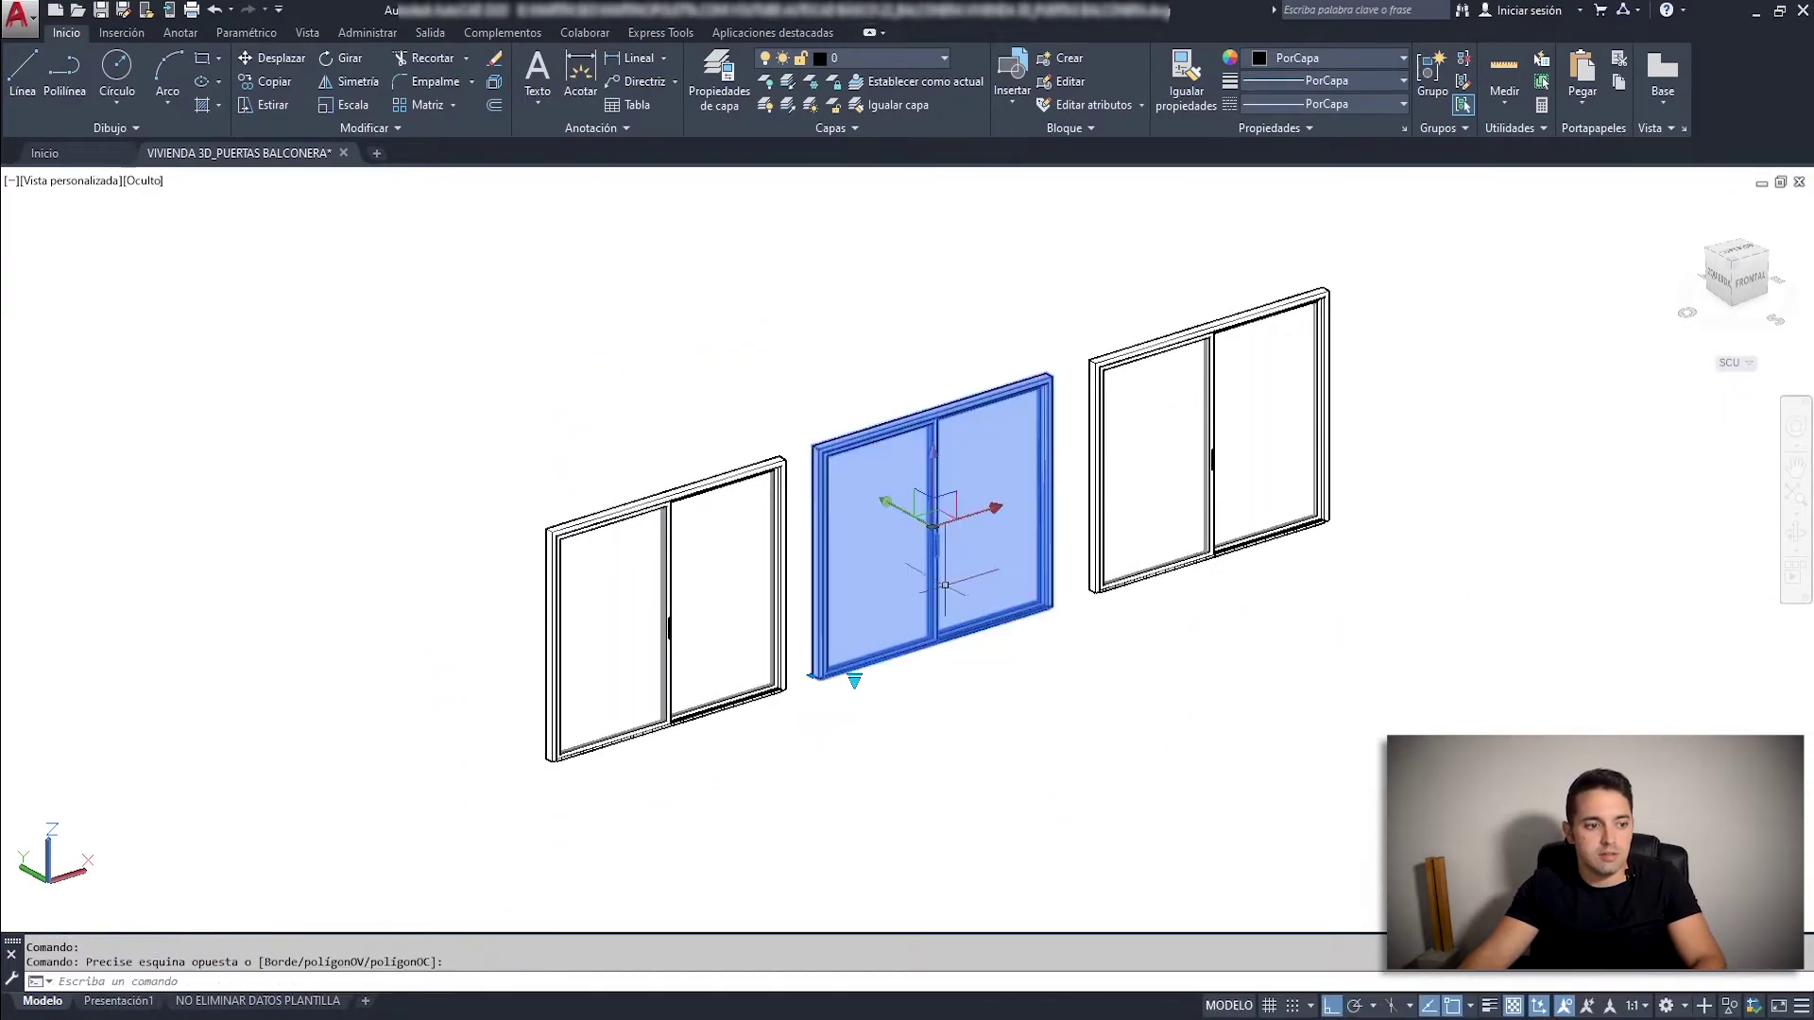
pyautogui.press('Escape')
pyautogui.click(855, 680)
pyautogui.click(855, 680)
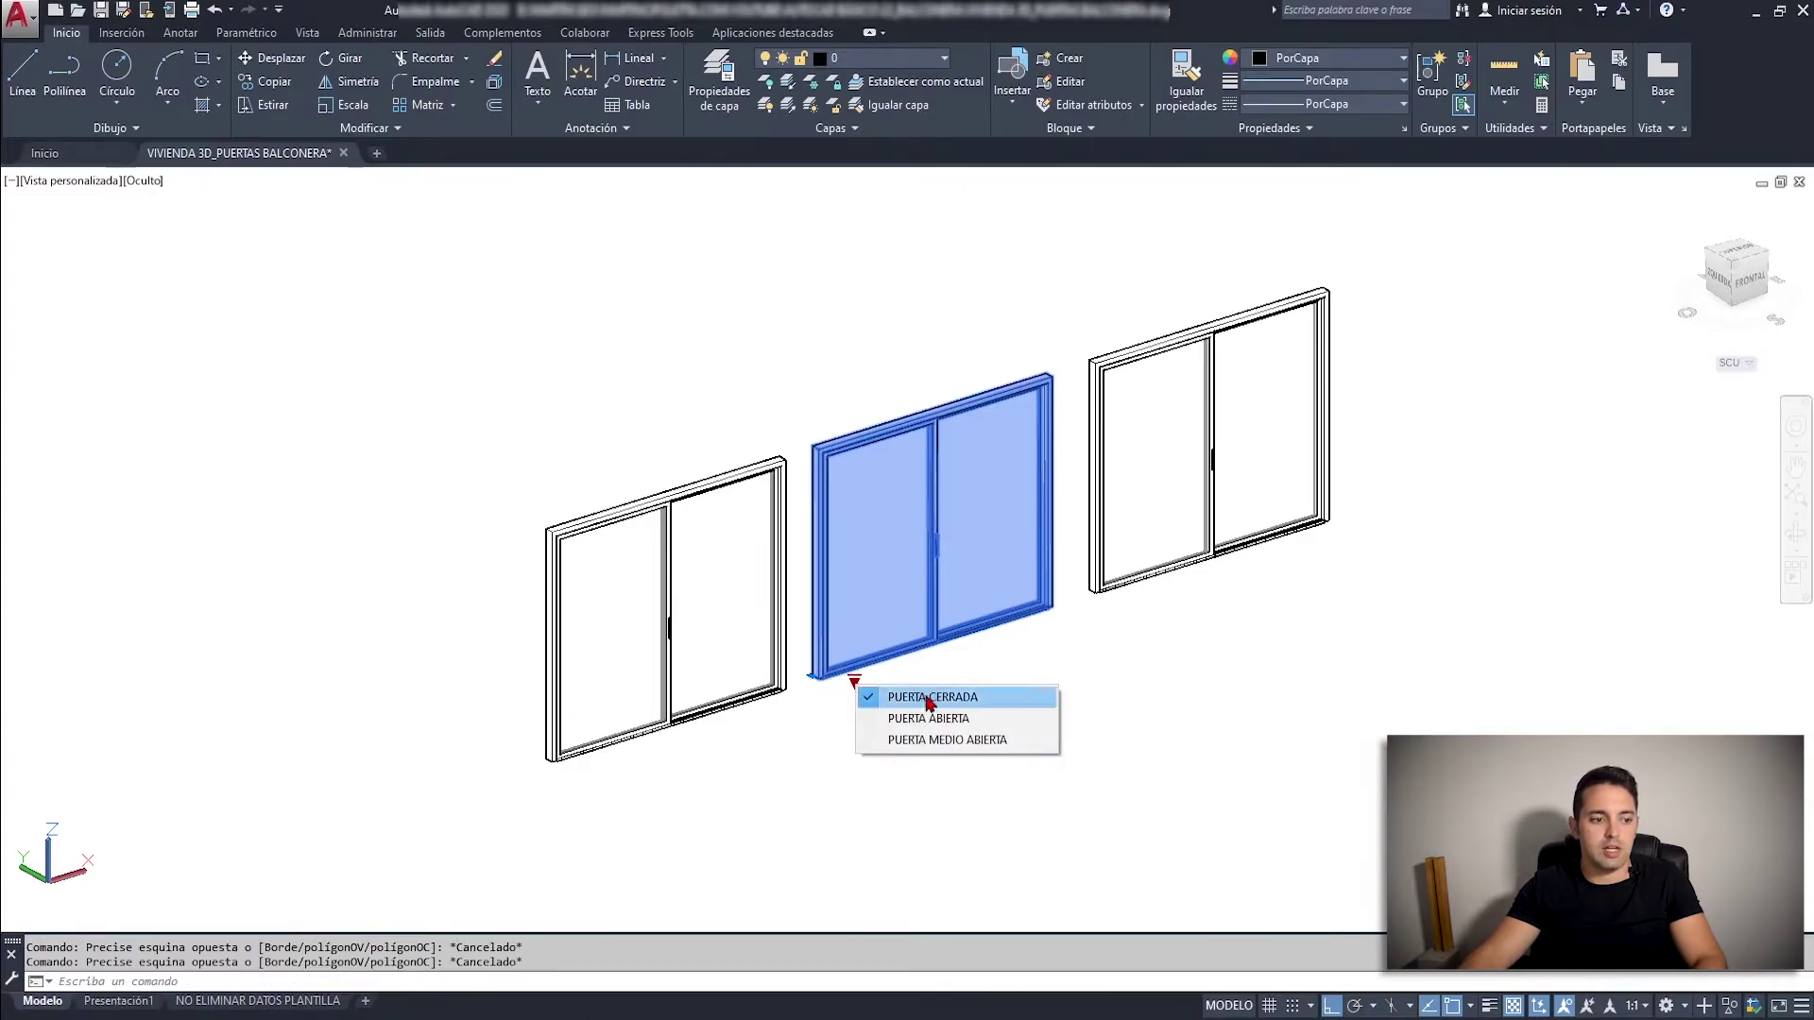
pyautogui.click(945, 741)
pyautogui.click(1101, 581)
pyautogui.click(1131, 593)
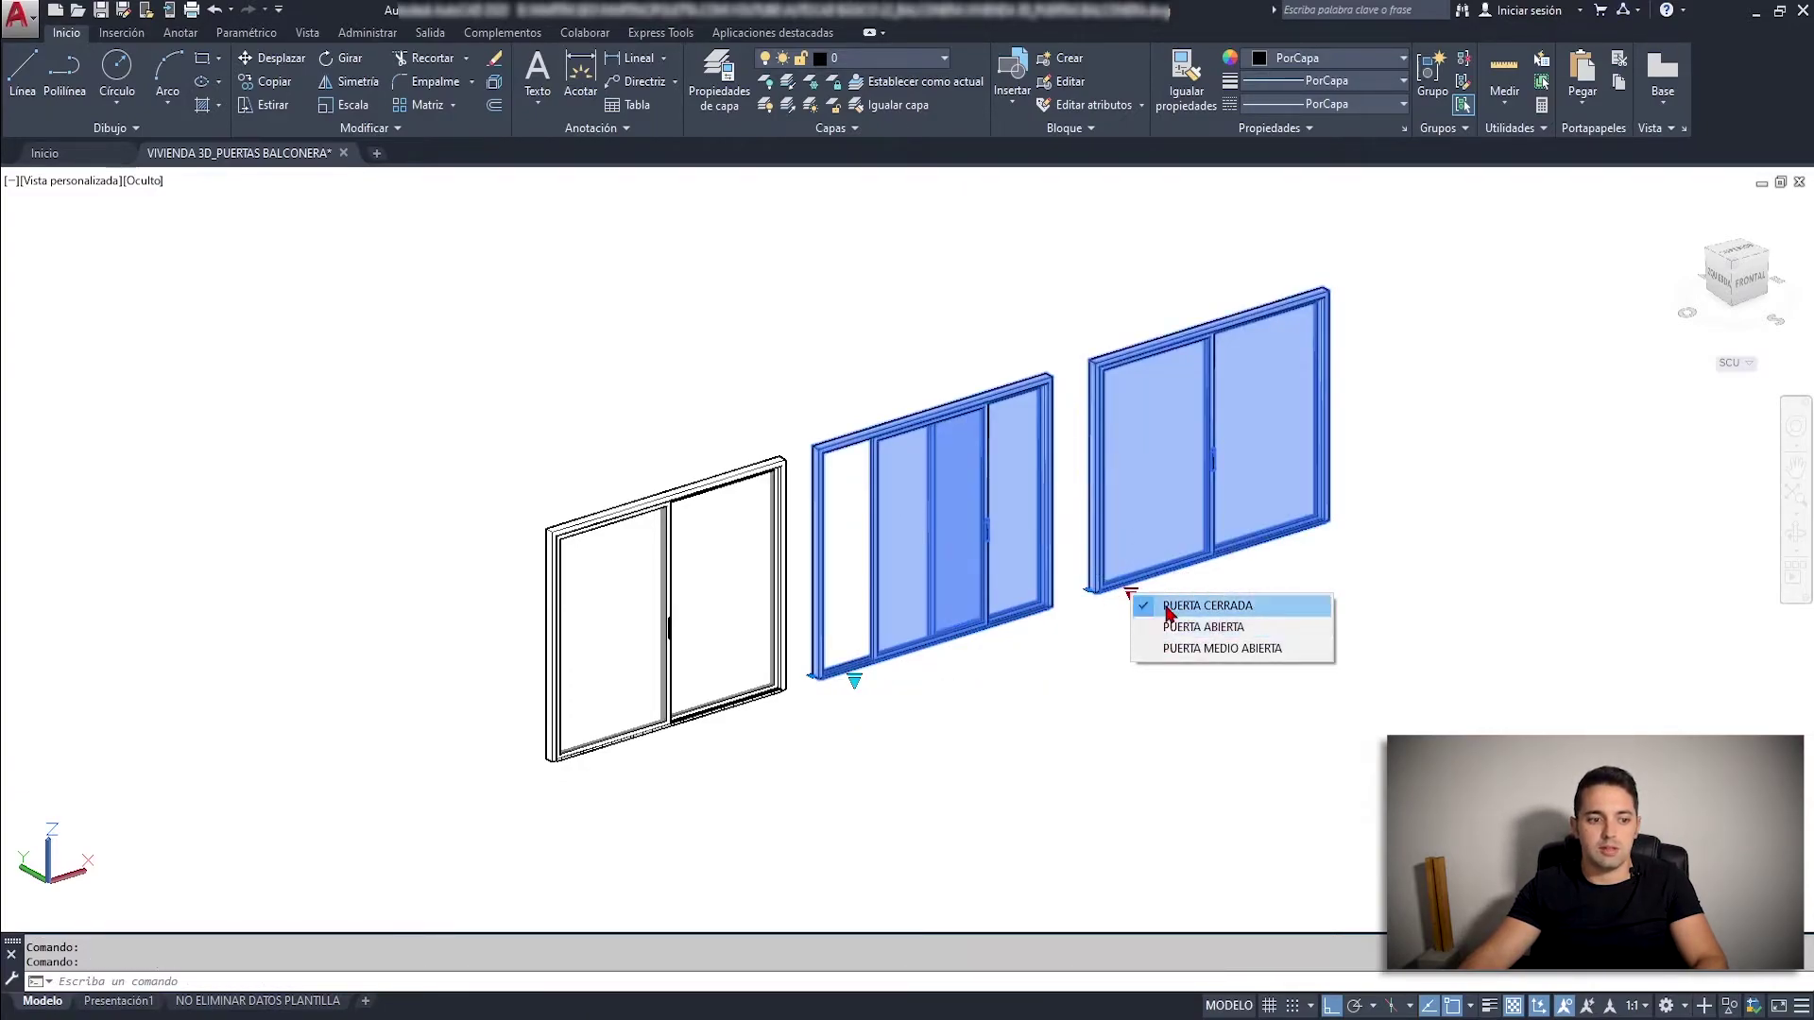
pyautogui.press('Escape')
# Orbit the view to inspect the three doors, then select the middle door.
pyautogui.scroll(-2, 1225, 566)
pyautogui.scroll(3, 1345, 618)
pyautogui.keyDown('shift'); pyautogui.moveTo(1346, 654); pyautogui.dragTo(1228, 661, button='middle'); pyautogui.keyUp('shift')
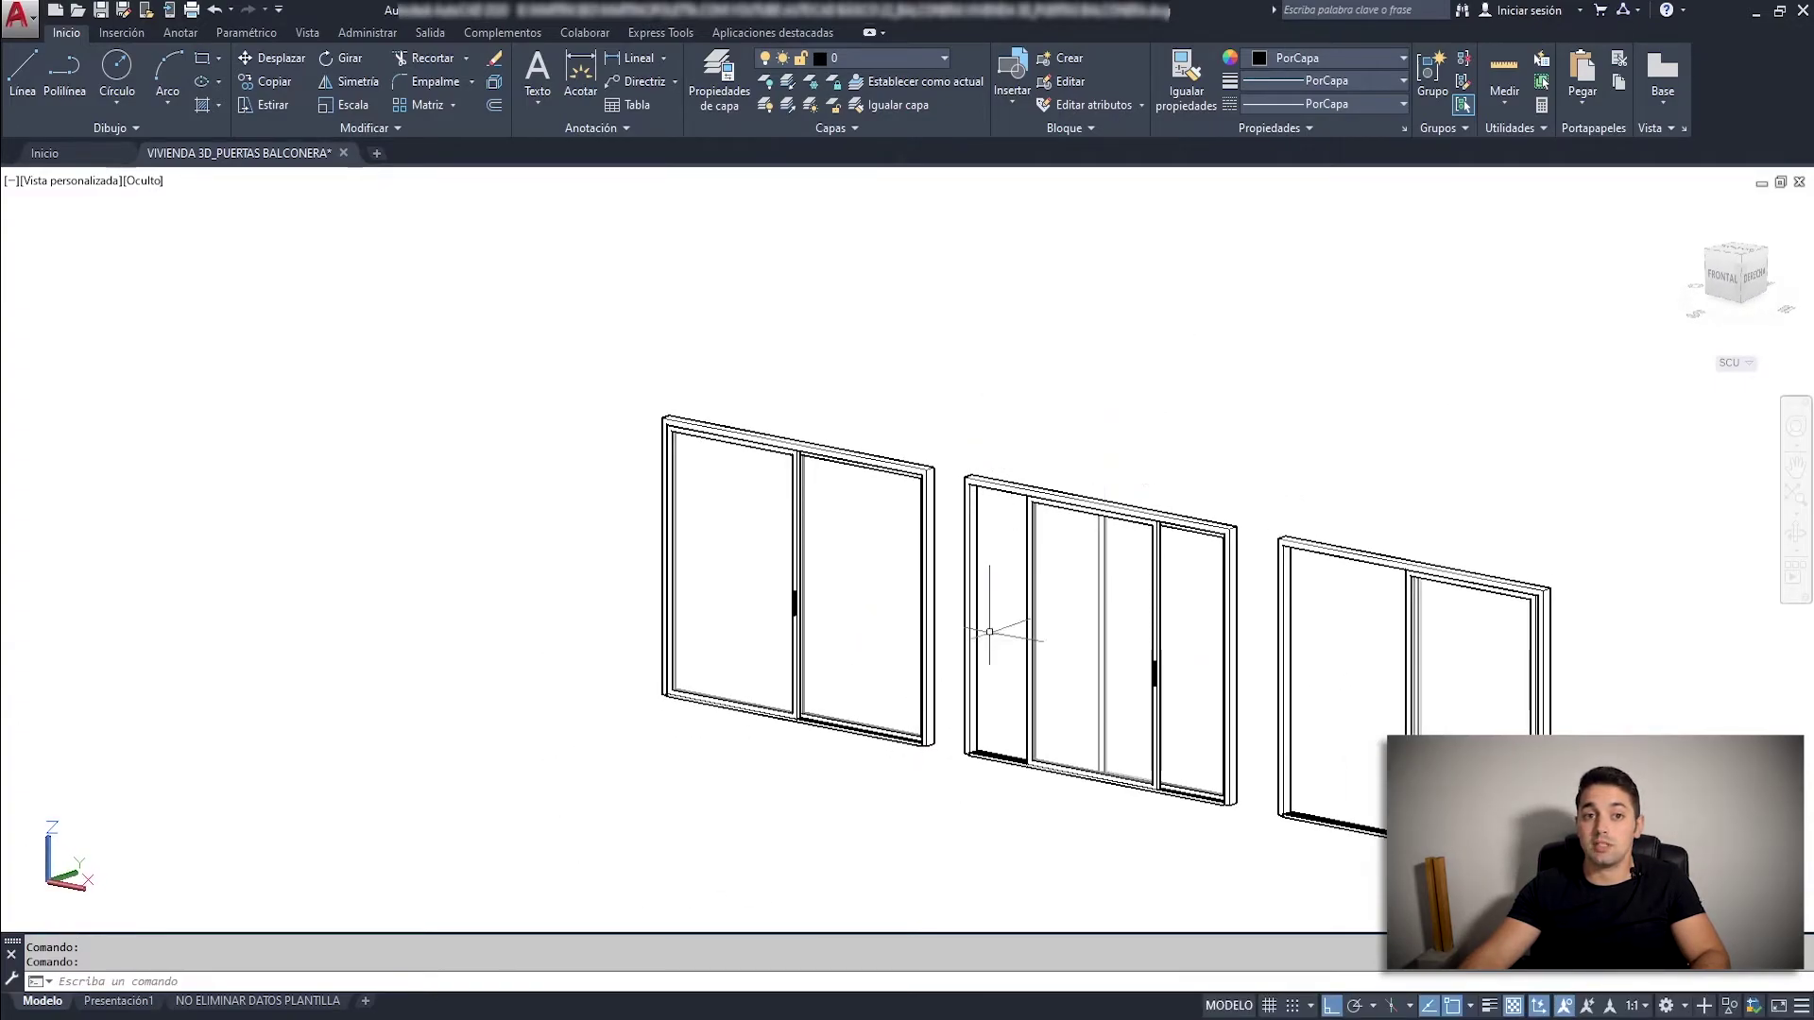
pyautogui.keyDown('shift'); pyautogui.moveTo(1295, 746); pyautogui.dragTo(1328, 737, button='middle'); pyautogui.keyUp('shift')
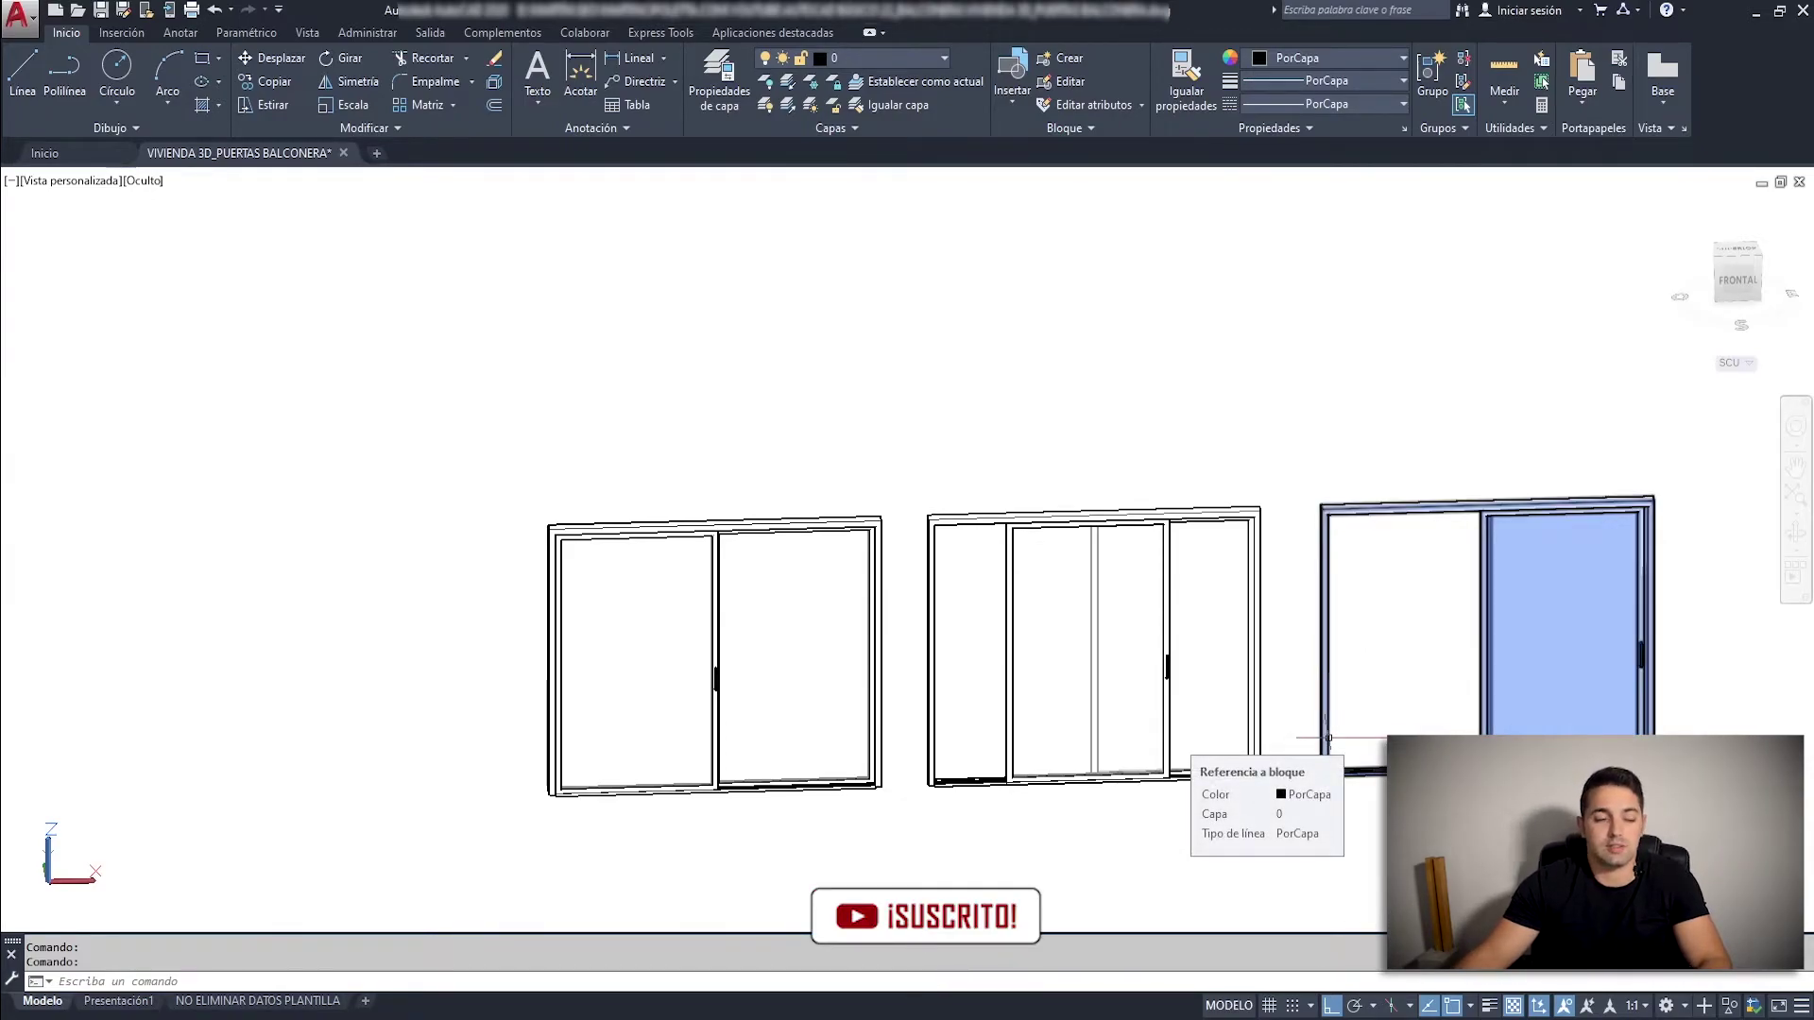
pyautogui.hotkey('ctrl', 'z')
pyautogui.click(952, 395)
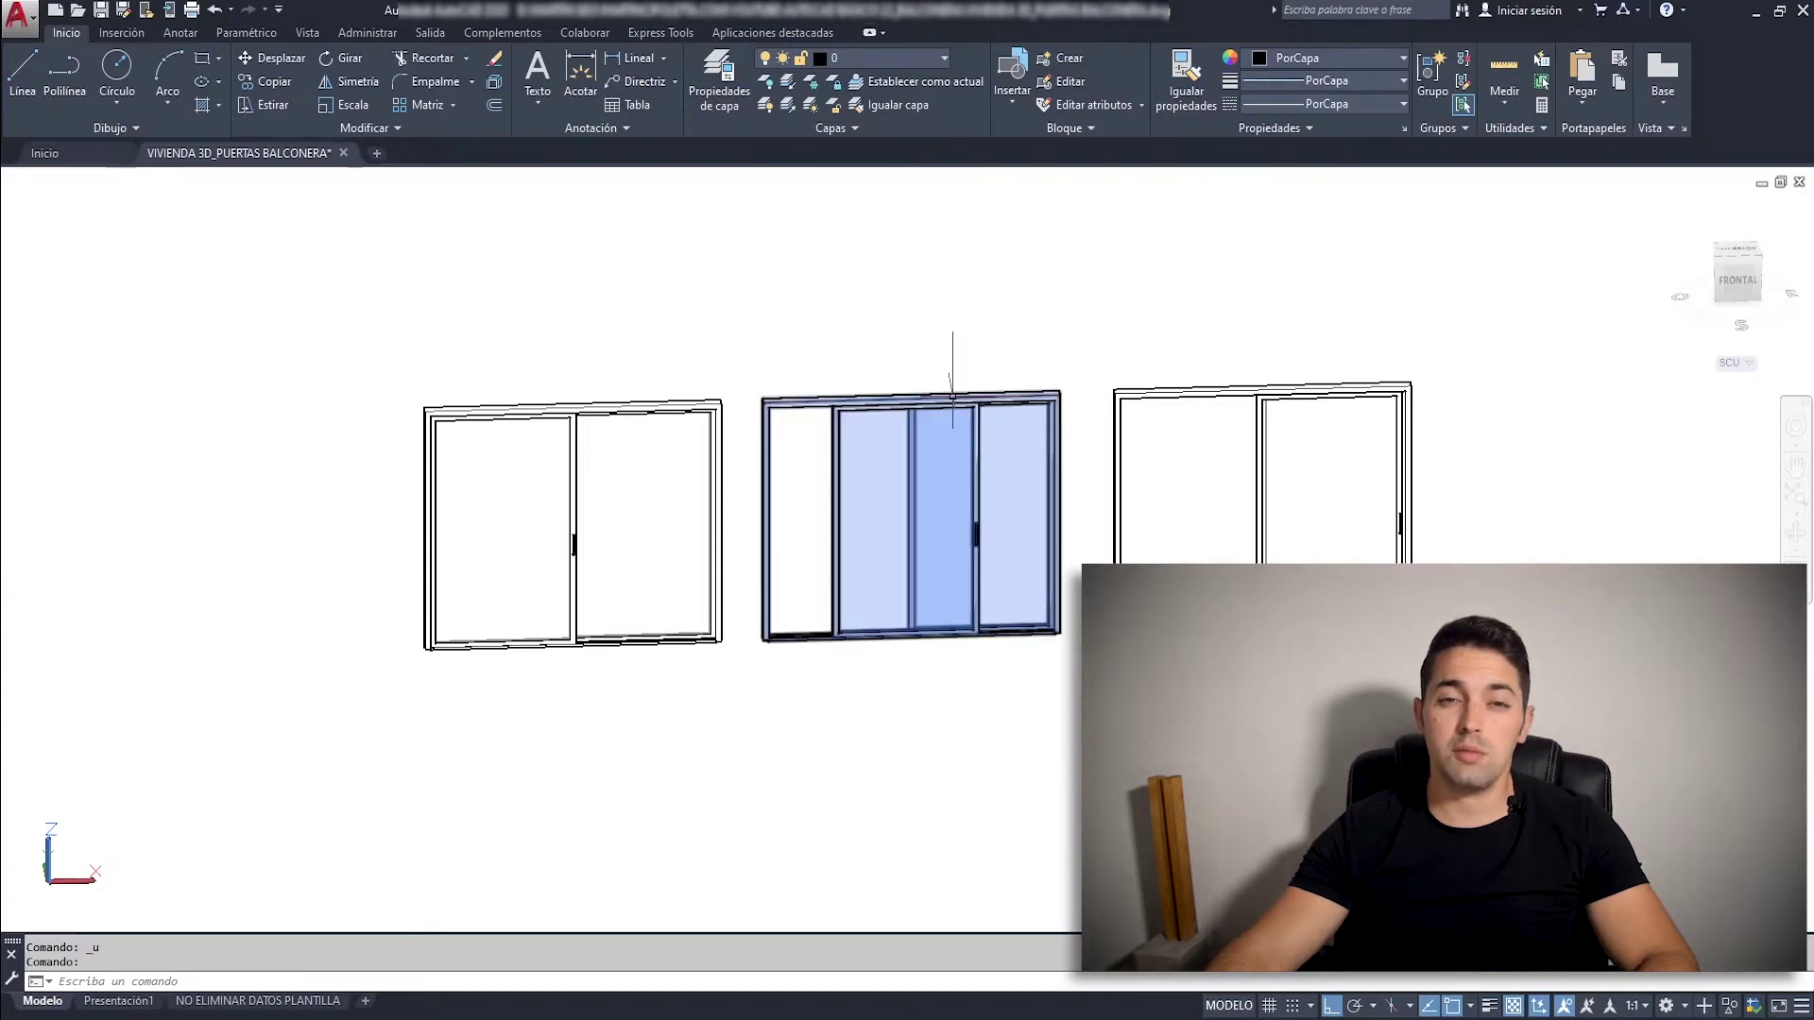
pyautogui.press('Escape')
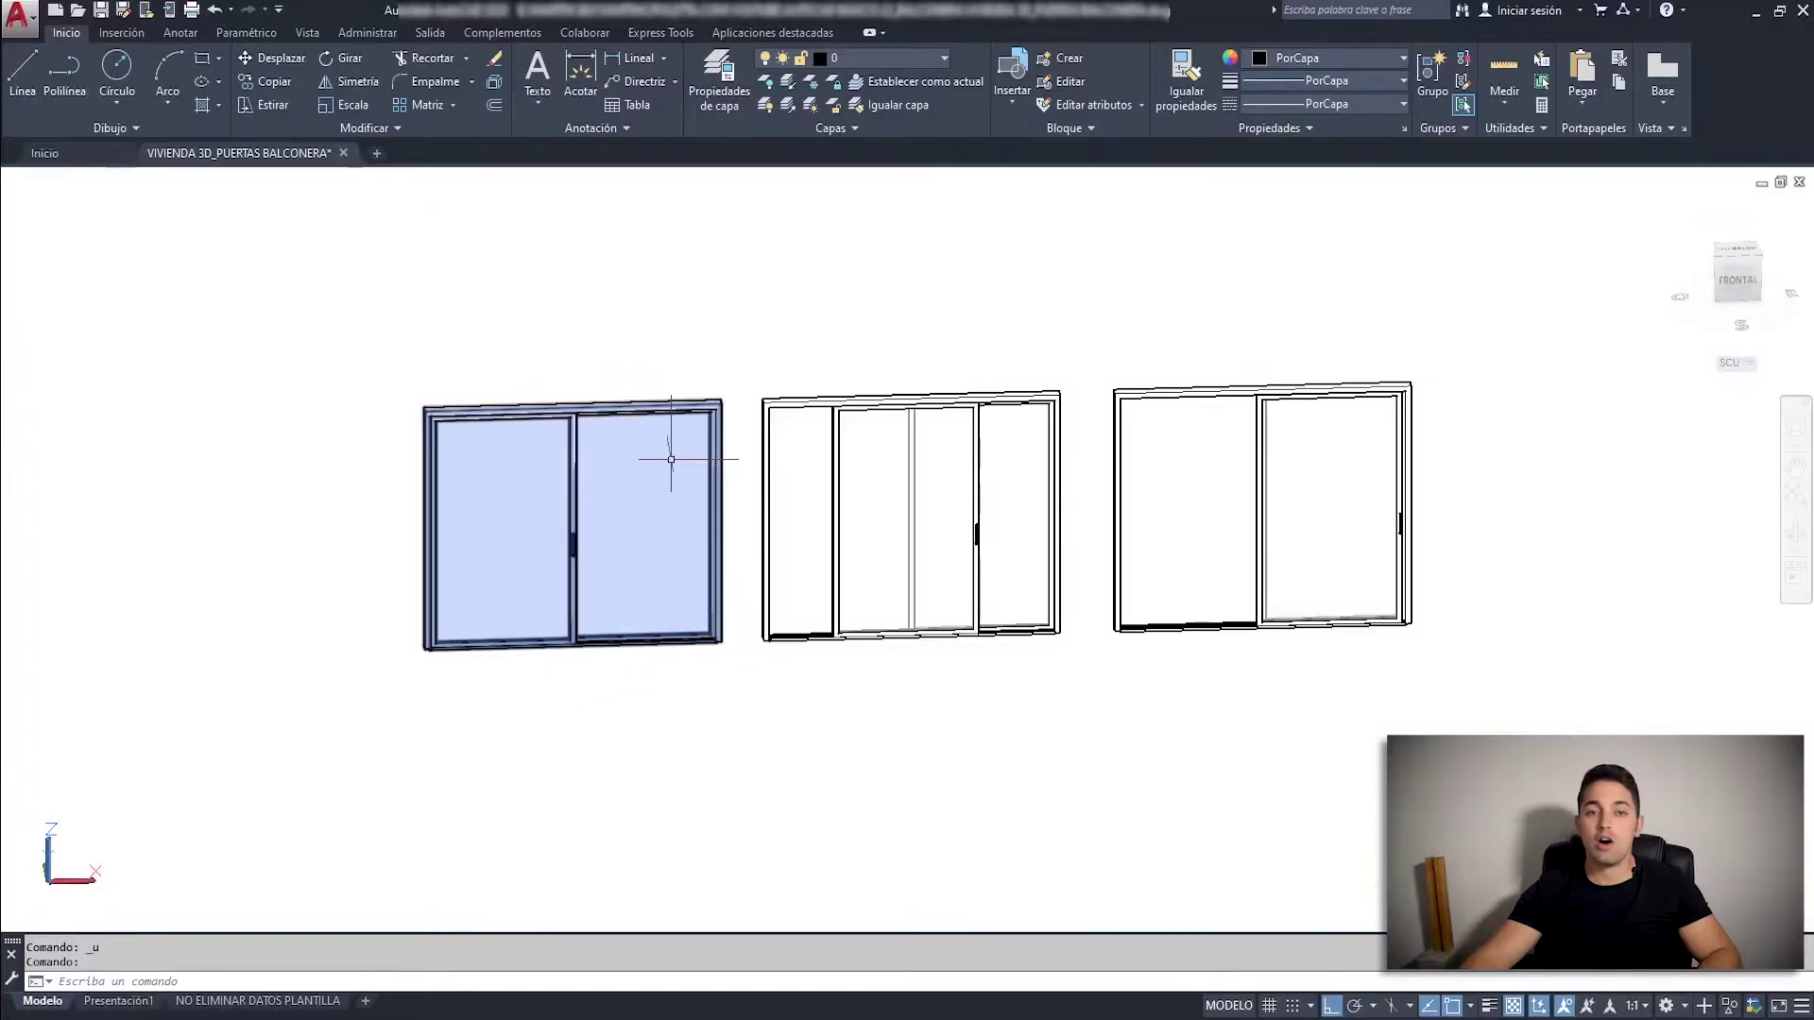
# Copy the closed door block into the house's wall opening, based on its lower-left corner.
pyautogui.click(555, 476)
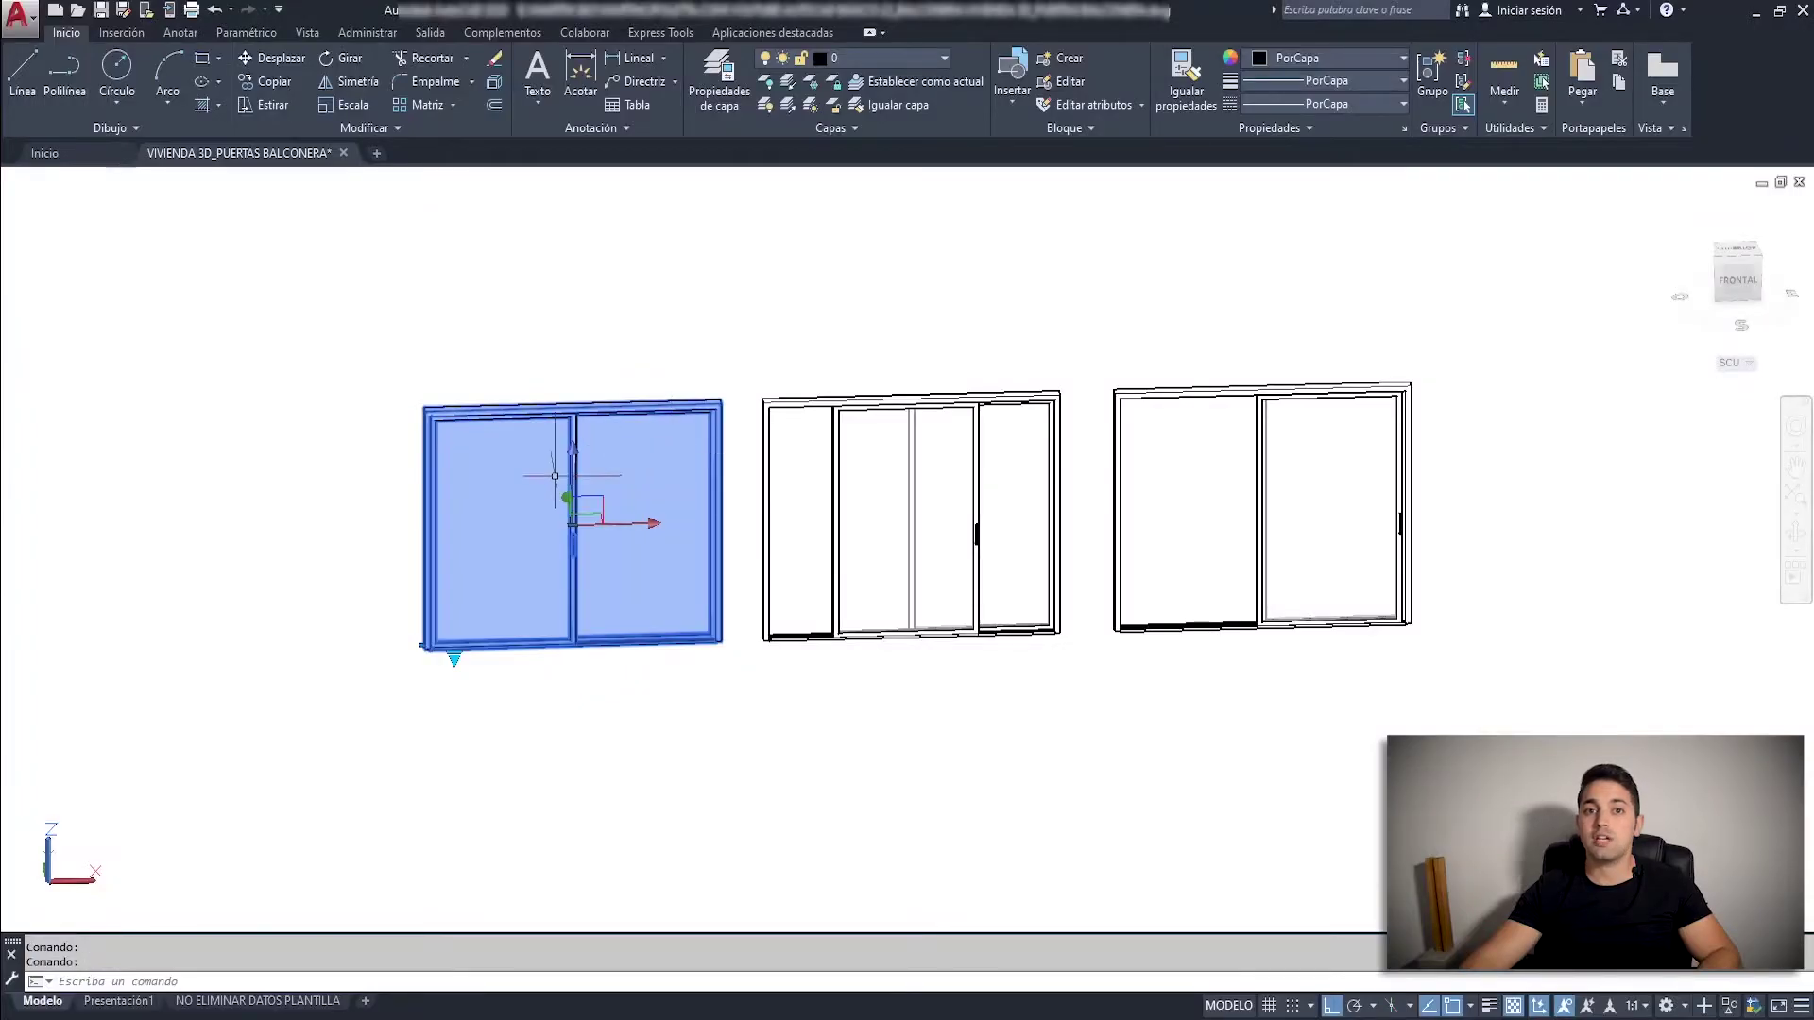
pyautogui.moveTo(481, 712); pyautogui.dragTo(838, 694, button='middle')
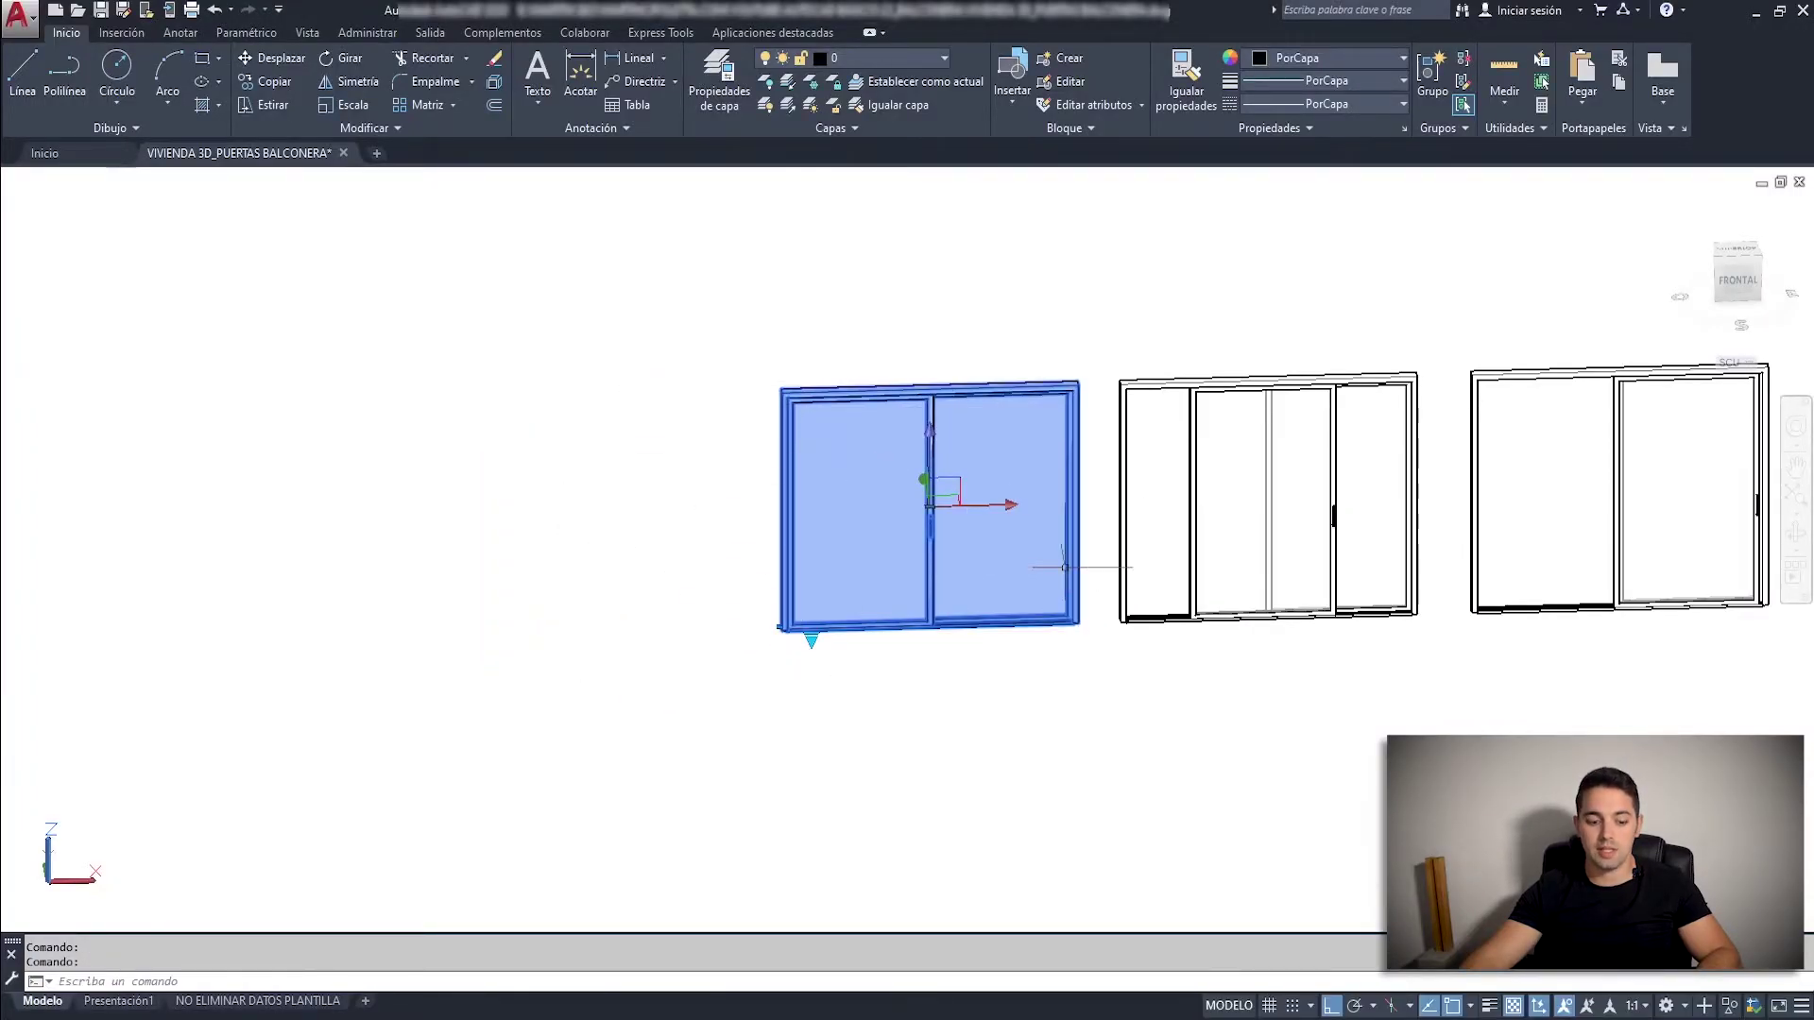
pyautogui.keyDown('shift'); pyautogui.moveTo(1064, 568); pyautogui.dragTo(712, 729, button='middle'); pyautogui.keyUp('shift')
pyautogui.scroll(4, 777, 494)
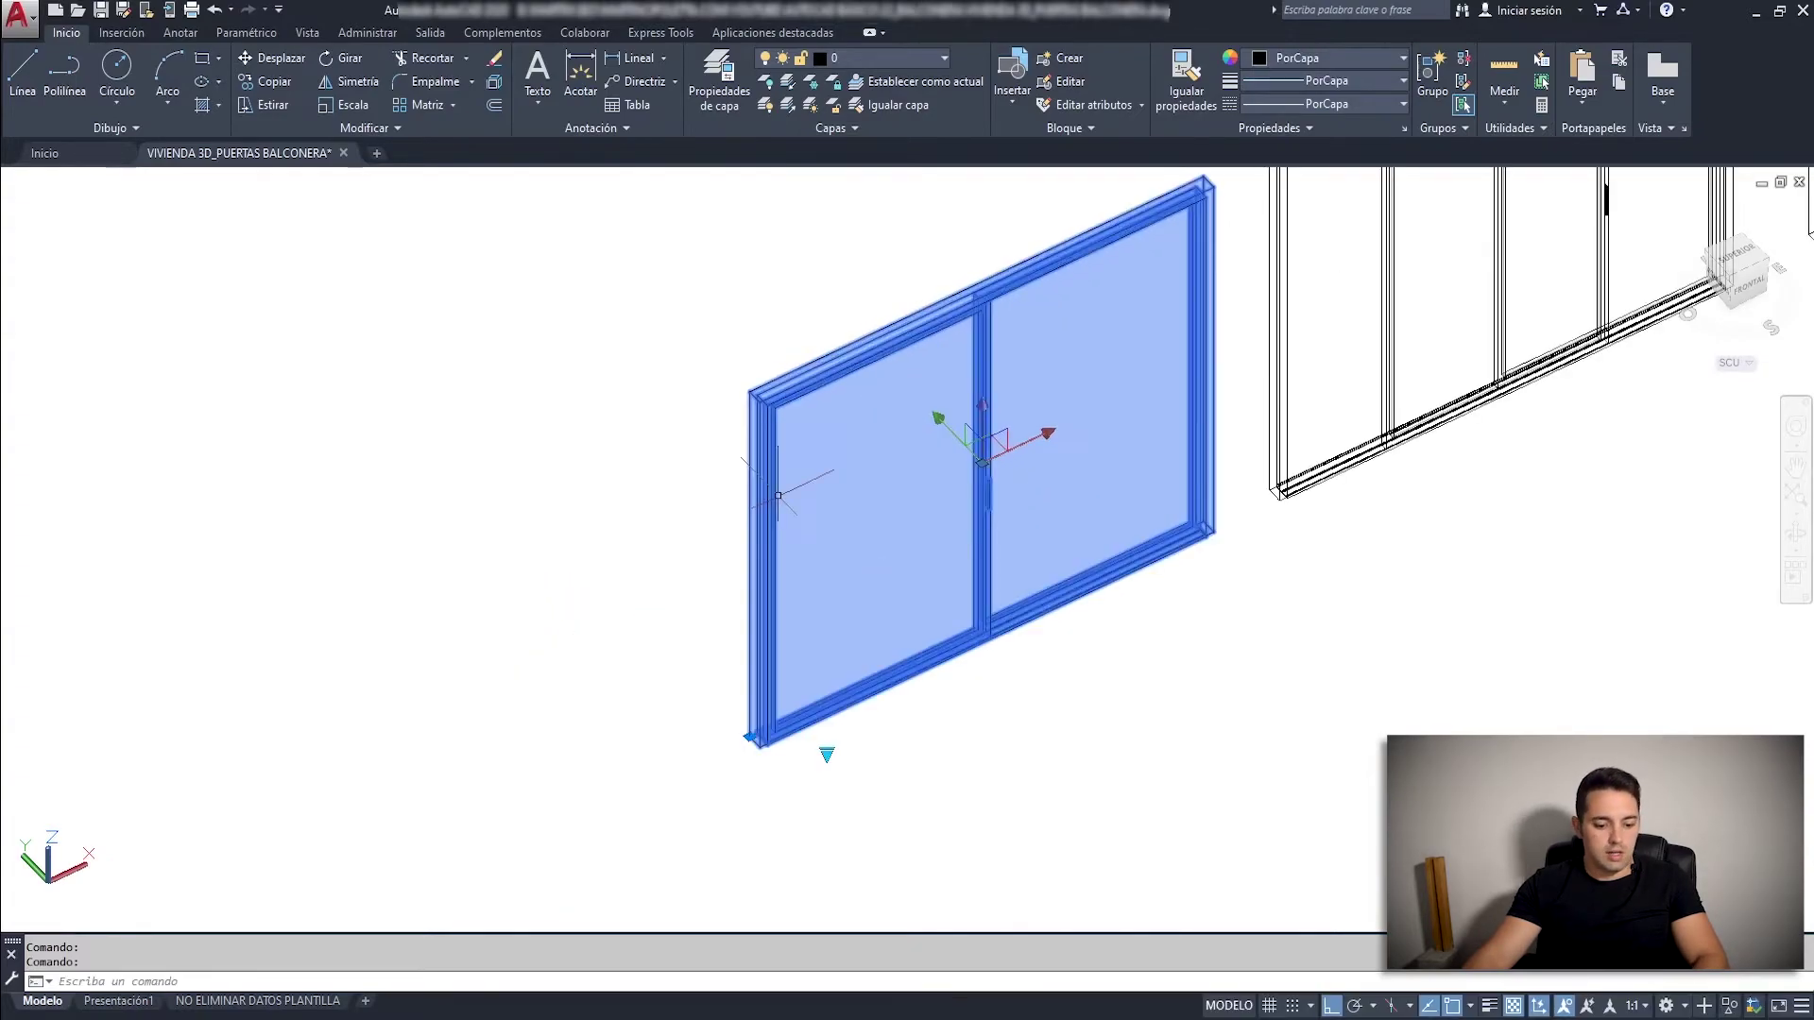
pyautogui.write('c')
pyautogui.press('Return')
pyautogui.scroll(4, 776, 728)
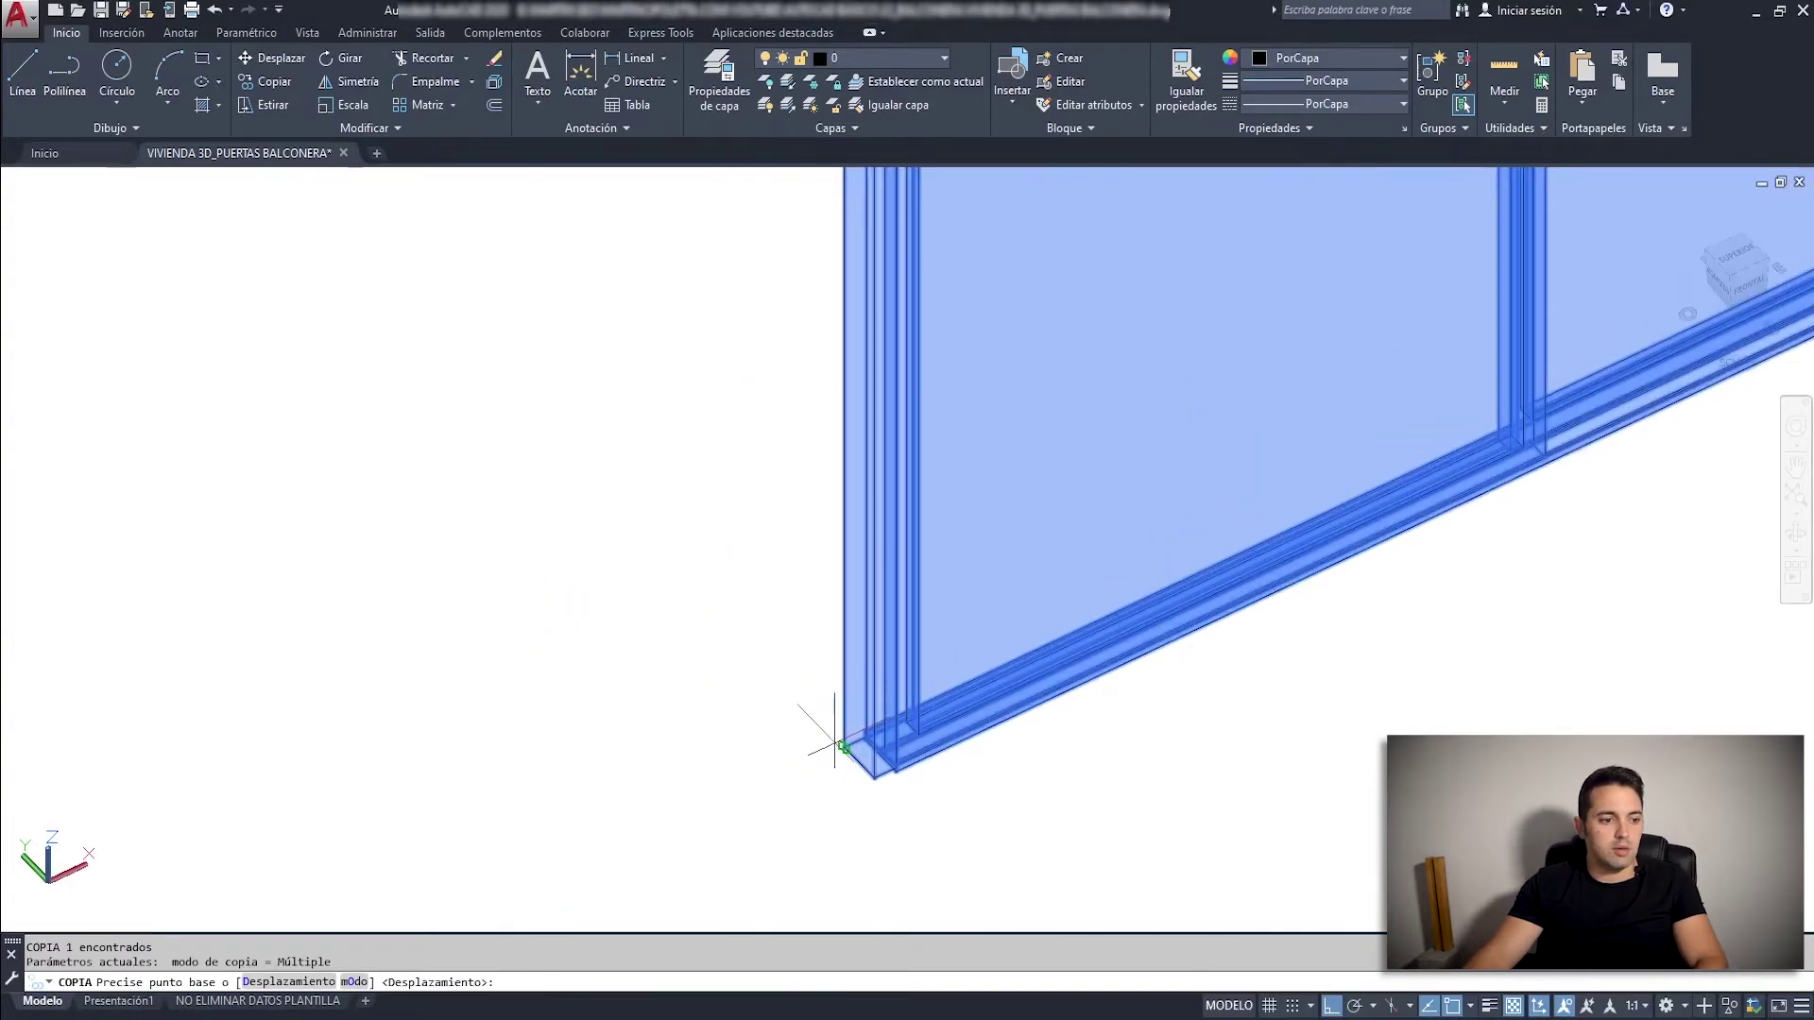
pyautogui.click(840, 749)
pyautogui.scroll(-5, 724, 611)
pyautogui.scroll(-3, 434, 636)
pyautogui.scroll(4, 434, 636)
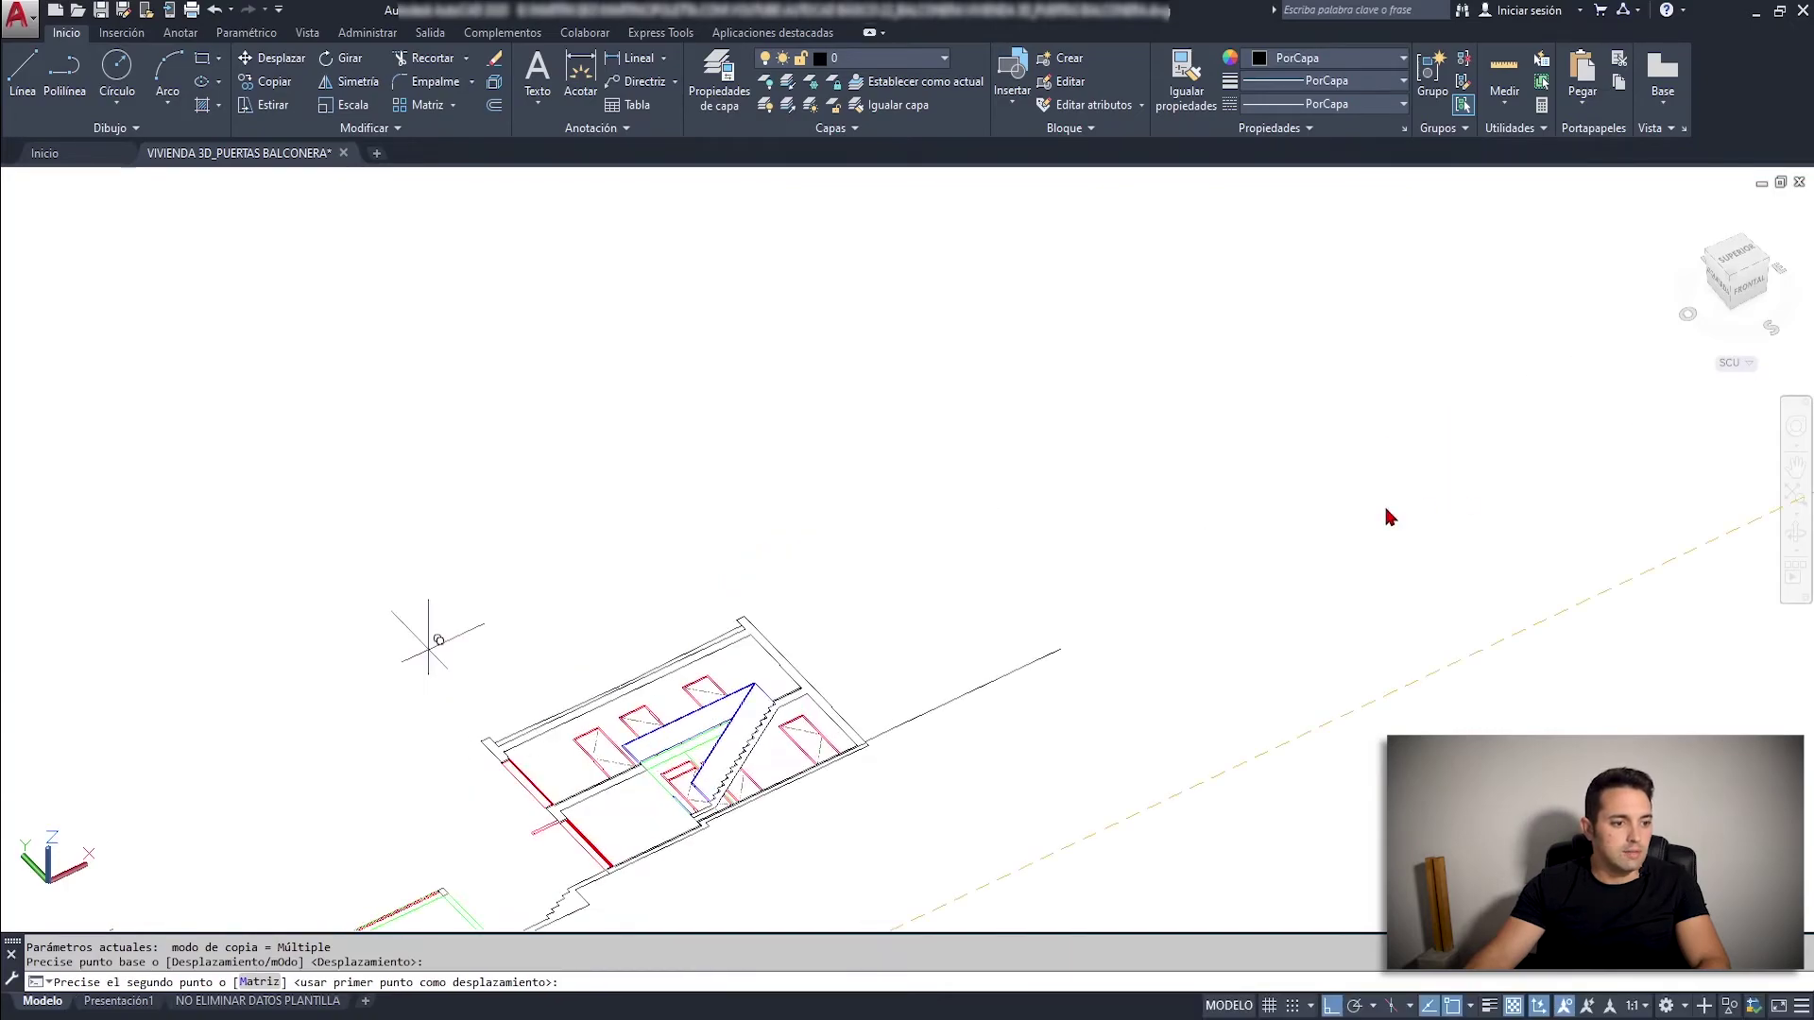
pyautogui.scroll(3, 493, 855)
pyautogui.scroll(5, 500, 874)
pyautogui.scroll(2, 1051, 477)
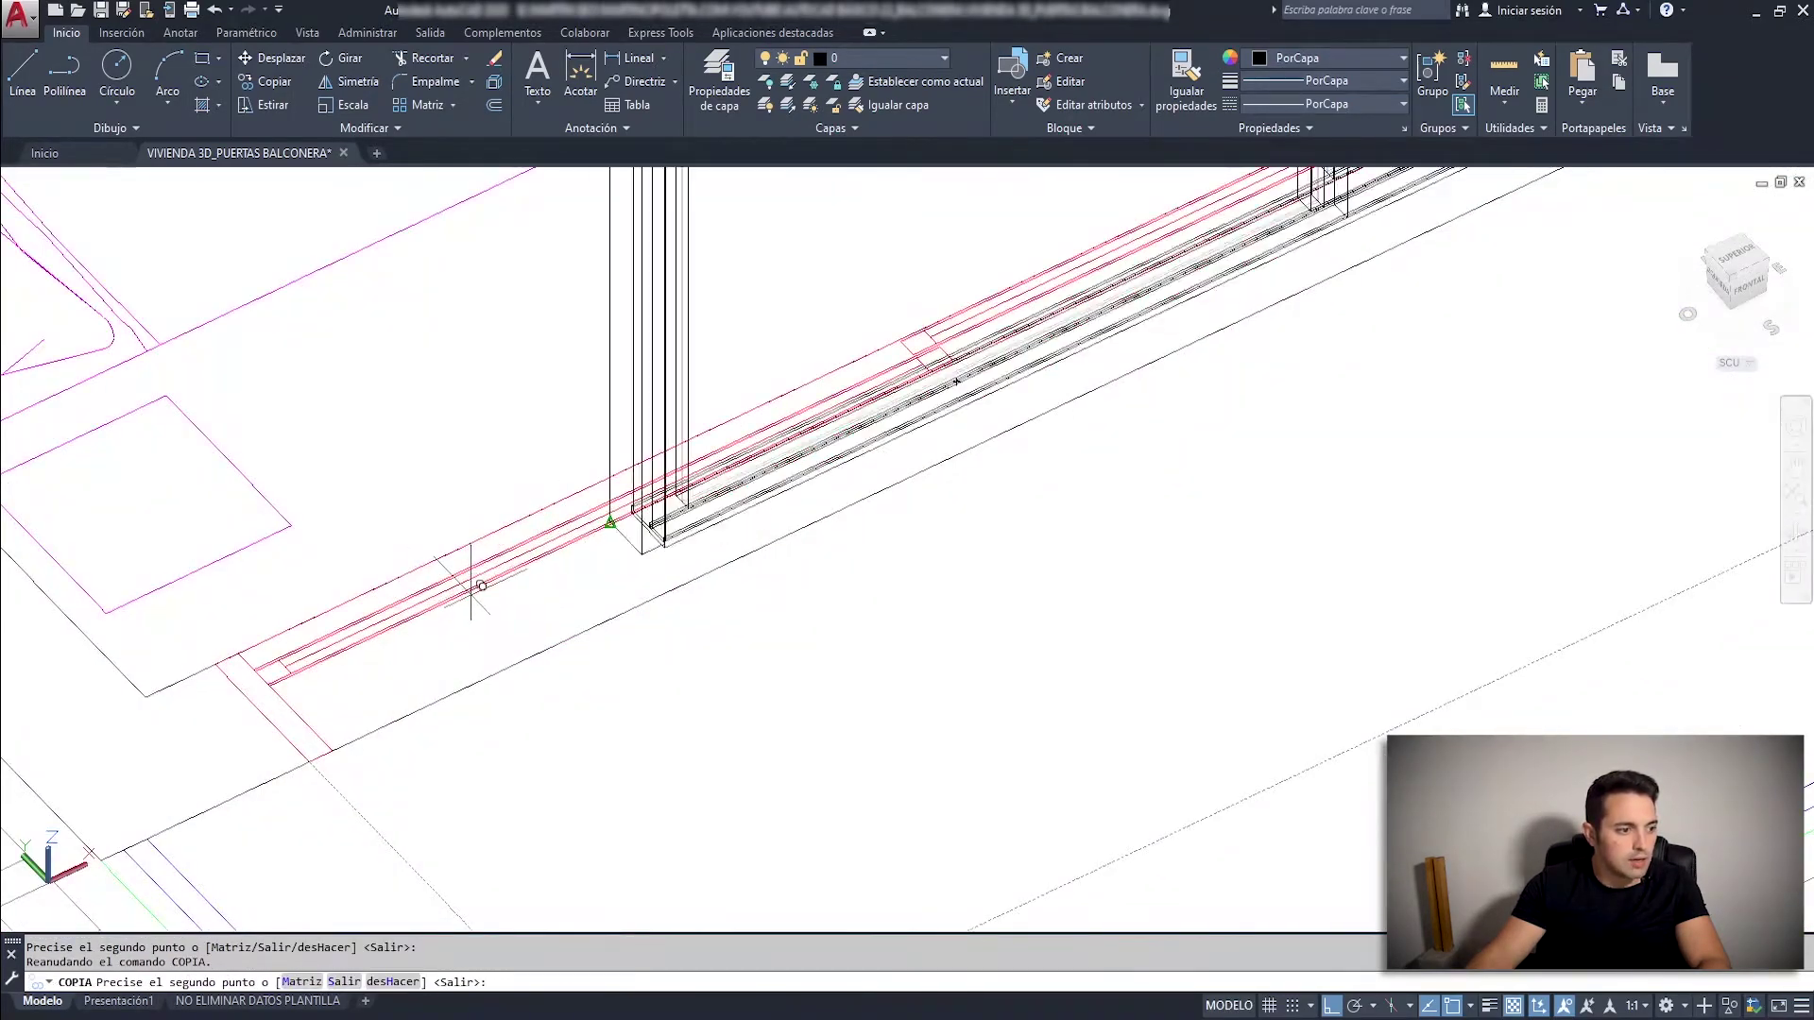
pyautogui.click(219, 646)
pyautogui.press('Return')
pyautogui.scroll(-5, 956, 382)
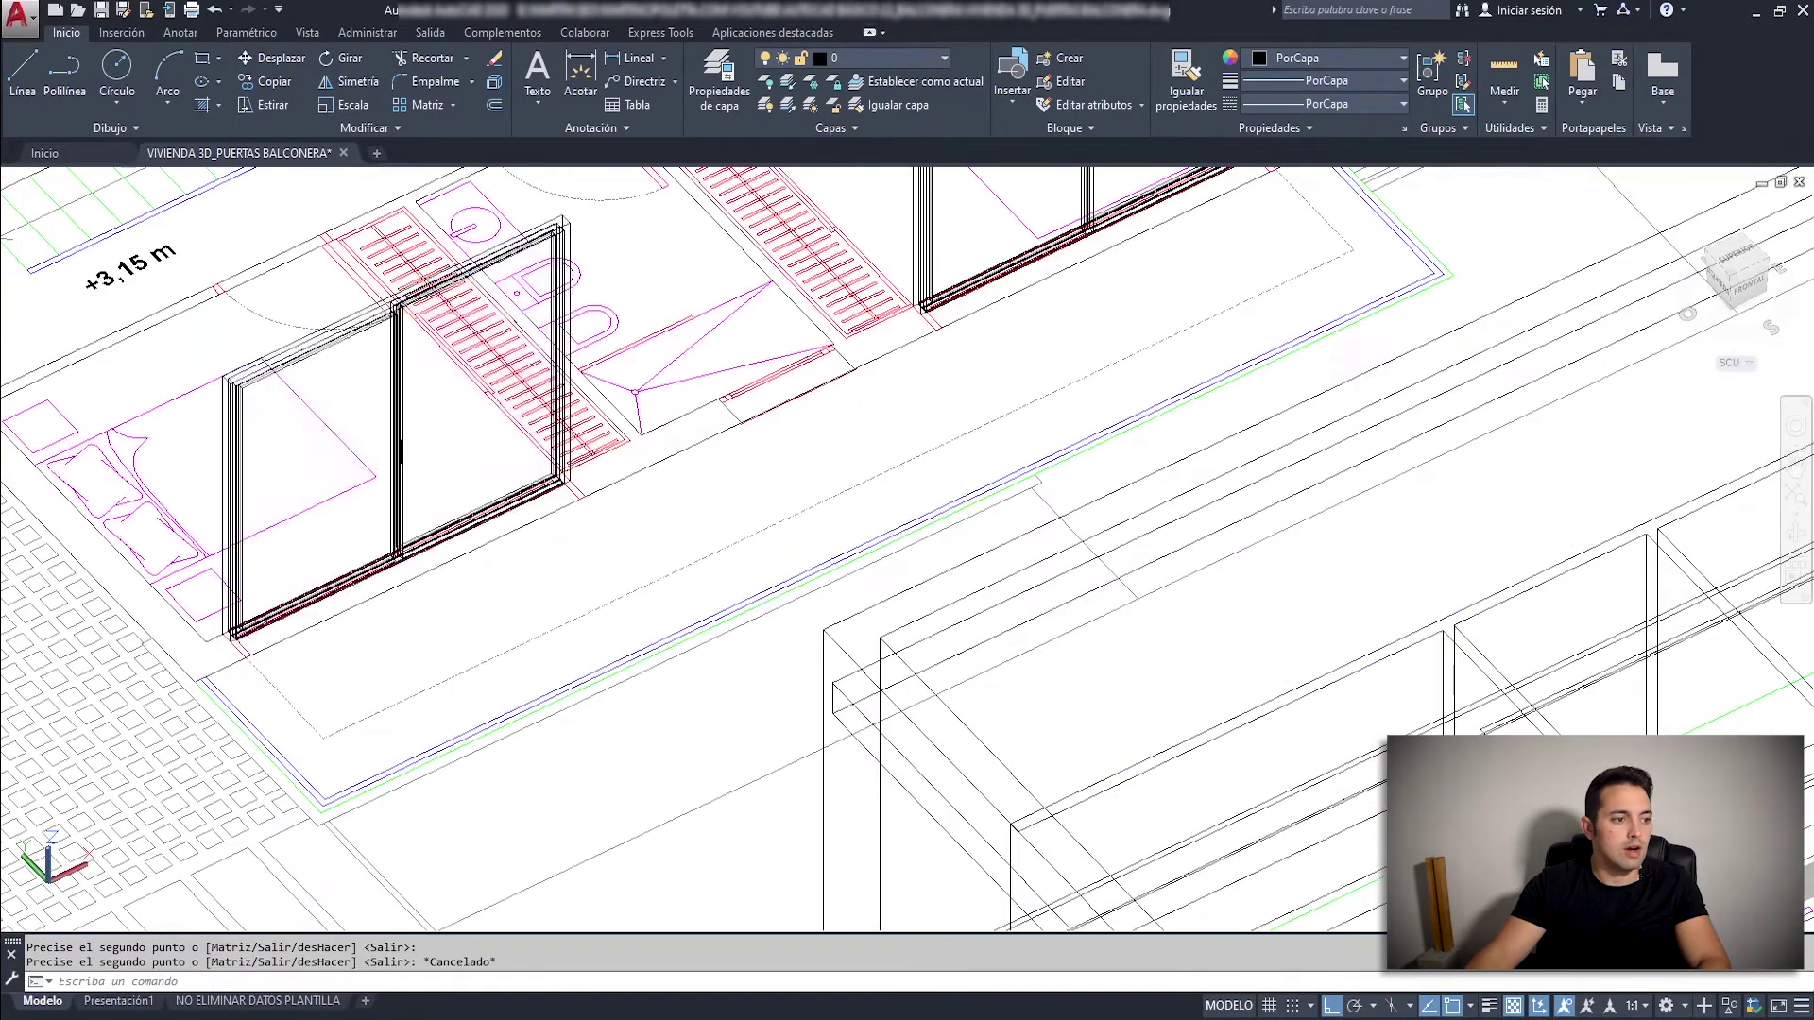
# Window-select both sliding doors and move them with D into the upper-floor balcony openings.
pyautogui.click(396, 473)
pyautogui.click(947, 217)
pyautogui.click(840, 312)
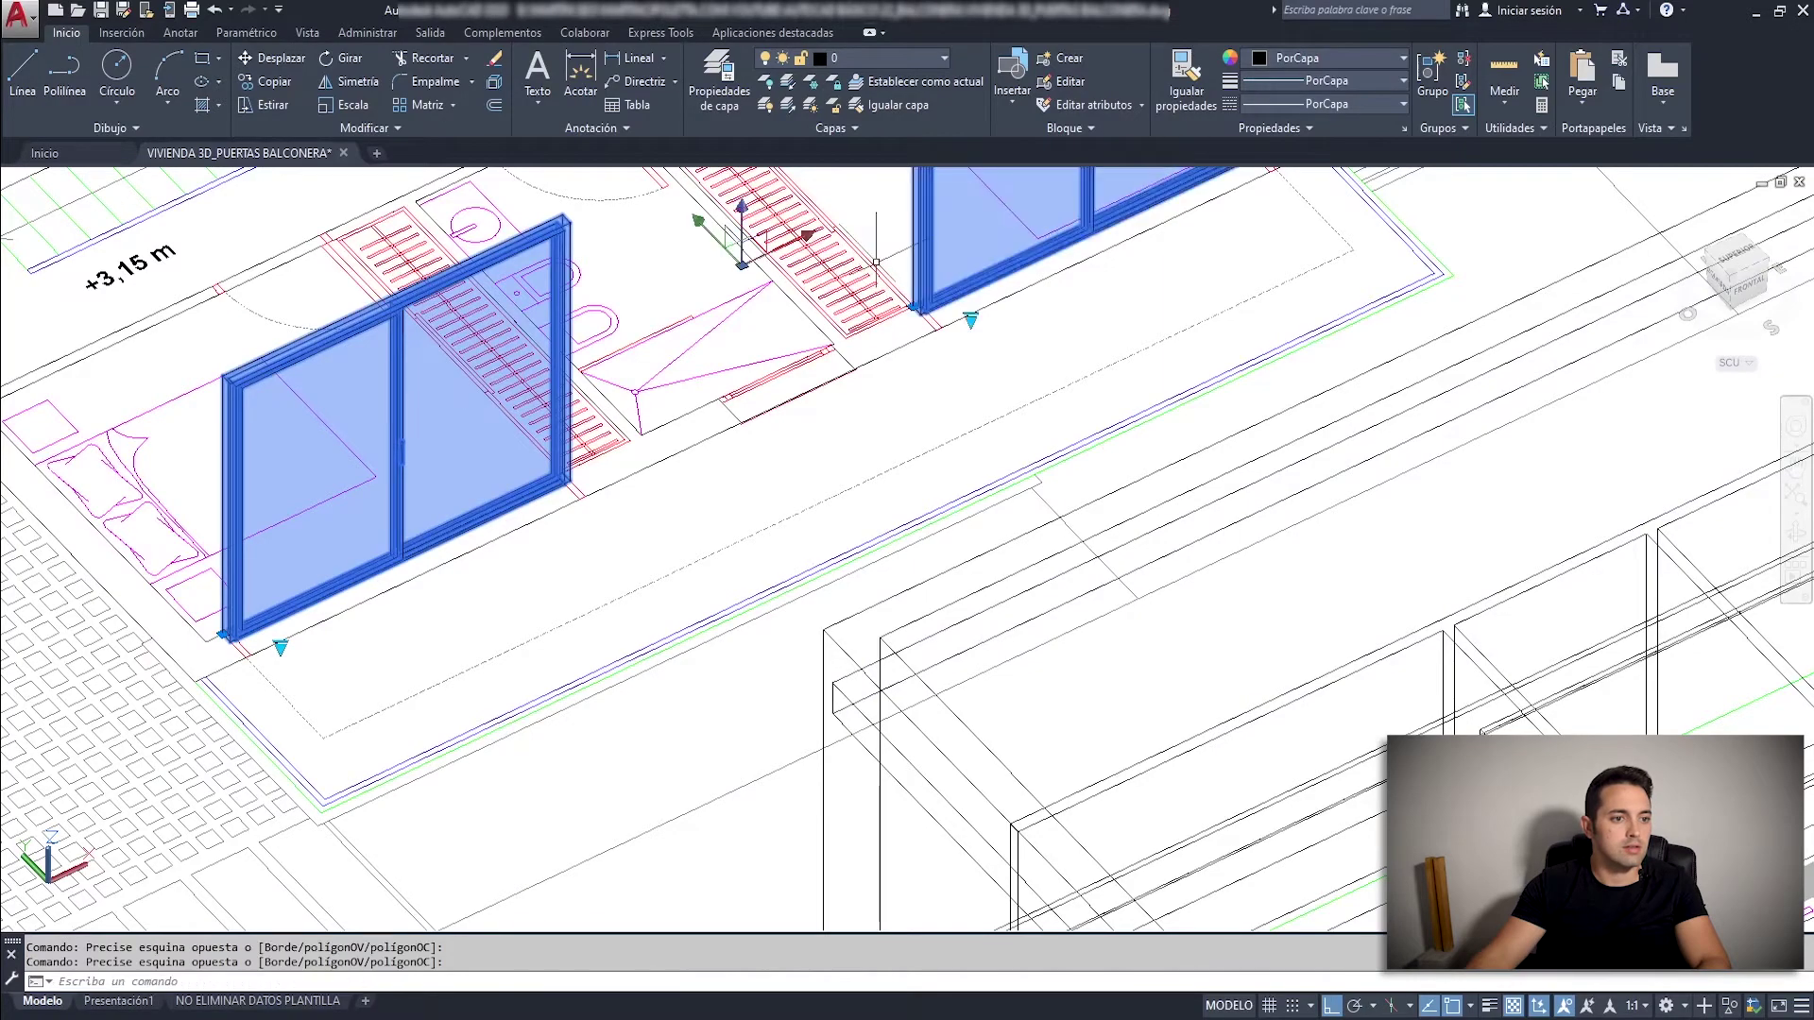
pyautogui.scroll(-5, 841, 312)
pyautogui.keyDown('shift'); pyautogui.moveTo(841, 311); pyautogui.dragTo(799, 570, button='middle'); pyautogui.keyUp('shift')
pyautogui.scroll(3, 798, 569)
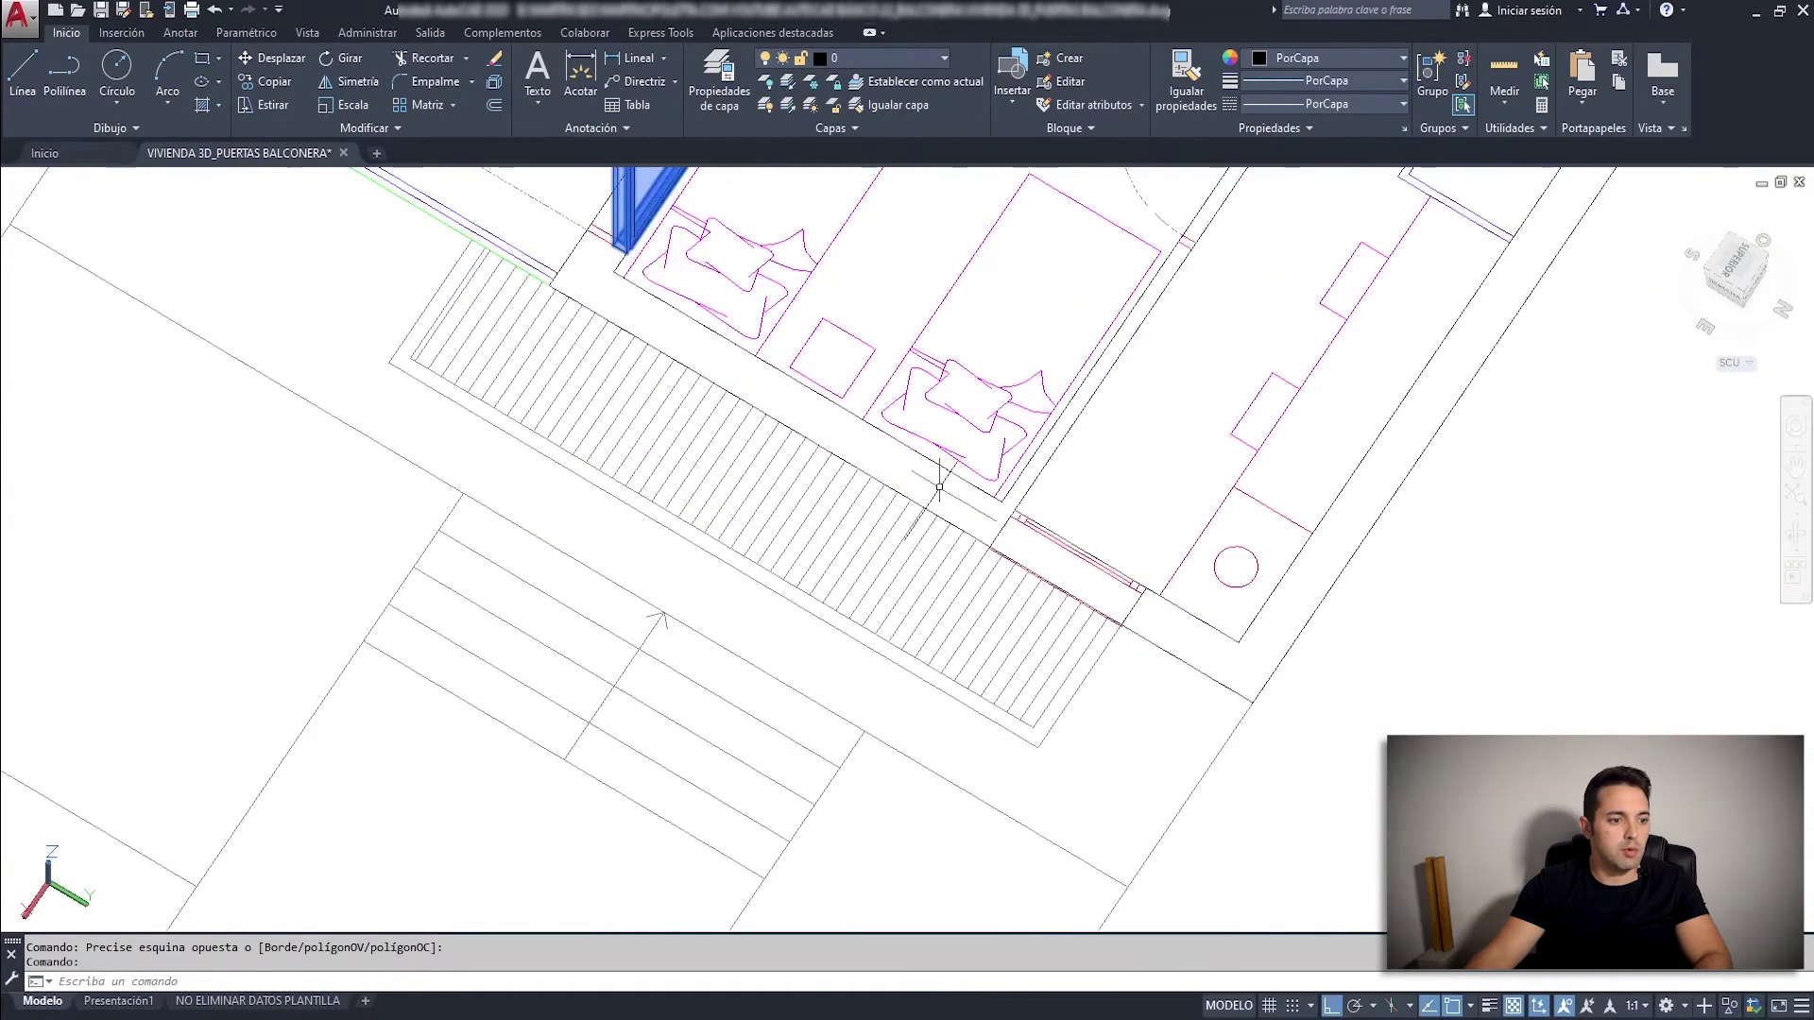
pyautogui.scroll(2, 798, 570)
pyautogui.write('D')
pyautogui.press('Return')
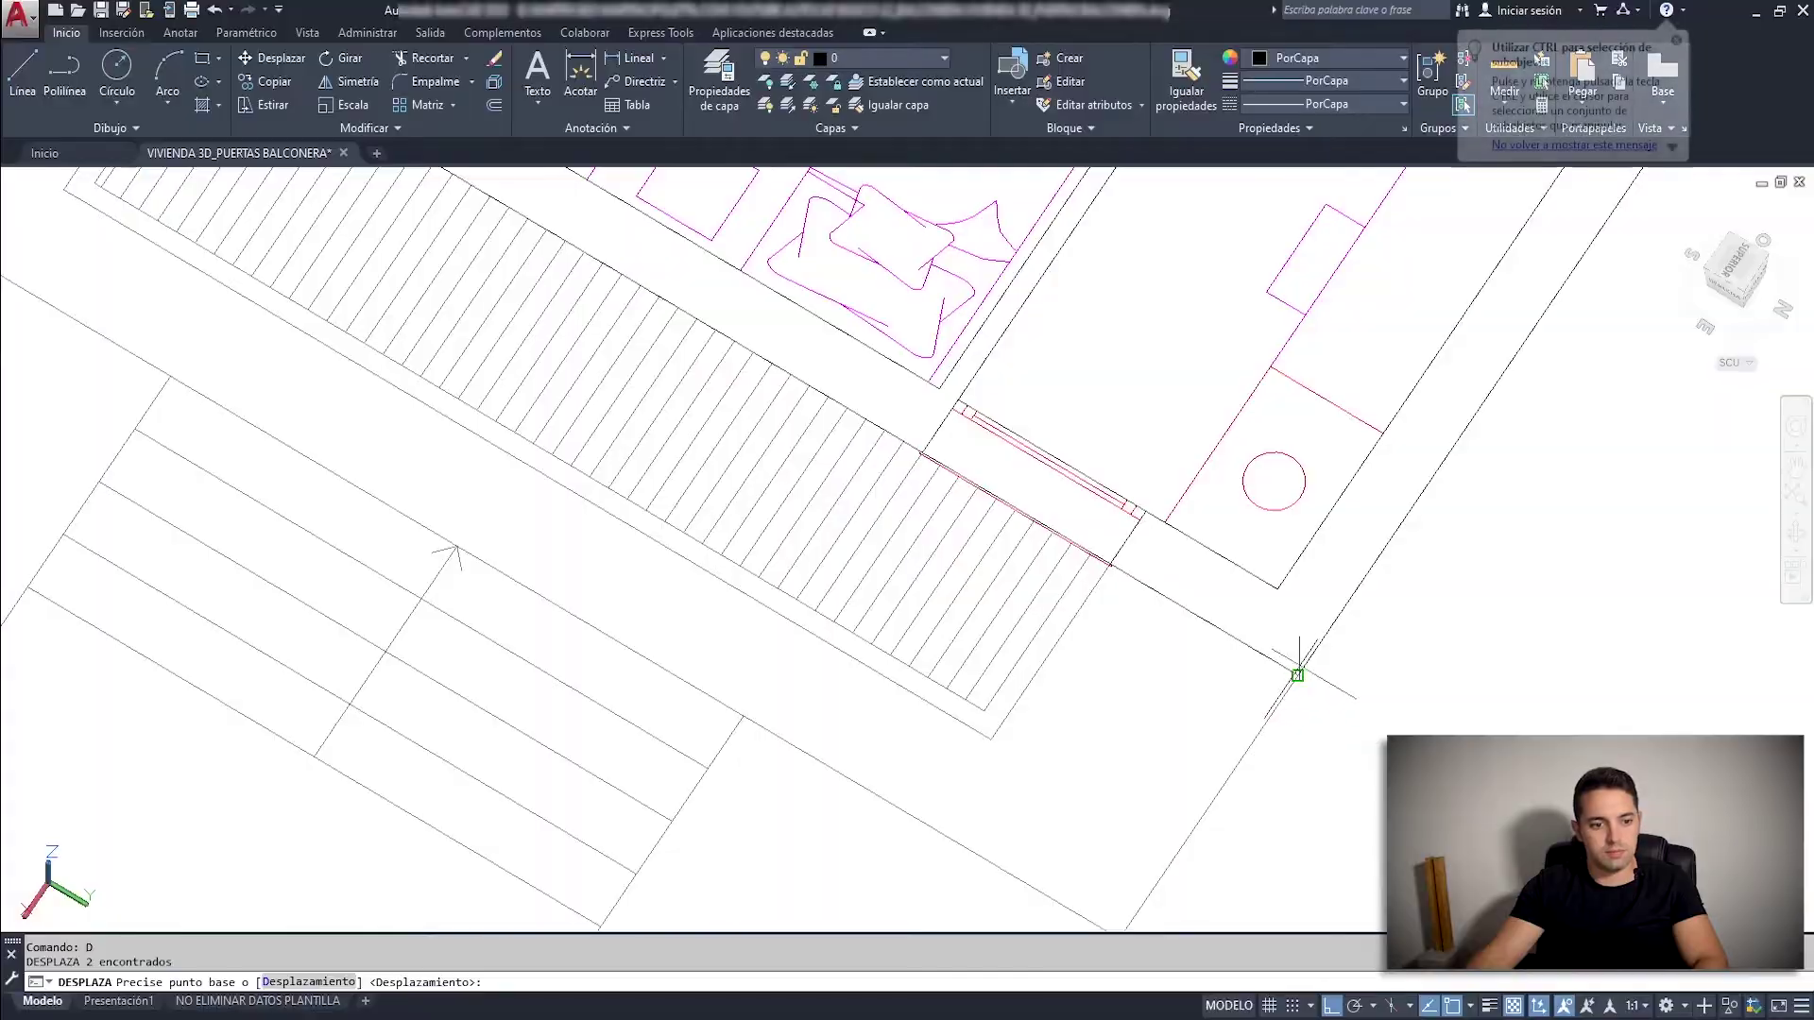
pyautogui.click(1295, 667)
pyautogui.scroll(-5, 1304, 656)
pyautogui.keyDown('shift'); pyautogui.moveTo(979, 416); pyautogui.dragTo(756, 396, button='middle'); pyautogui.keyUp('shift')
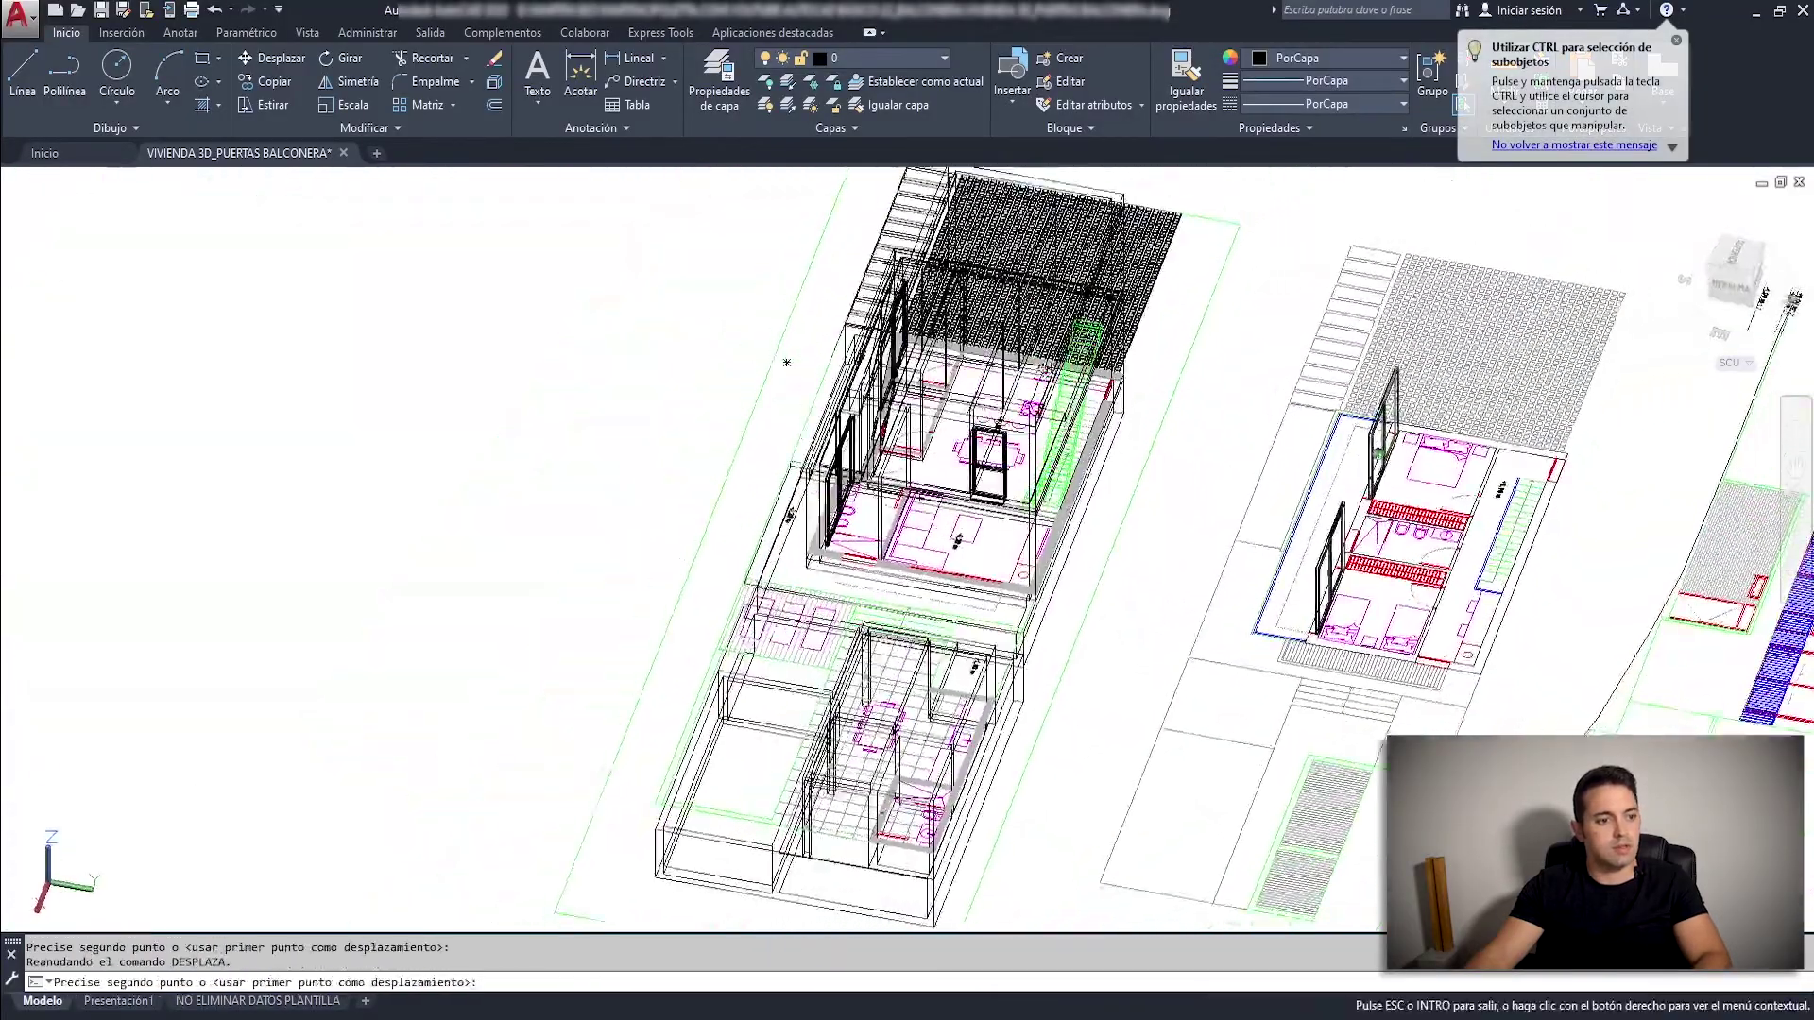
pyautogui.scroll(5, 756, 397)
pyautogui.scroll(3, 756, 397)
pyautogui.scroll(2, 756, 397)
pyautogui.scroll(-3, 756, 396)
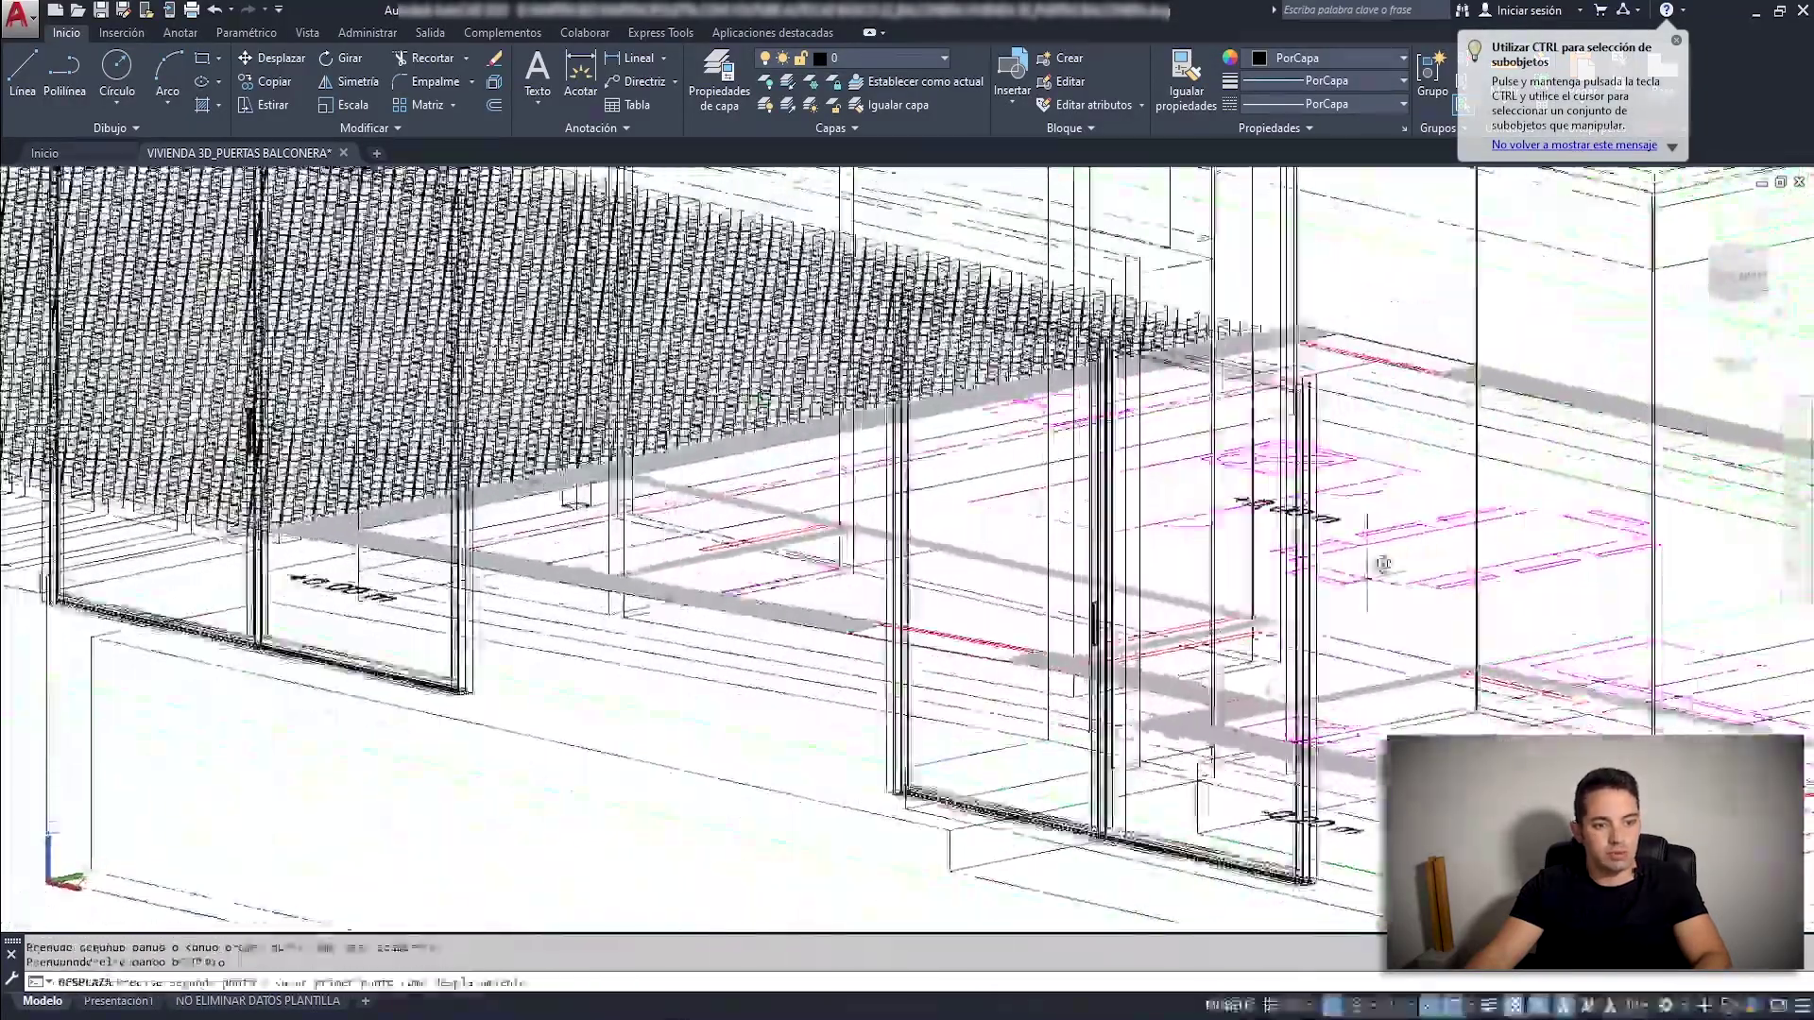
pyautogui.scroll(-3, 756, 397)
pyautogui.scroll(5, 1003, 669)
pyautogui.click(1003, 669)
pyautogui.scroll(-4, 1003, 669)
# Turn off dynamic UCS with F6 and toggle the grid with F7.
pyautogui.keyDown('shift'); pyautogui.moveTo(905, 730); pyautogui.dragTo(1357, 680, button='middle'); pyautogui.keyUp('shift')
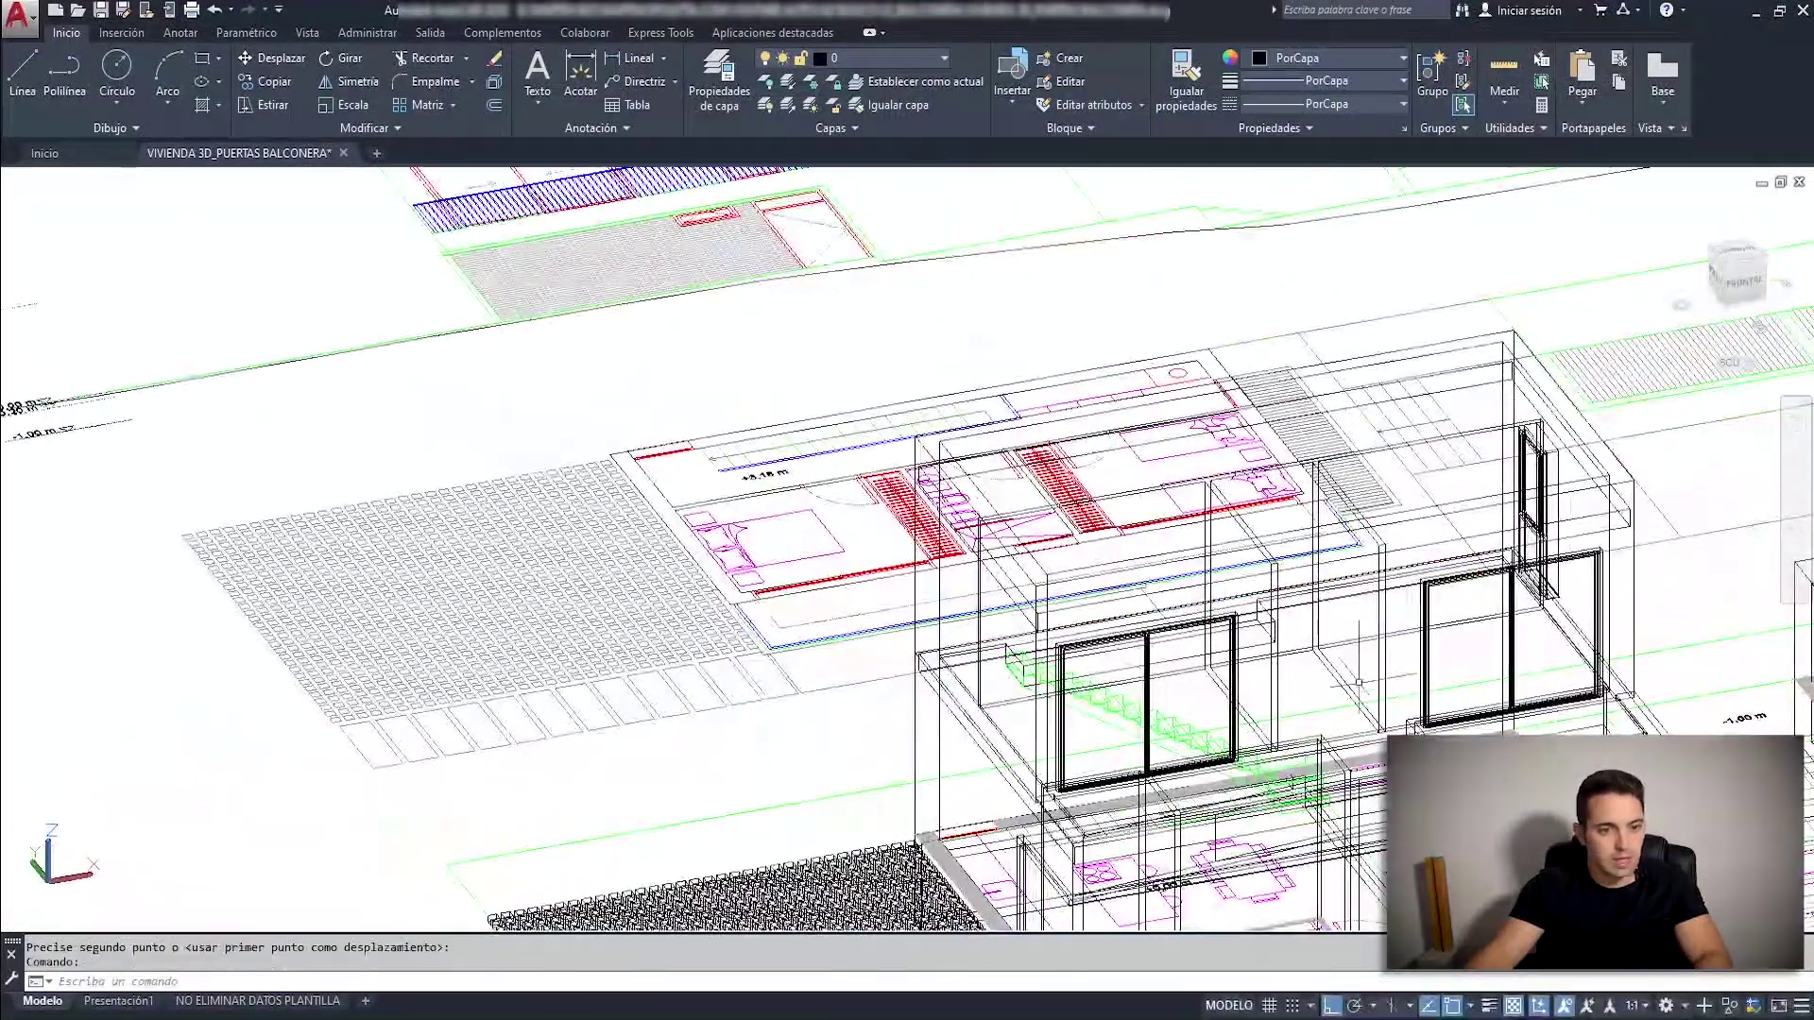
pyautogui.scroll(-2, 1543, 650)
pyautogui.scroll(5, 1228, 585)
pyautogui.press('F6')
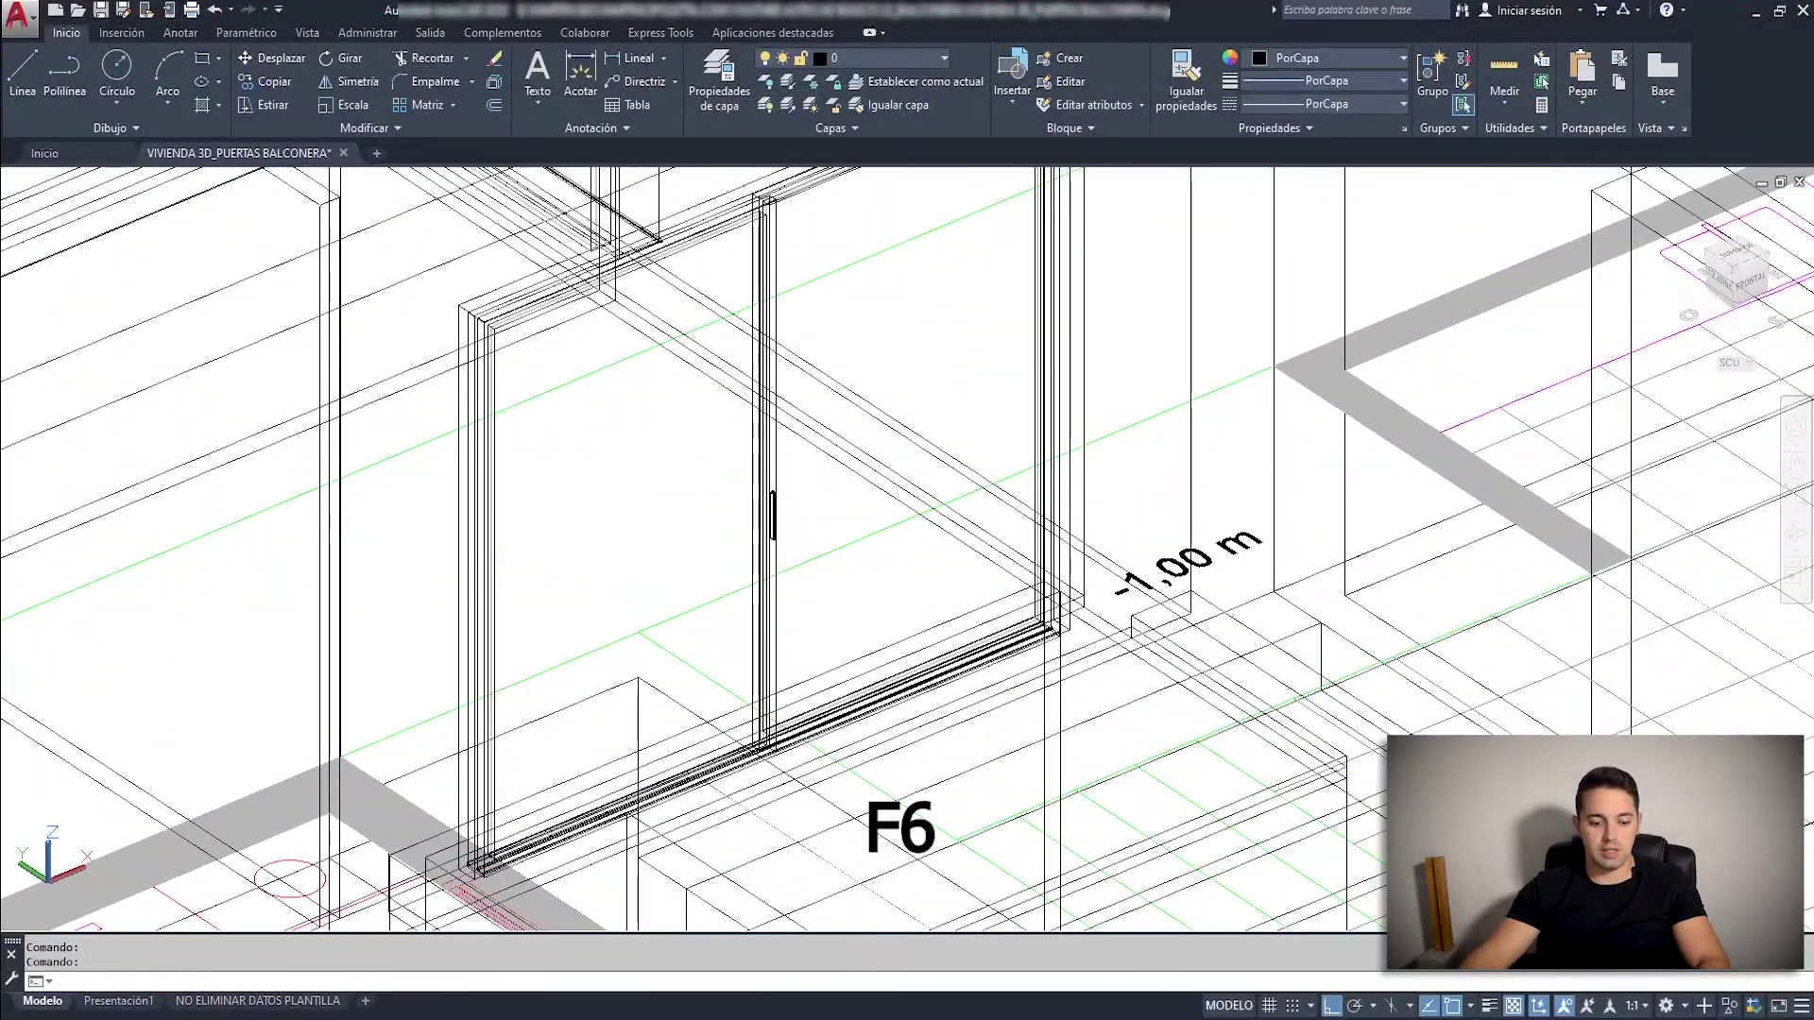
pyautogui.press('F7')
pyautogui.press('F7')
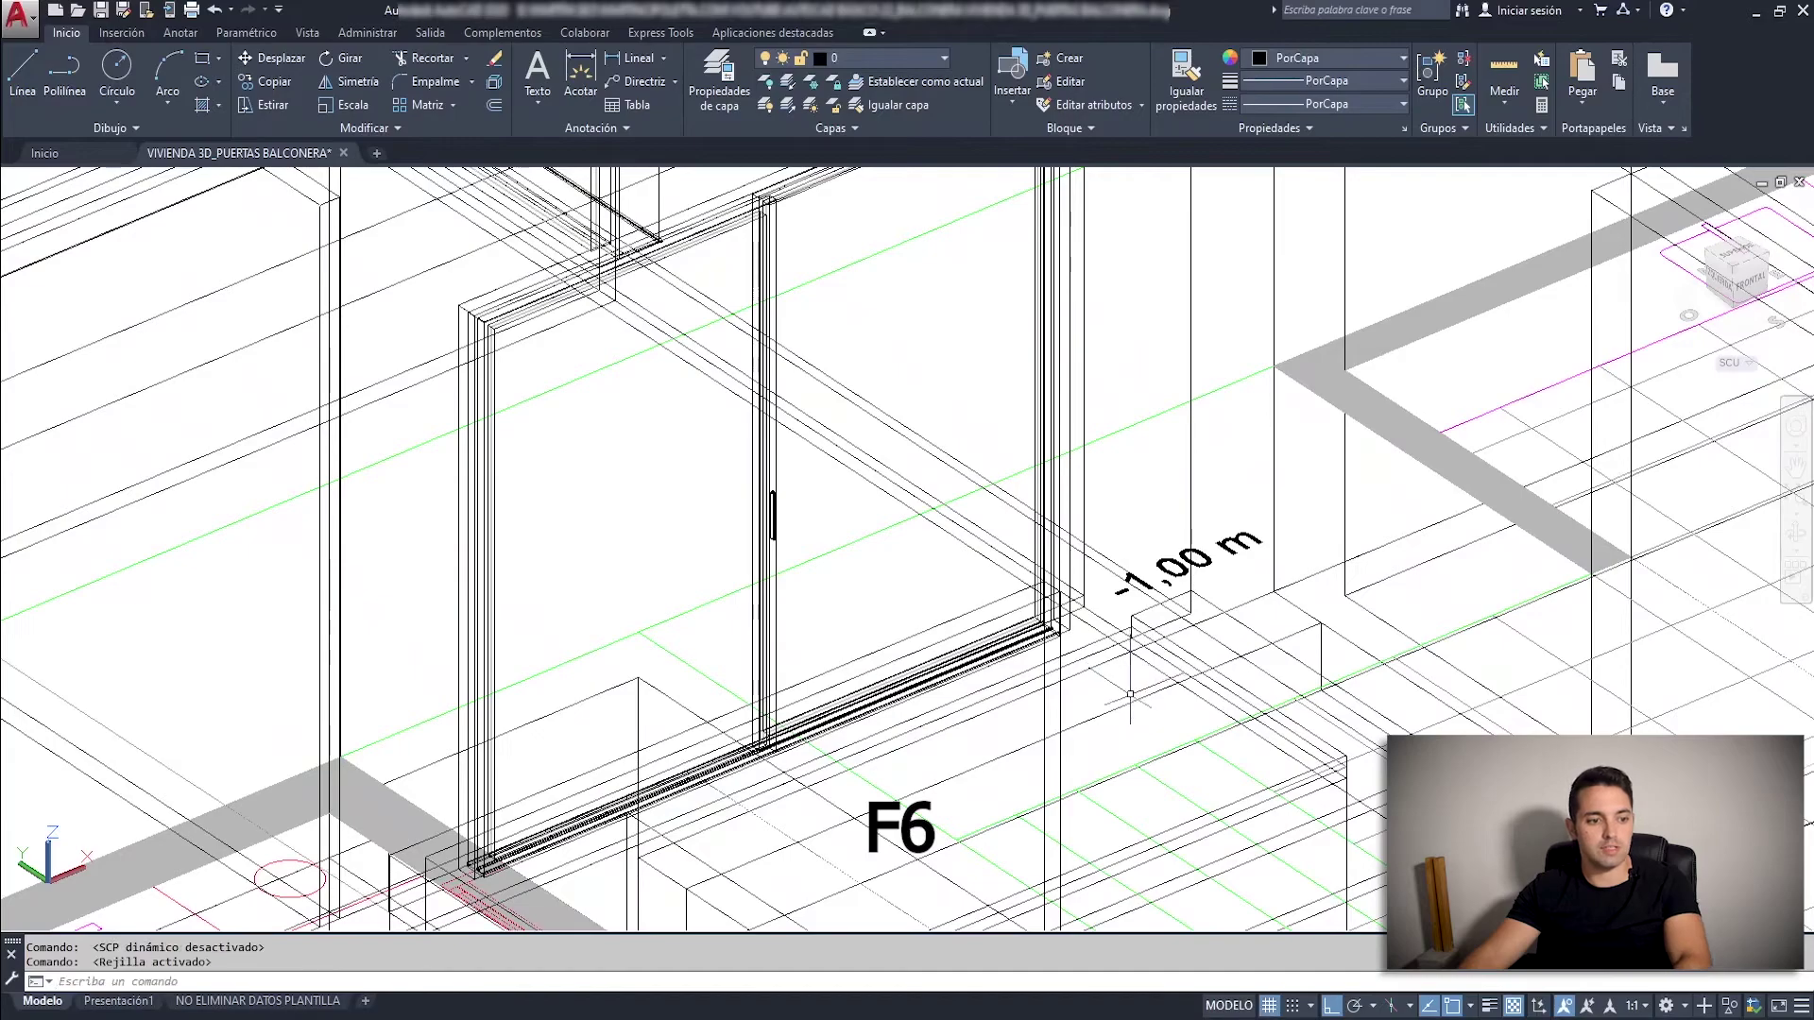
pyautogui.scroll(2, 791, 605)
# Draw a rectangle across the first door opening and extrude it up to the frame top.
pyautogui.write('rec')
pyautogui.press('Return')
pyautogui.scroll(2, 992, 600)
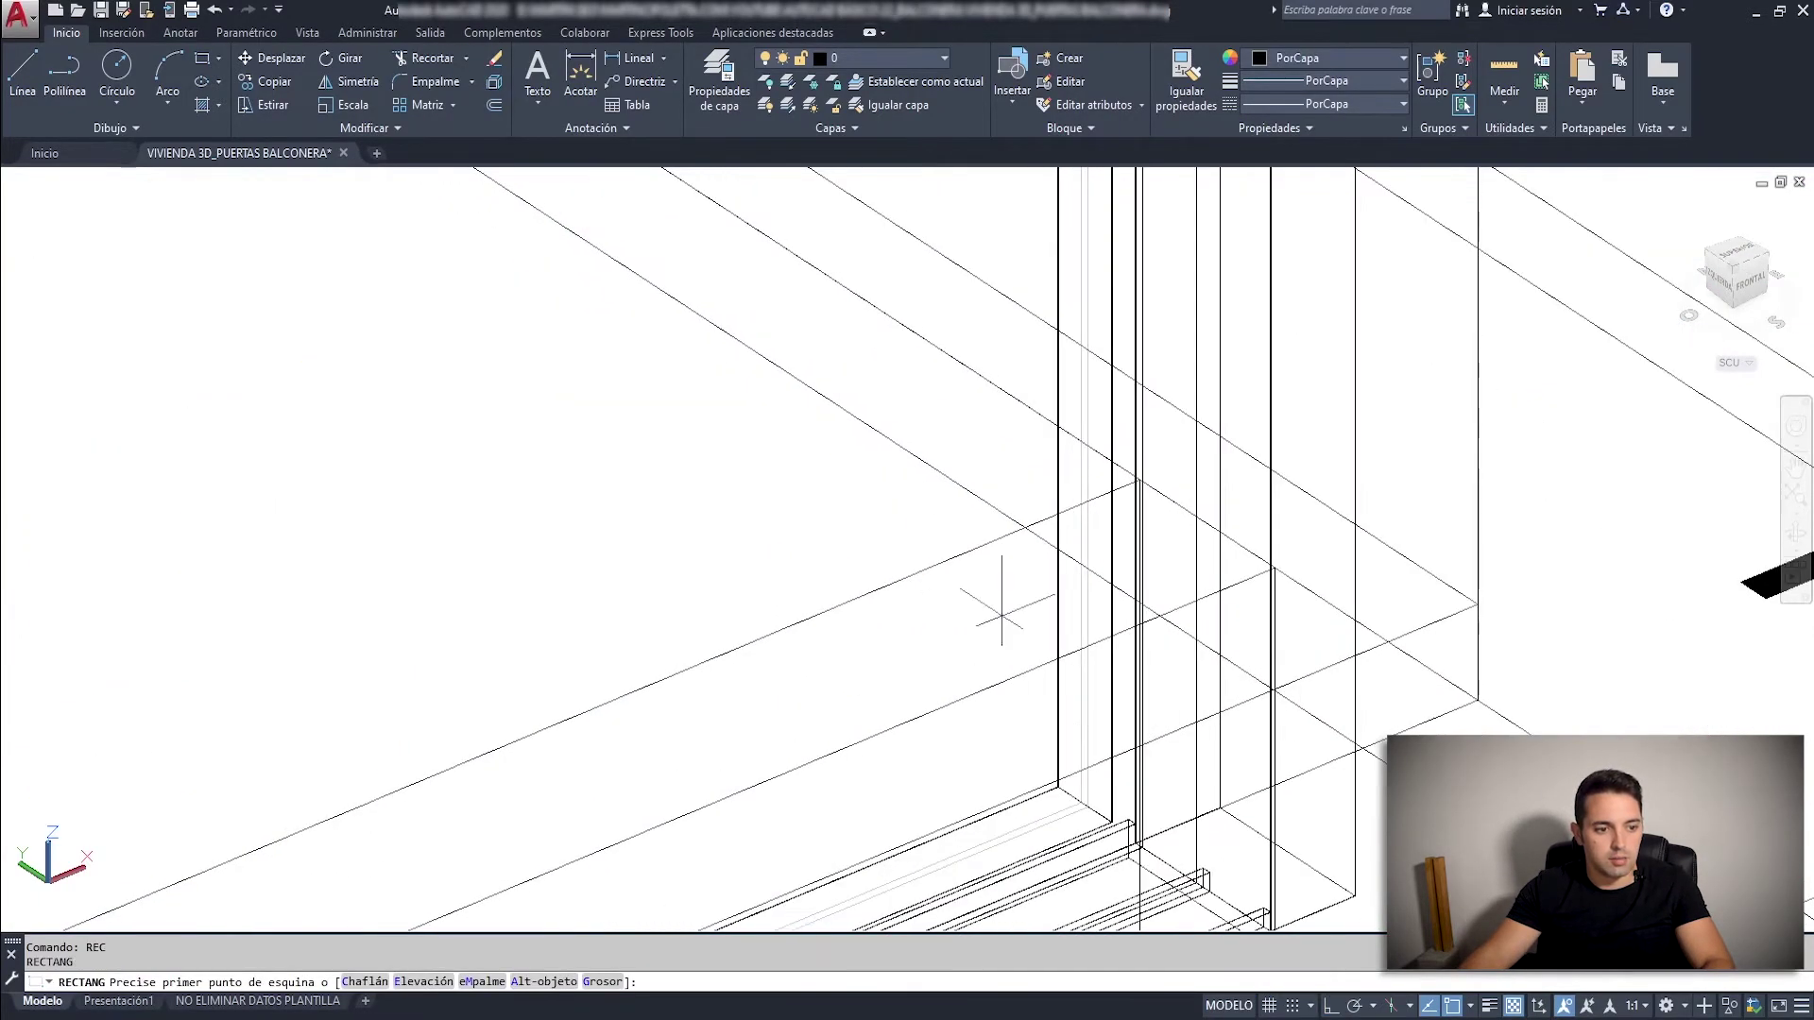
pyautogui.click(1219, 810)
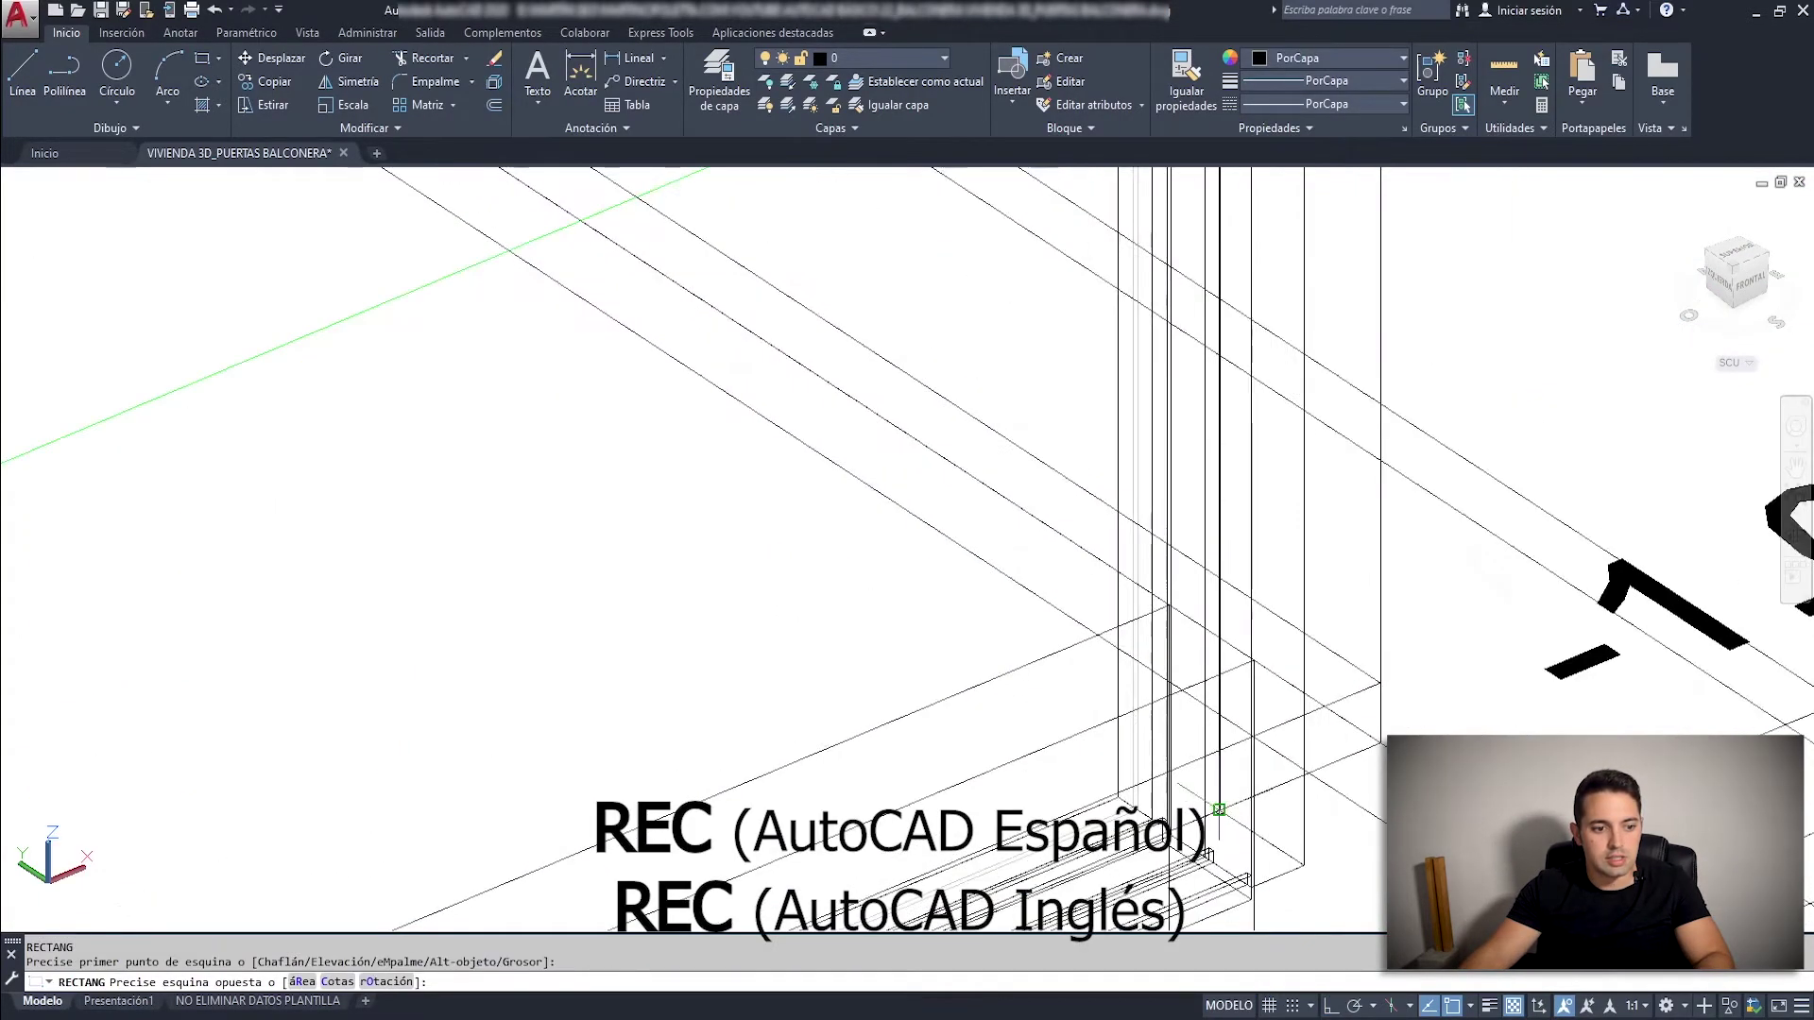
pyautogui.scroll(-3, 1228, 803)
pyautogui.scroll(-2, 1163, 600)
pyautogui.scroll(-2, 1115, 511)
pyautogui.scroll(3, 1092, 460)
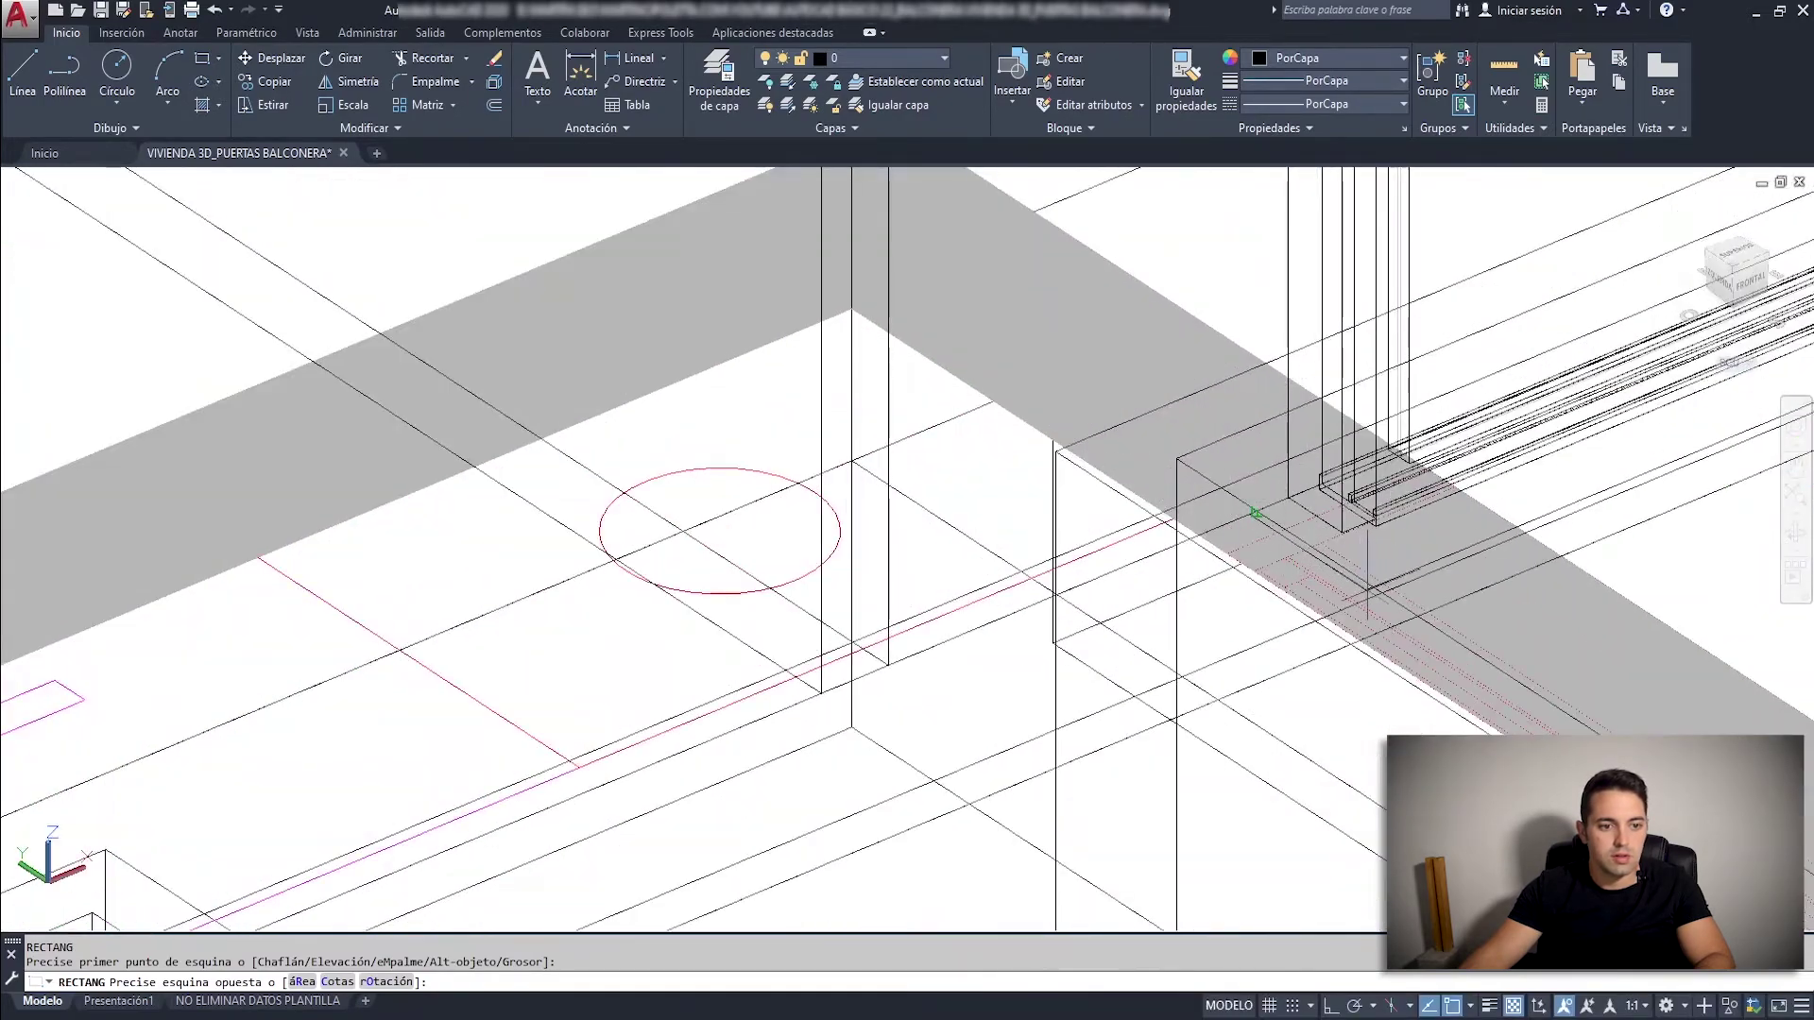
pyautogui.scroll(2, 1266, 411)
pyautogui.click(1269, 403)
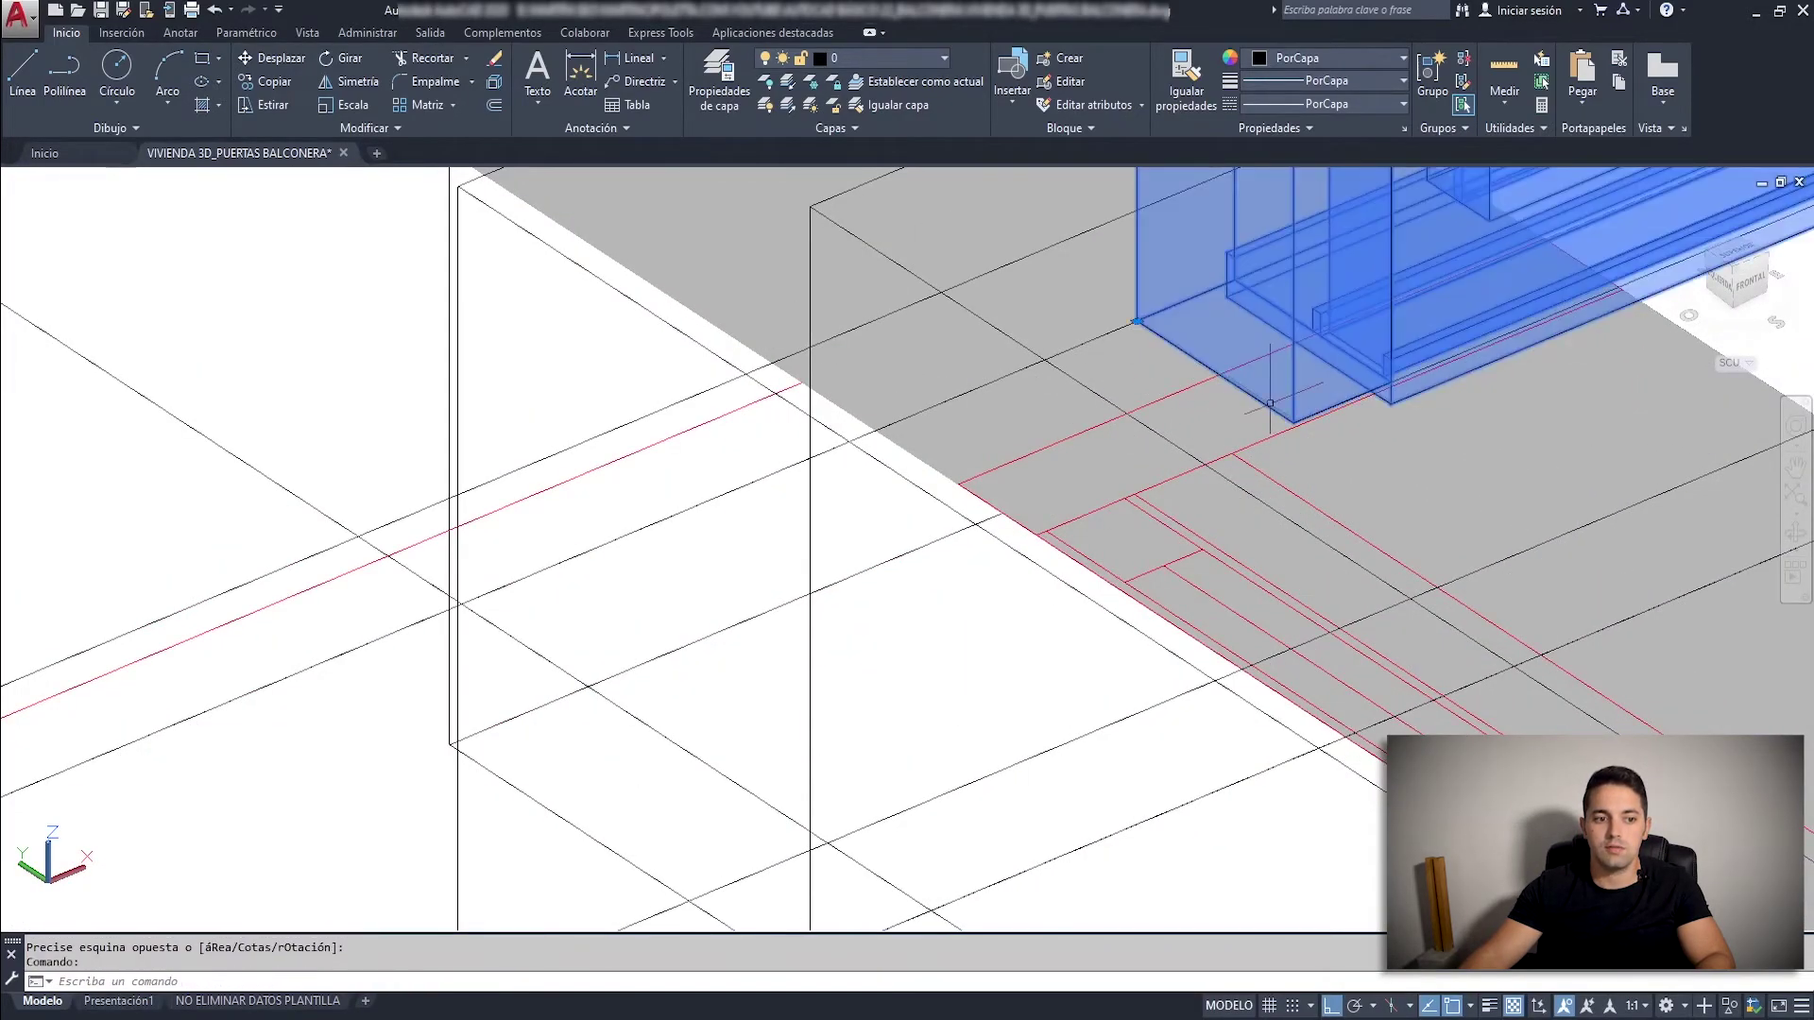
pyautogui.scroll(-4, 900, 540)
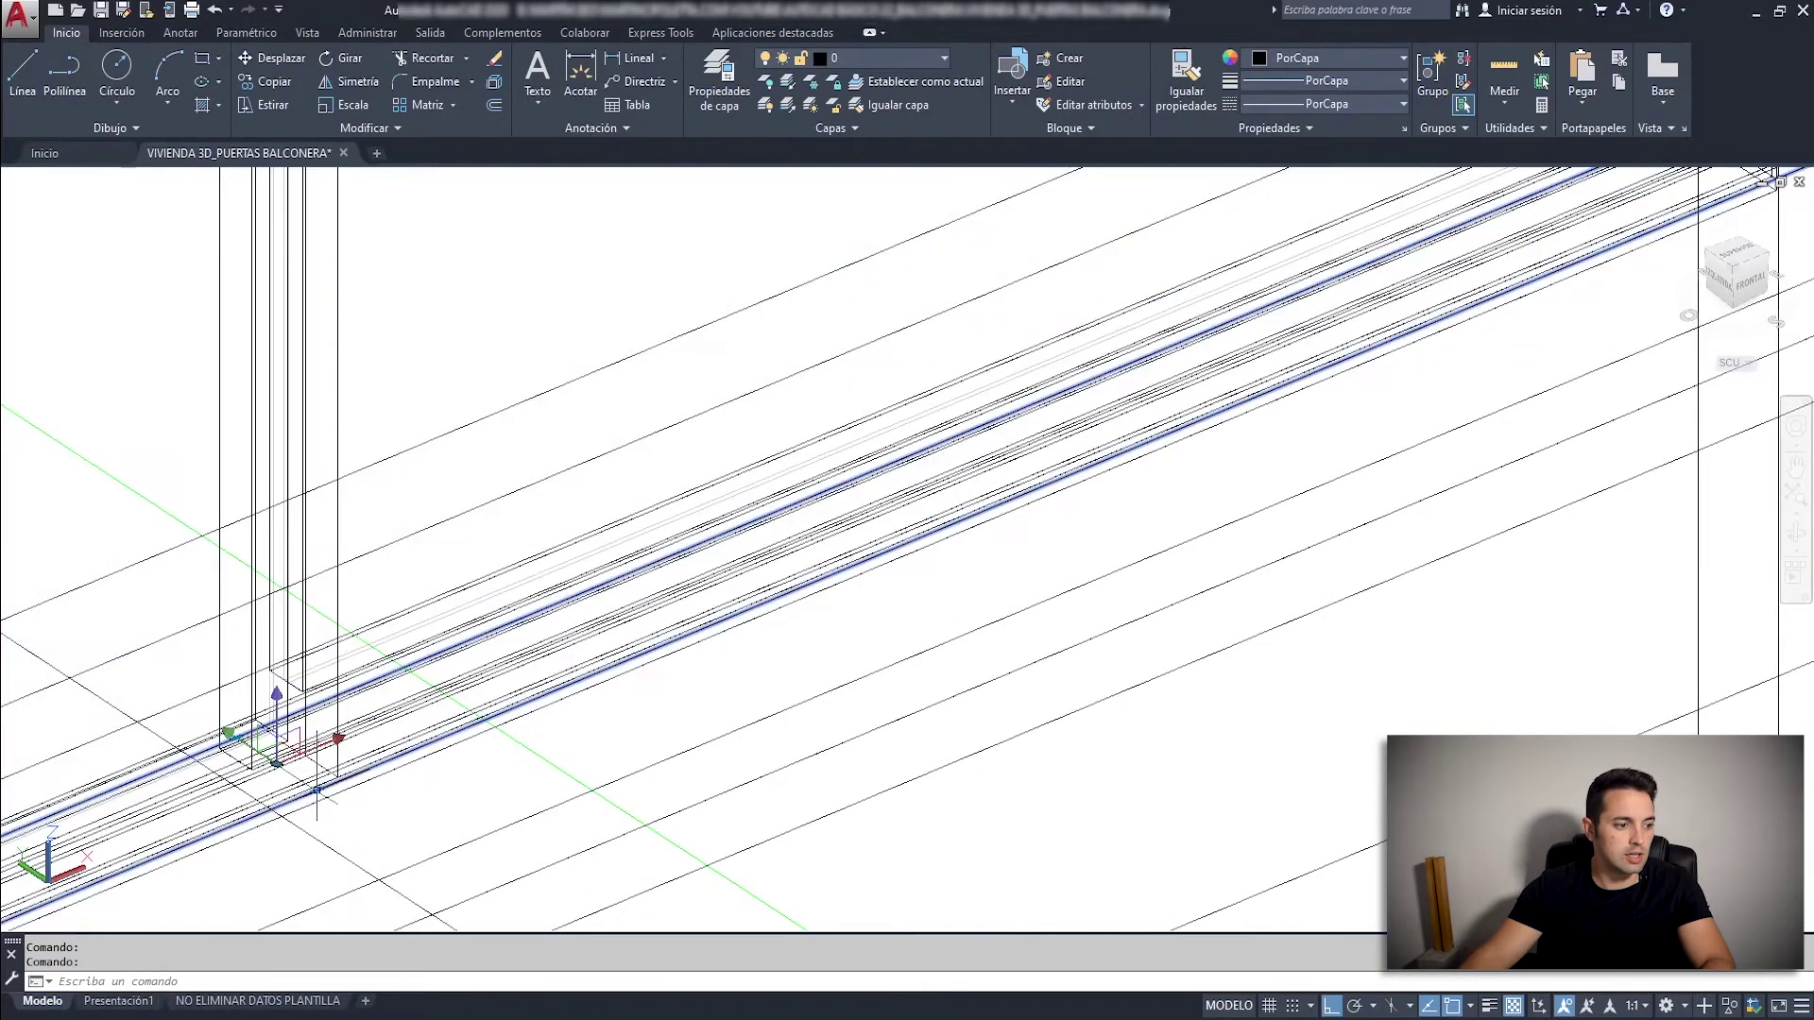
pyautogui.click(311, 751)
pyautogui.scroll(2, 758, 552)
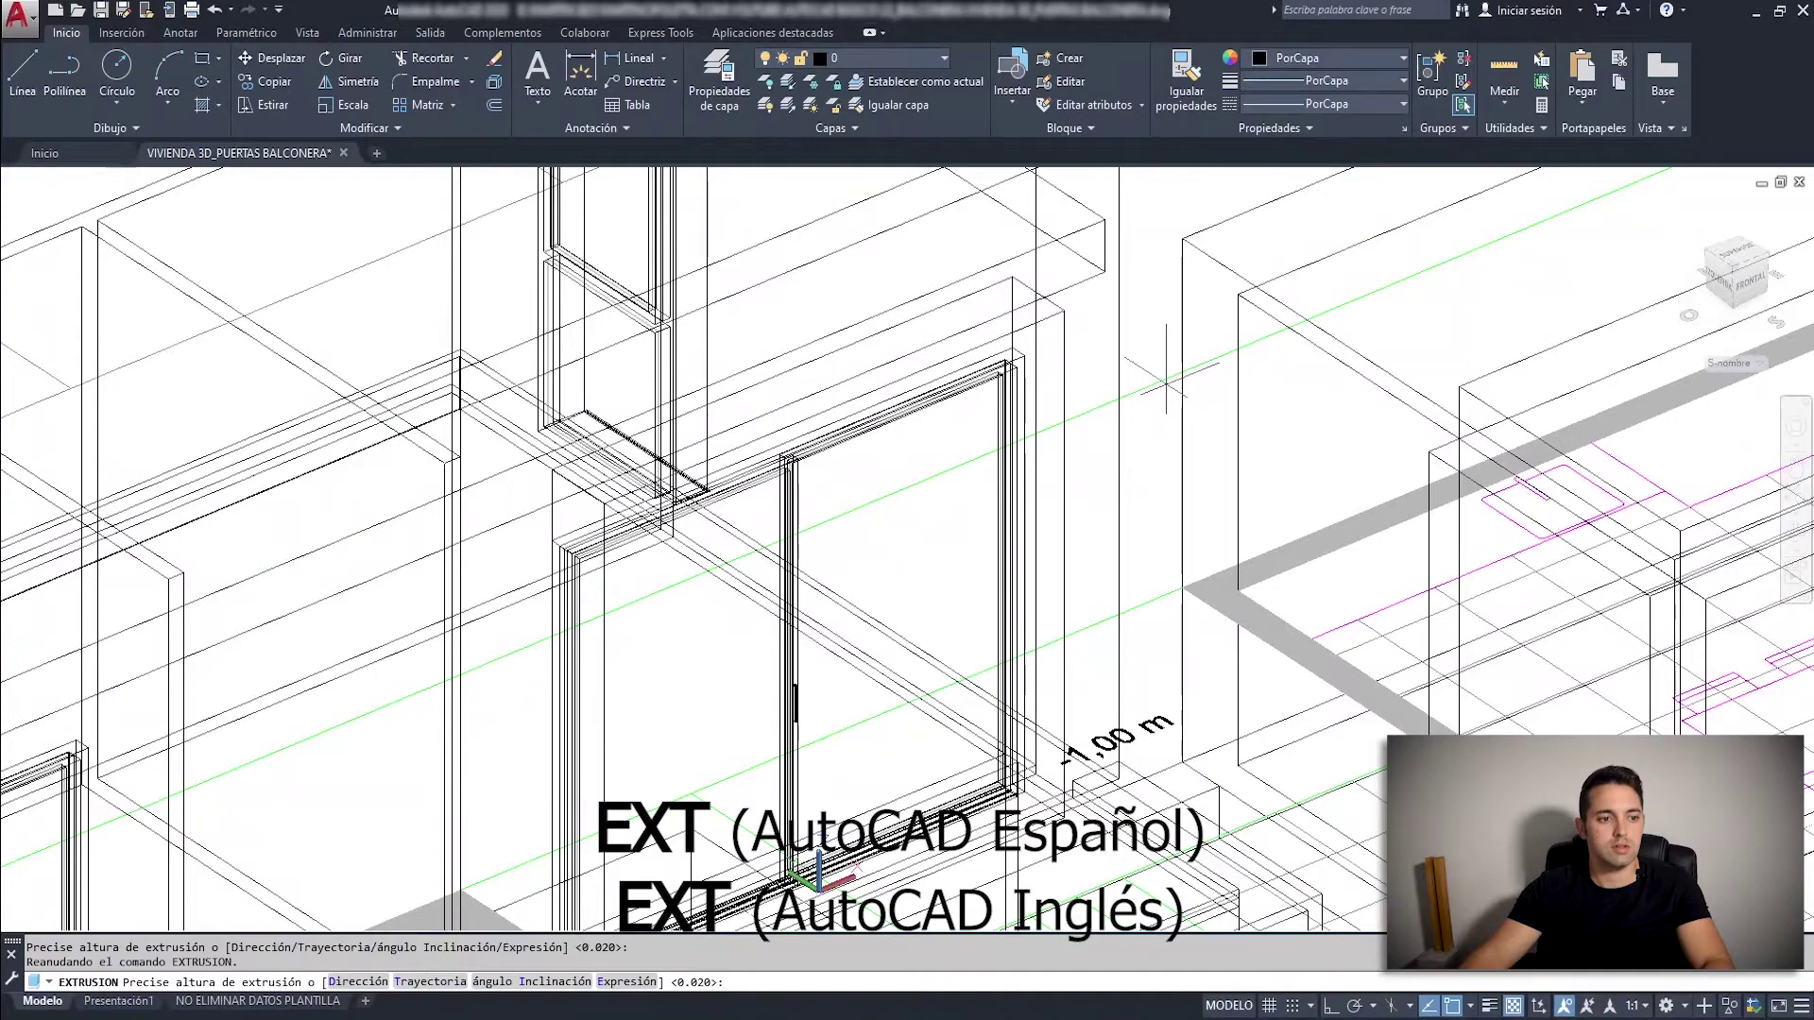
pyautogui.scroll(5, 923, 321)
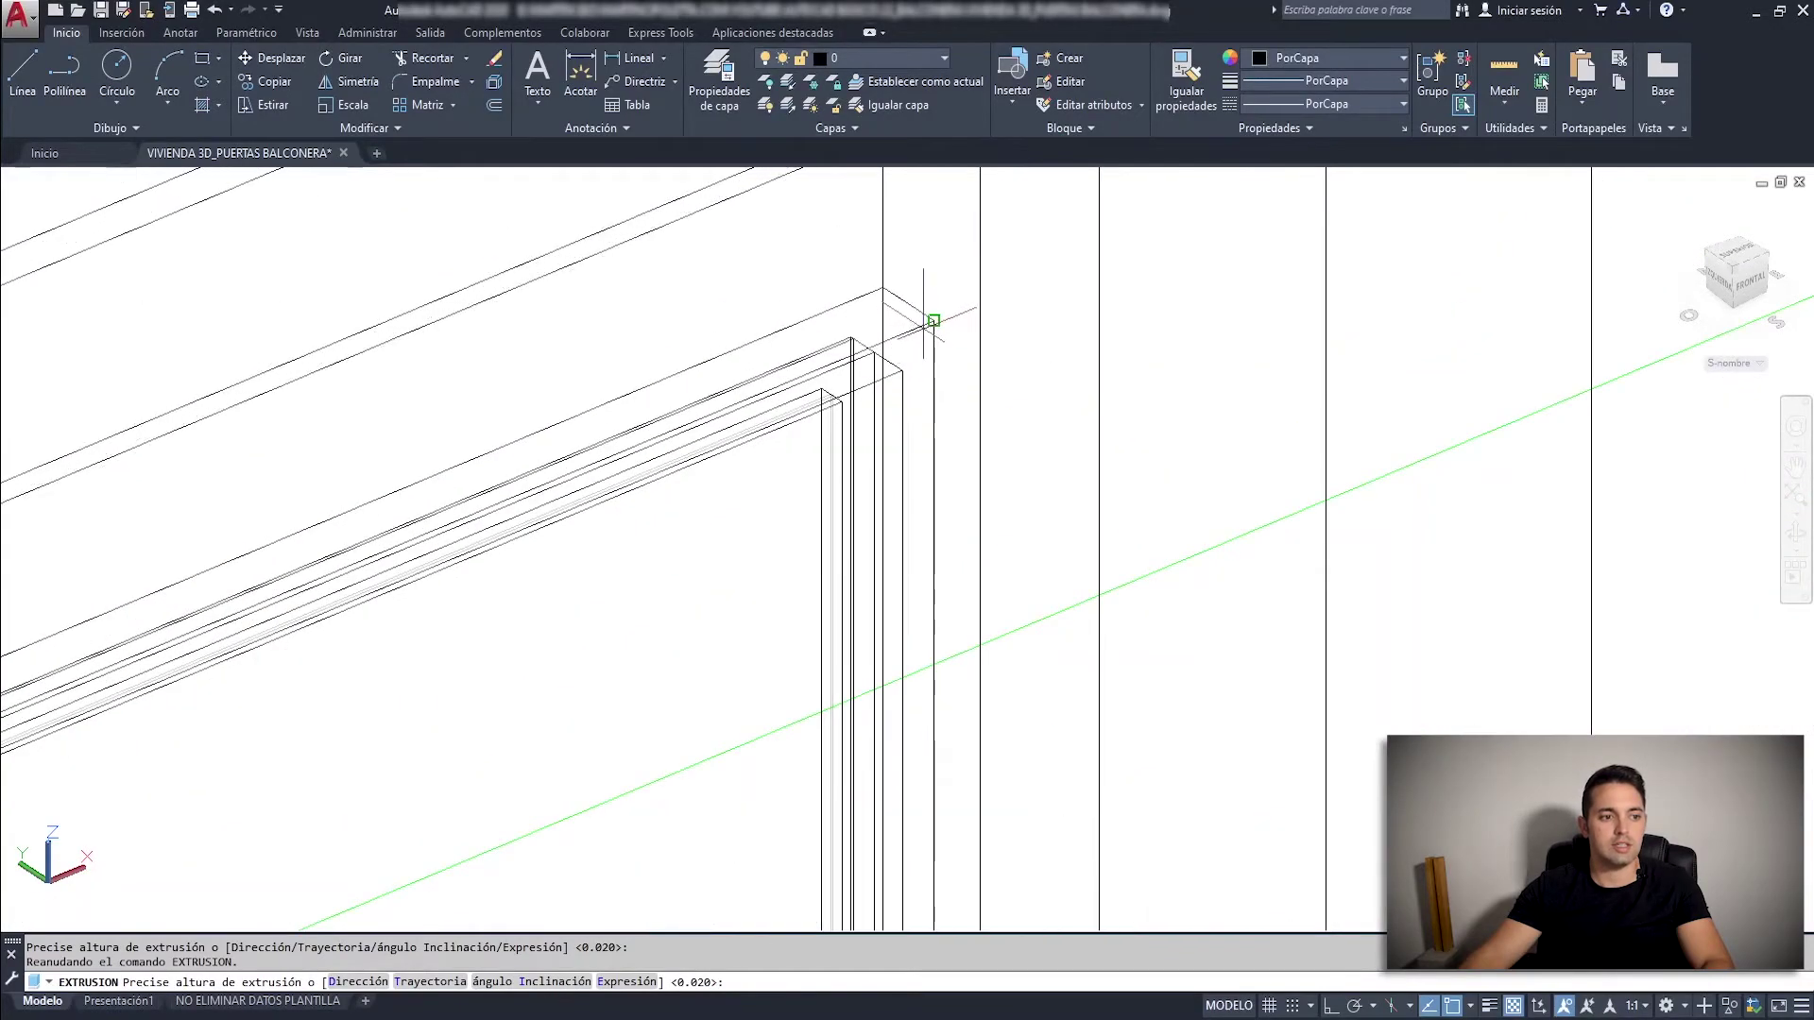
pyautogui.click(1003, 336)
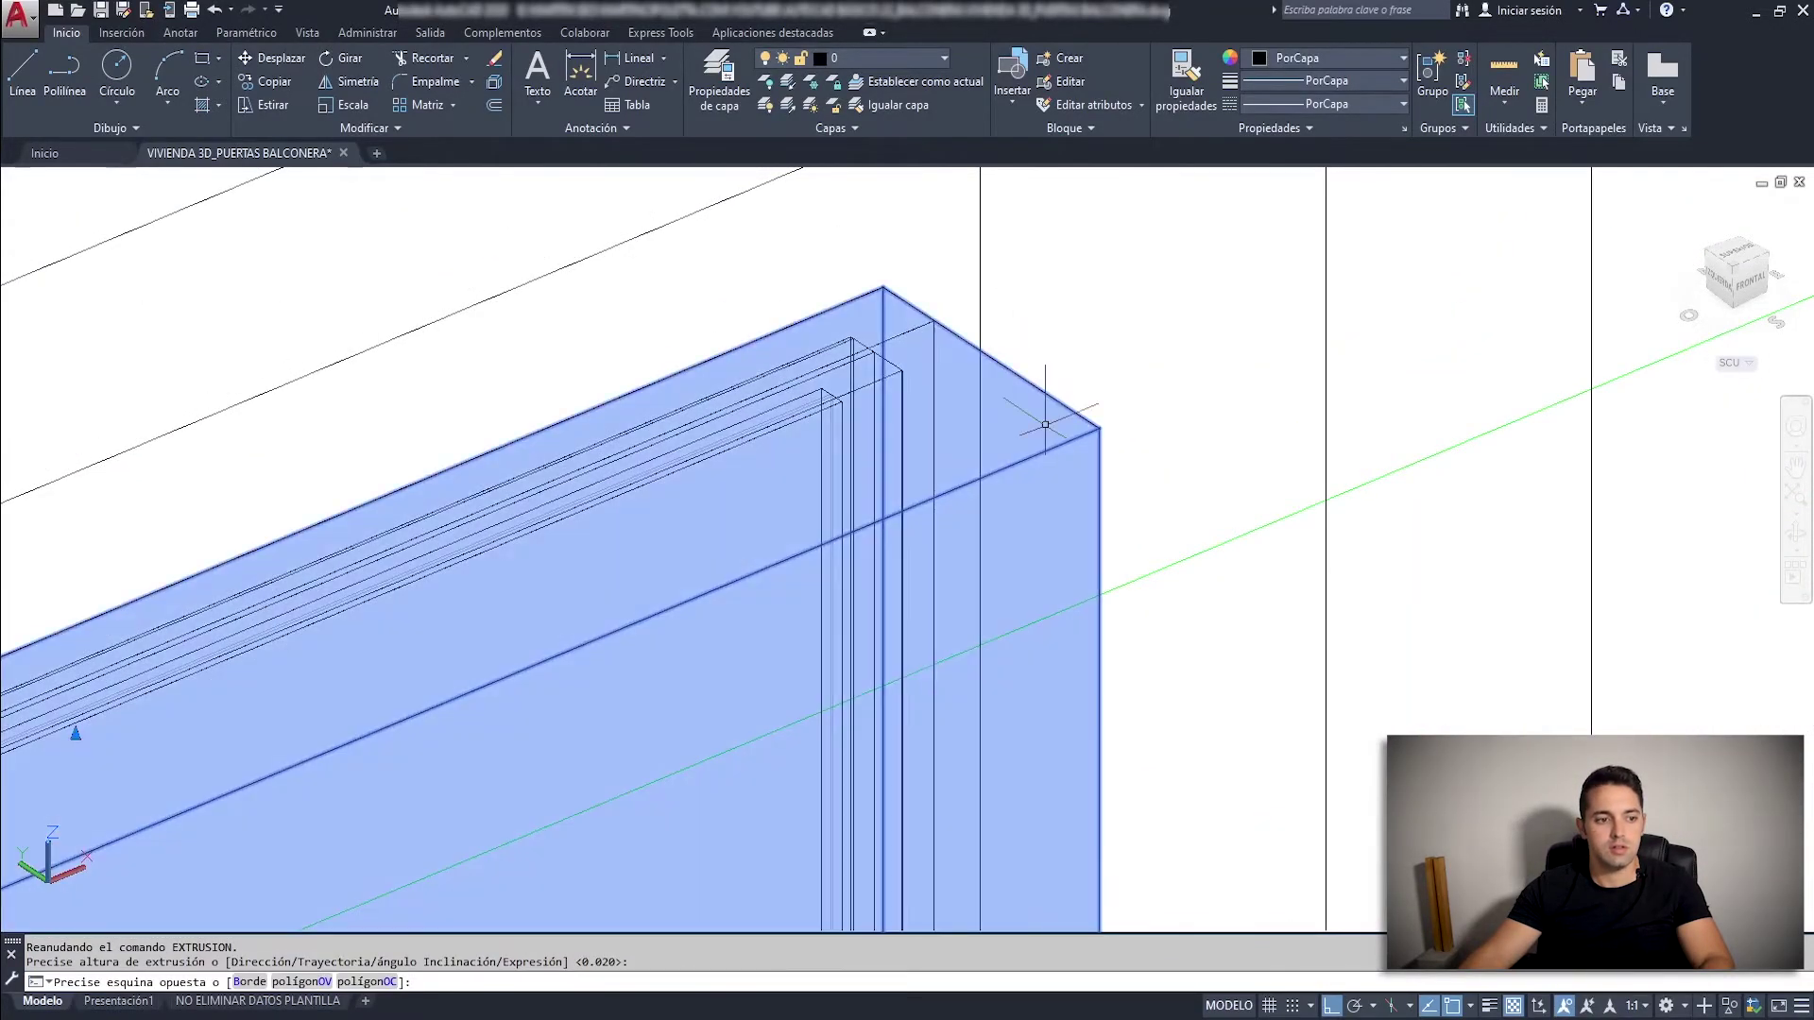
# Copy the opening box with CP into the second door opening.
pyautogui.write('cp')
pyautogui.press('Return')
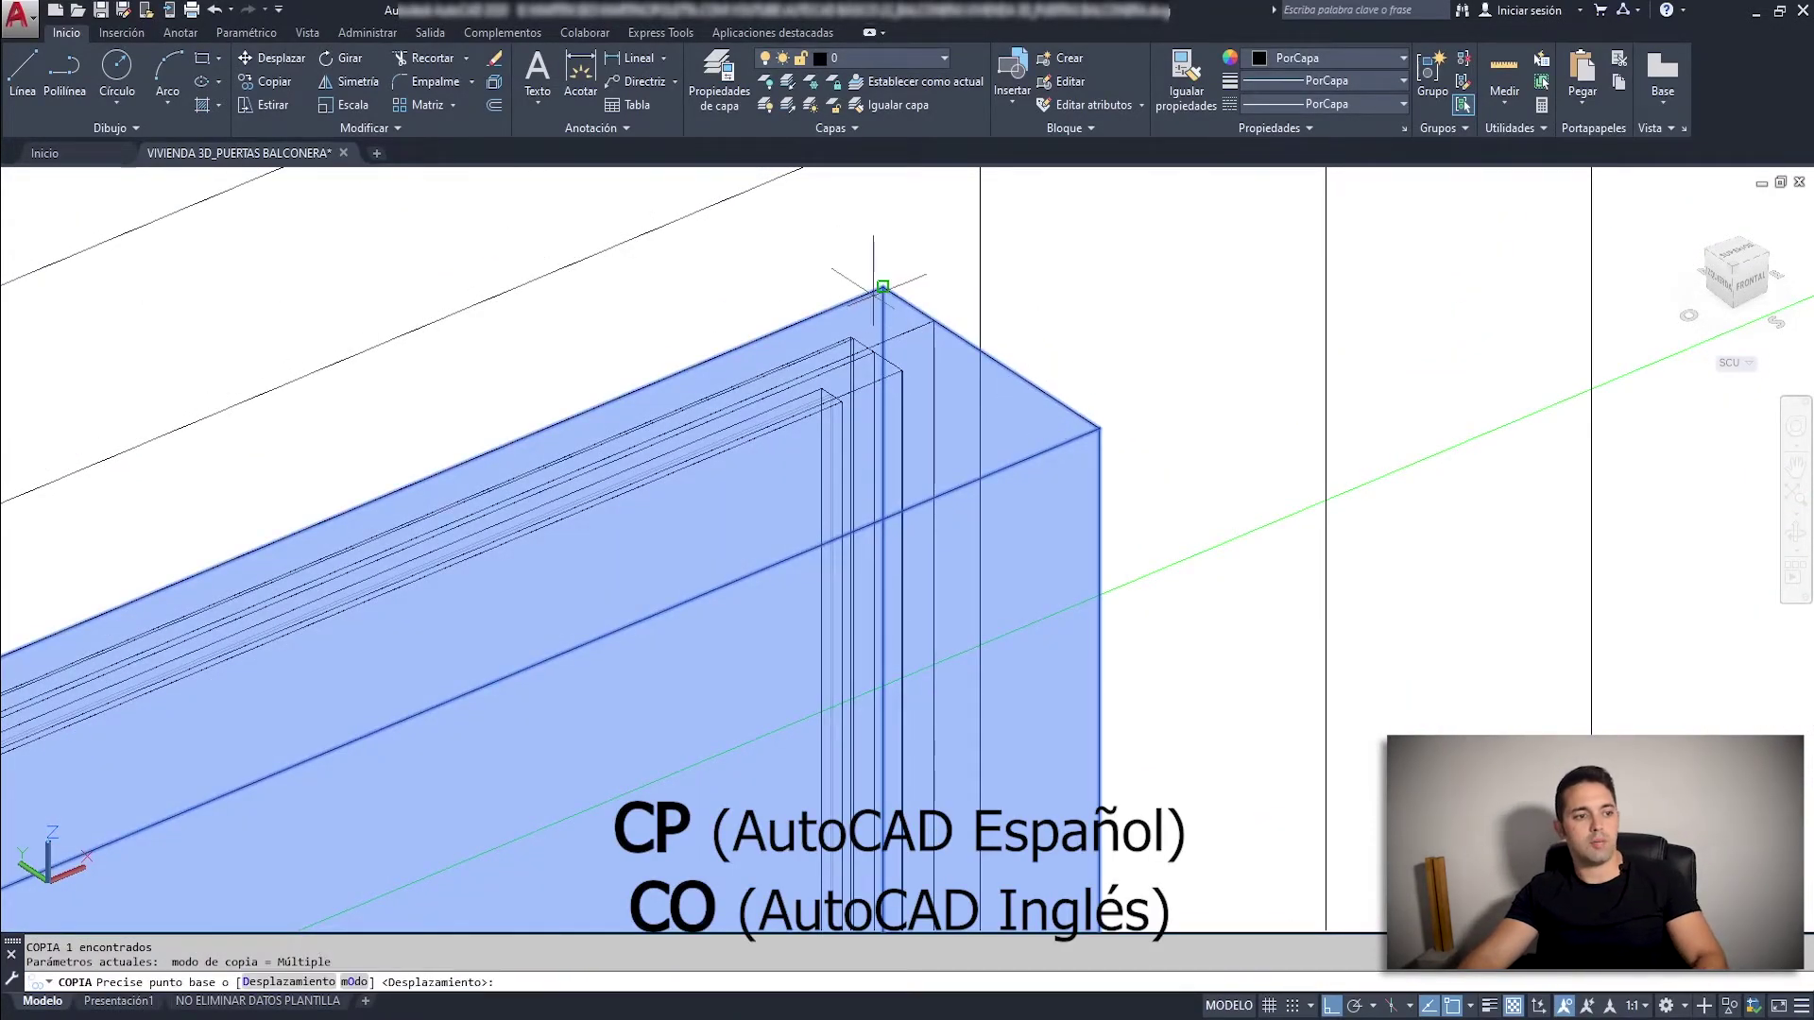
pyautogui.click(882, 288)
pyautogui.scroll(-5, 882, 288)
pyautogui.scroll(5, 1152, 431)
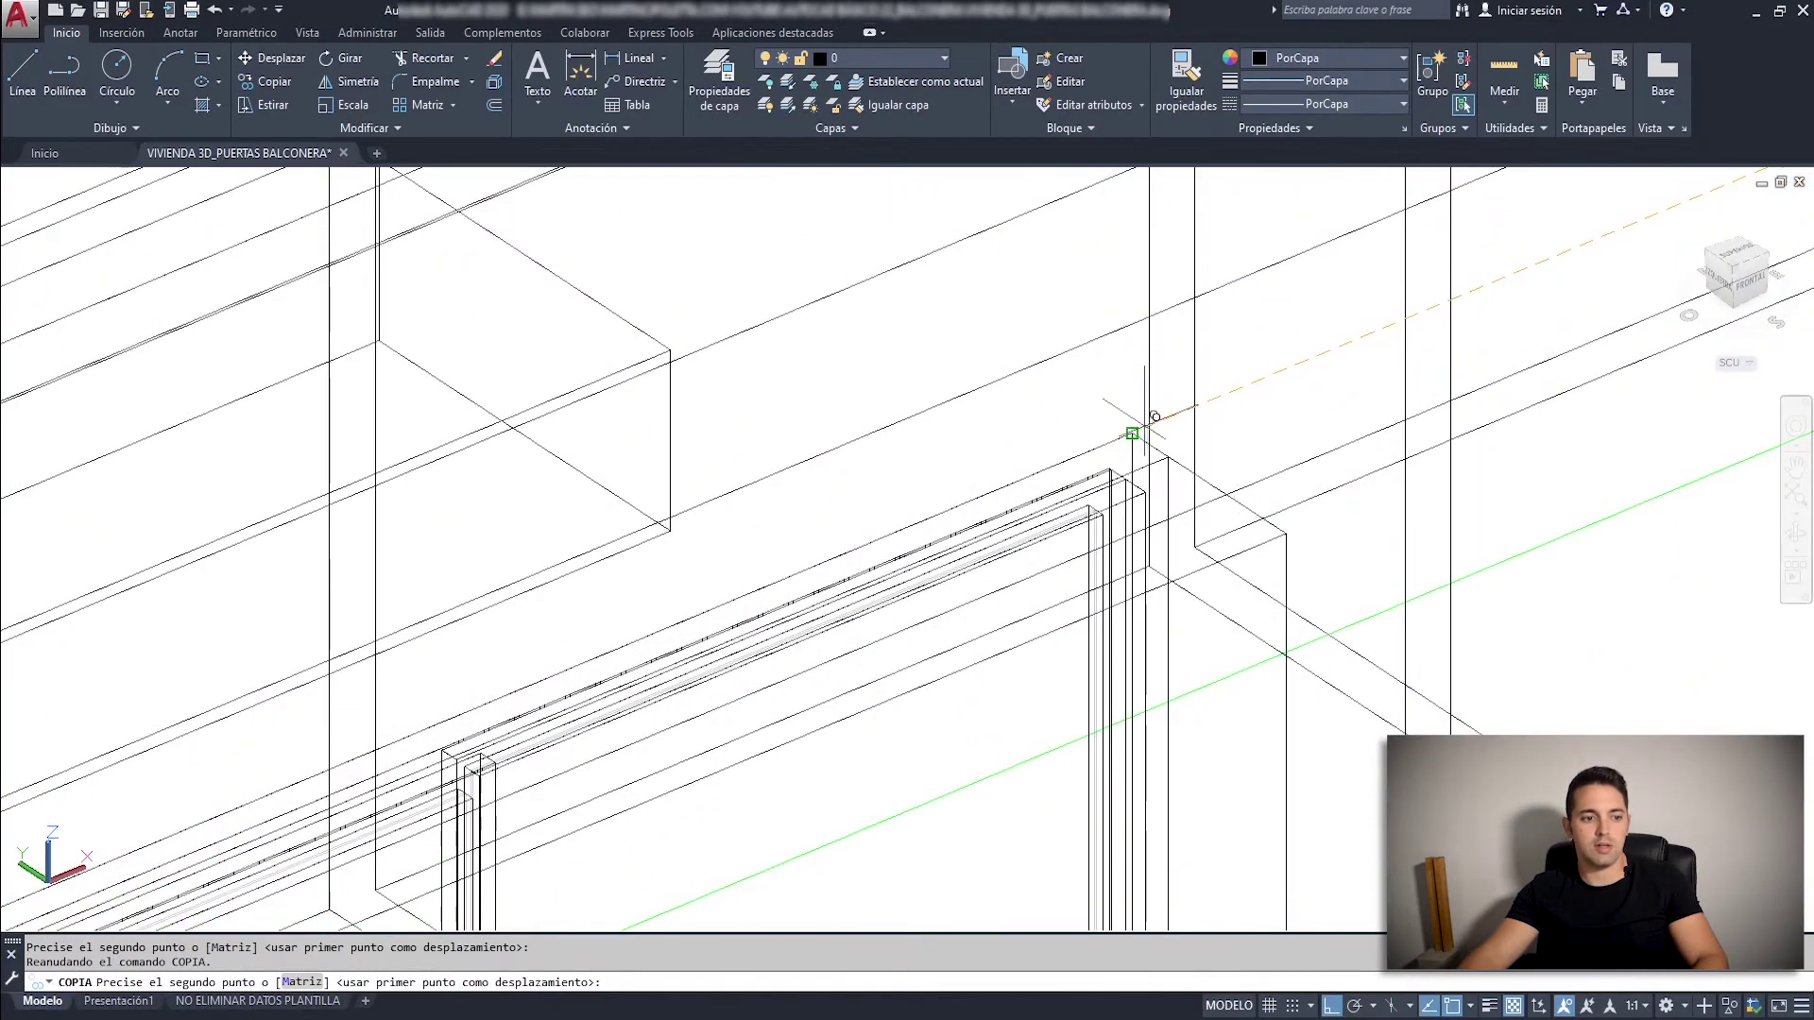
pyautogui.click(1133, 417)
pyautogui.press('Escape')
pyautogui.press('Escape')
pyautogui.scroll(-5, 1133, 417)
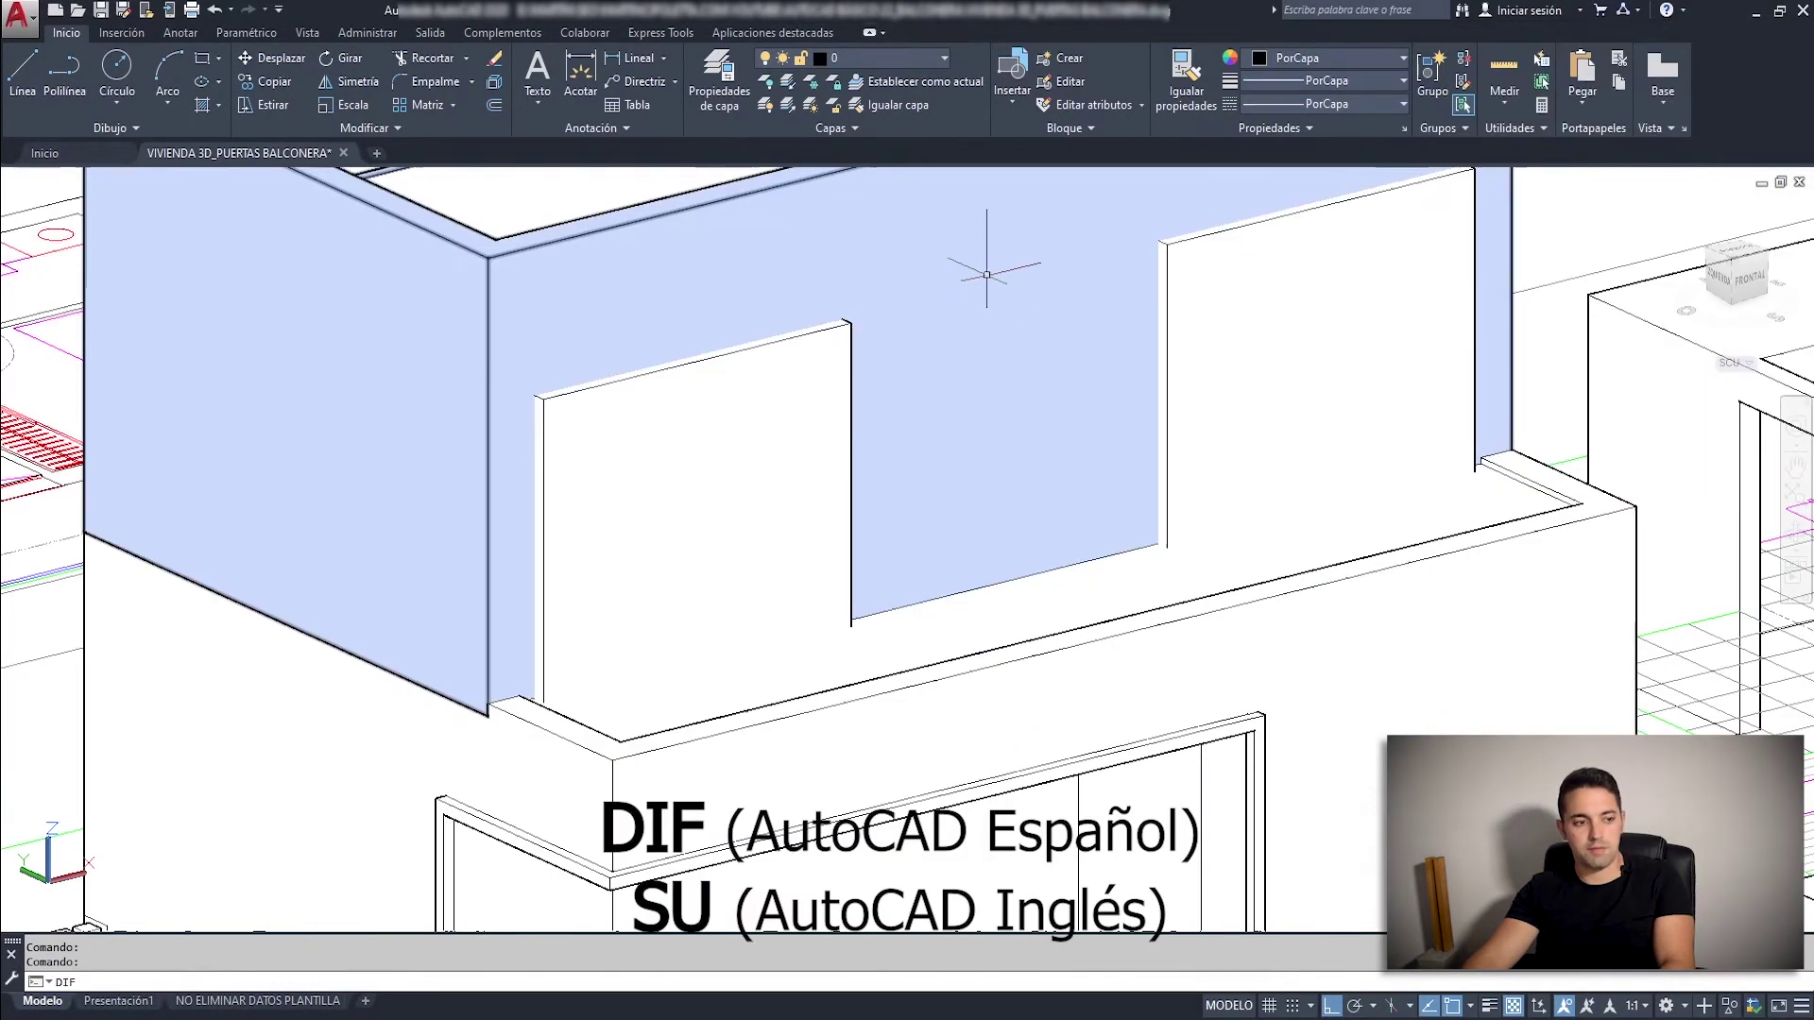
# Subtract the left and right opening boxes from the upper-floor wall.
pyautogui.press('Return')
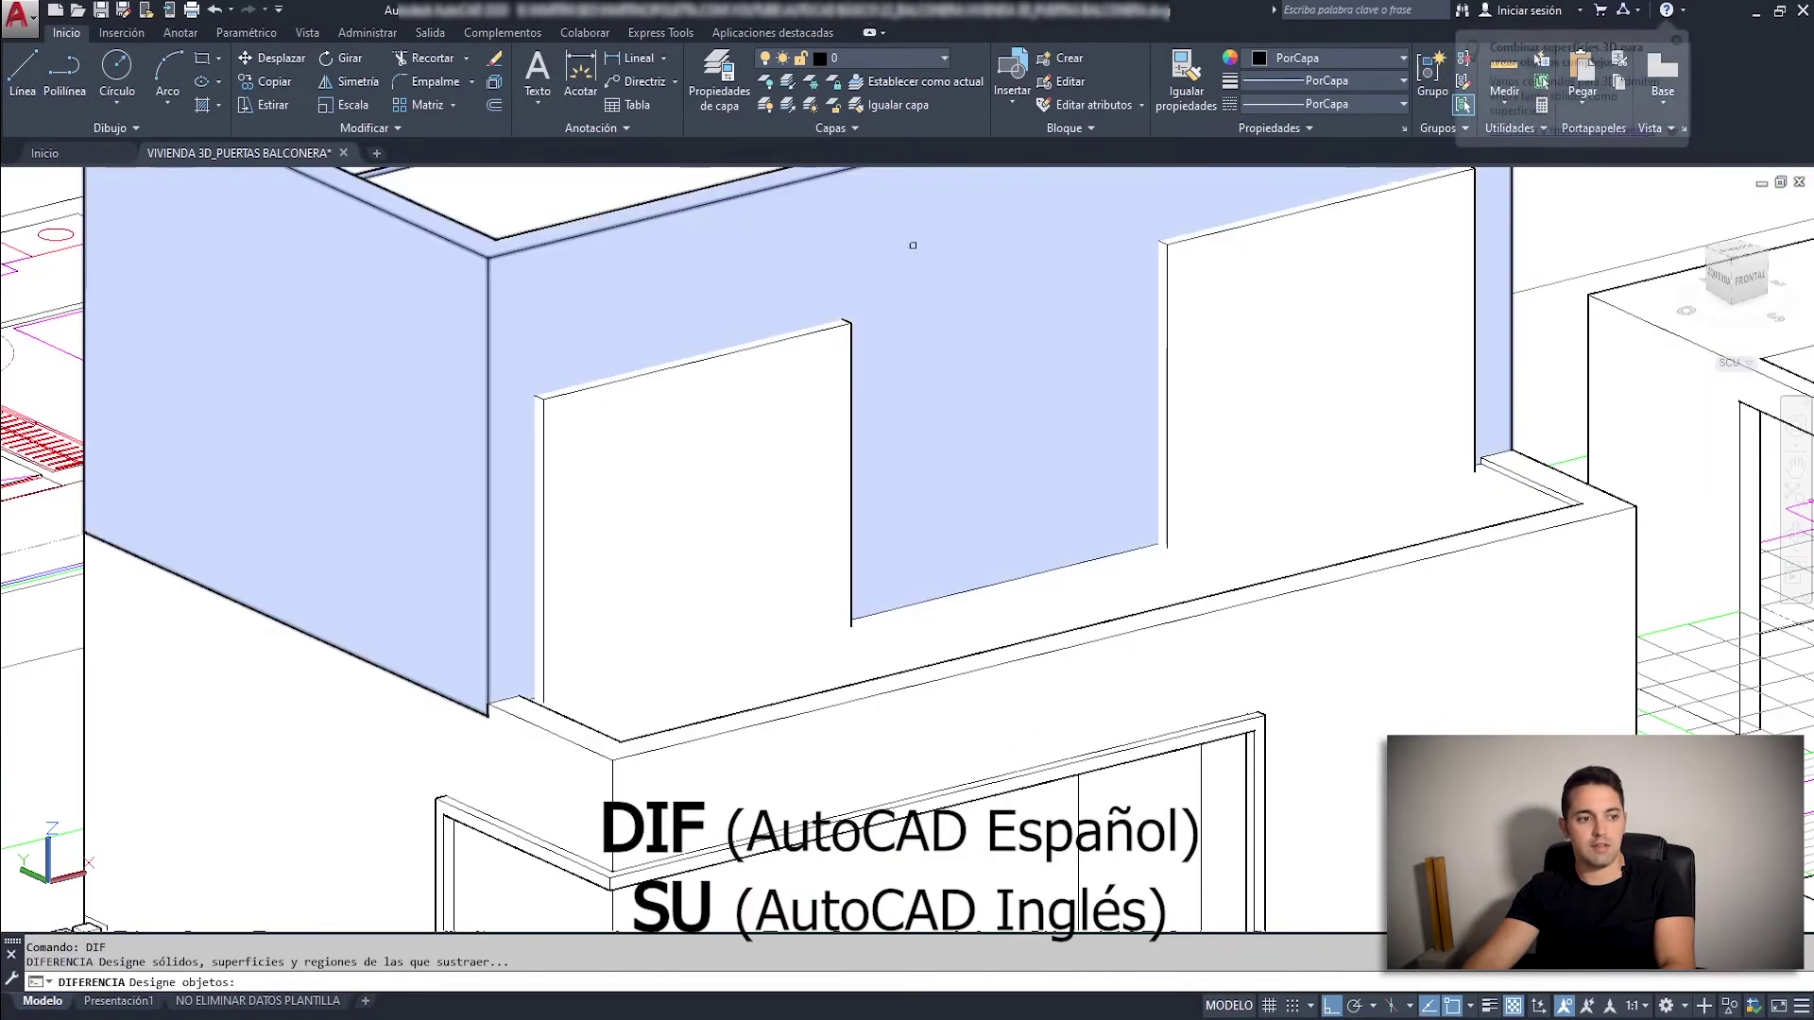
pyautogui.click(846, 227)
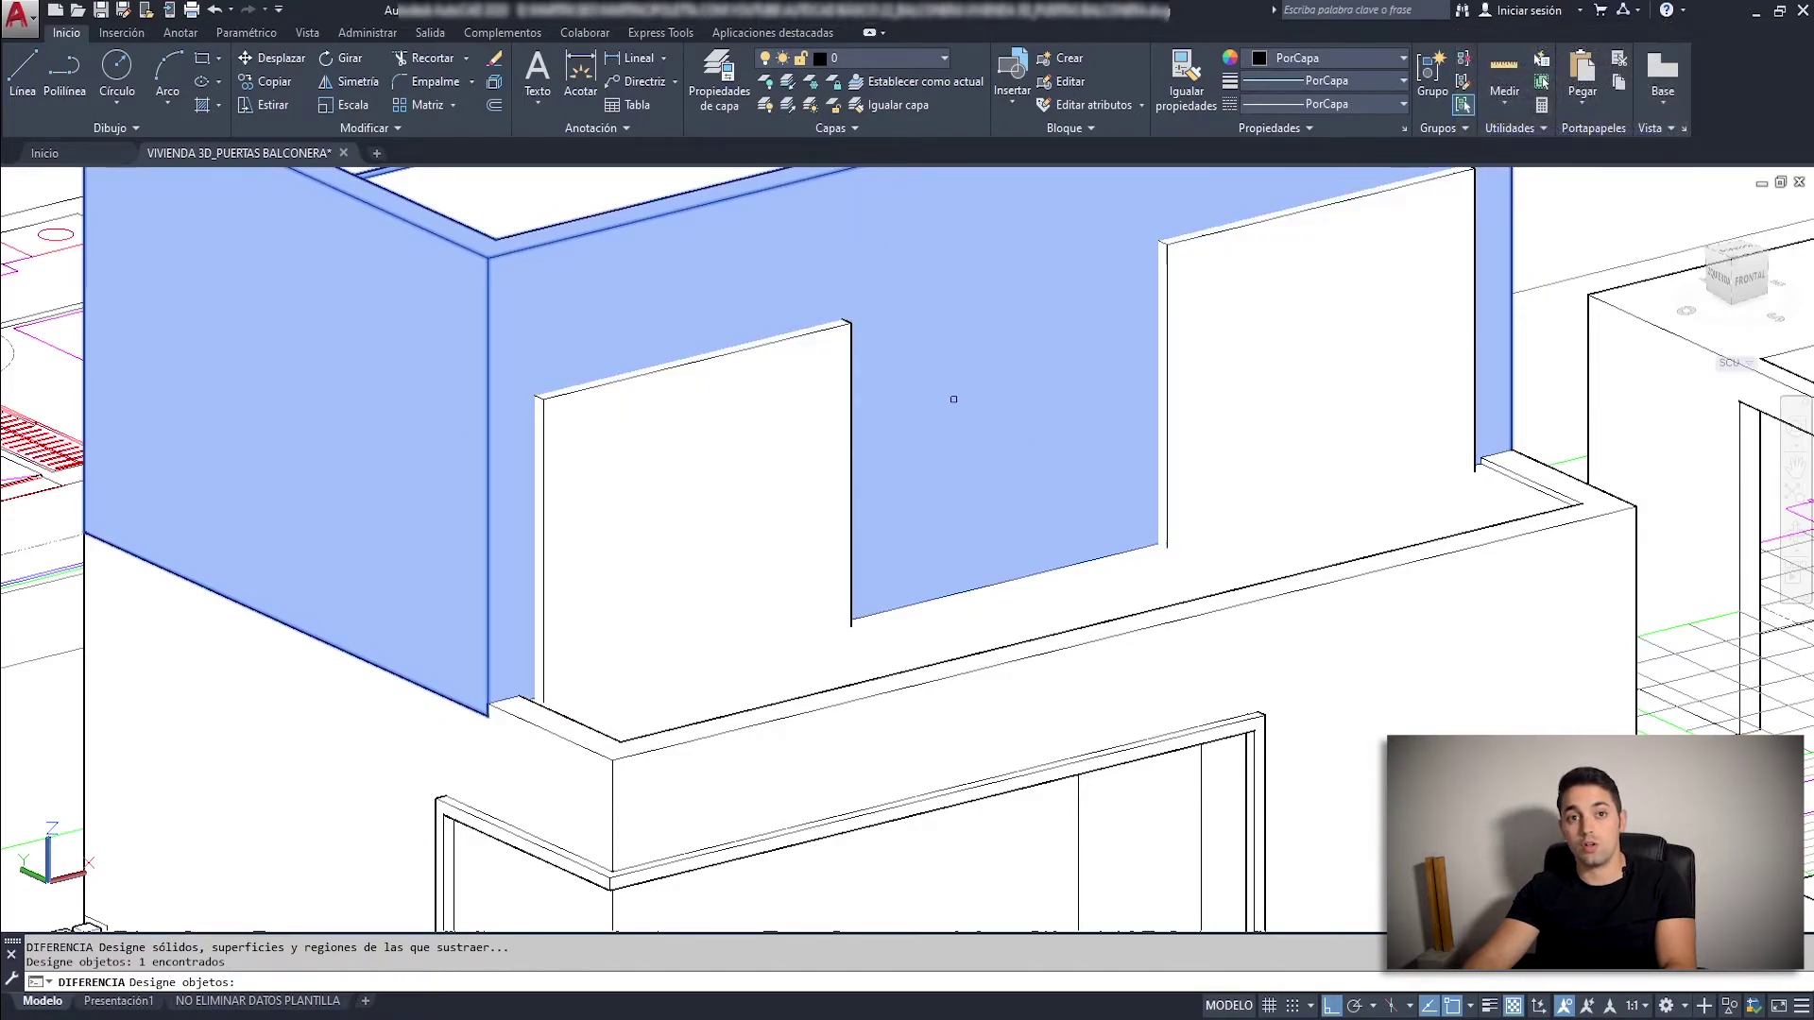
pyautogui.press('Return')
pyautogui.click(737, 434)
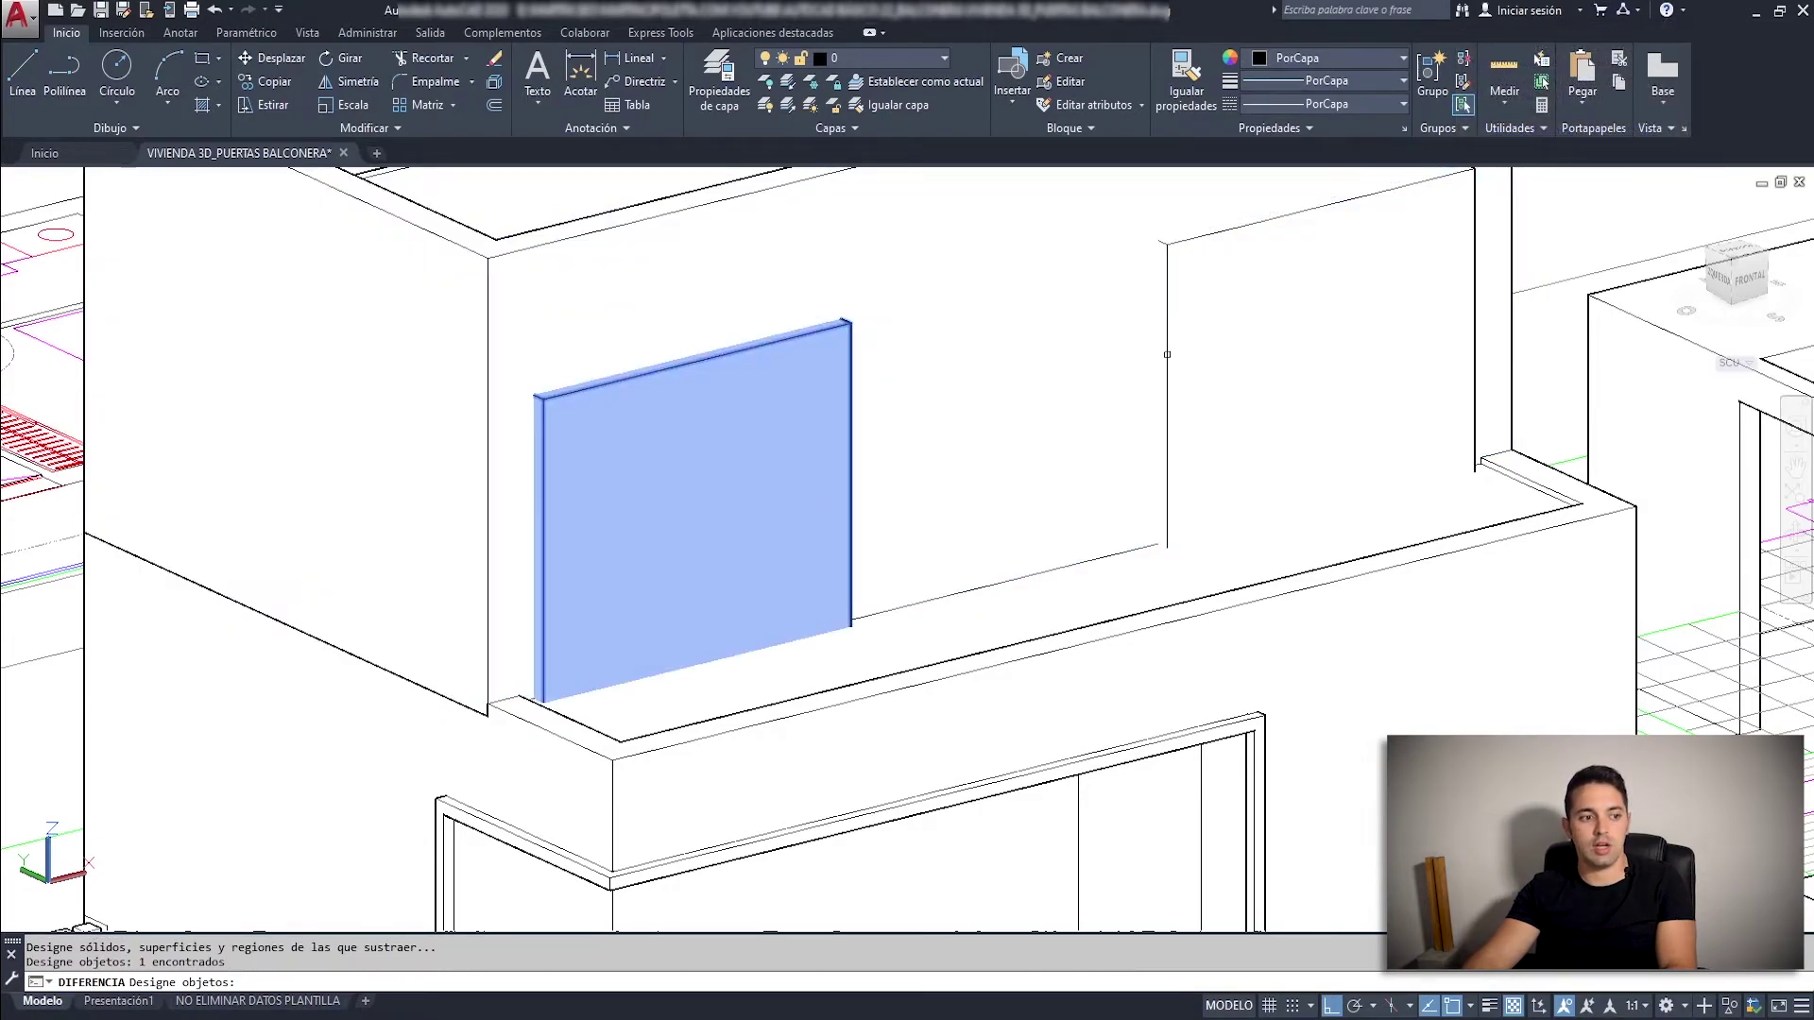
pyautogui.click(1288, 333)
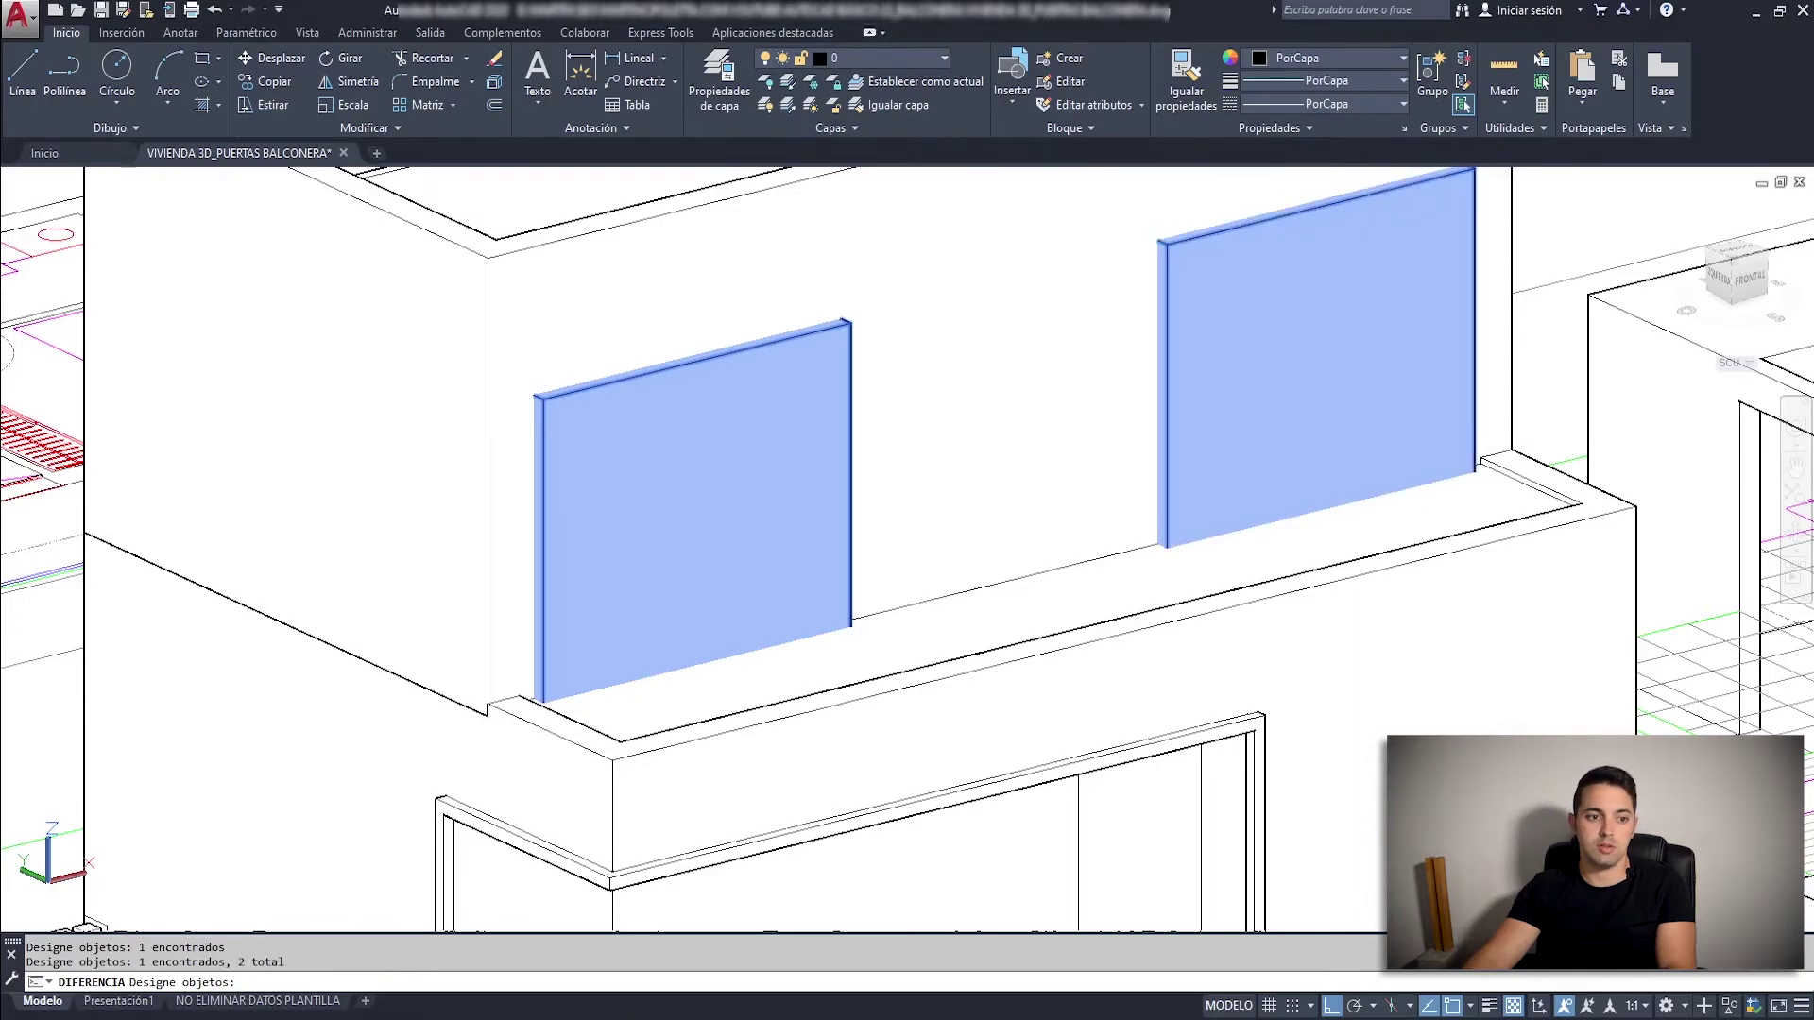
pyautogui.press('Return')
pyautogui.scroll(-2, 648, 558)
pyautogui.scroll(3, 1356, 434)
# Switch the model display to ESTRUCTURA wireframe, turned toward the ground-floor door.
pyautogui.click(1355, 434)
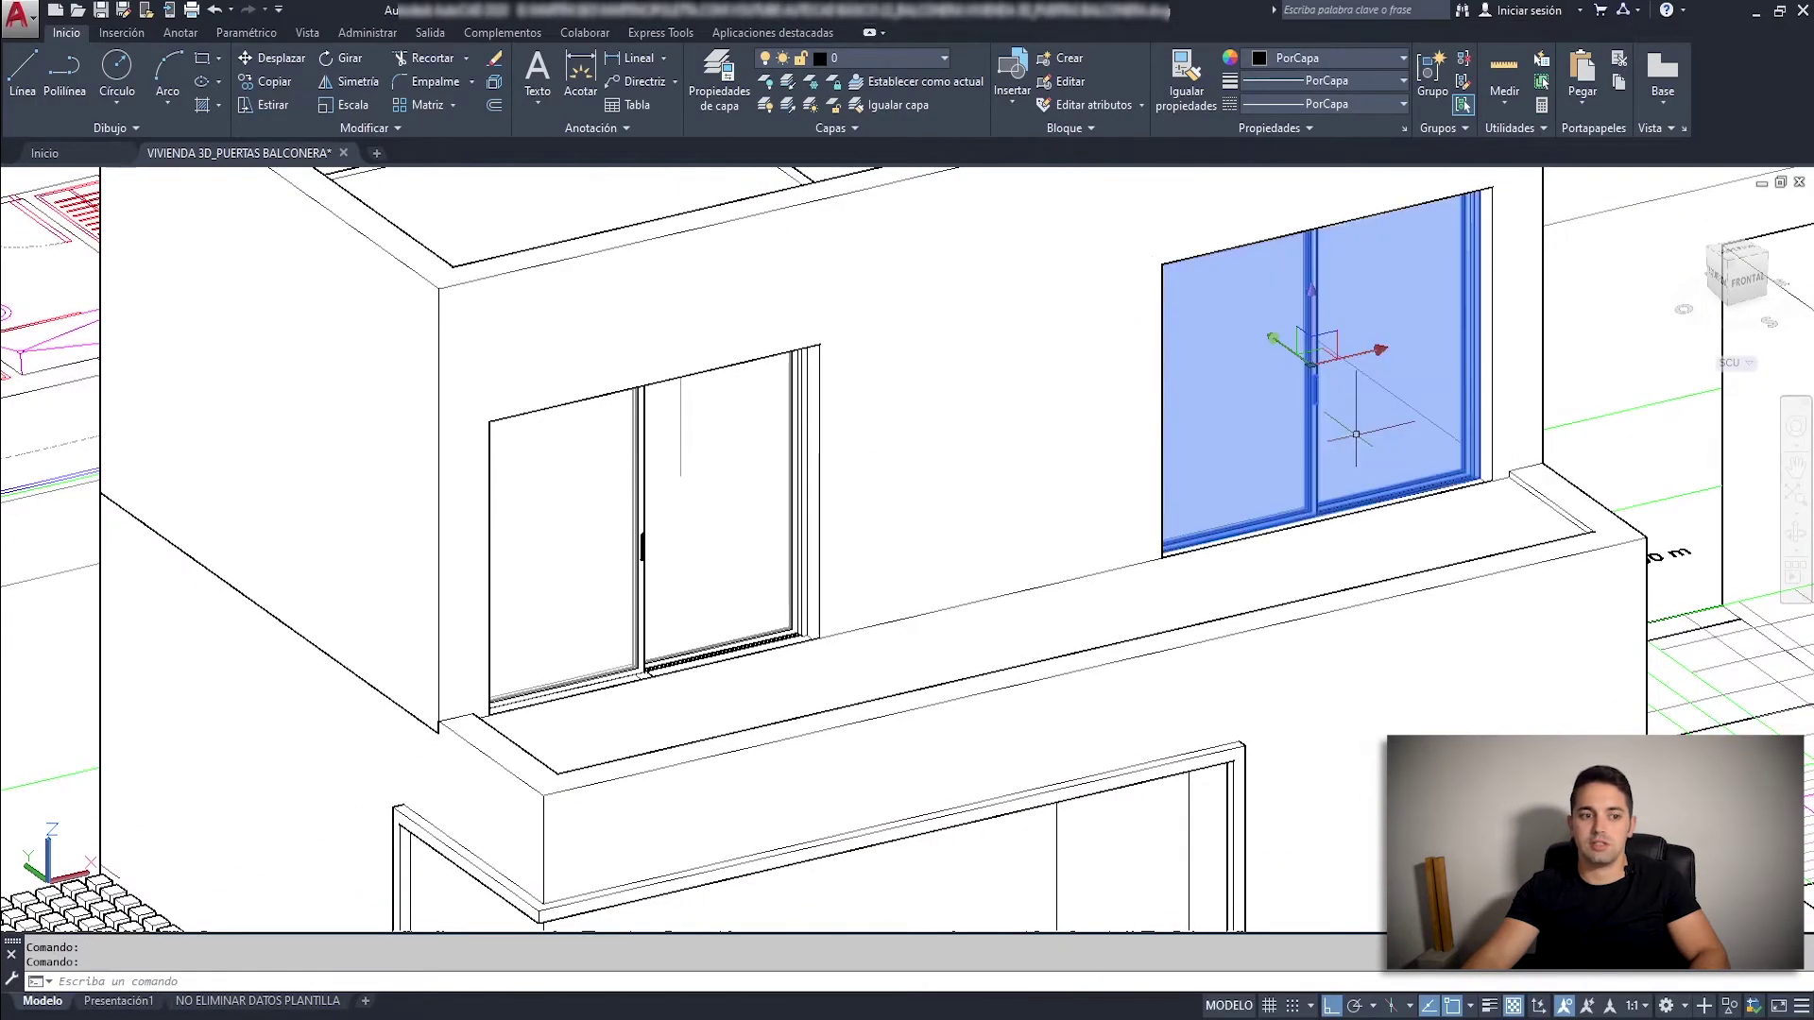
pyautogui.press('Escape')
pyautogui.keyDown('shift'); pyautogui.moveTo(1356, 435); pyautogui.dragTo(1029, 392, button='middle'); pyautogui.keyUp('shift')
pyautogui.write('ESTRUCTURA')
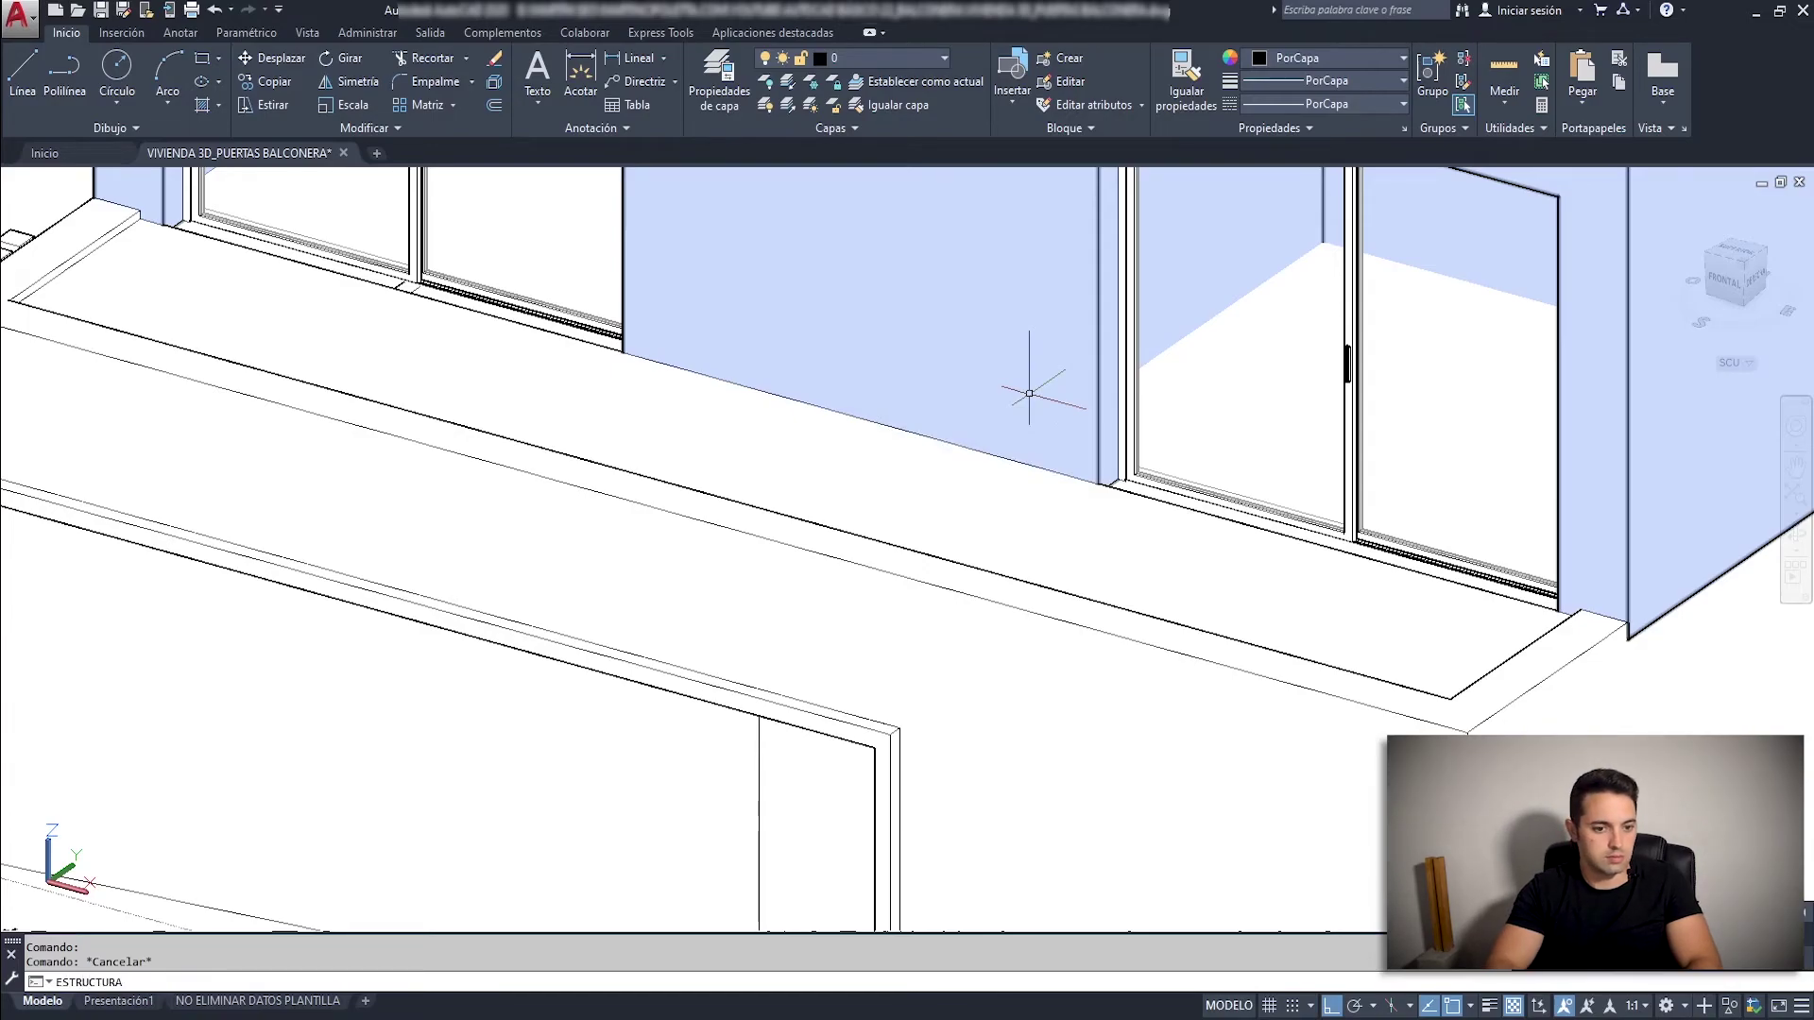
pyautogui.press('Return')
# Set the ground-floor sliding door to PUERTA ABIERTA and restore hidden-line display.
pyautogui.click(1459, 342)
pyautogui.moveTo(1384, 336); pyautogui.dragTo(1242, 478)
pyautogui.press('Escape')
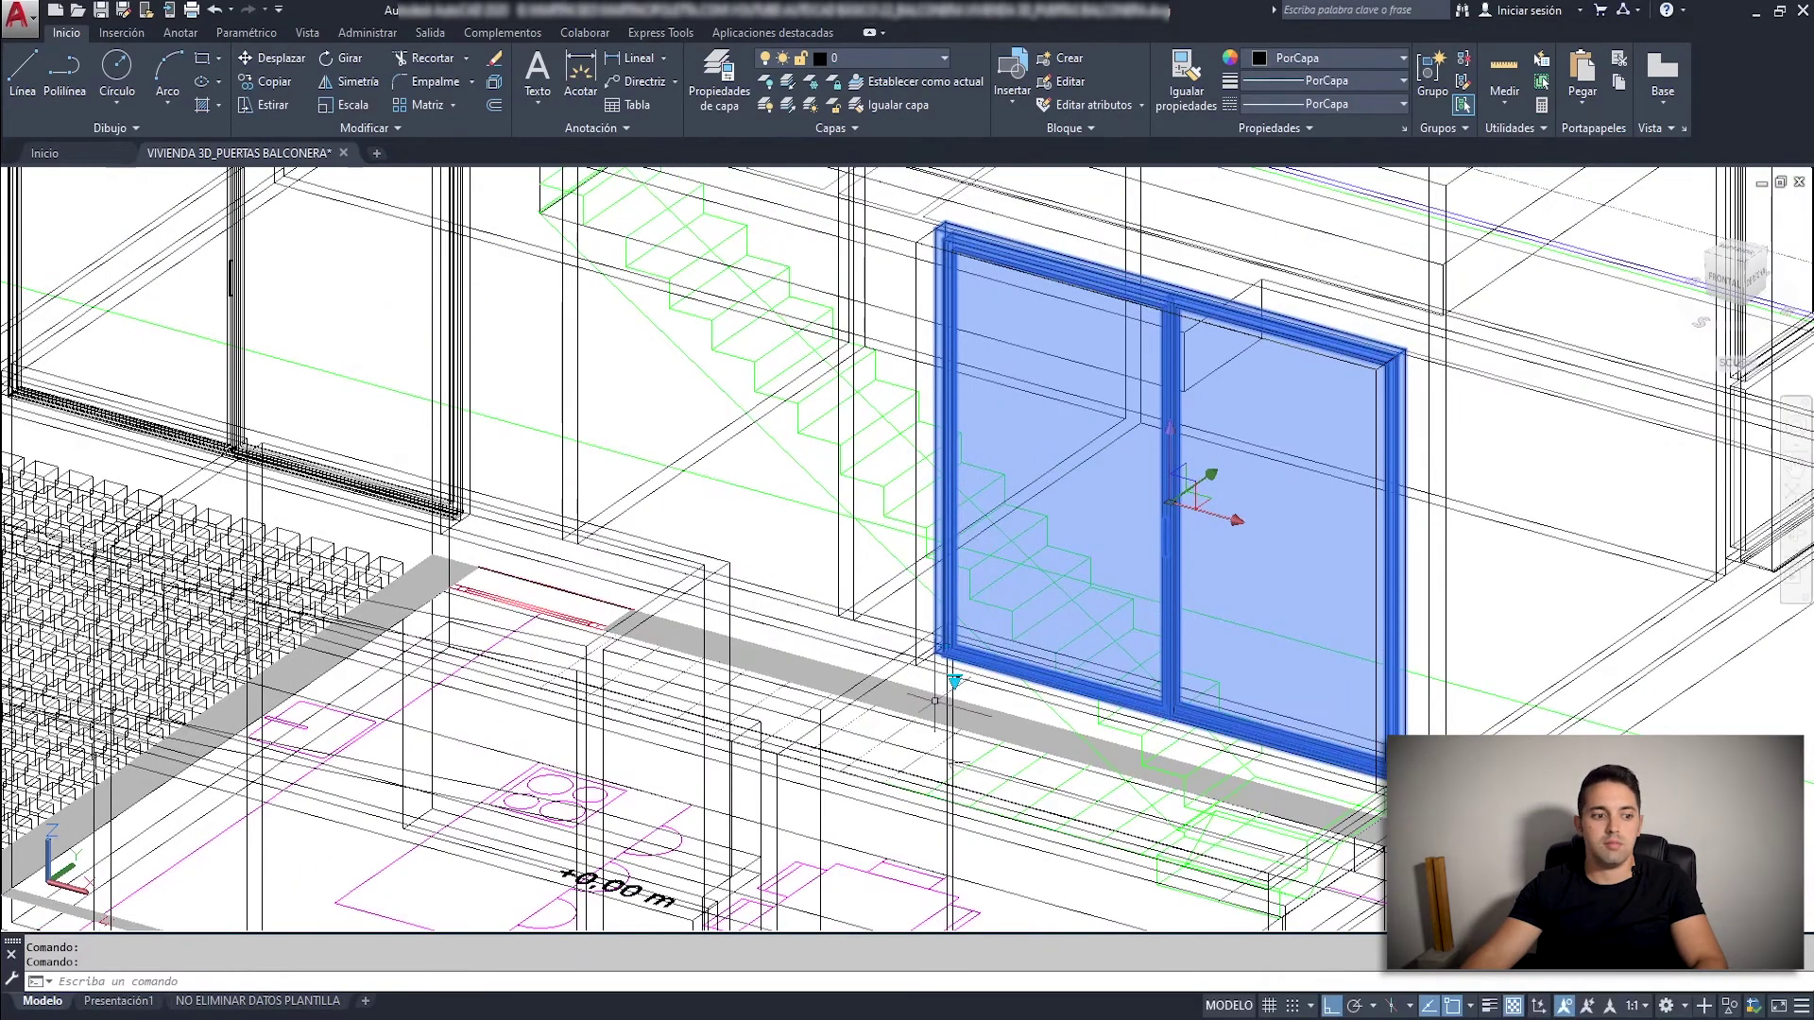
pyautogui.click(954, 680)
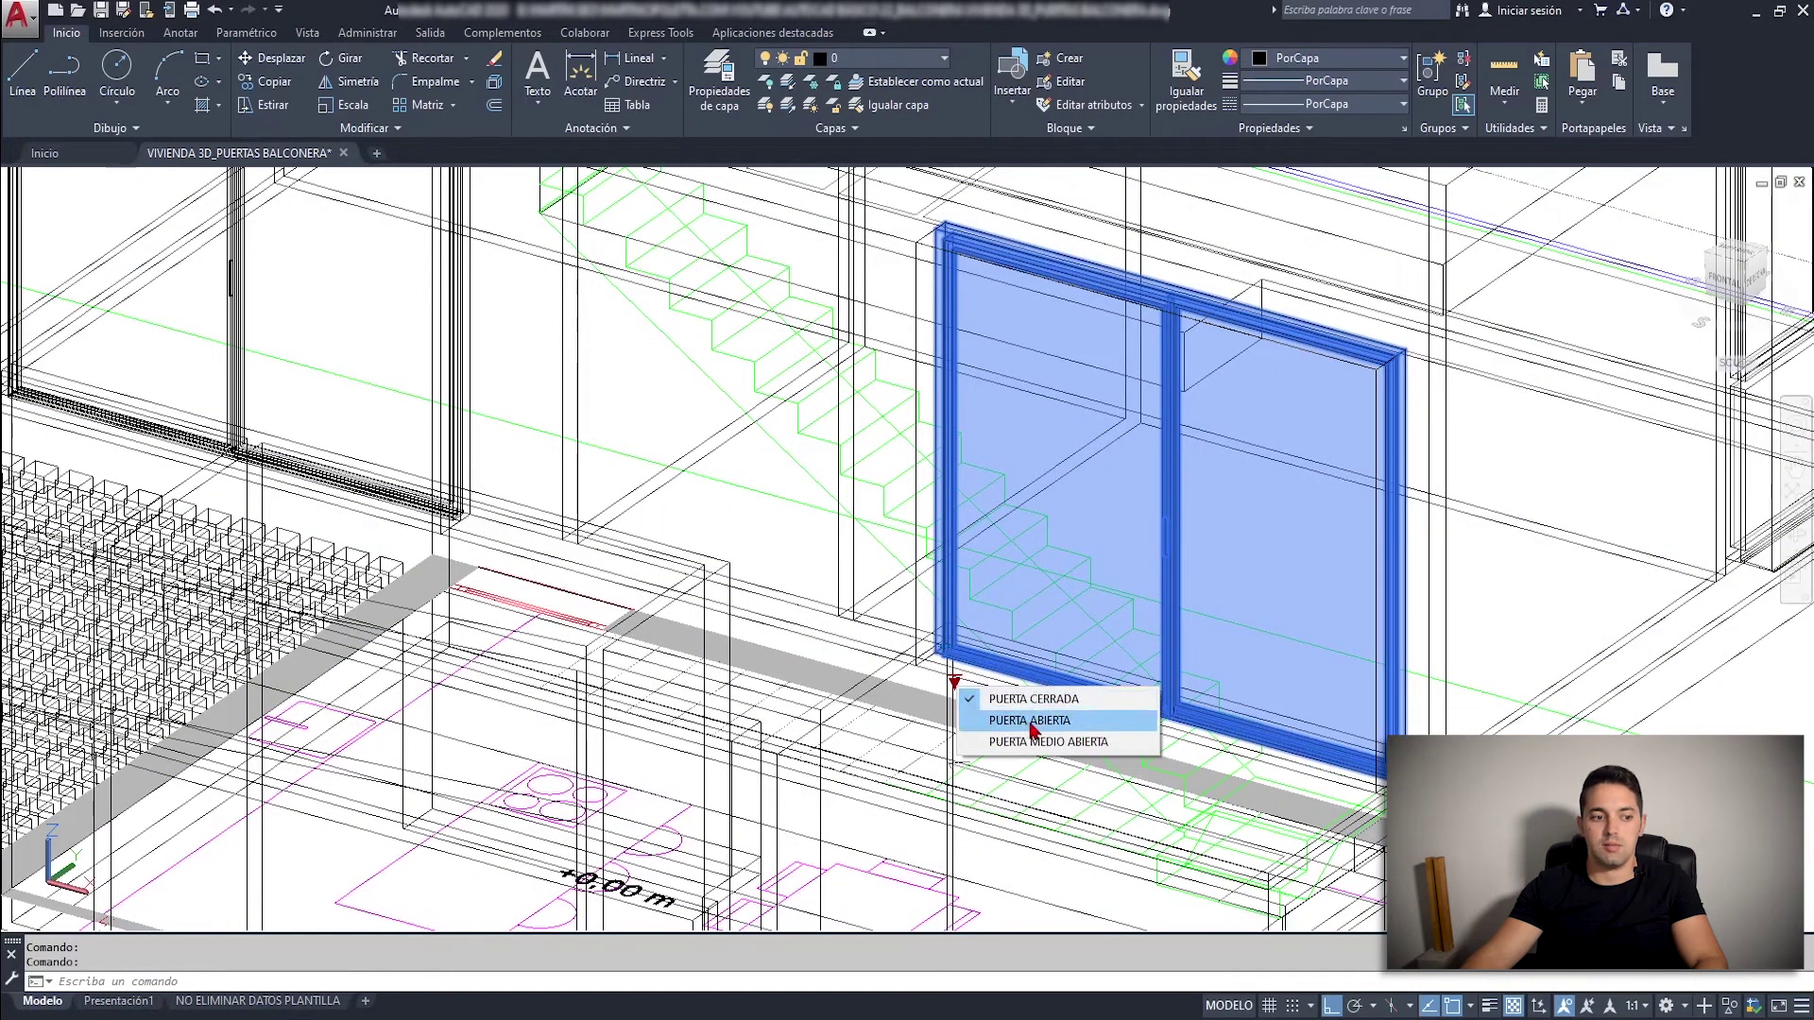
pyautogui.press('Escape')
pyautogui.write('OCUL')
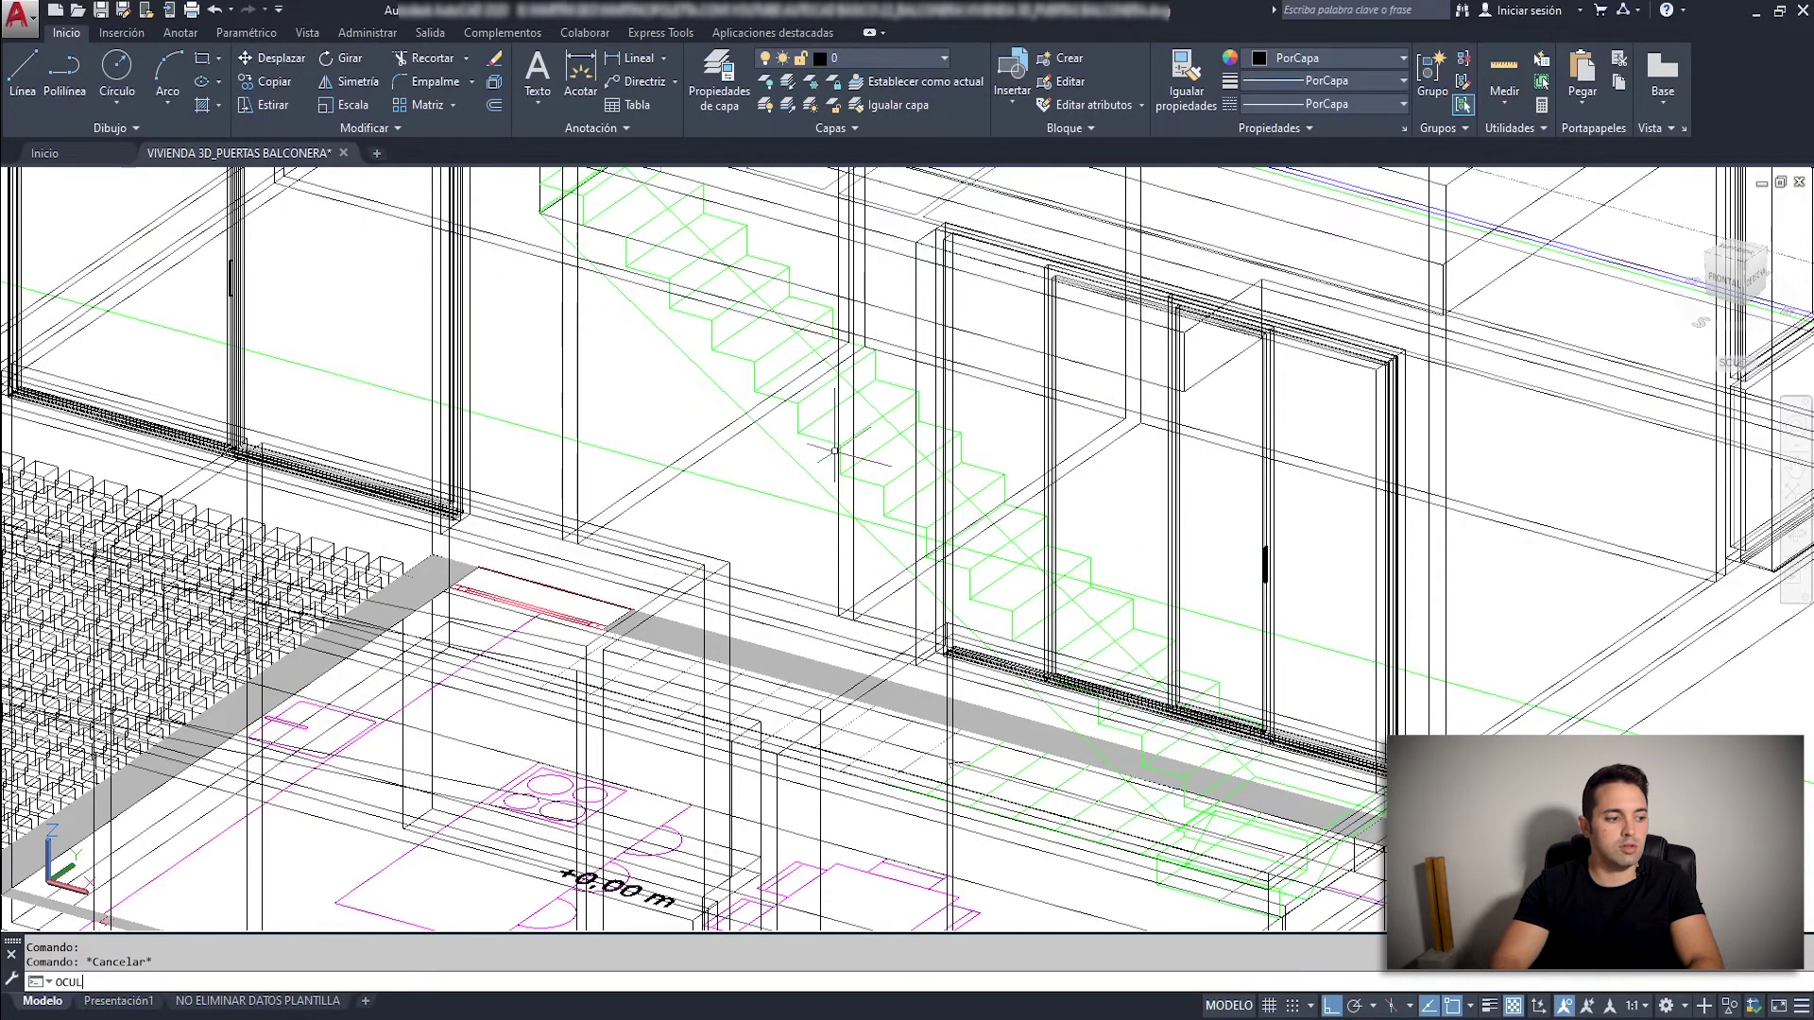
pyautogui.press('Return')
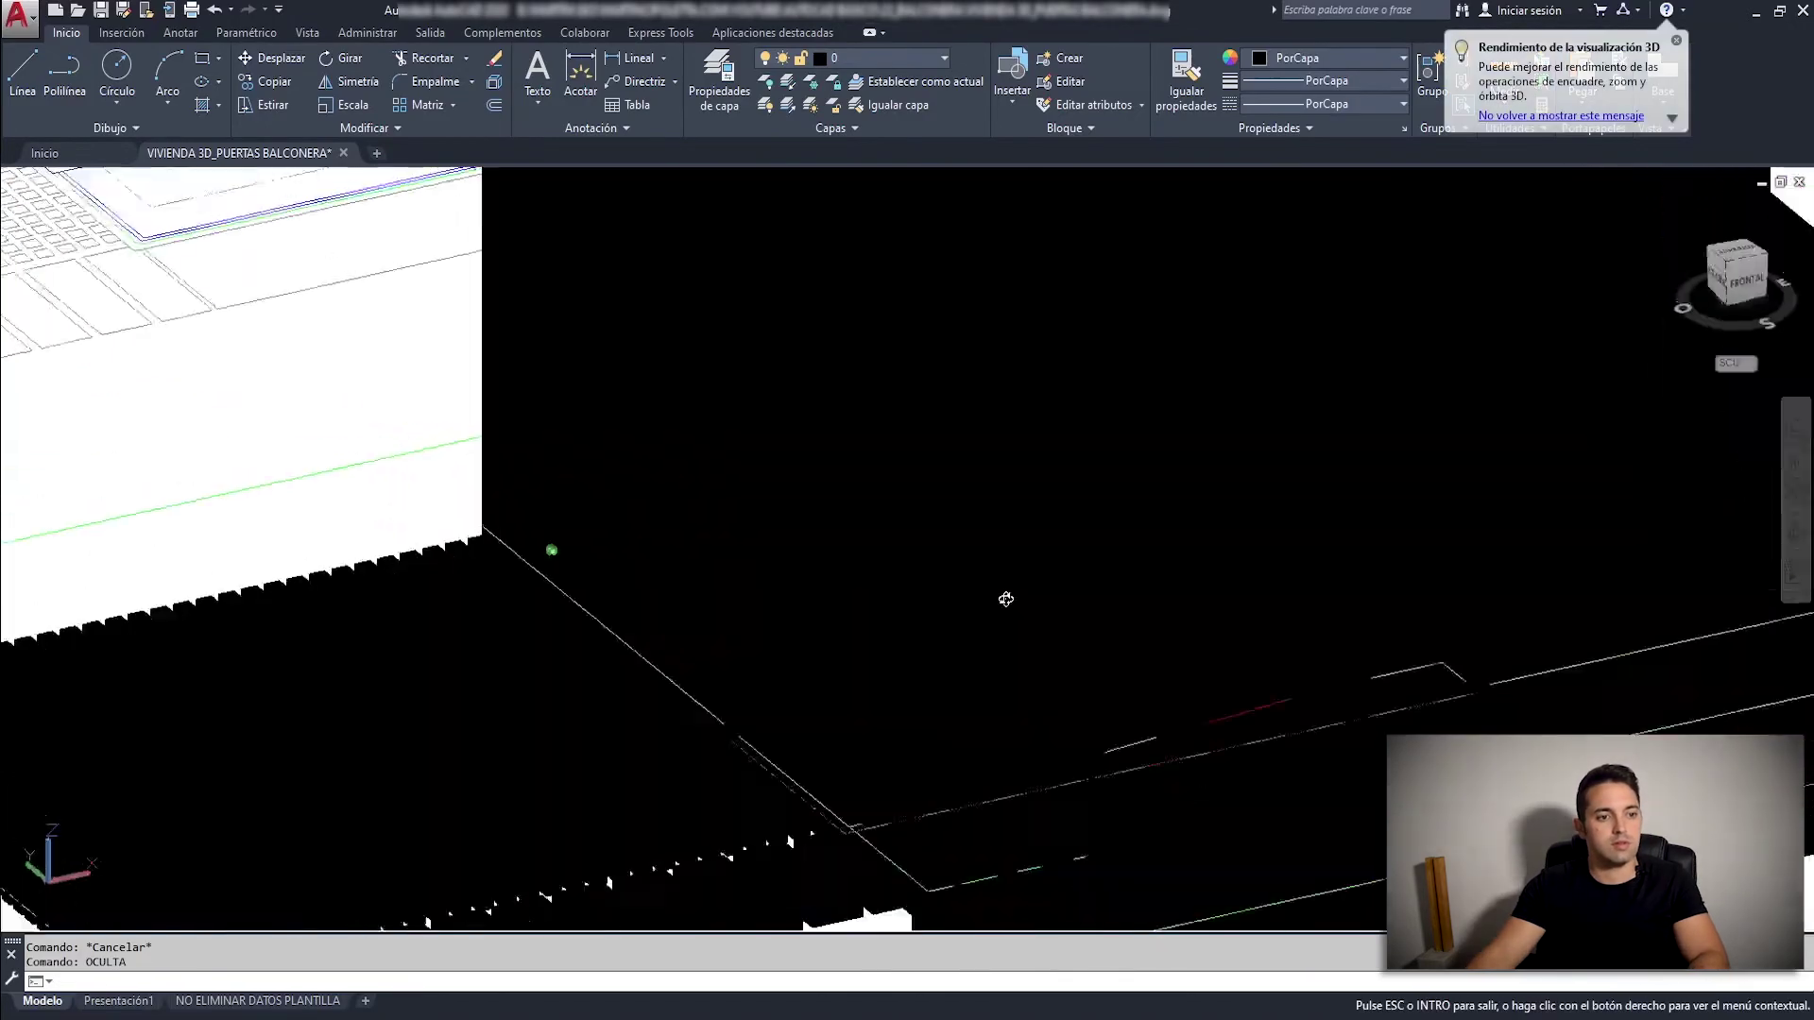
pyautogui.click(1098, 440)
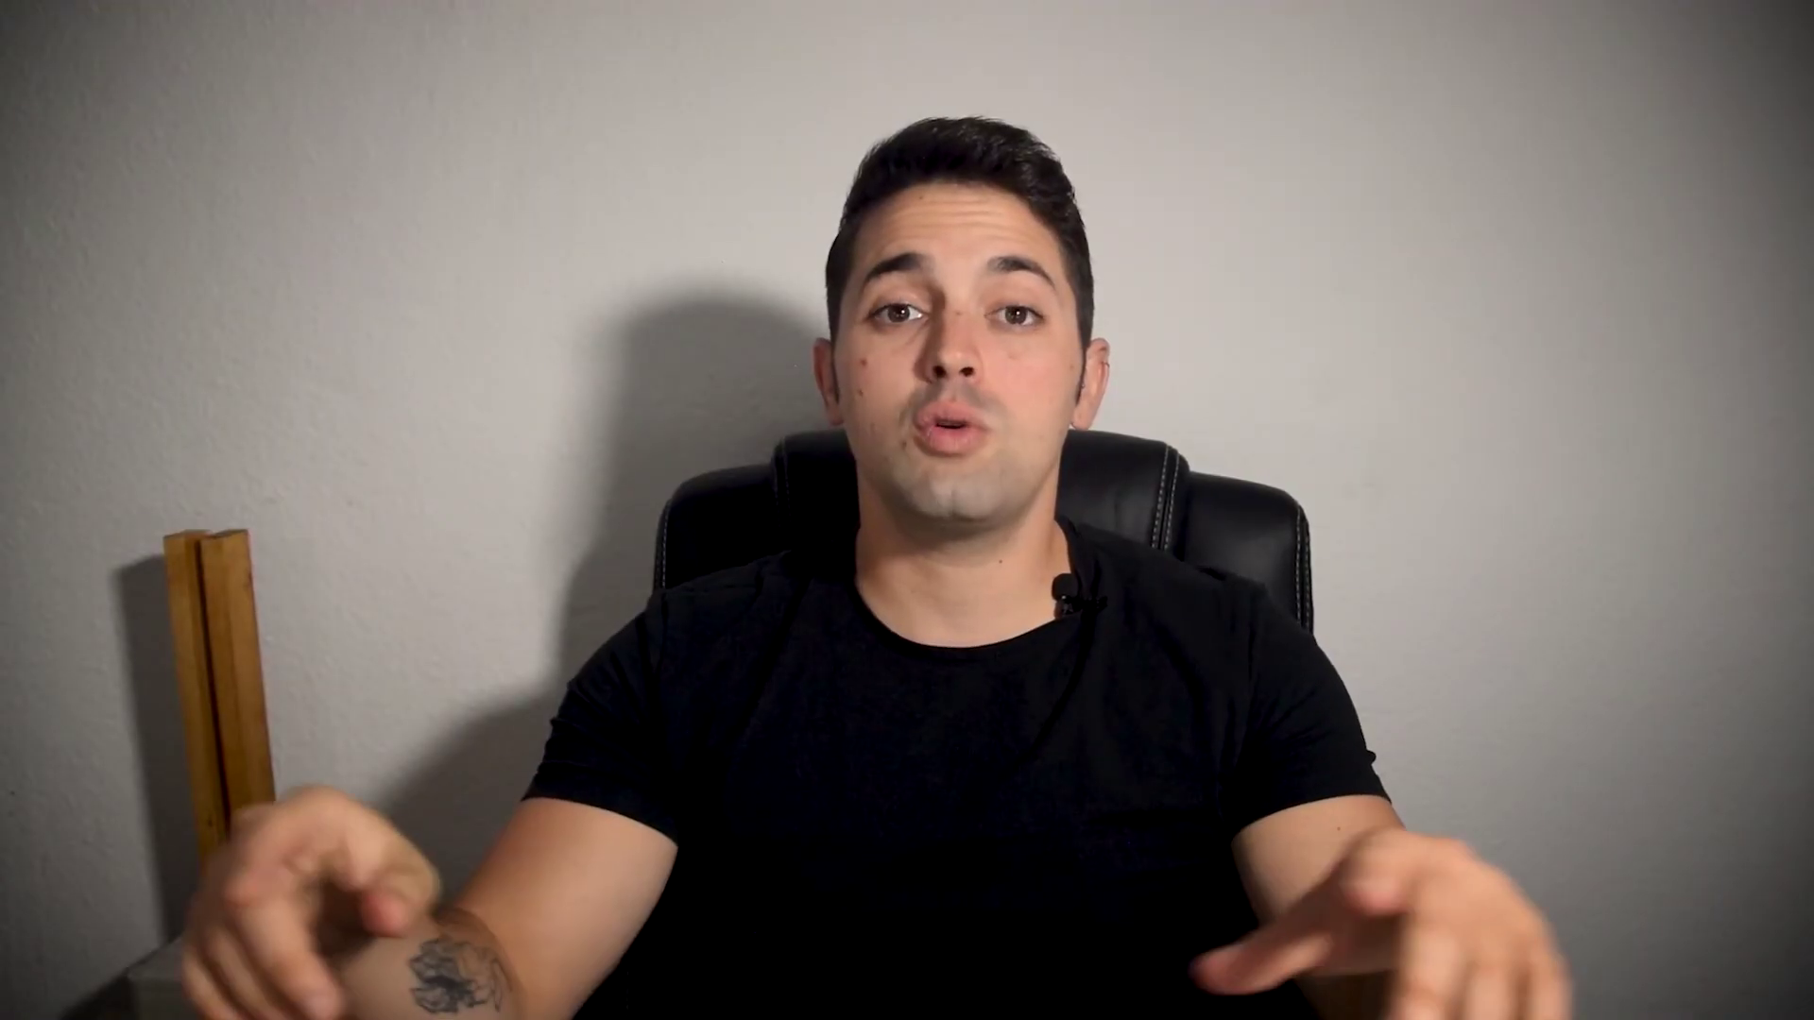